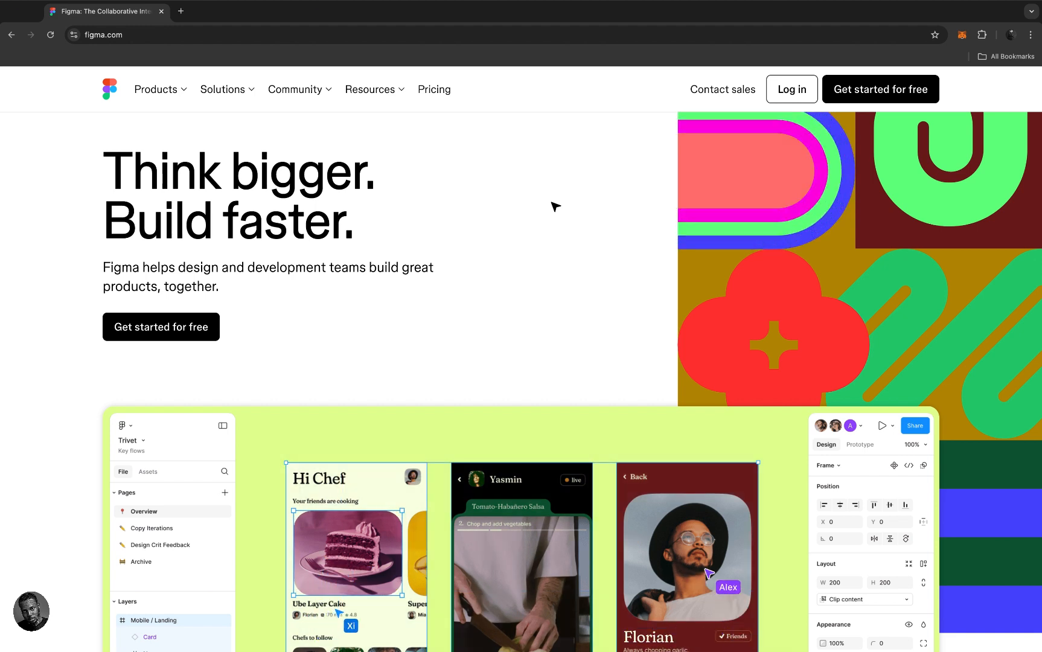
- Scroll through the Figma homepage and check the page address
scroll(568, 319, down, 7)
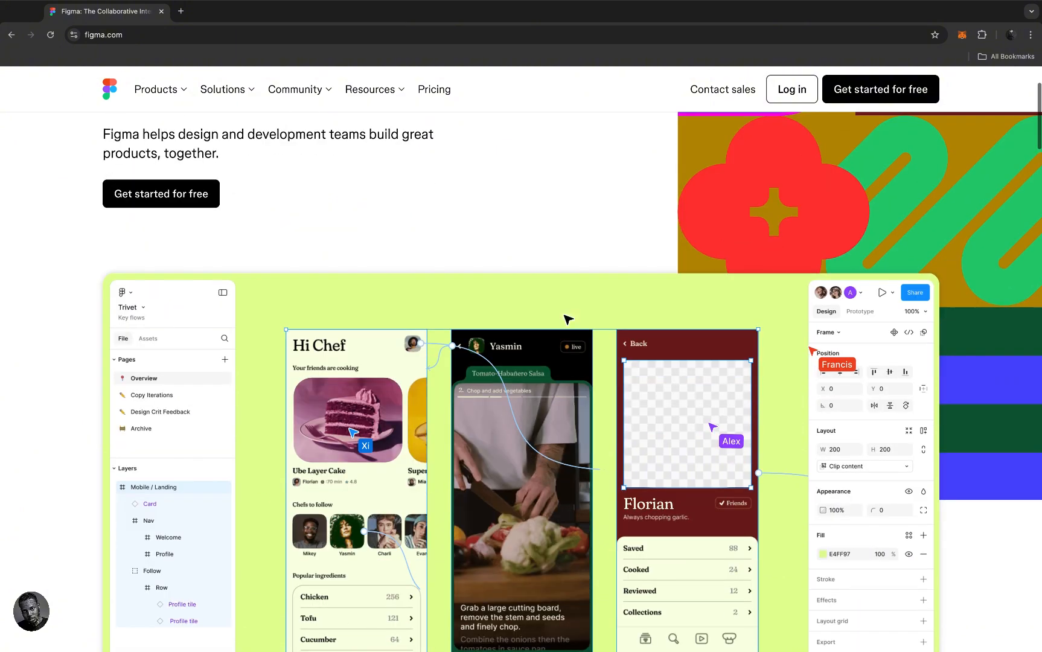
scroll(568, 319, down, 10)
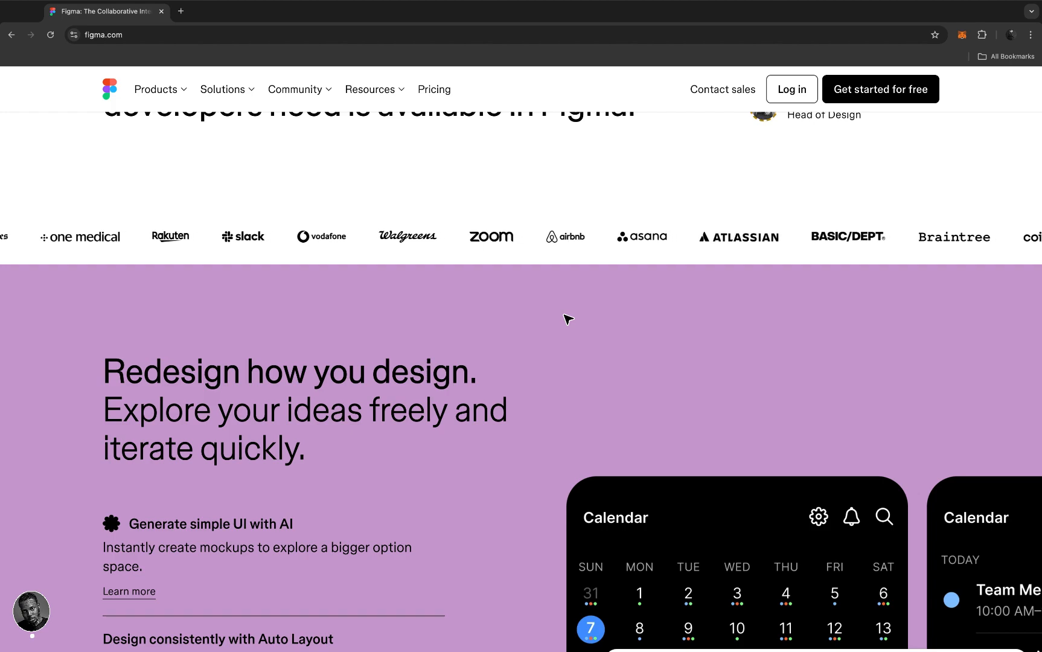
scroll(568, 319, down, 6)
scroll(568, 319, down, 5)
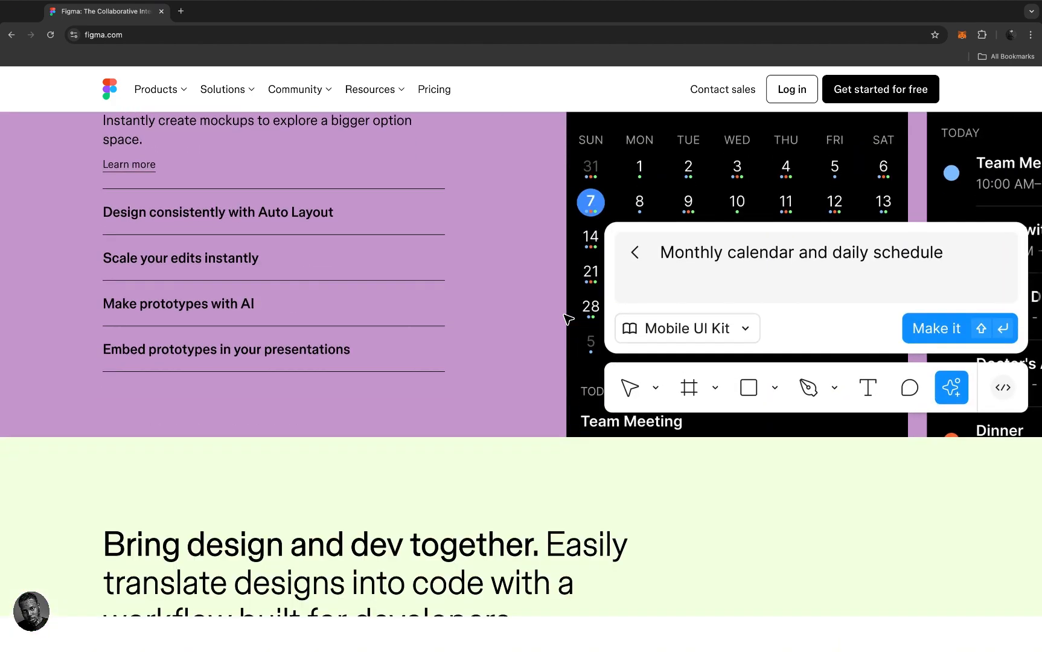
scroll(565, 319, up, 6)
scroll(566, 319, down, 18)
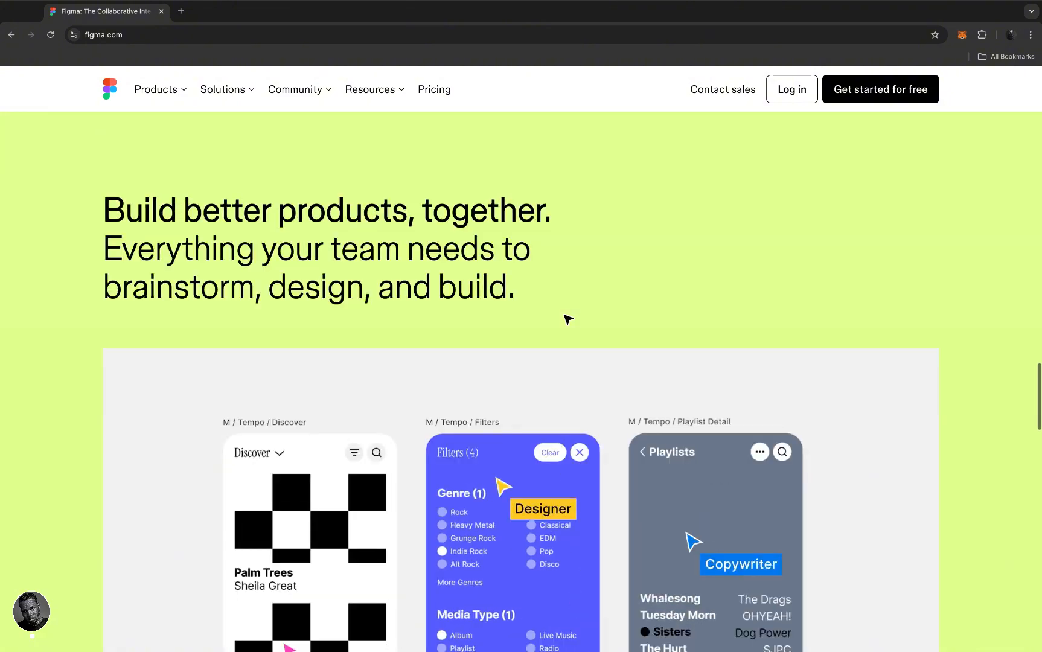
scroll(568, 320, up, 20)
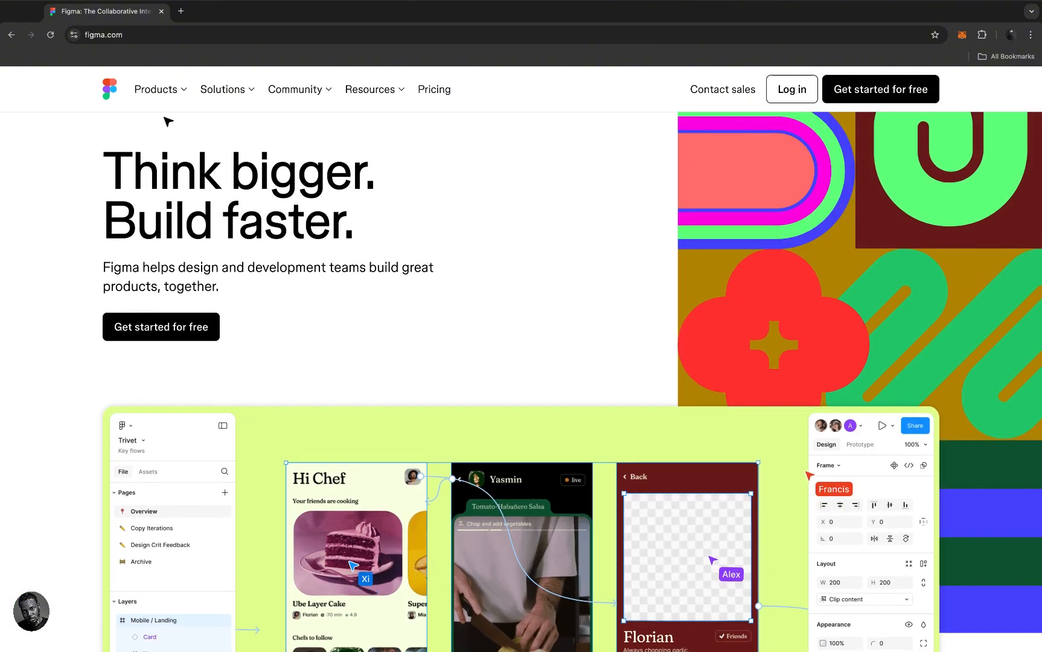
click(124, 35)
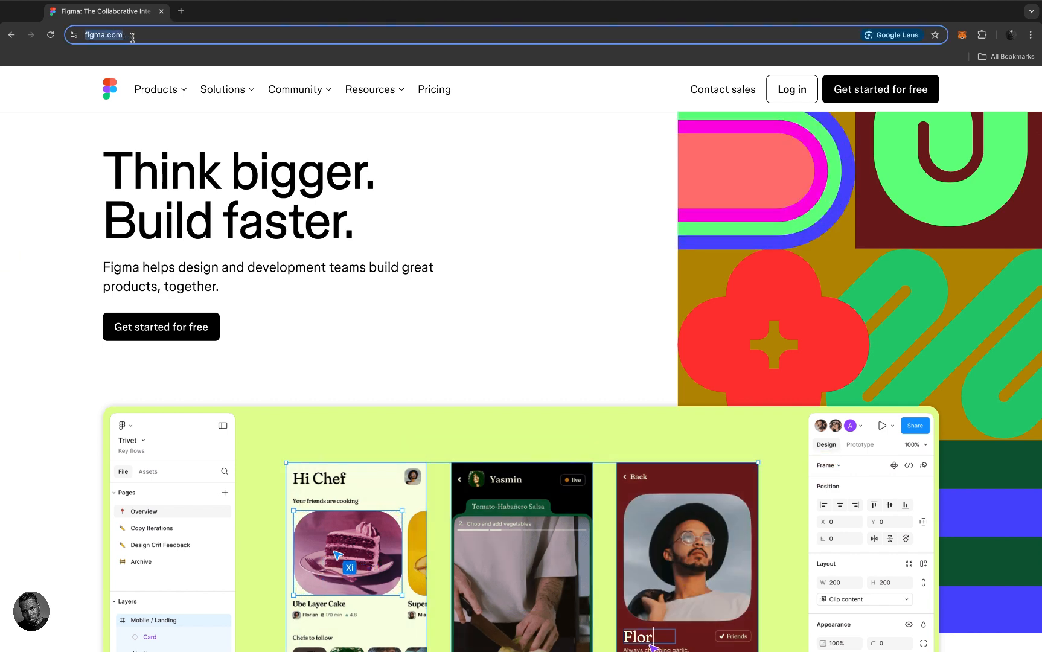
click(394, 141)
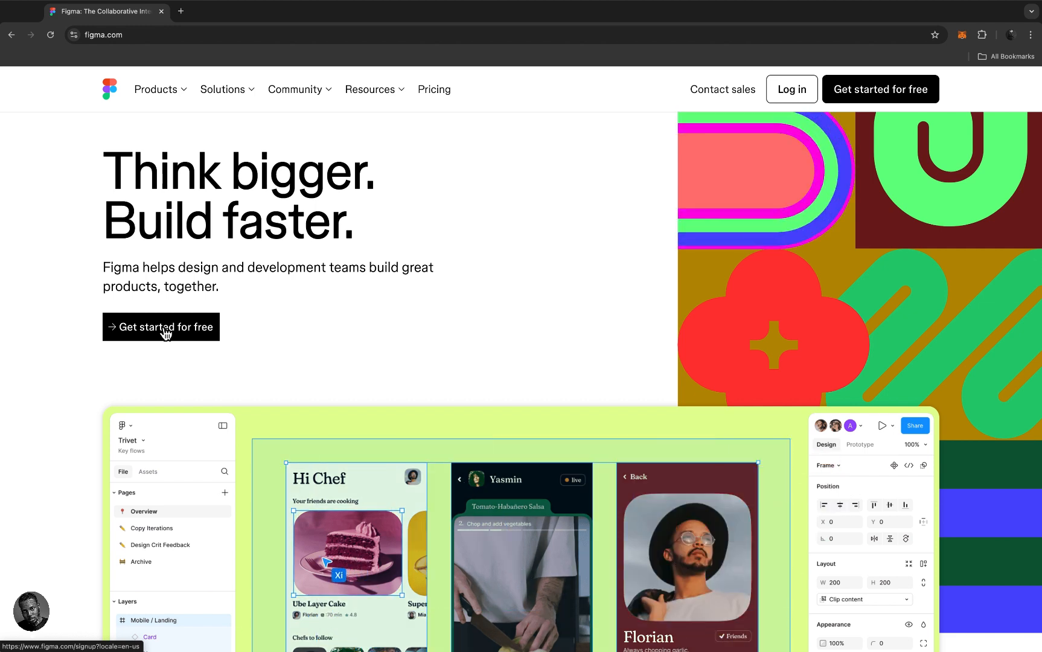
- Dismiss the free sign-up form and choose Log in with Google instead
click(164, 332)
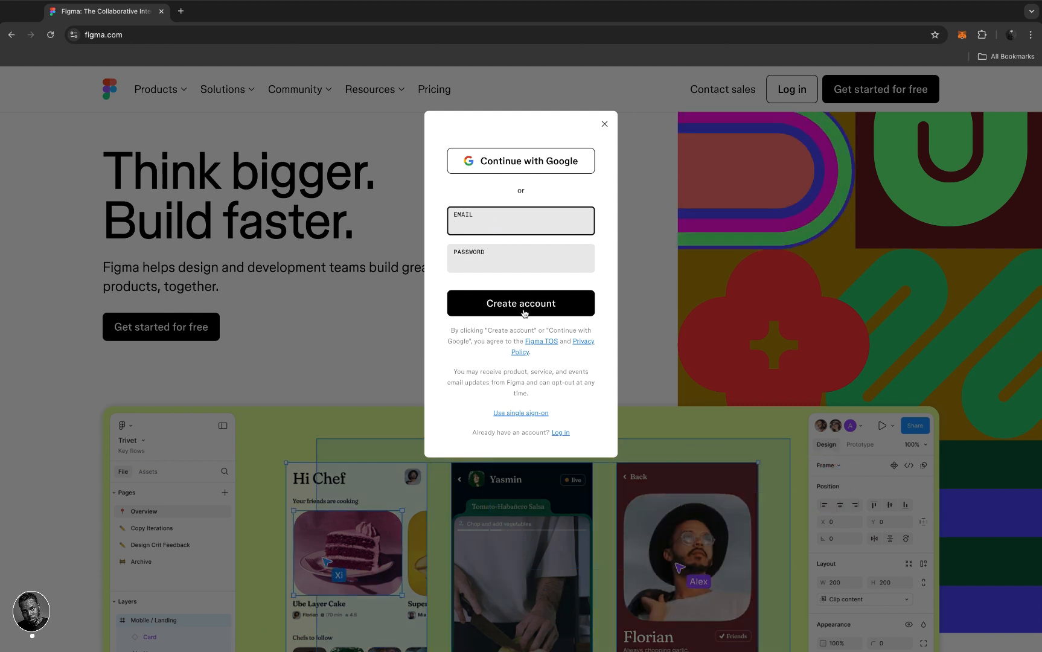
click(604, 125)
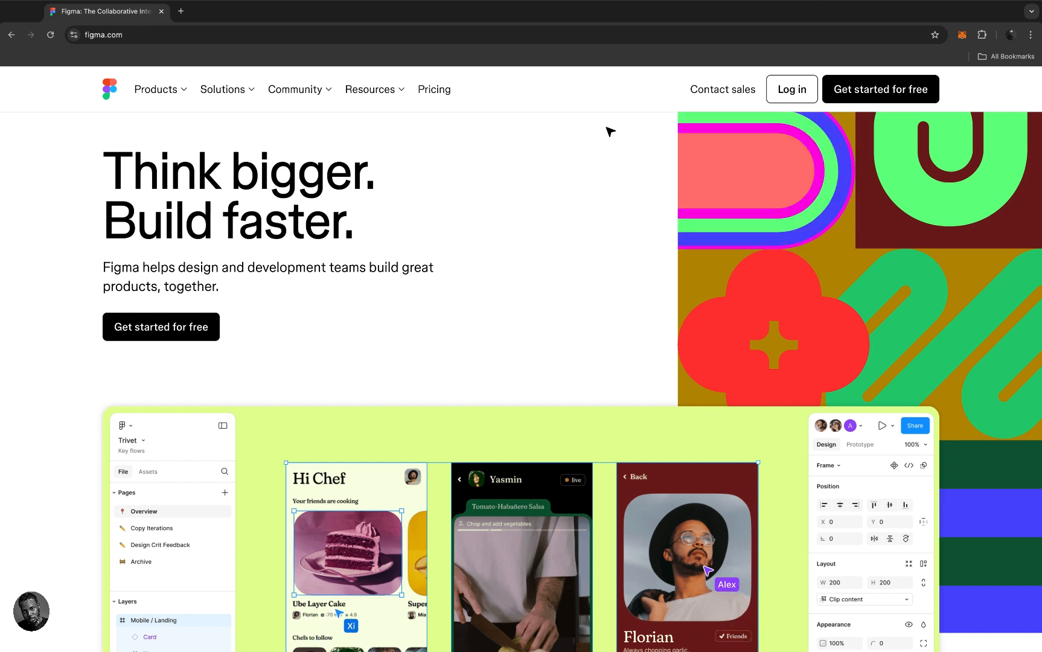
click(792, 92)
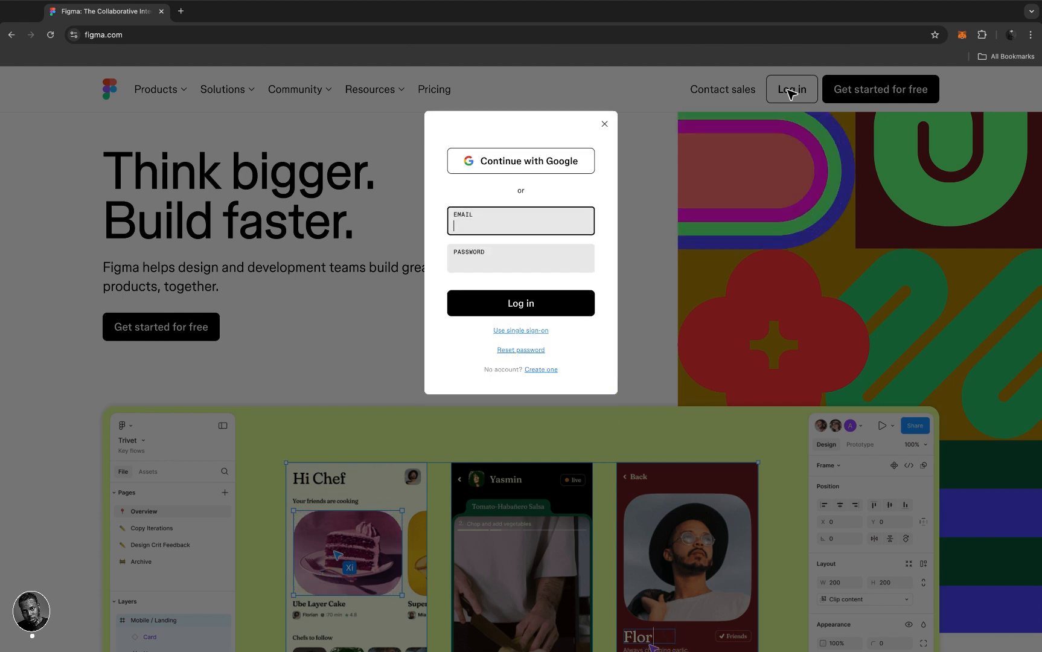
click(489, 162)
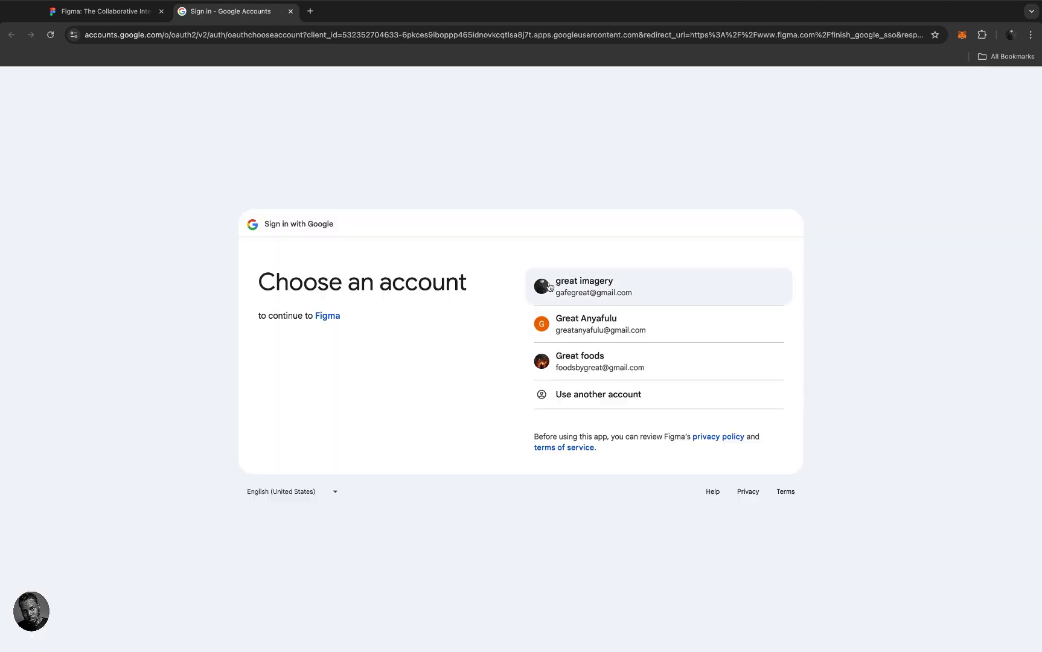
- Pick the first listed Google account to finish signing in to Figma
click(549, 287)
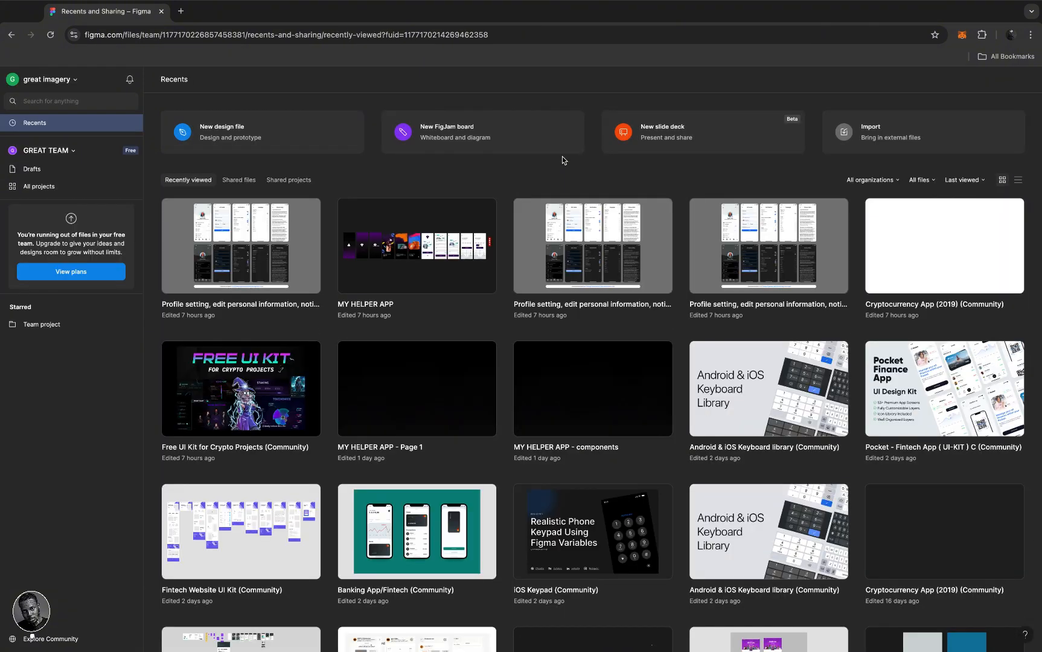
scroll(586, 422, down, 3)
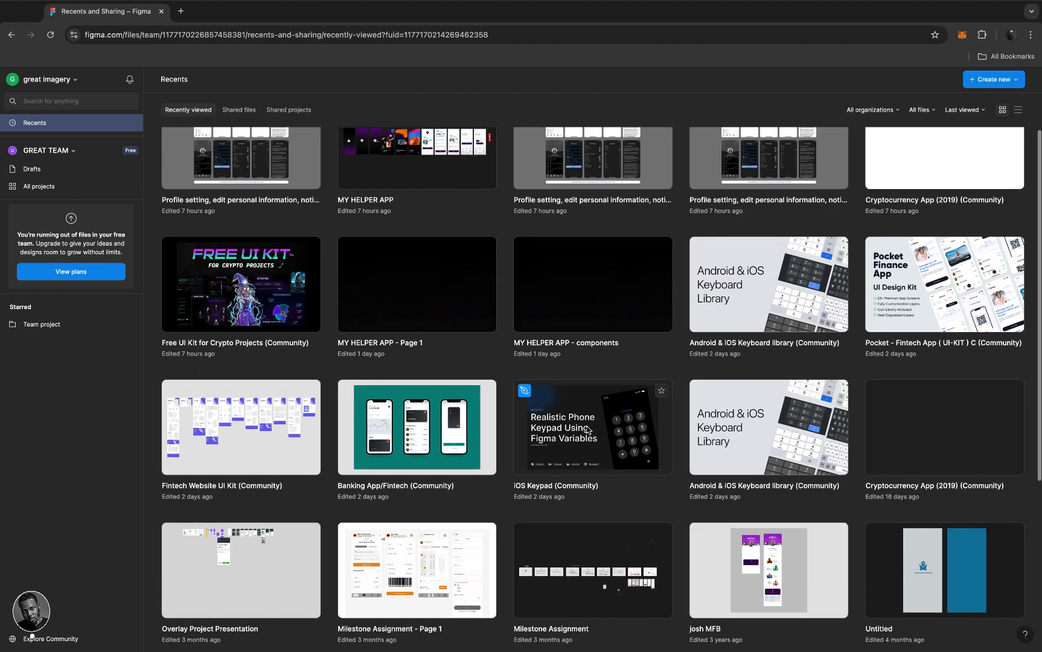
scroll(587, 429, up, 3)
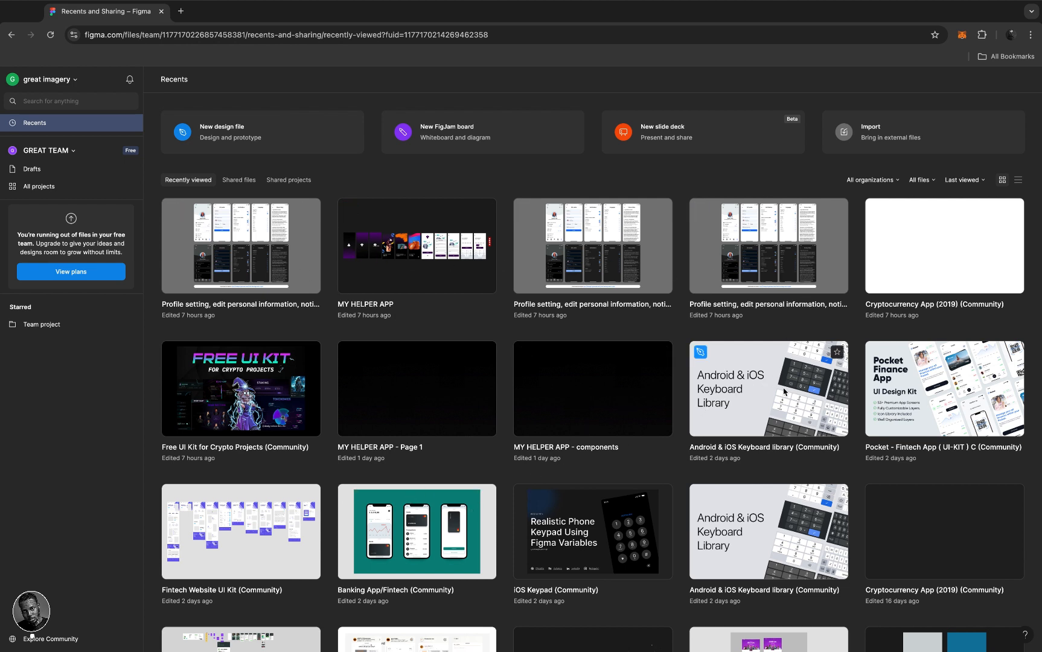
scroll(640, 397, down, 10)
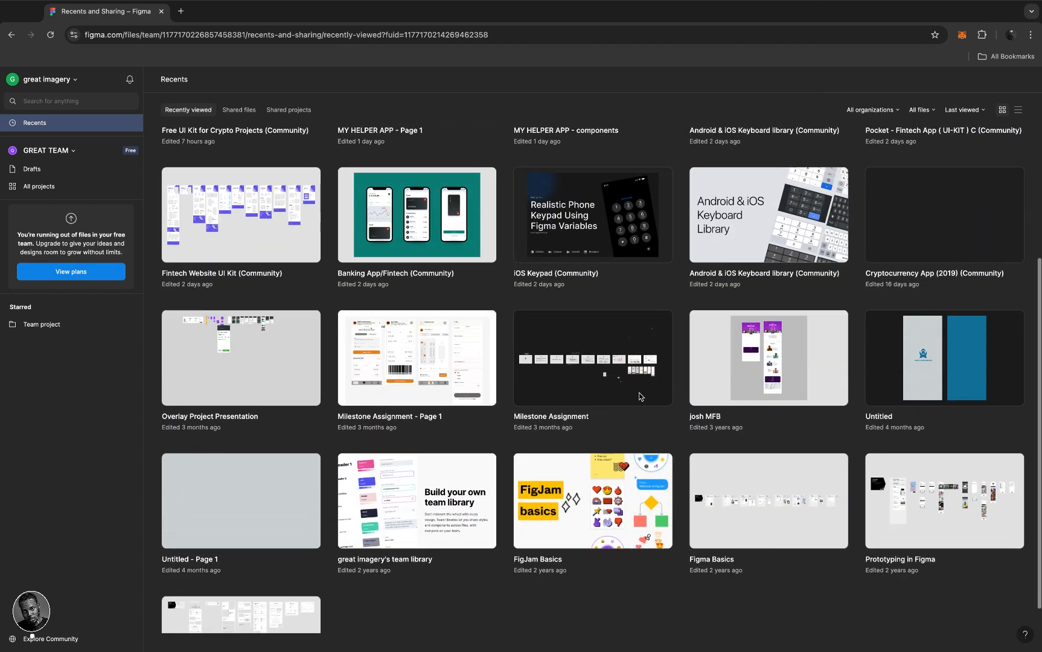
scroll(639, 395, up, 10)
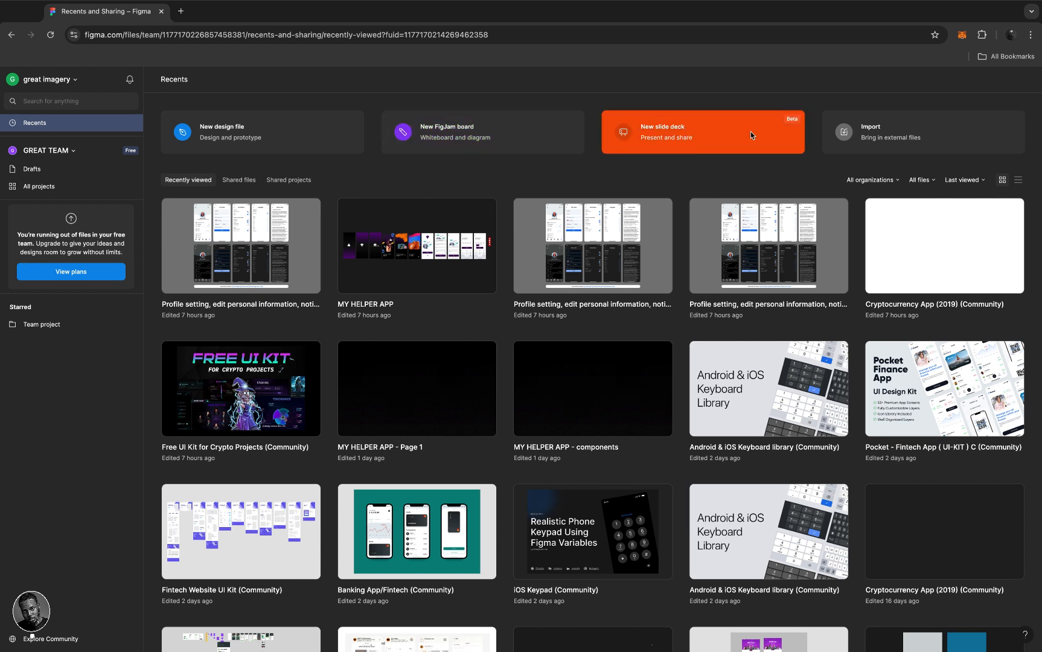
- Open the Import dialog from the Recents dashboard, then close it
click(931, 141)
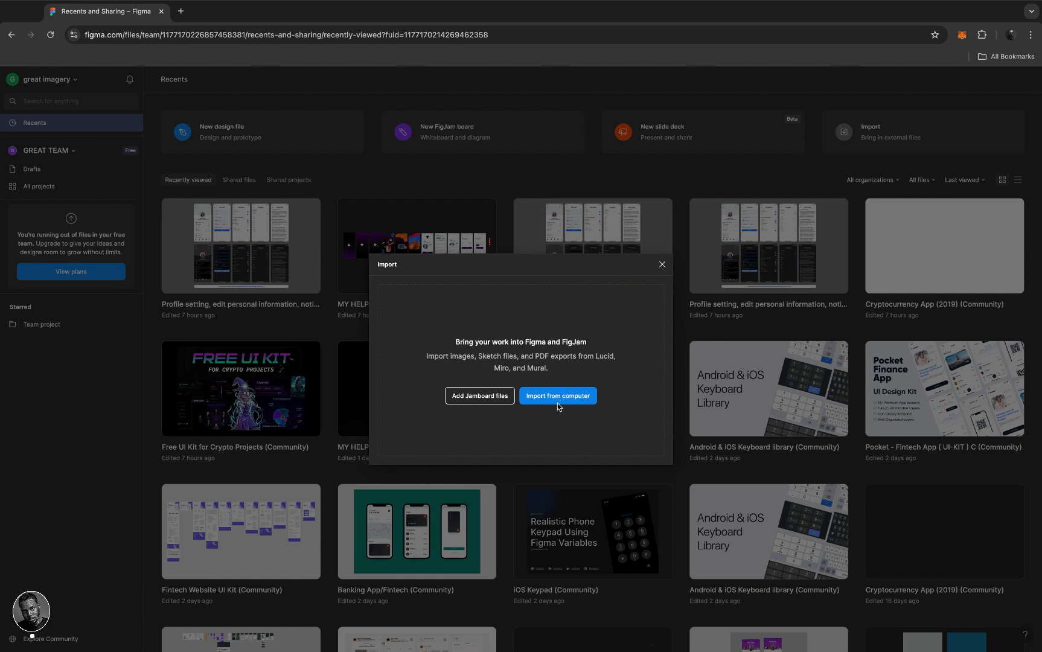
click(661, 265)
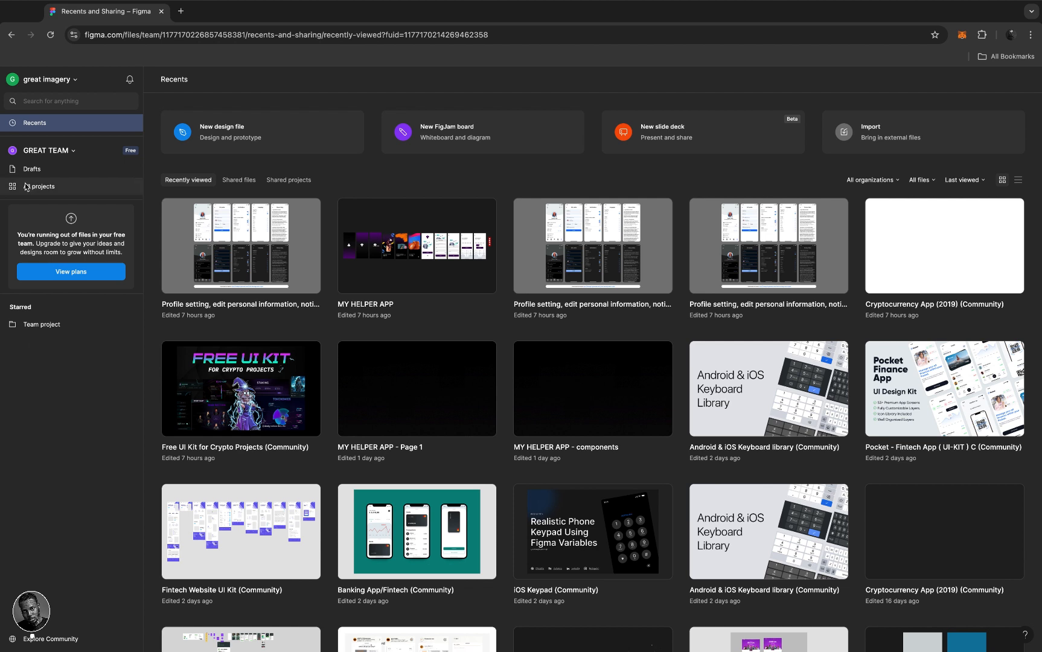
click(76, 151)
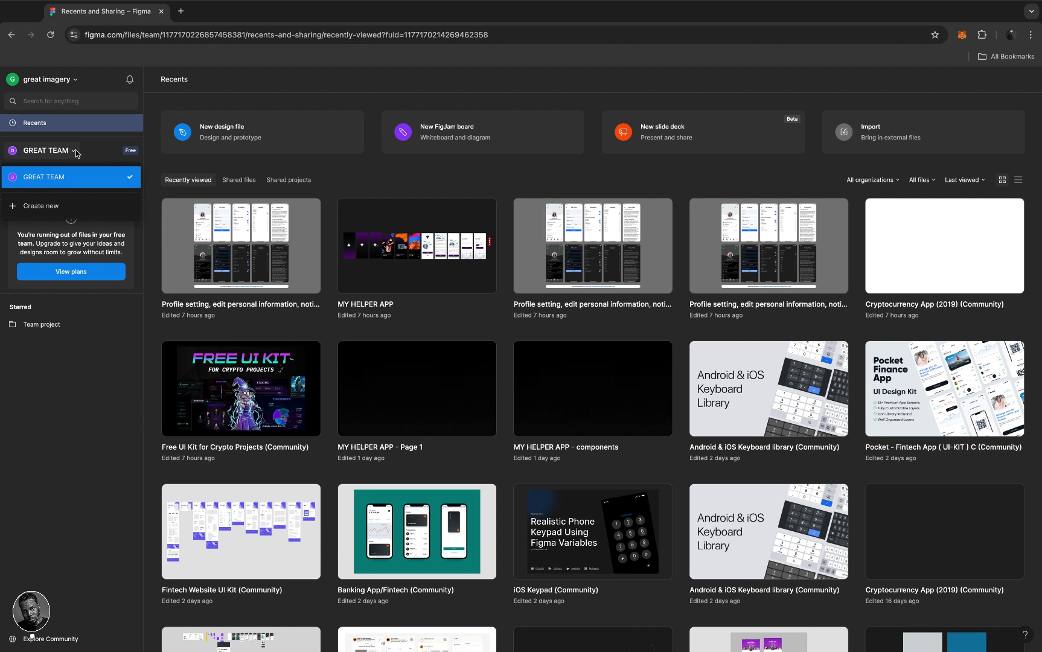
click(15, 208)
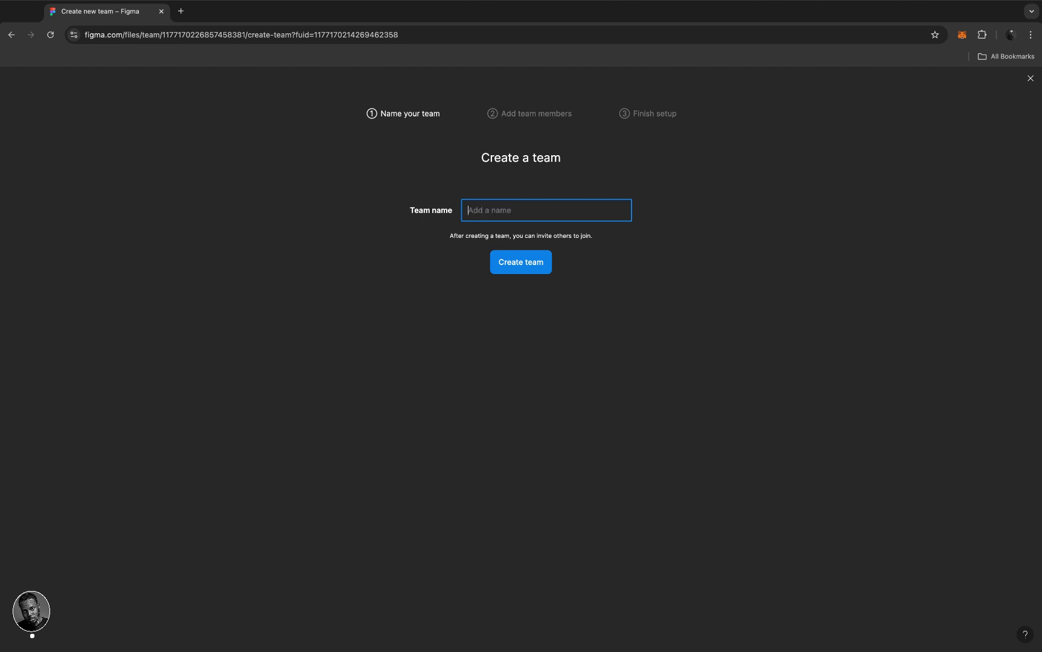
click(513, 118)
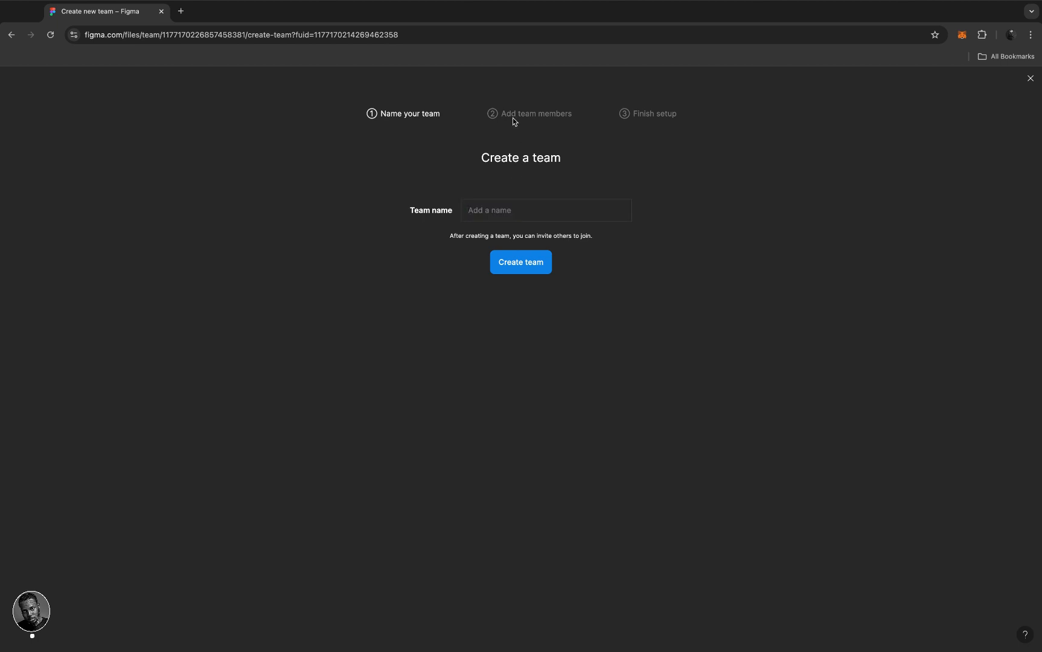
click(12, 35)
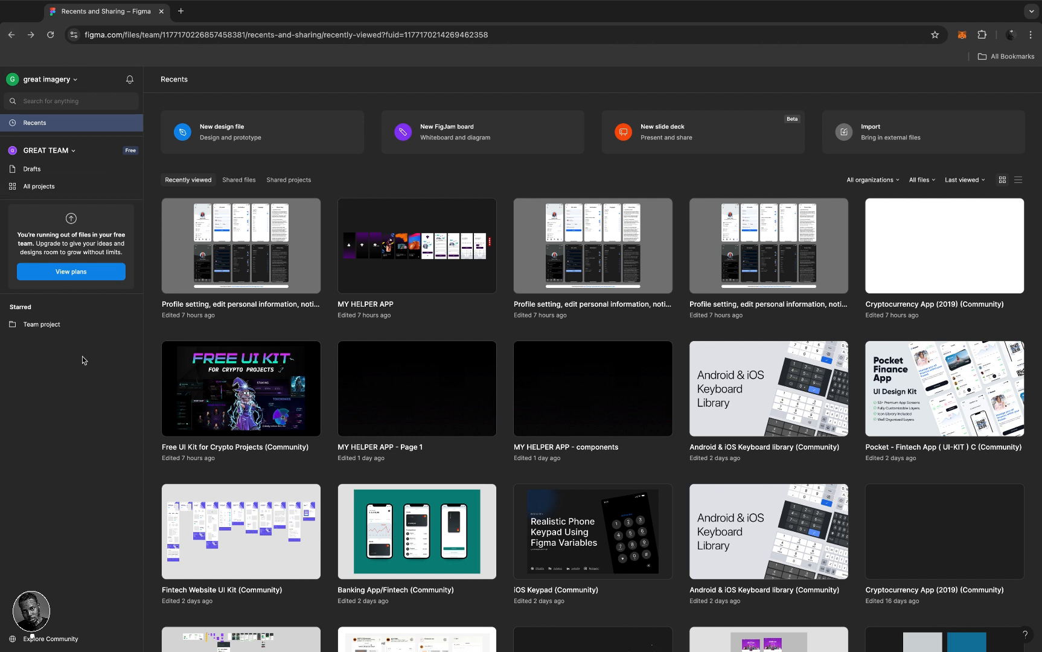
- Open the GREAT TEAM's starred Team project from the sidebar
click(37, 326)
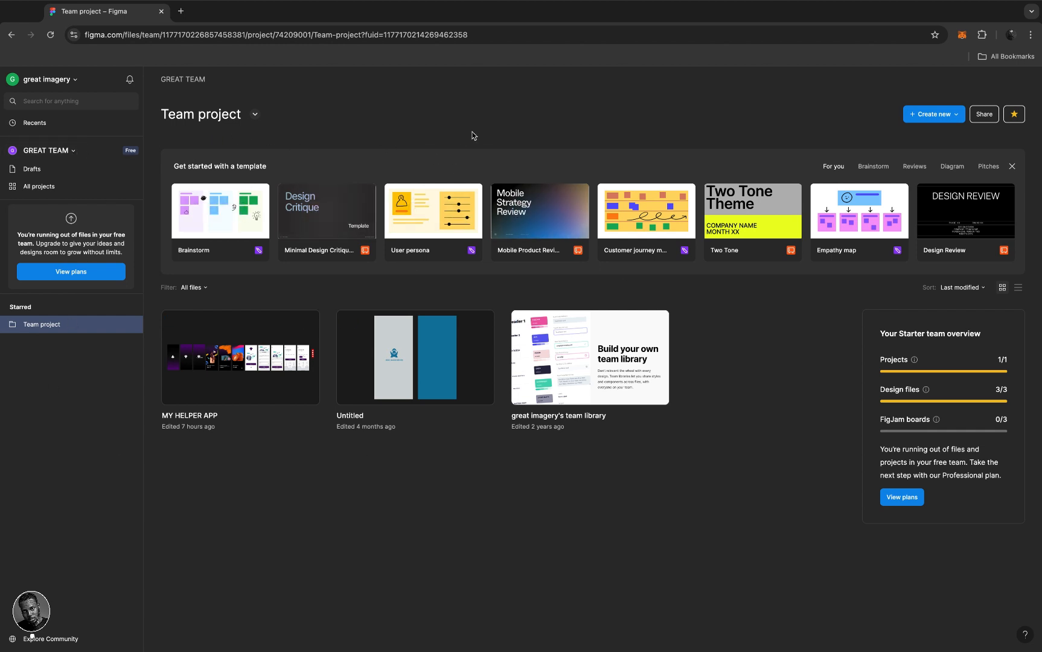
click(75, 81)
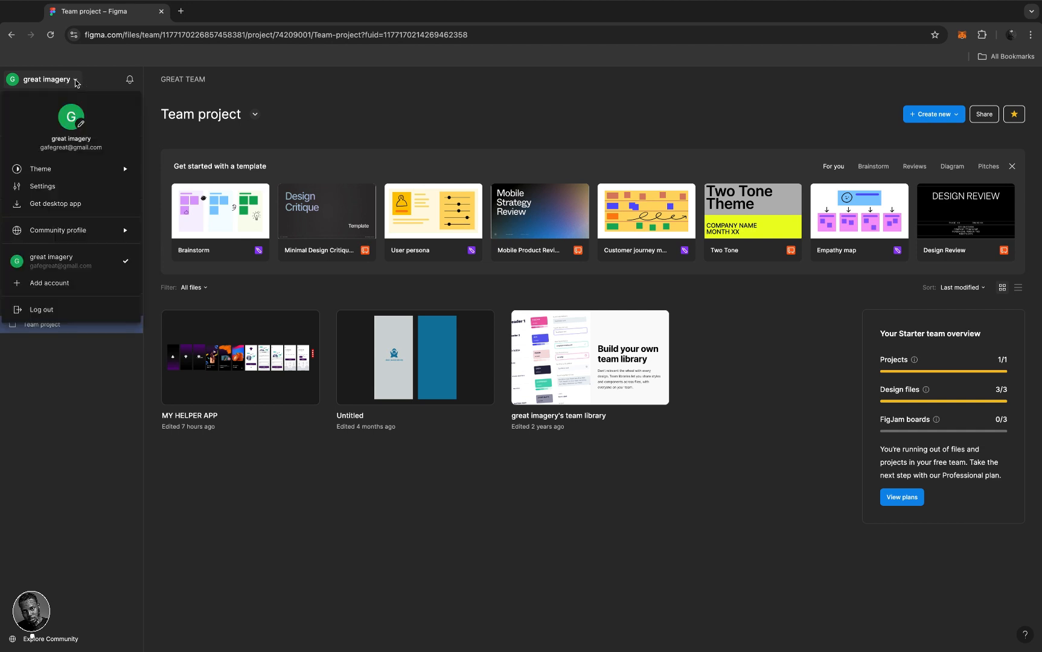
mouse_move(123, 172)
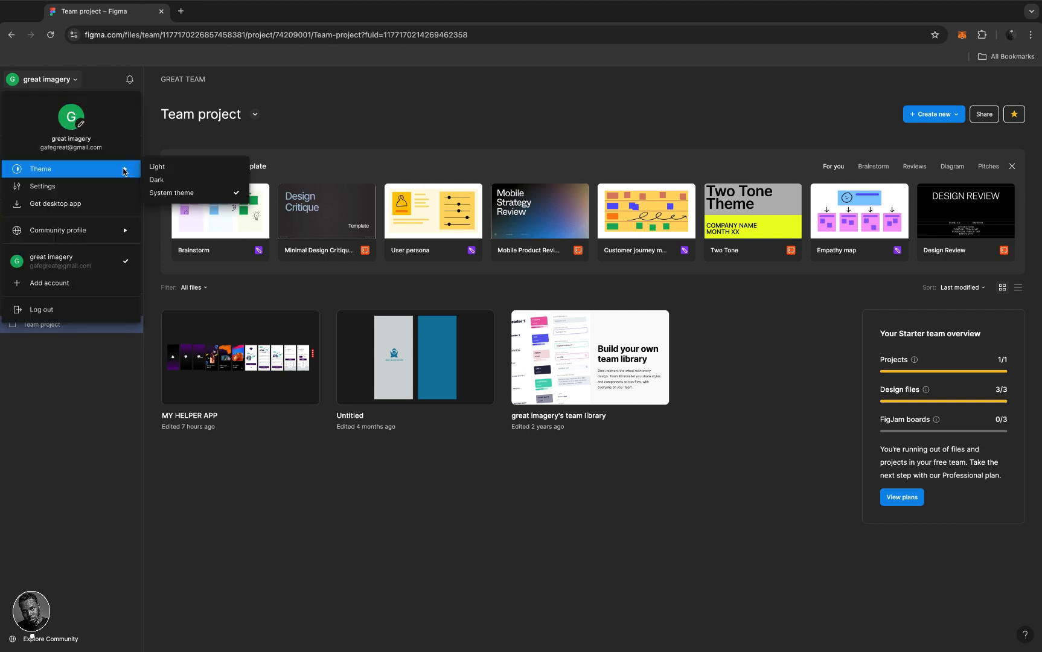
click(162, 171)
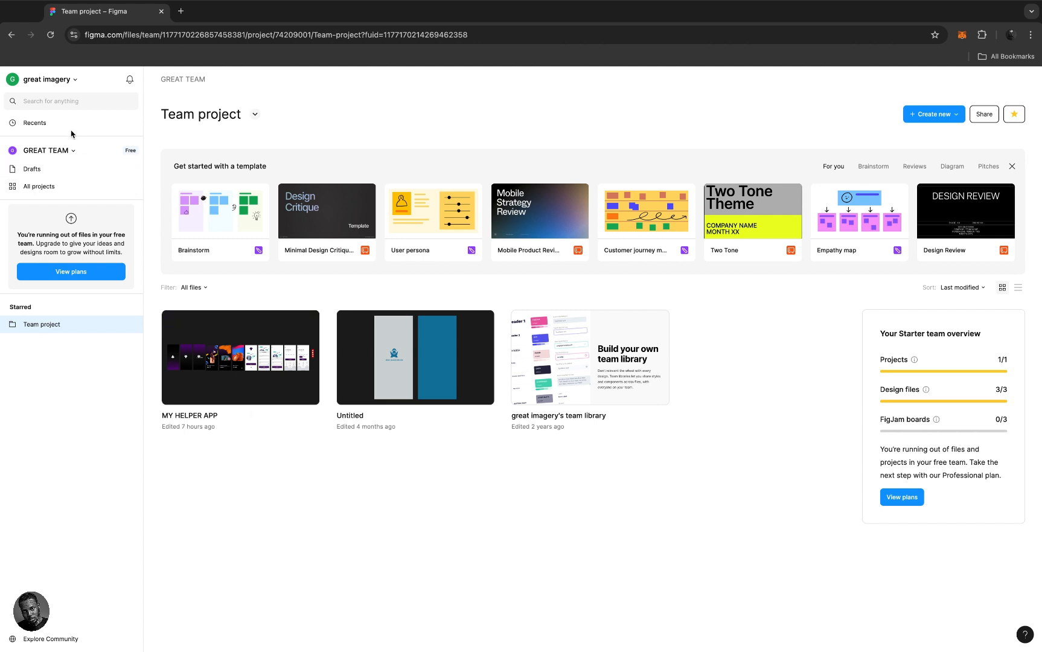
click(75, 86)
mouse_move(119, 170)
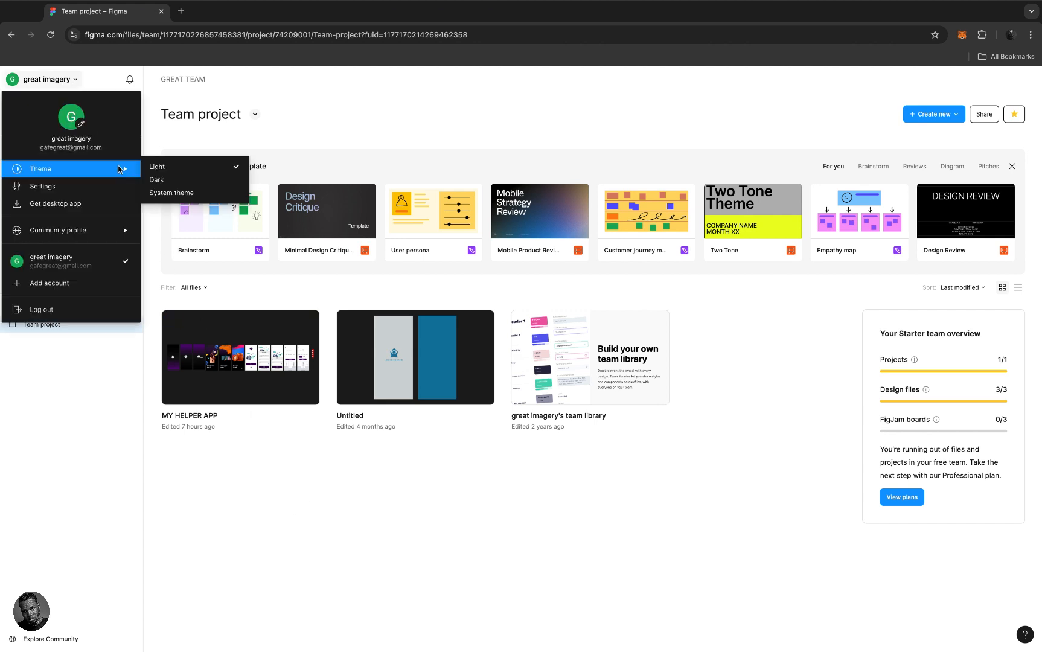
click(168, 180)
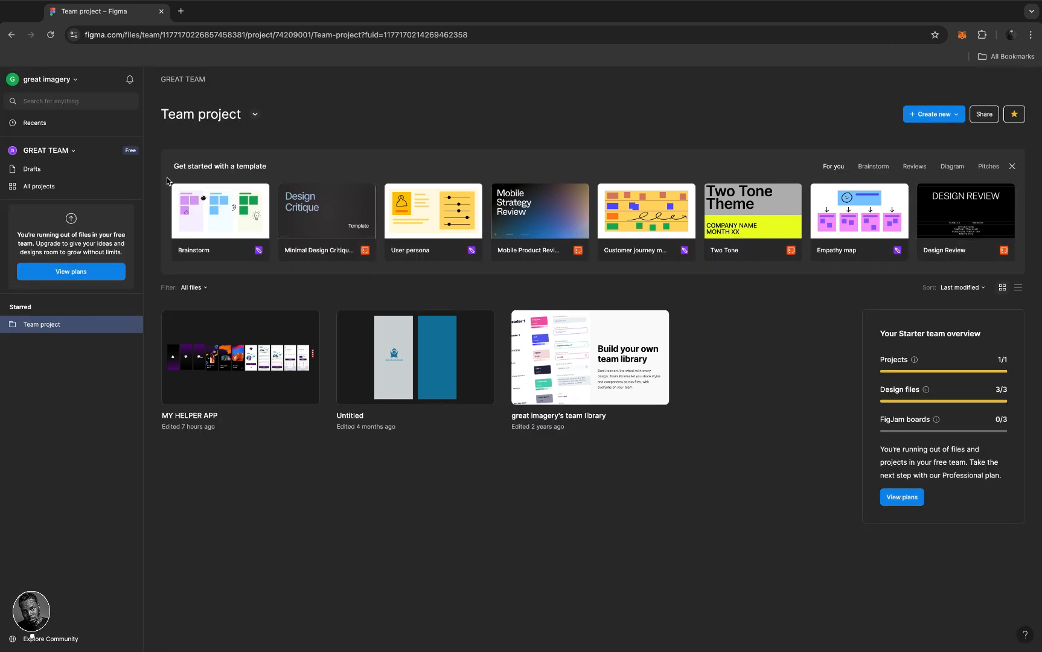
click(76, 81)
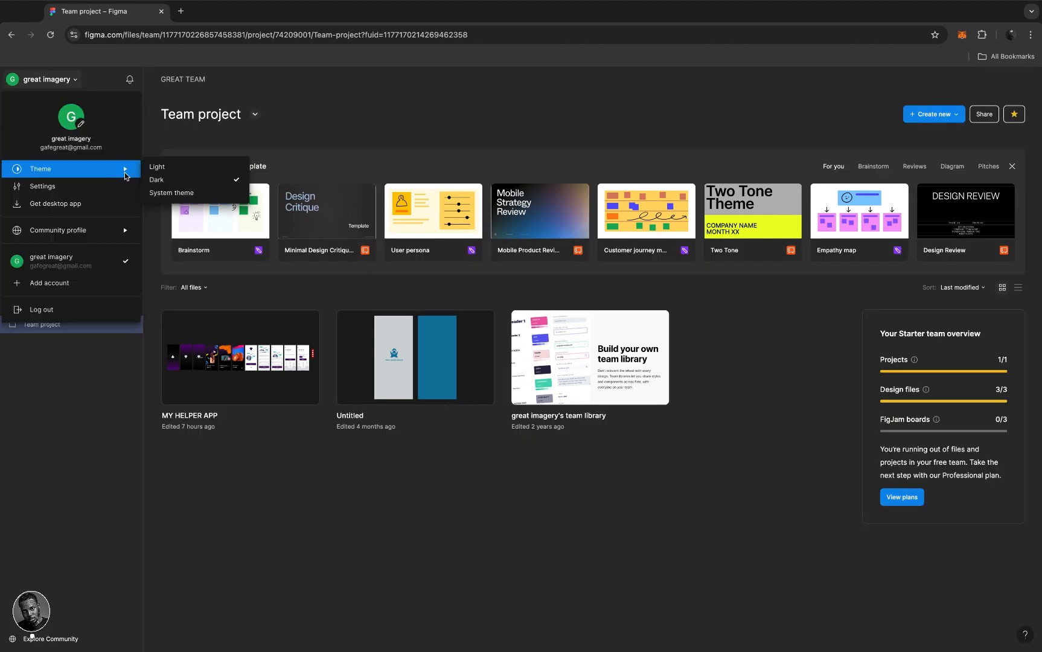
click(174, 195)
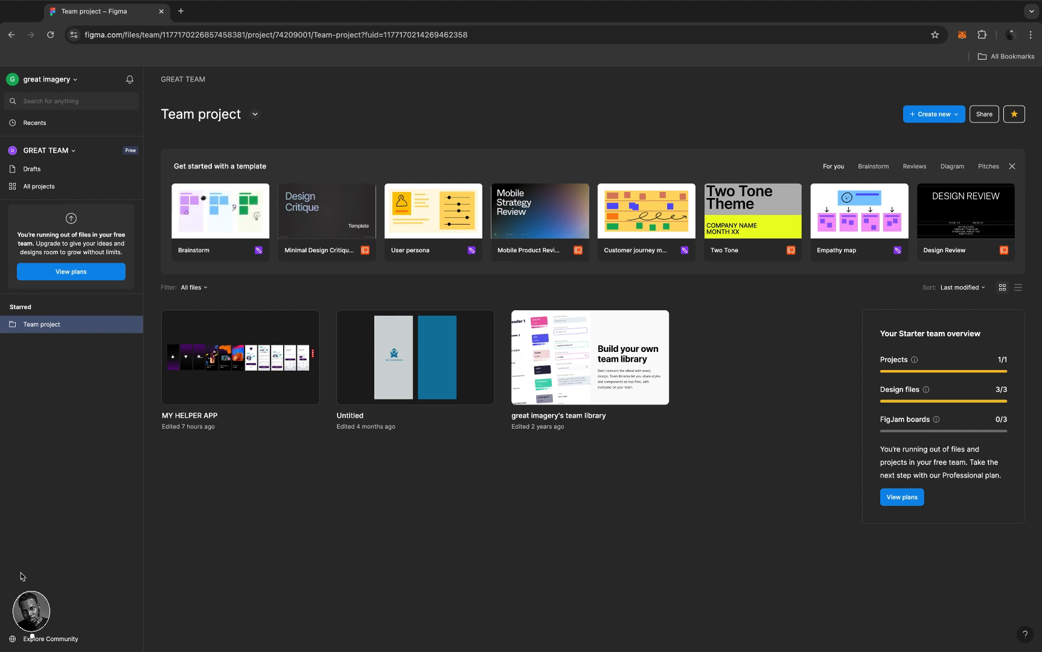
click(37, 639)
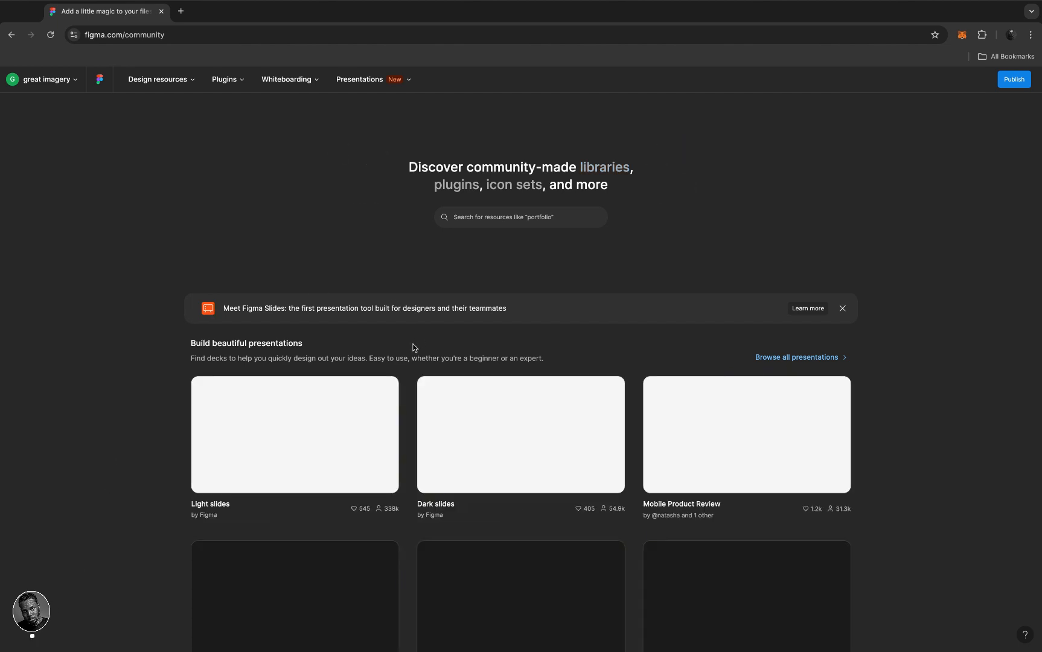
scroll(413, 347, down, 3)
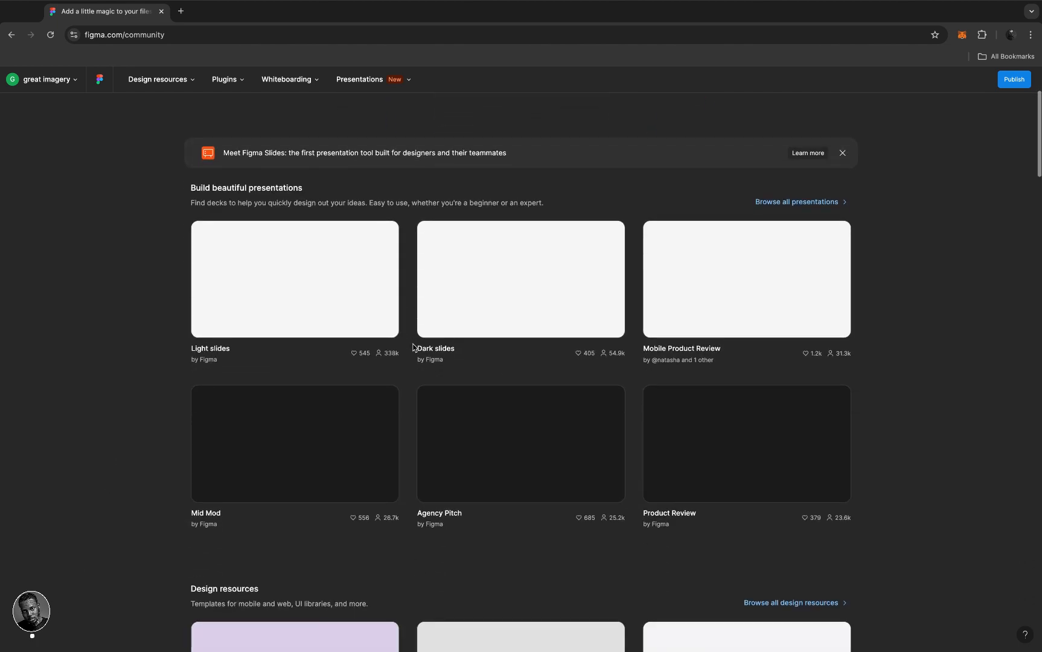
scroll(413, 348, down, 3)
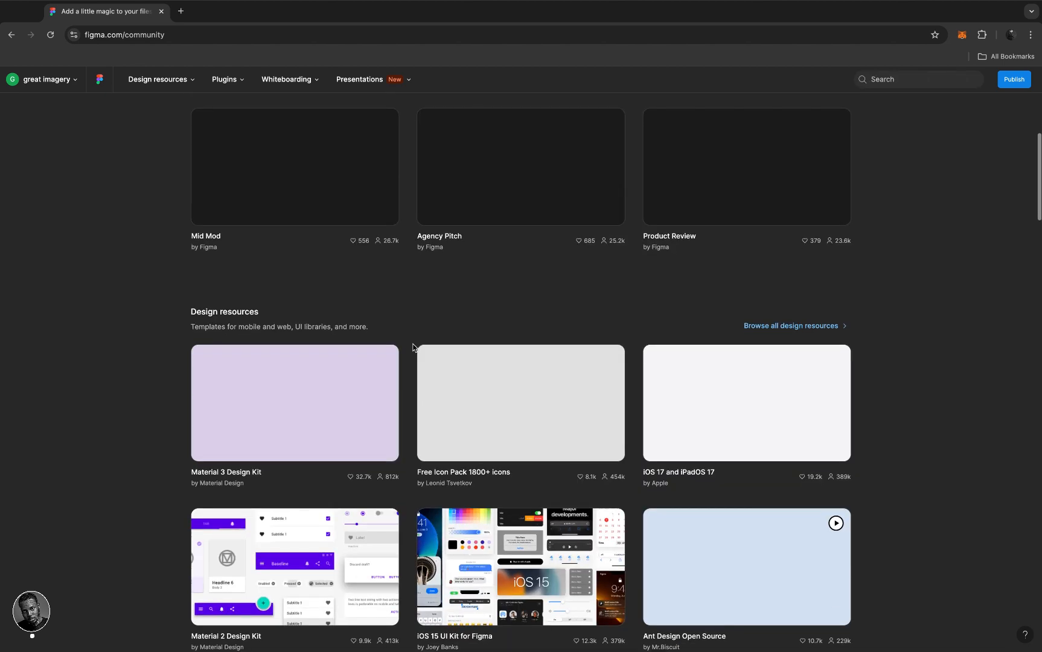
scroll(413, 348, down, 2)
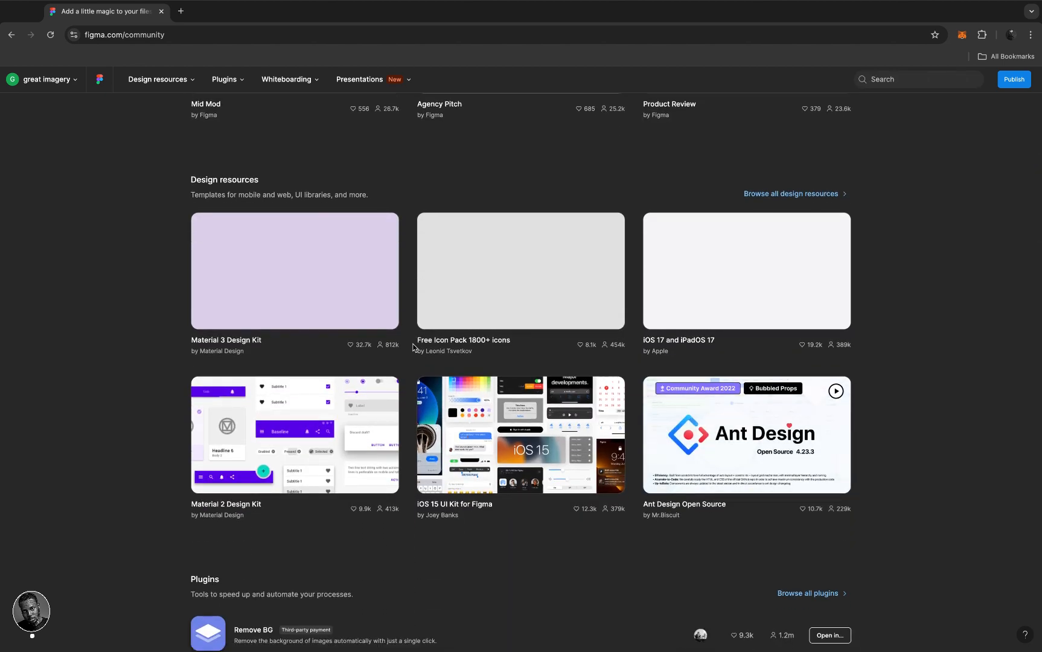
scroll(413, 348, down, 3)
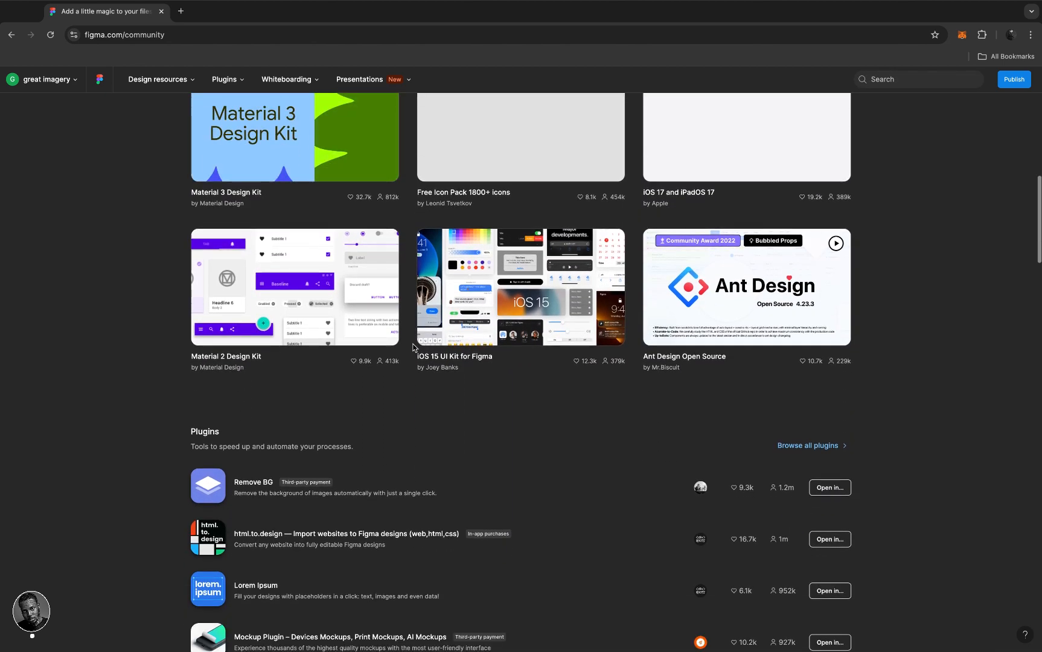
scroll(413, 348, down, 2)
scroll(414, 347, up, 14)
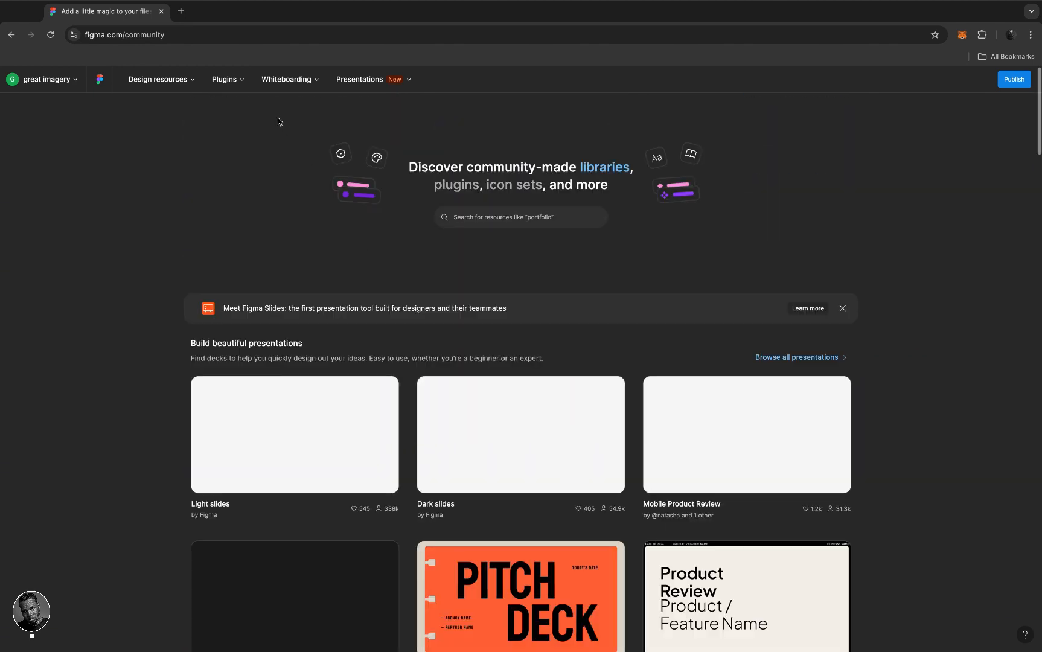
mouse_move(233, 84)
mouse_move(166, 82)
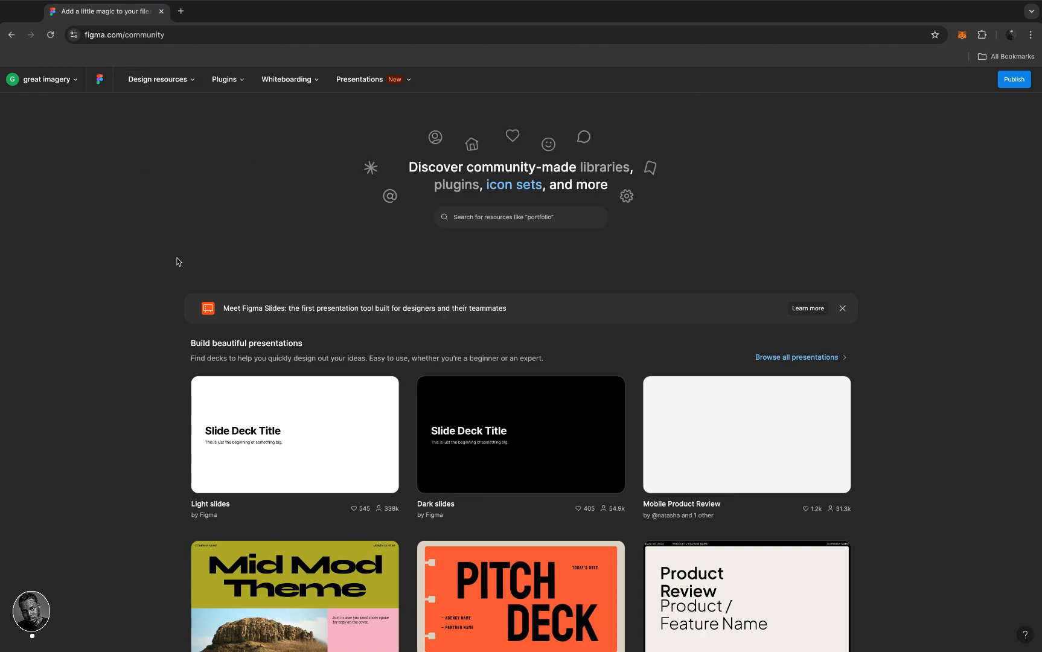
scroll(462, 423, down, 10)
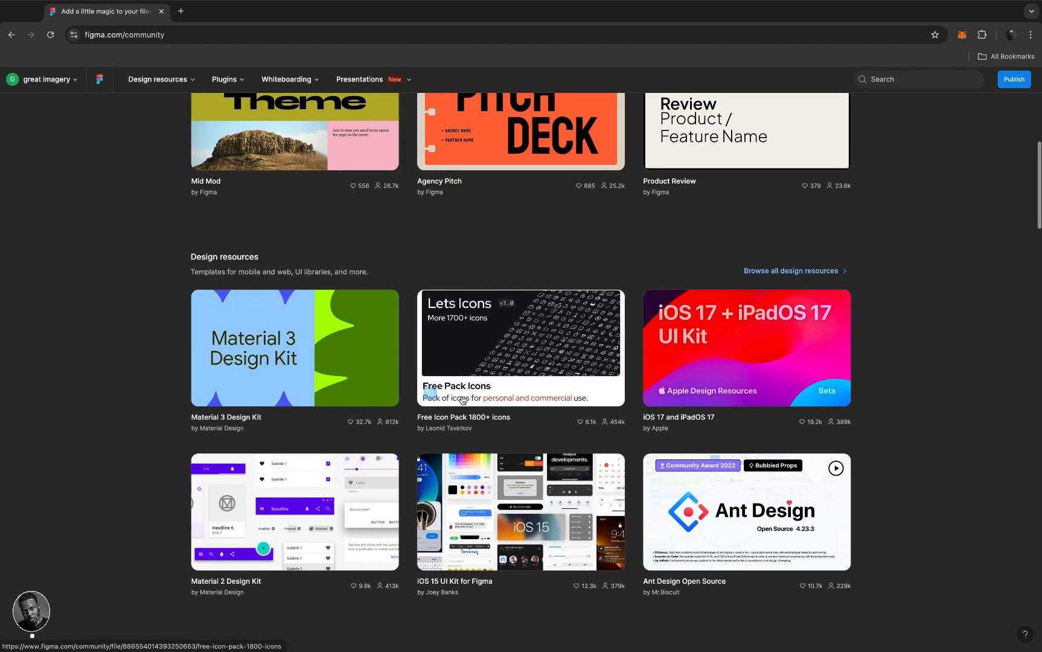
scroll(462, 399, down, 15)
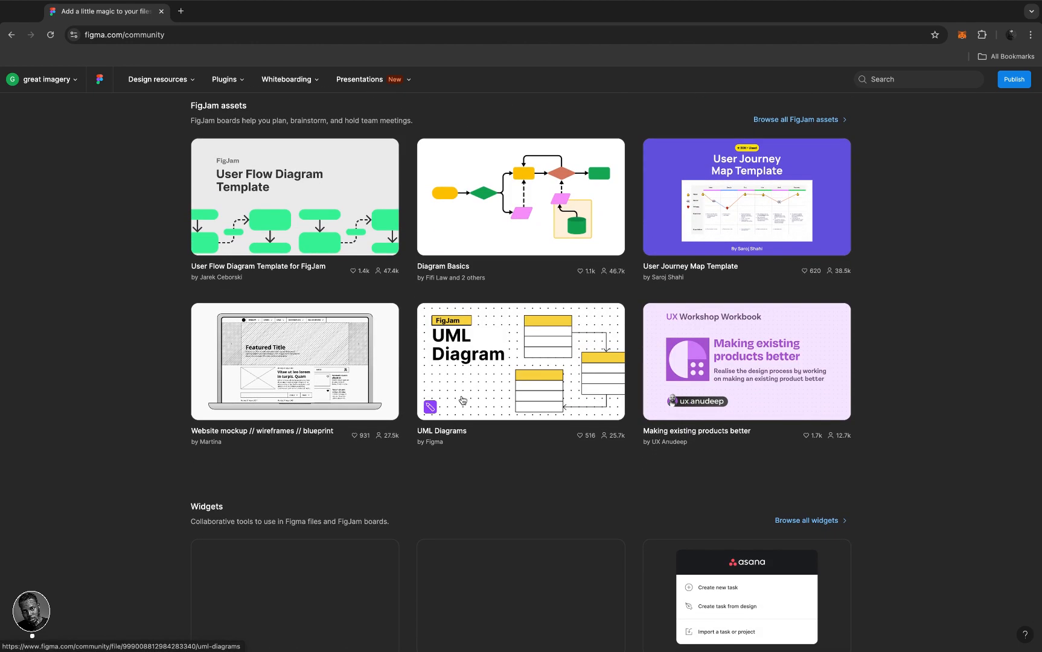
scroll(462, 400, down, 5)
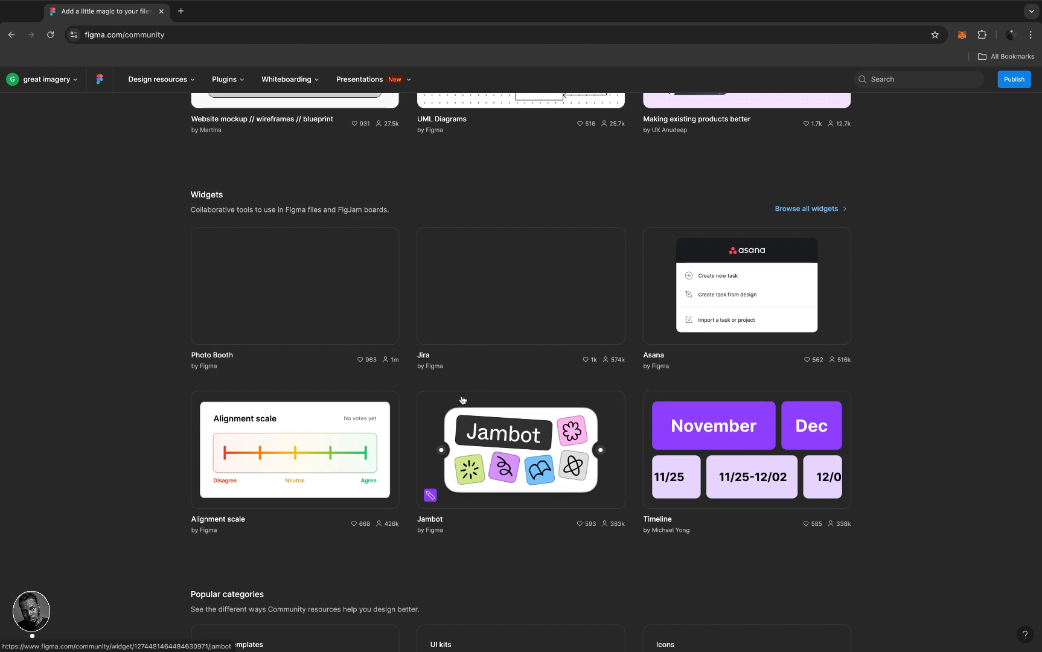
scroll(462, 400, down, 2)
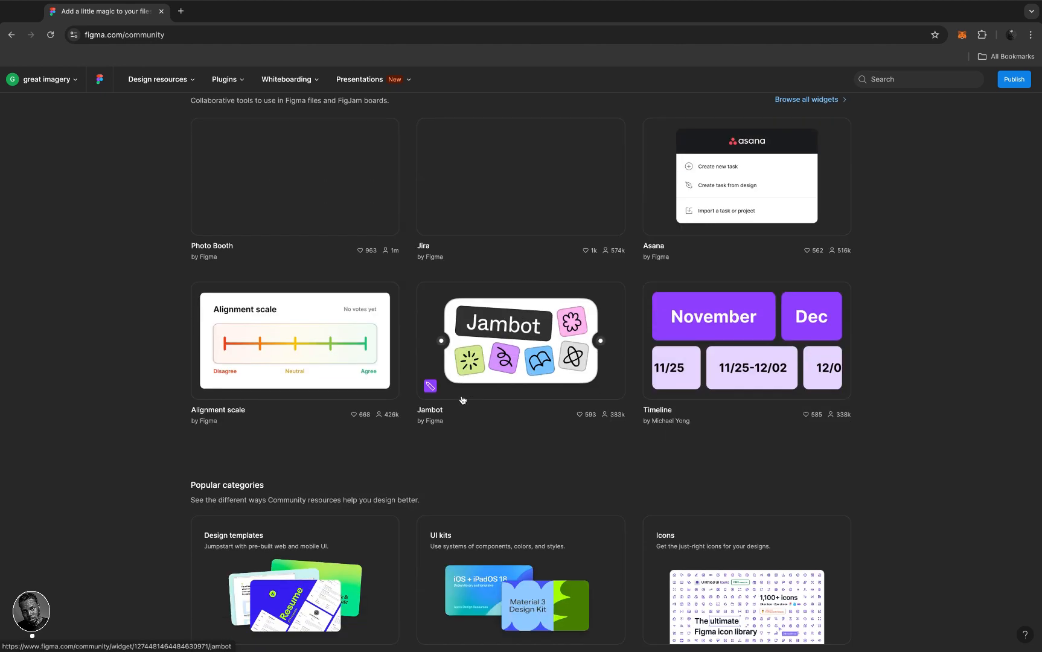
scroll(461, 400, up, 8)
scroll(462, 399, up, 15)
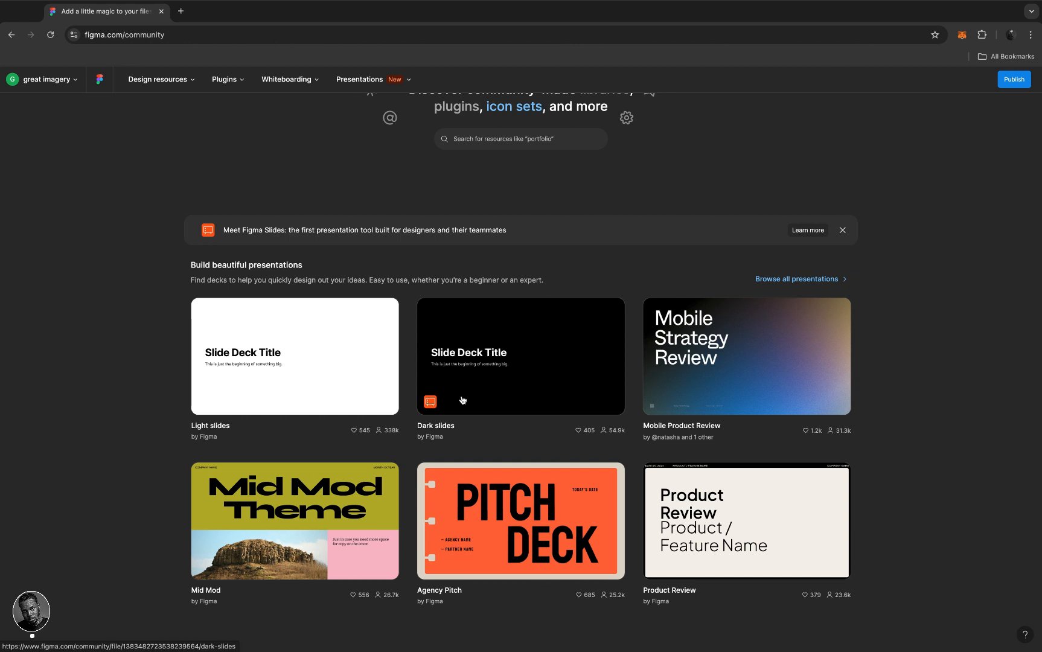
scroll(463, 399, down, 2)
scroll(462, 400, up, 2)
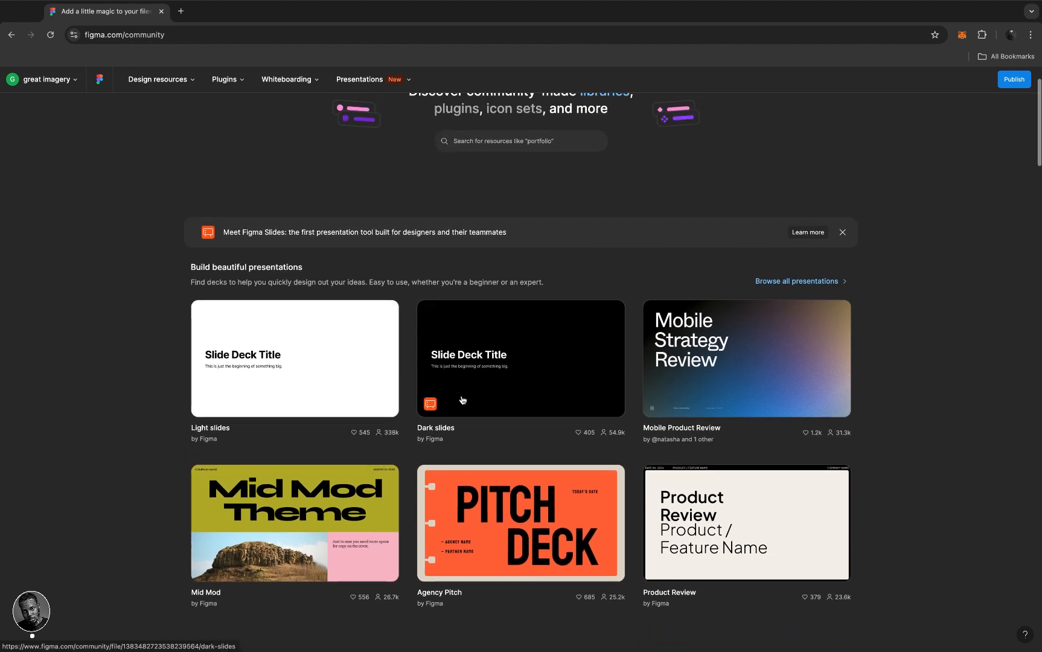
scroll(463, 400, down, 3)
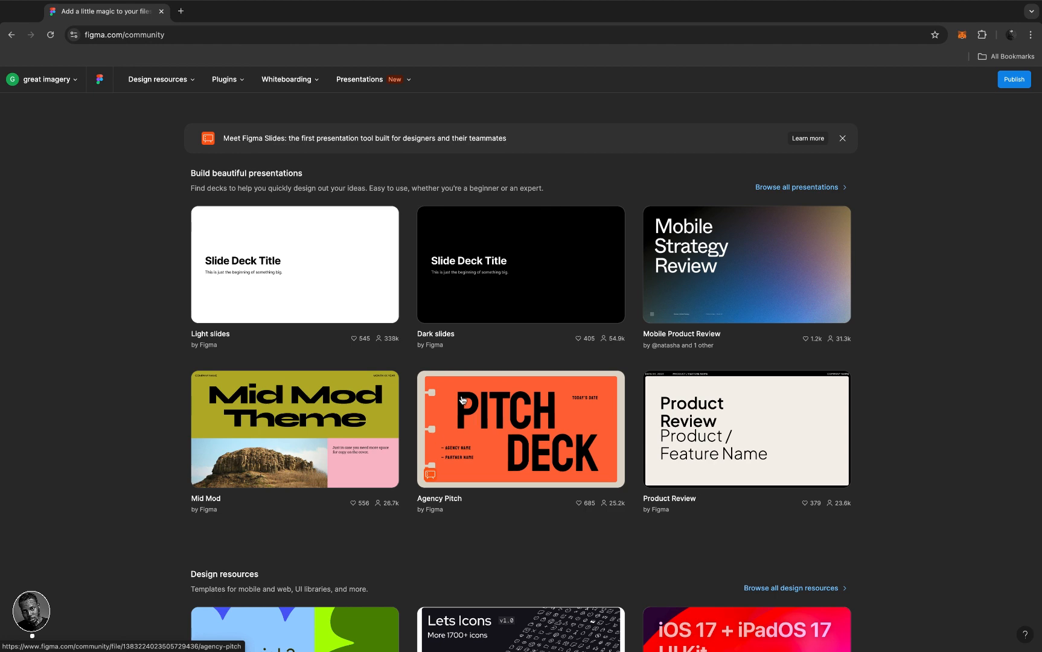
scroll(462, 399, down, 3)
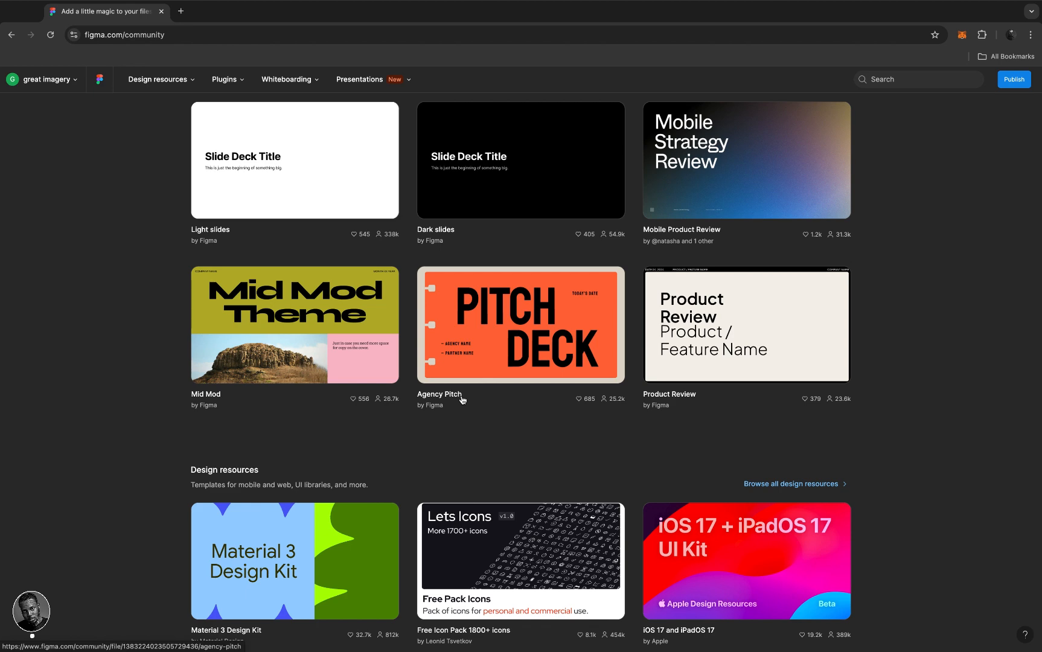
scroll(462, 399, up, 8)
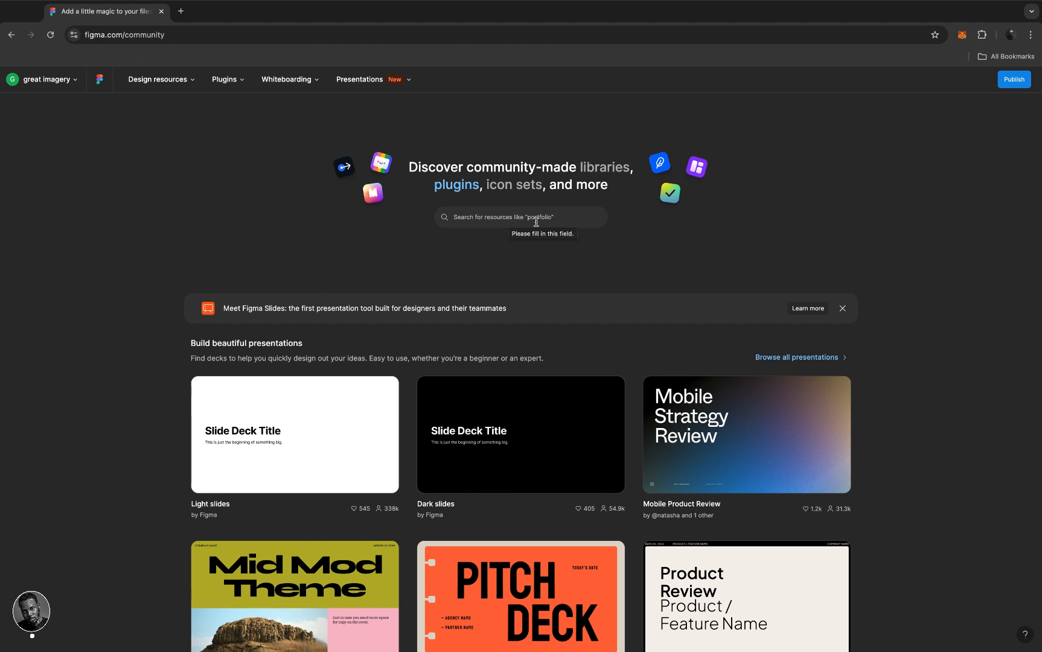
- Search Figma Community for 'crypto project', correcting the misspelling before running it
click(500, 216)
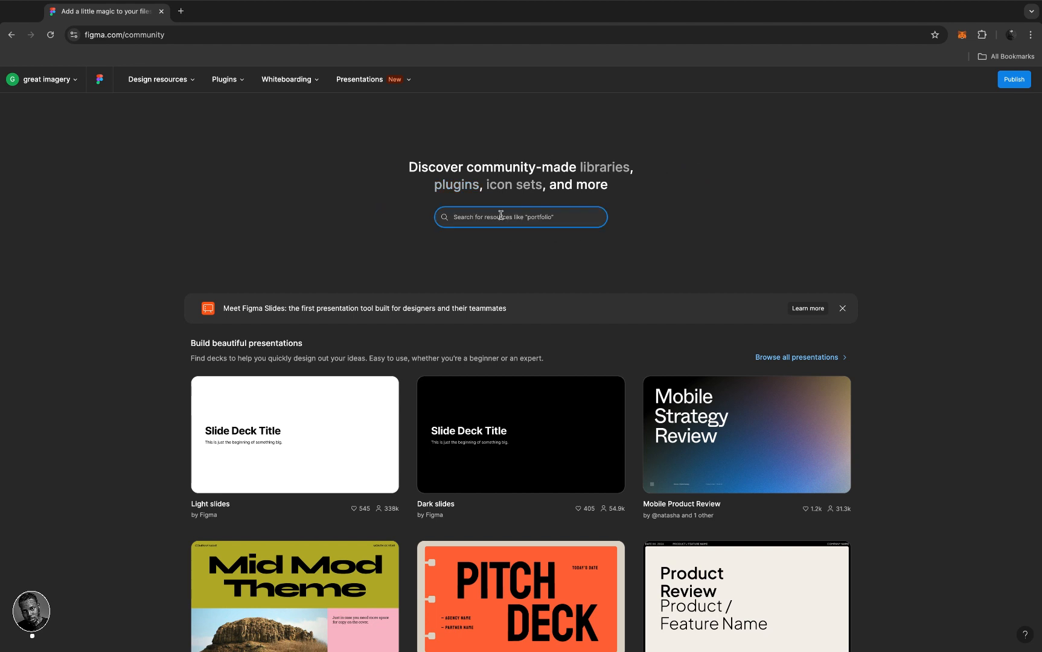
text(cr)
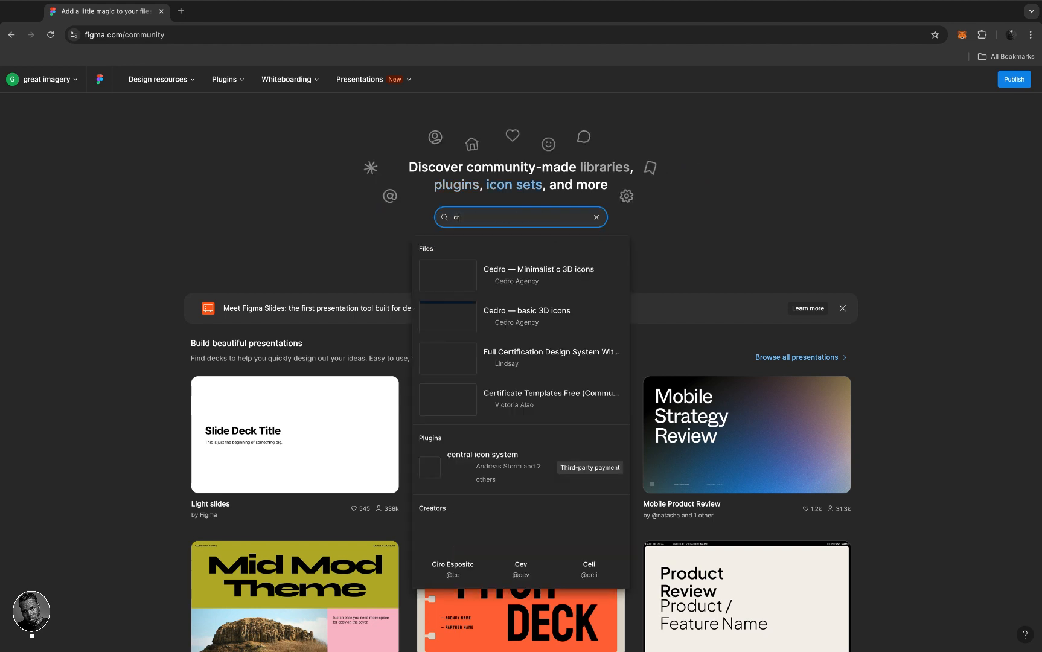
text(pto)
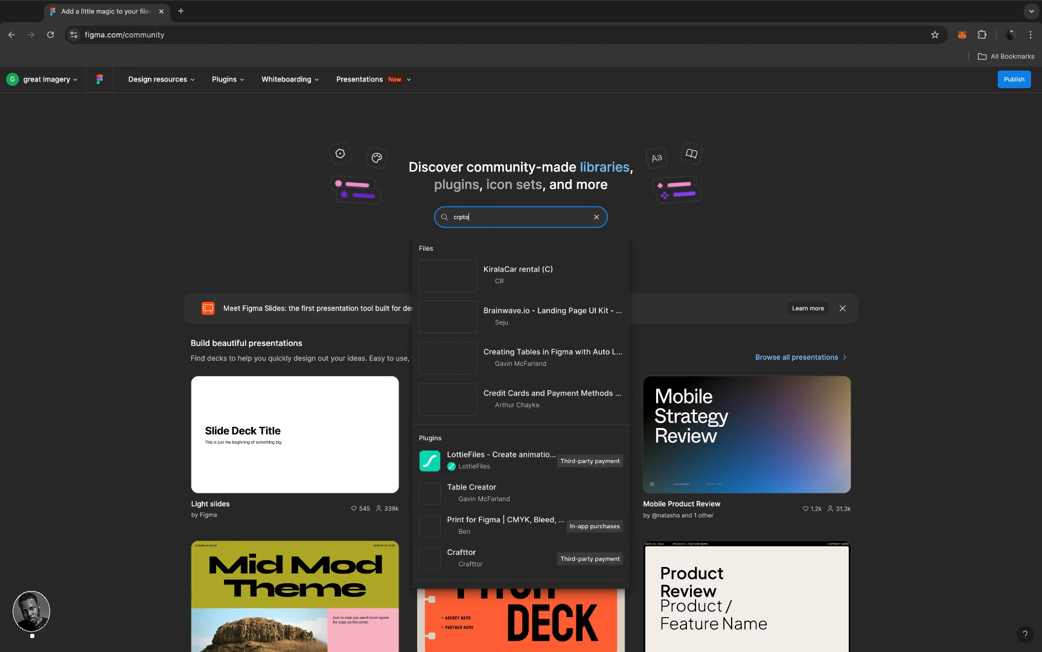
text( p)
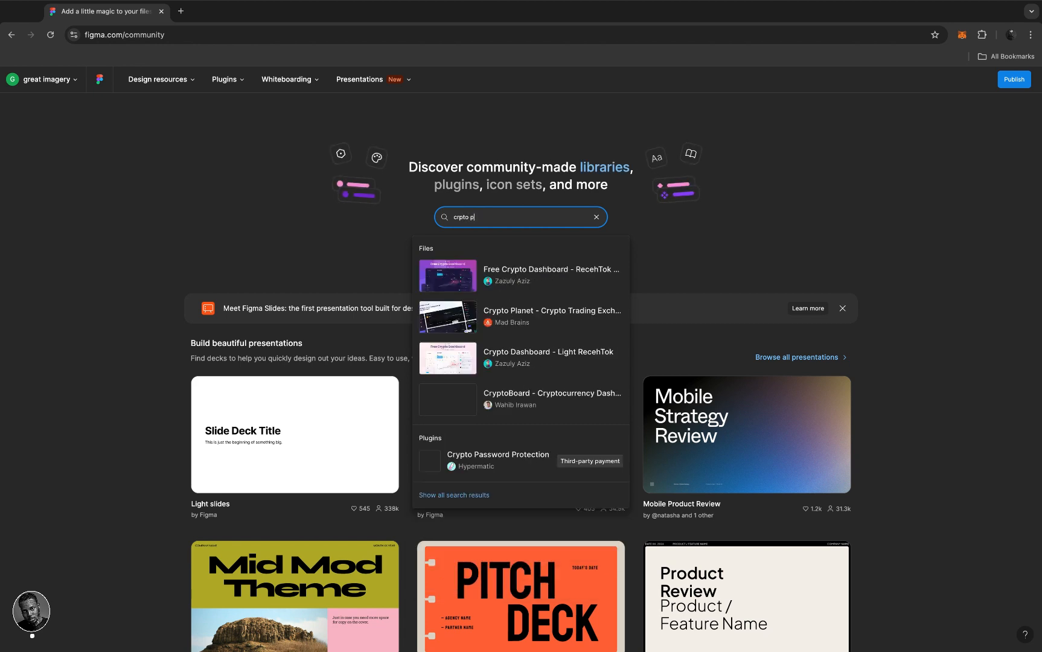
key(BackSpace)
key(BackSpace)
key(BackSpace)
key(BackSpace)
key(BackSpace)
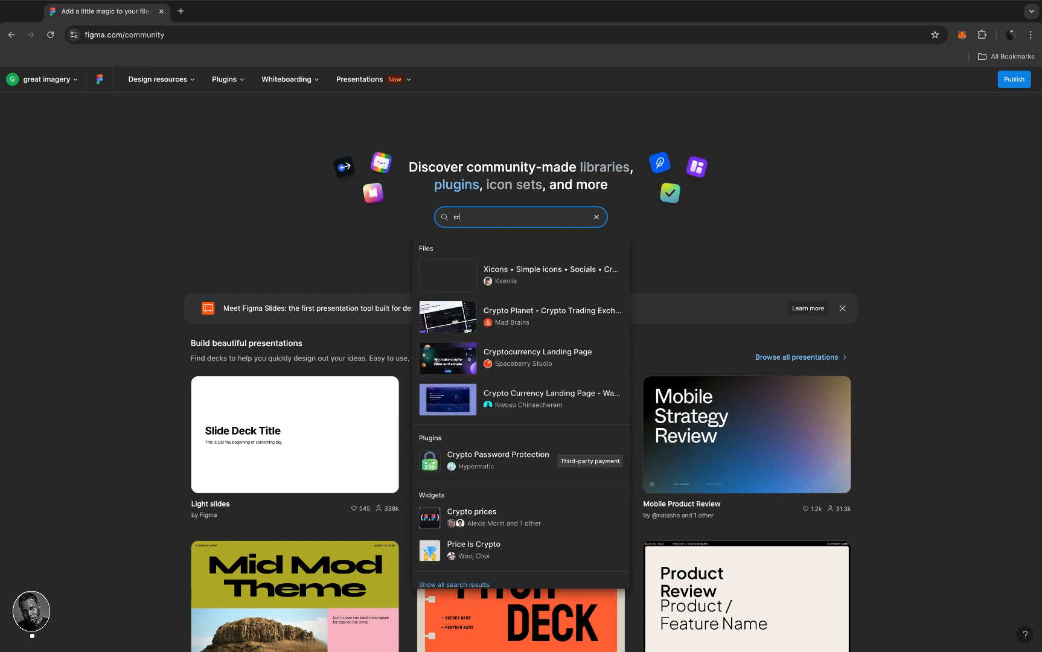
text(y)
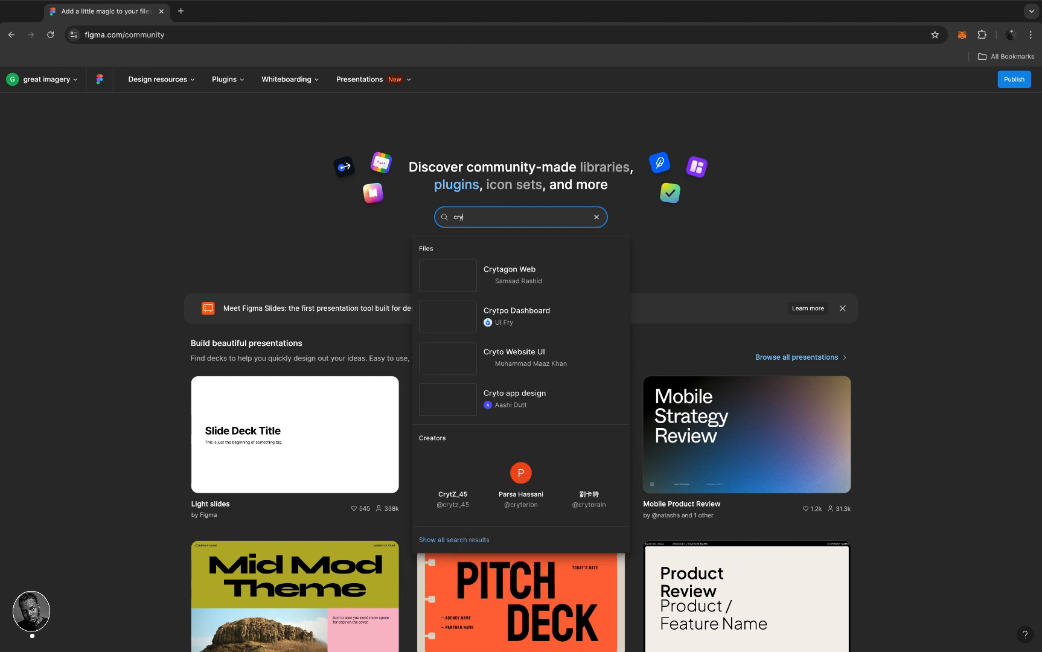
text(pto pro)
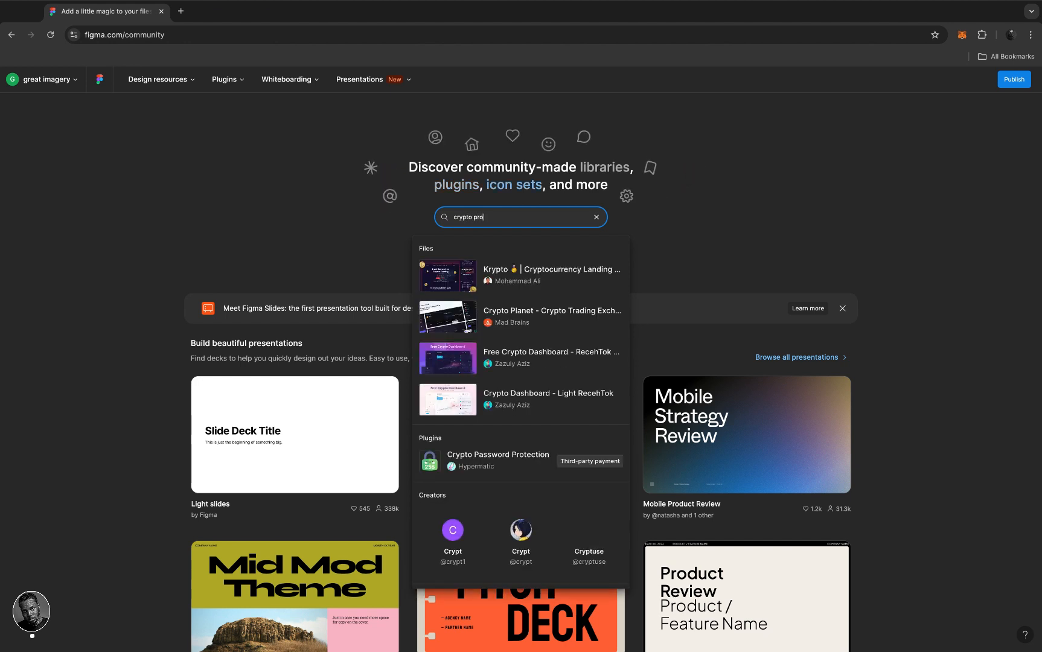
text(jec)
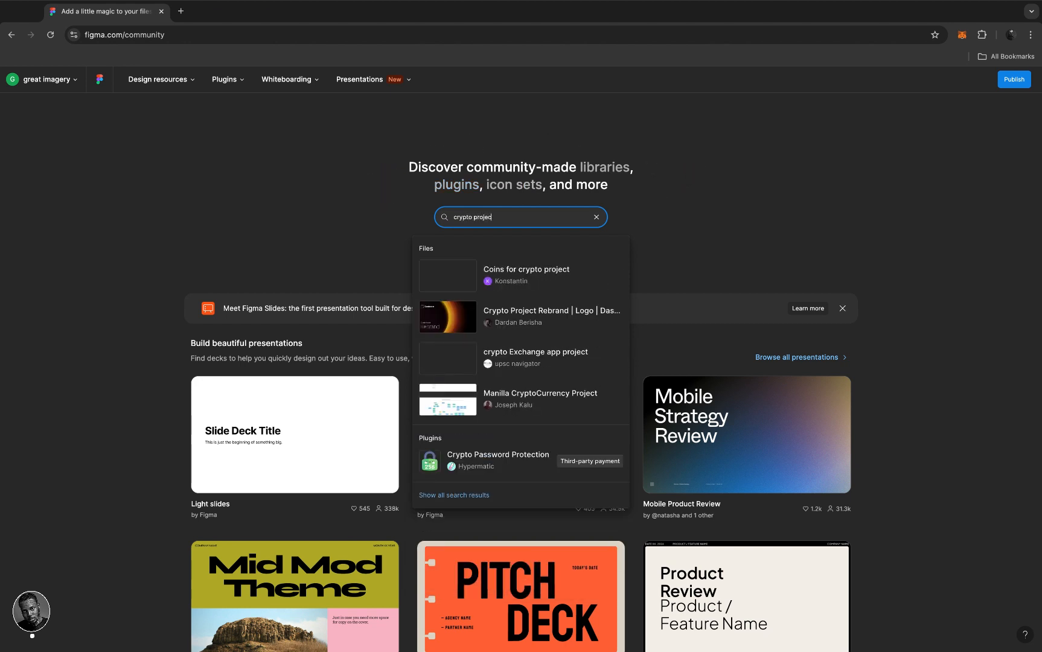
click(408, 223)
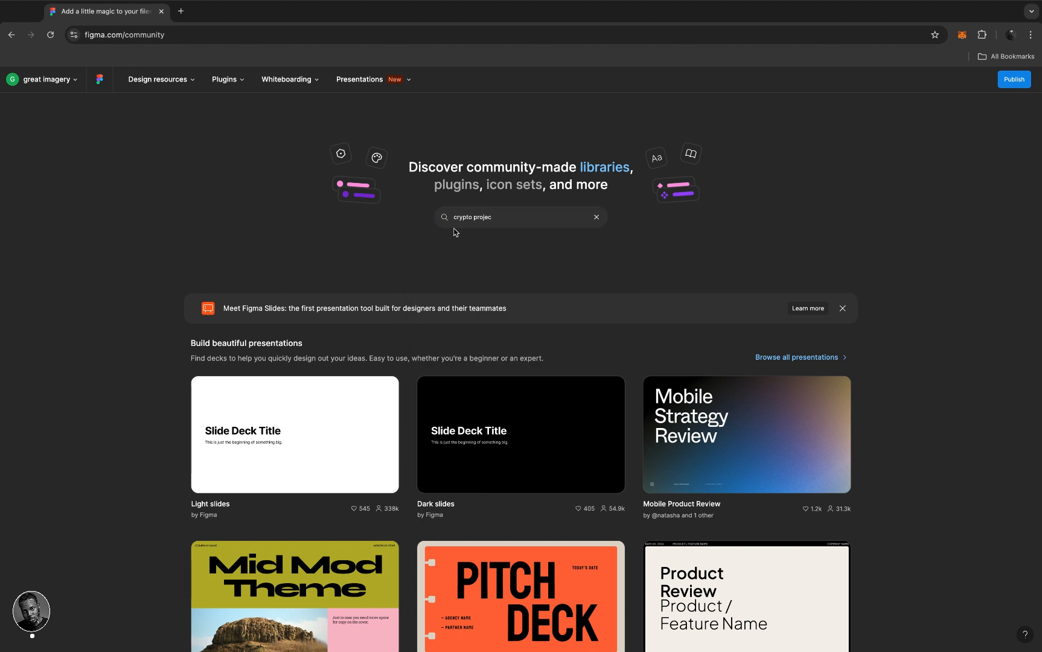
click(511, 221)
text(t)
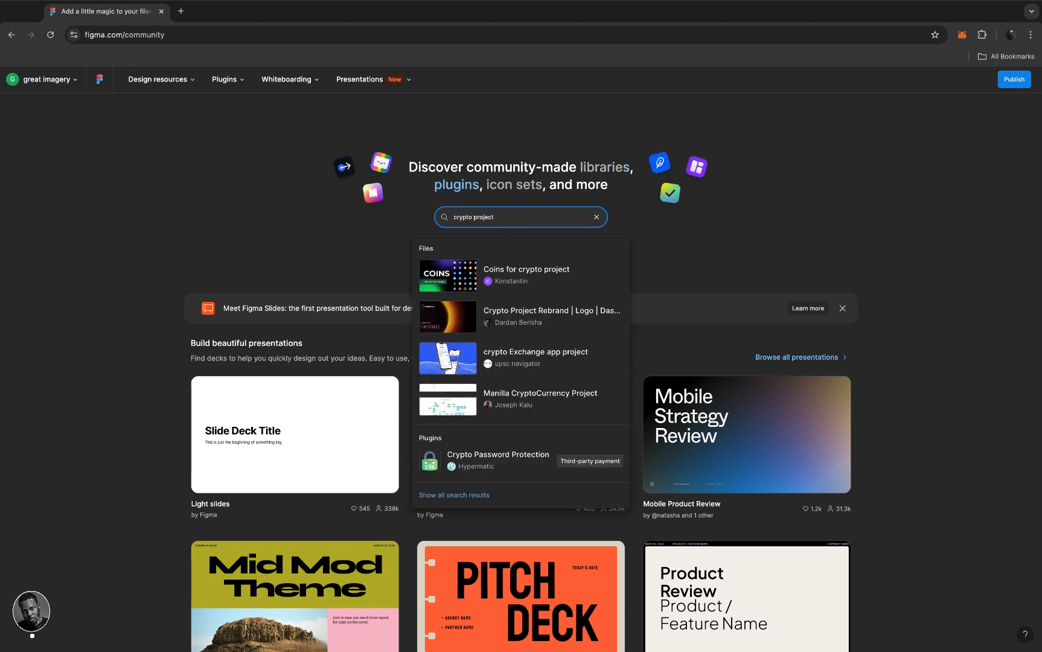
key(Return)
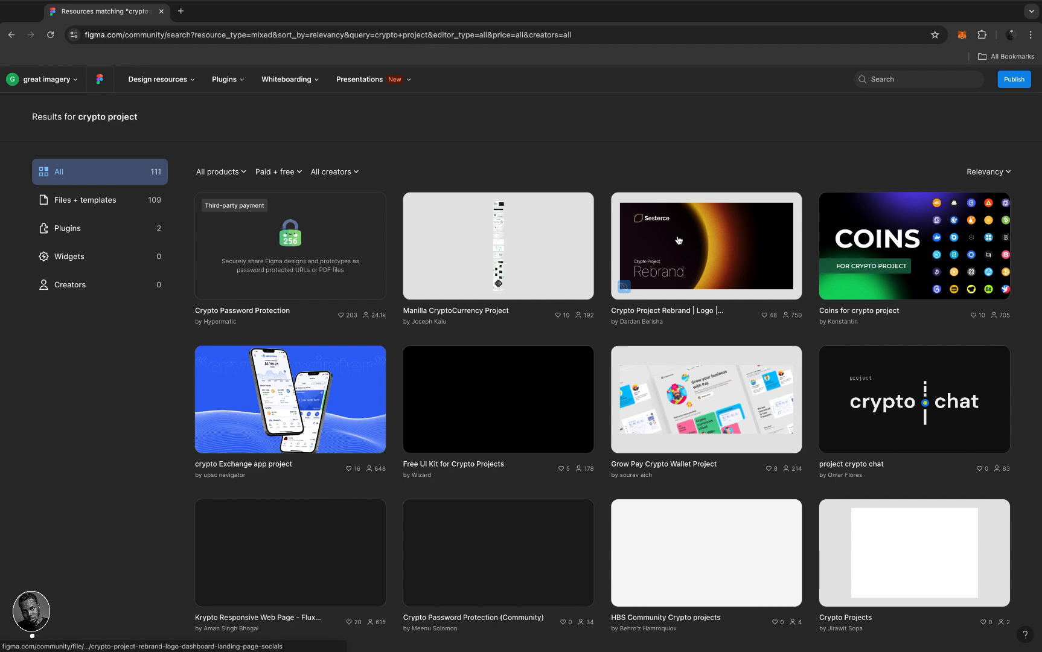
- Scroll down the crypto search results and open the Crypto Components resource
scroll(627, 371, down, 3)
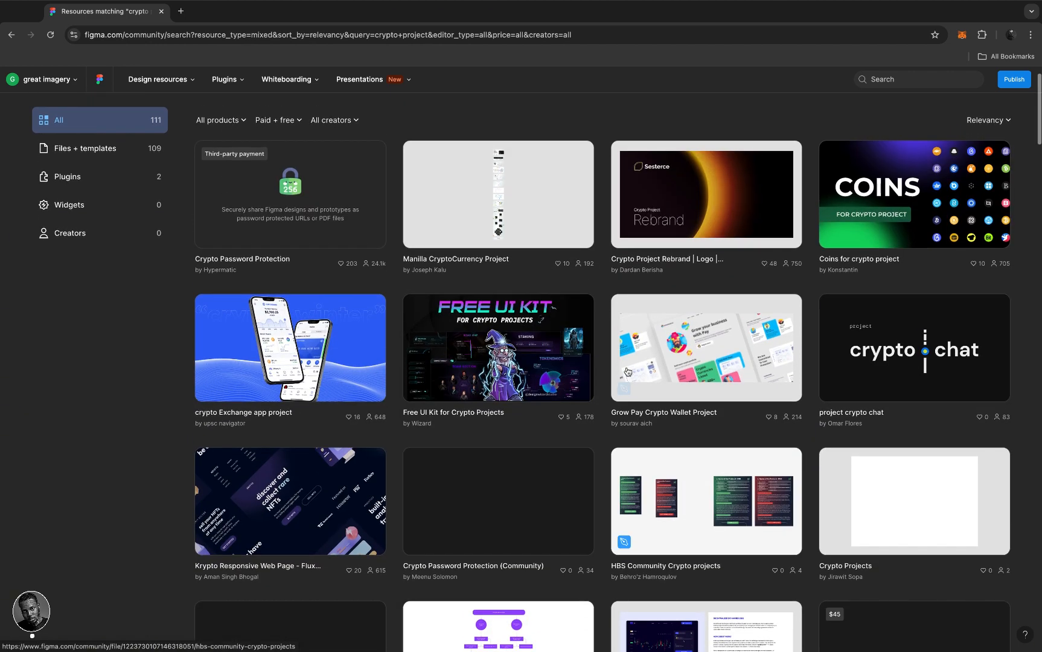
scroll(627, 371, down, 5)
scroll(626, 370, down, 3)
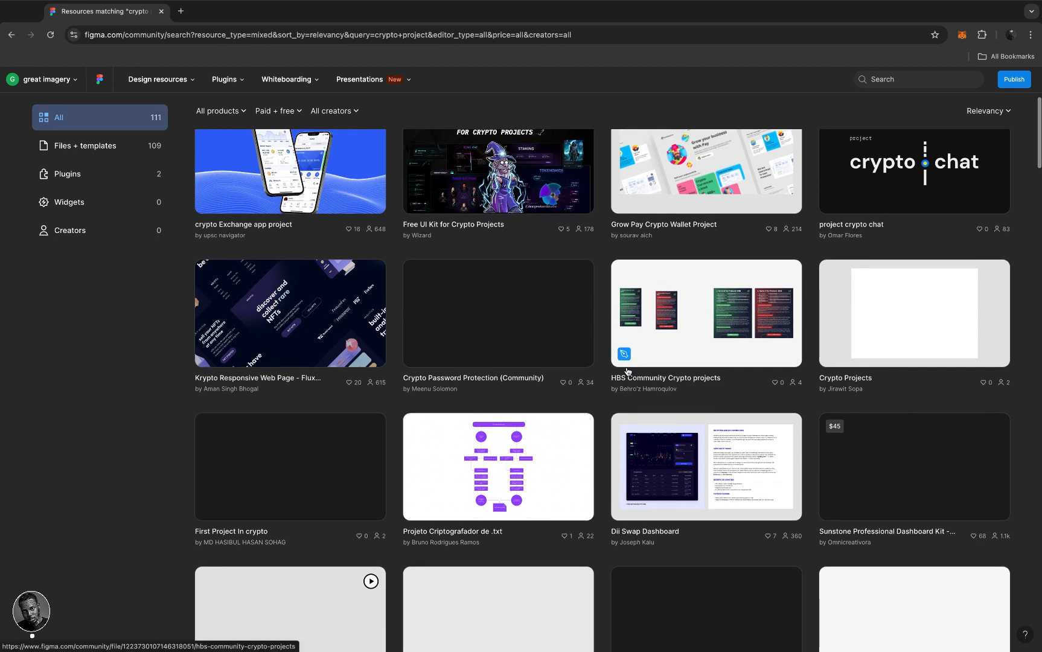
scroll(627, 370, down, 5)
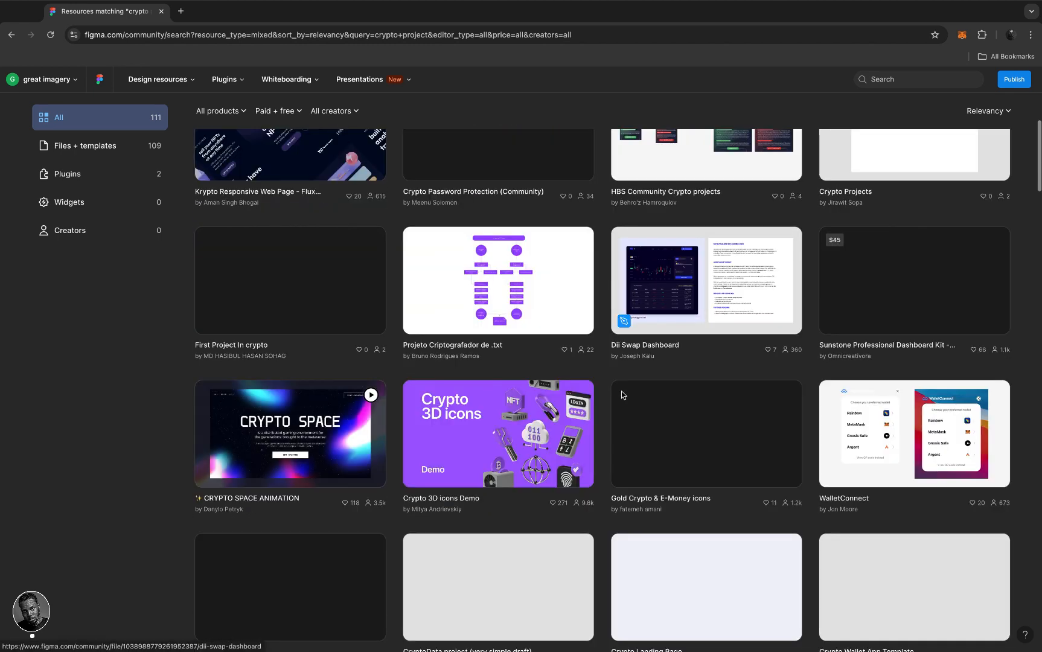
scroll(614, 411, down, 2)
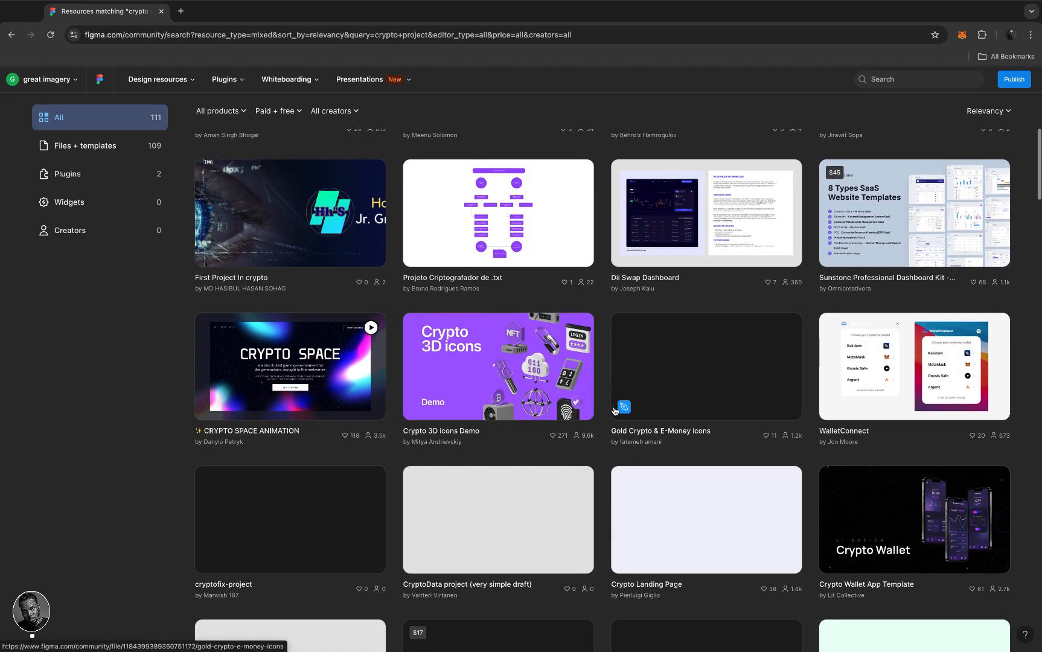
scroll(614, 411, down, 8)
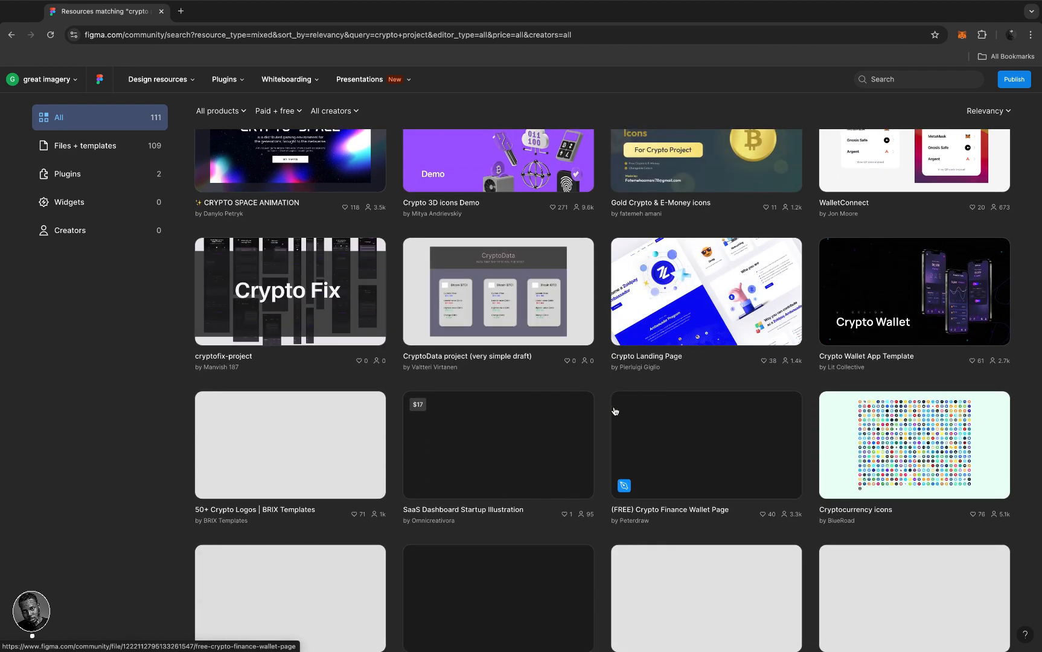
scroll(614, 411, down, 1)
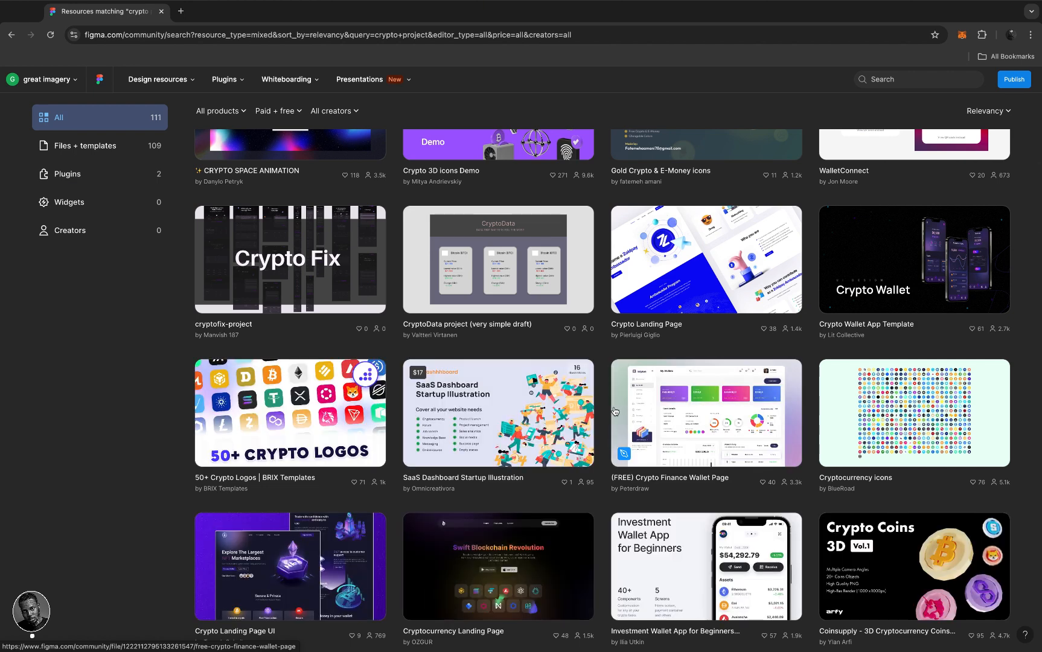
scroll(614, 411, down, 5)
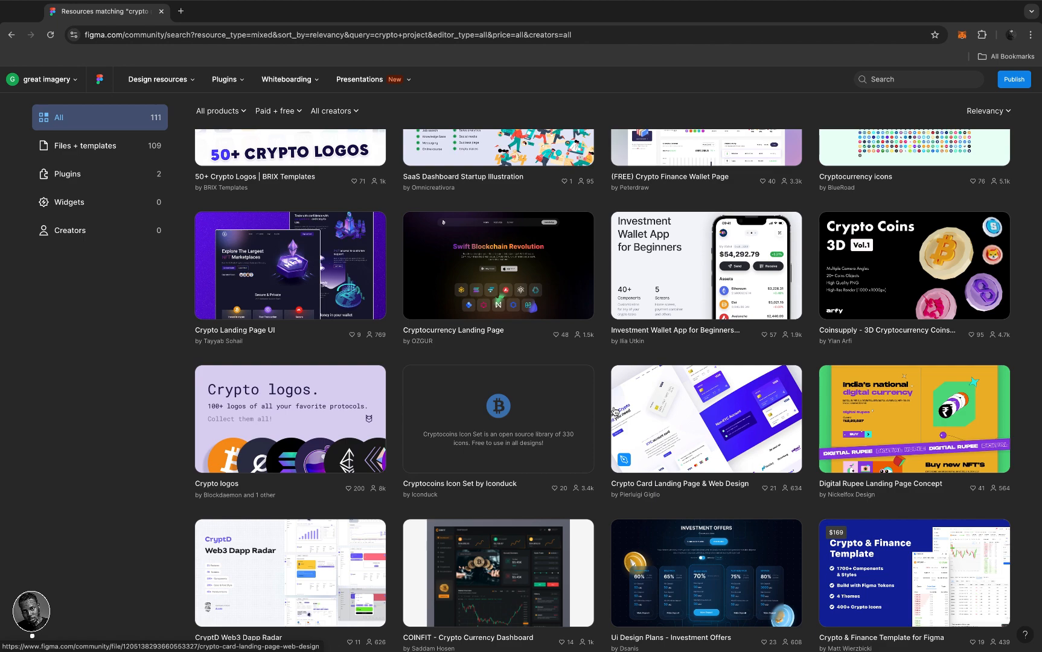
scroll(614, 411, down, 4)
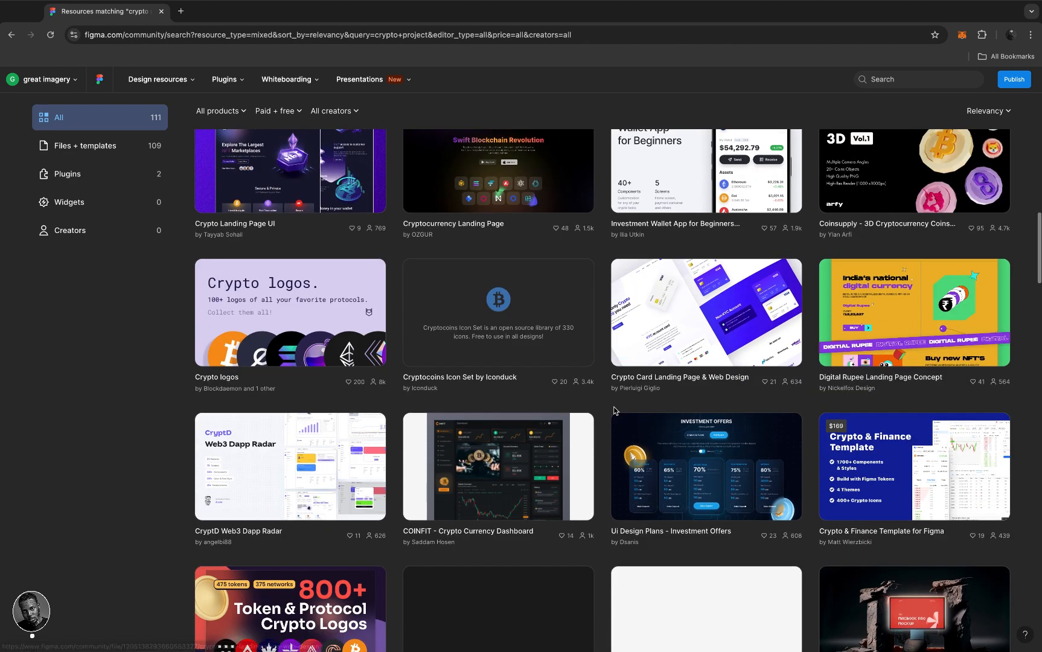
scroll(613, 409, down, 5)
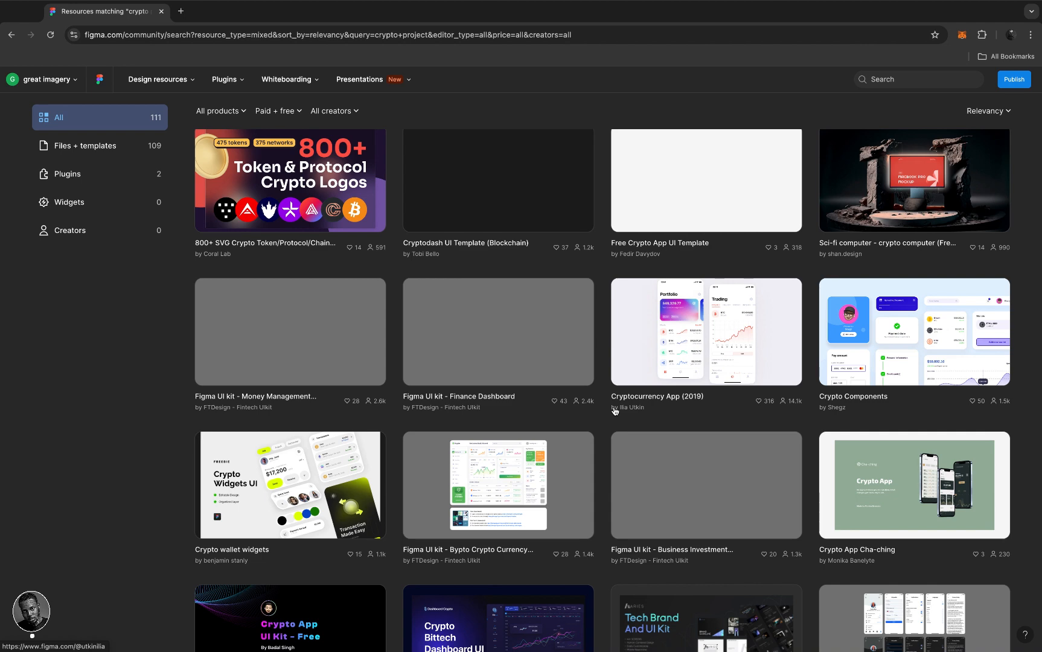
scroll(614, 411, down, 1)
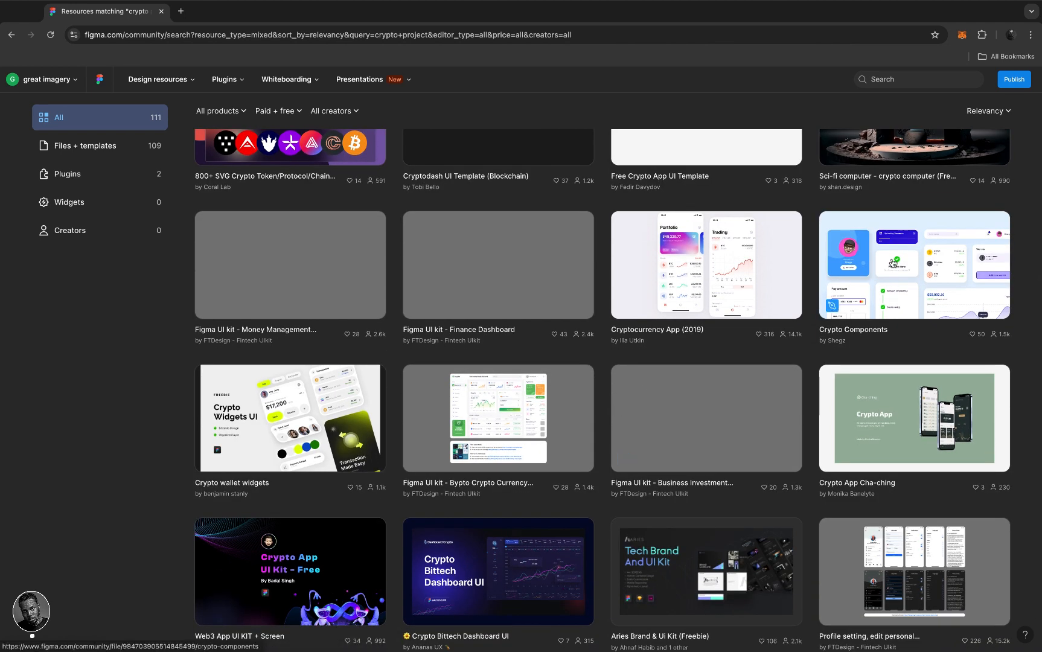
click(892, 262)
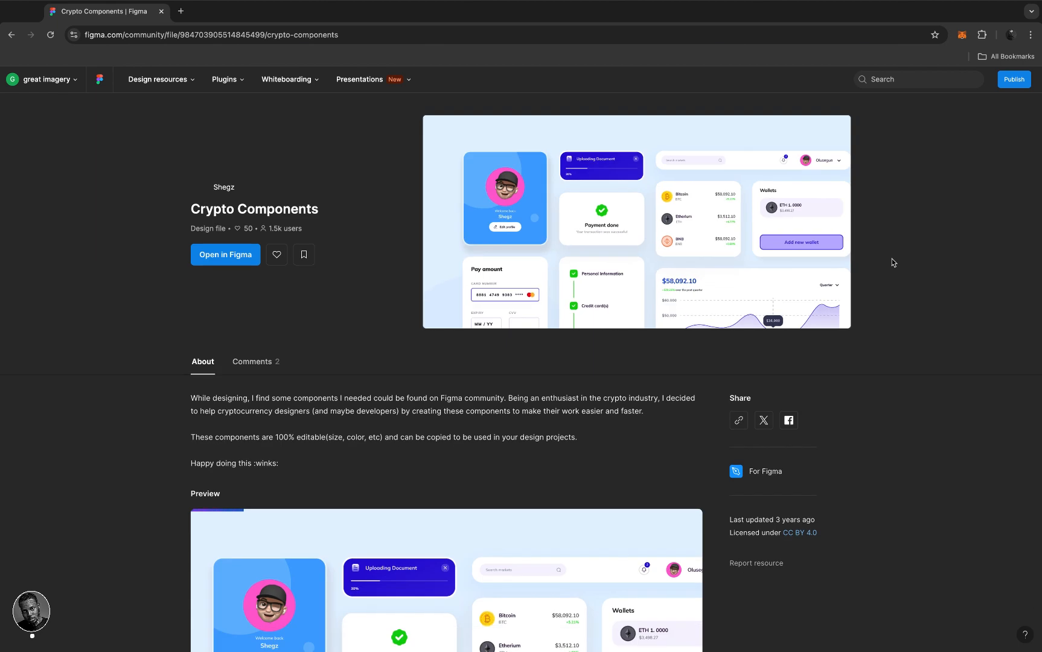
- Open Crypto Components in Figma, creating a duplicate of the community file
click(224, 261)
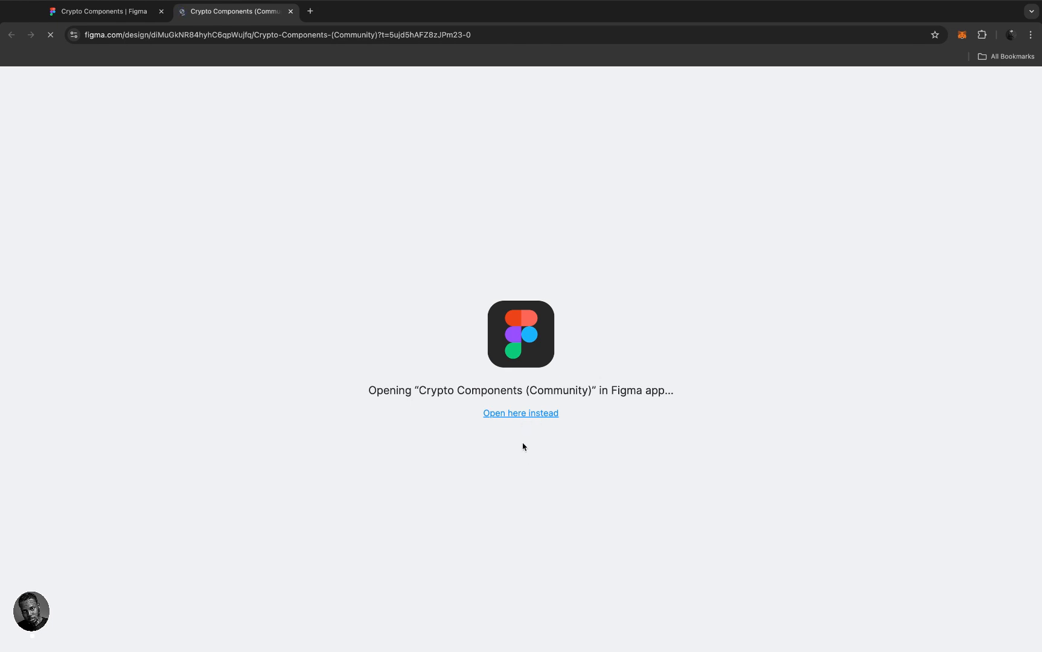
- Load the duplicated file in the browser editor and clear the layer selection
click(492, 414)
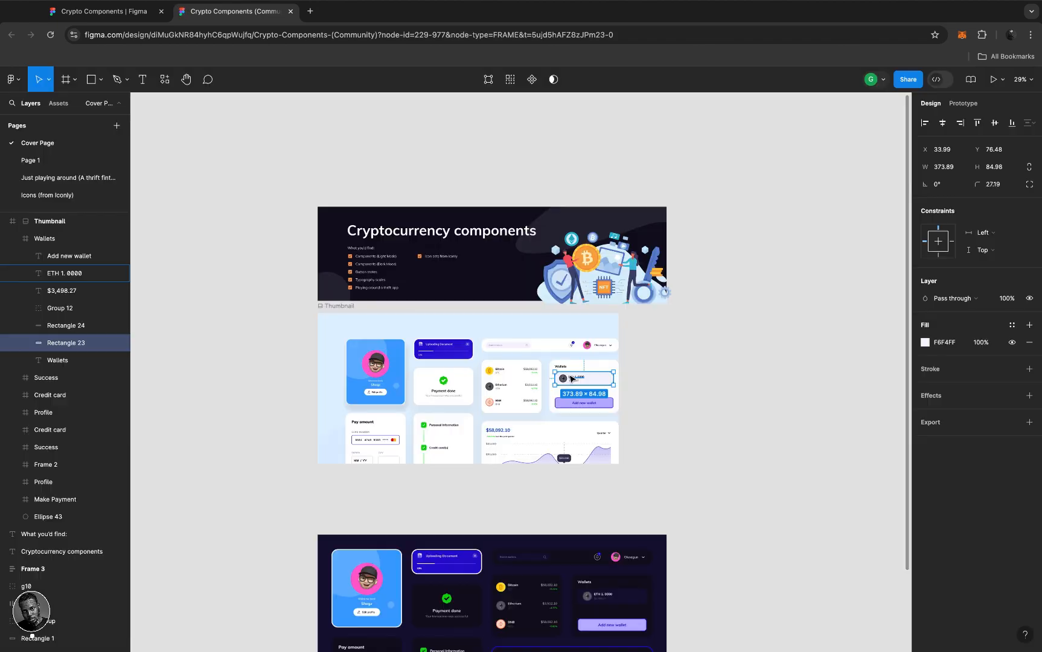
click(662, 385)
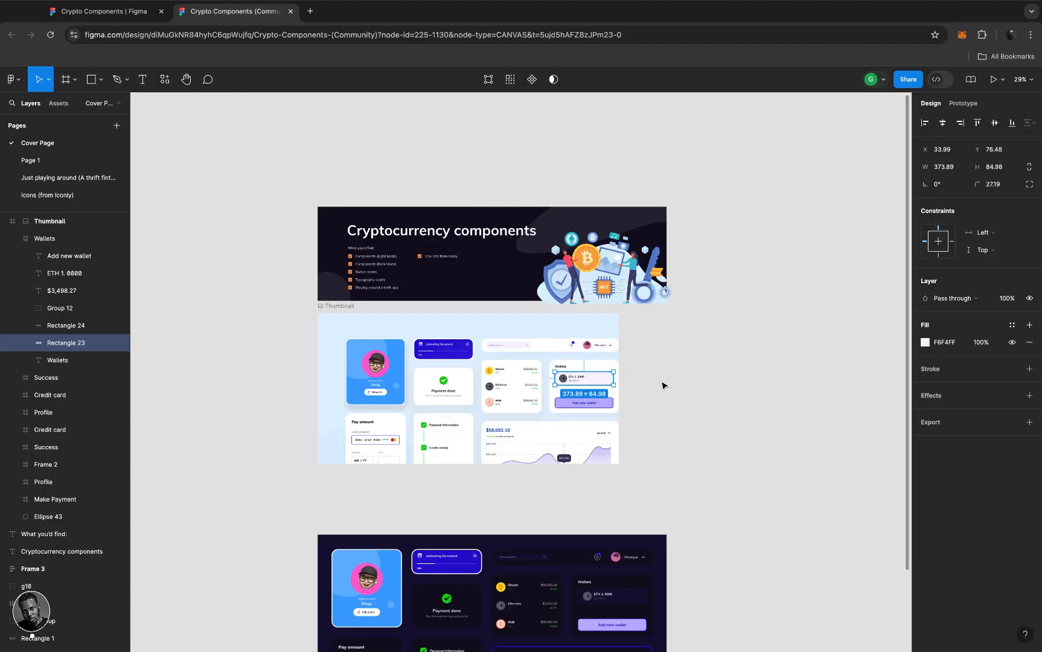
scroll(663, 385, down, 3)
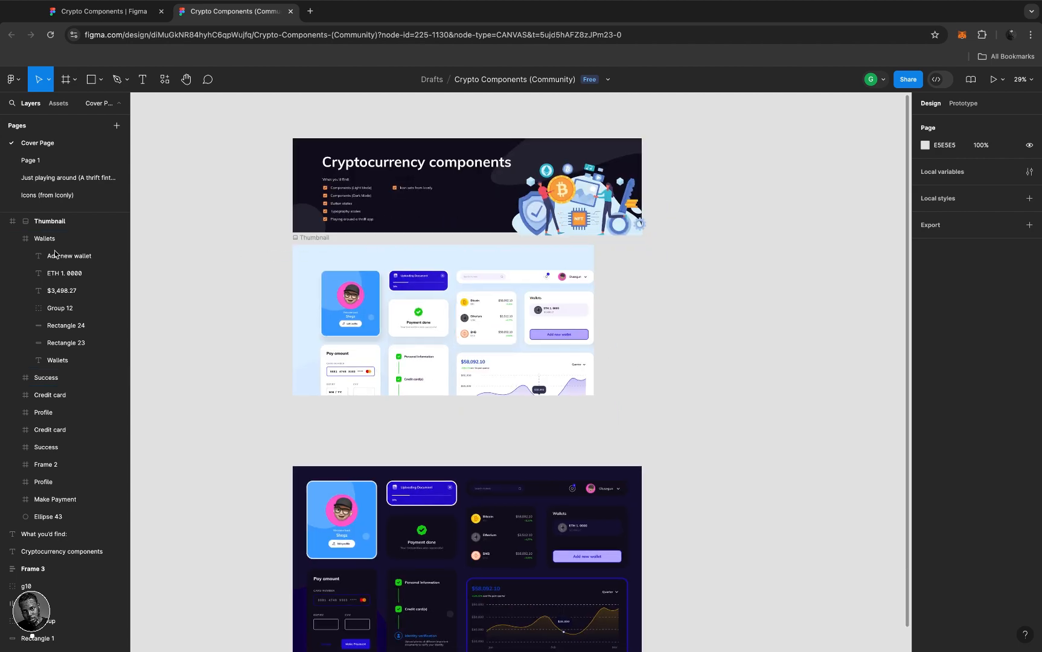
- Inspect the BNB icon layers in the prices card and nudge the icon group slightly
scroll(532, 337, up, 10)
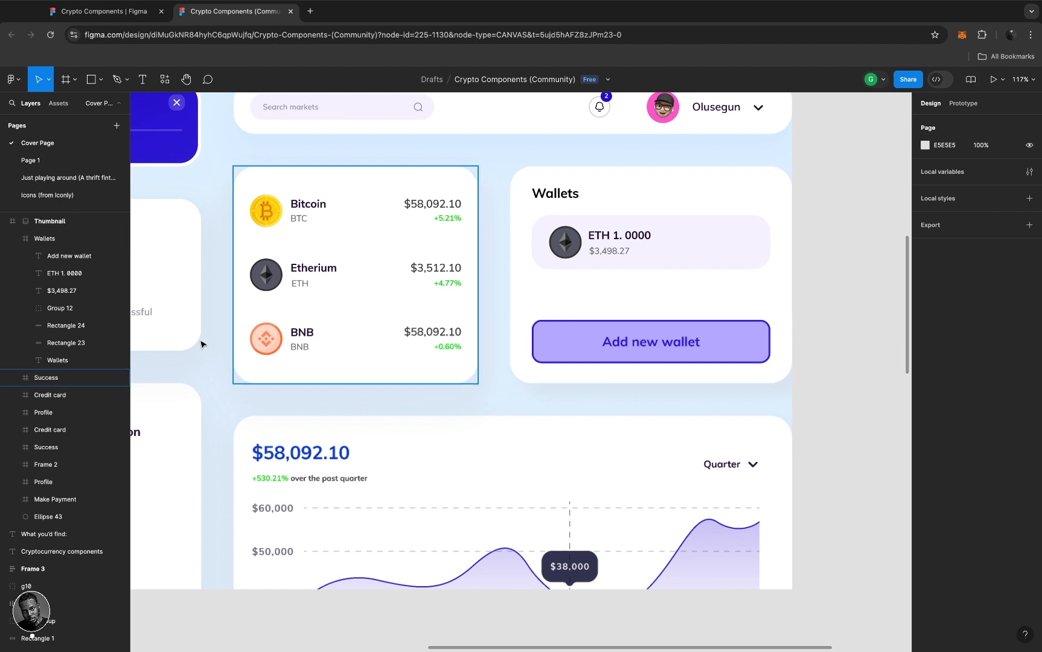
scroll(269, 348, left, 2)
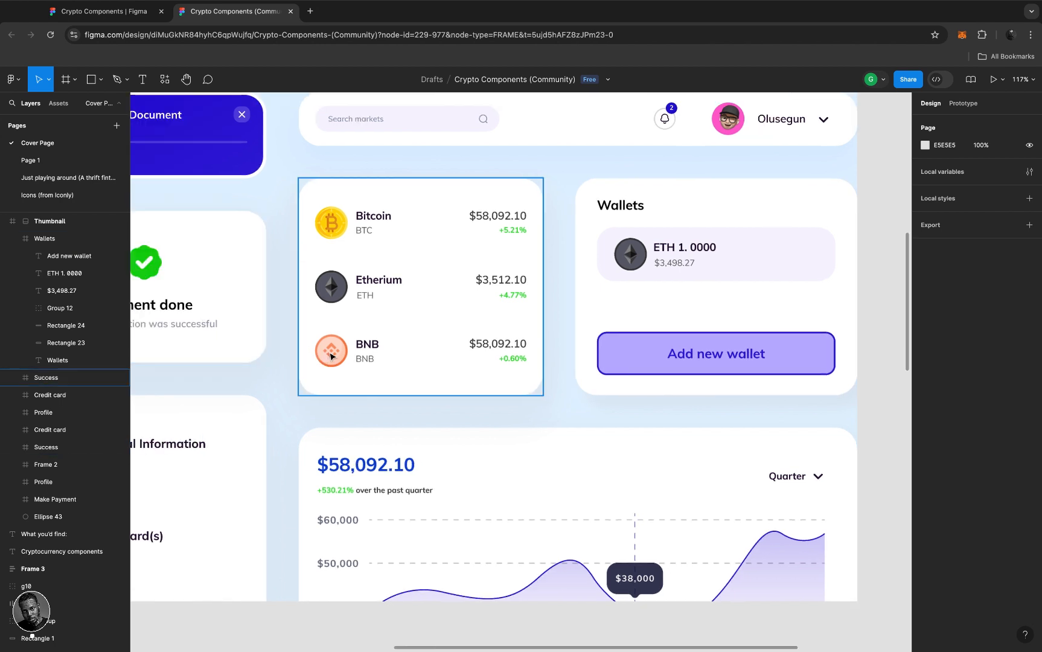
click(331, 356)
super+click(330, 356)
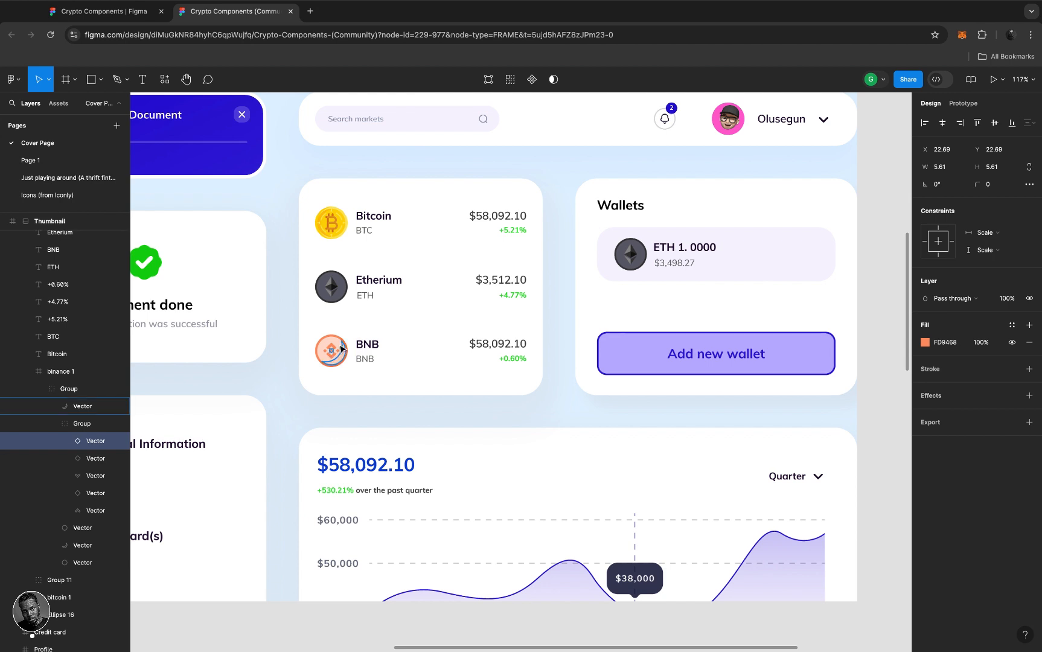
click(337, 346)
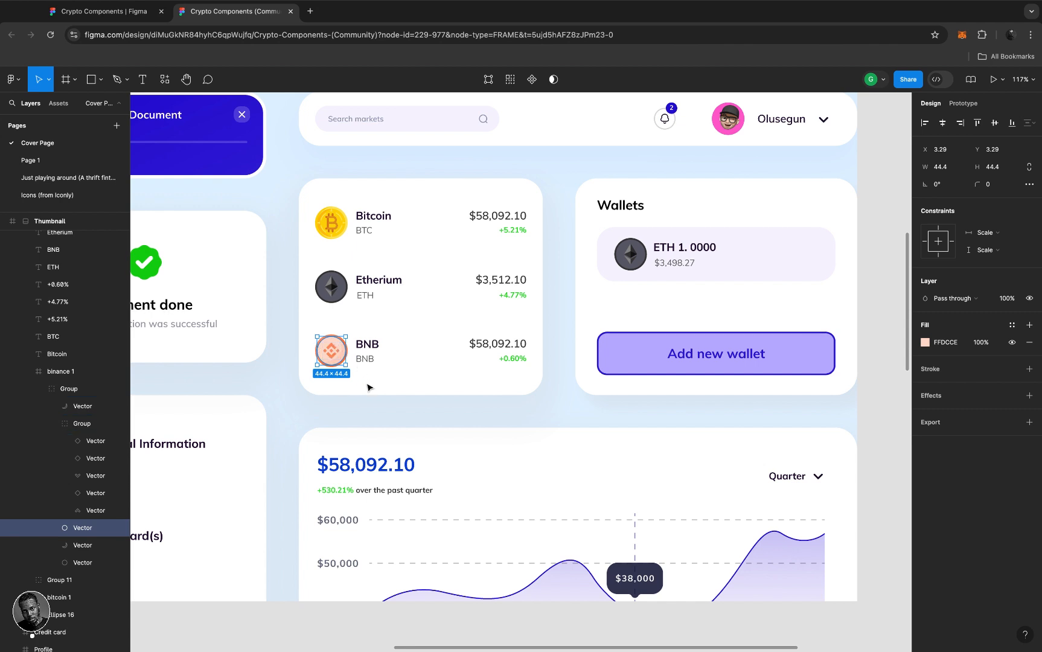
click(374, 410)
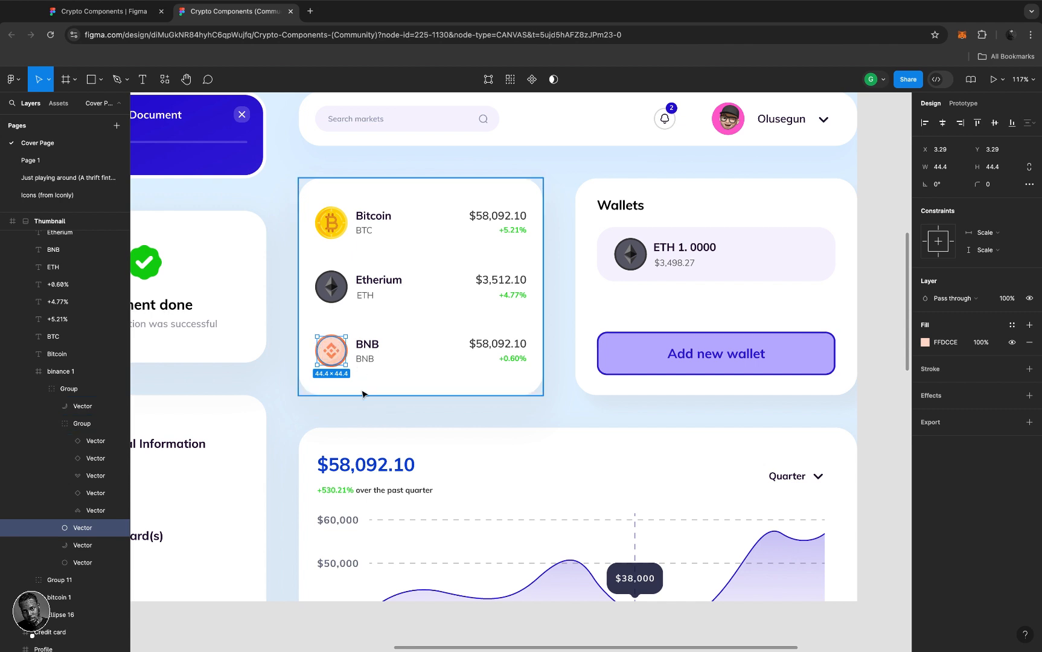
click(336, 352)
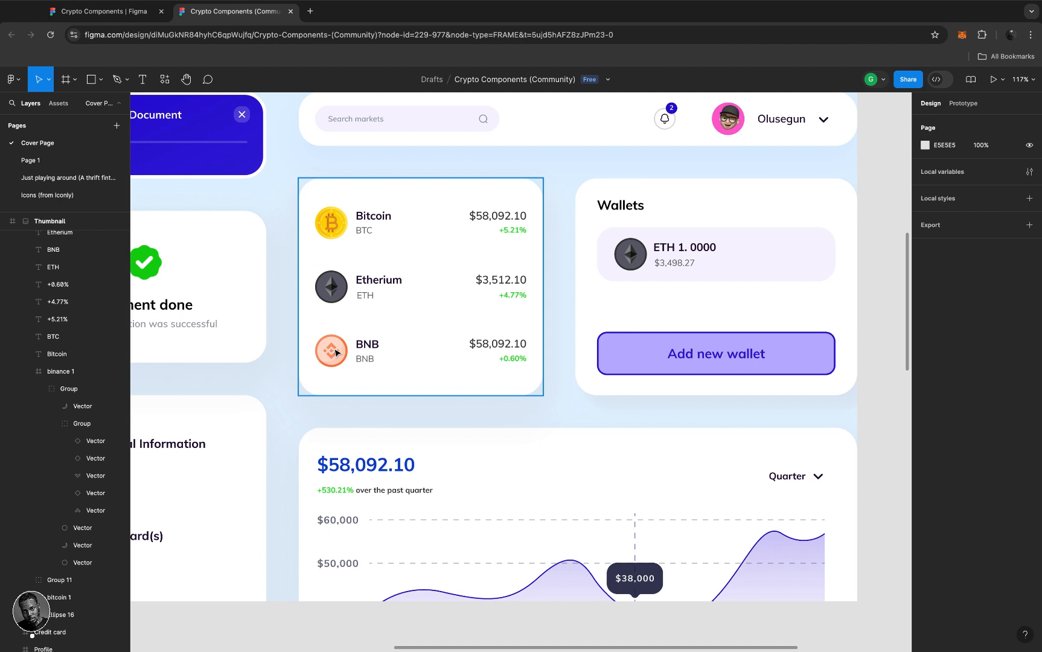
double_click(337, 353)
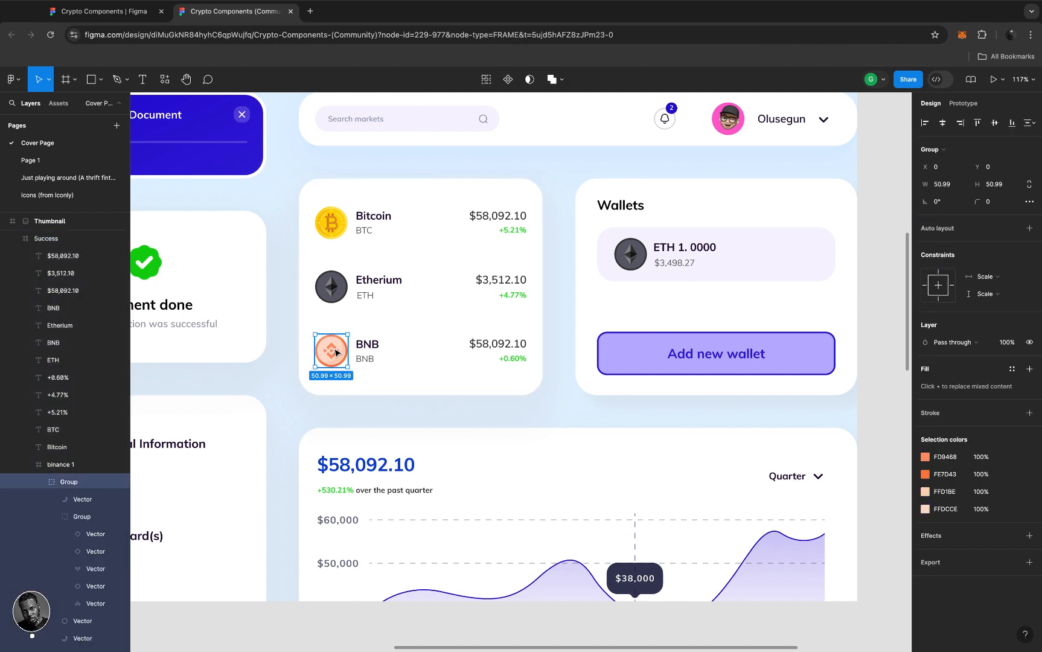
mouse_move(336, 353)
mouse_down()
mouse_move(420, 293)
mouse_move(418, 306)
mouse_move(338, 353)
mouse_up()
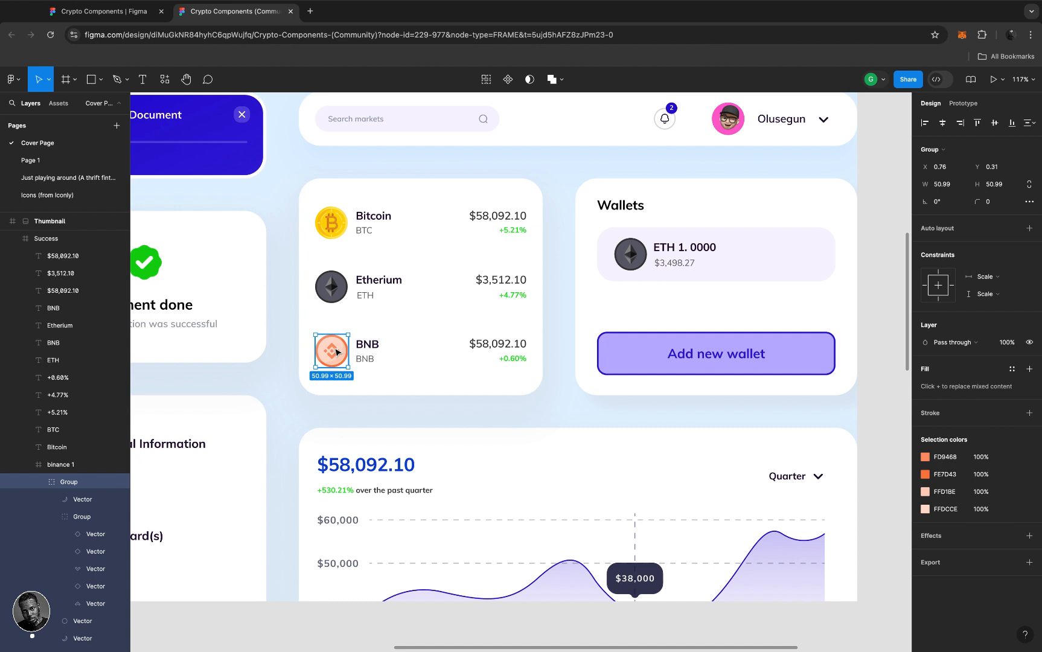
- Zoom out to the cover and Thumbnail sets, deselect the icon, and open the main menu
scroll(336, 351, down, 10)
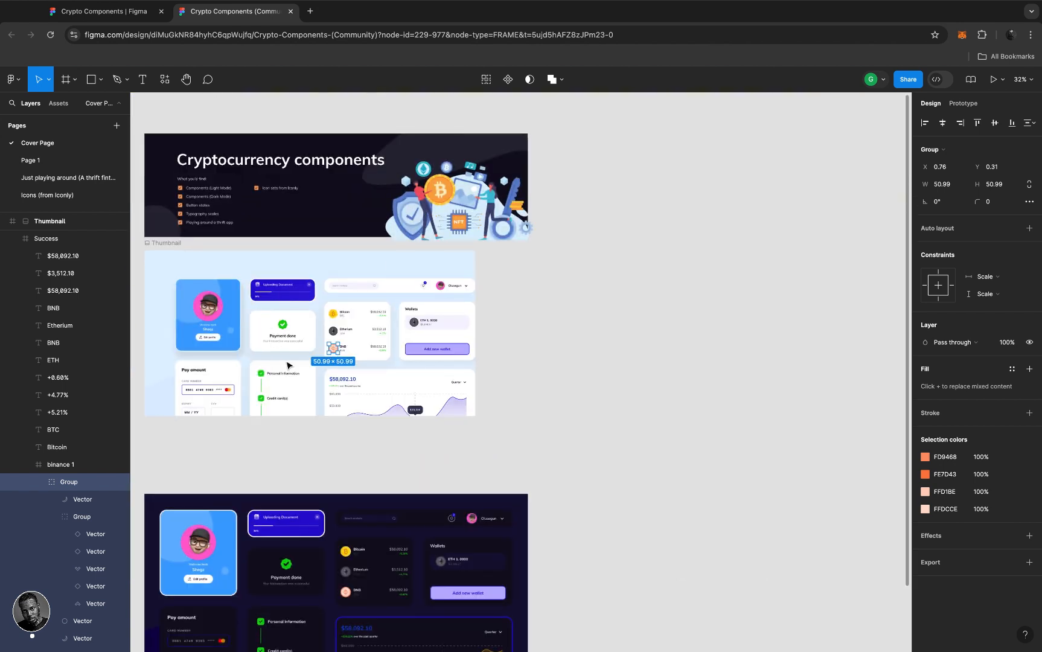
scroll(284, 364, left, 5)
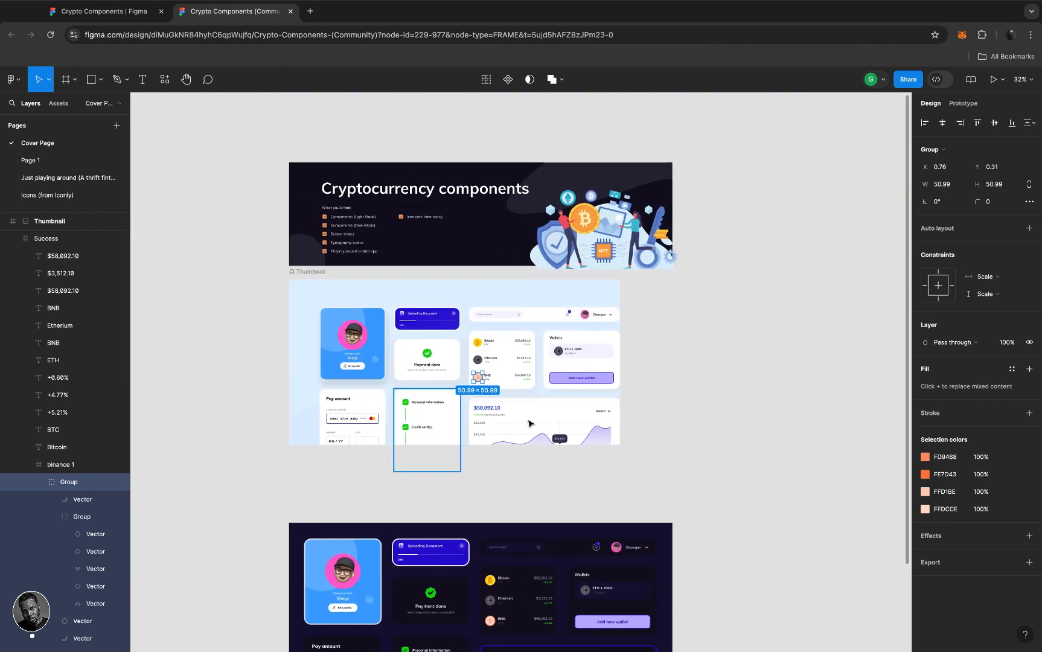
click(657, 344)
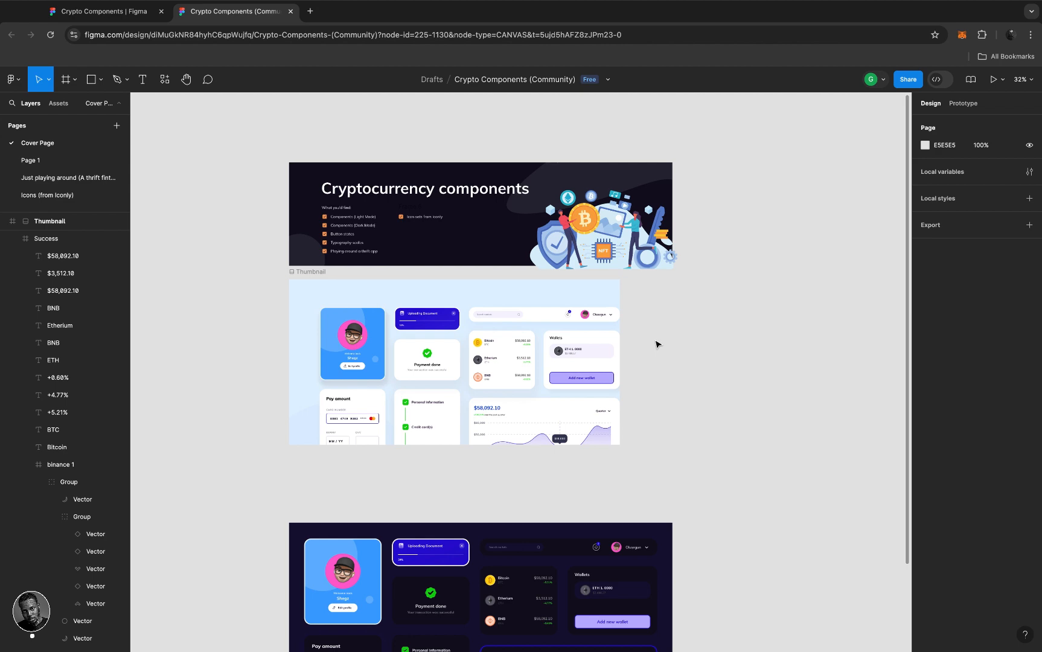
scroll(492, 358, up, 5)
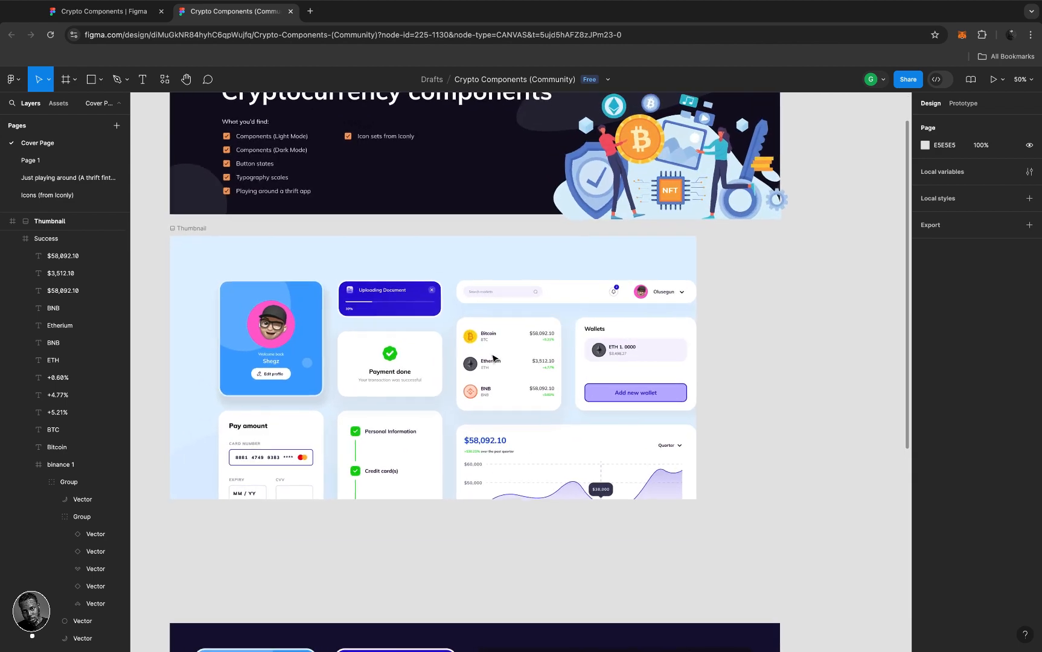
scroll(492, 358, down, 5)
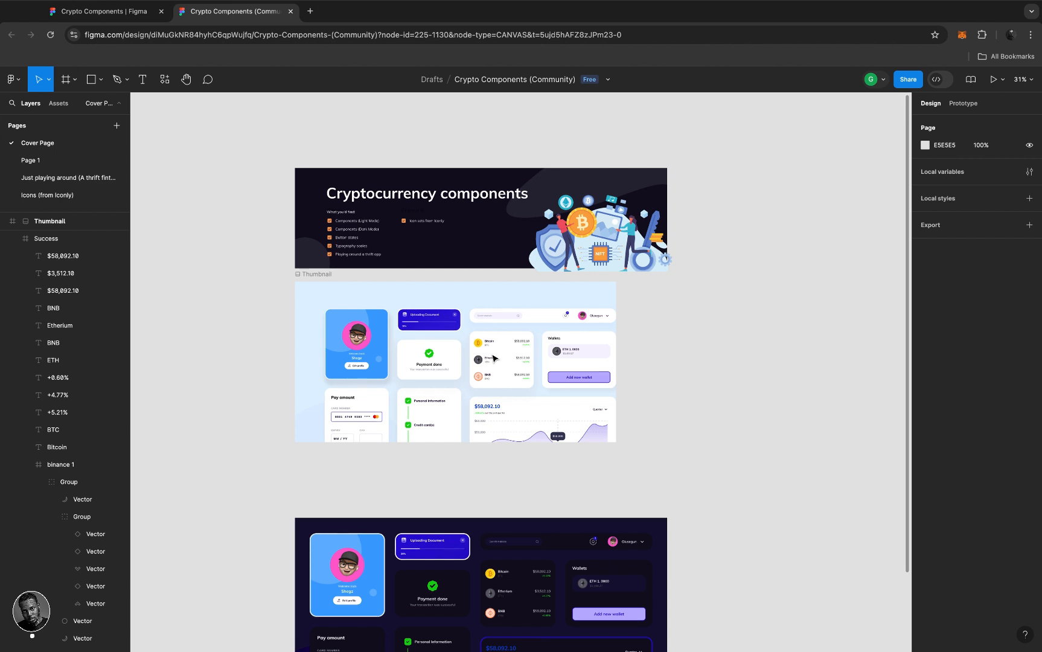
click(15, 80)
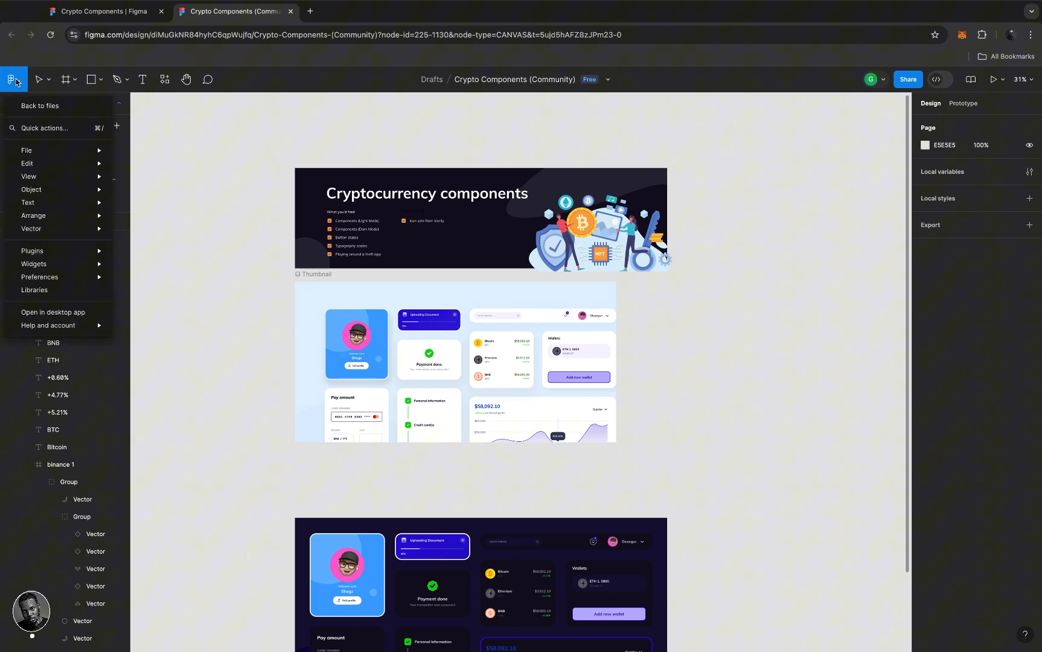
- Go back to the file browser and start a new blank design file in Drafts
click(45, 107)
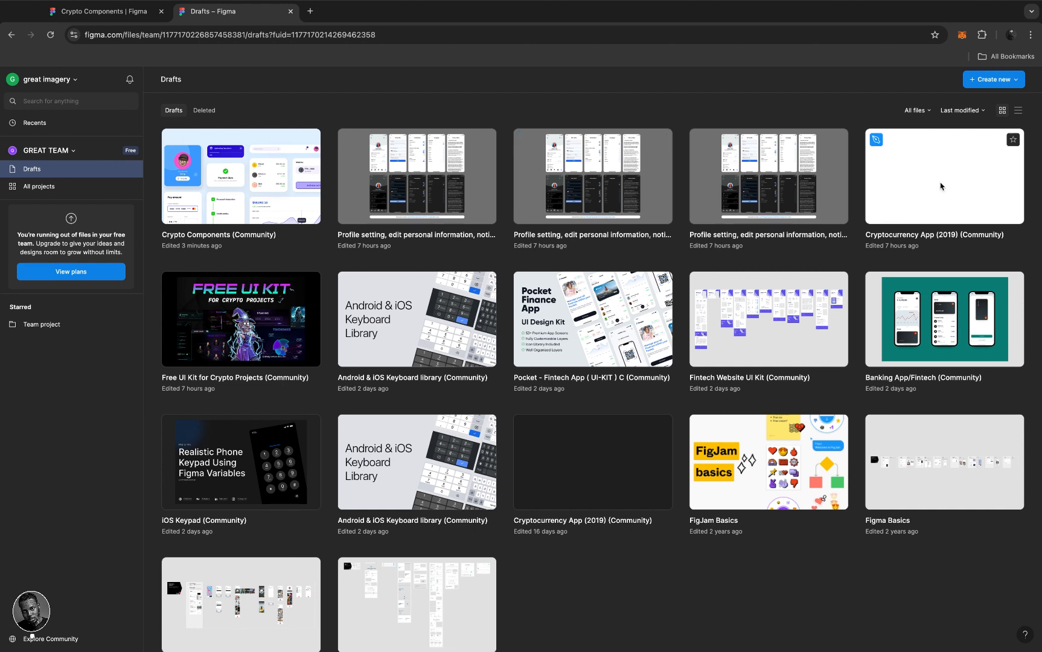
click(1009, 80)
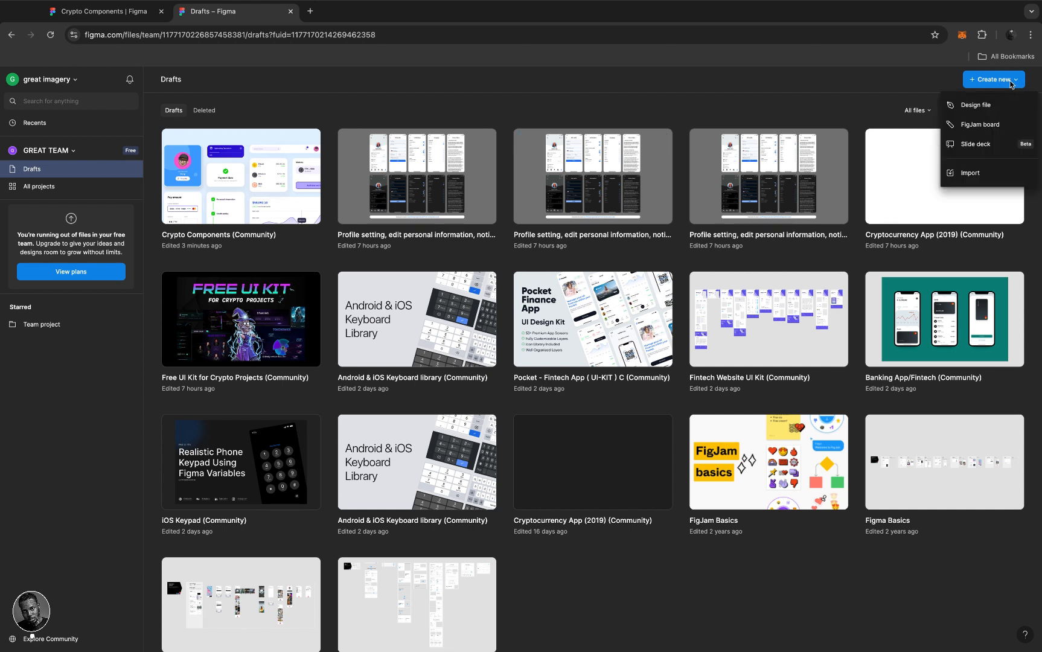
click(968, 107)
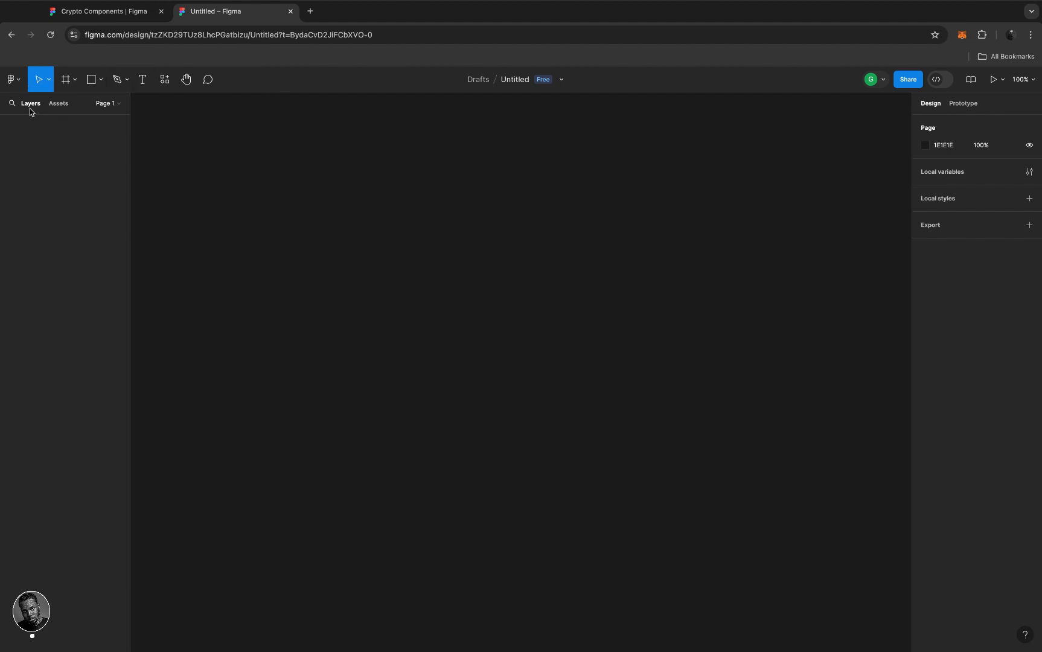
- Add a Page 2 from the Pages list, then delete Page 2 so Page 1 is the only page
click(56, 107)
click(119, 104)
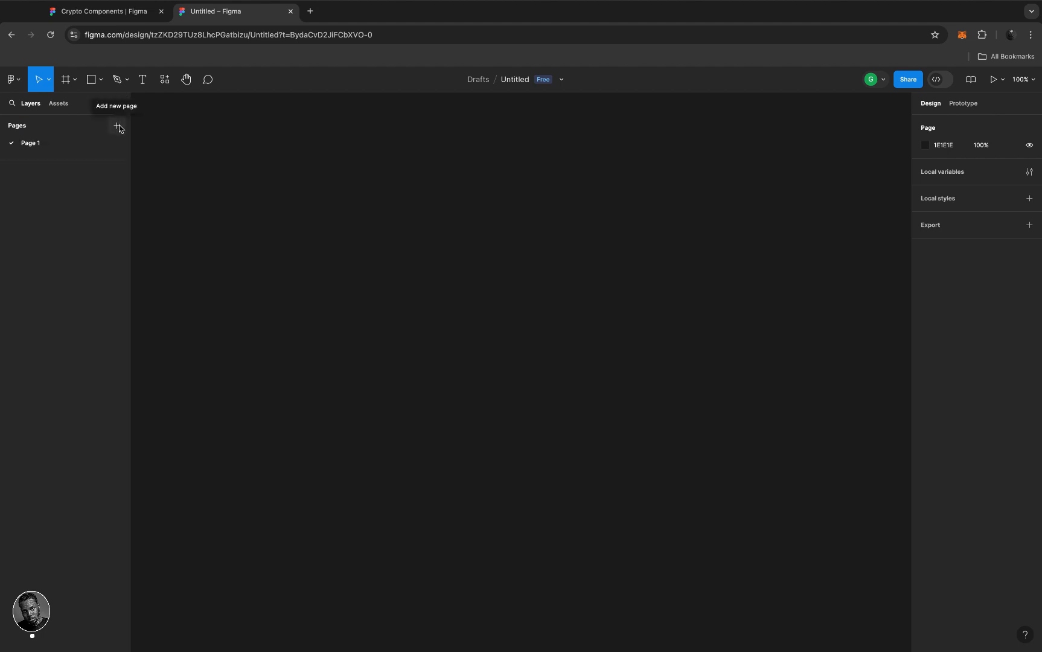
click(118, 126)
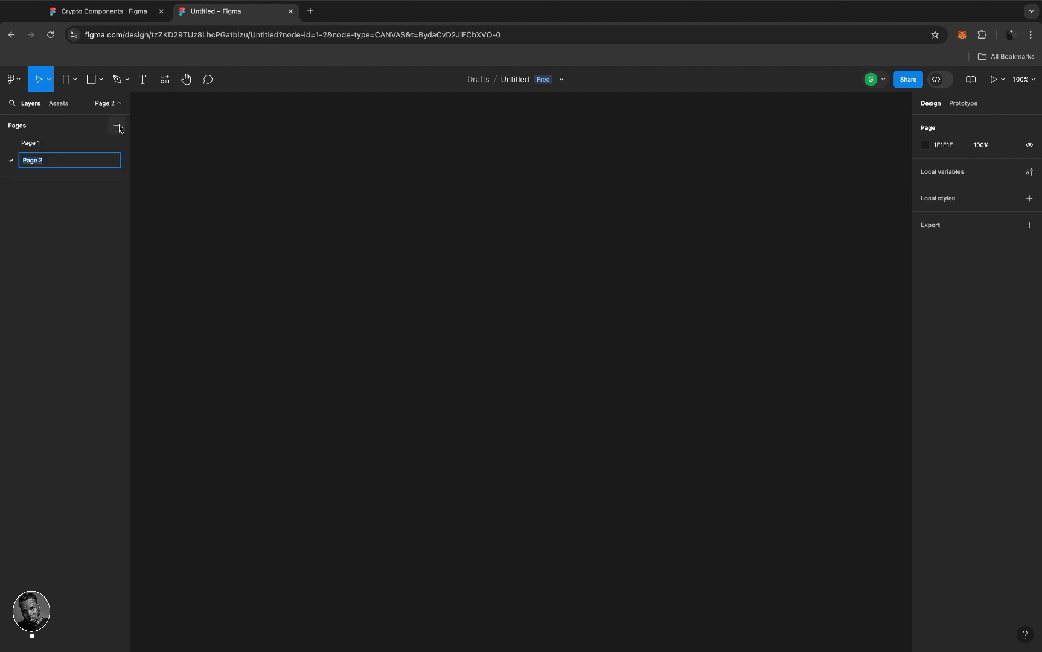
click(40, 143)
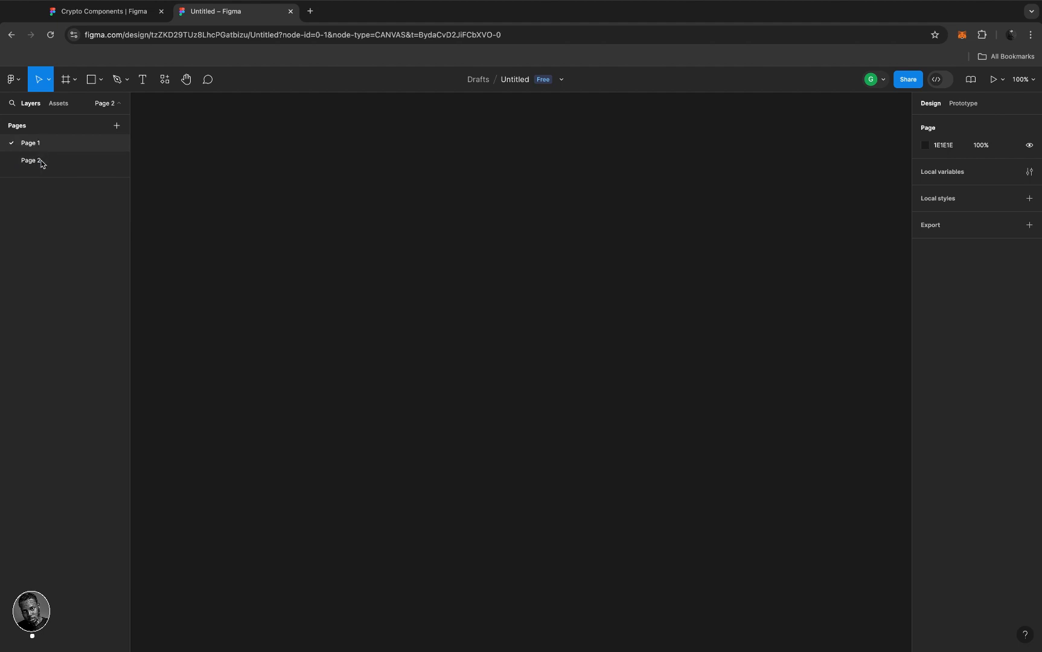
right_click(41, 161)
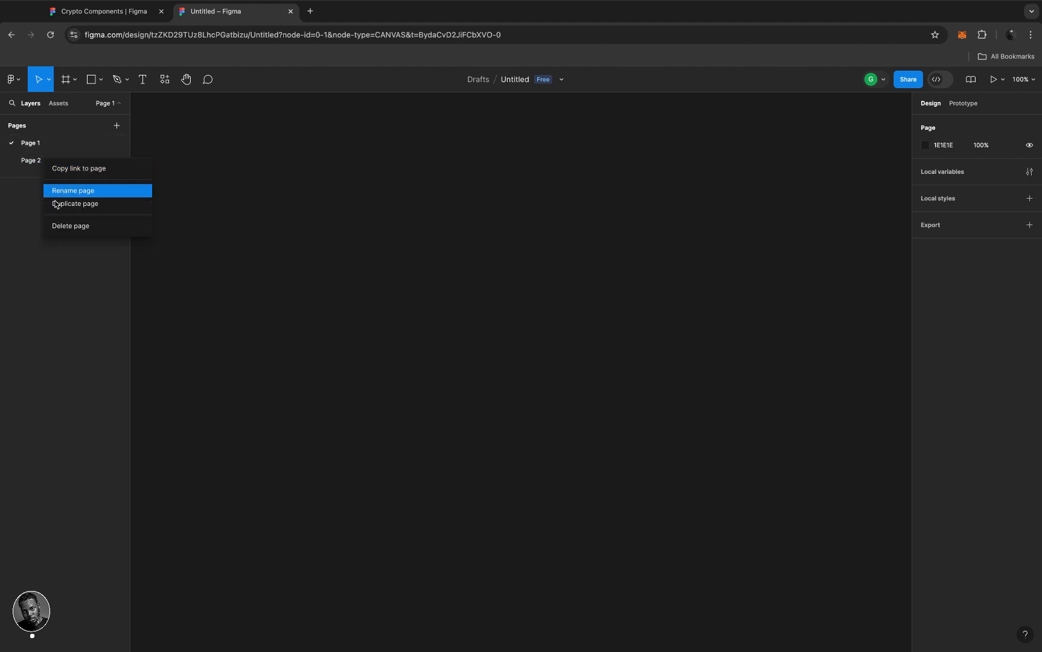
click(64, 226)
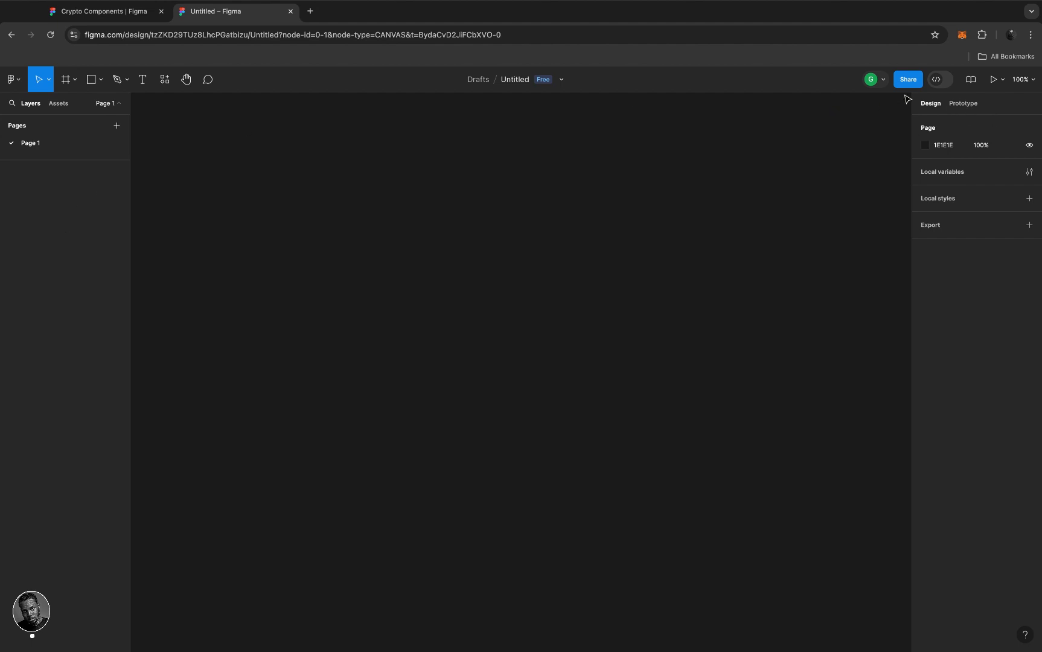
- Check who is in the file and the Prototype panel, then return to Design properties
click(884, 82)
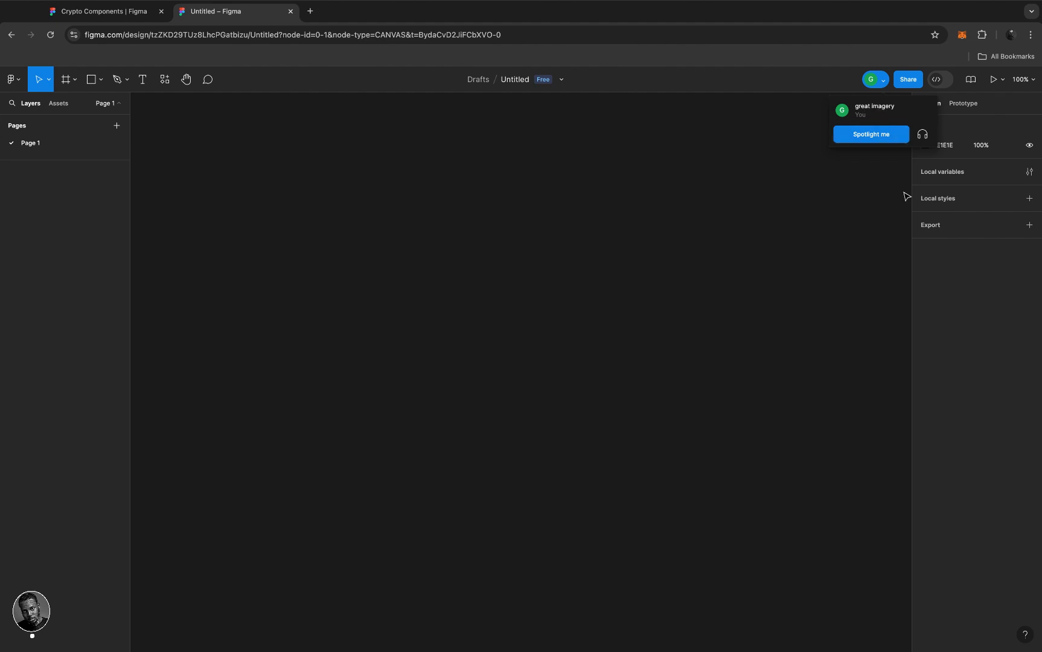
click(953, 283)
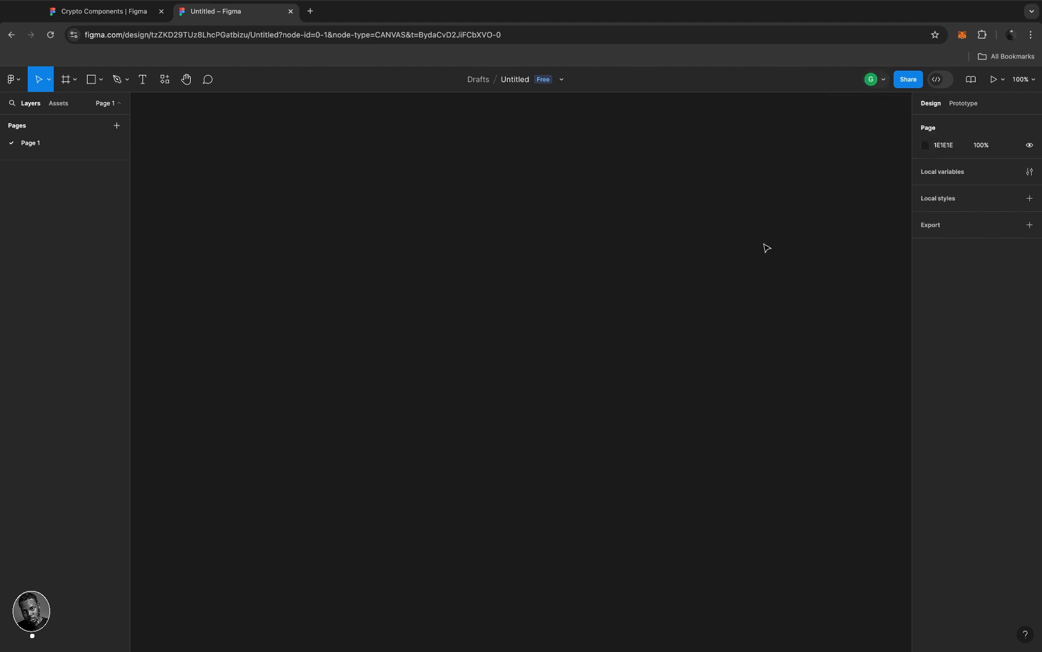
click(965, 108)
click(939, 106)
- Drag and click across the empty Page 1 canvas
drag(251, 327, 326, 337)
click(338, 241)
drag(290, 204, 728, 495)
- Keep the Move tool, then pick Frame from the region tools to show device presets
click(50, 82)
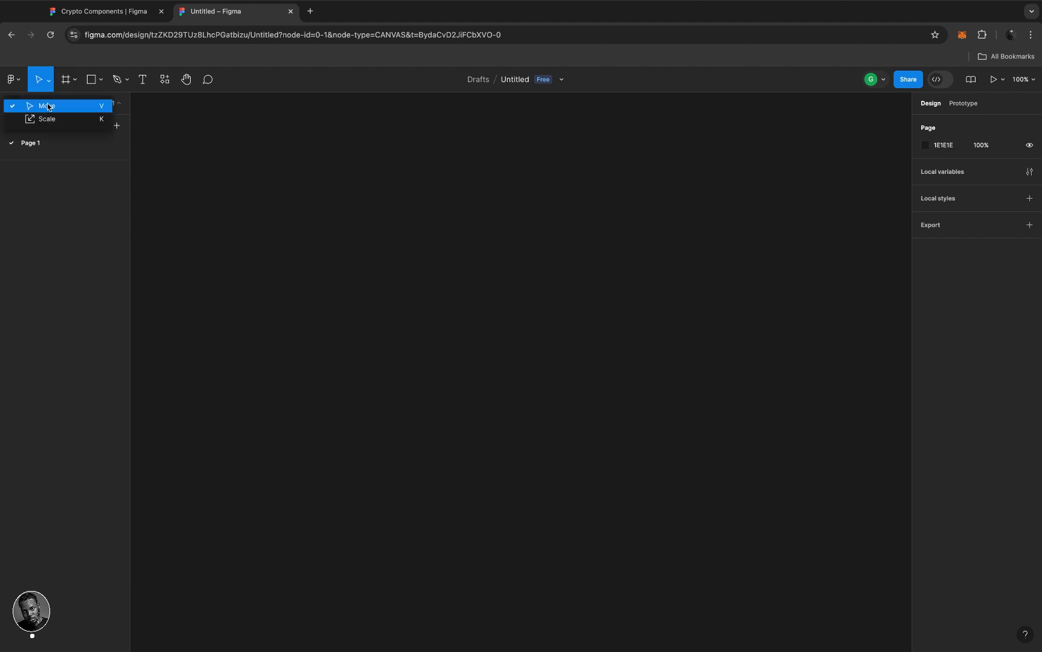
click(48, 107)
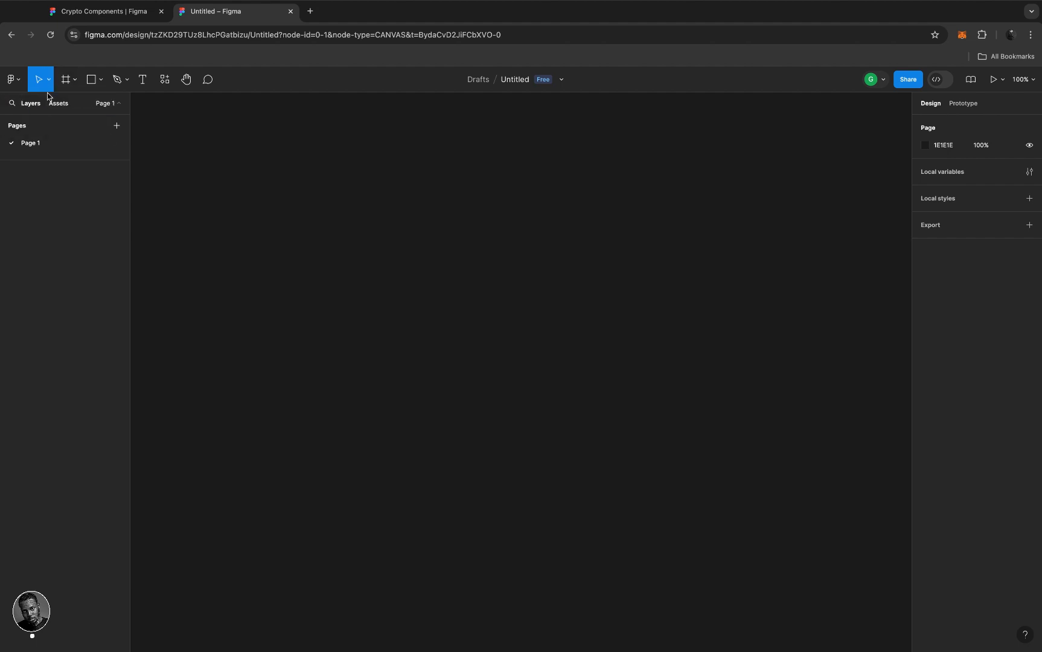
drag(415, 317, 457, 278)
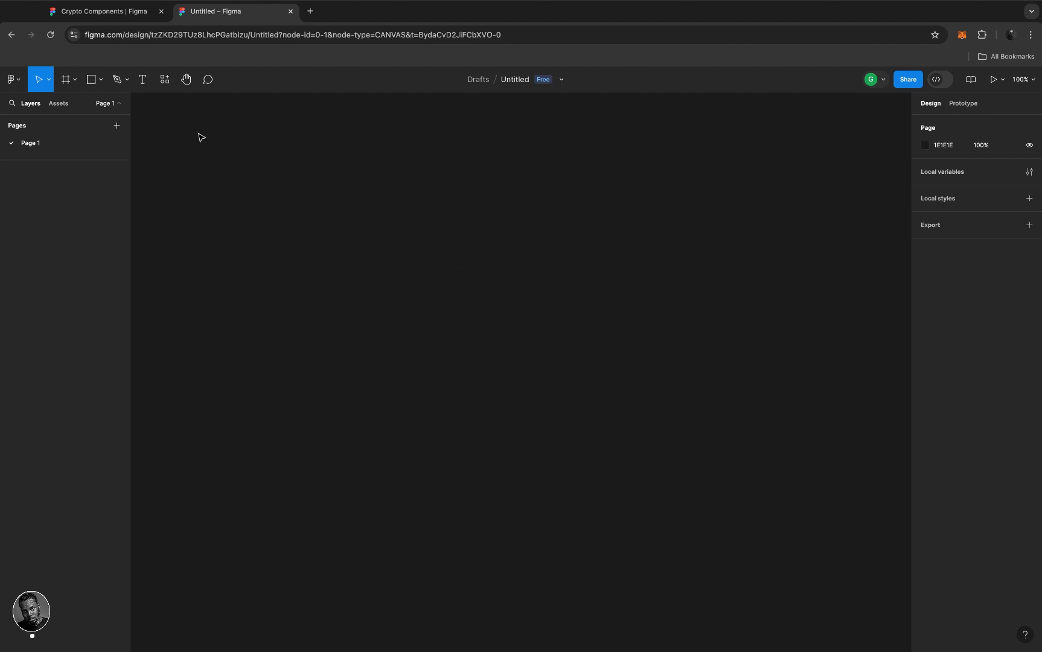
click(74, 83)
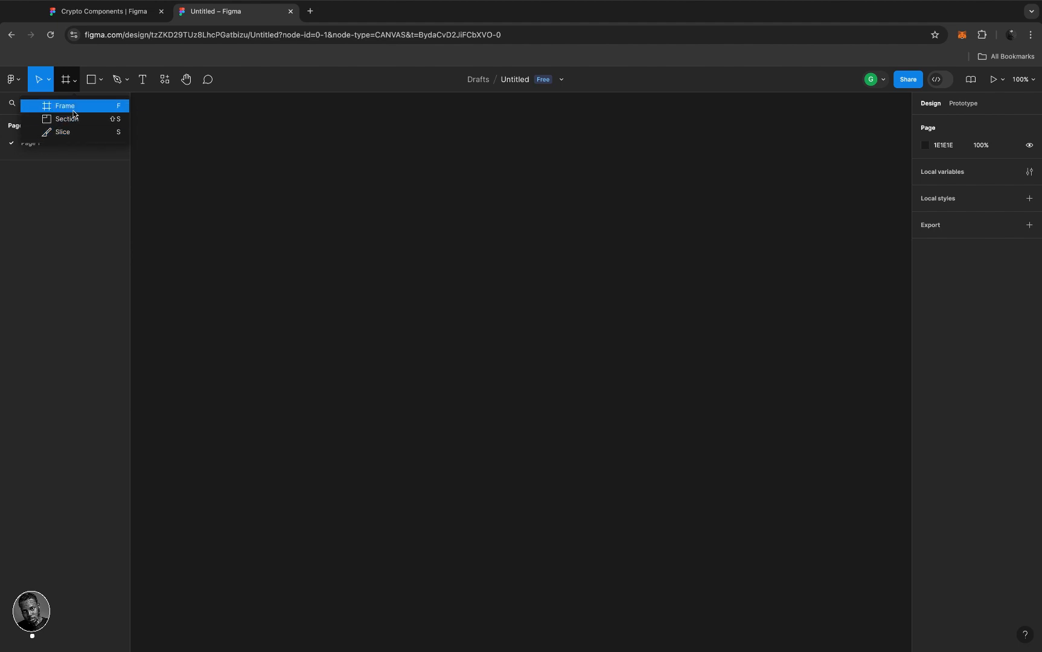
click(73, 109)
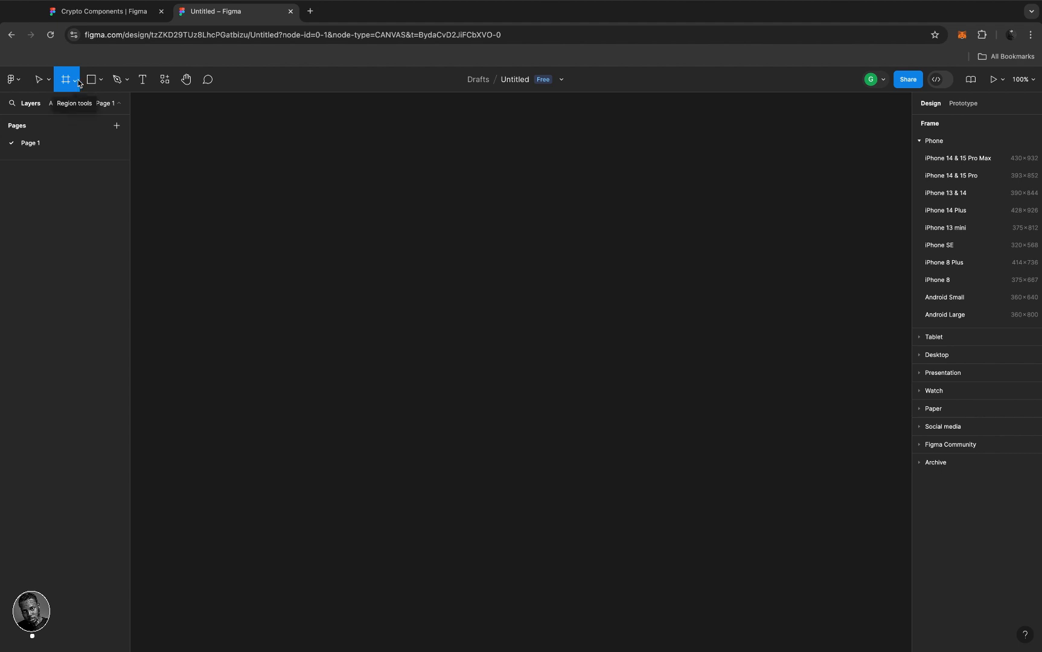
- Browse the Tablet and Desktop presets, then draw a 308×503 Frame 1 on the canvas
click(75, 80)
click(67, 105)
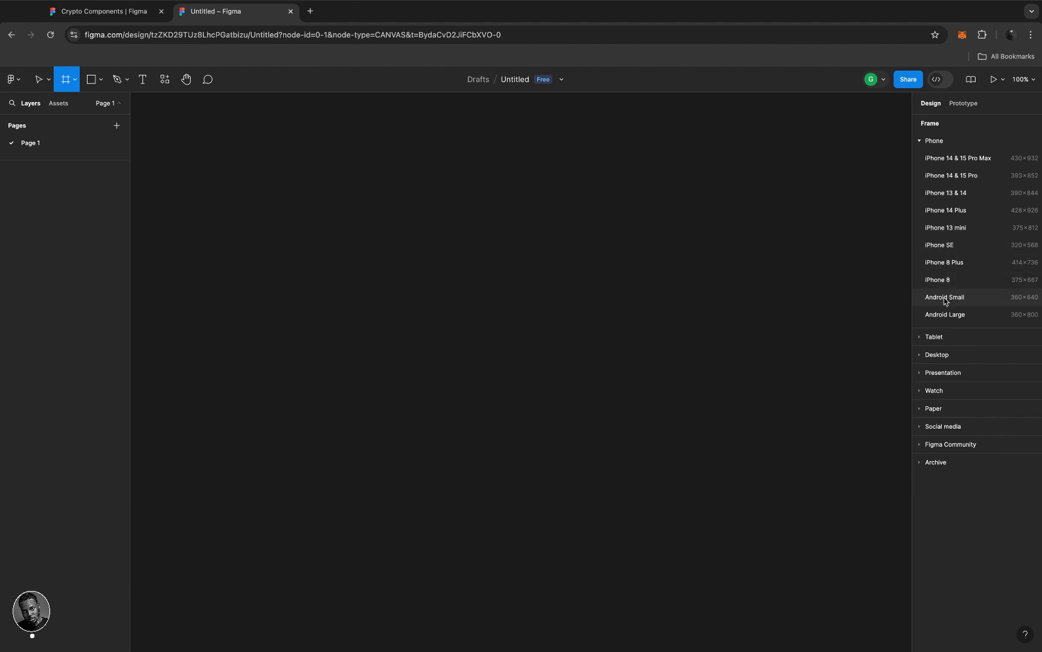
click(920, 341)
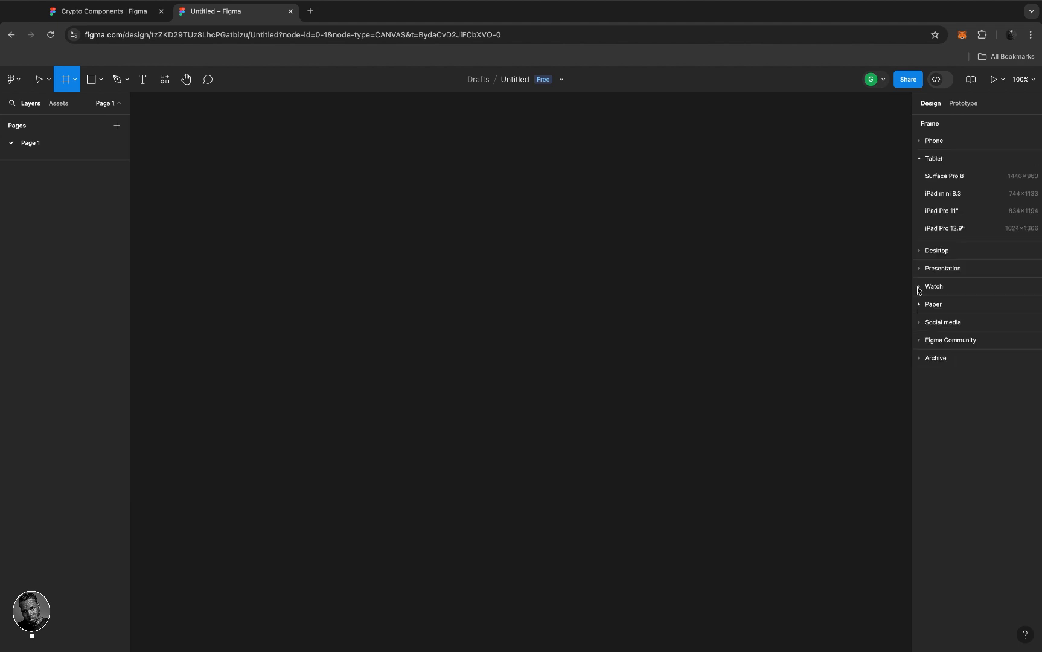
click(919, 252)
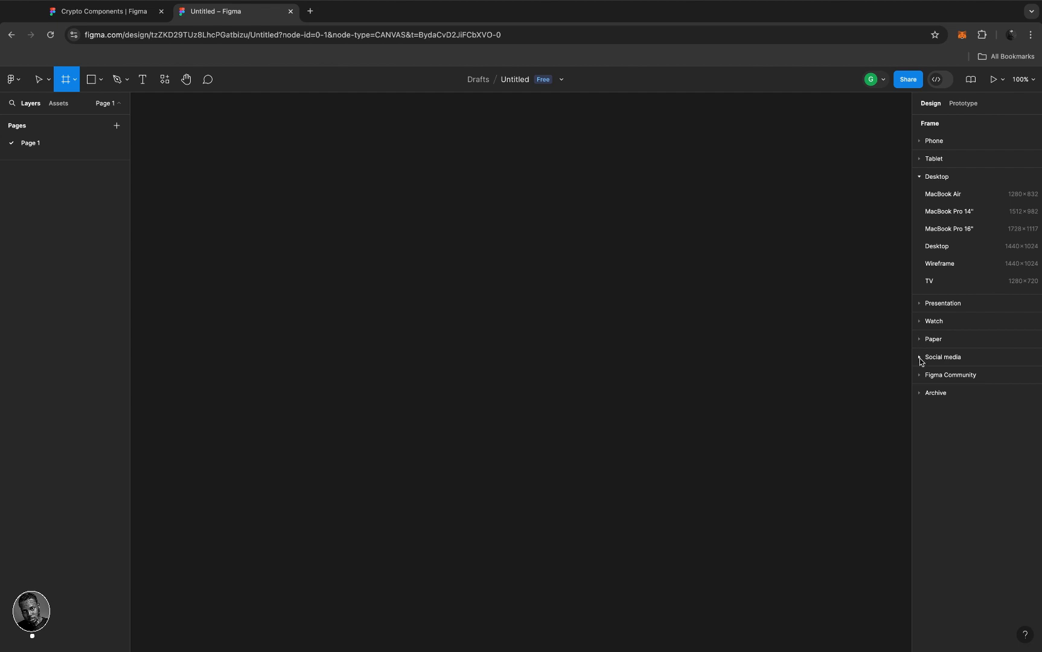
click(920, 178)
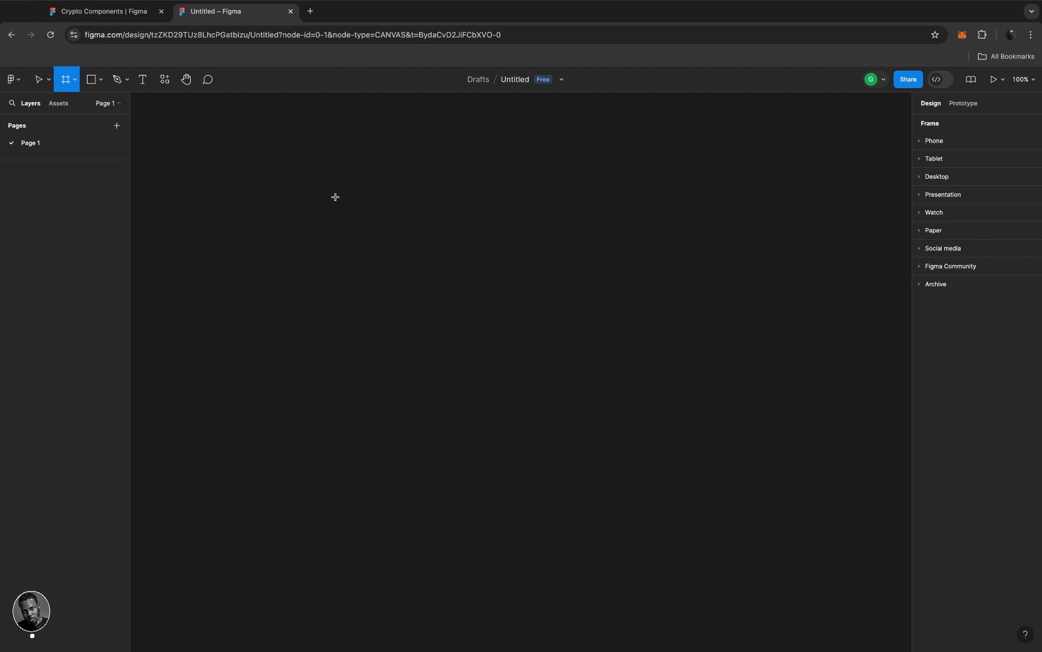
drag(334, 195, 441, 344)
mouse_move(463, 399)
mouse_down()
mouse_move(477, 443)
mouse_move(501, 469)
mouse_up()
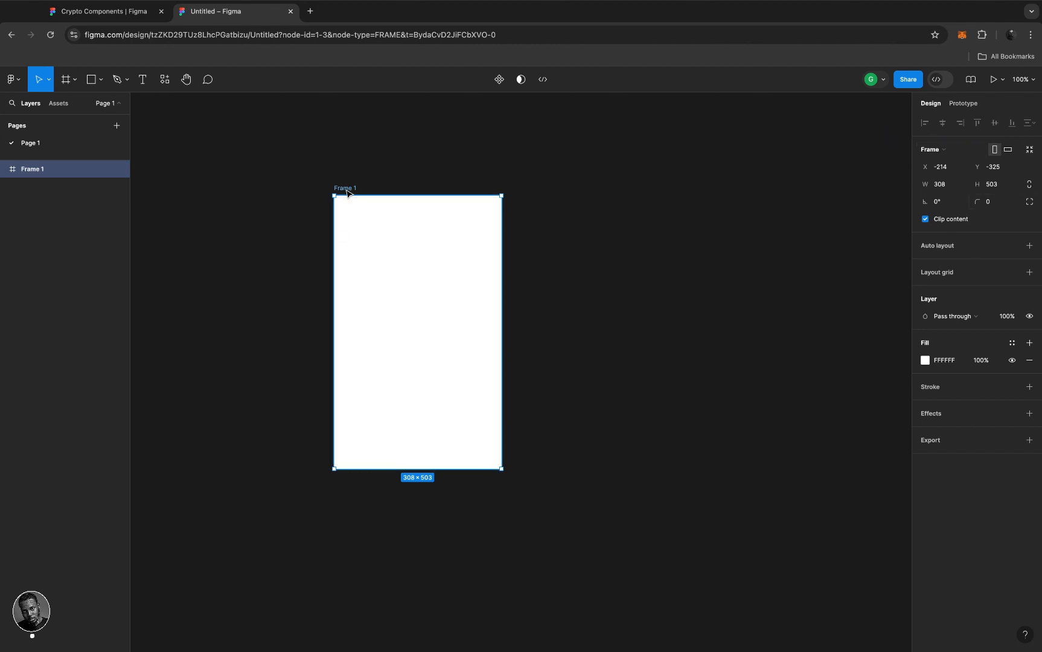
- Delete Frame 1 and add an iPhone 14 & 15 Pro Max frame from the Phone presets
key(Delete)
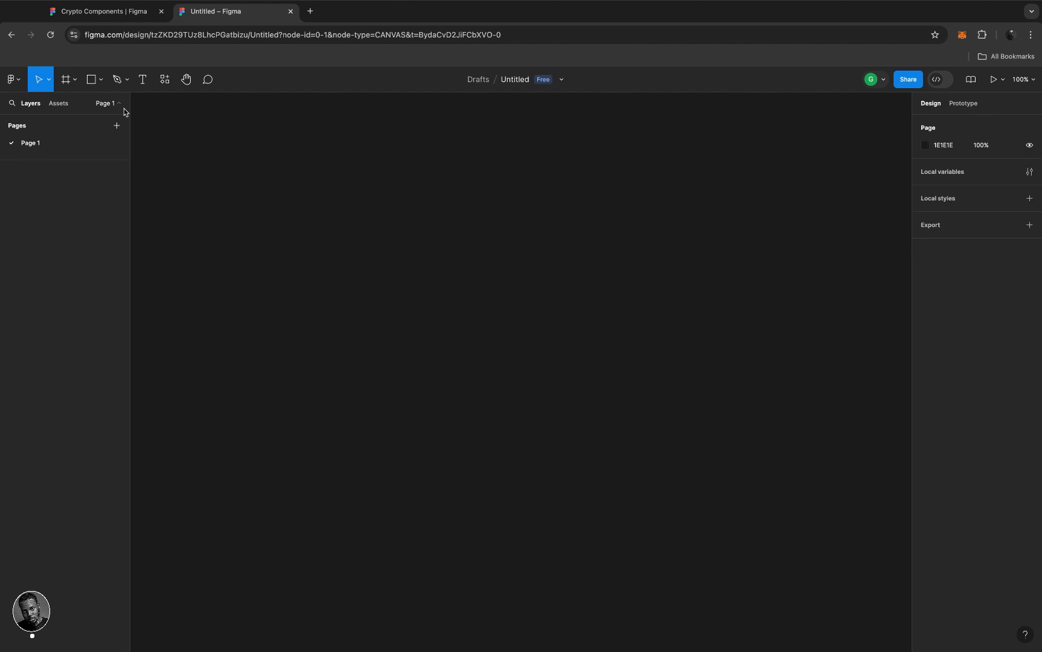
click(75, 82)
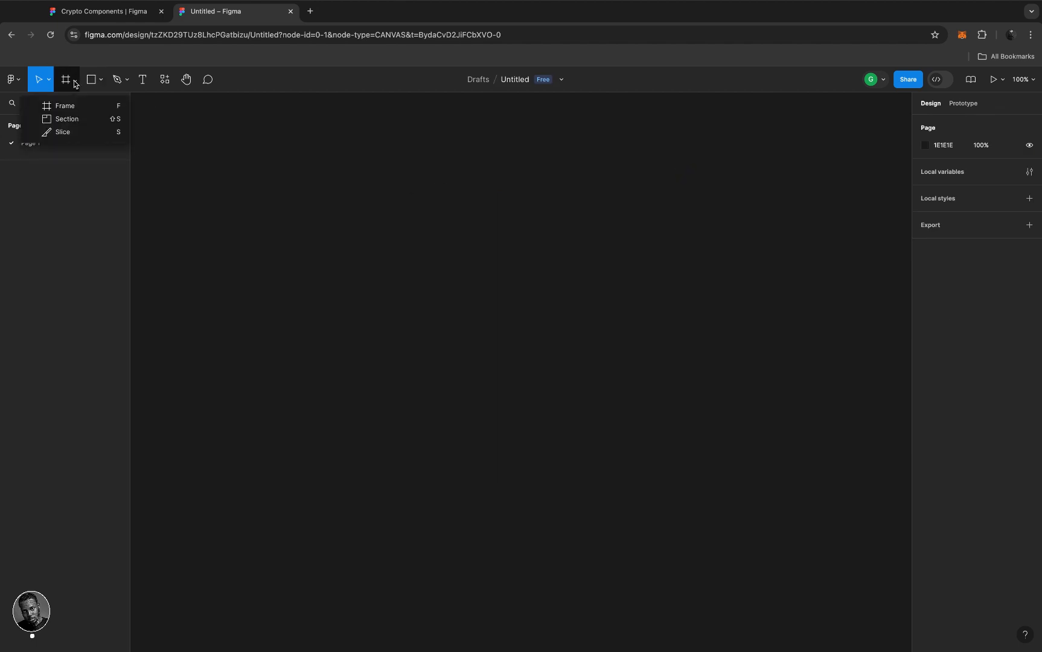
key(f)
click(183, 126)
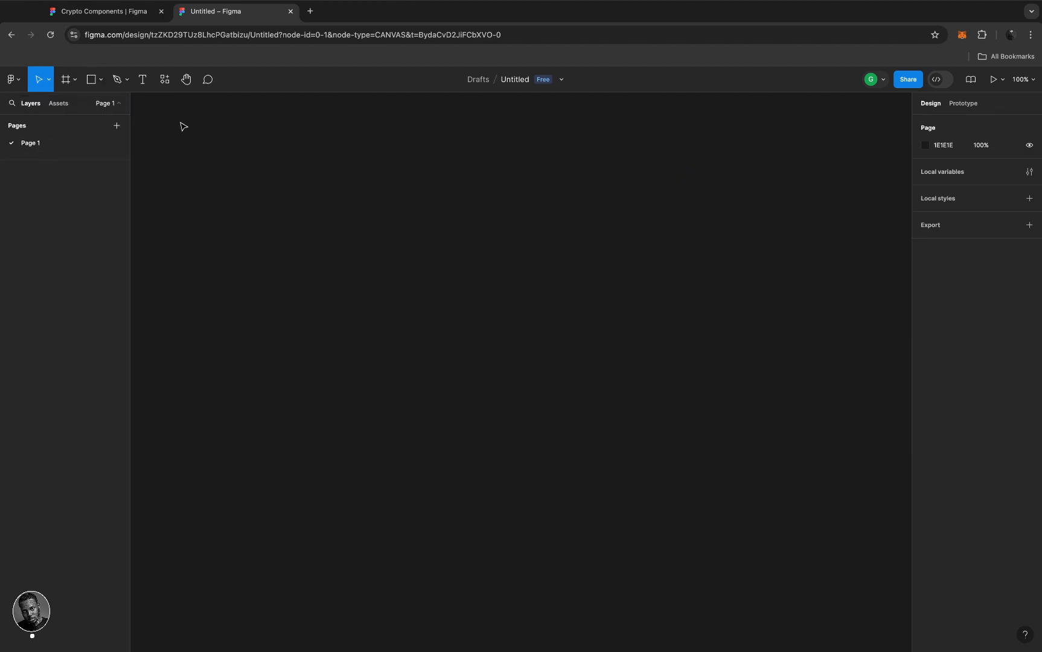
key(f)
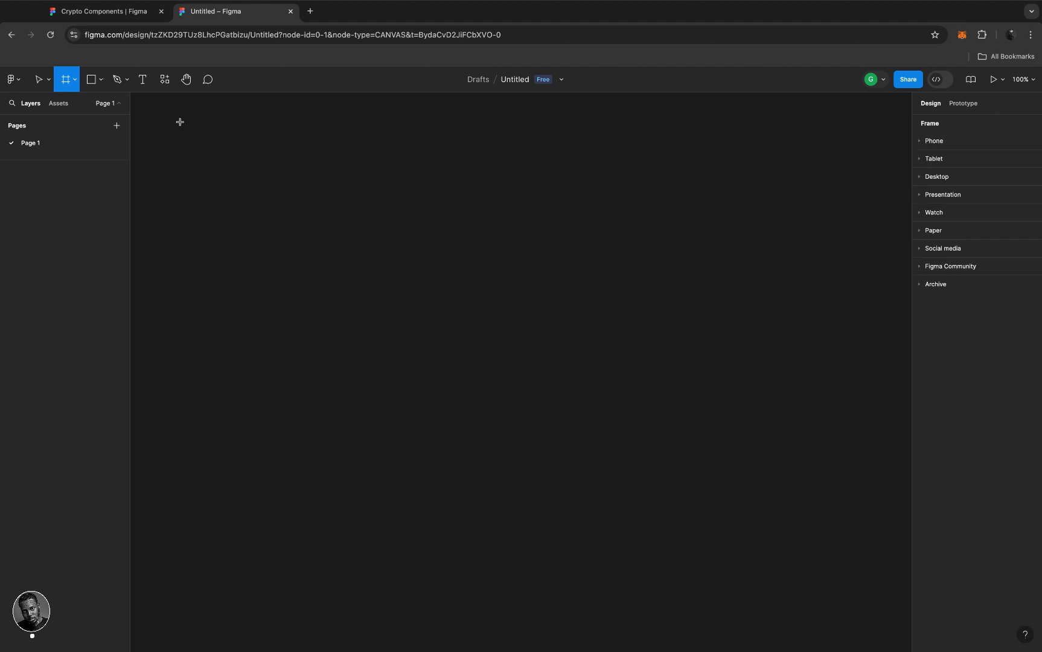
click(74, 81)
click(76, 103)
click(920, 142)
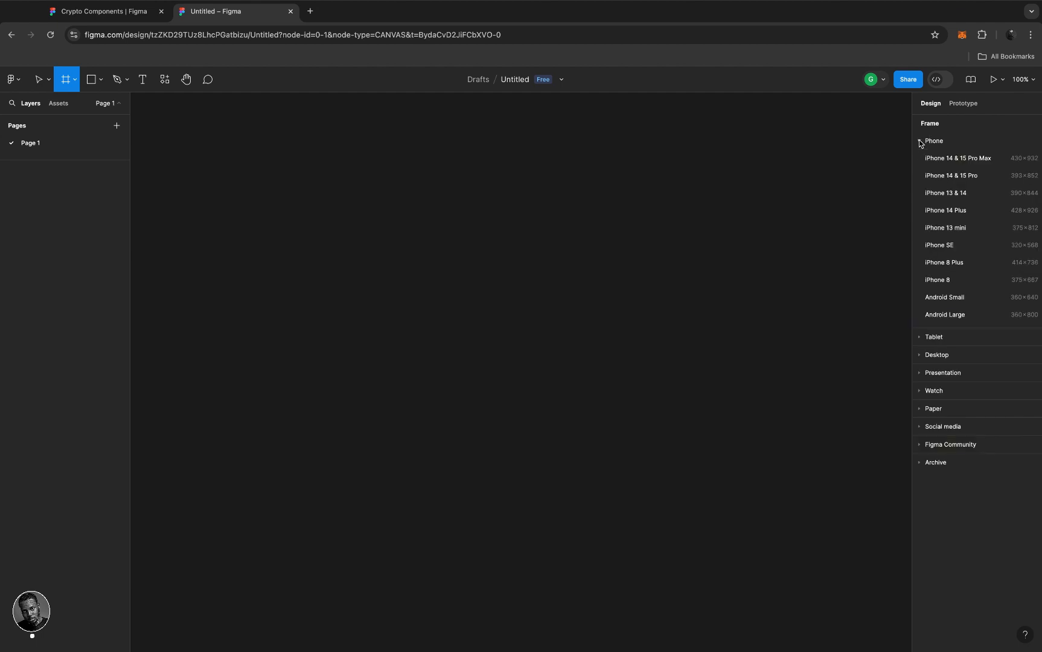
click(949, 158)
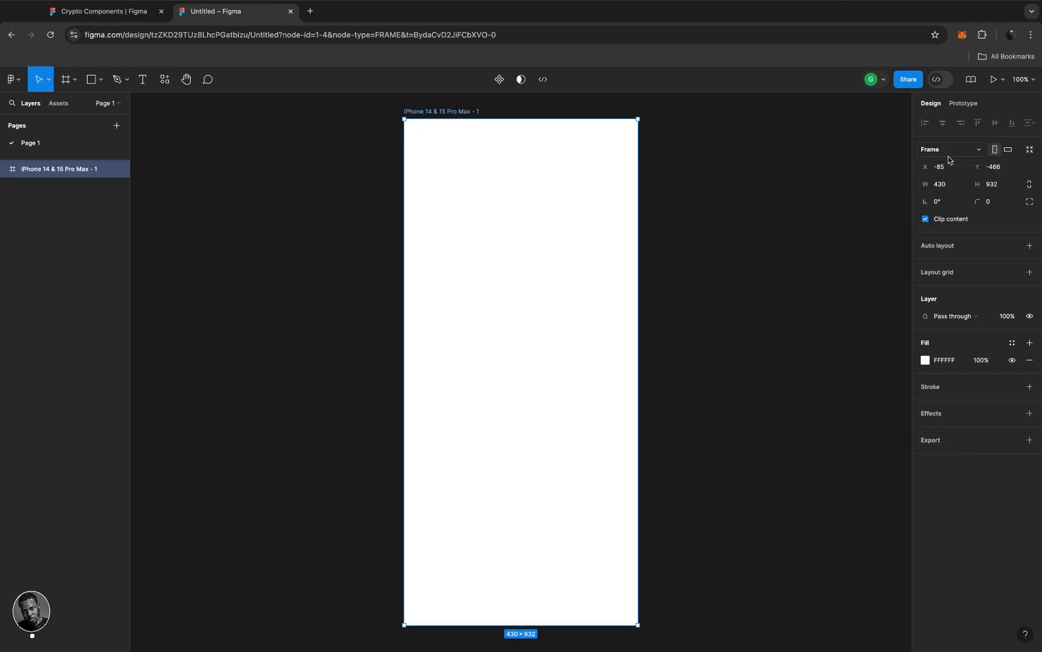
- Delete that iPhone frame and add a fresh iPhone 14 & 15 Pro Max frame (430×932)
scroll(527, 236, down, 3)
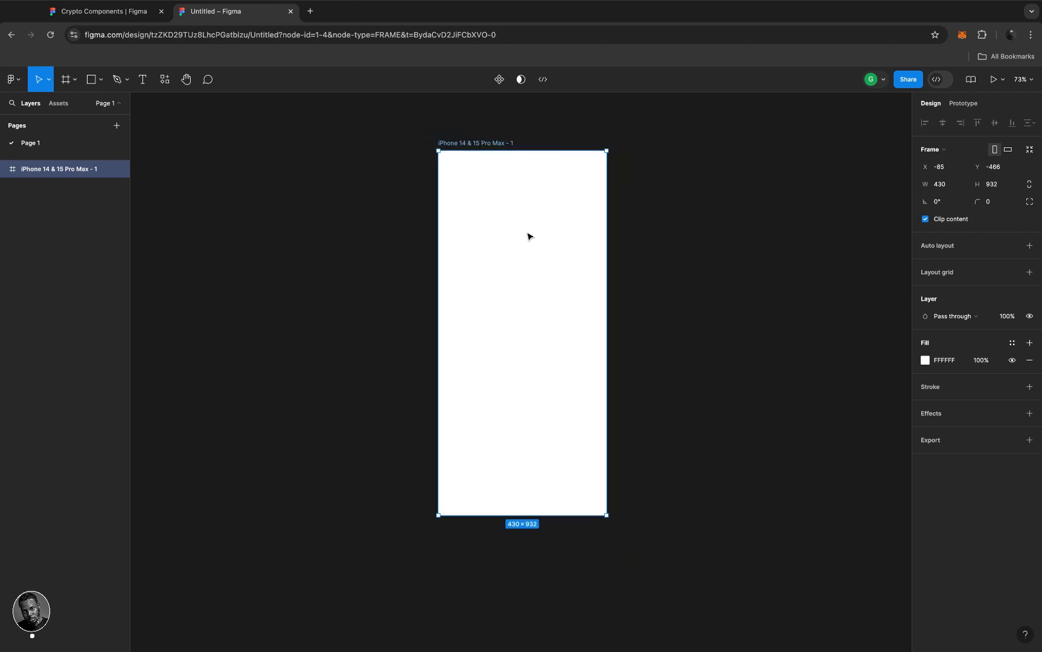
scroll(528, 236, up, 5)
scroll(527, 236, down, 2)
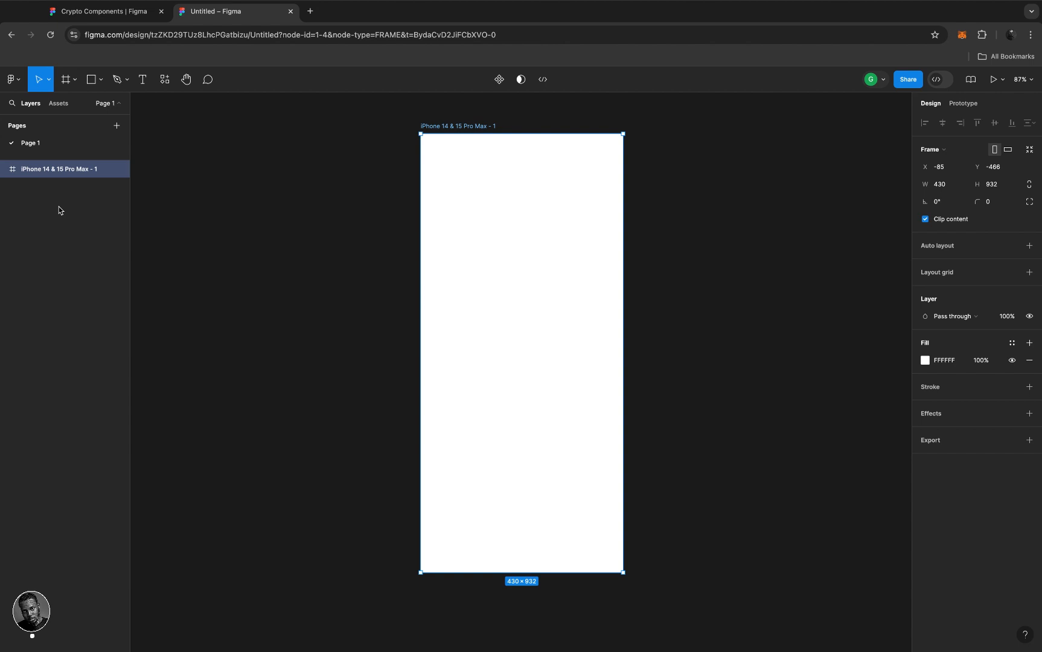
key(Delete)
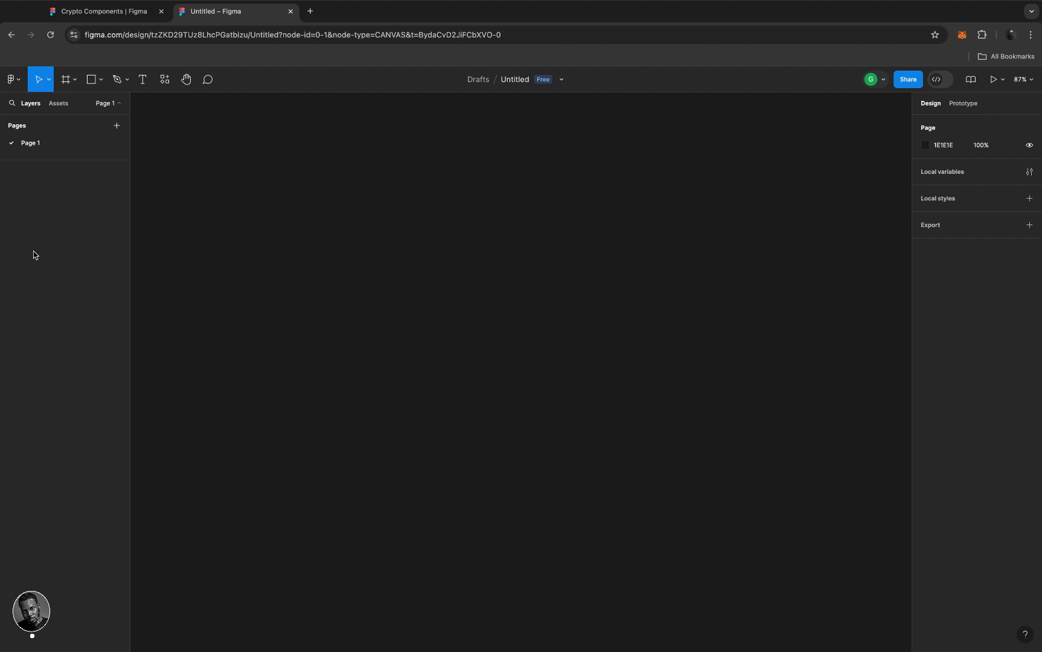
click(67, 79)
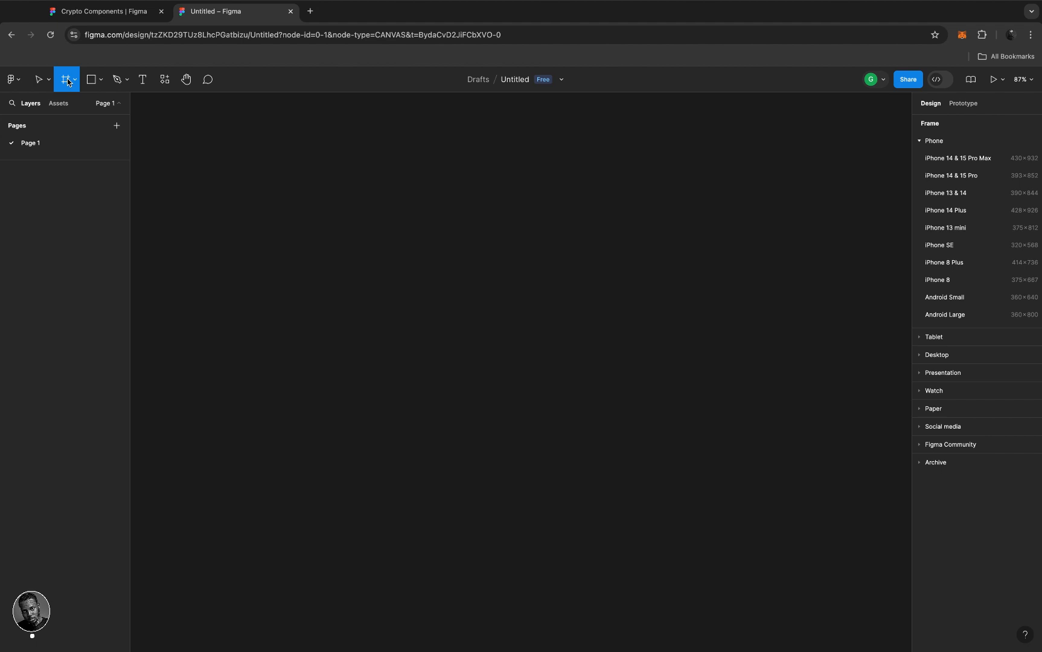
click(928, 159)
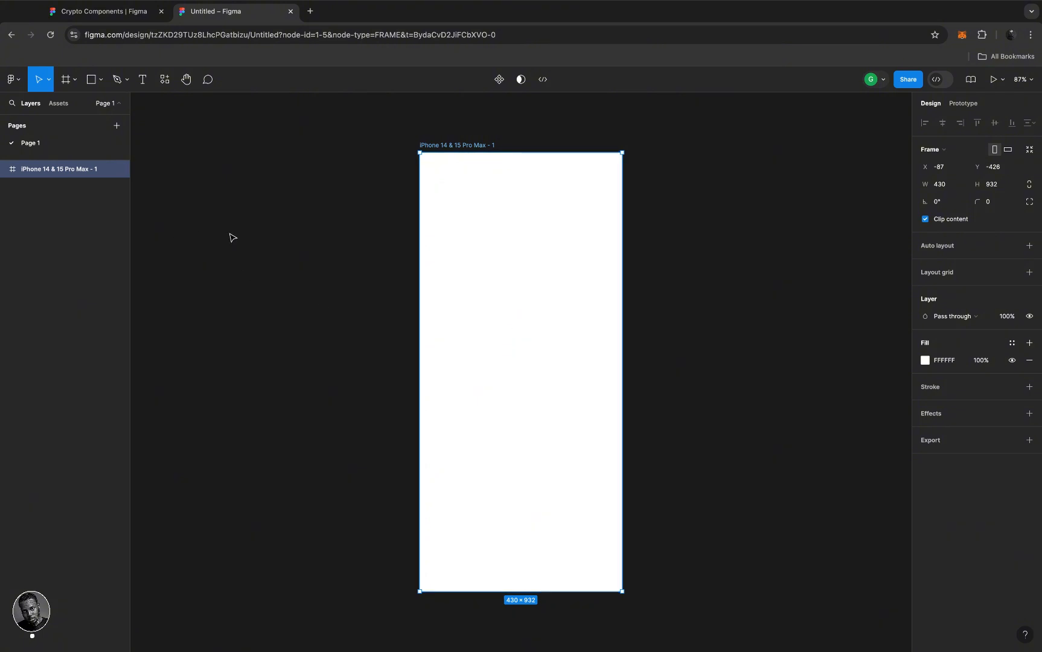
- Move the iPhone 14 & 15 Pro Max frame up and slightly left on the canvas
drag(229, 233, 358, 395)
click(536, 299)
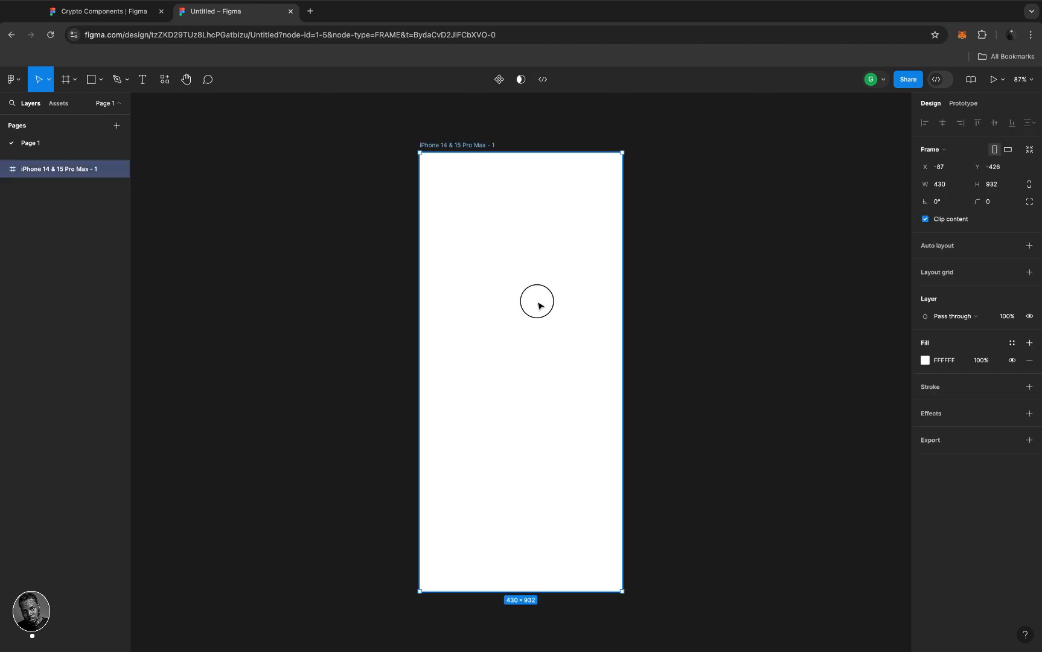
scroll(537, 302, up, 3)
drag(539, 305, 526, 201)
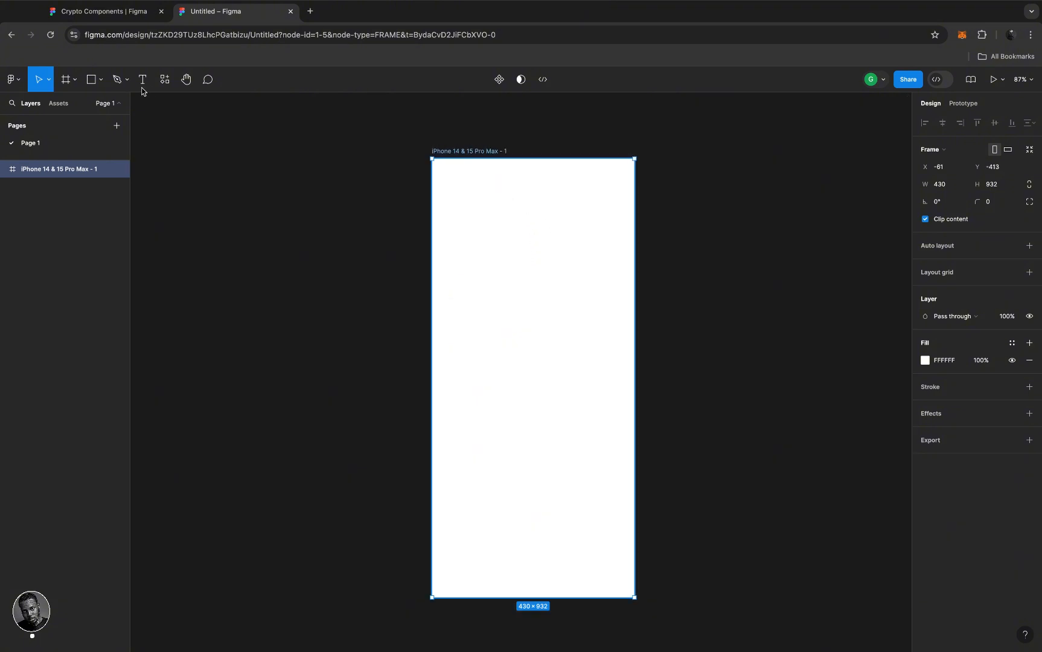
- Draw a rectangle inside the iPhone frame and shrink it to 213×204
click(105, 83)
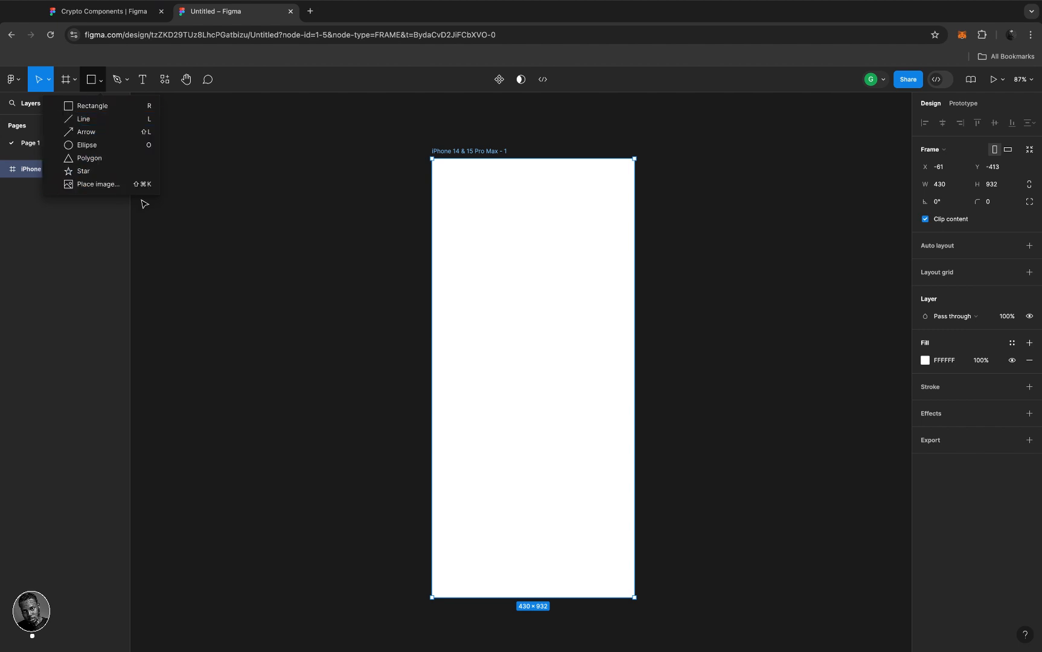
click(84, 109)
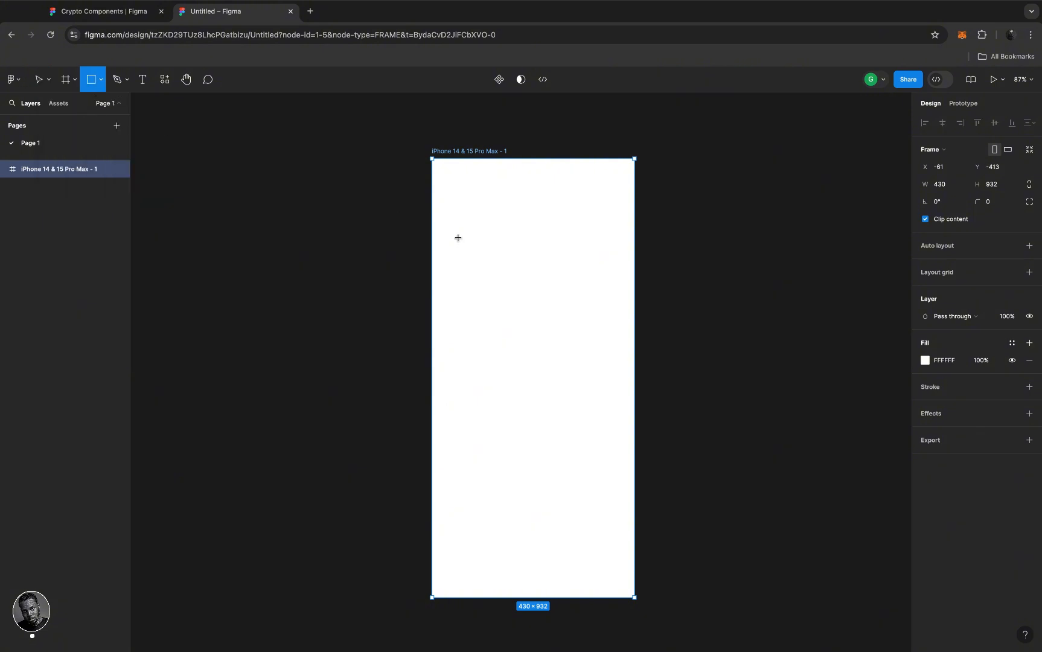
mouse_move(462, 237)
mouse_down()
mouse_move(546, 296)
mouse_move(568, 367)
mouse_move(574, 309)
mouse_move(570, 364)
mouse_up()
drag(570, 364, 566, 351)
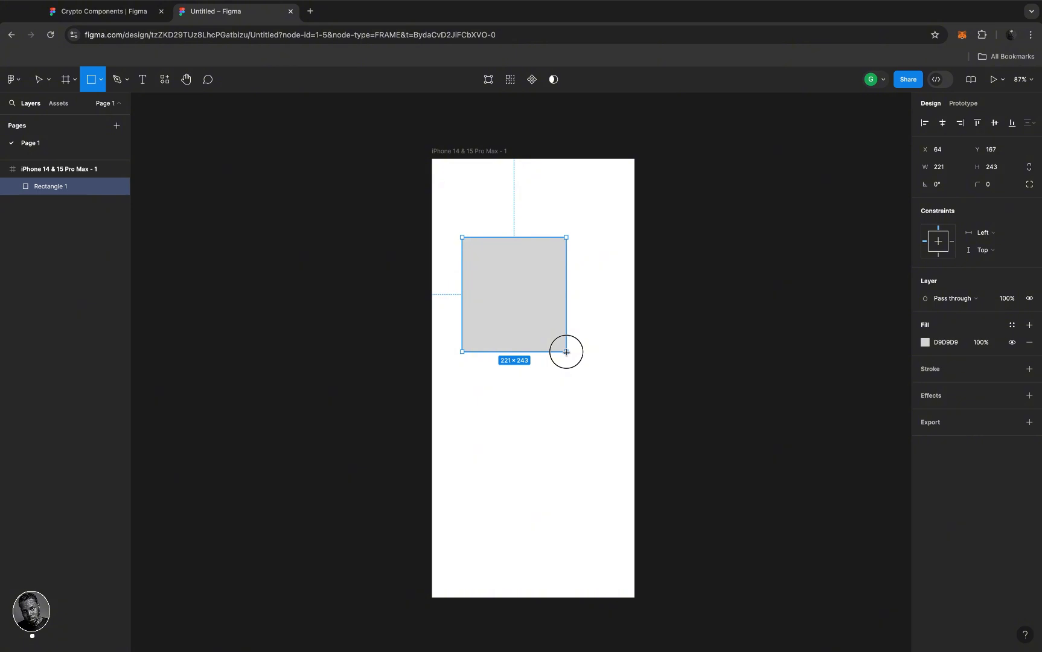
drag(566, 352, 567, 351)
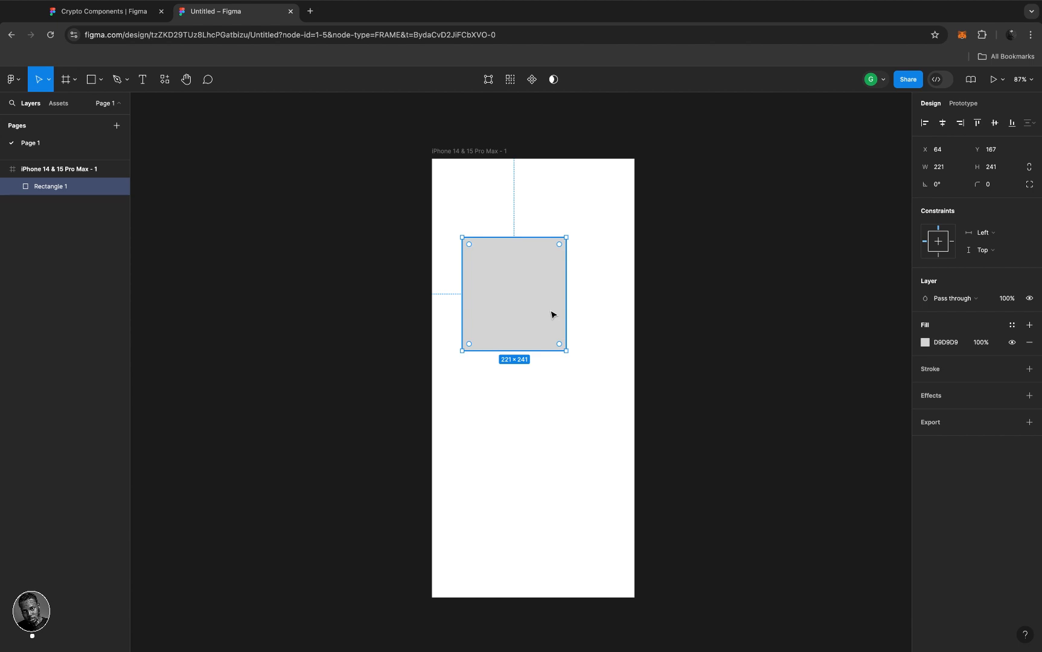
click(104, 79)
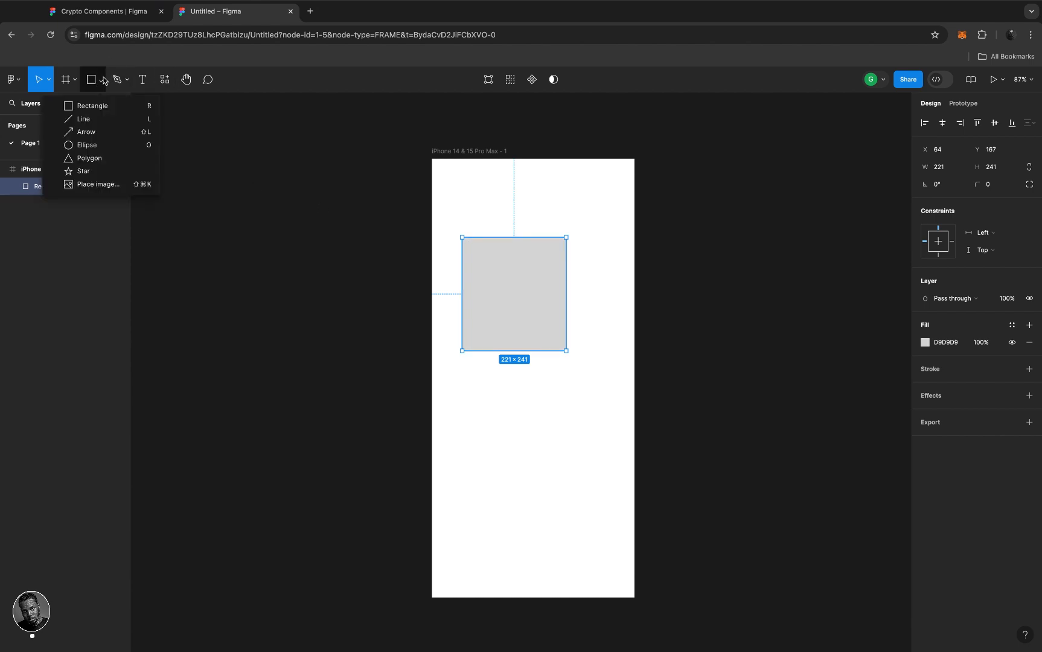
click(534, 306)
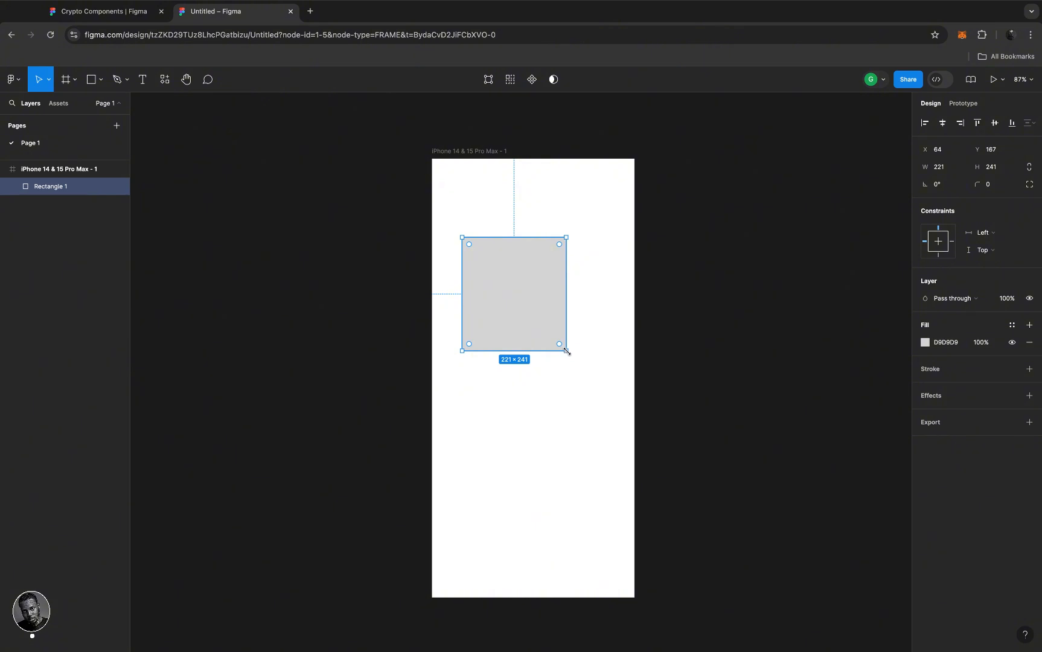
mouse_move(566, 350)
mouse_down()
mouse_move(528, 310)
mouse_move(533, 207)
mouse_move(543, 345)
mouse_move(591, 373)
mouse_move(548, 354)
mouse_move(529, 307)
mouse_move(562, 333)
mouse_up()
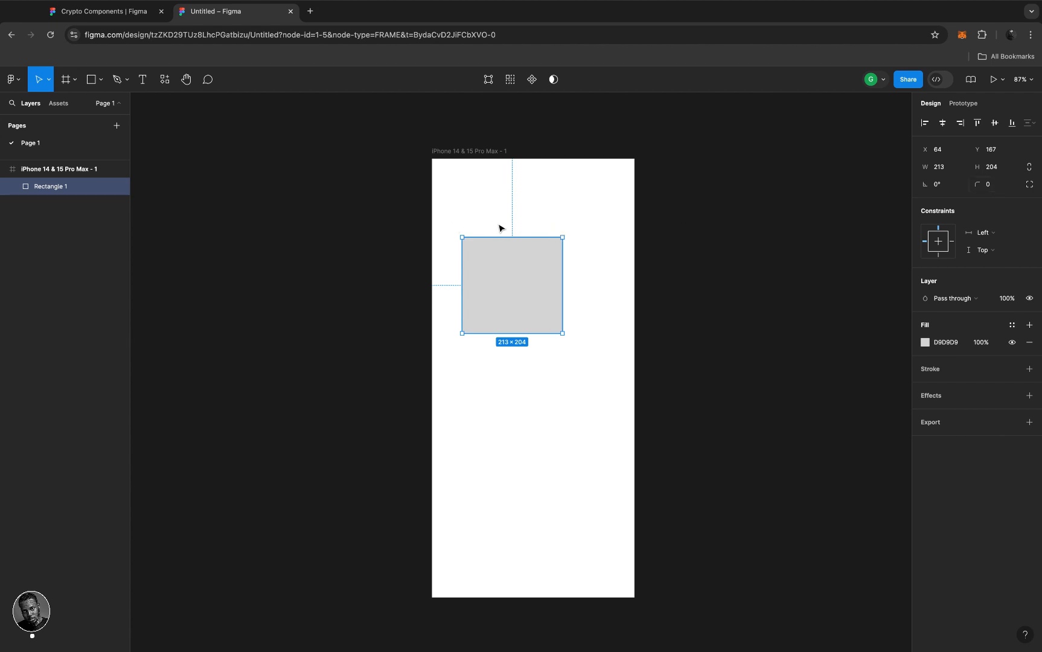
- Set the rectangle's corner radius to 50, scrub it down, then reset it to 0
click(996, 186)
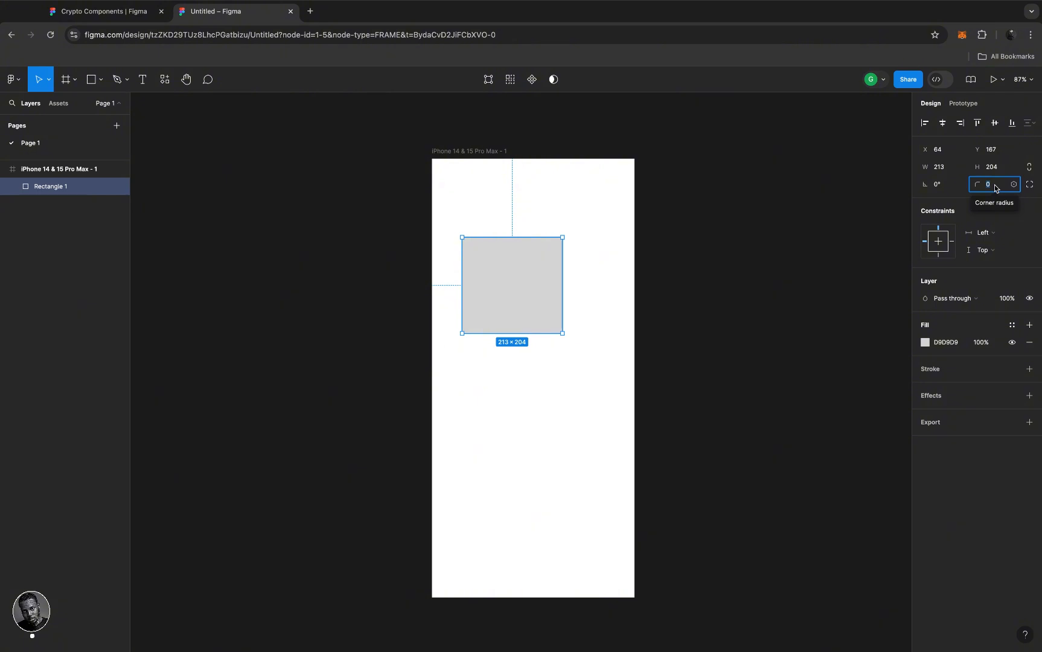
text(5)
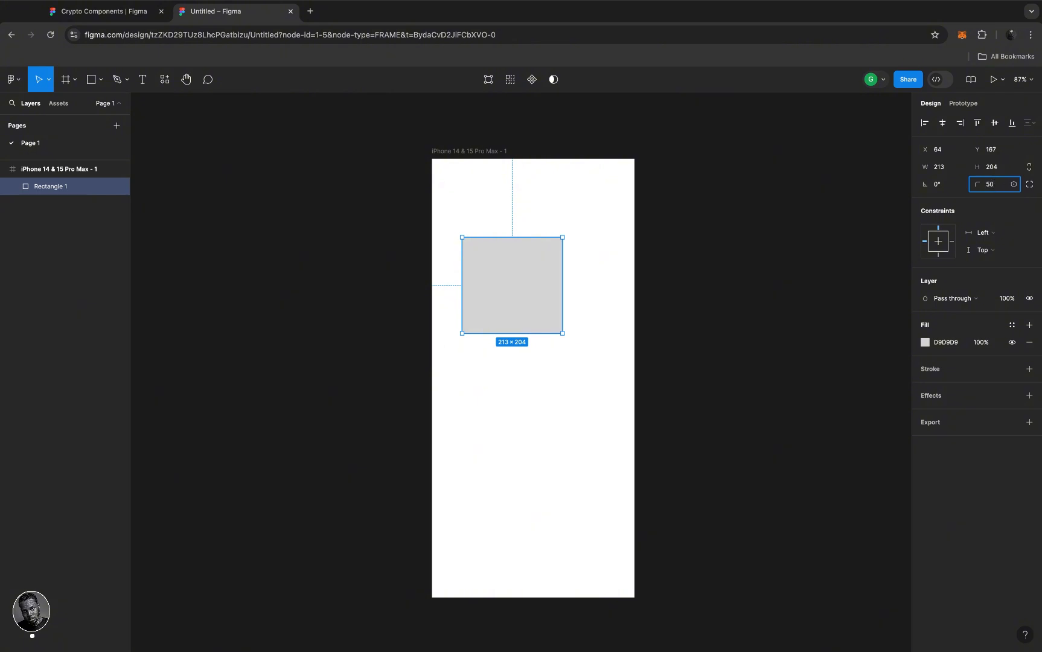
key(Return)
scroll(529, 270, up, 5)
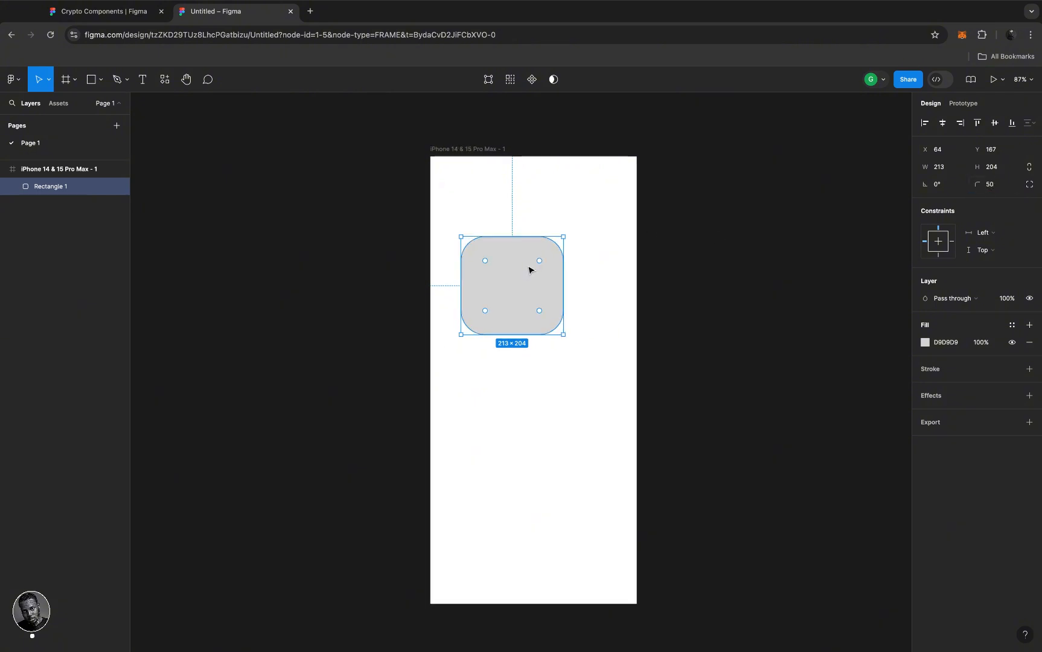
scroll(529, 270, down, 5)
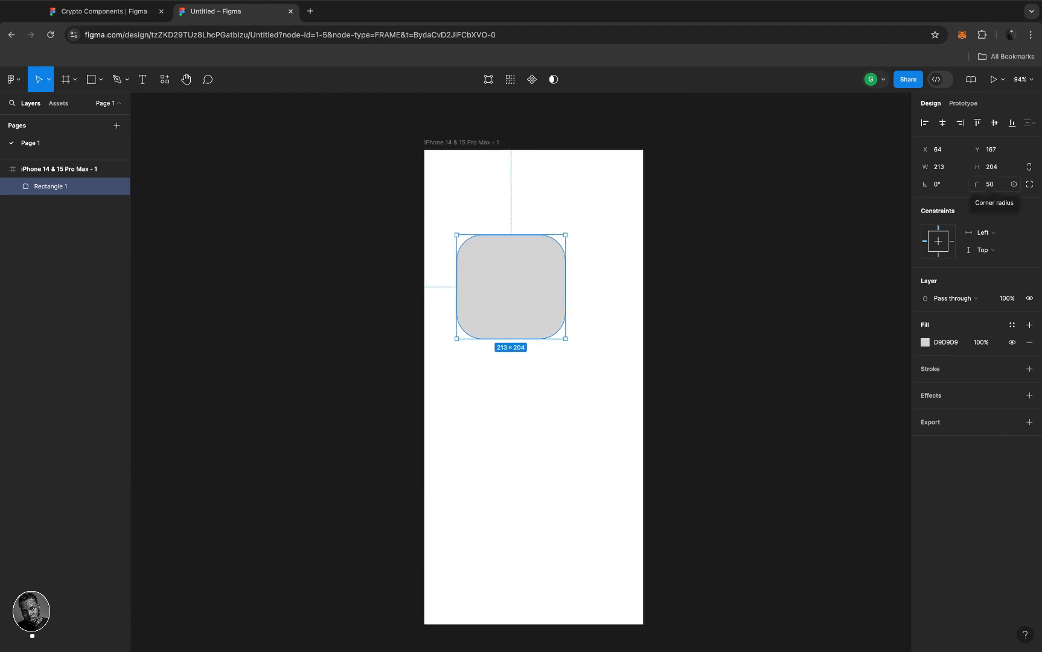
drag(977, 184, 767, 183)
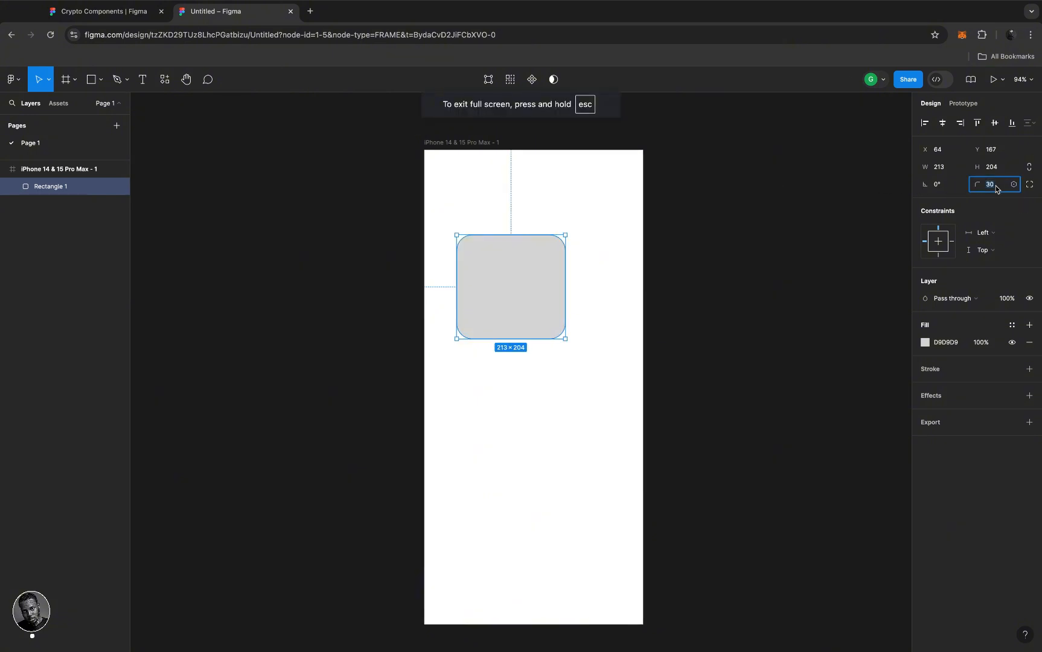
text(0)
key(Return)
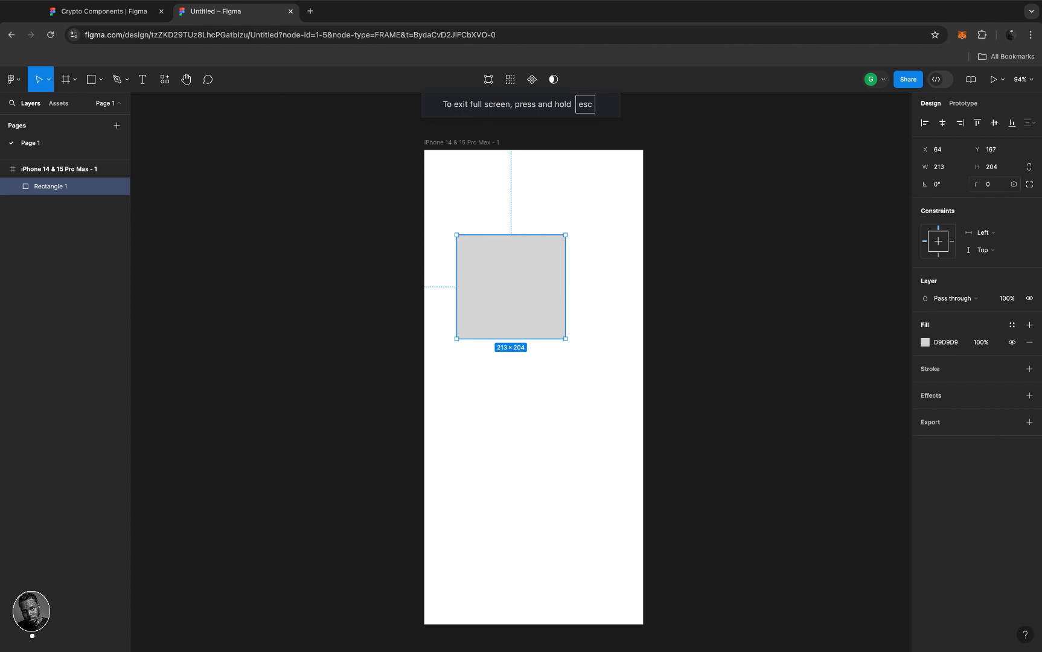
- Rotate the rectangle 90°, then undo the rotation
click(942, 187)
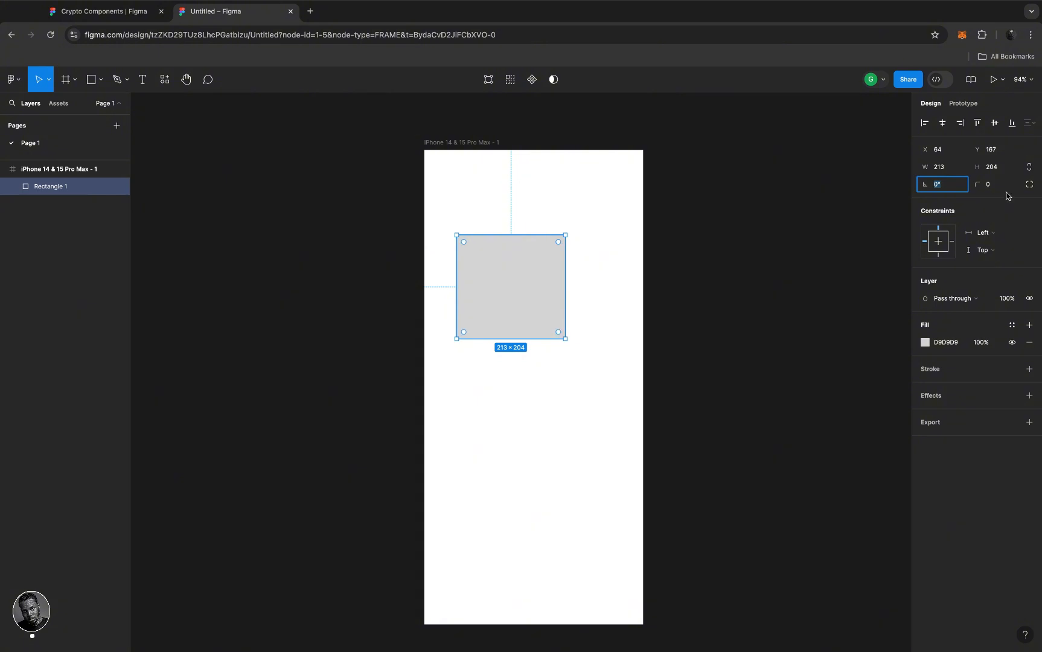
text(90)
key(Return)
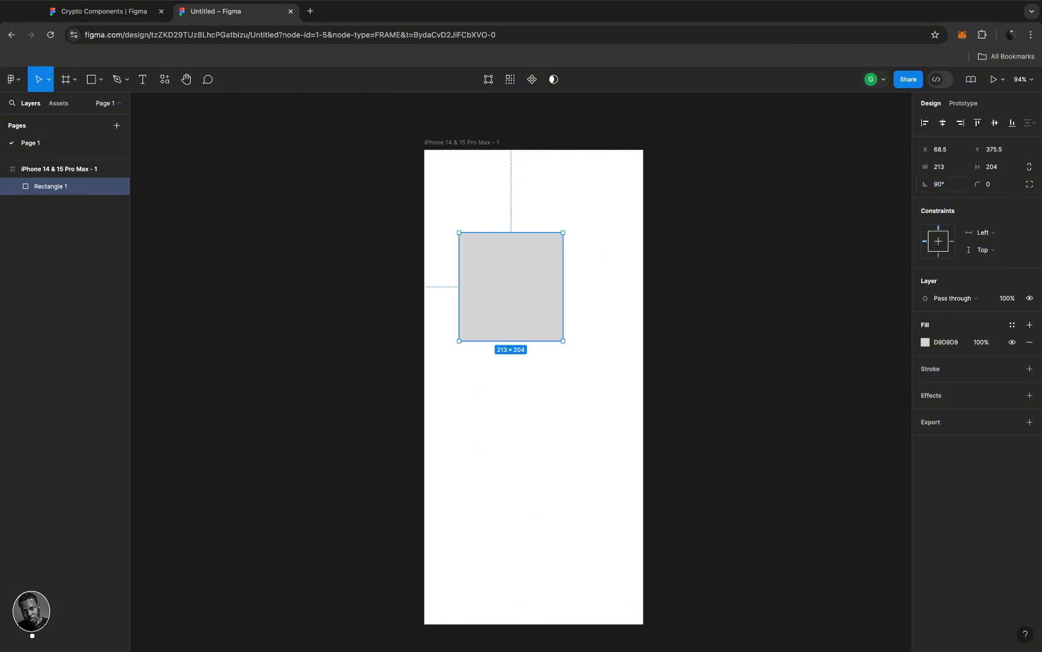
key(super+z)
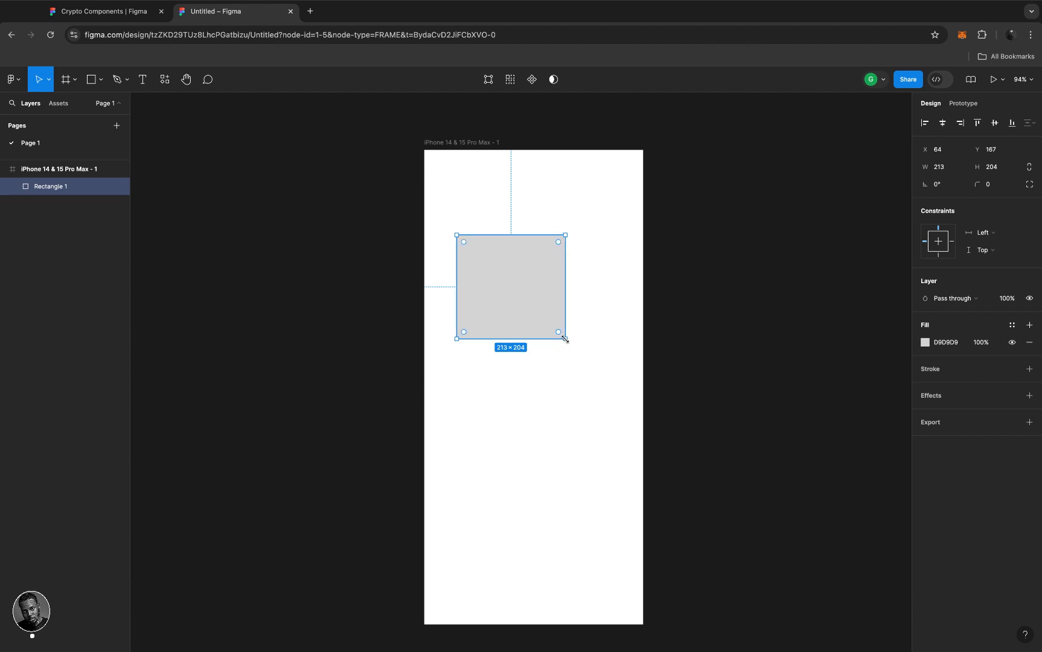
- Stretch the rectangle to 395×117 at X 17, Y 224, then try and undo another 90° rotation
drag(563, 341, 659, 294)
drag(569, 258, 545, 290)
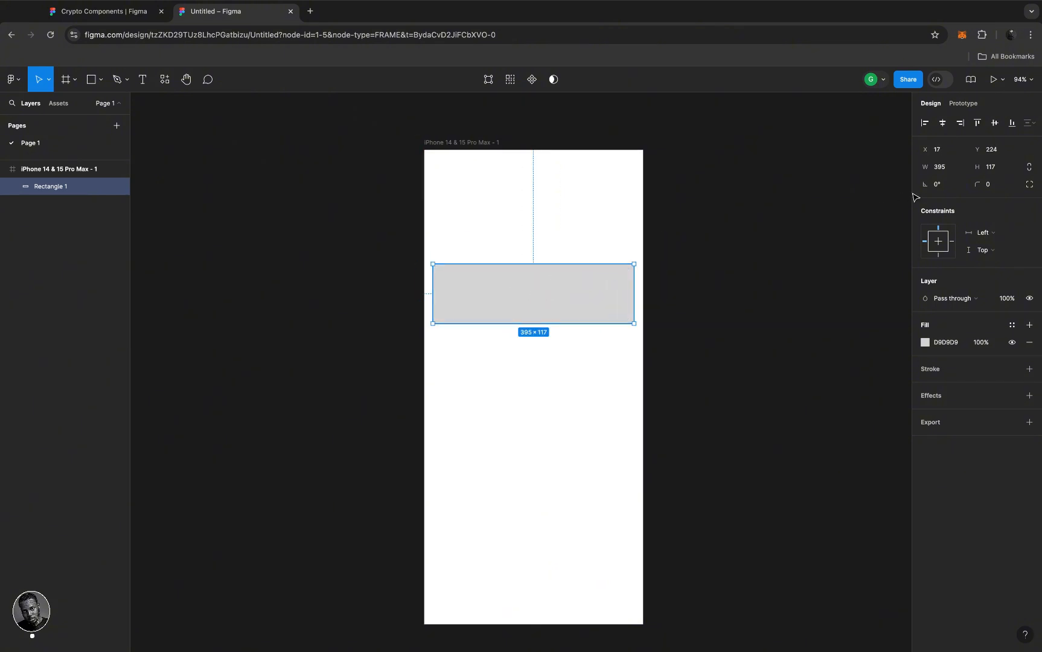
click(939, 188)
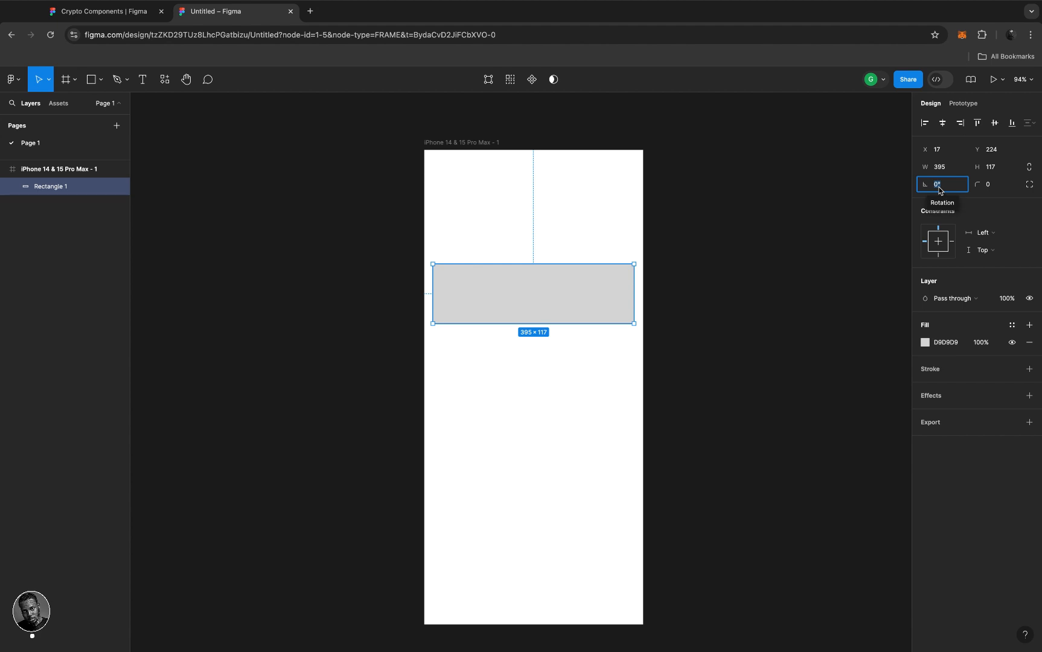
text(90)
key(Return)
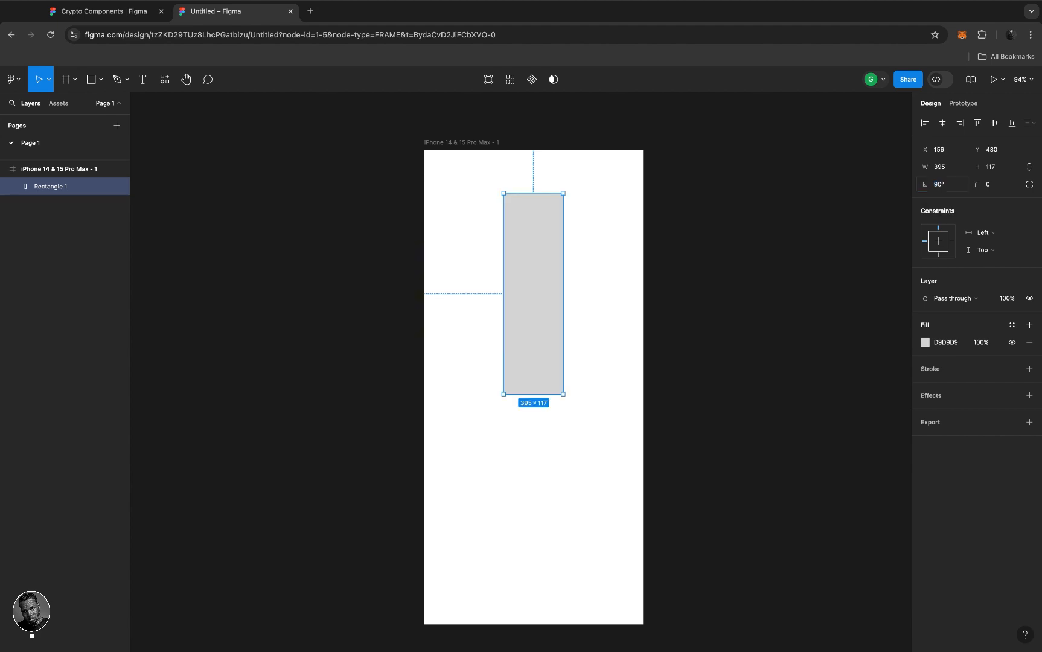
key(super+z)
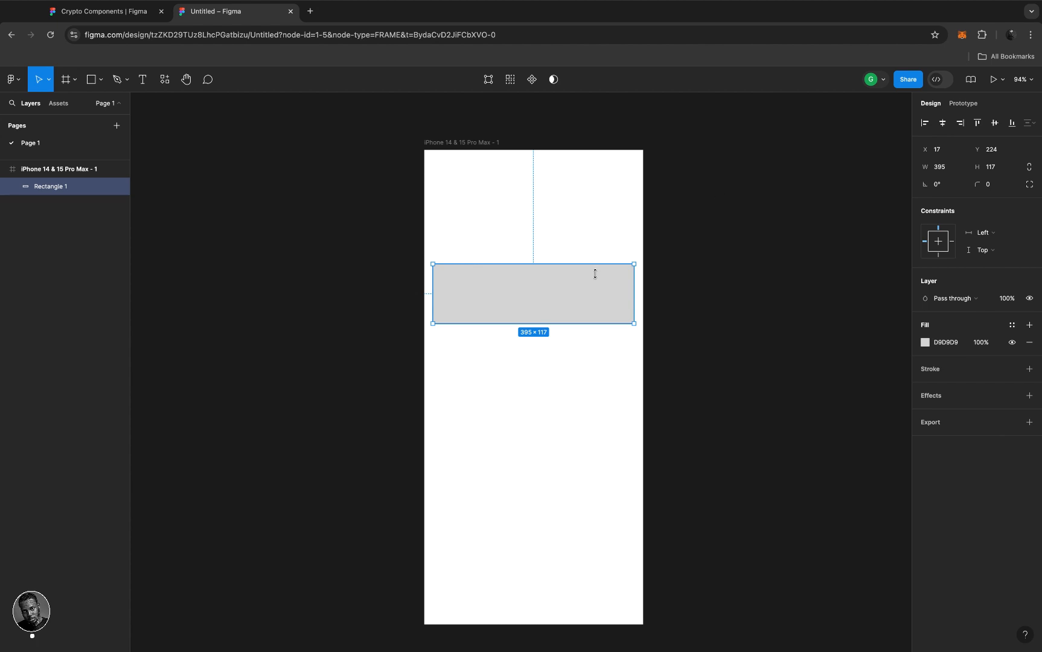
- Resize the rectangle to 263×171 and drag its corner handle to a 42 radius
drag(634, 322, 567, 351)
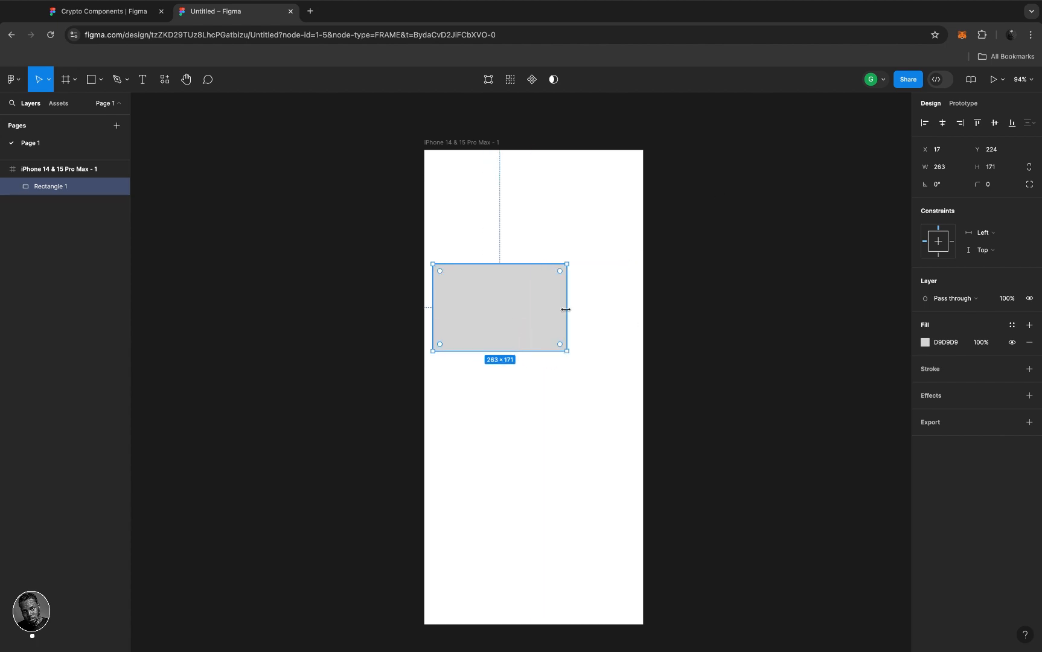
scroll(559, 269, up, 5)
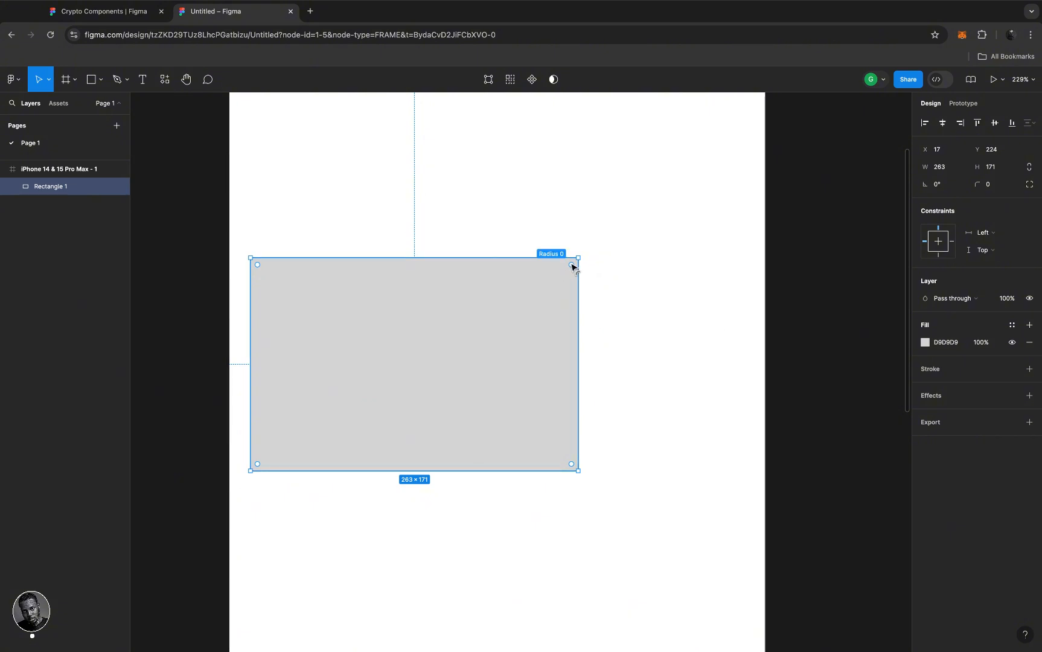
drag(573, 265, 540, 319)
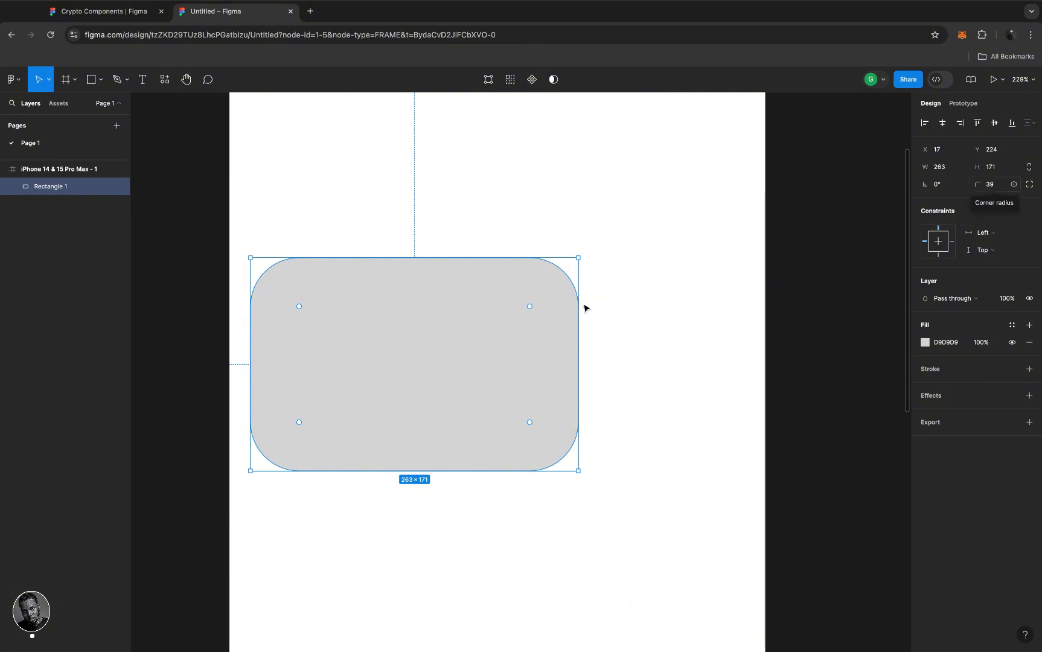
mouse_move(530, 308)
mouse_down()
mouse_move(548, 277)
mouse_move(534, 316)
mouse_up()
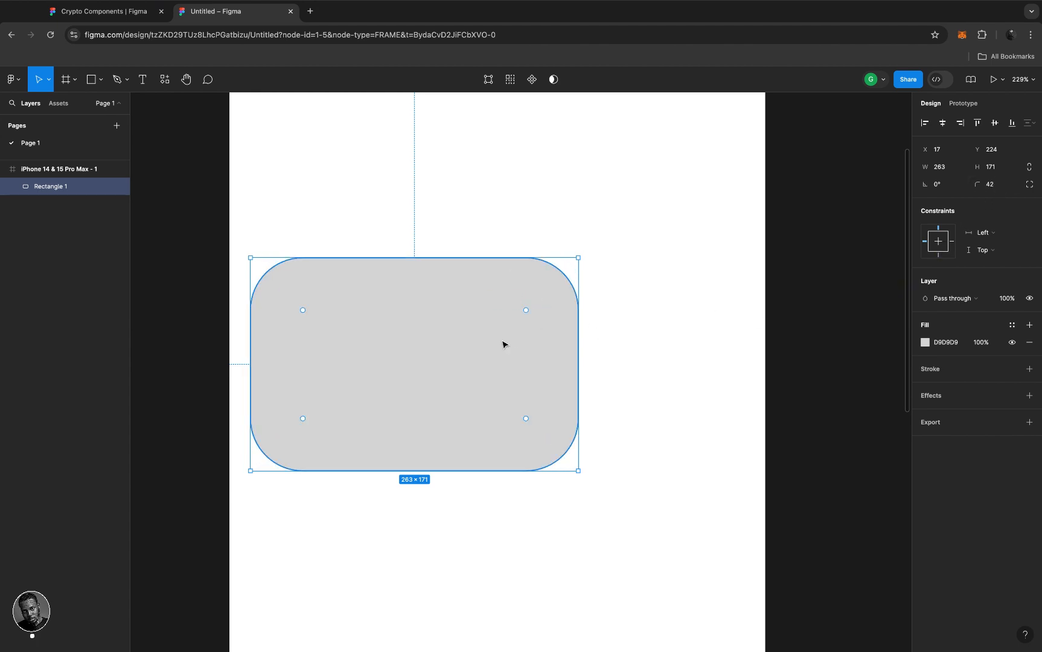
ctrl+scroll(503, 344, down, 10)
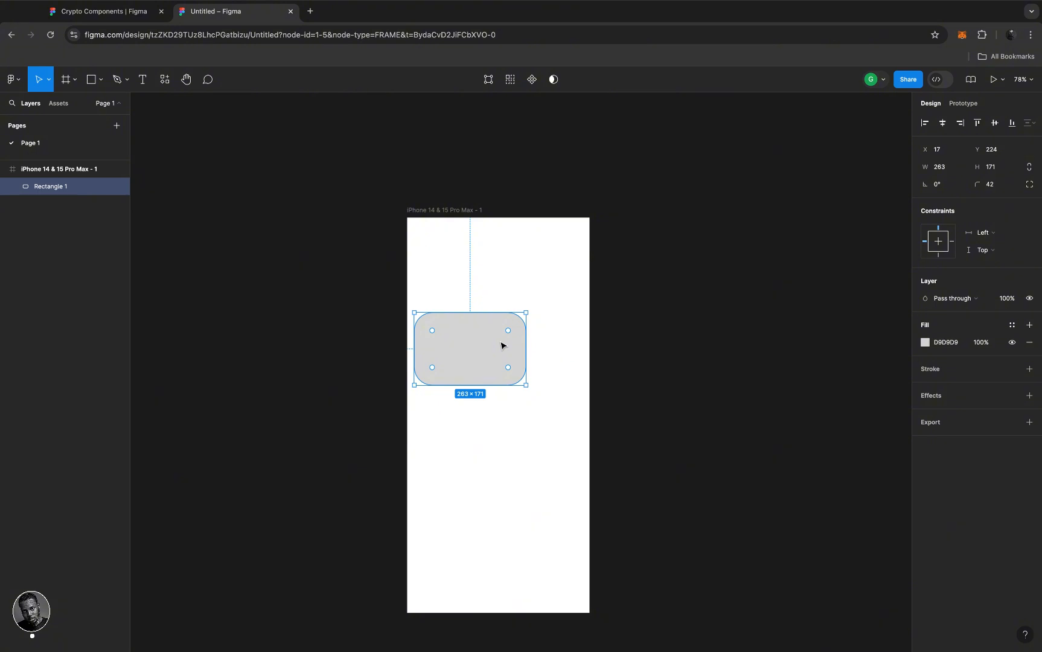
- Draw a horizontal Line 1 below the rectangle and a 146×138 Ellipse 1 beneath it
click(102, 82)
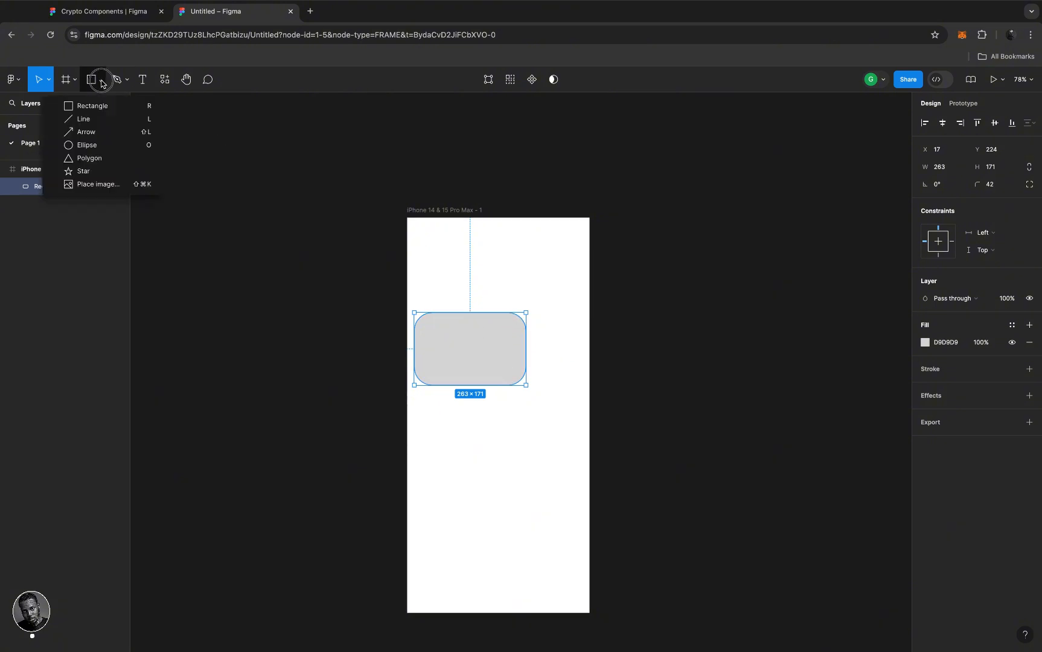
click(84, 119)
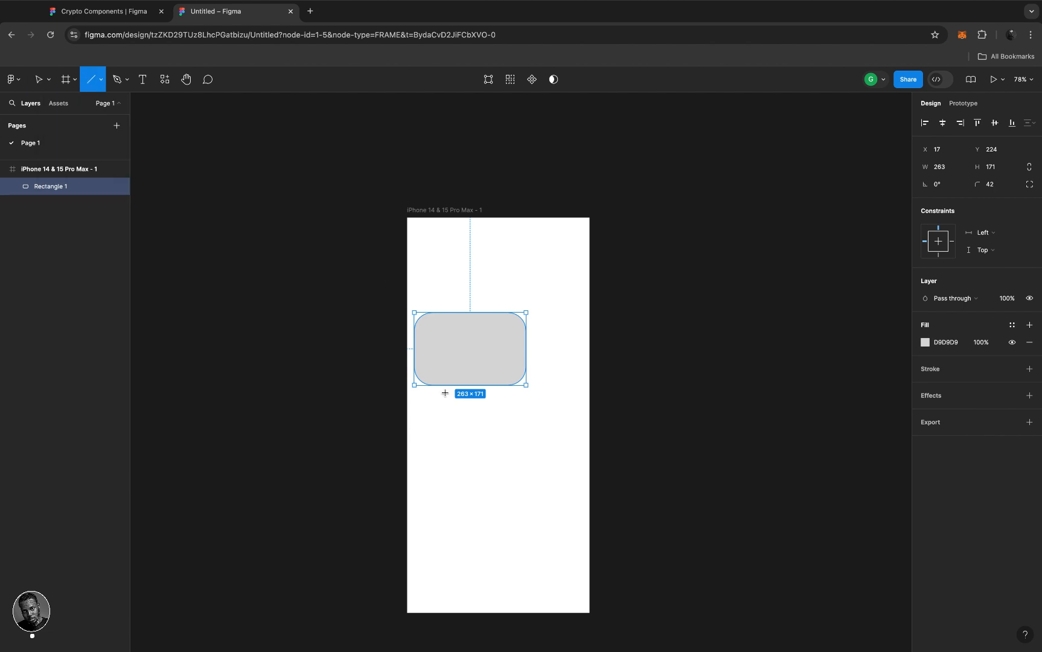
drag(429, 410, 529, 410)
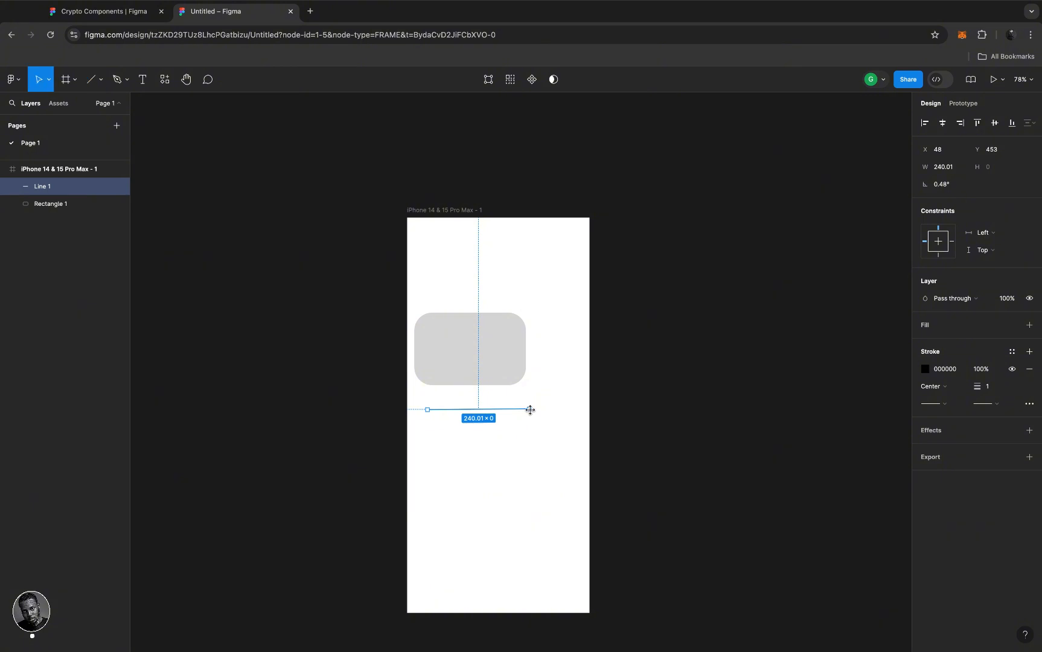
click(101, 80)
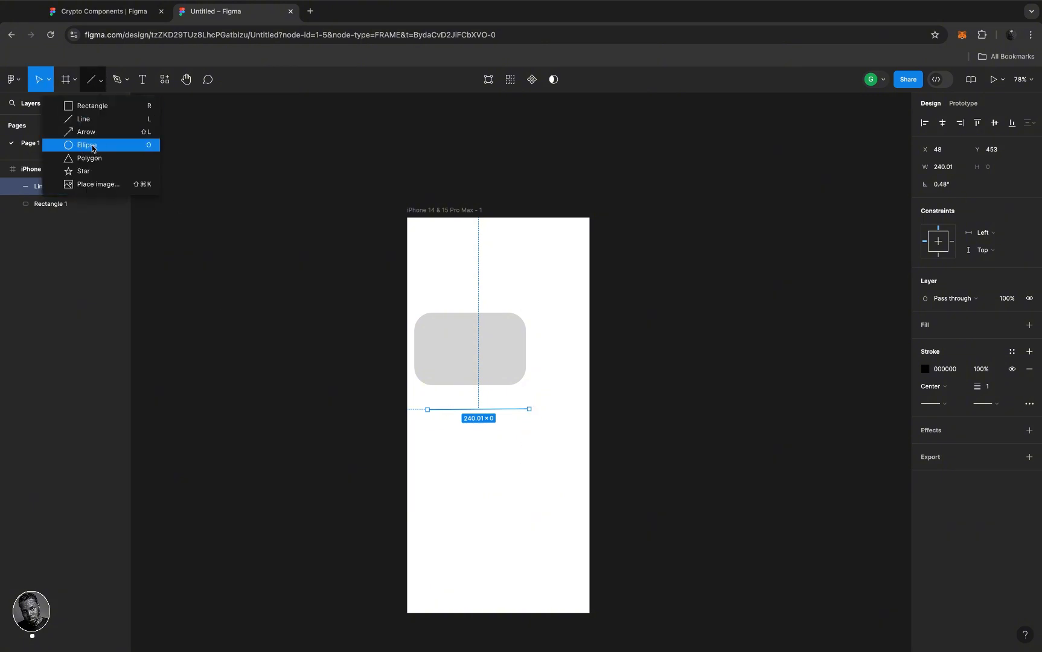
click(92, 146)
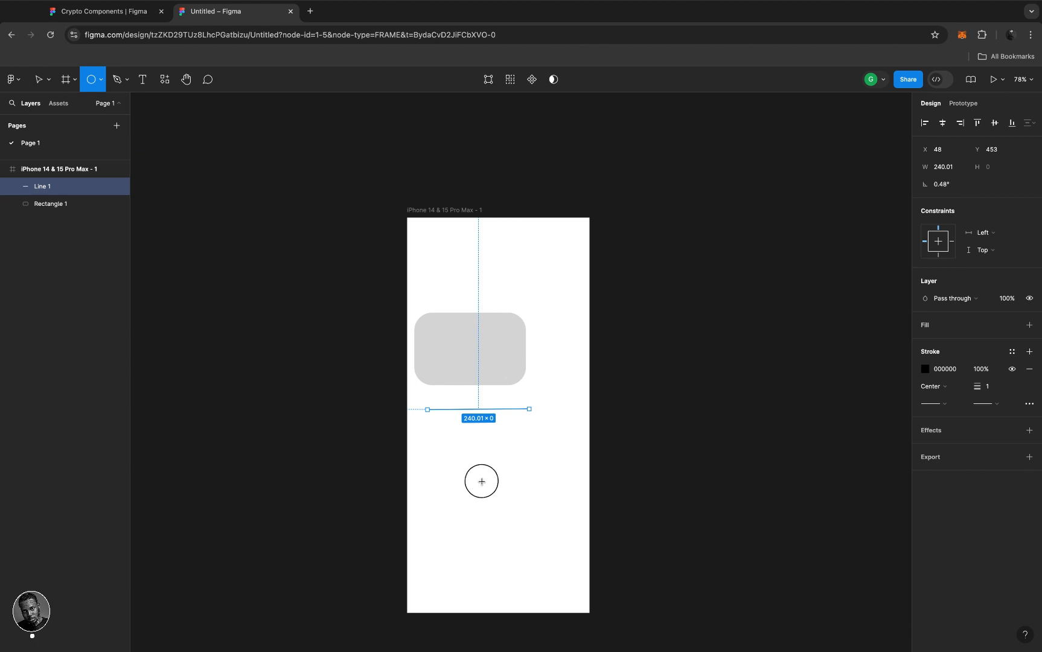
drag(452, 448, 514, 508)
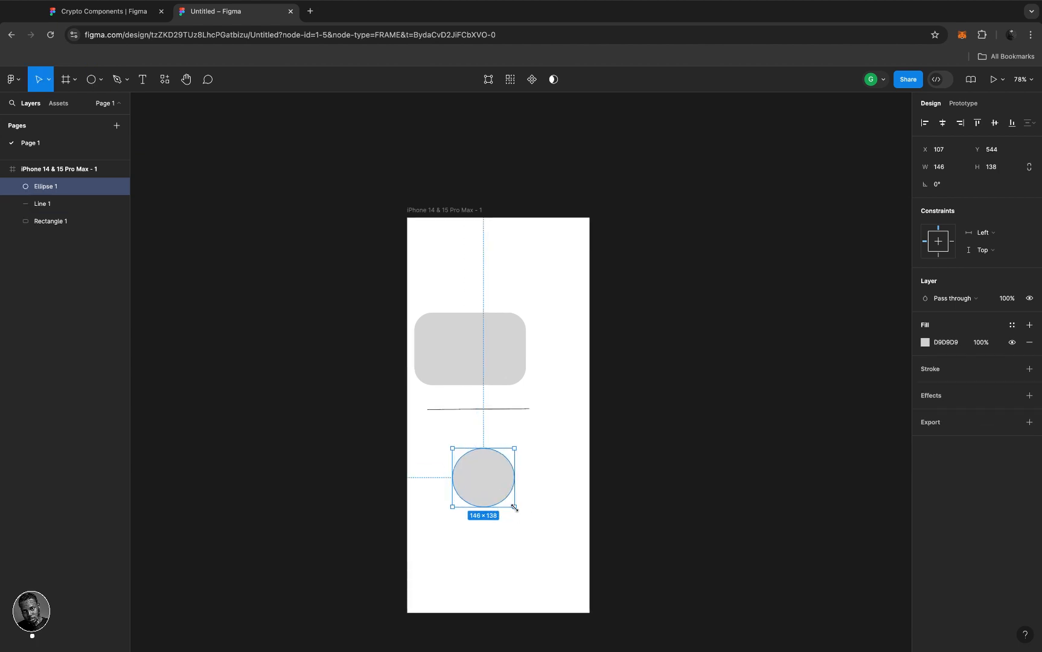
- Close the shape list, return to the Move tool, select the iPhone frame, then deselect
click(101, 81)
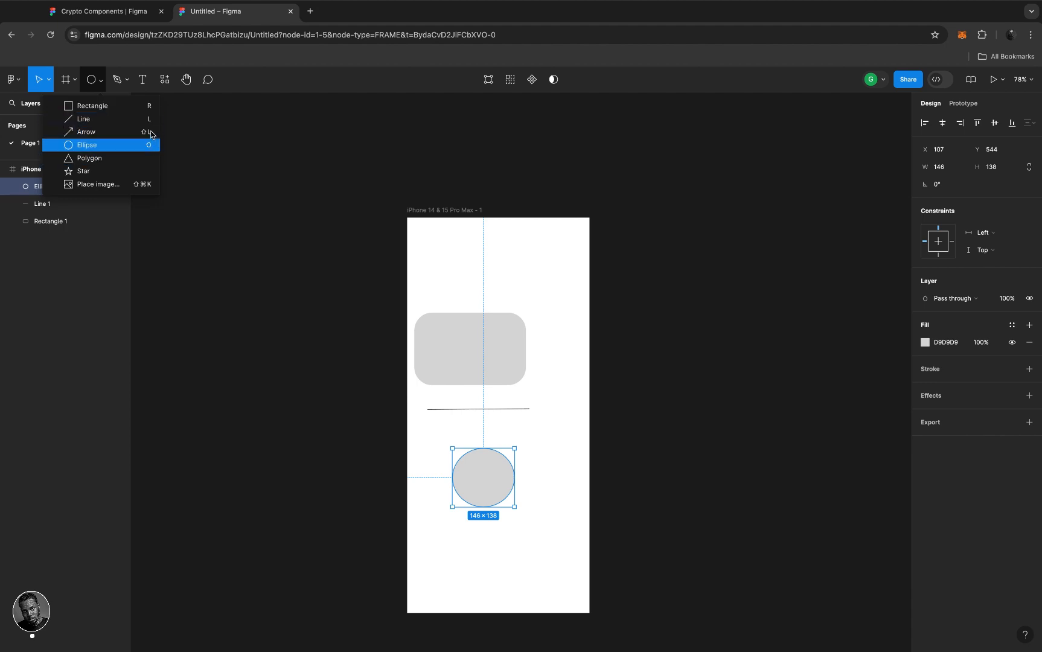
click(496, 468)
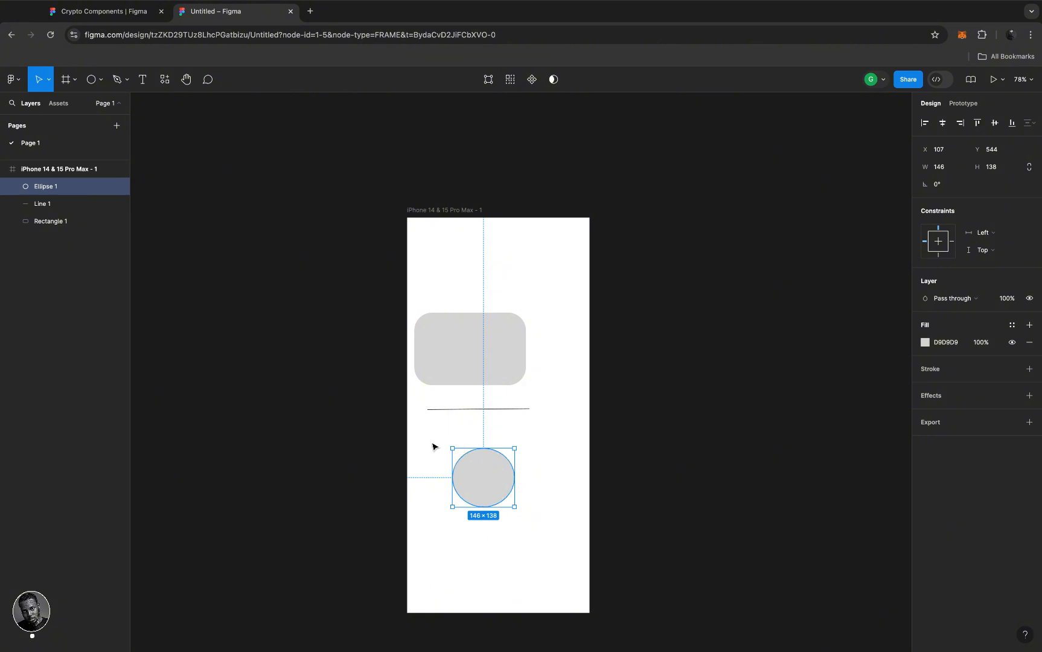
key(r)
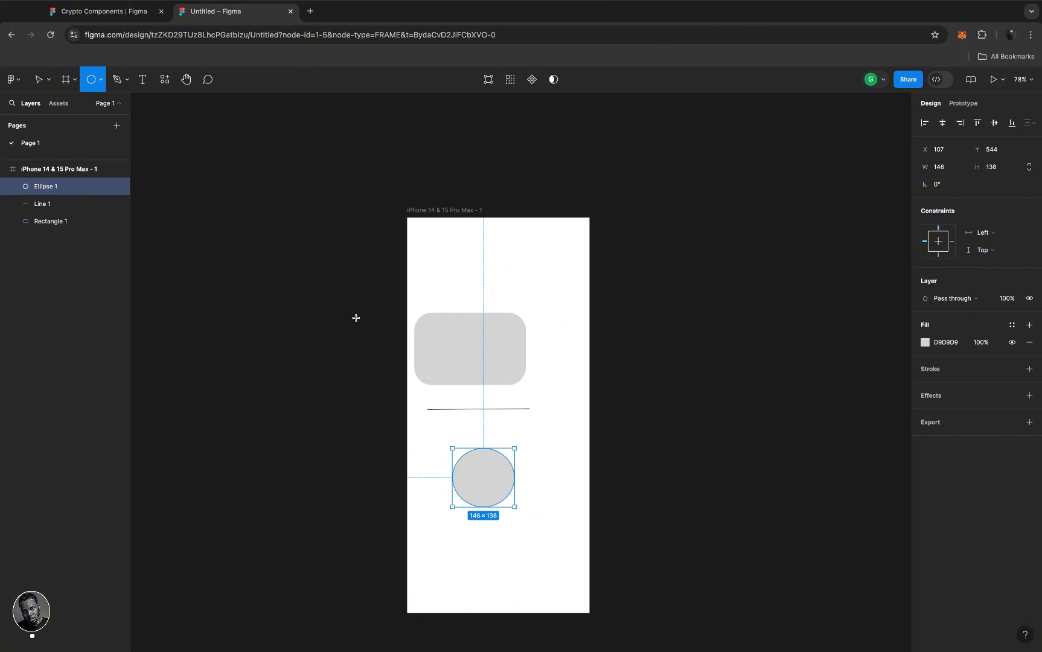
key(v)
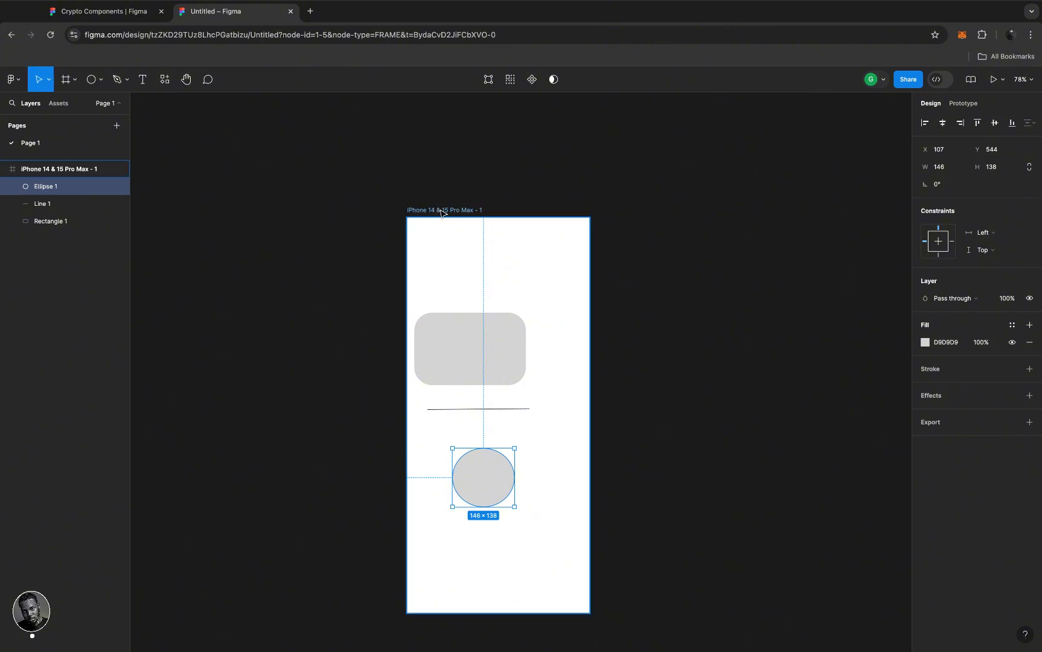
click(452, 261)
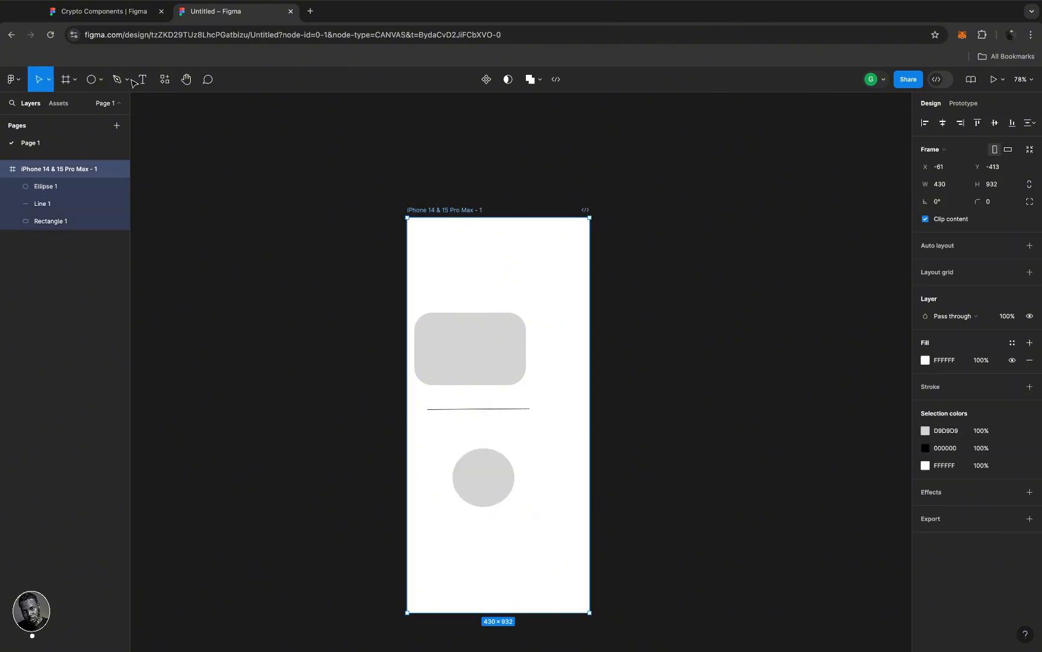
key(Escape)
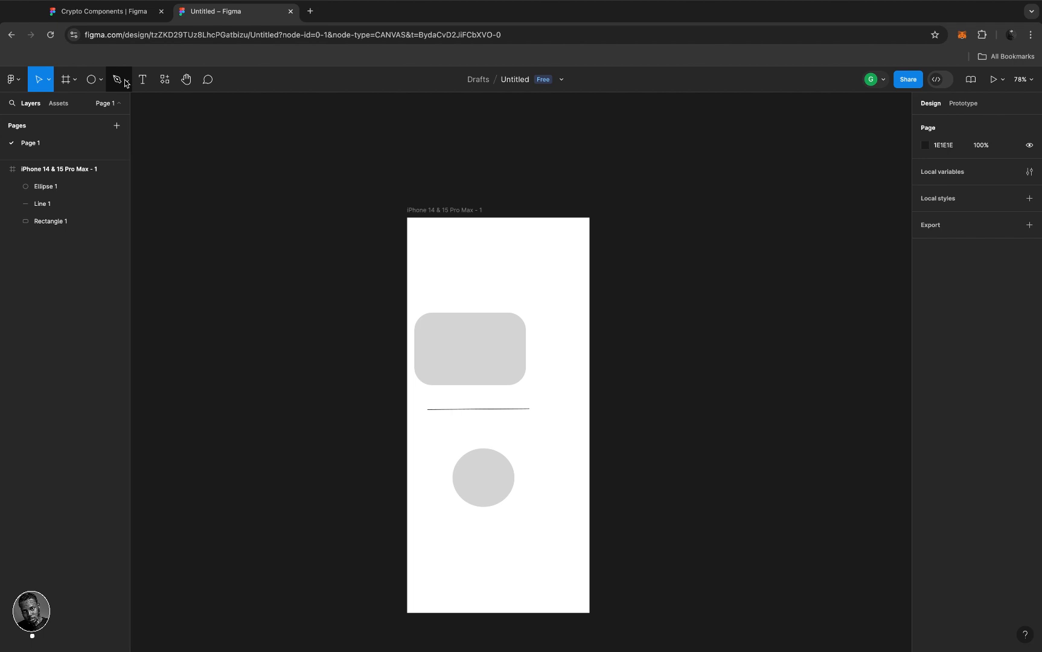
- Draw a wavy Pen path, Vector 1 (345.5×165), above the rectangle and nudge it up-left
click(126, 83)
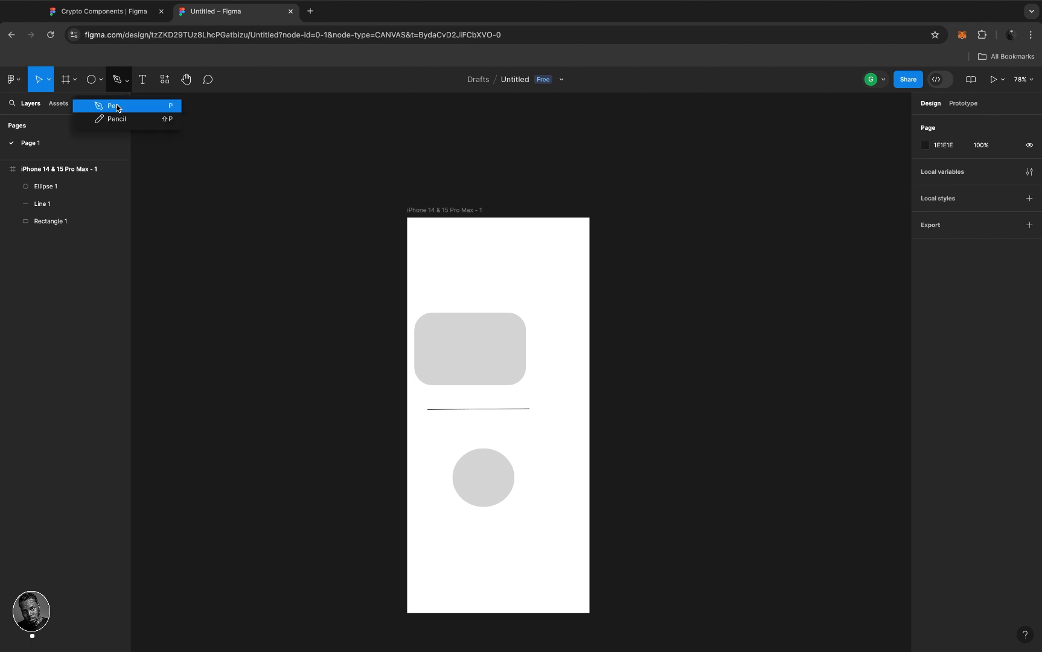
click(121, 108)
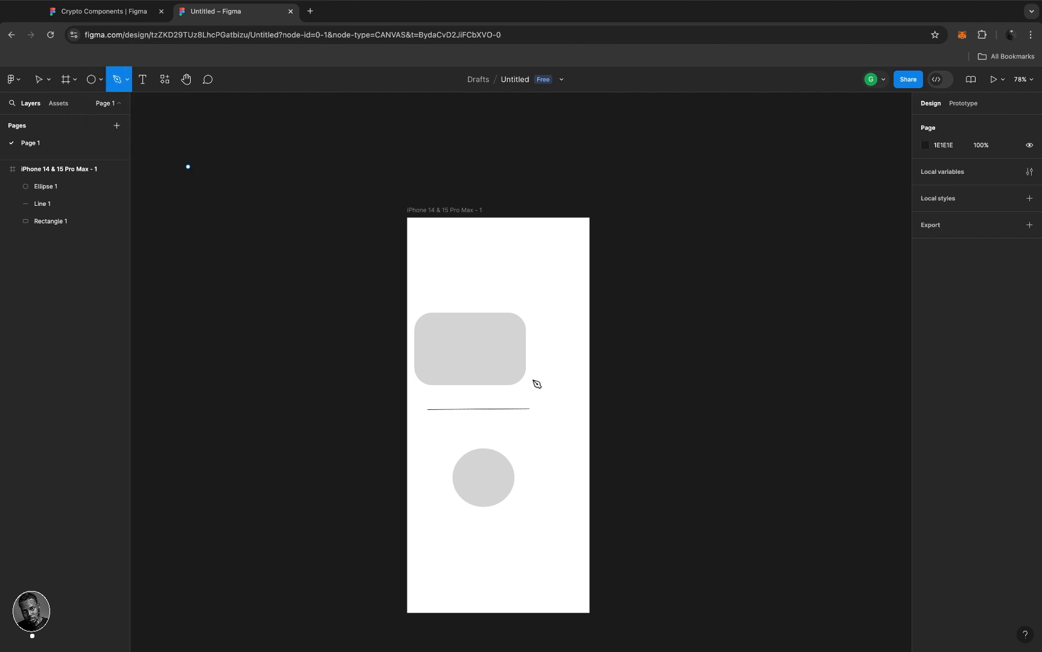
click(426, 304)
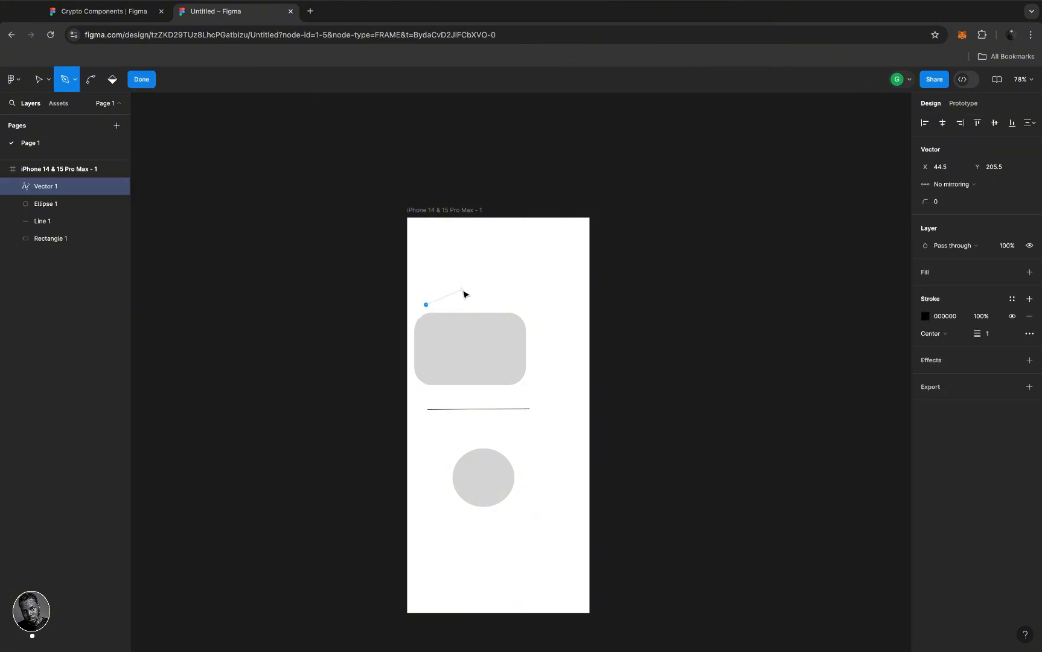
click(485, 276)
drag(498, 293, 508, 307)
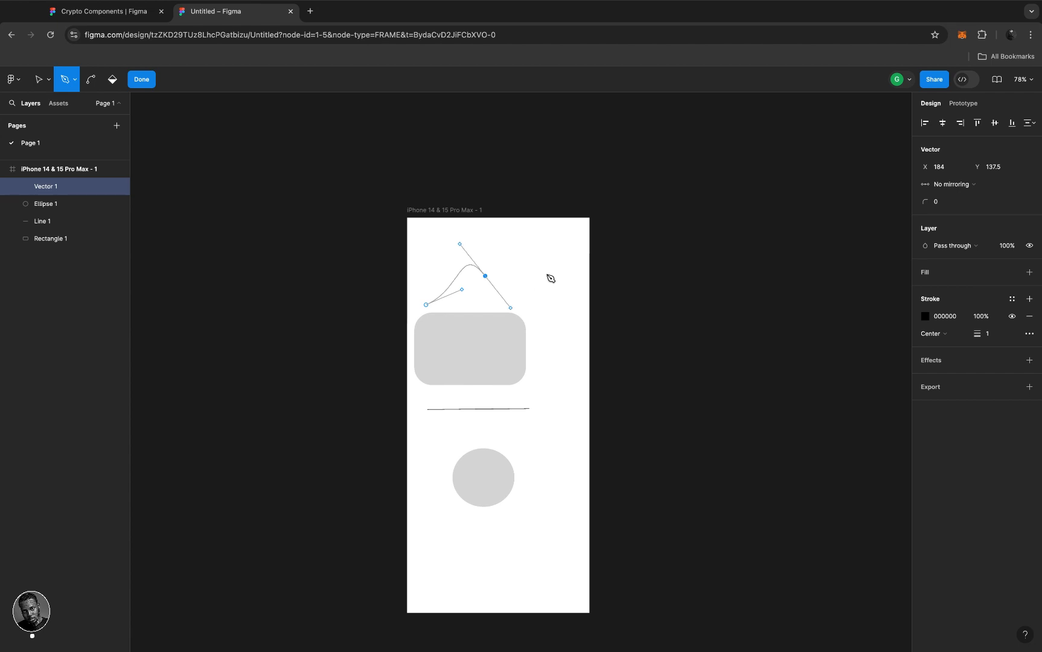
drag(547, 271, 550, 254)
click(564, 238)
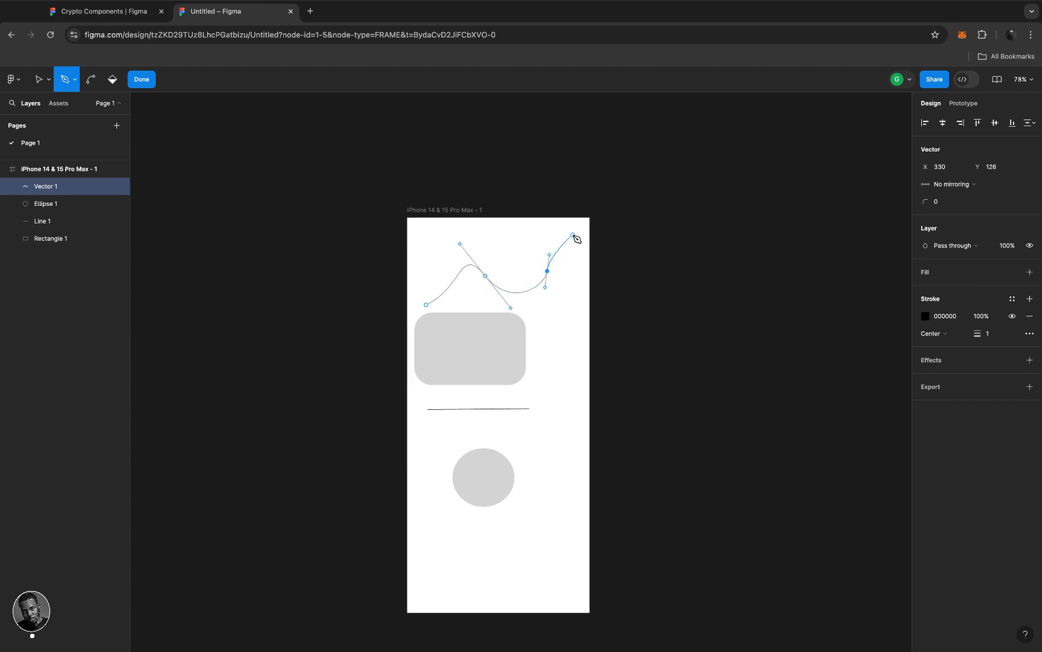
click(572, 235)
key(Escape)
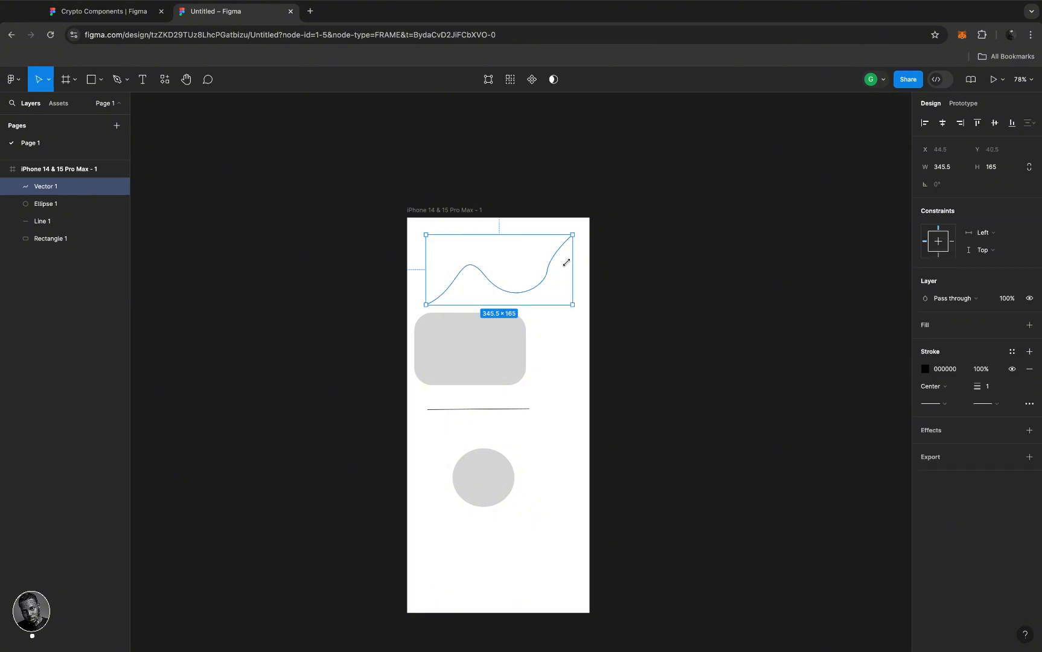
drag(518, 294, 517, 294)
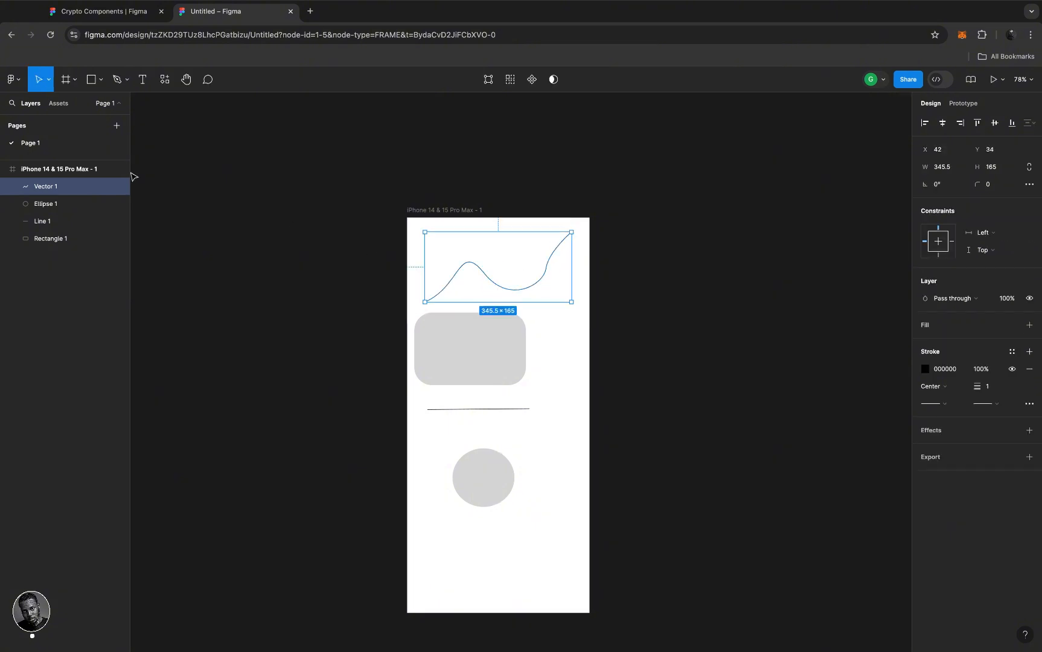
- Add a text box reading 'INTO TO FIGMA' below the horizontal line
click(144, 80)
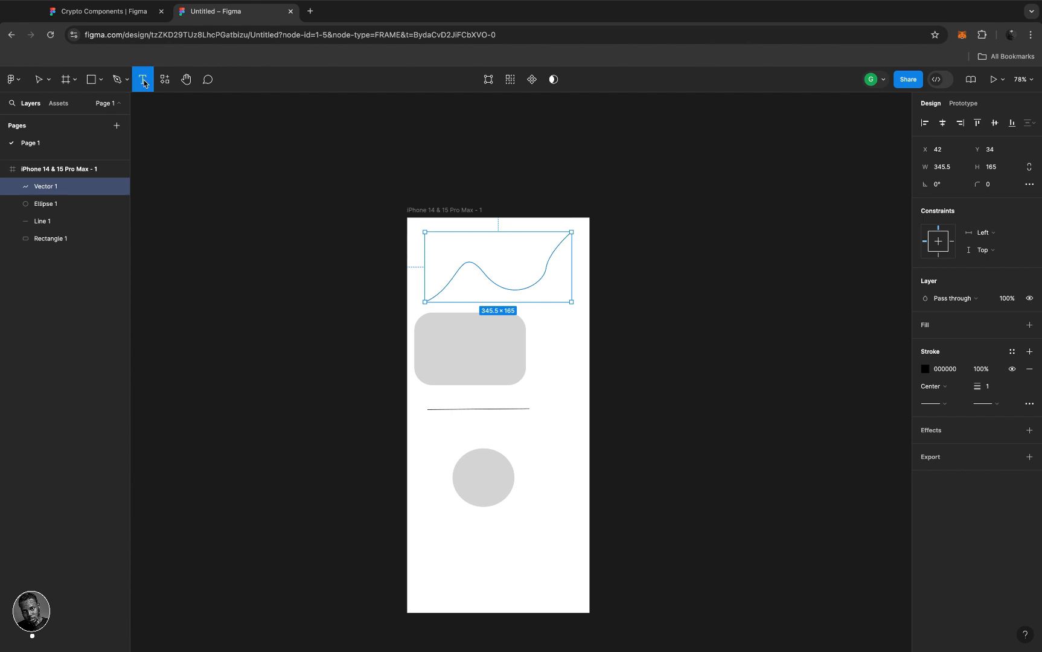
click(448, 431)
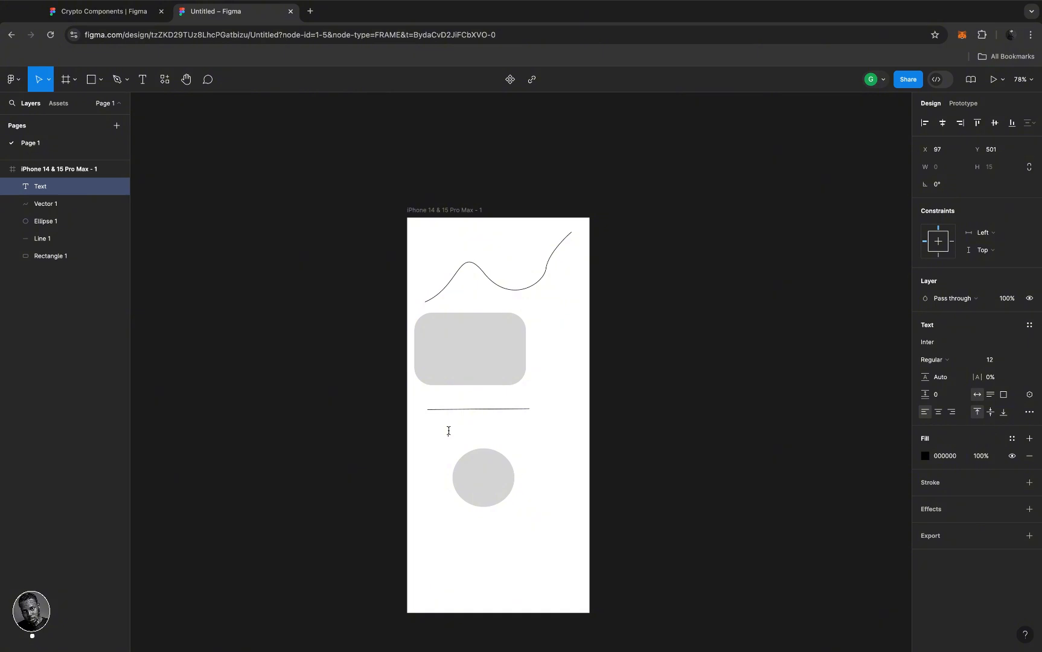
text(INTO TO FIGMA)
- Set the INTO TO FIGMA text to font size 30 and finish editing it
key(super+a)
click(995, 361)
text(30)
key(Return)
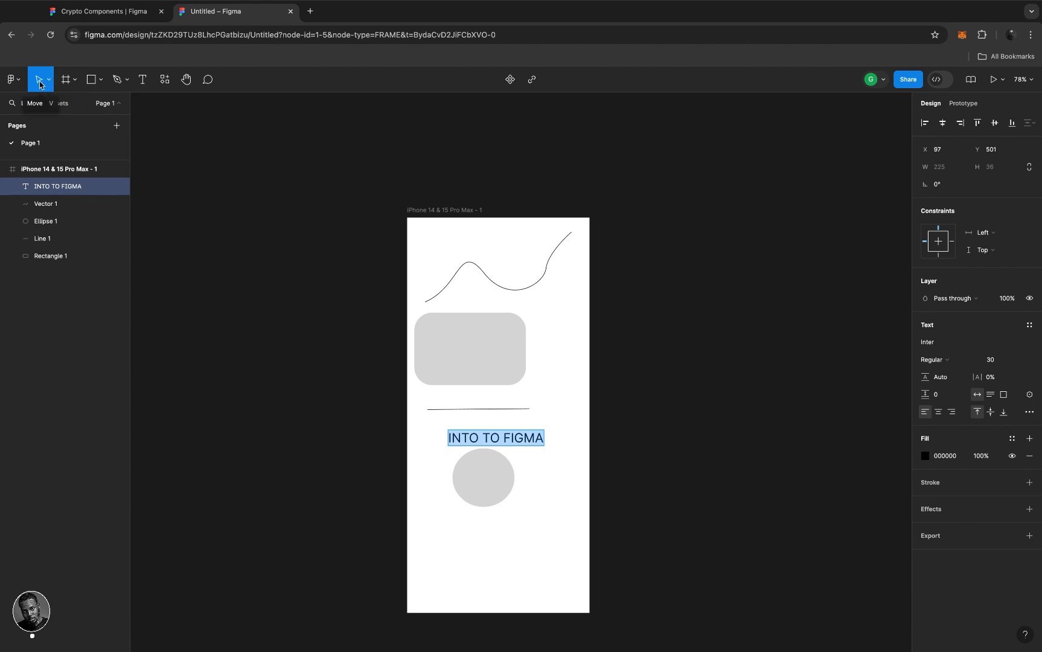
text(V)
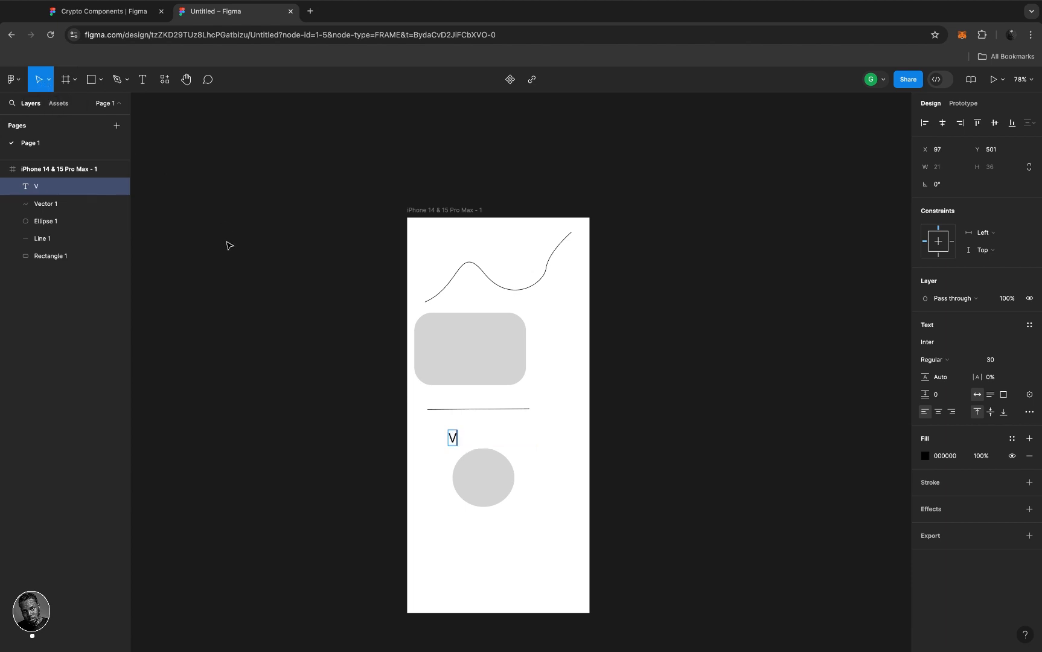
key(super+z)
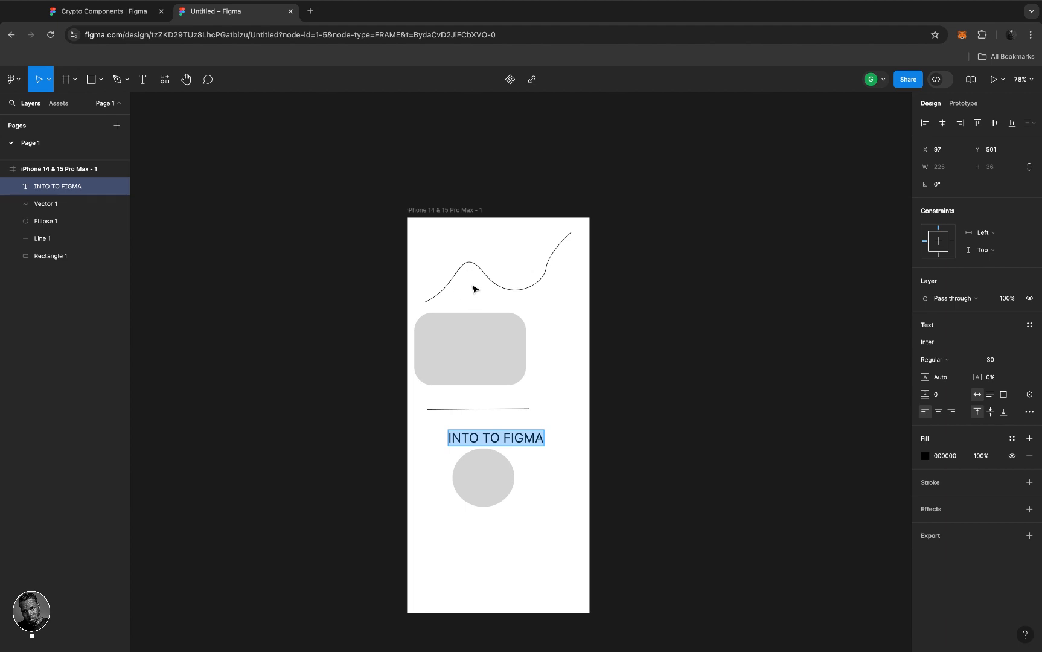
key(Escape)
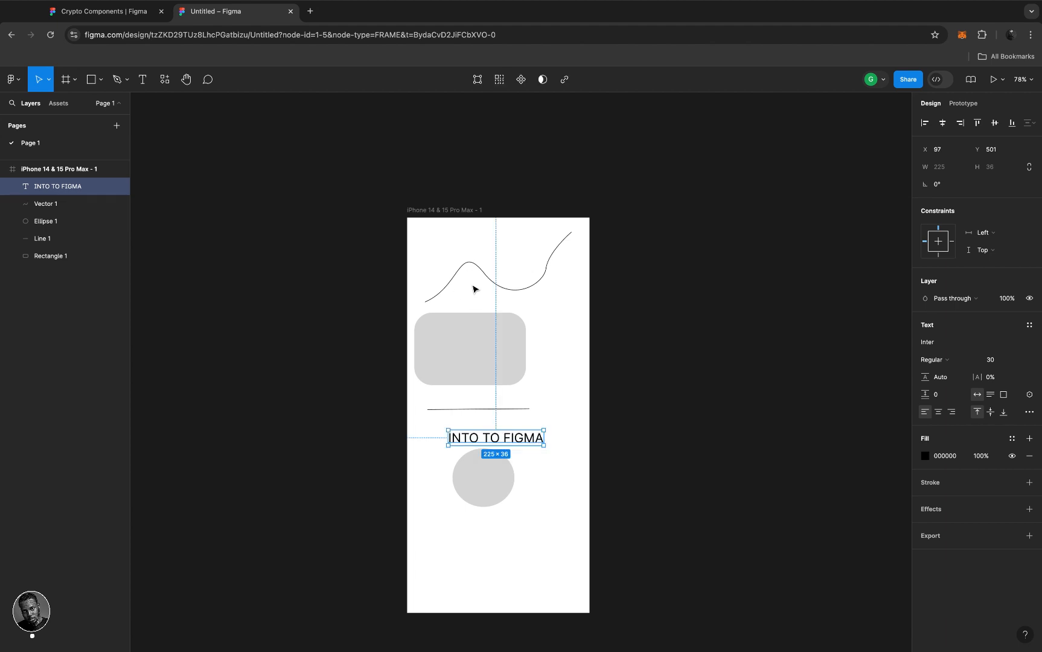
- Centre the INTO TO FIGMA text horizontally and space Rectangle 1 41 from curve and line
click(525, 444)
mouse_move(525, 443)
mouse_down()
mouse_move(533, 396)
mouse_move(524, 437)
mouse_up()
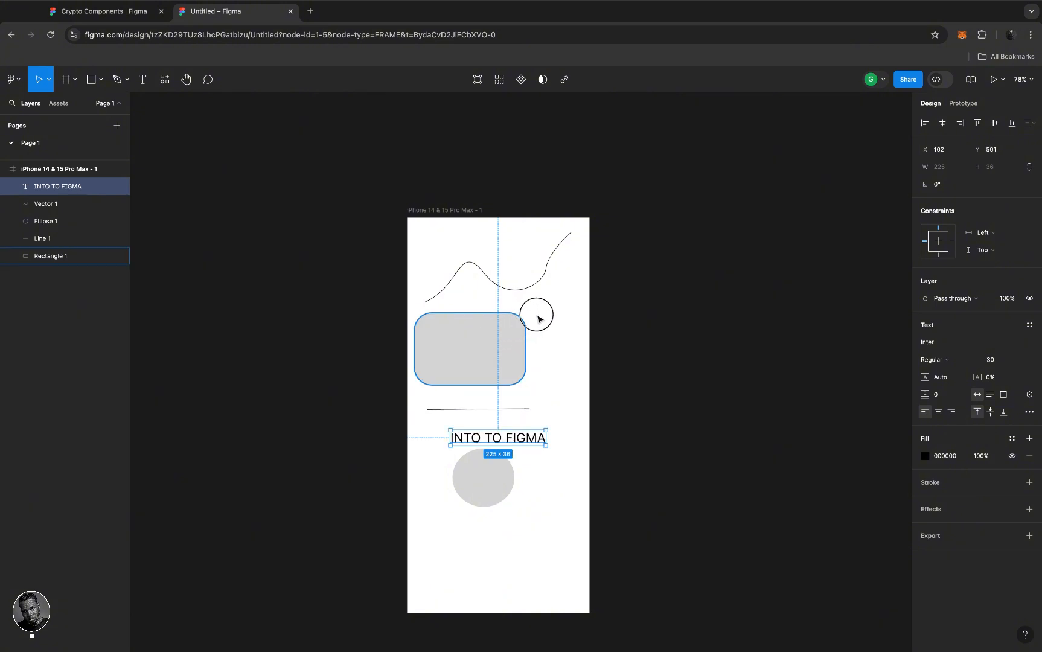
click(525, 340)
drag(527, 342, 513, 343)
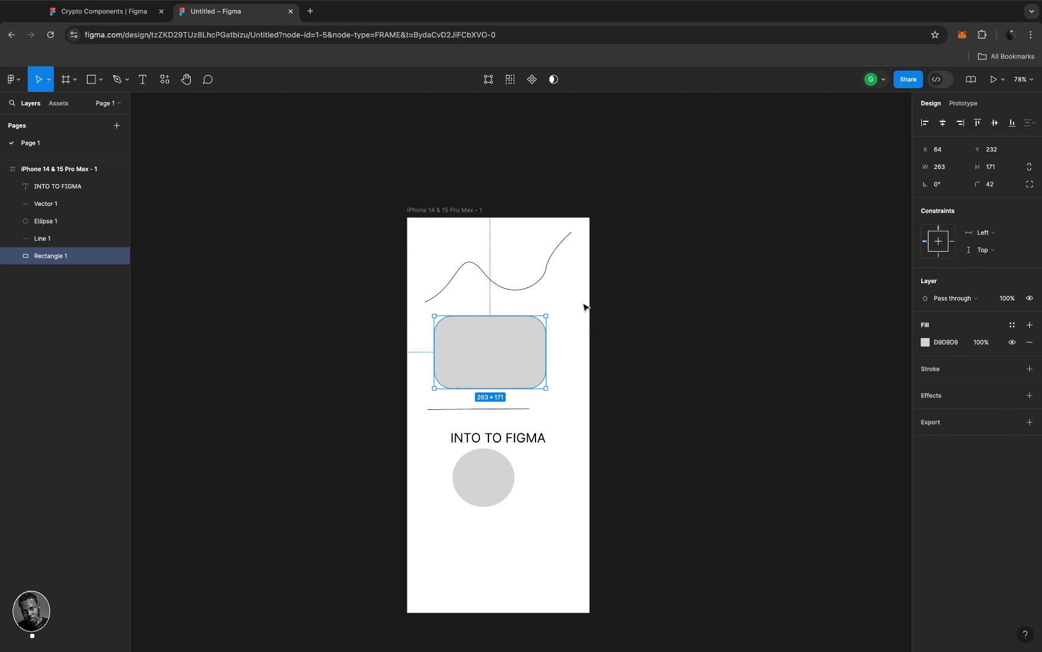
click(555, 291)
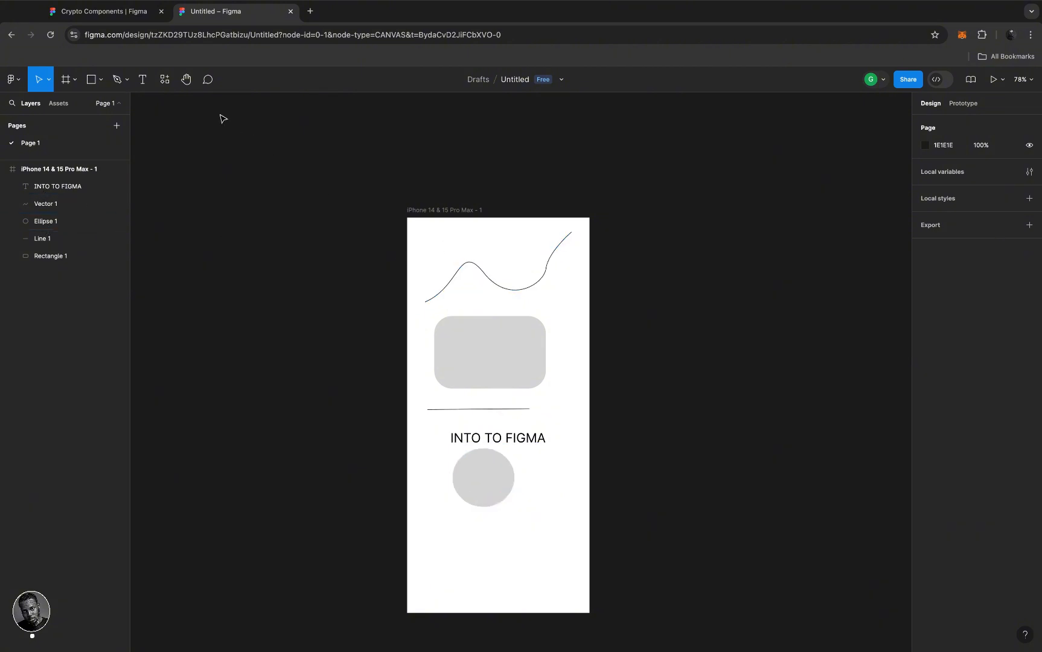
- Open the Resources panel showing recent components like Touch ID, Button and Face ID
click(165, 81)
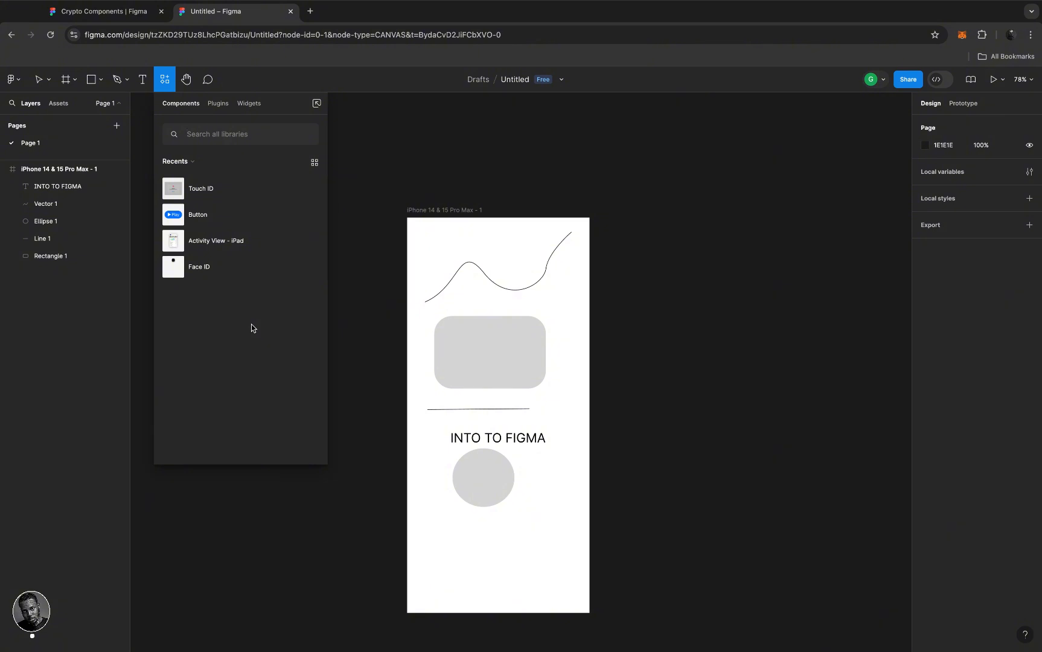
- Browse the Plugins and Widgets tabs, return to Components, then close Resources
click(219, 104)
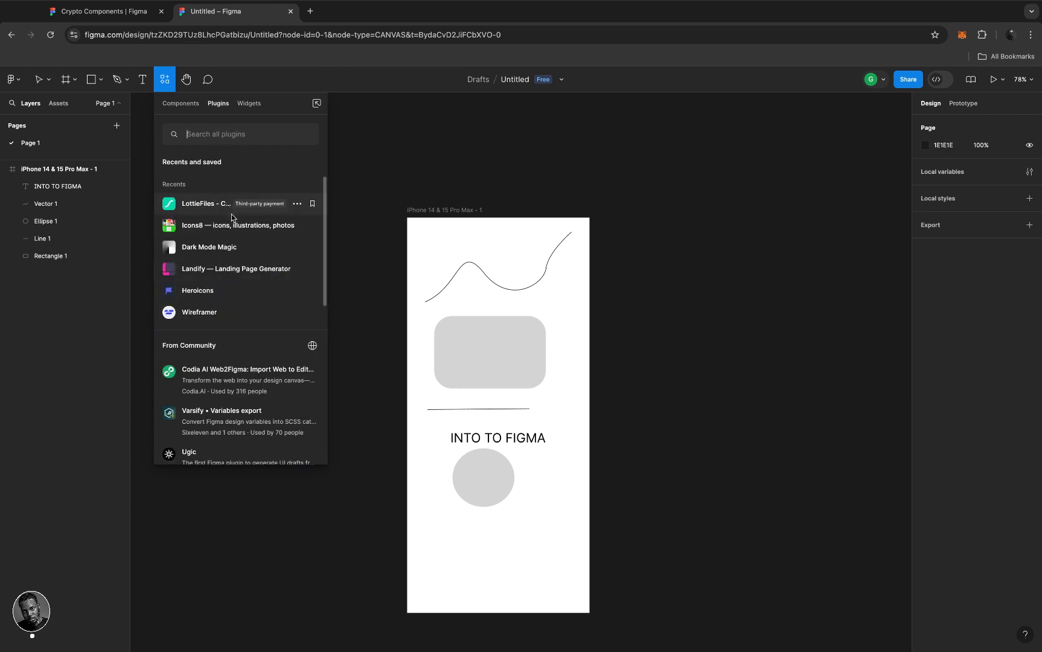
click(247, 104)
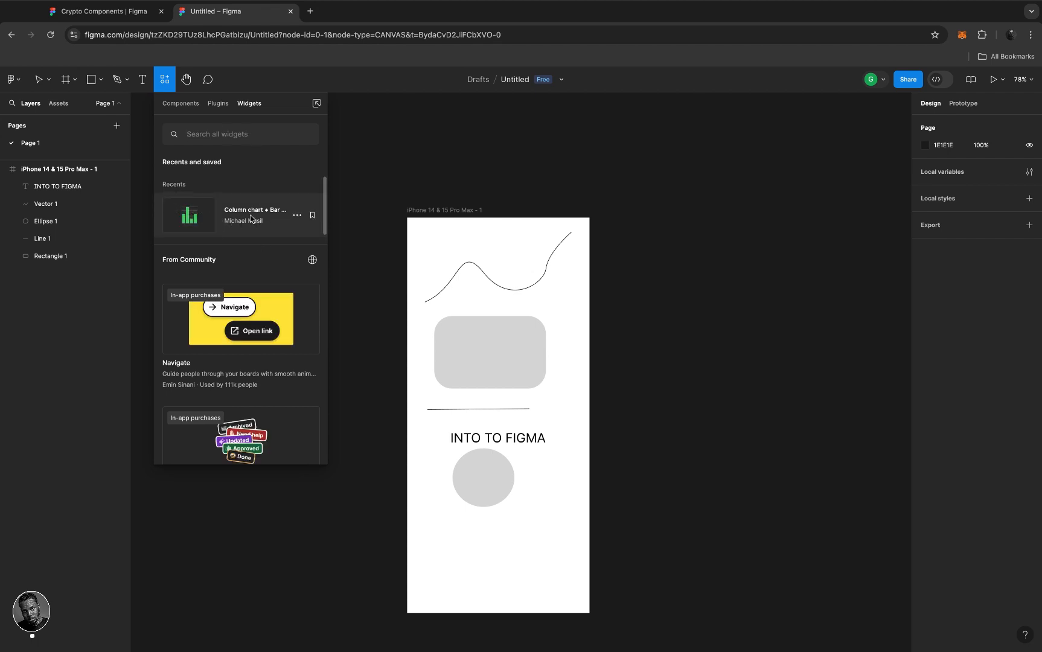
click(179, 107)
click(309, 83)
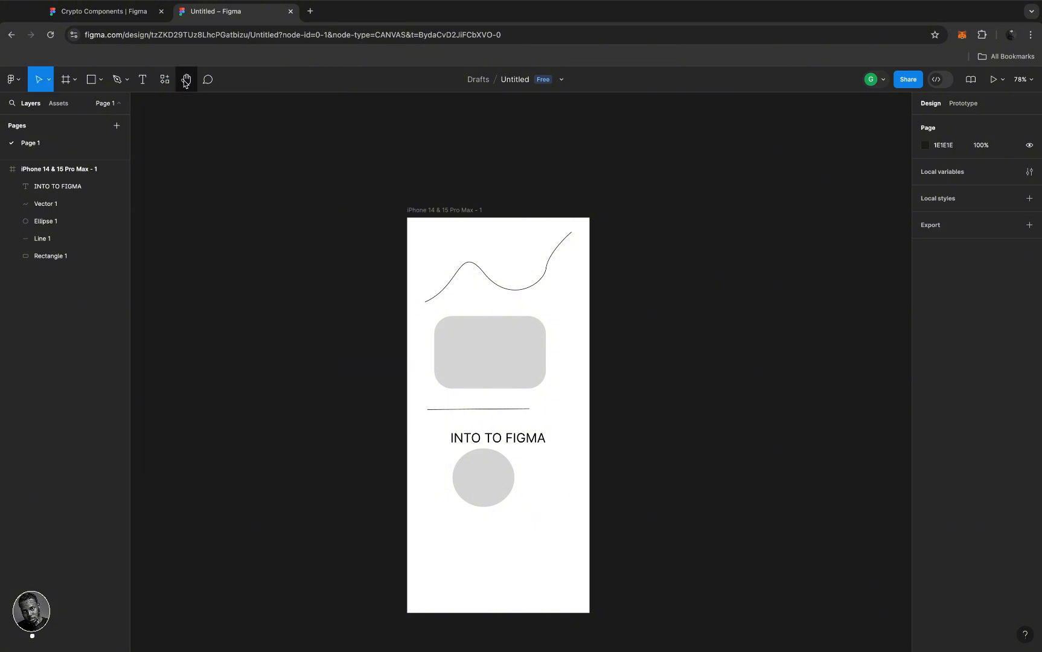
click(185, 81)
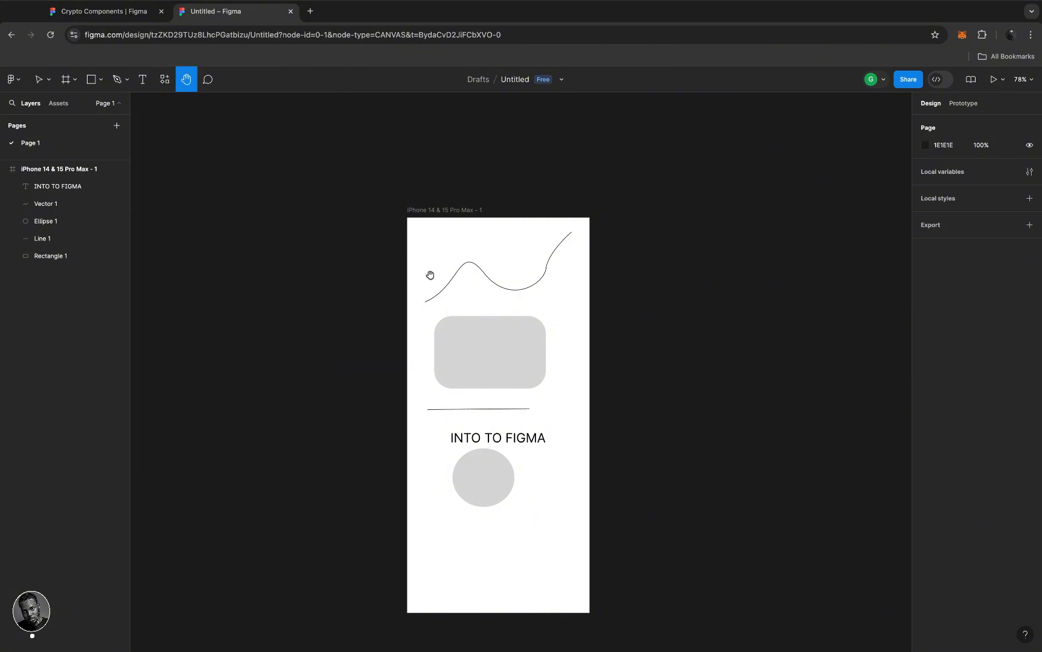
drag(470, 272, 343, 215)
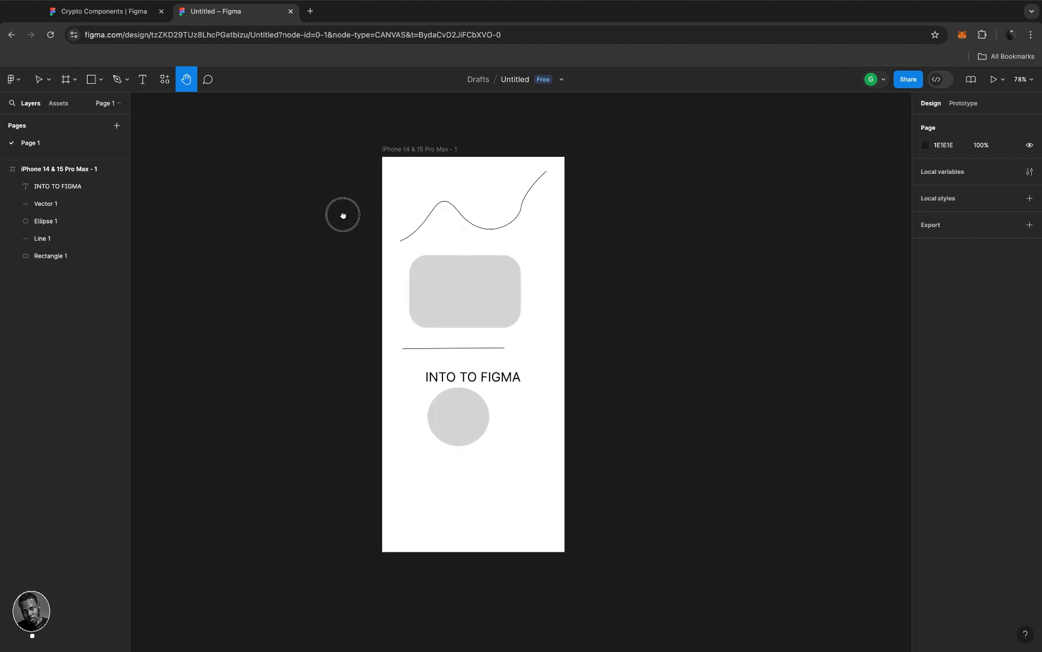
drag(440, 213, 451, 249)
key(v)
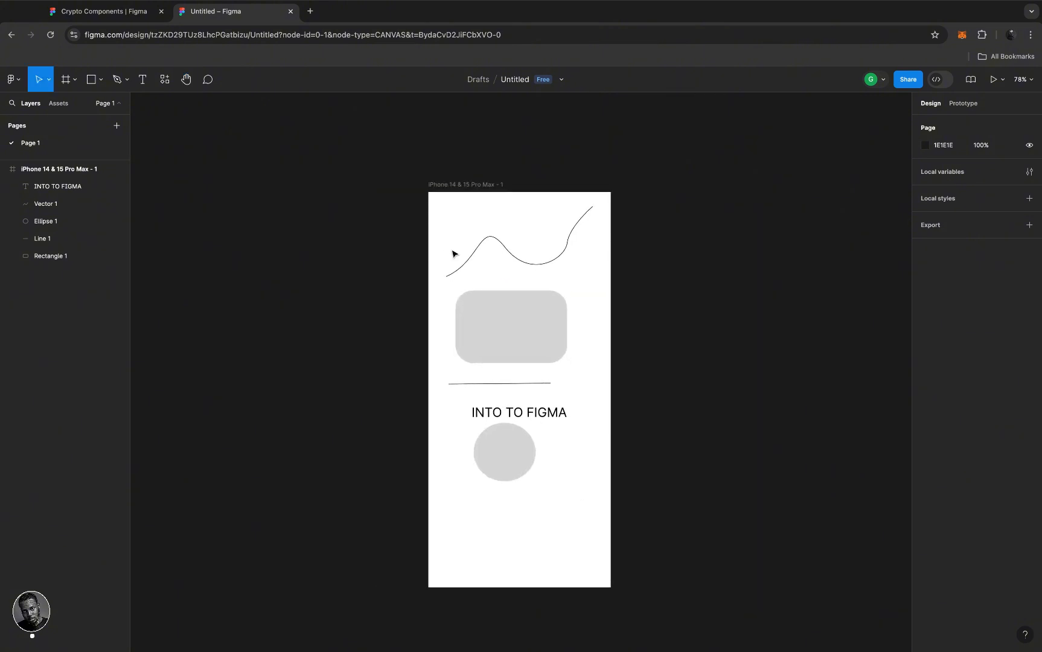
key(space)
drag(517, 275, 478, 239)
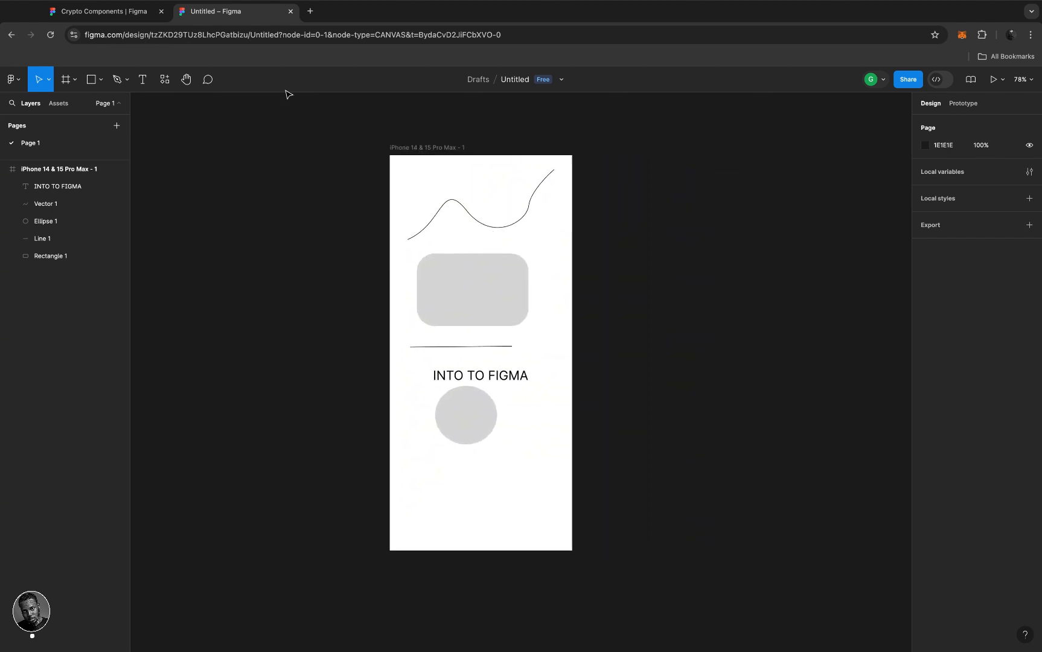
- Pin a new comment on the grey rectangle's top-right corner
click(208, 80)
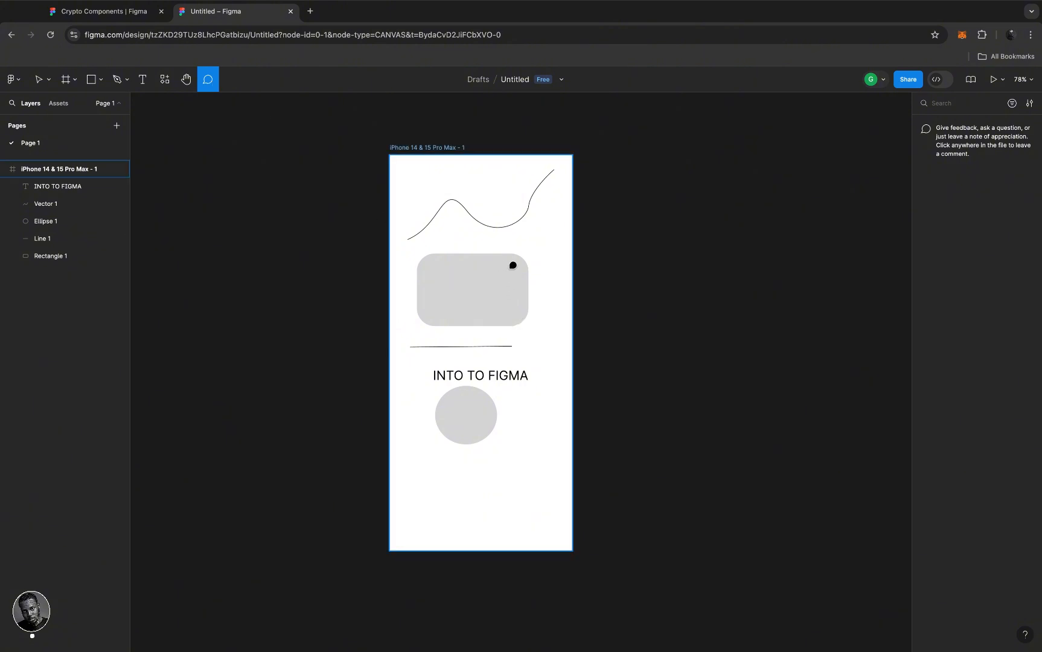
scroll(513, 266, up, 5)
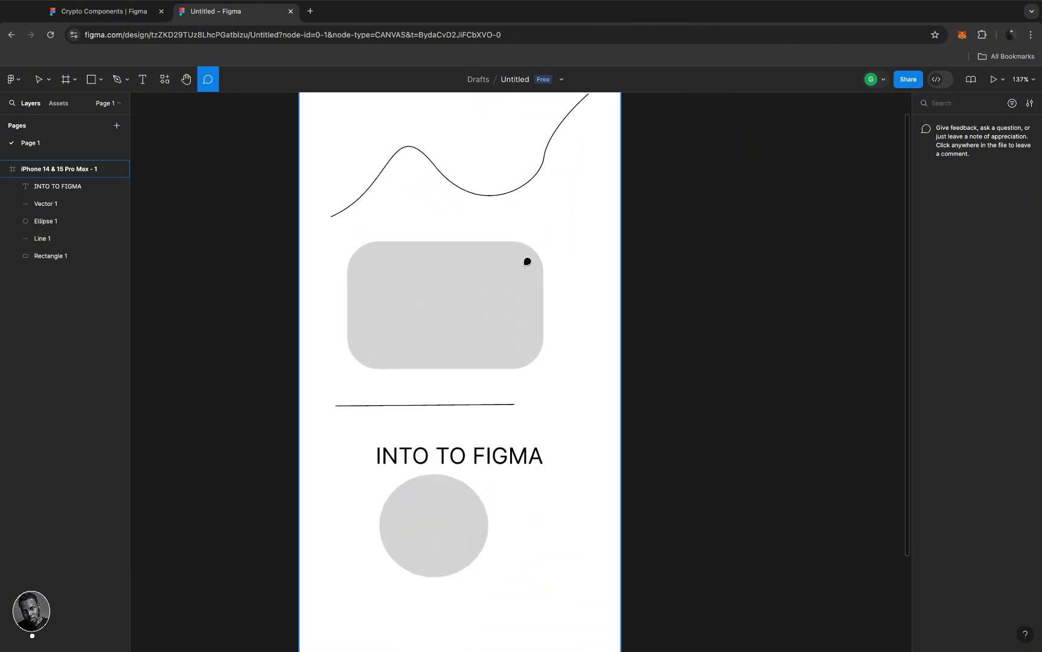
click(526, 261)
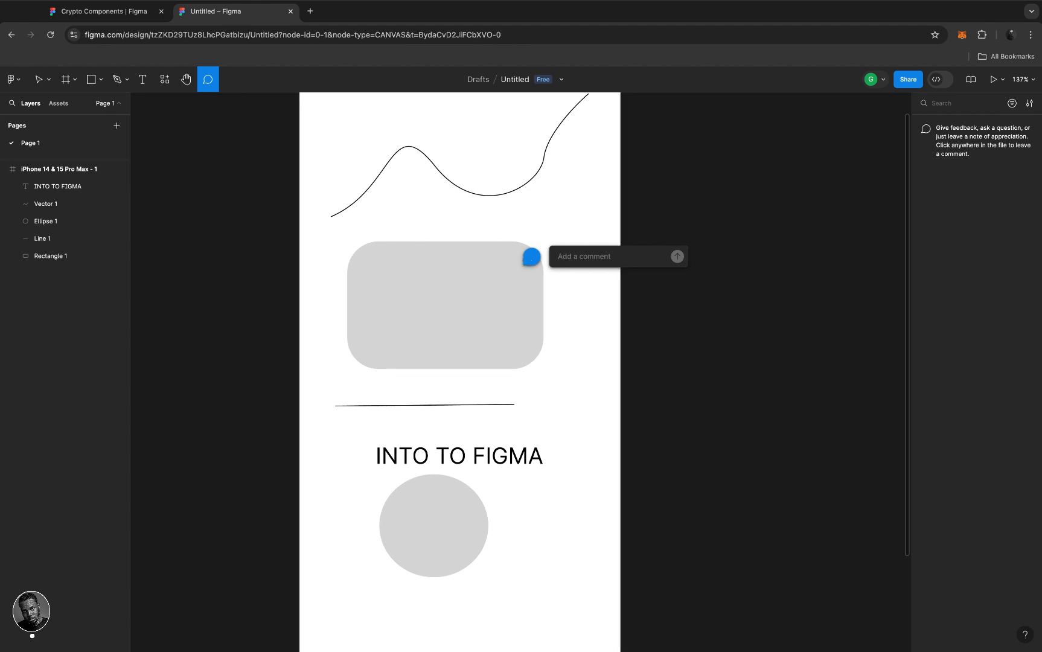
- Post the comment 'HEY! GREAT. KINDLY MAKE THIS BE`UTIFUL' on the rectangle
text(HEY)
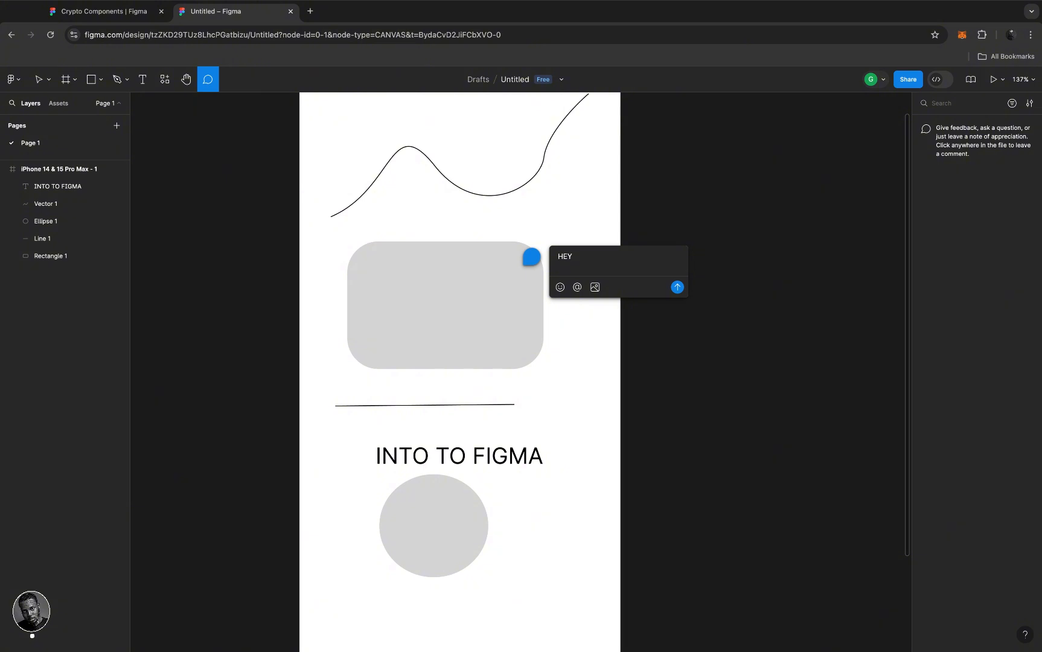
text(! DEV GUY)
key(BackSpace)
key(BackSpace)
key(BackSpace)
key(BackSpace)
key(BackSpace)
key(BackSpace)
key(BackSpace)
key(BackSpace)
text(GREAT. KINDFLY)
key(BackSpace)
key(BackSpace)
key(BackSpace)
text(LY MAJ)
key(BackSpace)
key(BackSpace)
text(AK)
text(E THIS BE`UTIFUL)
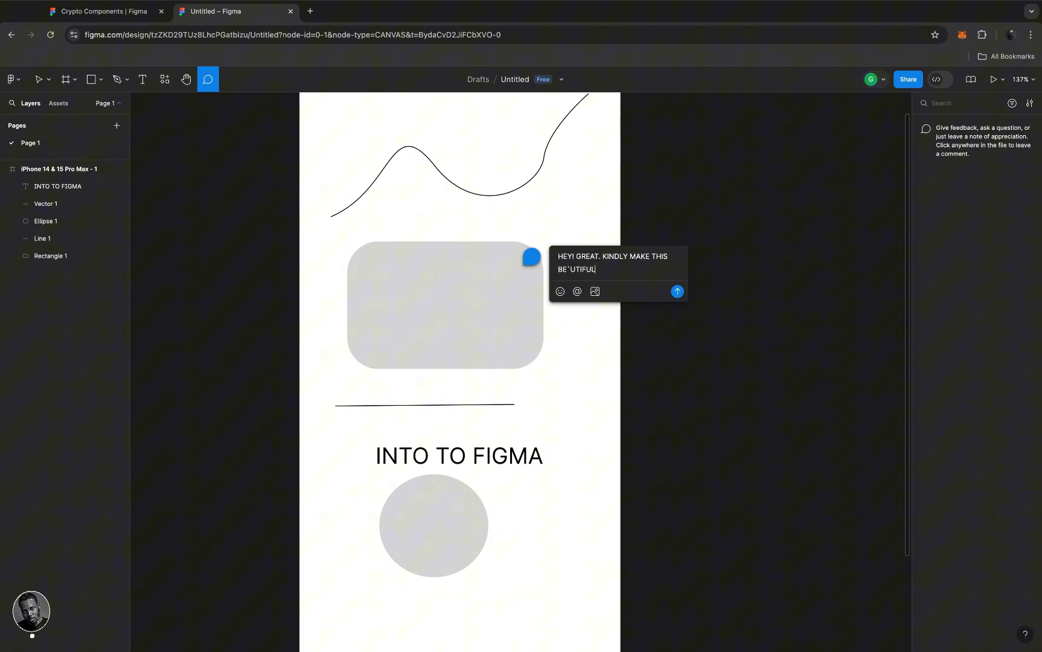
key(Return)
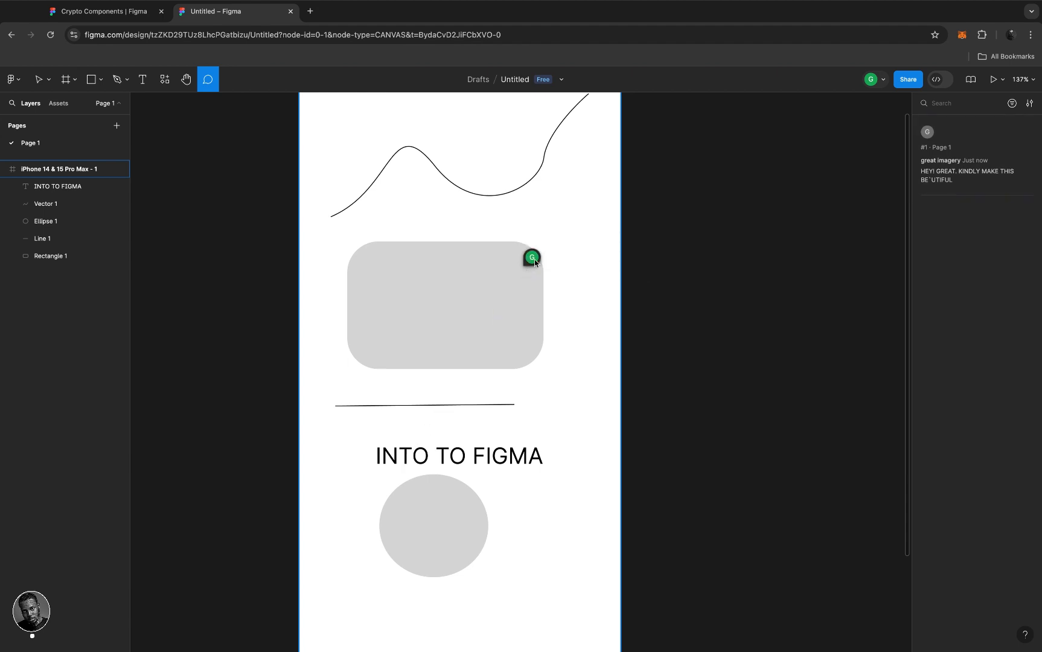
mouse_move(533, 263)
scroll(534, 264, down, 2)
scroll(531, 262, down, 2)
scroll(530, 260, up, 2)
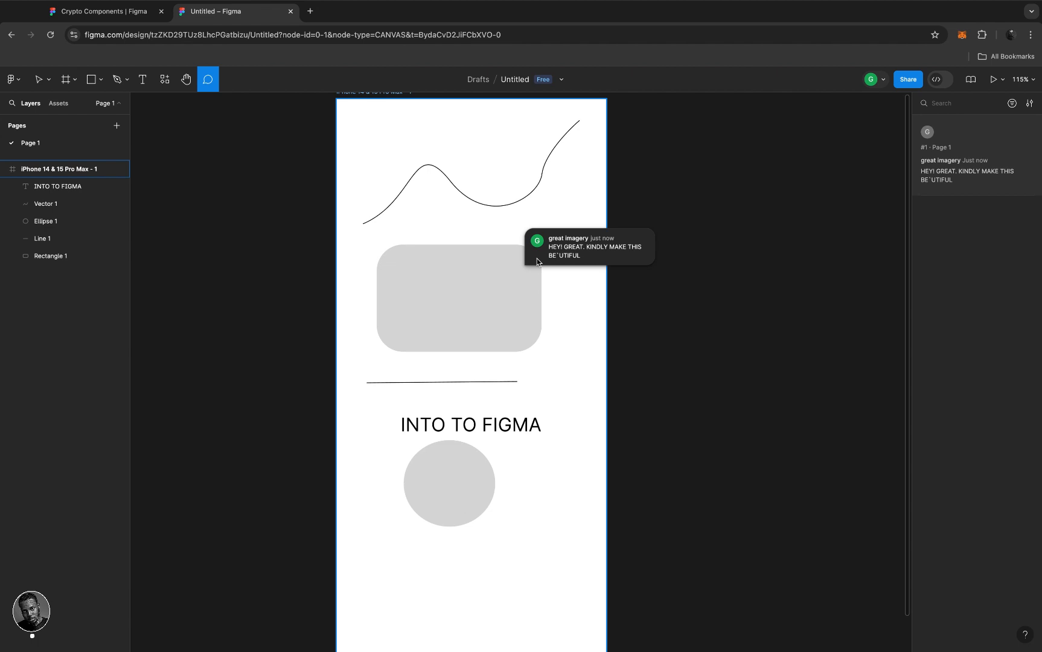
- Check the rectangle's comment thread, then hide all comments from the pin's menu
click(48, 79)
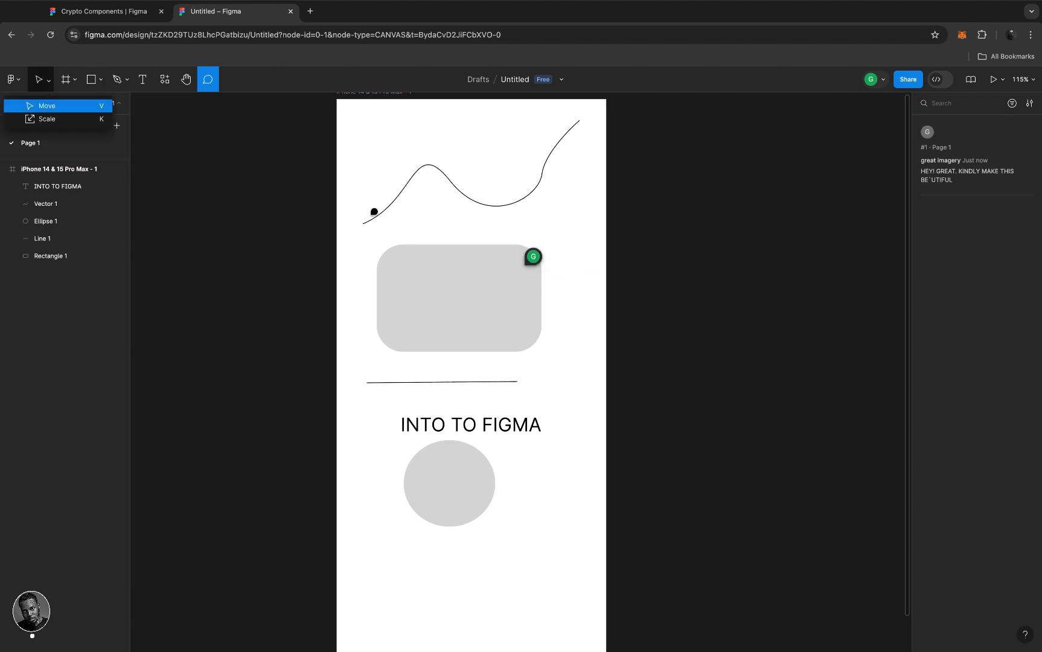
click(534, 263)
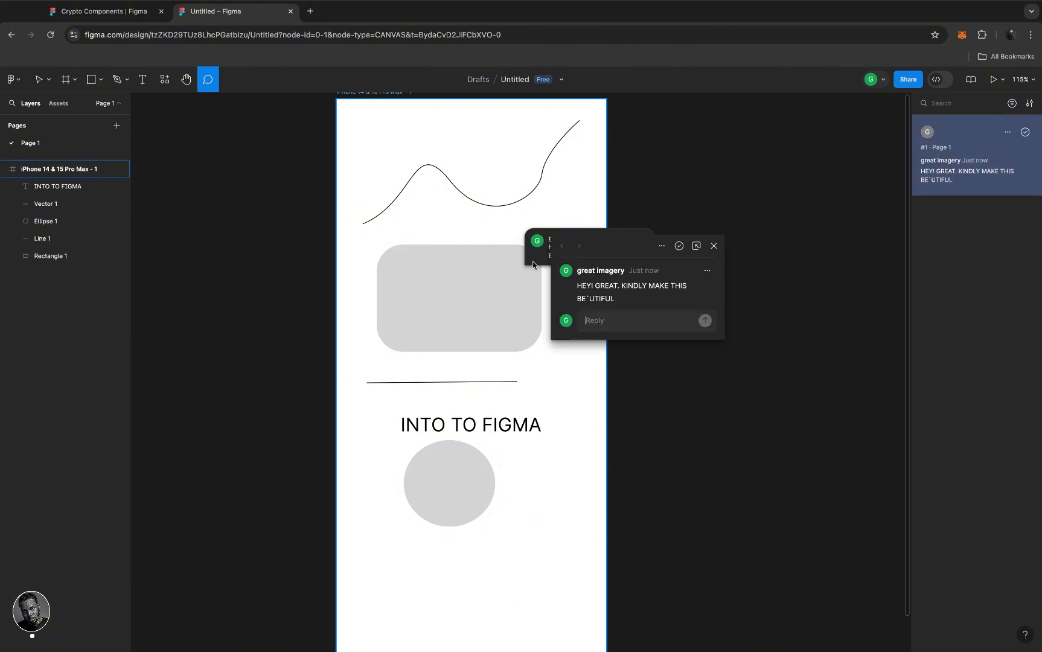
click(718, 248)
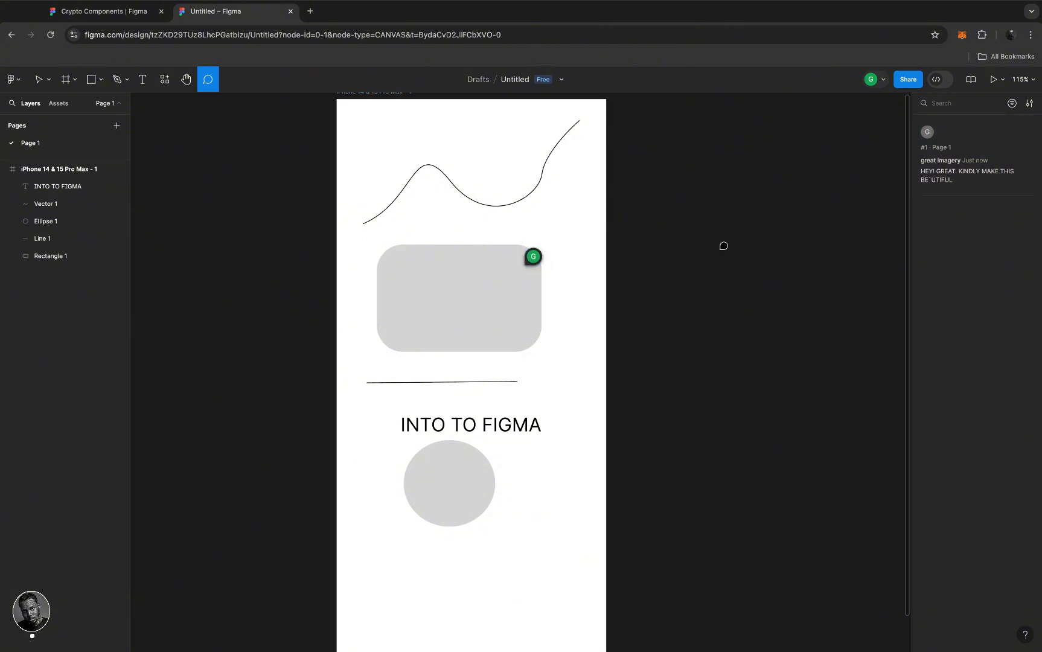
right_click(533, 264)
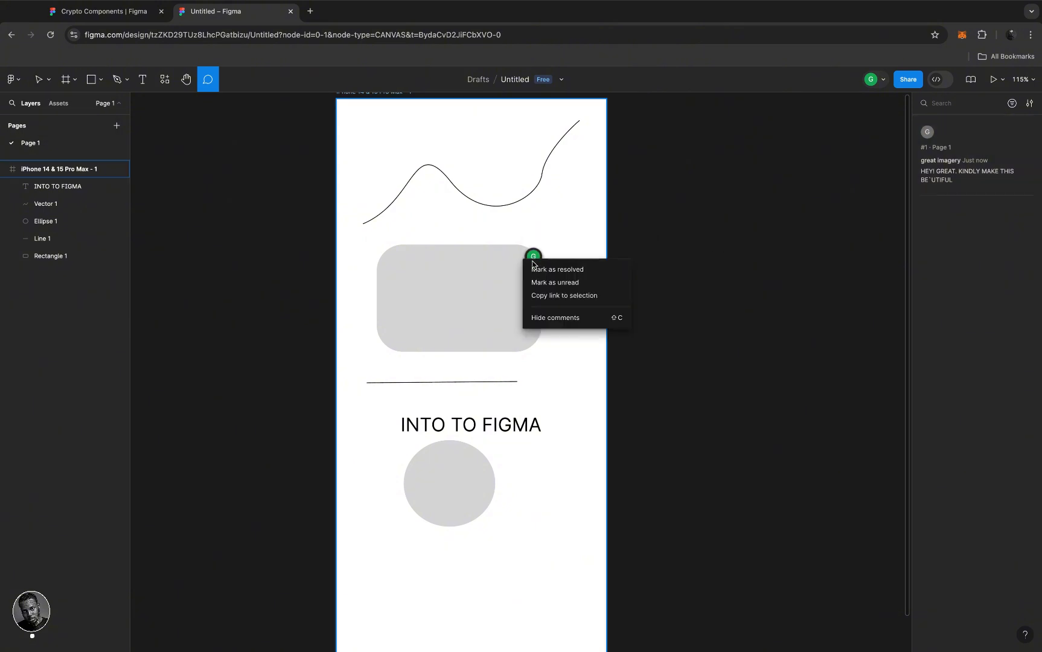
click(565, 319)
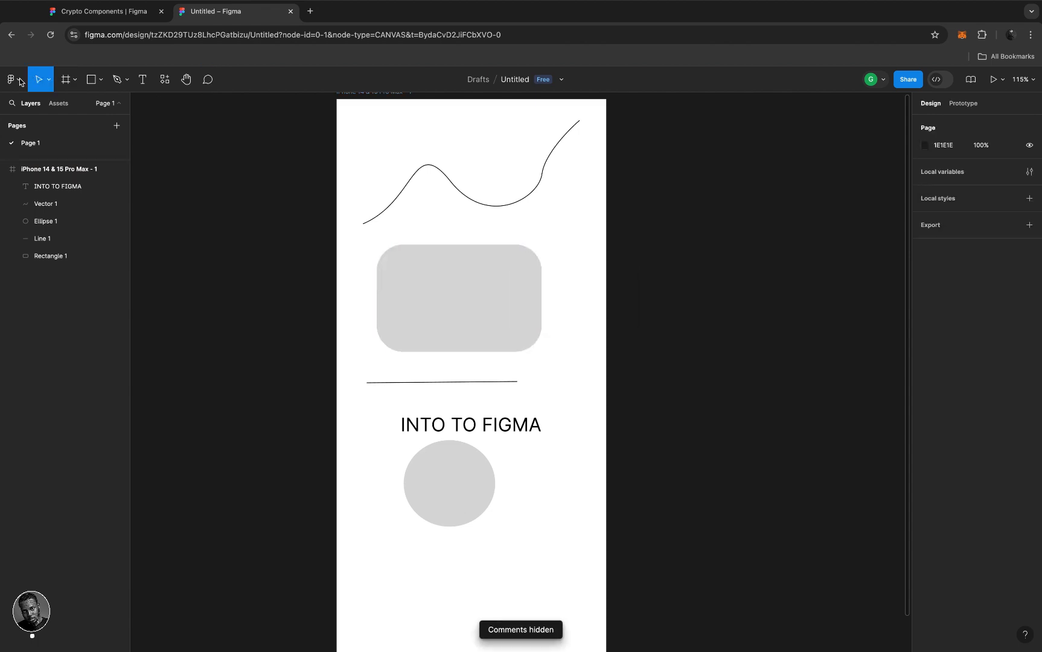
click(497, 300)
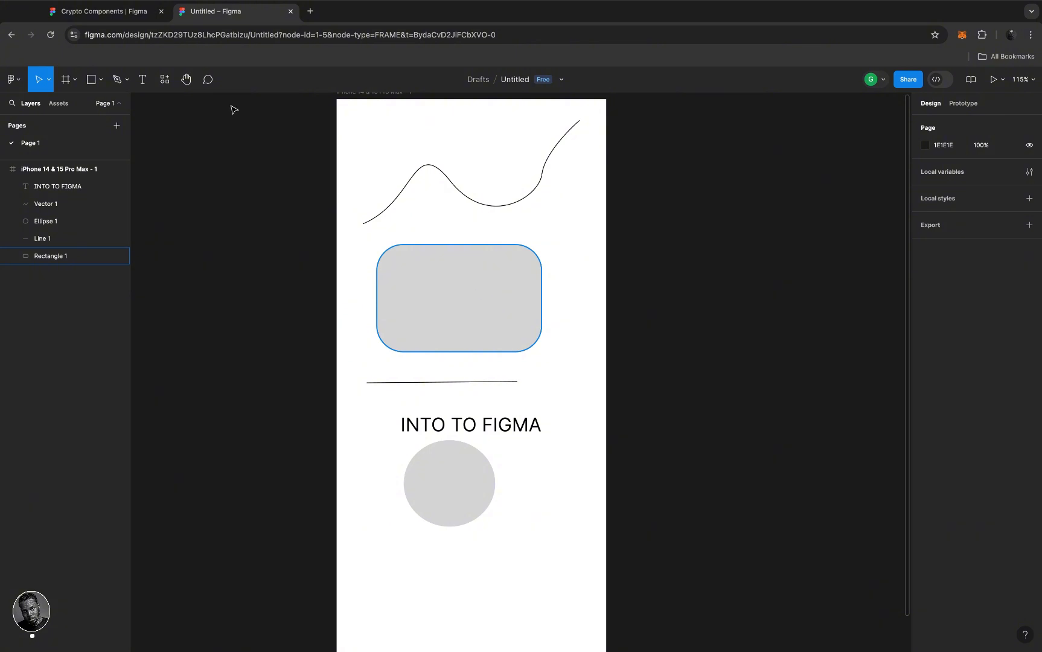
scroll(438, 229, up, 5)
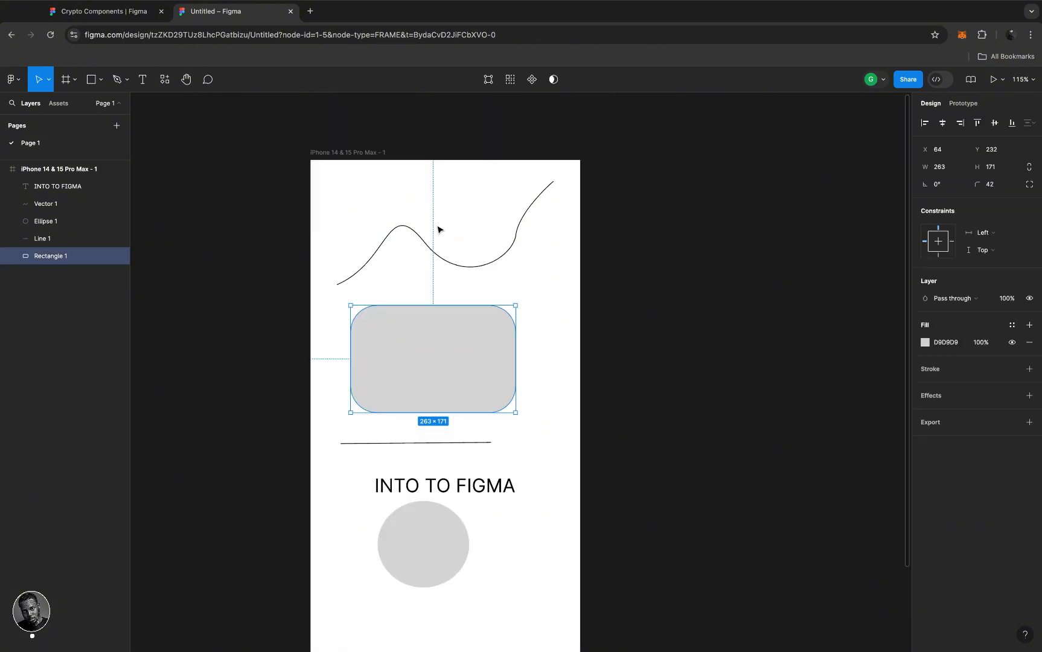
scroll(438, 230, down, 5)
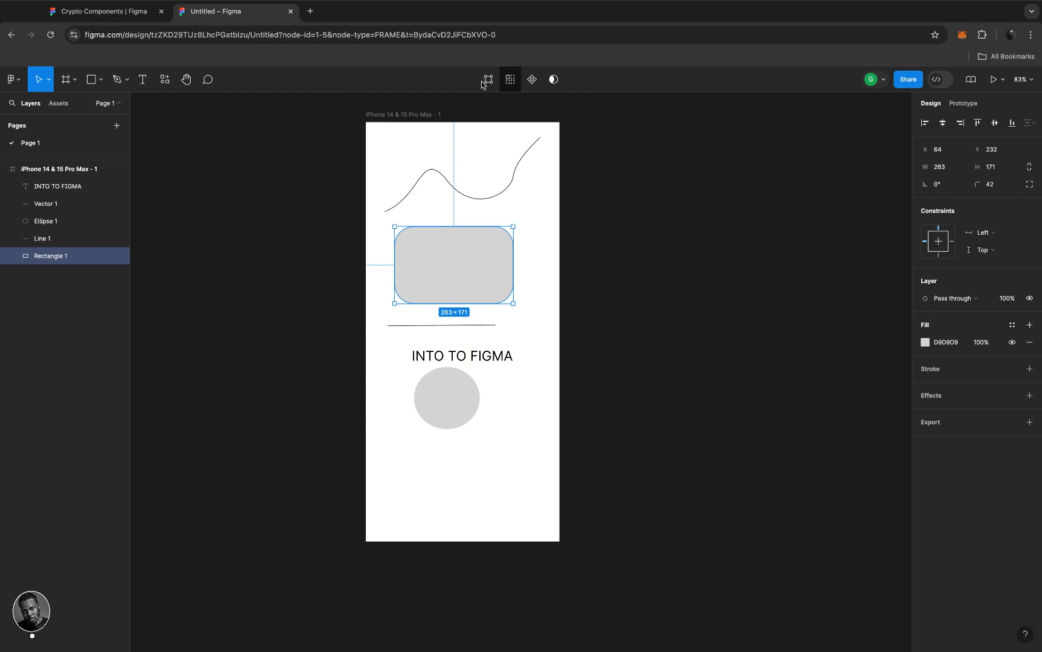
click(628, 170)
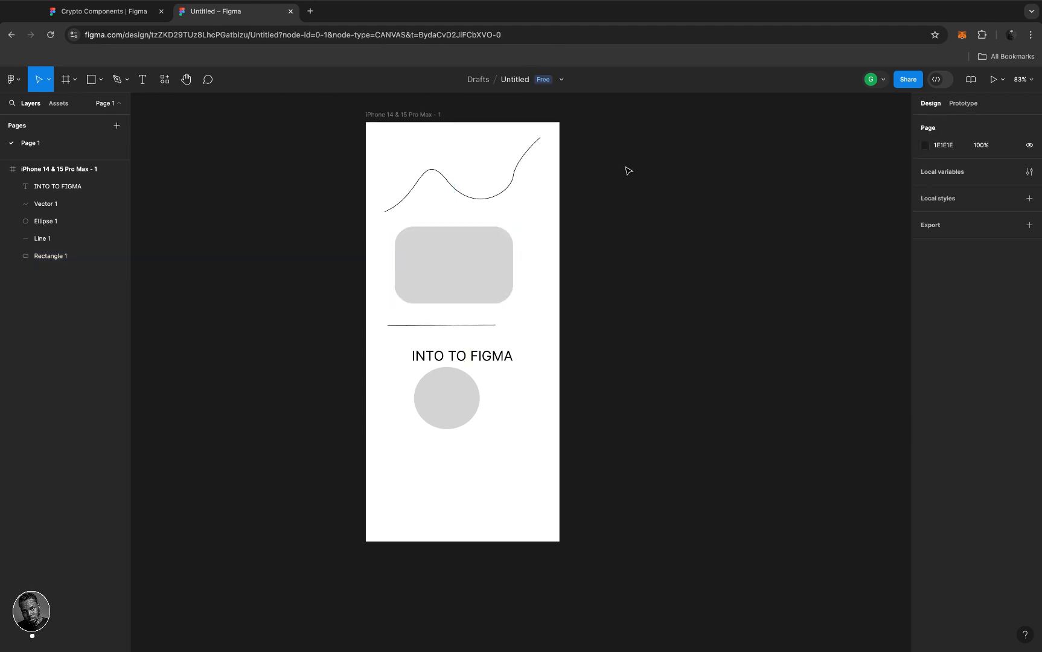
scroll(628, 171, up, 2)
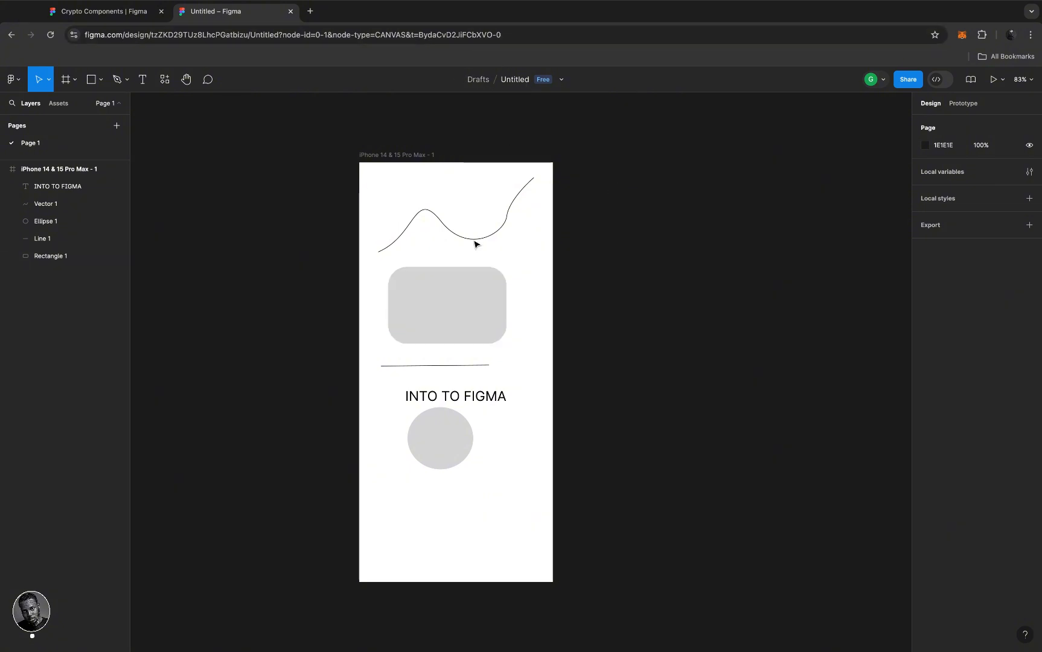
click(457, 303)
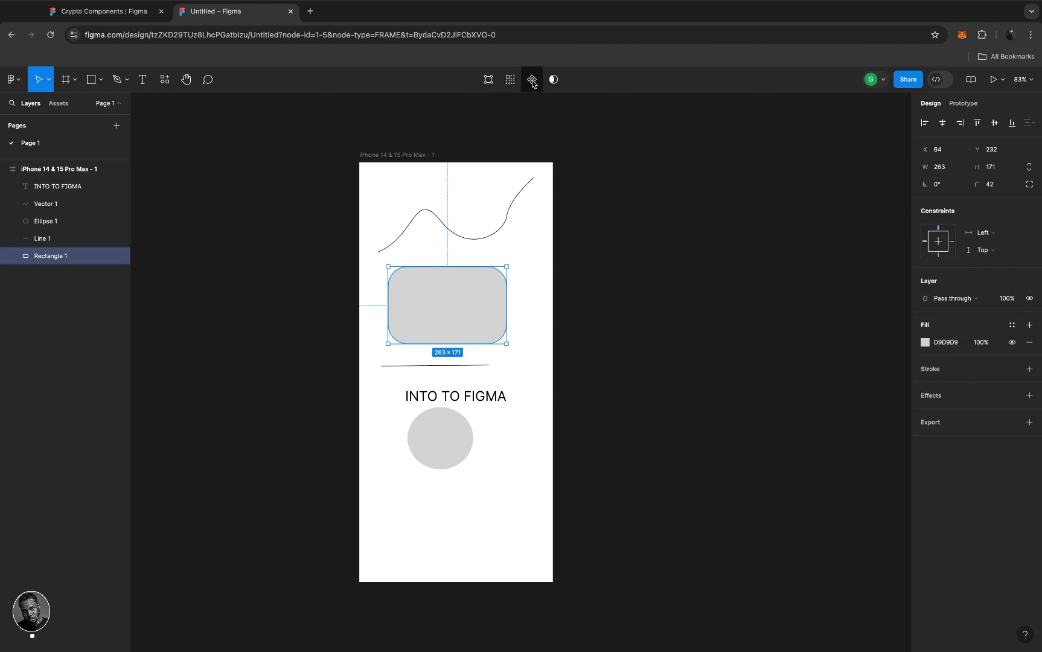
click(613, 192)
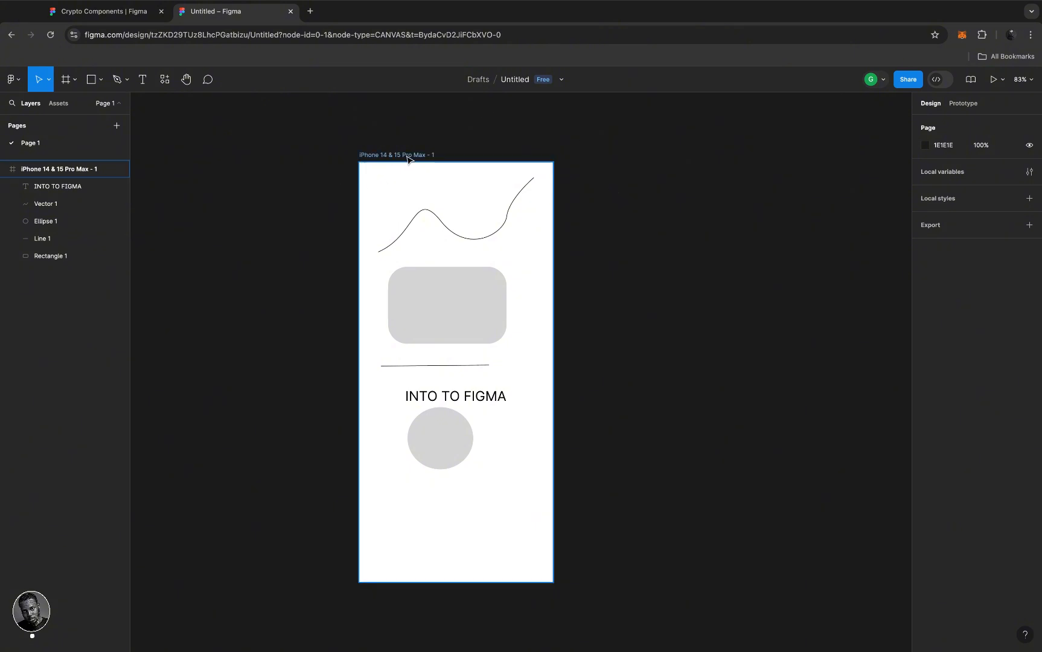
- Change the draft's name in the top bar from 'Untitled' to 'UBER'
click(515, 81)
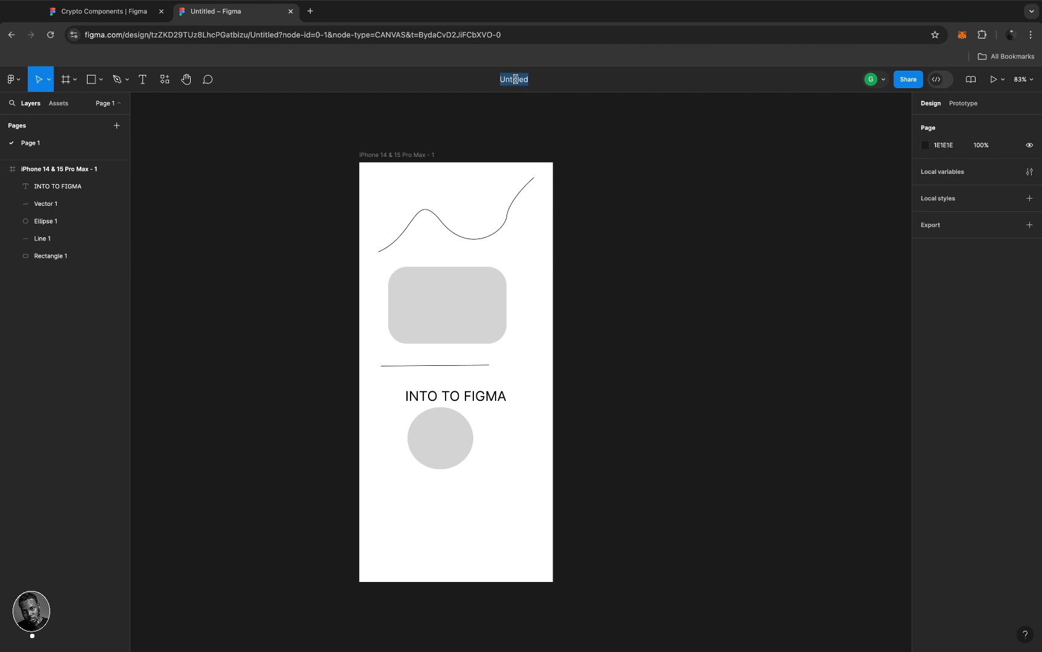
click(534, 119)
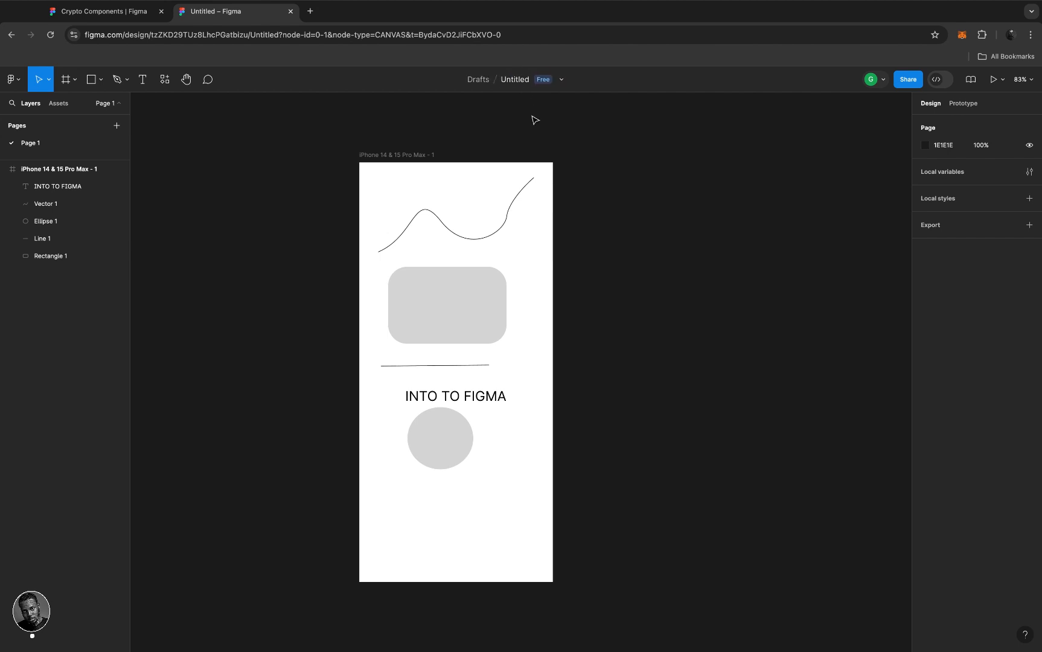
click(515, 81)
text(UBER)
click(578, 141)
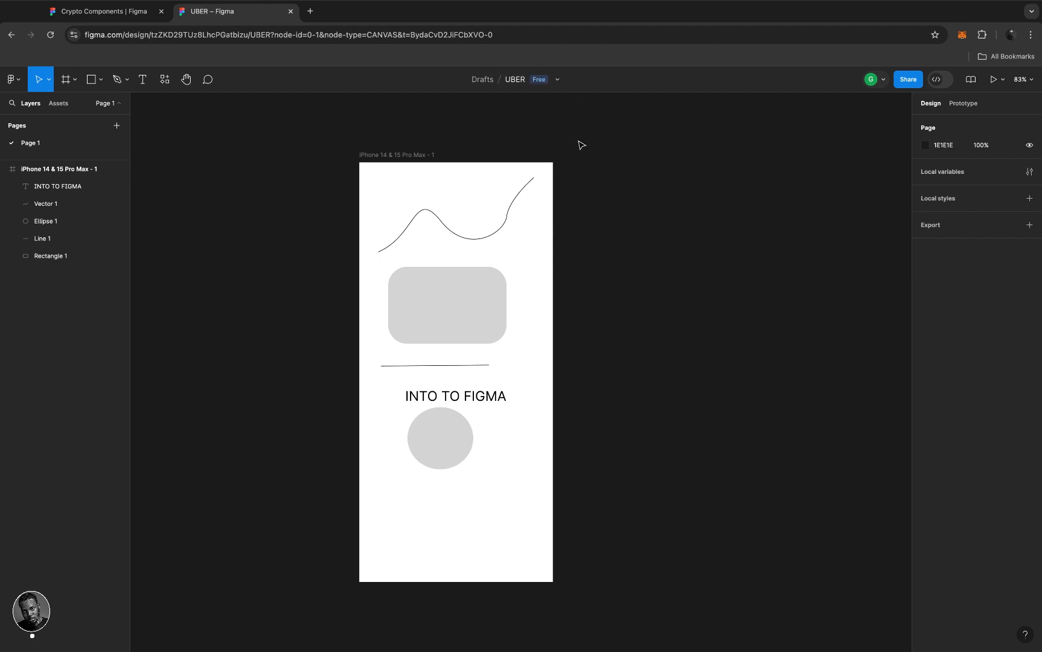
- Select Rectangle 1 and open its Fill colour picker
click(481, 305)
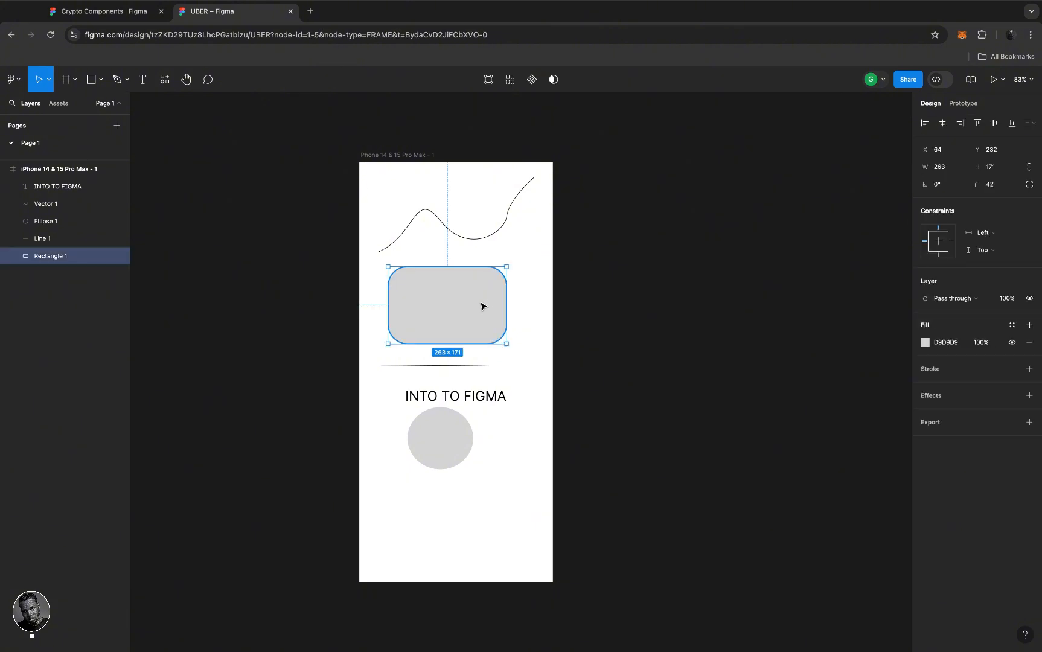
scroll(481, 306, left, 1)
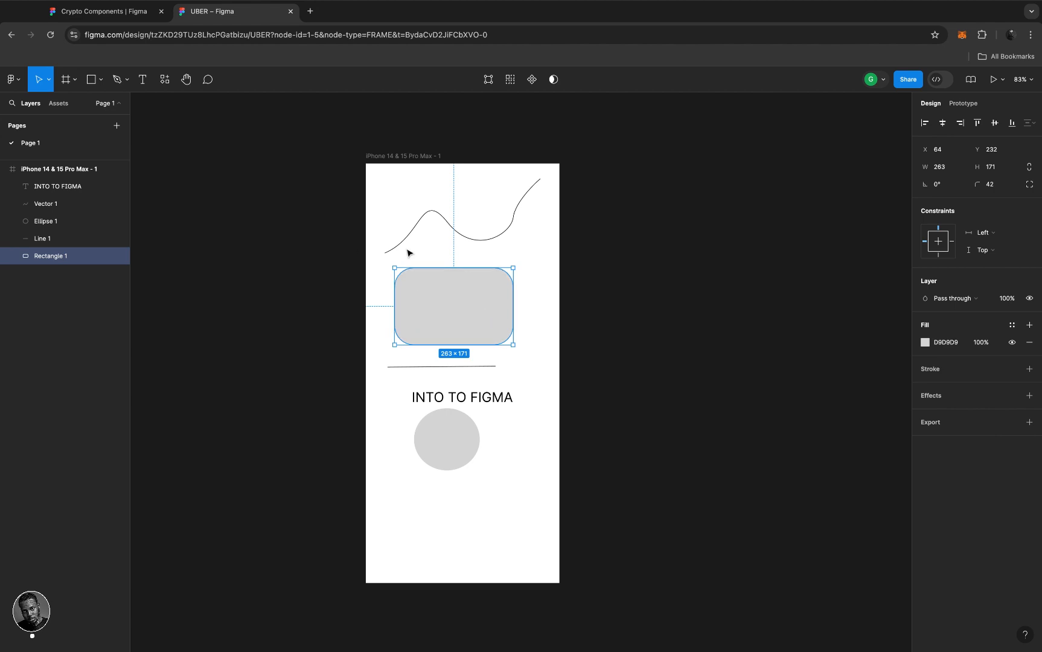
click(628, 282)
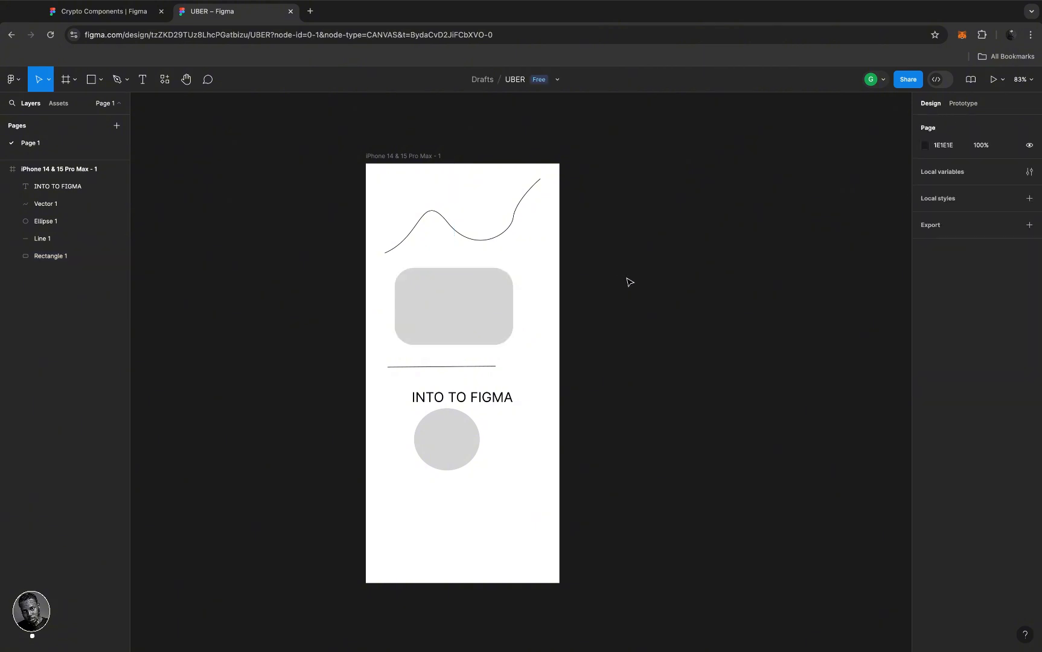
click(486, 298)
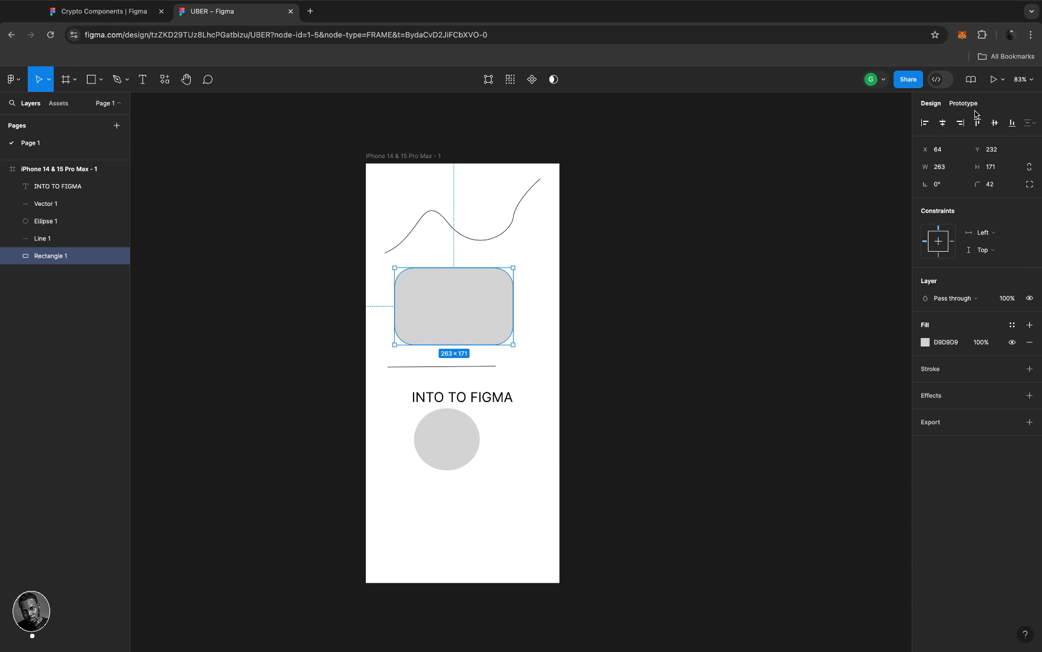
click(925, 342)
- Set the rectangle's fill to bright red FF1B1B and switch it to a linear gradient
drag(889, 399, 905, 378)
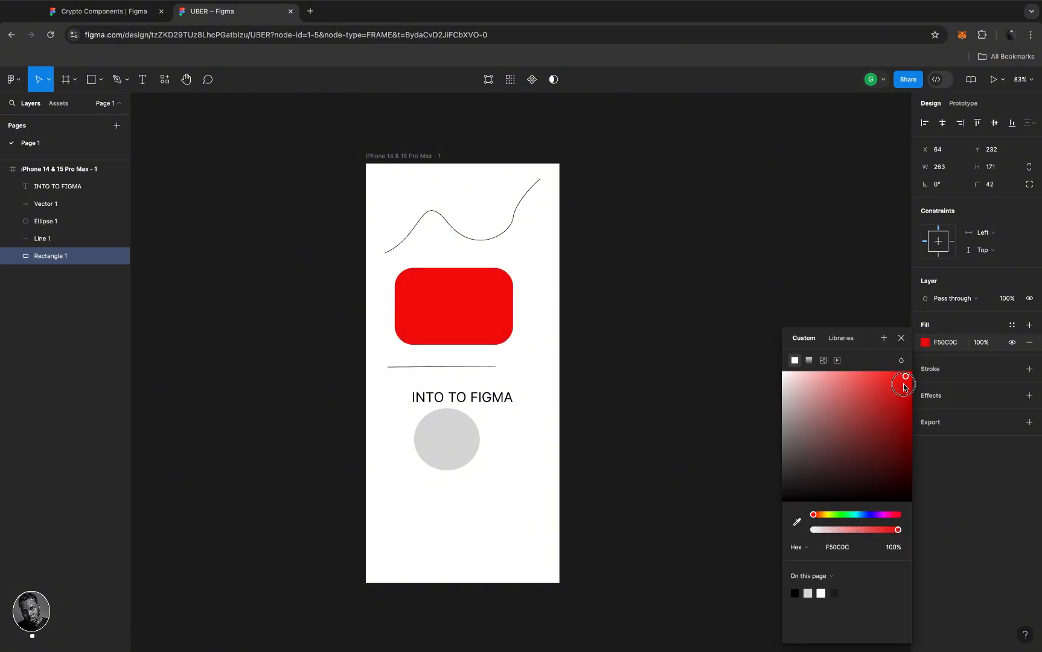
click(895, 459)
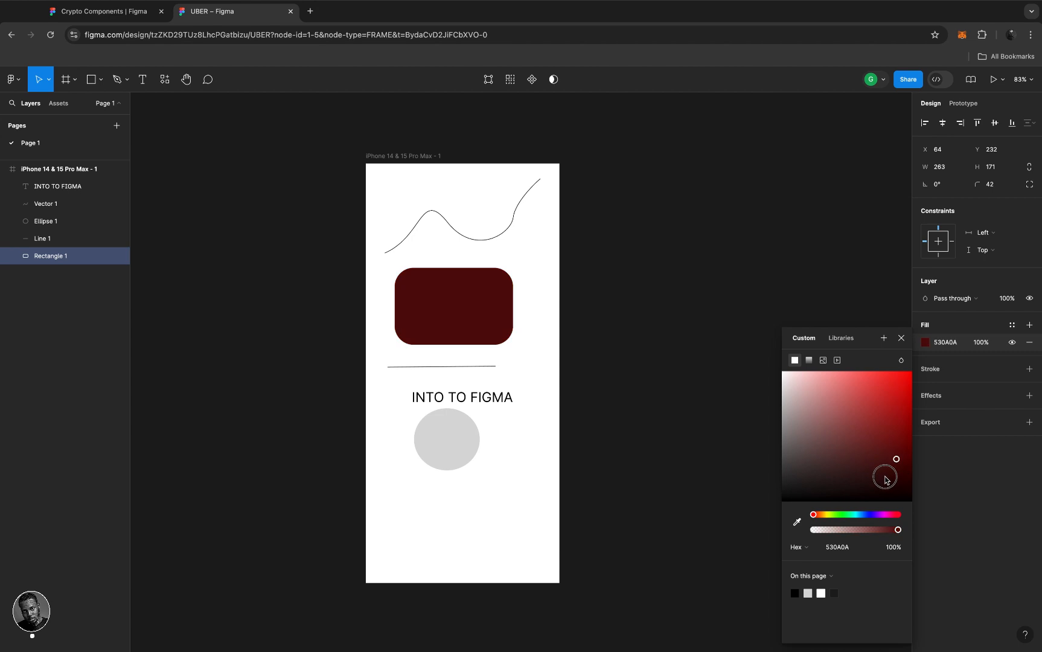
click(852, 444)
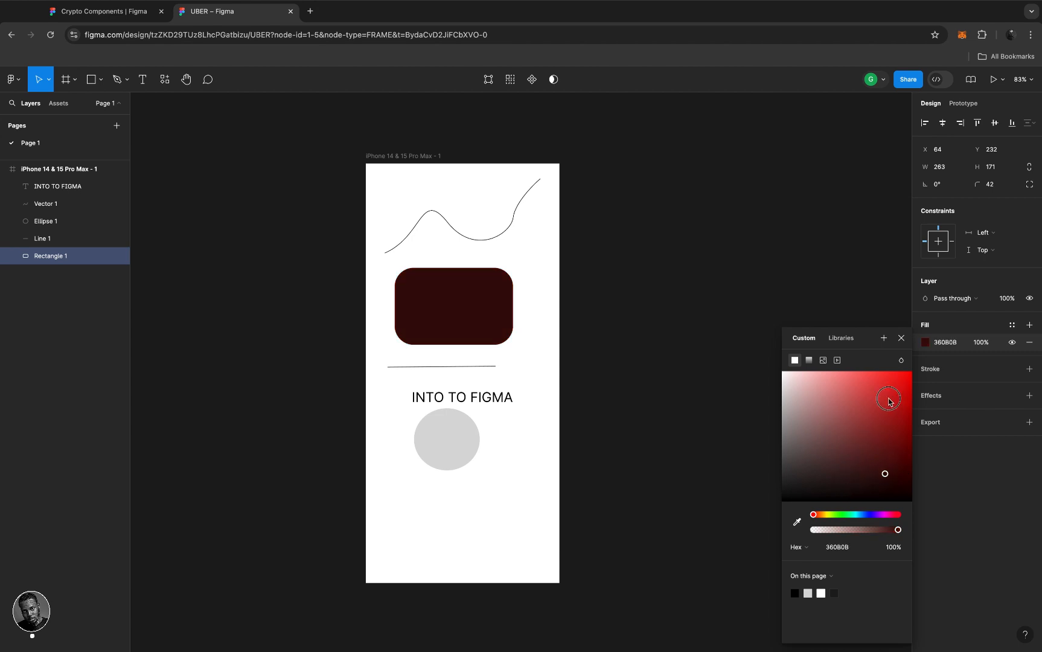
click(898, 374)
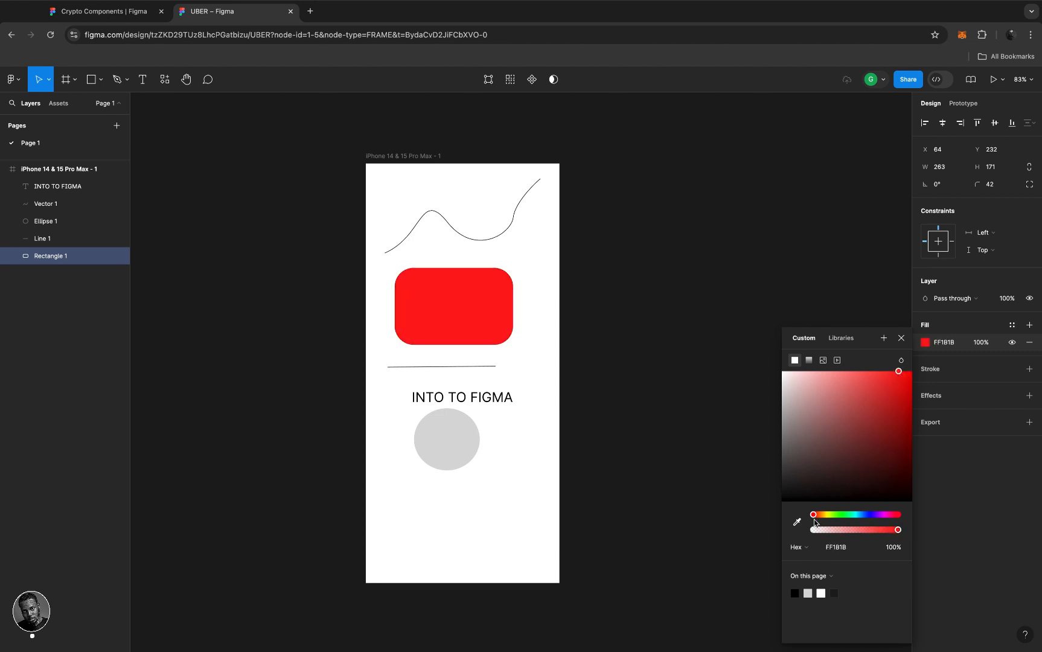
click(809, 361)
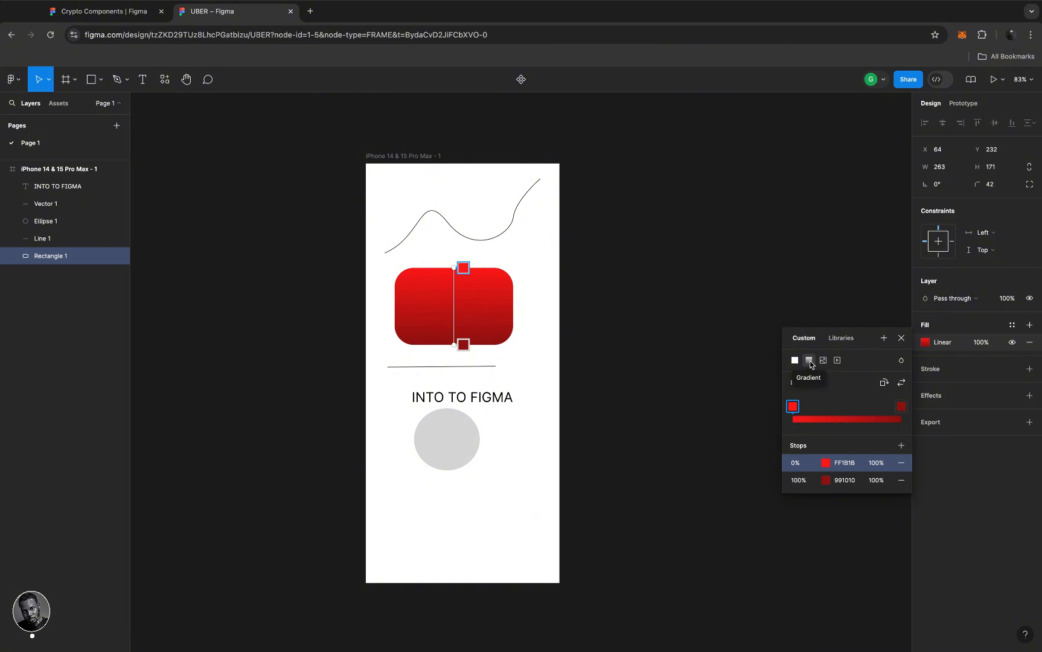
- Recolour the gradient stops: end stop lime DDFF0C, start stop dark green 2A3D20
click(901, 408)
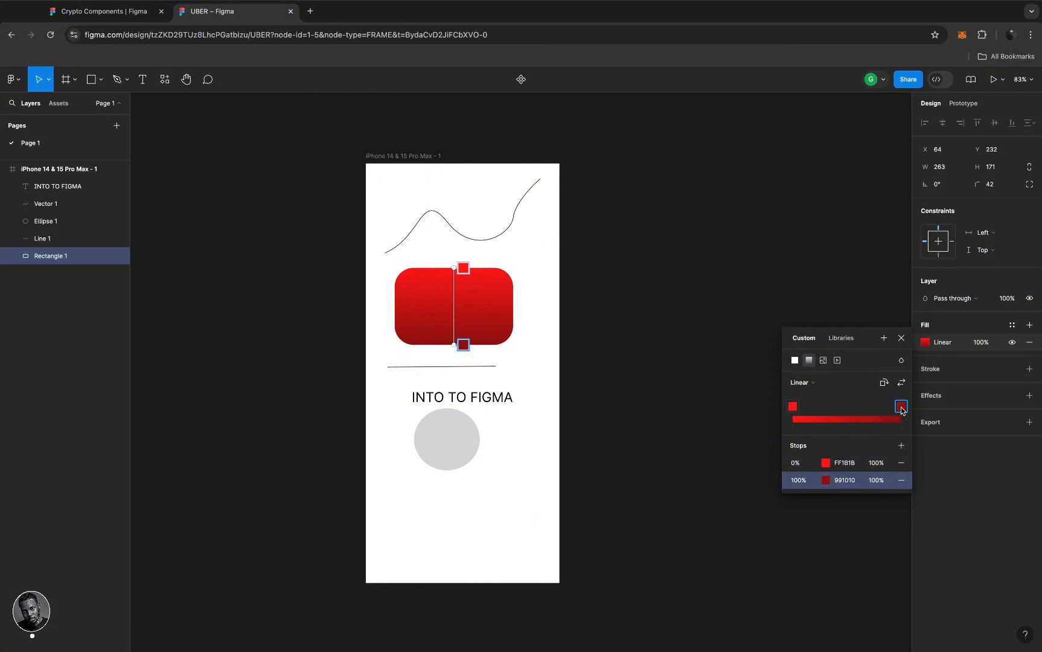
click(828, 481)
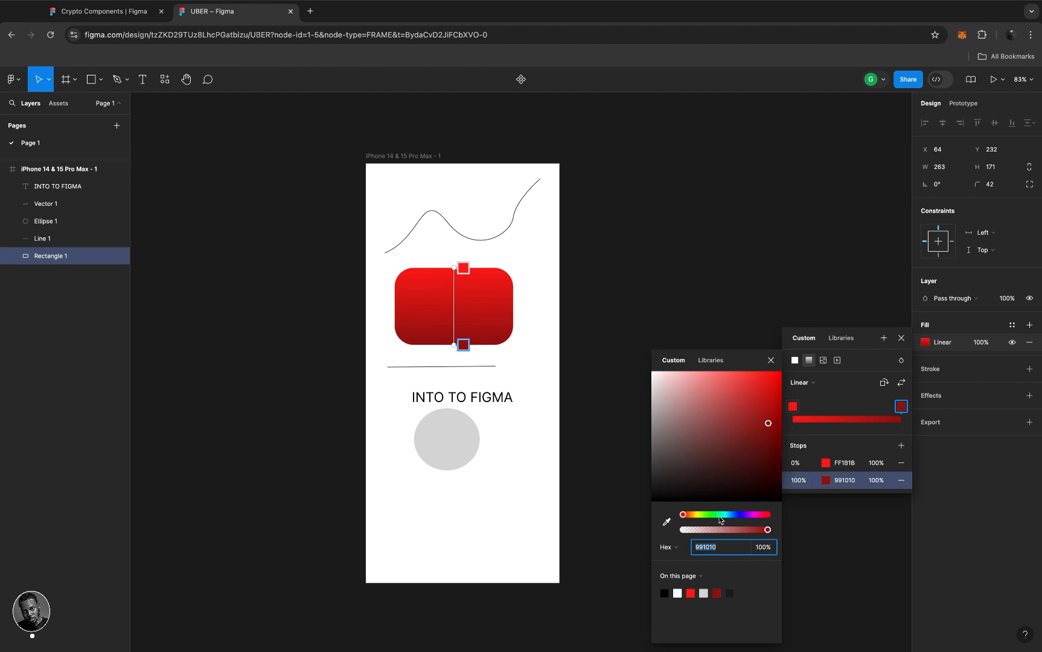
click(701, 515)
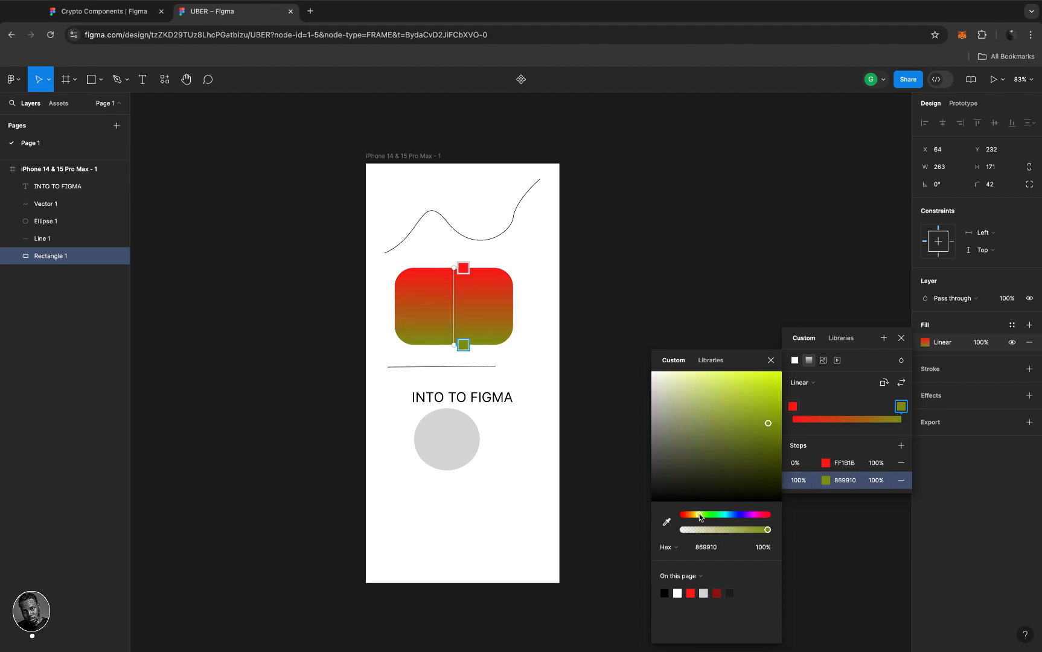
click(776, 372)
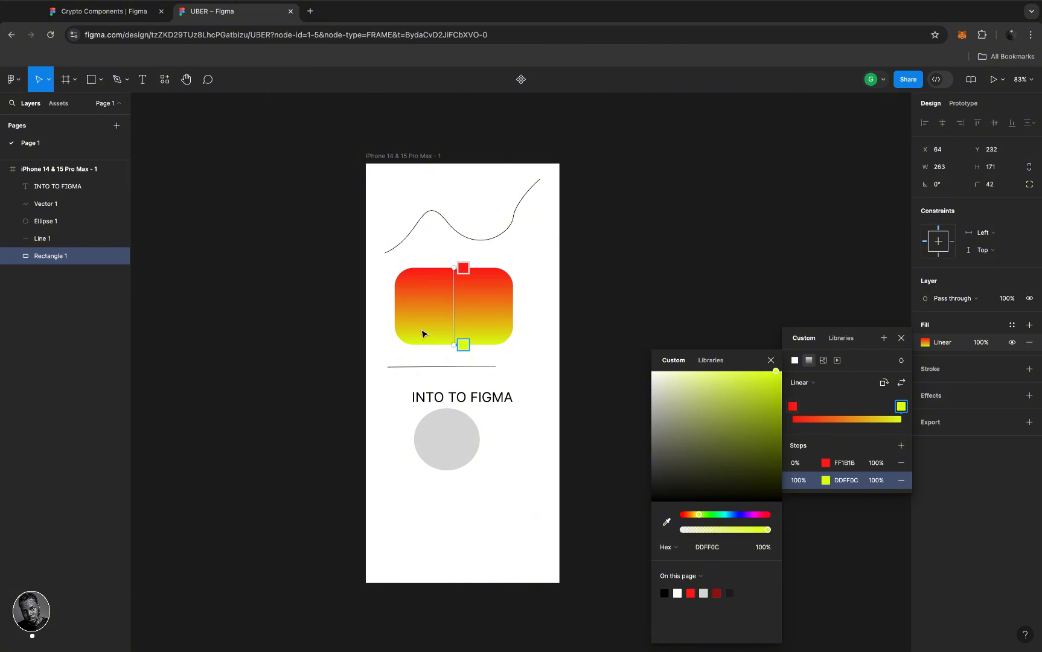
click(792, 407)
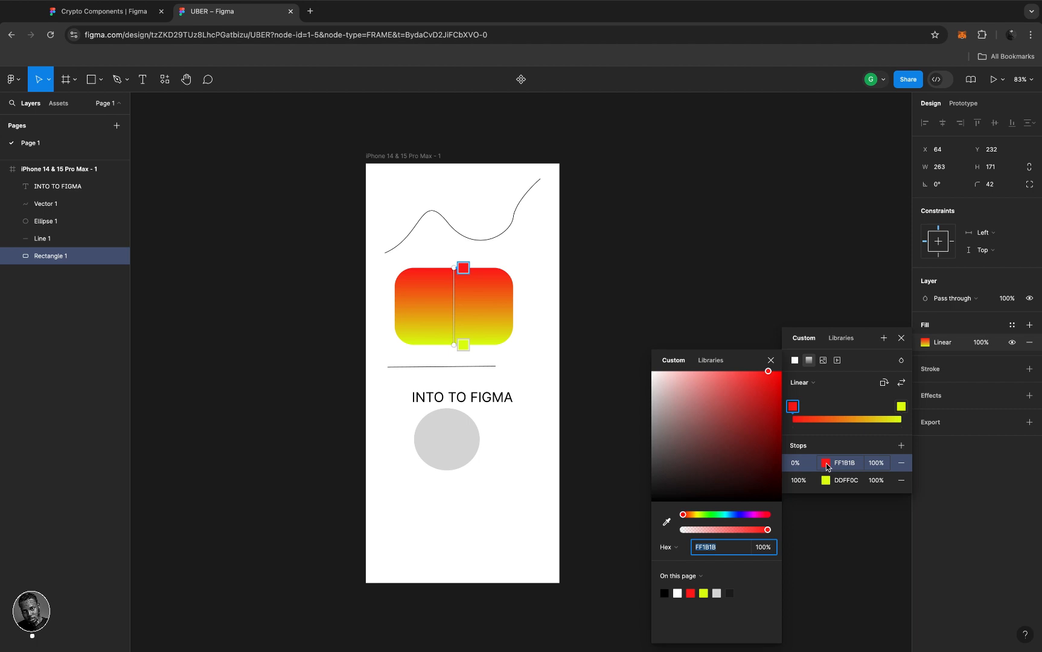
click(708, 514)
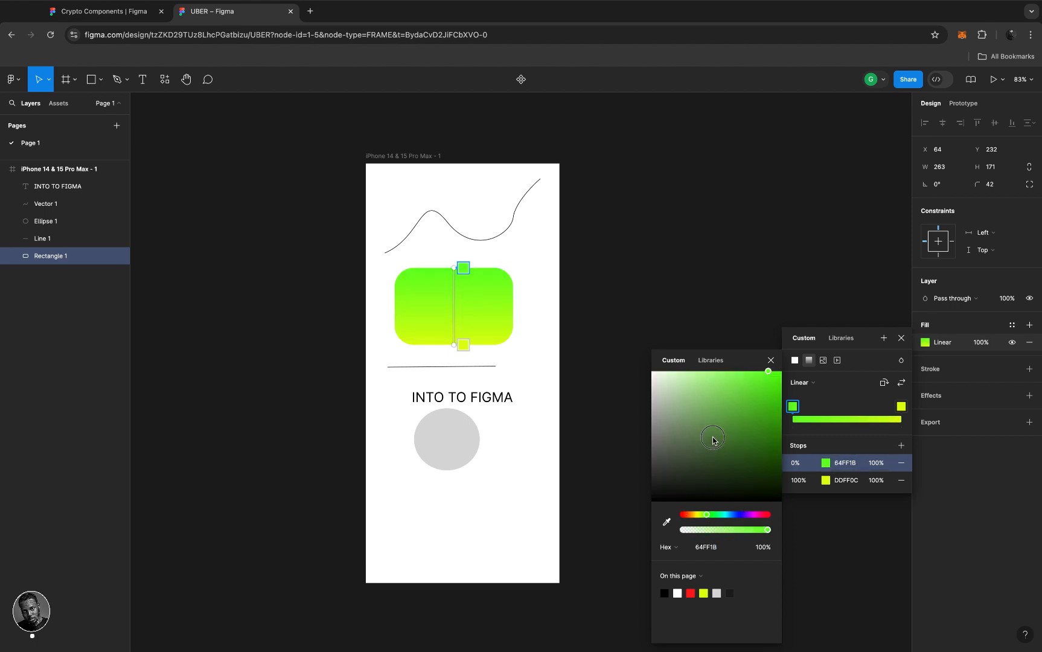
click(713, 457)
click(713, 470)
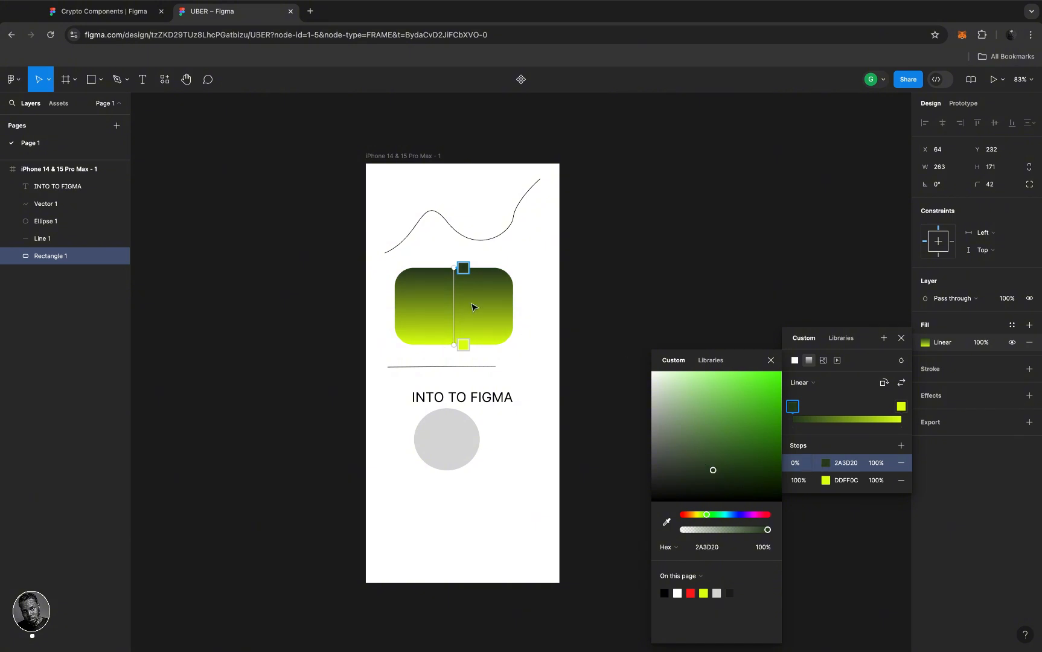
- Move the lime stop to 80% and angle the gradient diagonally across the rectangle
drag(503, 341, 510, 329)
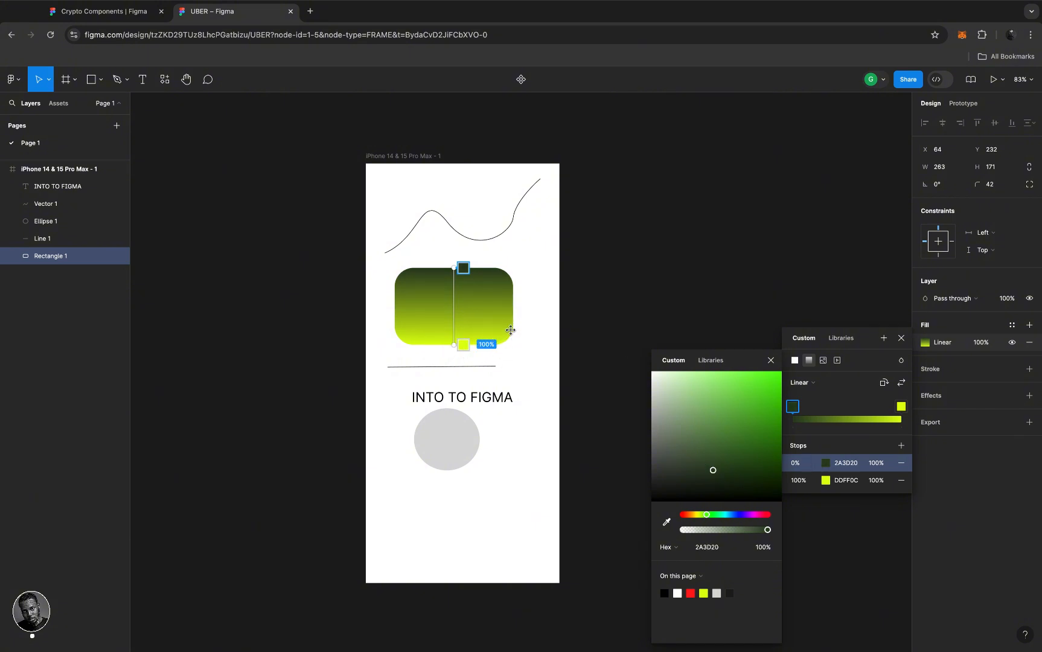
click(770, 361)
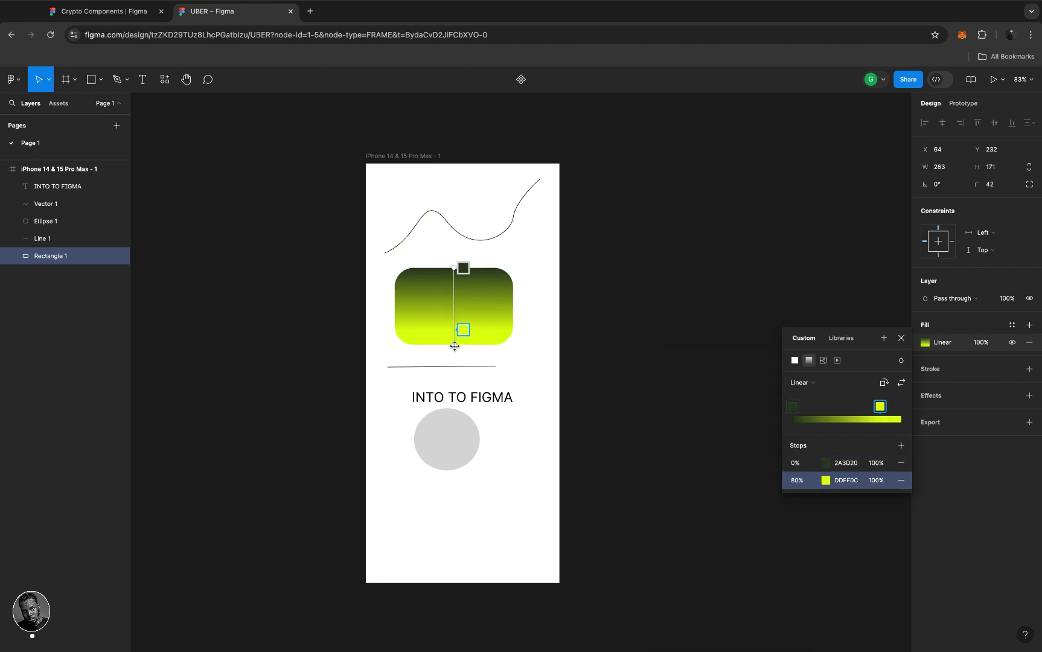
drag(455, 346, 521, 341)
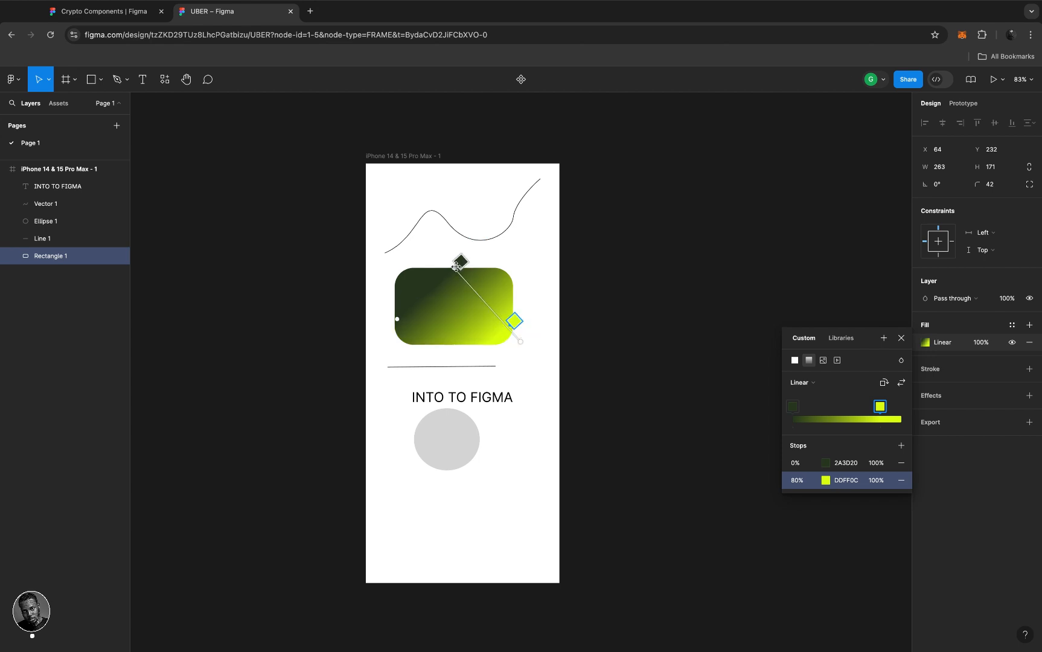
drag(456, 266, 430, 264)
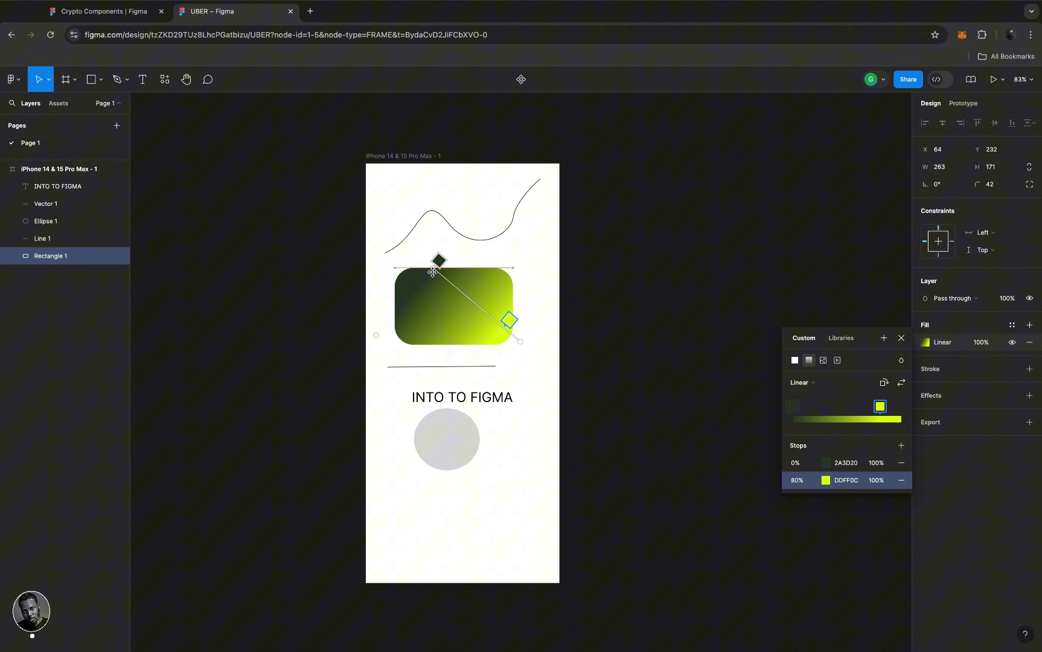
- Add a pink EA1F74 gradient stop at 34%, between the dark green and yellow-green stops
click(463, 295)
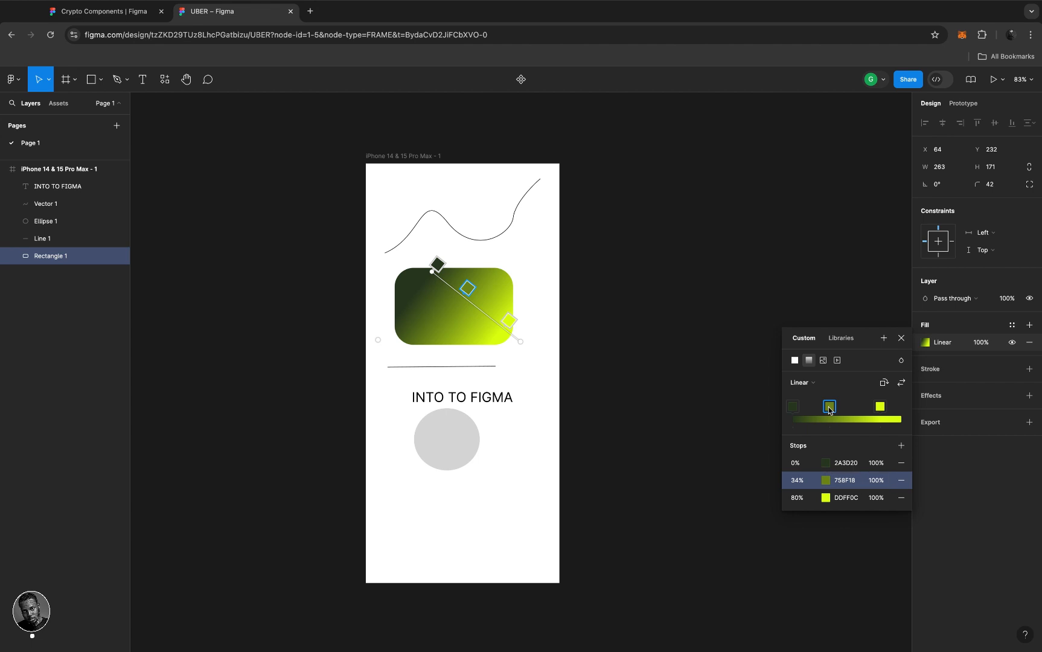
click(826, 482)
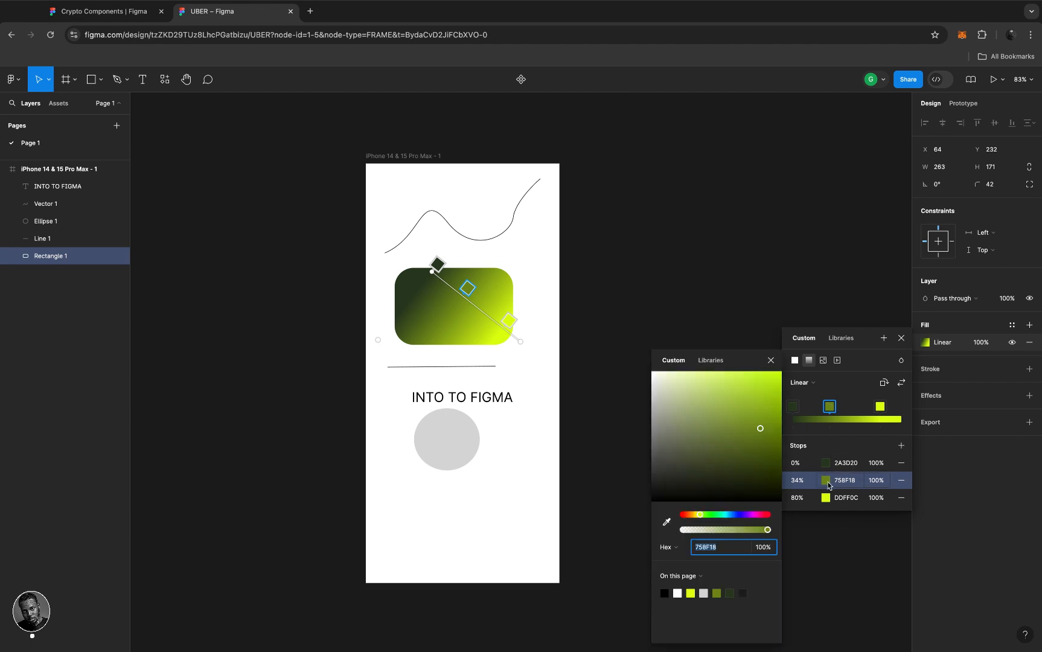
click(762, 515)
click(764, 383)
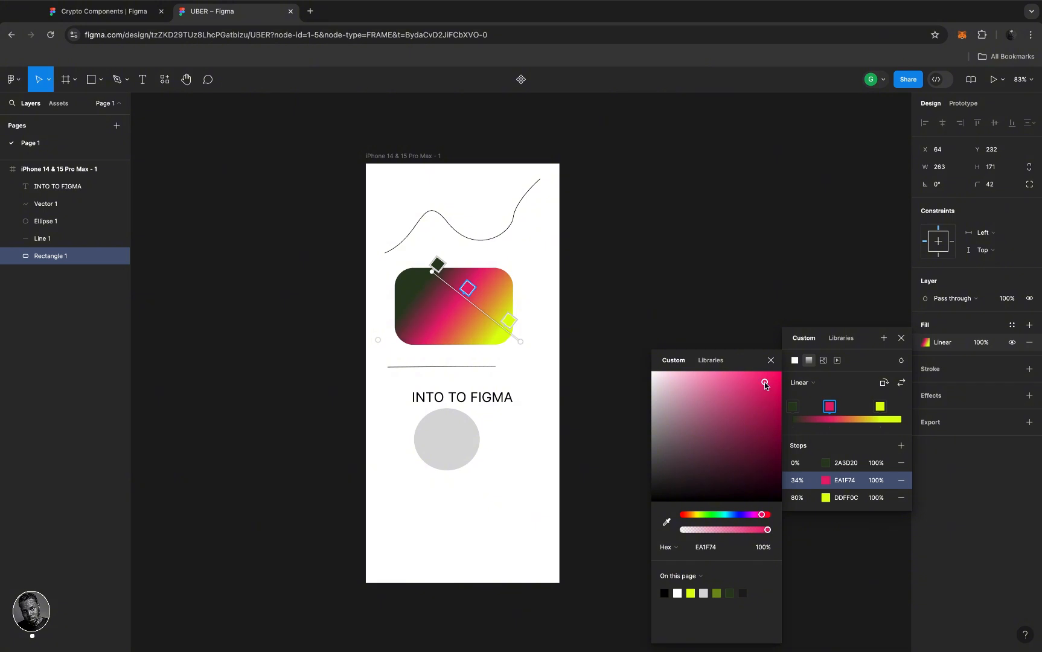
click(771, 361)
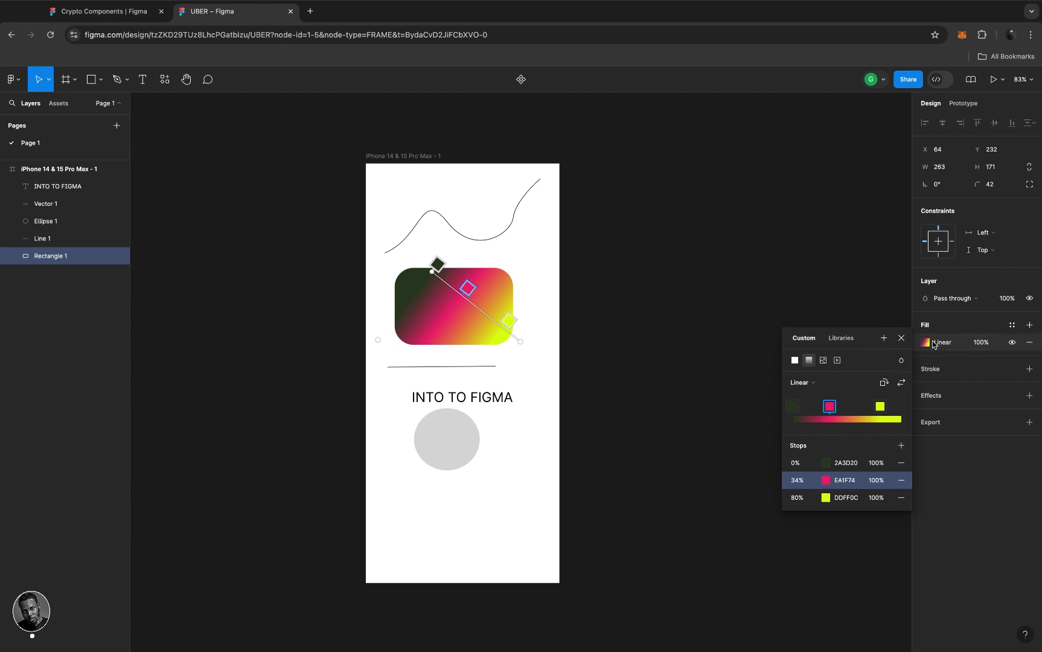
- Replace Rectangle 1's three-stop gradient with a solid 52FF00 bright green fill at 100%
click(796, 362)
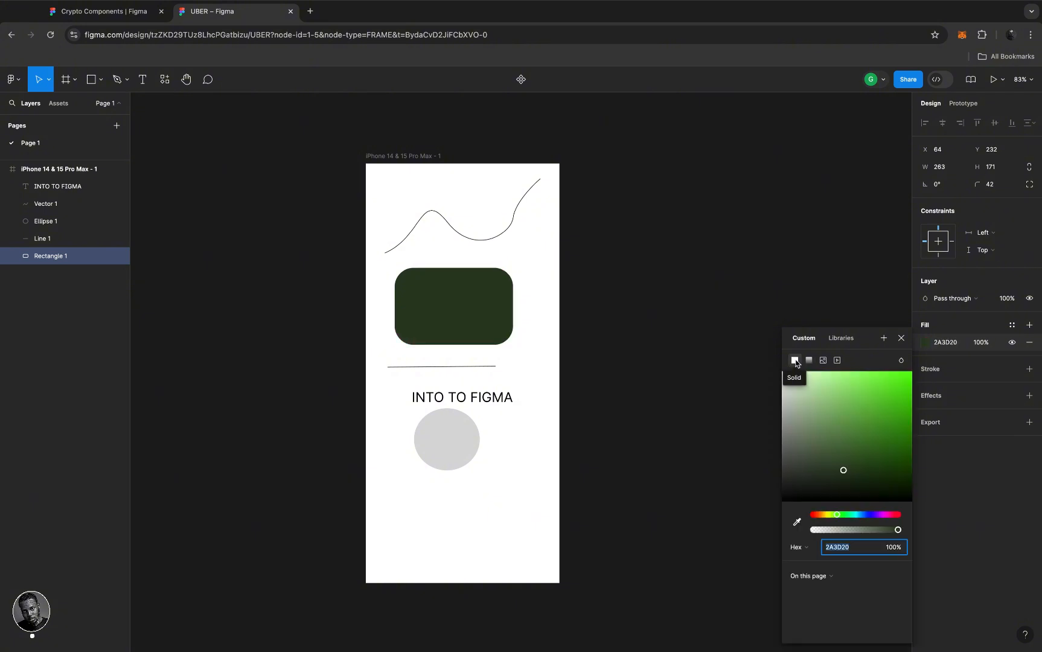
drag(857, 408, 911, 370)
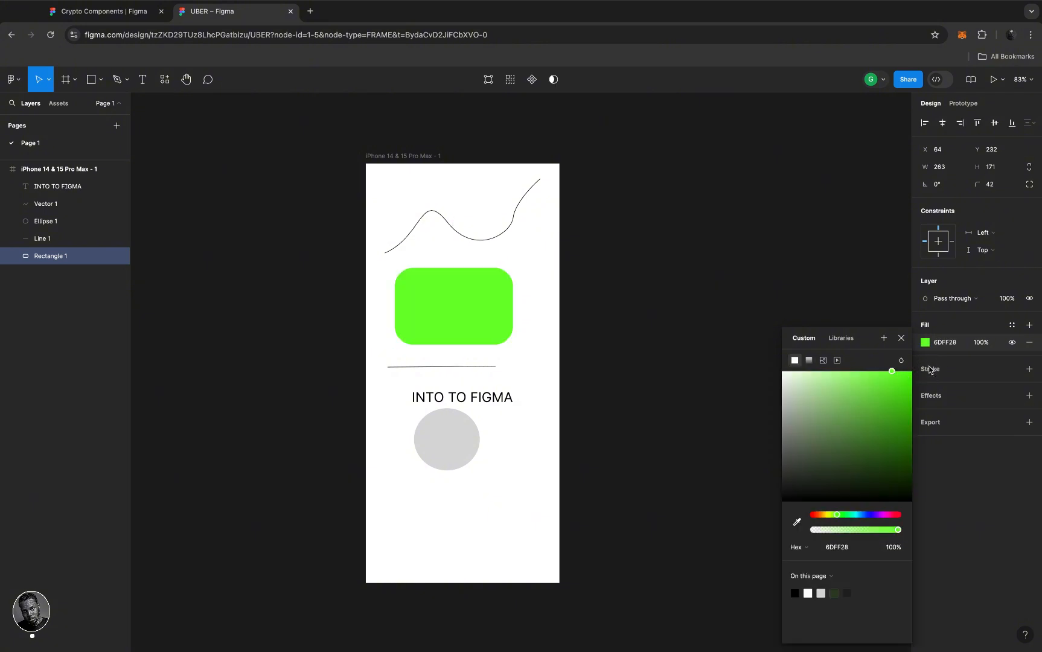
click(901, 339)
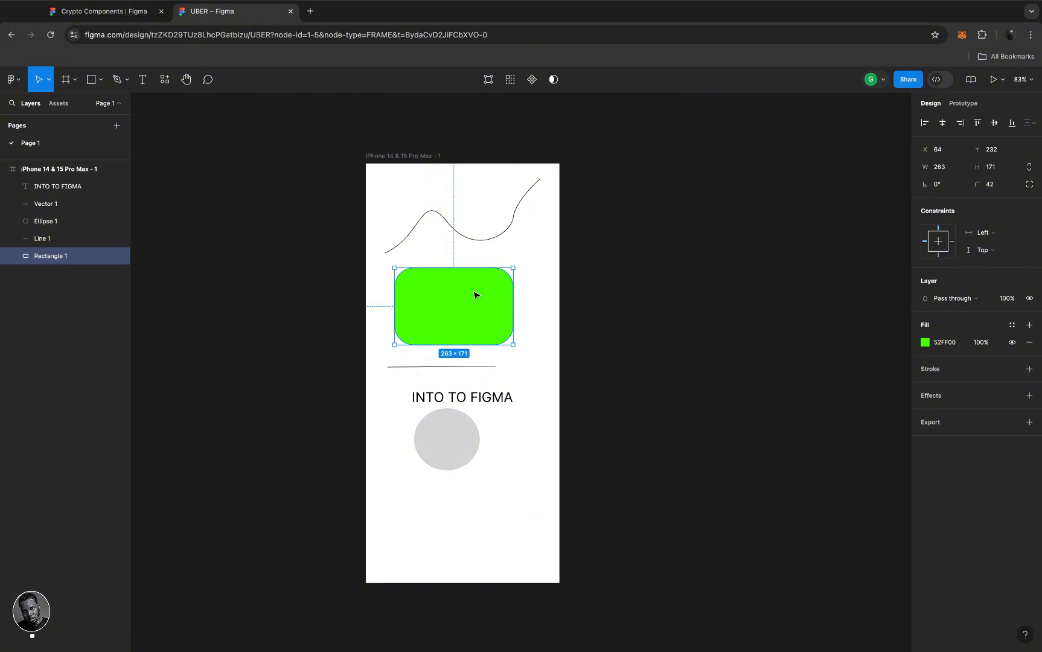
scroll(475, 296, up, 5)
scroll(476, 296, up, 5)
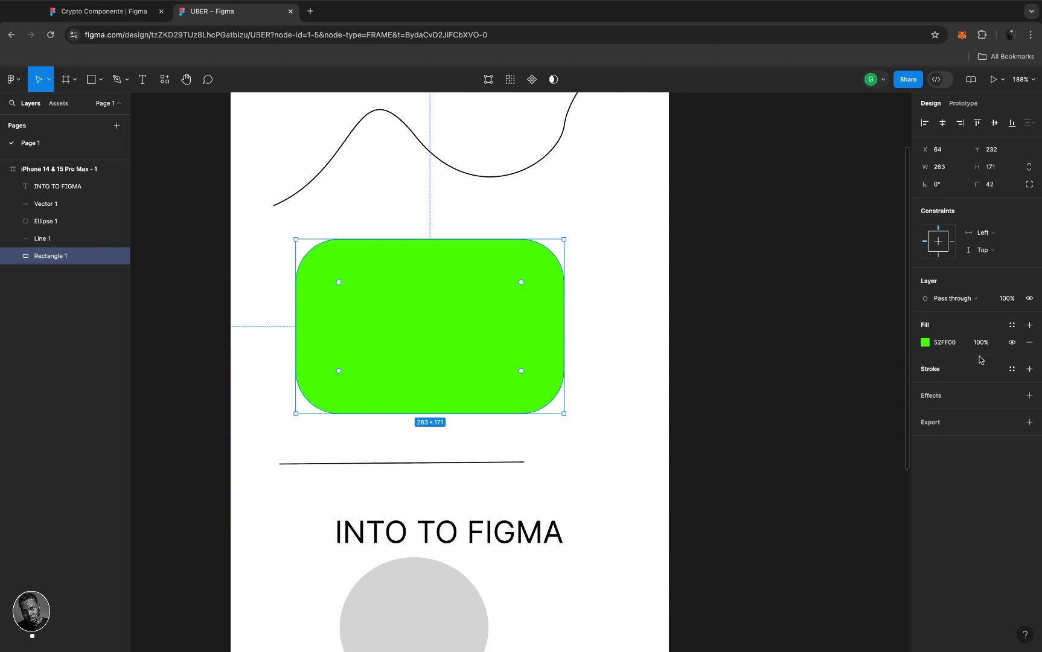
- Add a 1-weight stroke to Rectangle 1 and colour it yellow F3F800
click(930, 368)
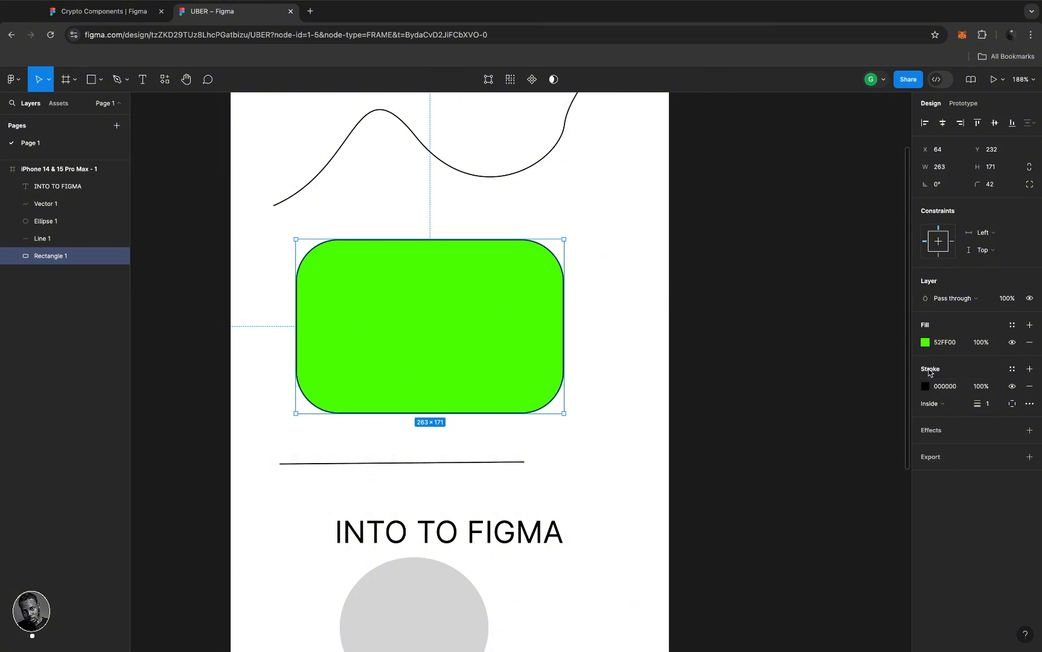
scroll(460, 240, up, 5)
scroll(460, 240, up, 2)
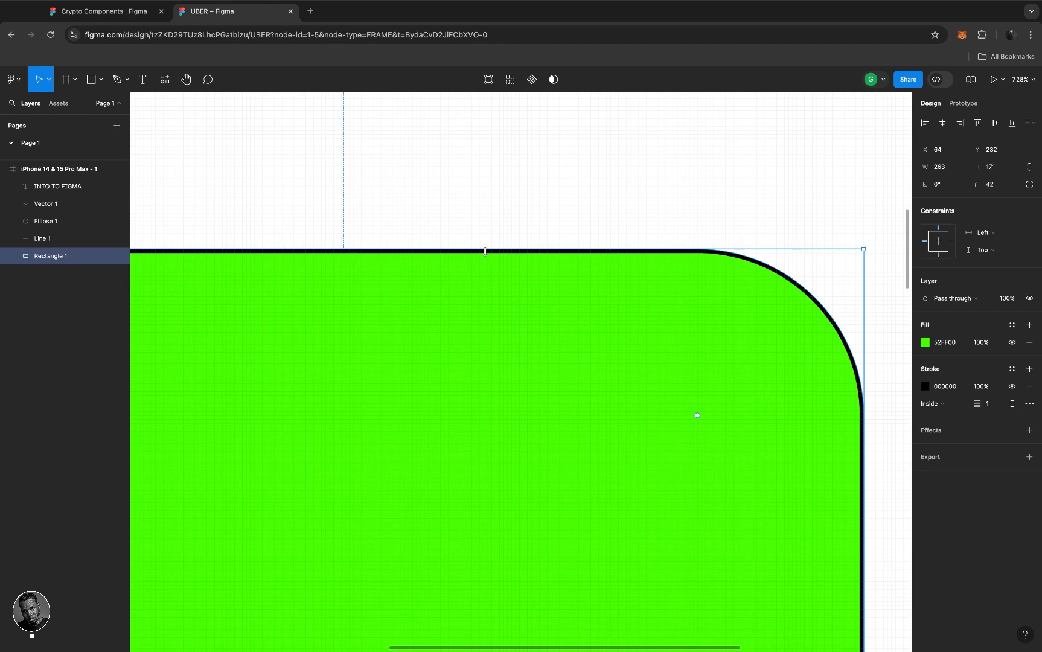
scroll(489, 253, down, 3)
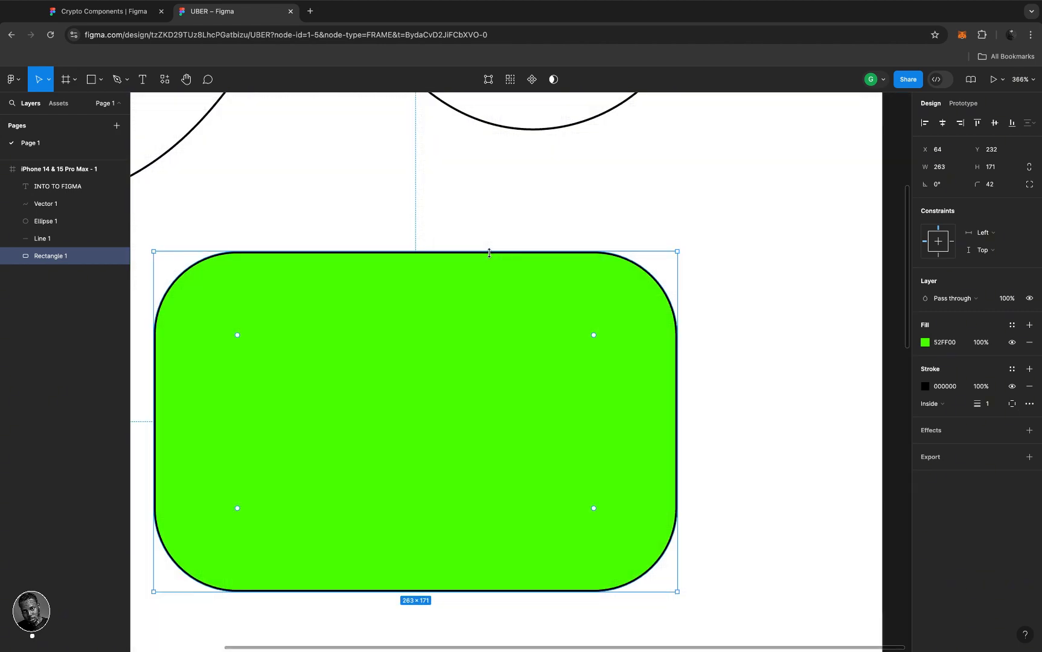
scroll(489, 253, down, 2)
scroll(489, 253, left, 1)
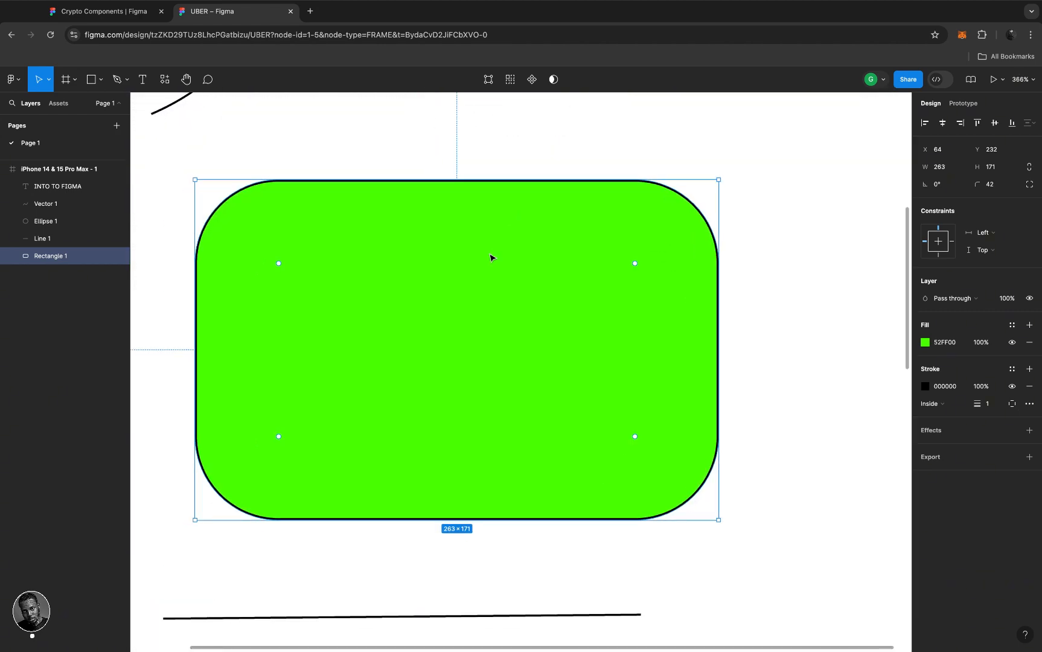
scroll(490, 257, down, 2)
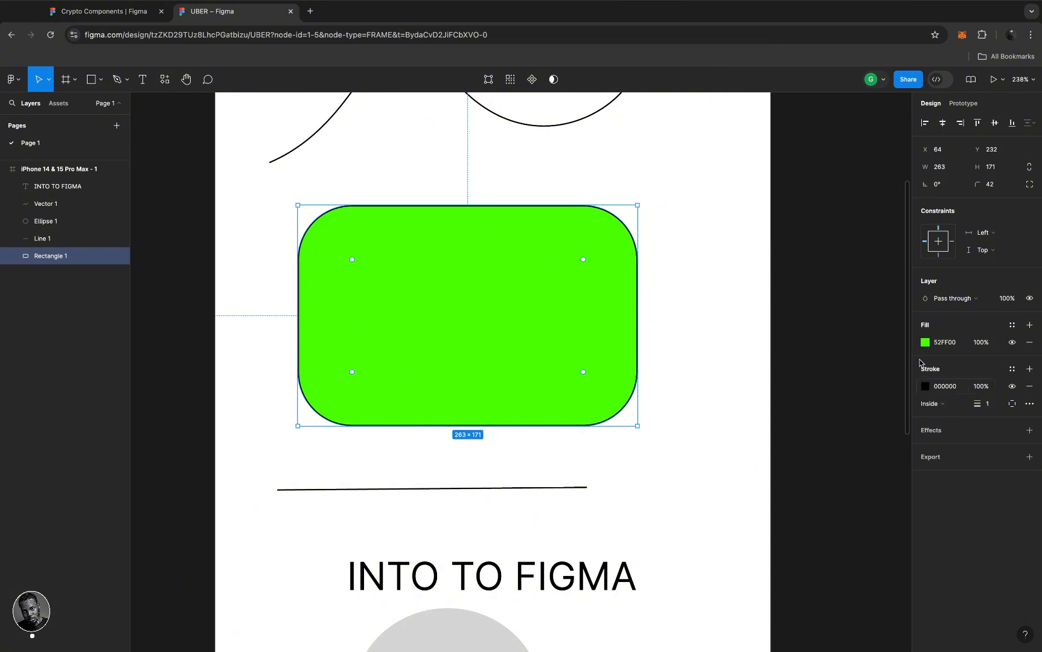
click(926, 387)
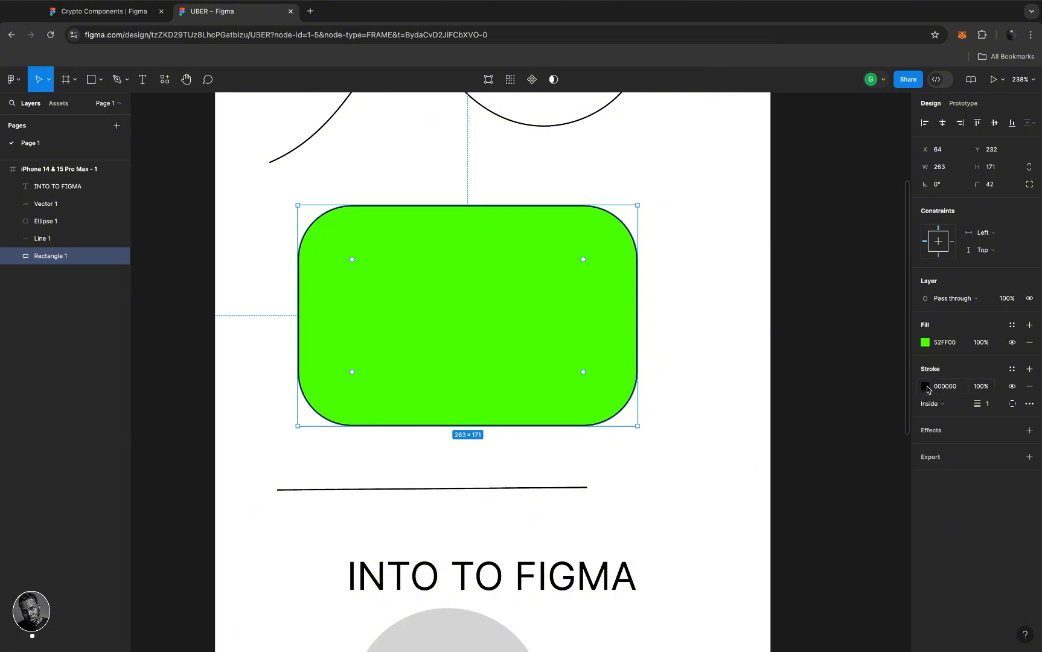
drag(892, 406, 920, 378)
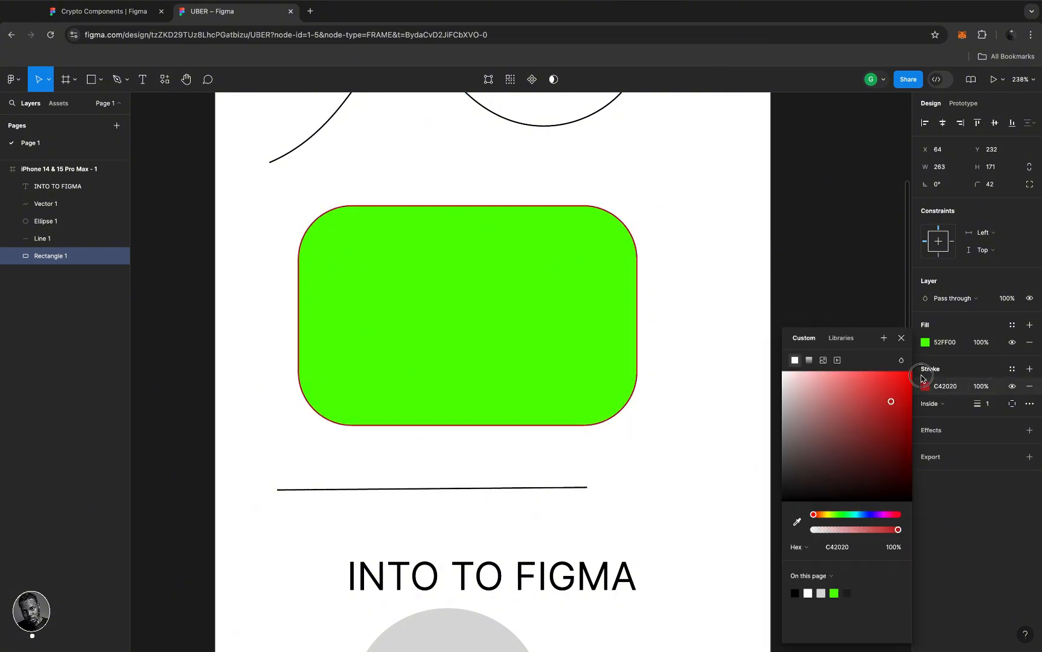
click(828, 516)
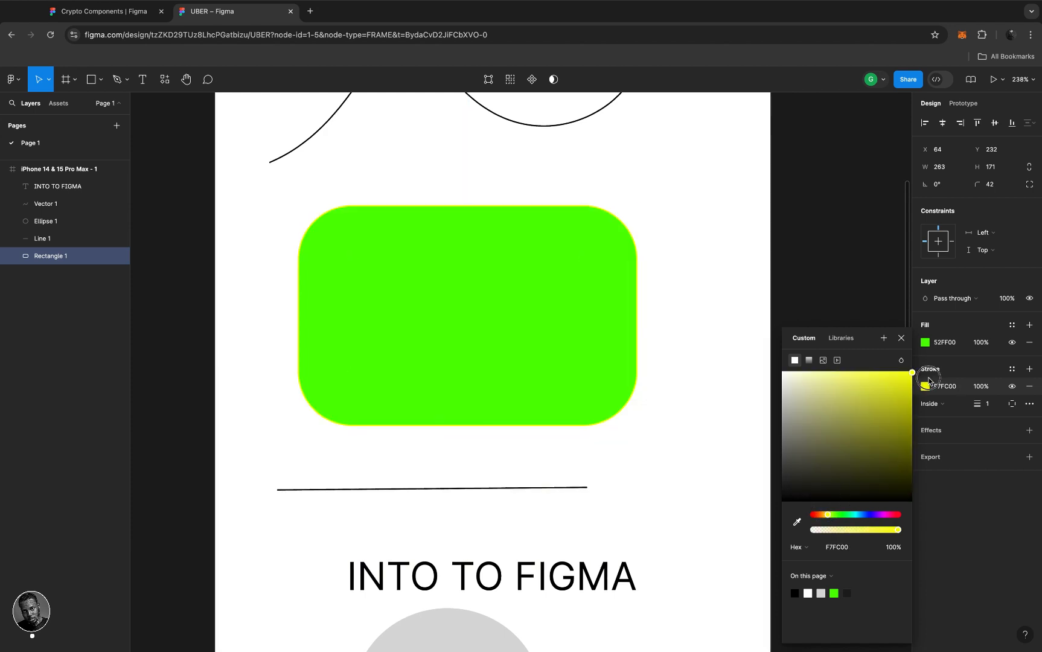
drag(928, 379, 928, 381)
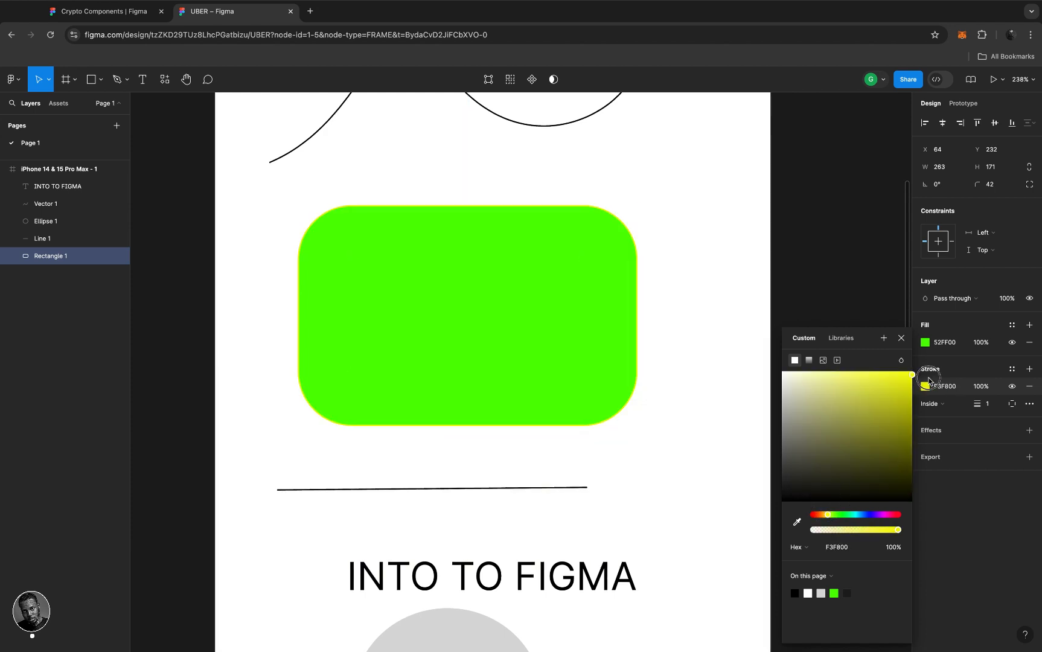
click(979, 371)
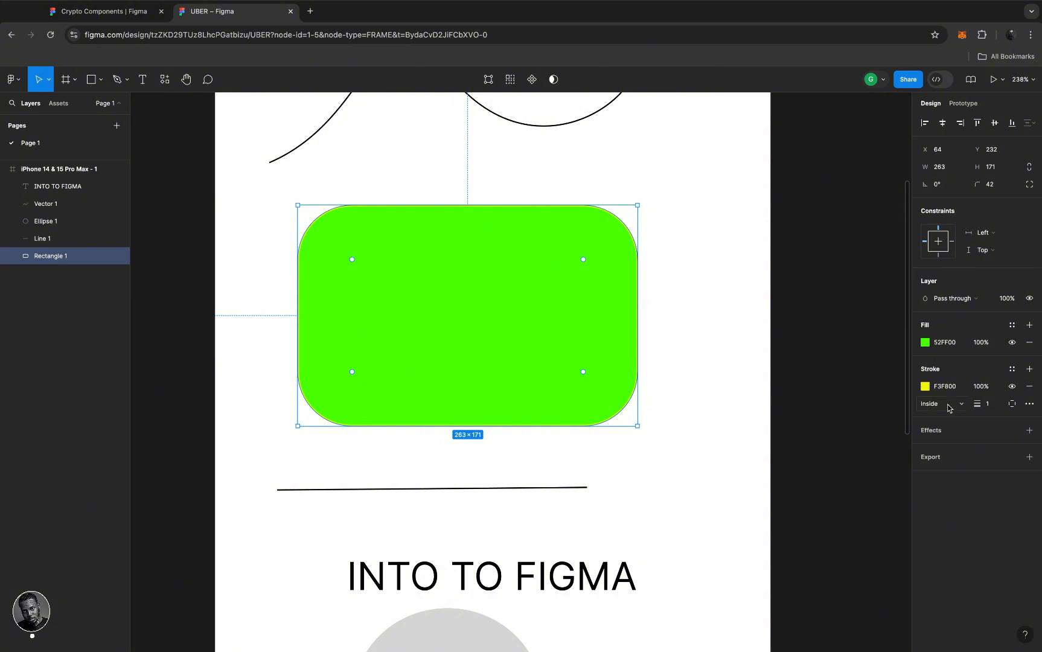
- Set the stroke position to Outside
click(961, 406)
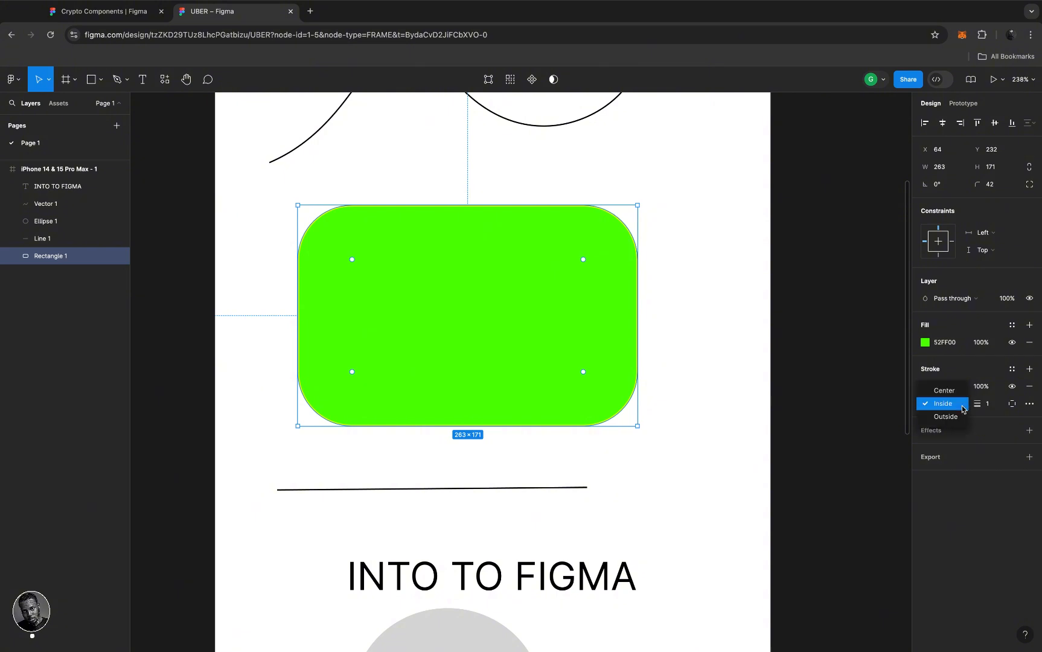
click(960, 416)
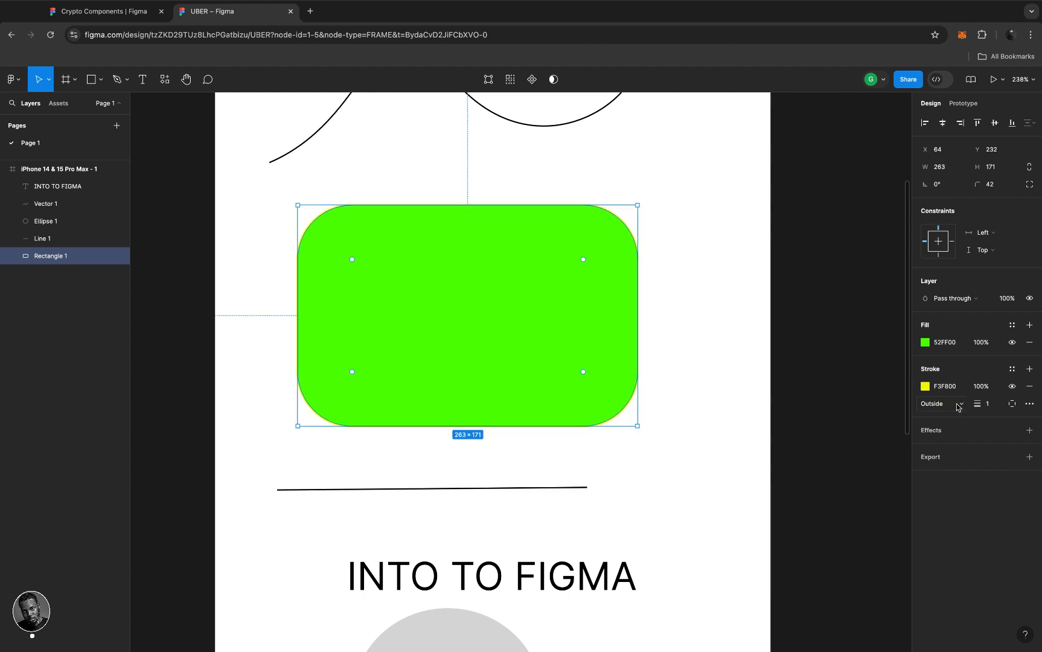
click(958, 407)
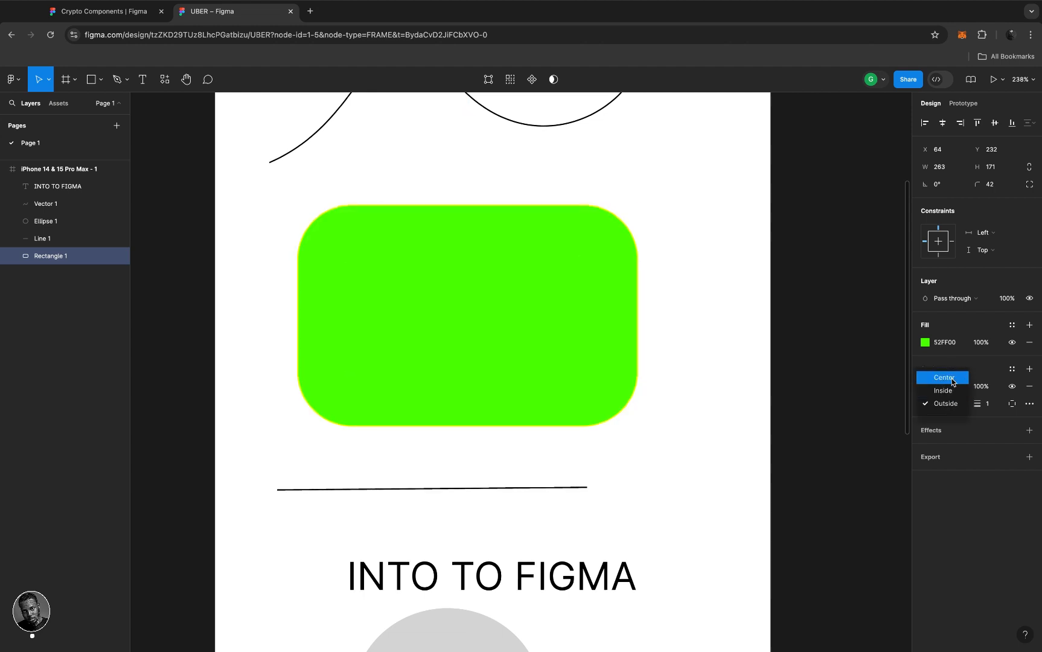
click(950, 377)
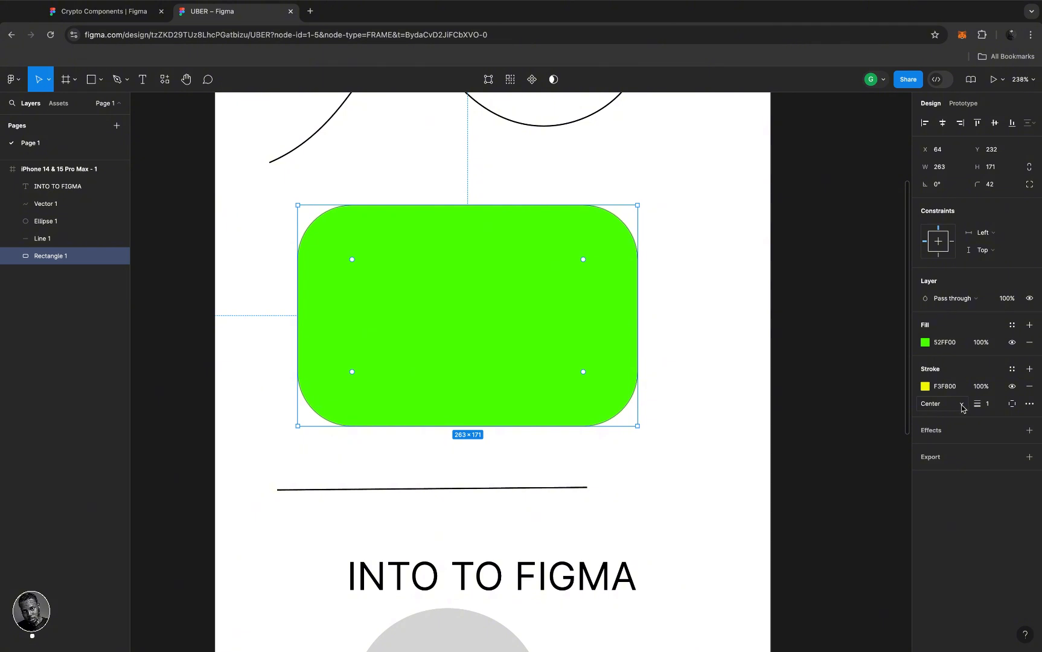
click(961, 406)
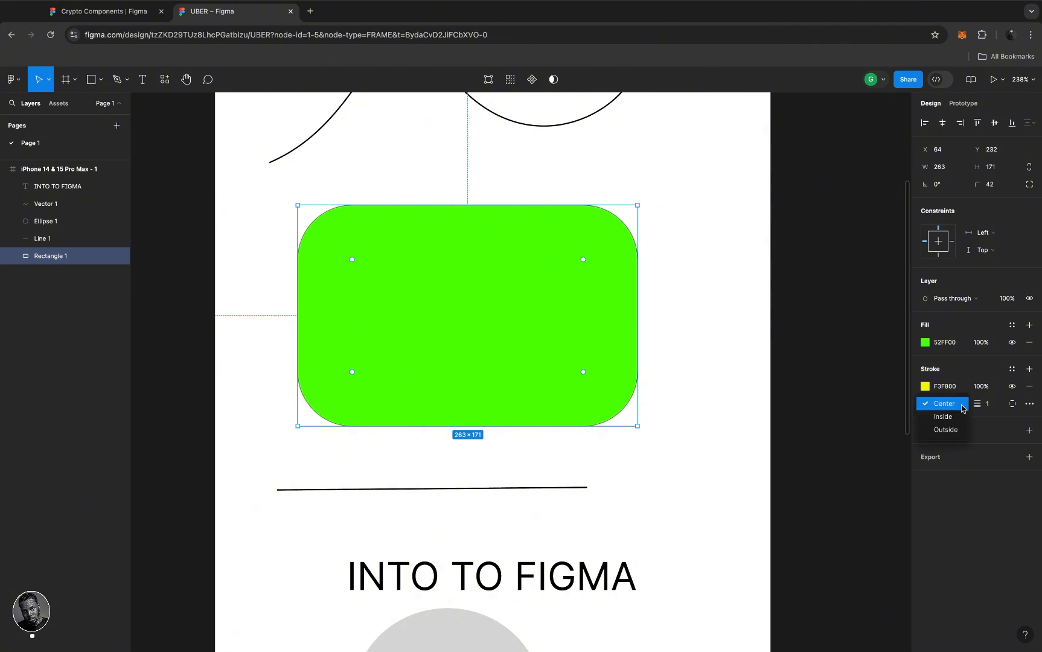
click(956, 431)
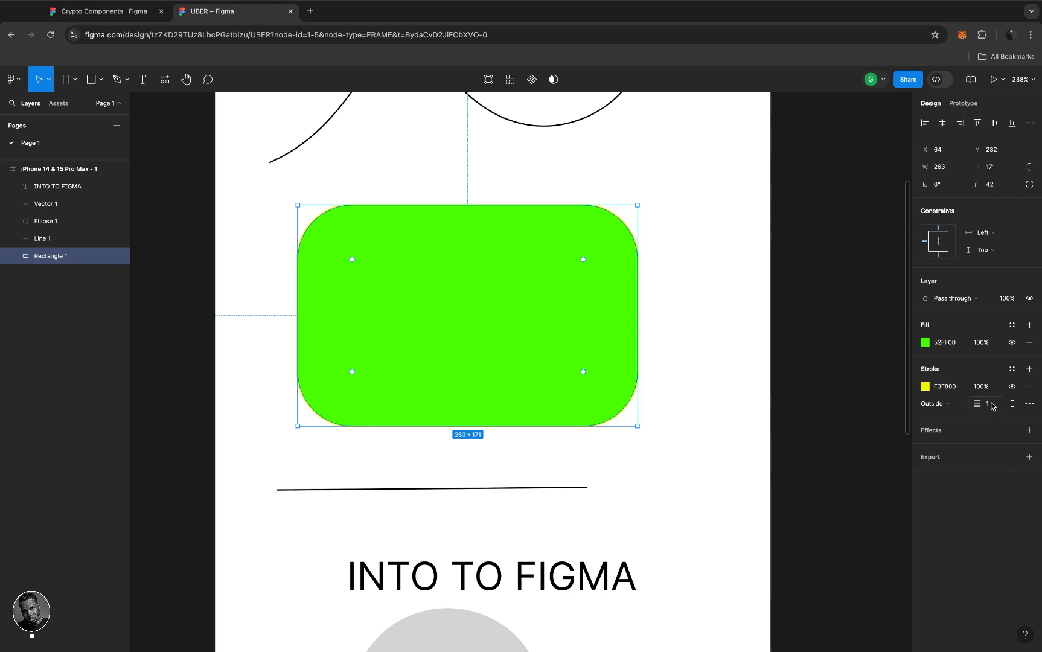
click(990, 404)
text(8)
key(Return)
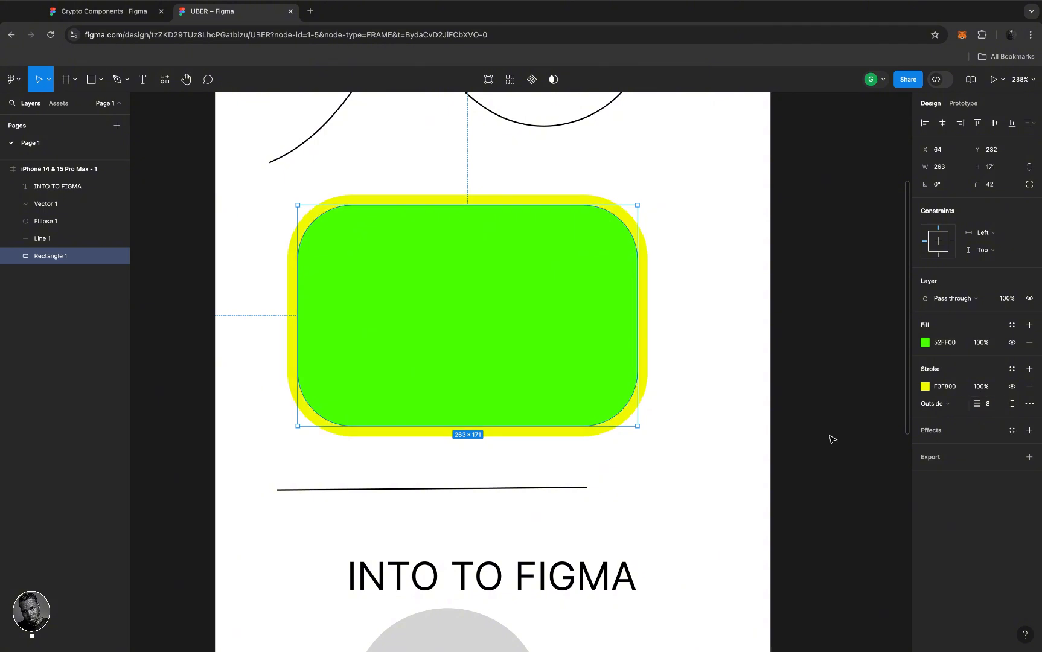
scroll(642, 332, up, 5)
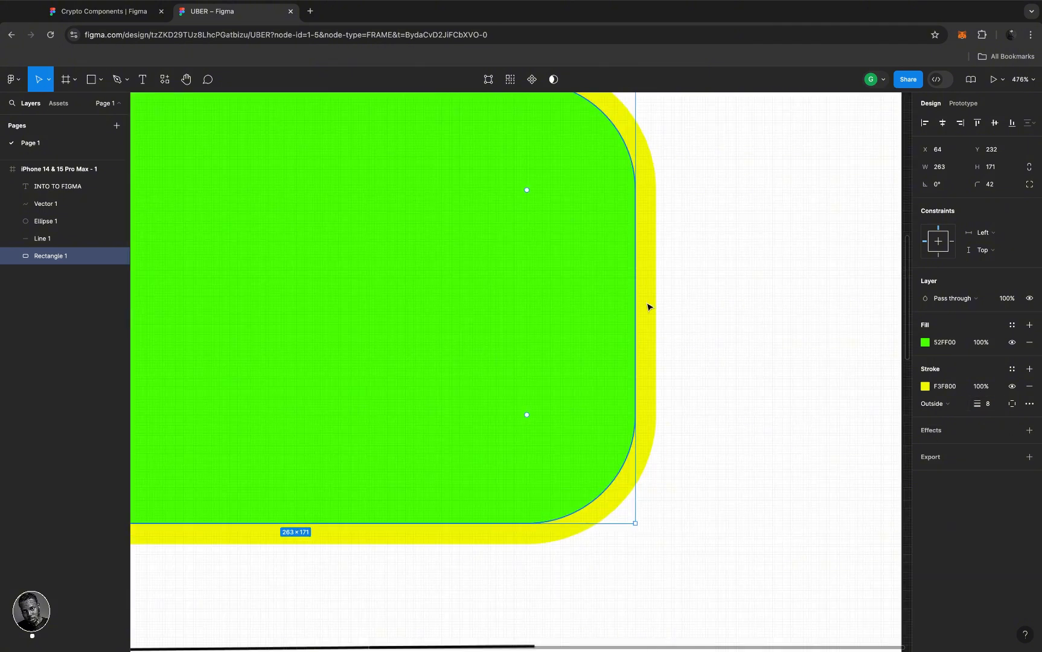
scroll(647, 305, down, 6)
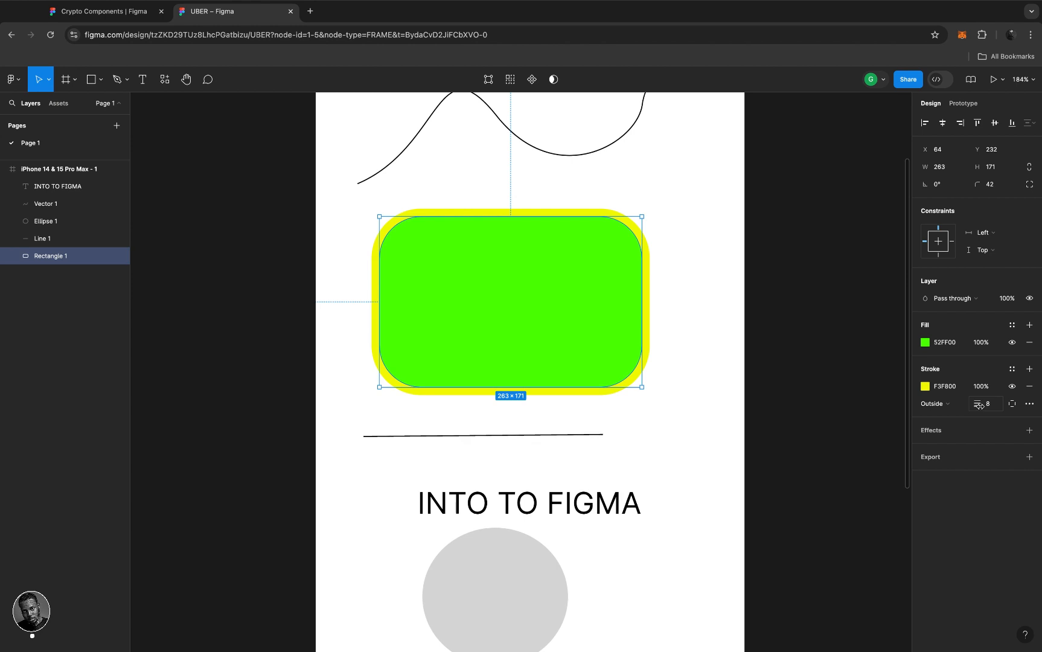
mouse_move(981, 406)
mouse_down()
mouse_move(943, 408)
mouse_move(993, 409)
mouse_up()
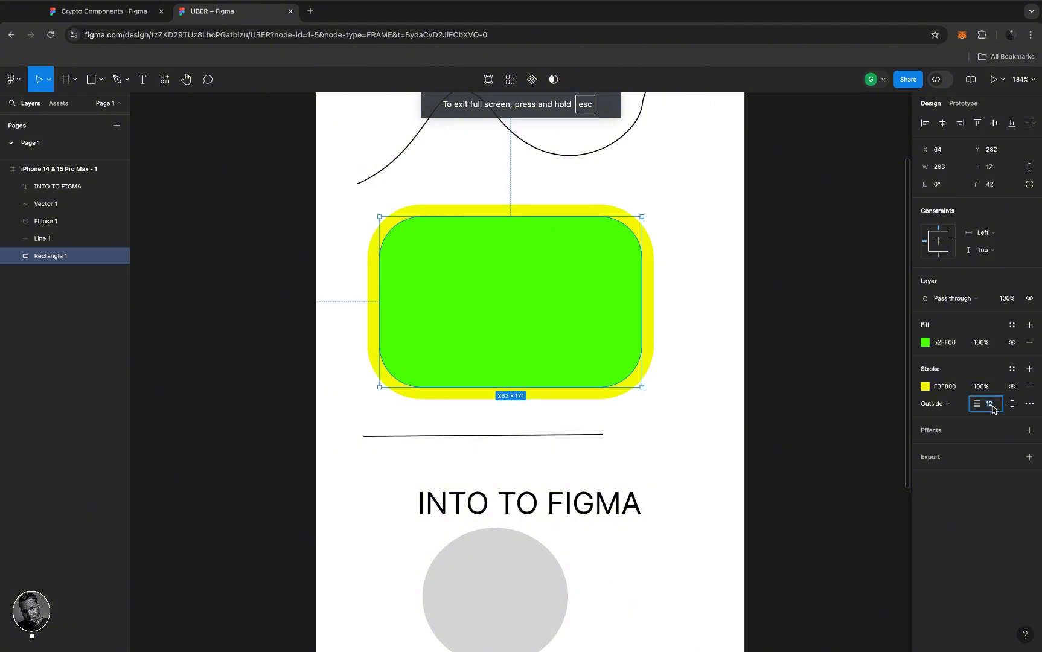
text(50)
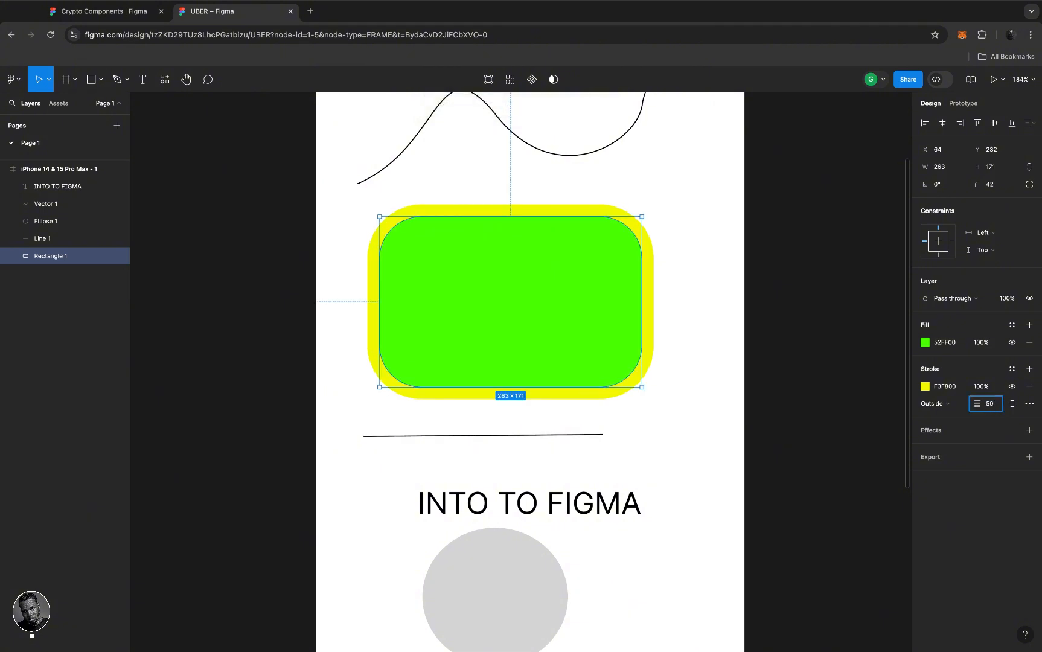
key(Return)
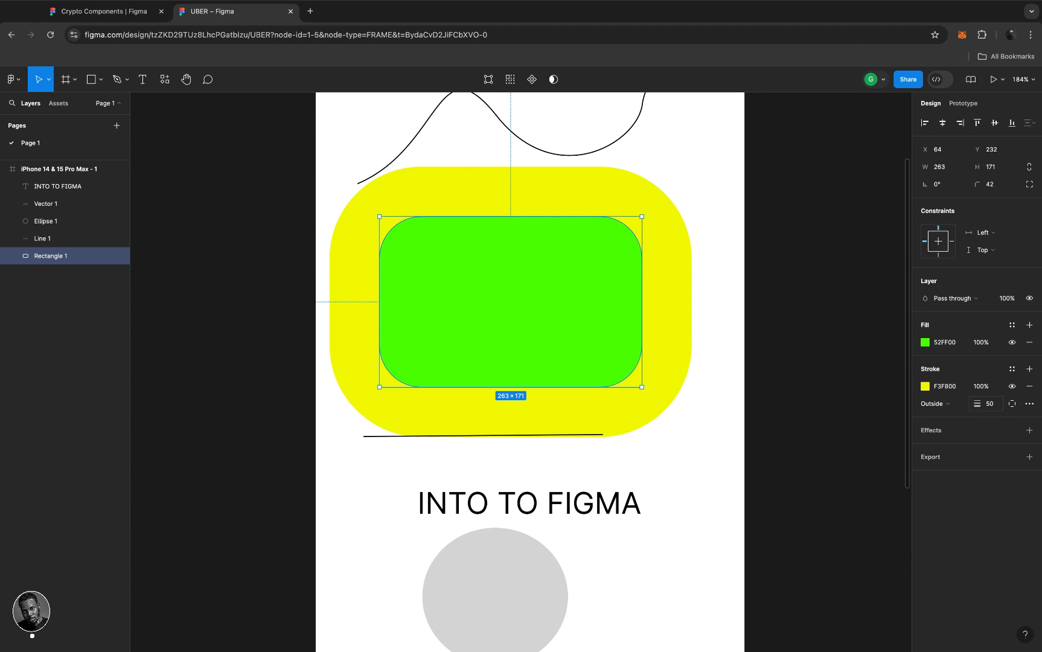
key(super+z)
key(super+z)
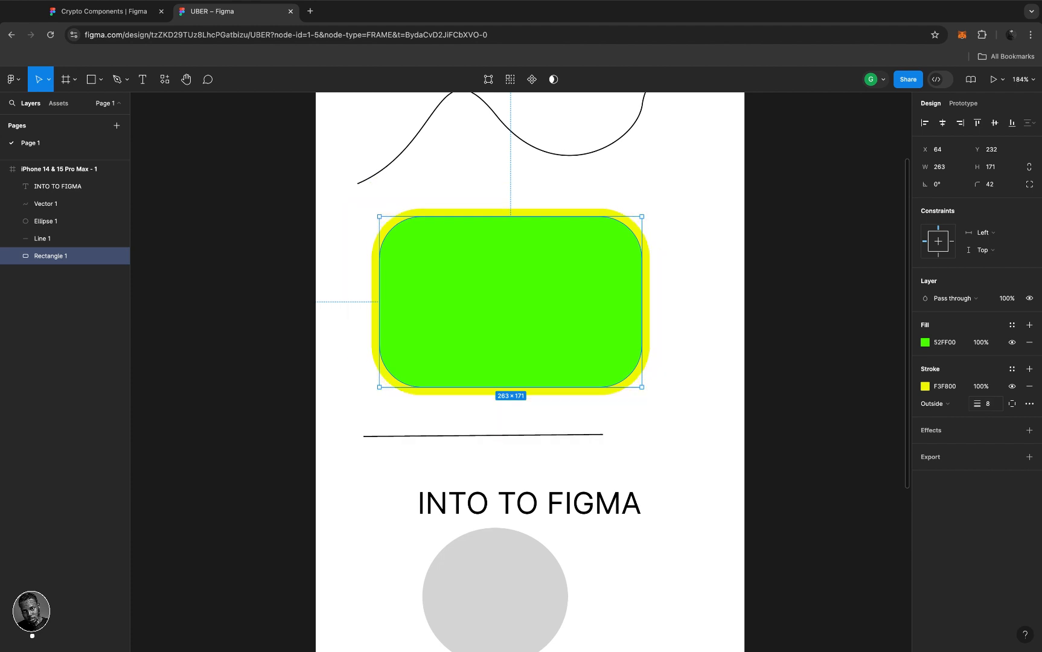
key(super+z)
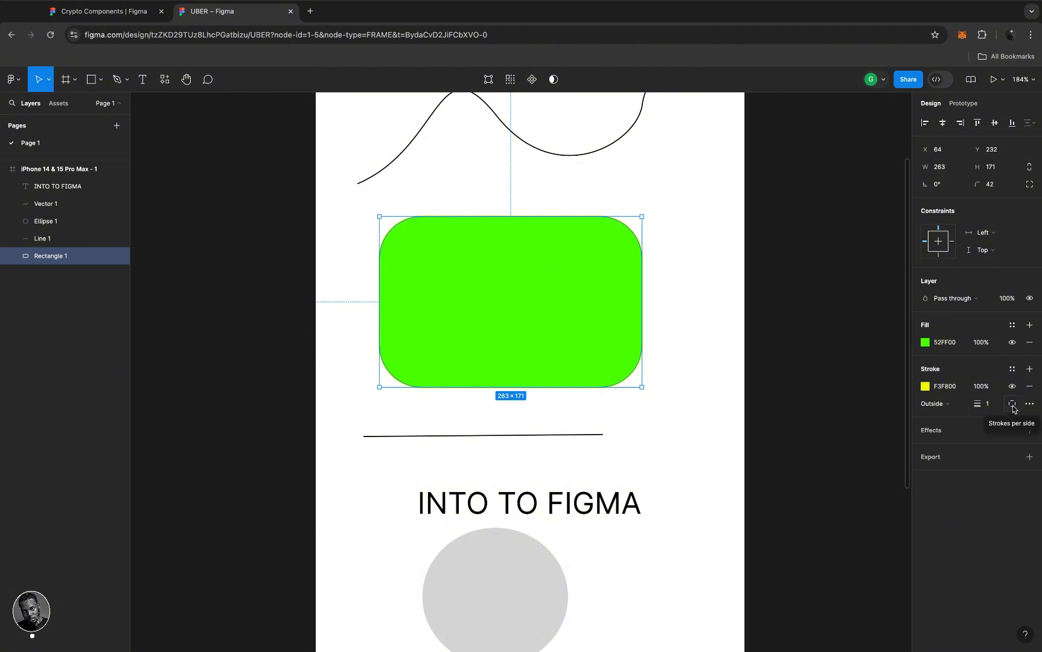
- Add a Drop shadow effect to Rectangle 1 and delete its yellow F3F800 stroke
click(935, 432)
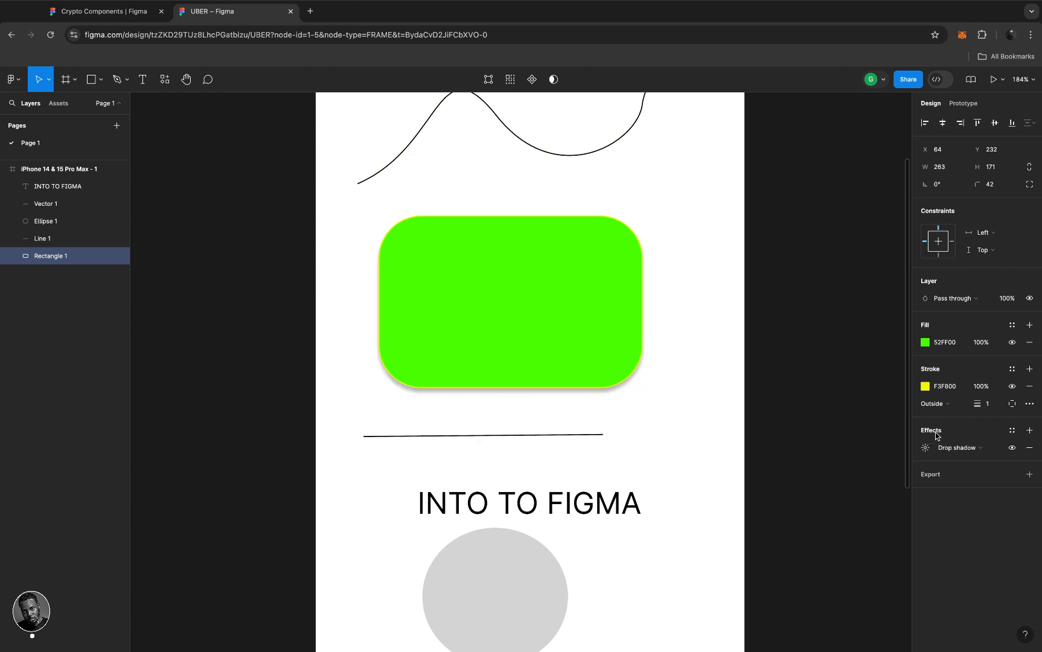
click(994, 453)
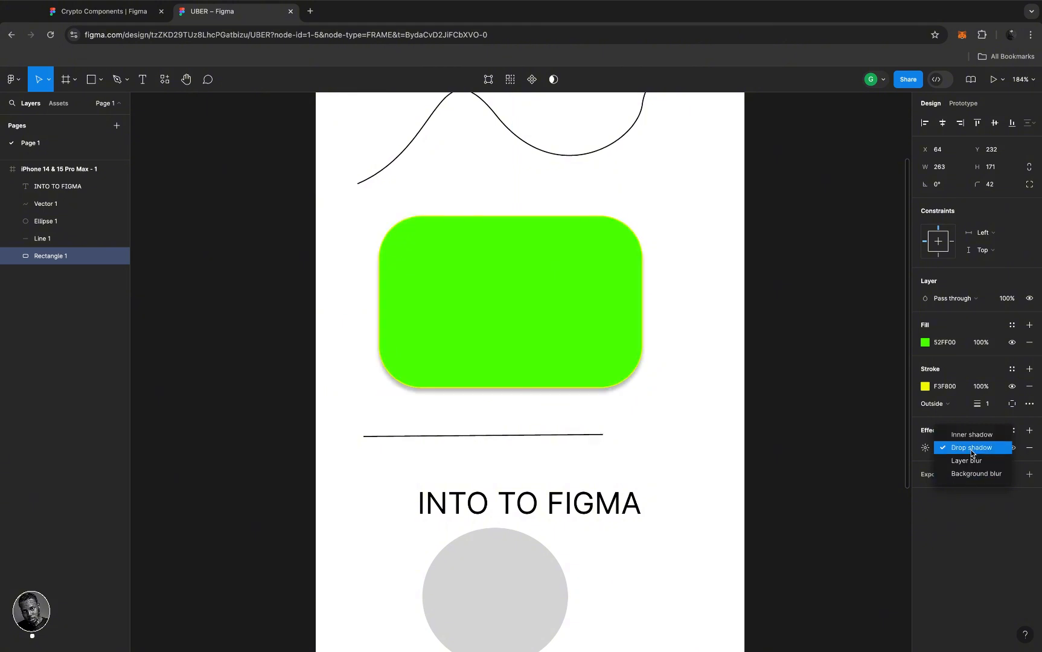
click(970, 449)
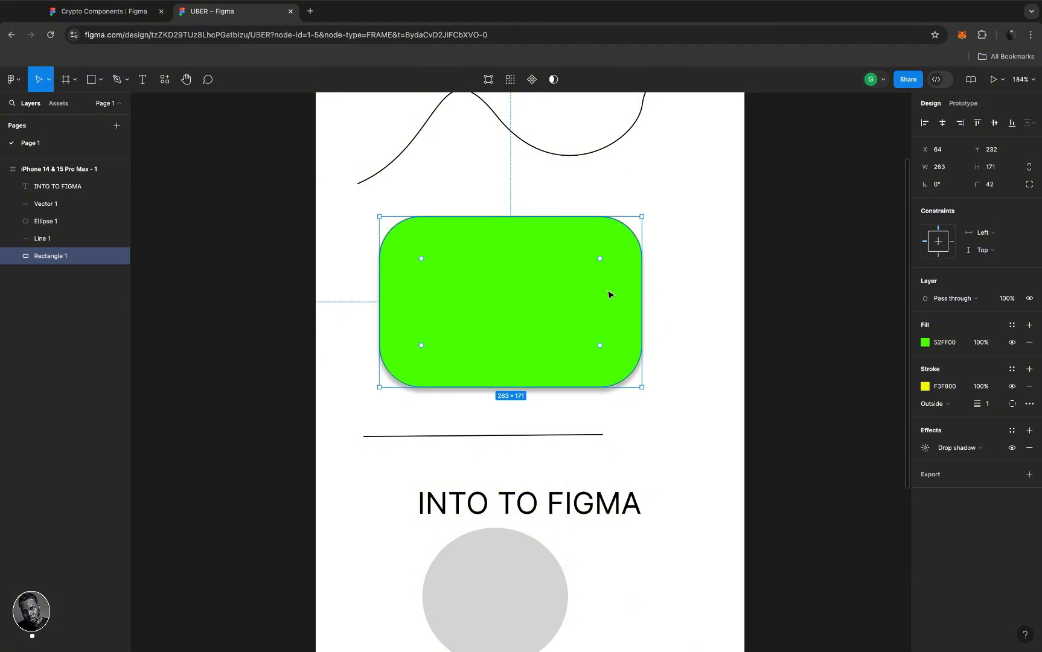
click(1031, 388)
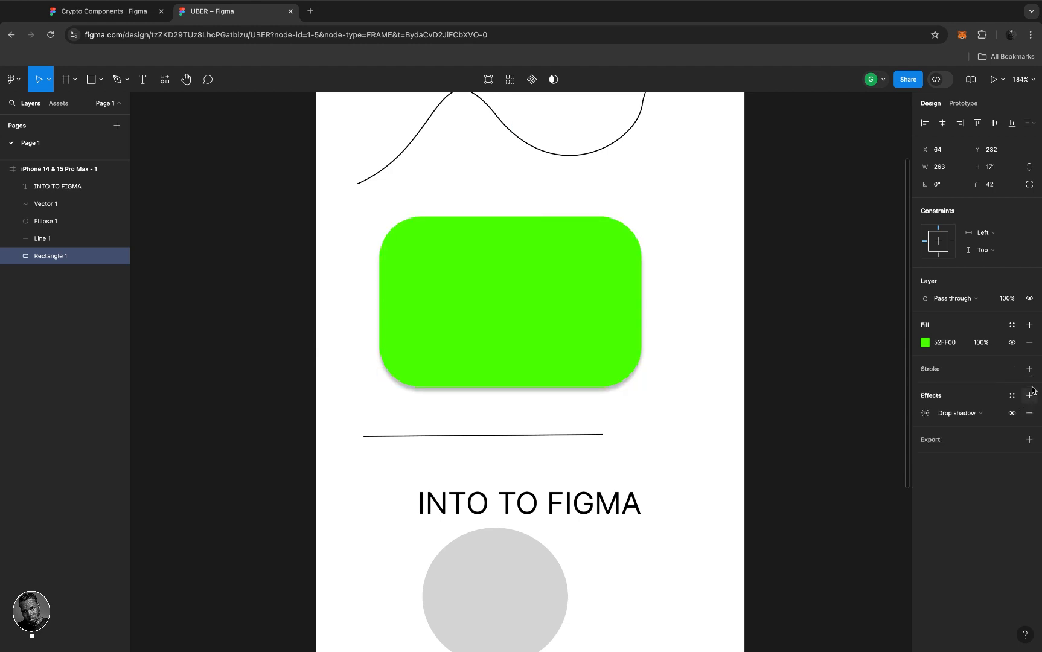
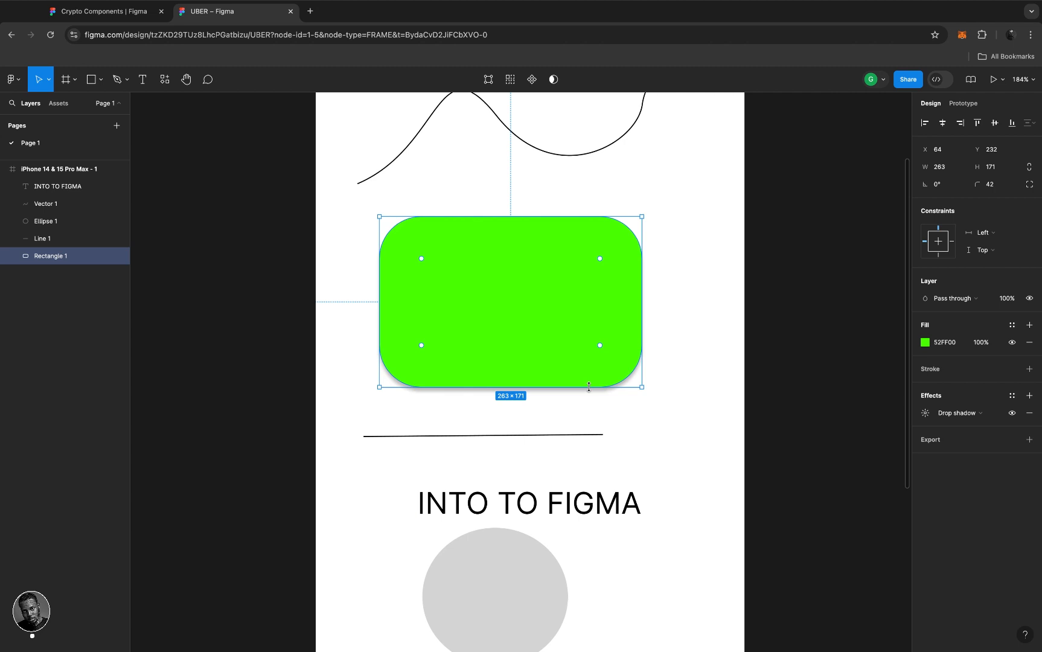
- Try drop shadow blur values of 10 and 50, then return the blur to 4
click(925, 414)
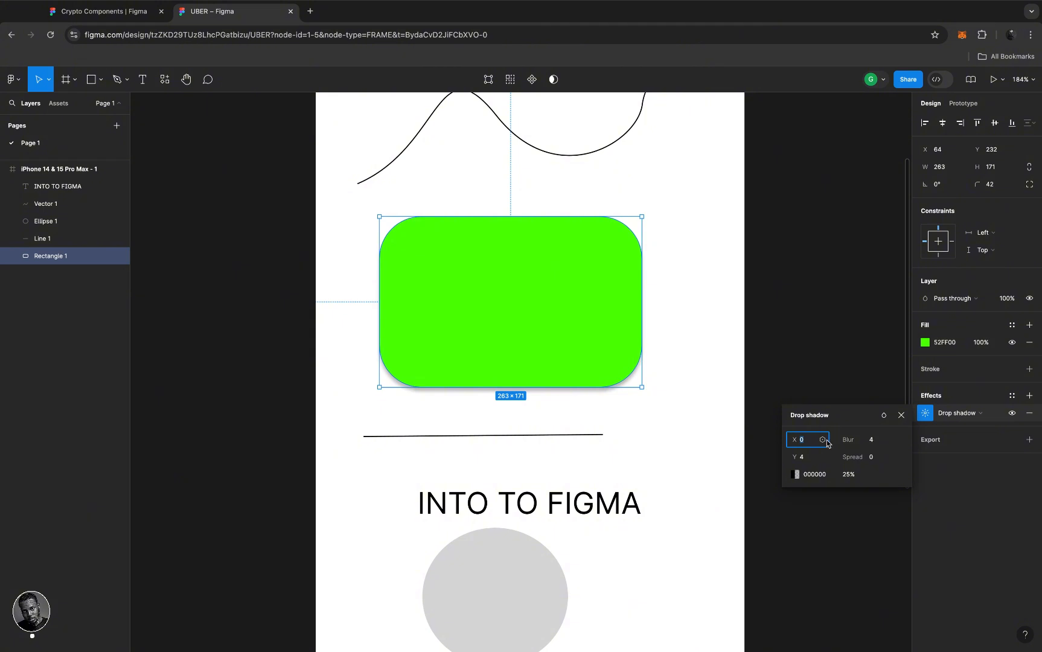
click(874, 442)
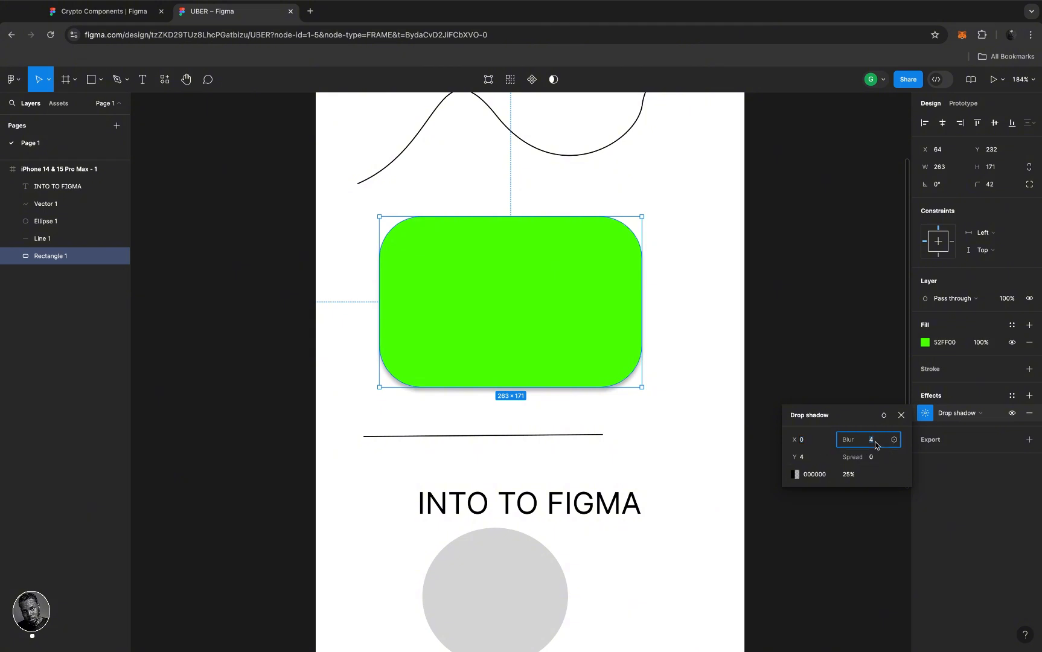
text(10)
key(Return)
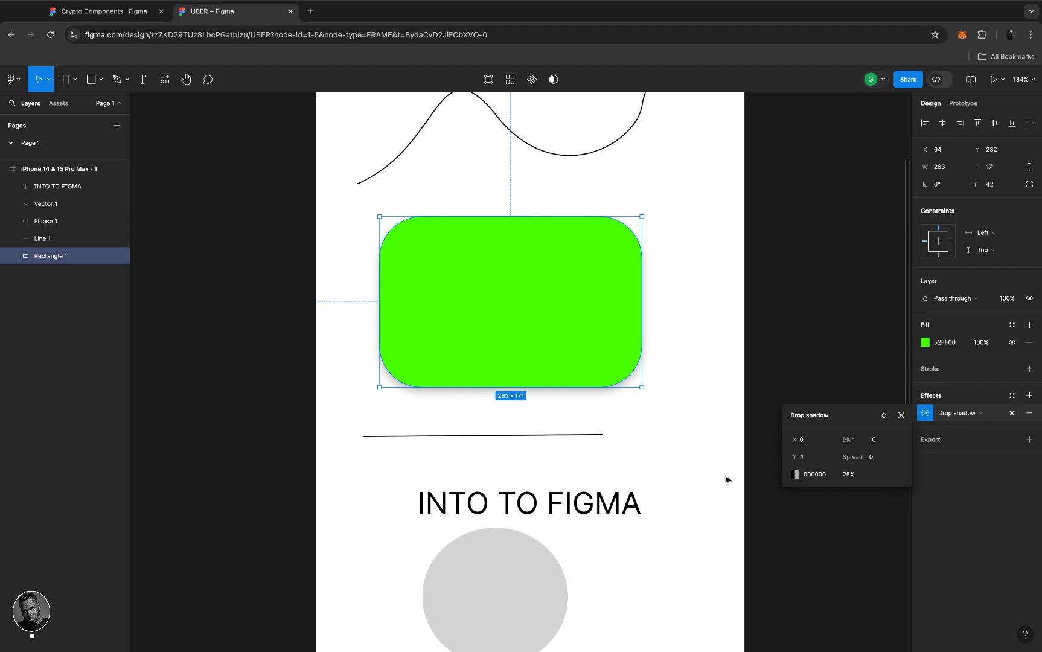
click(879, 446)
text(50)
key(Return)
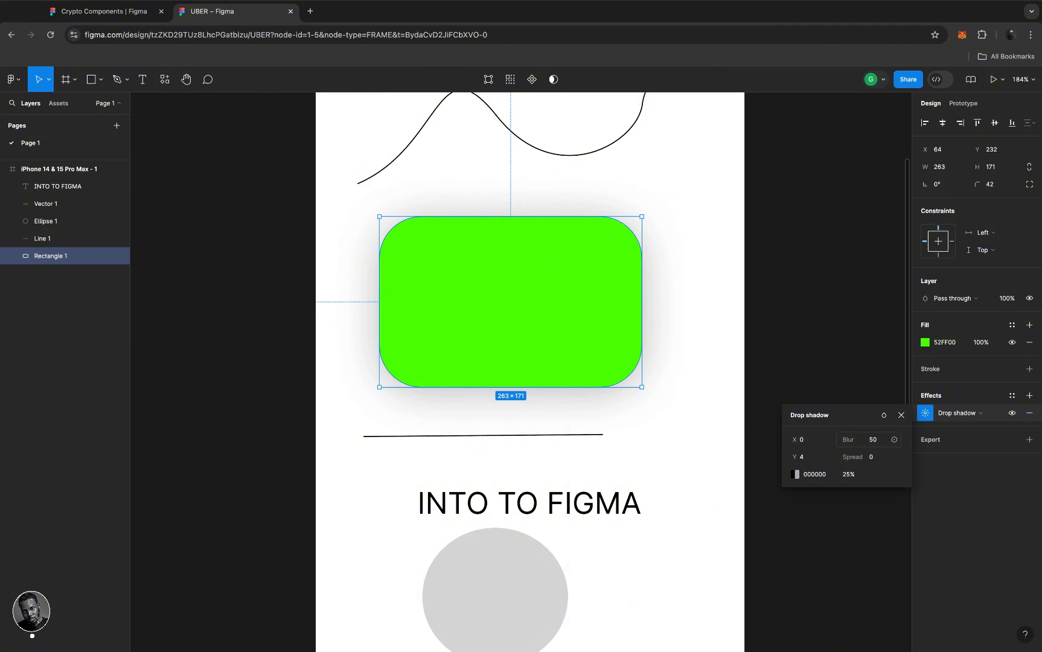
click(879, 443)
text(4)
key(Return)
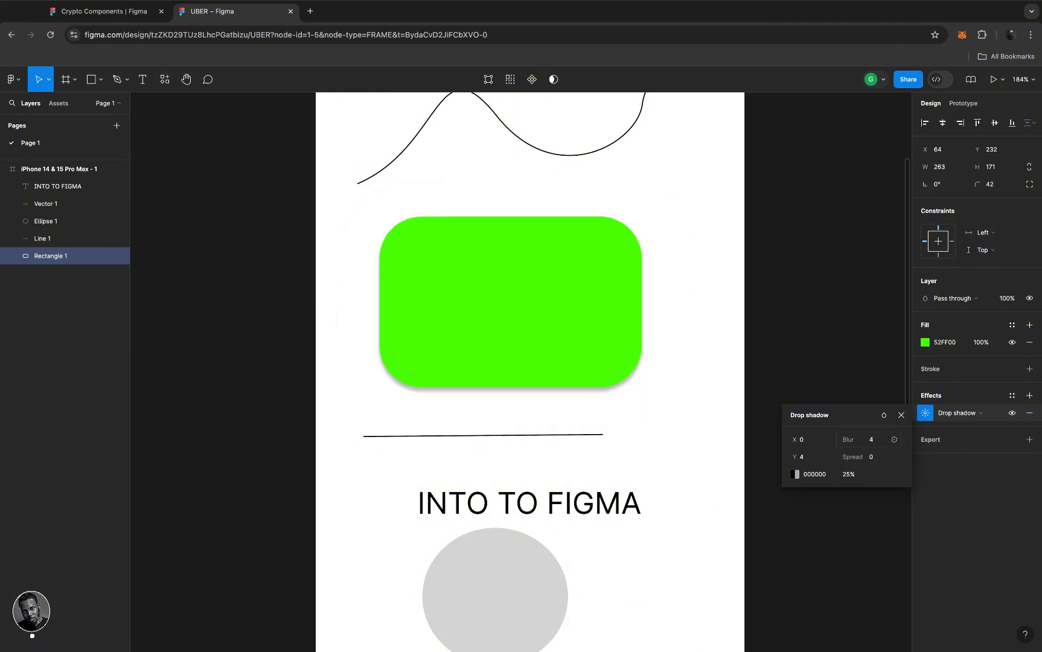
- Set the drop shadow's X offset to 9 and close the effect settings
click(807, 441)
key(BackSpace)
text(9)
key(Return)
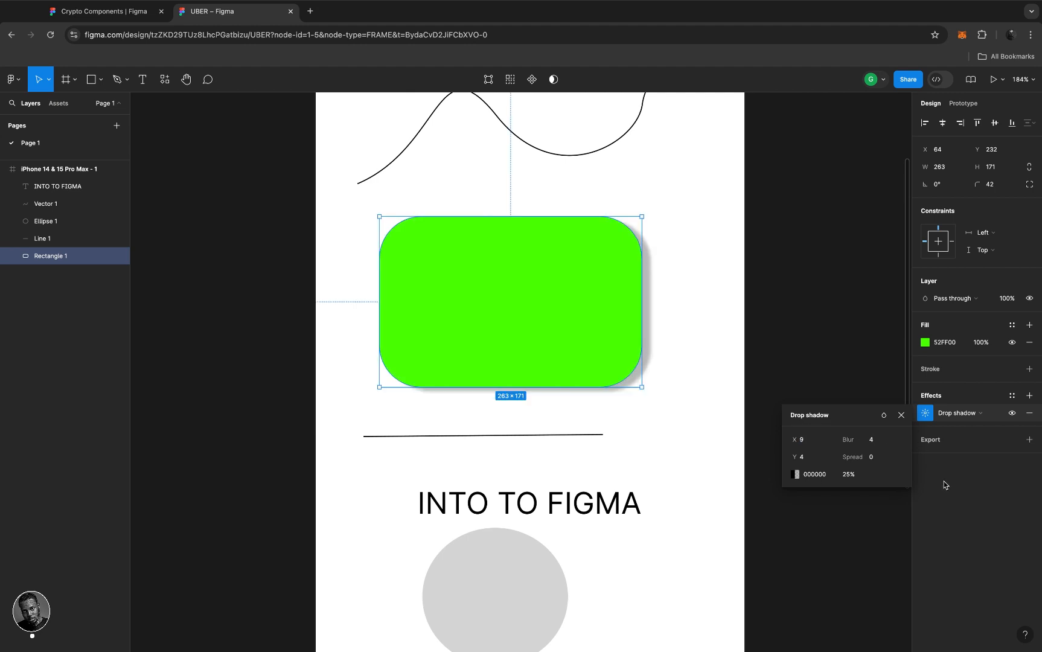
click(945, 484)
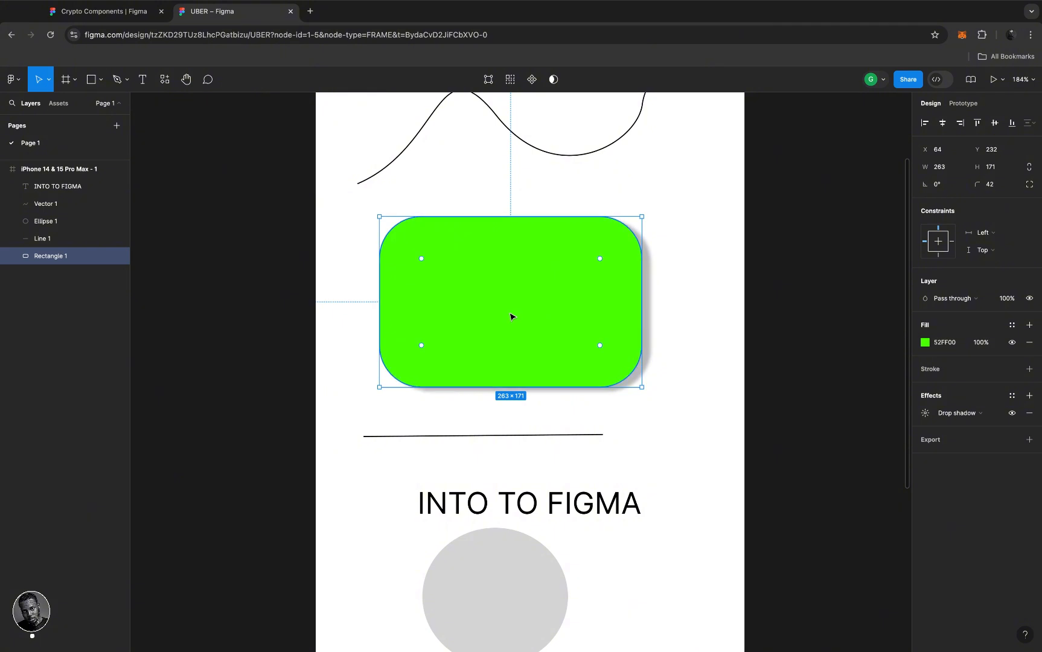
scroll(510, 315, down, 2)
scroll(510, 317, down, 3)
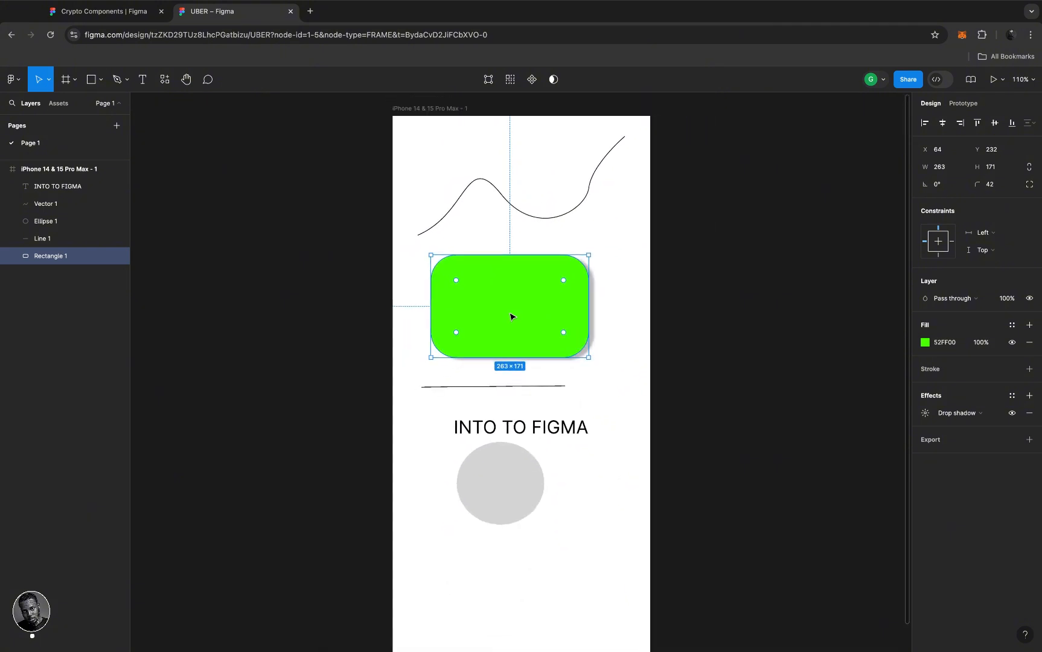
scroll(510, 317, down, 2)
scroll(510, 317, up, 3)
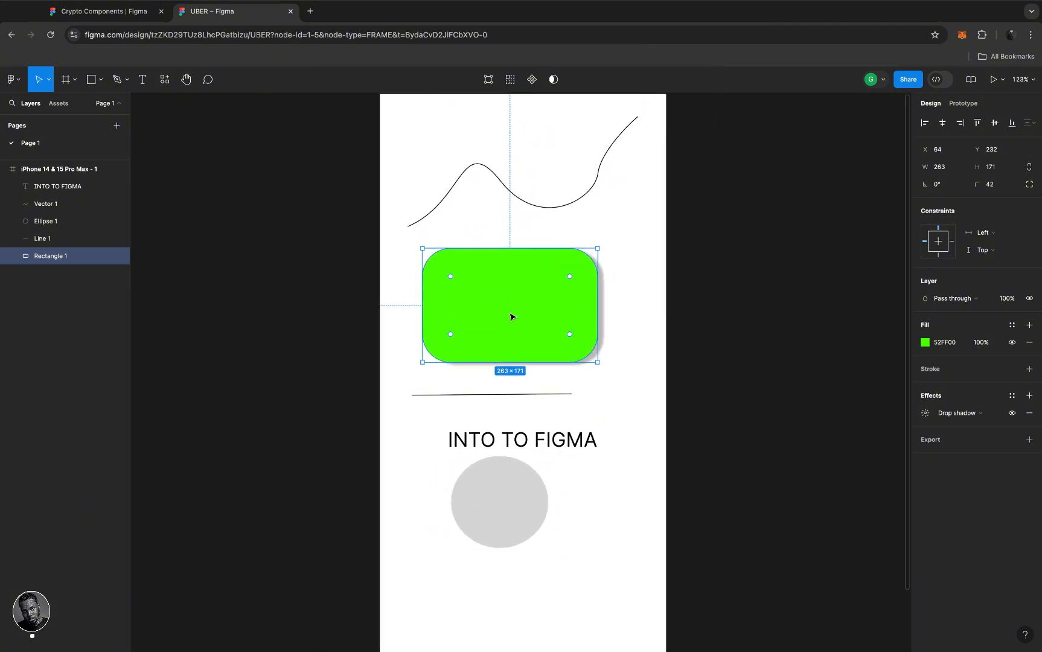
mouse_move(505, 302)
mouse_down()
mouse_move(501, 285)
mouse_move(503, 302)
mouse_up()
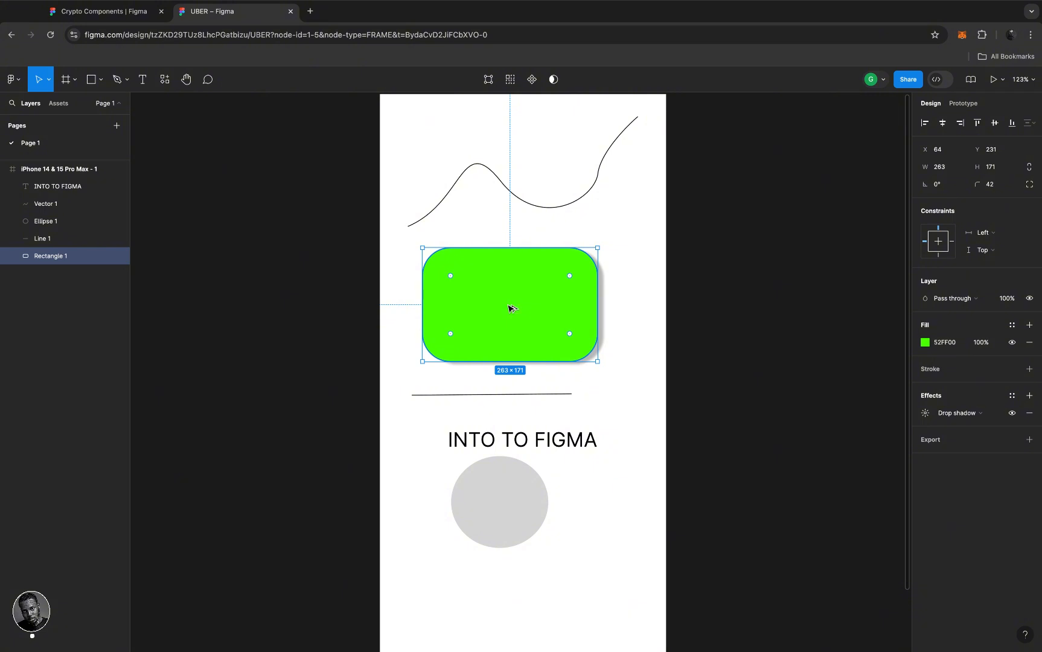
scroll(509, 309, up, 10)
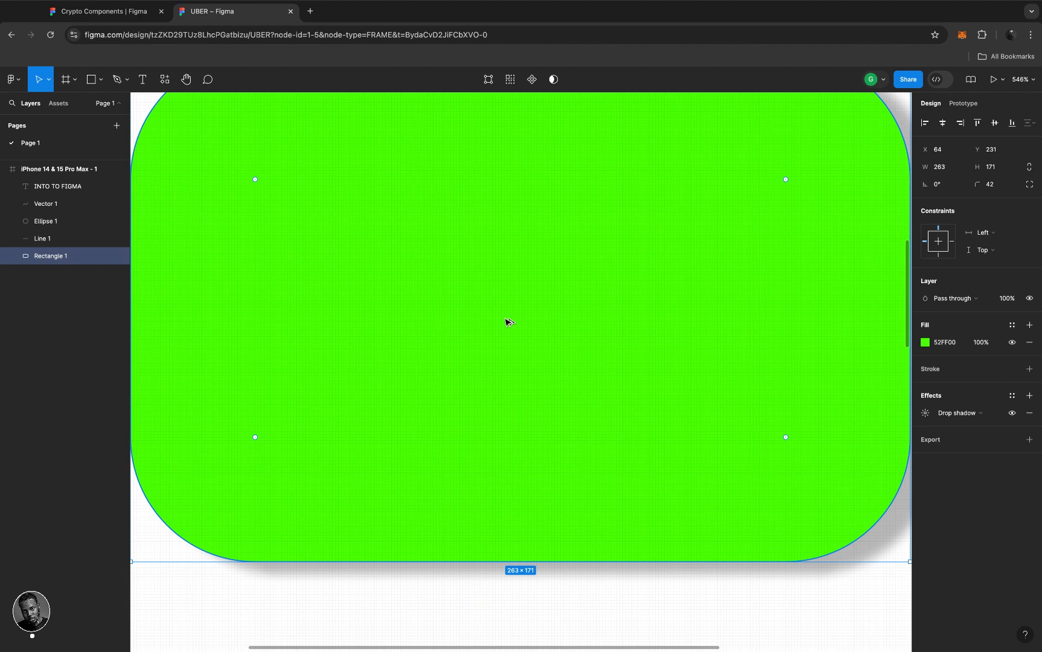
scroll(500, 334, down, 5)
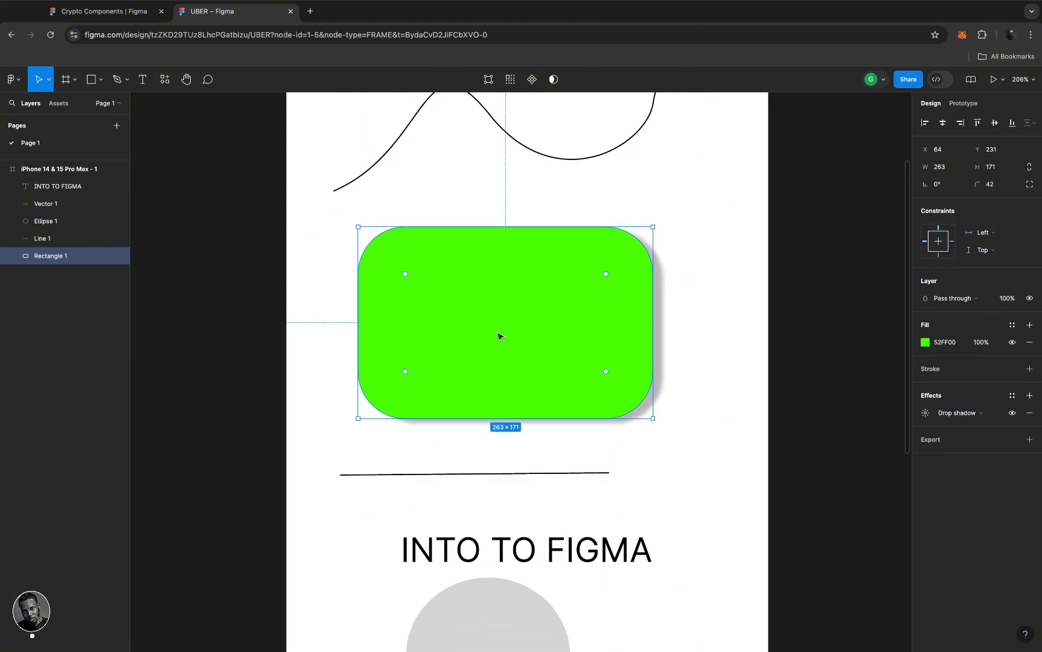
scroll(499, 336, down, 5)
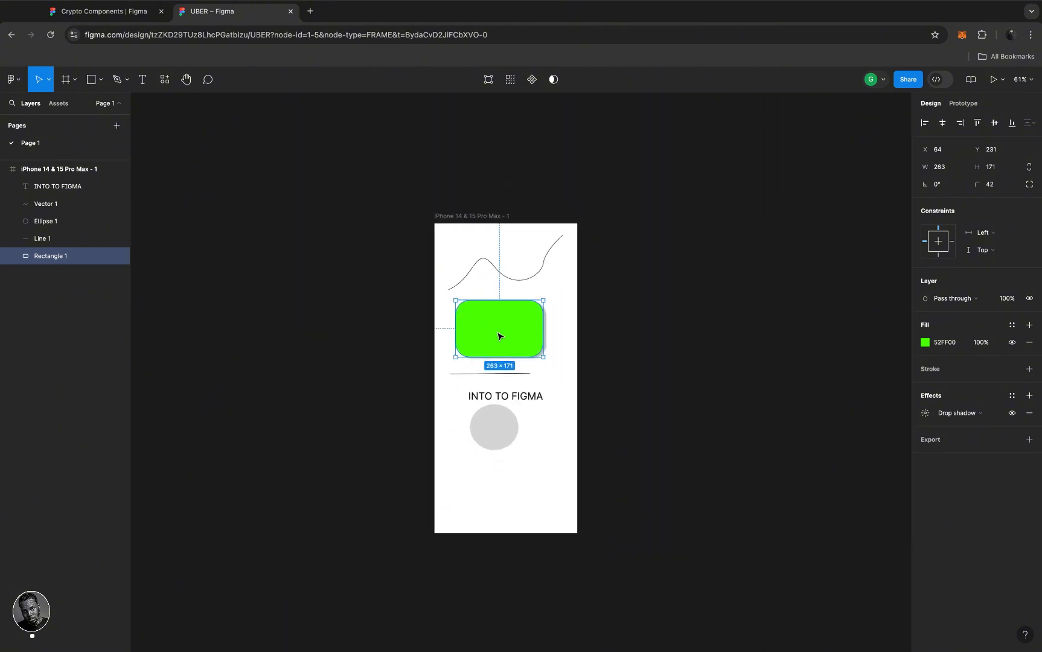
scroll(498, 336, up, 3)
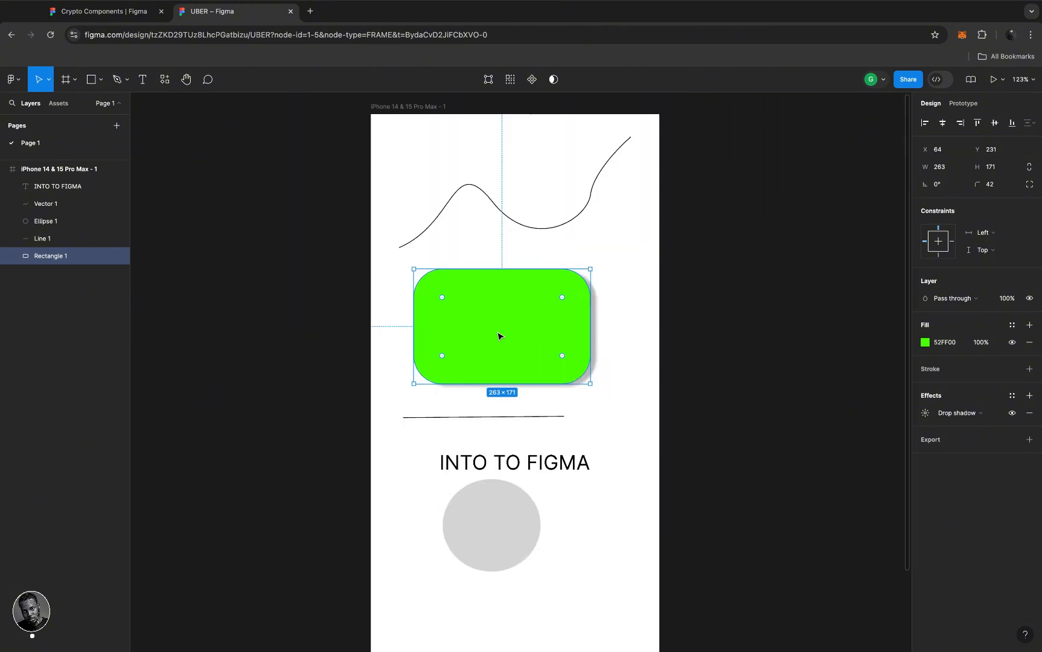
- Duplicate the green rectangle and place the copy above the original, over the curve
click(498, 337)
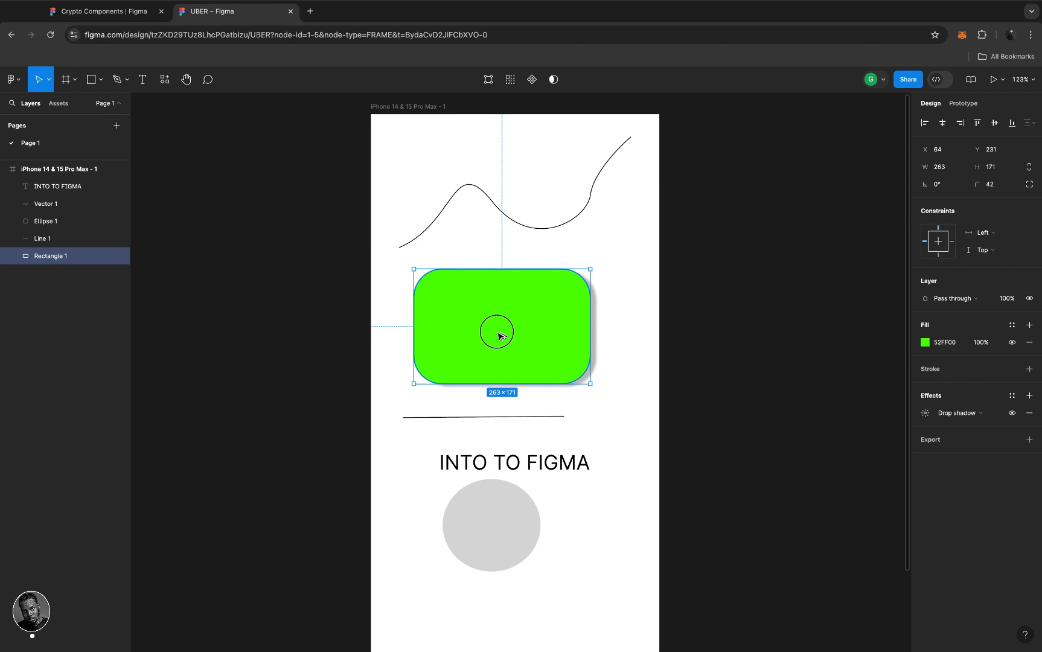
drag(498, 336, 509, 206)
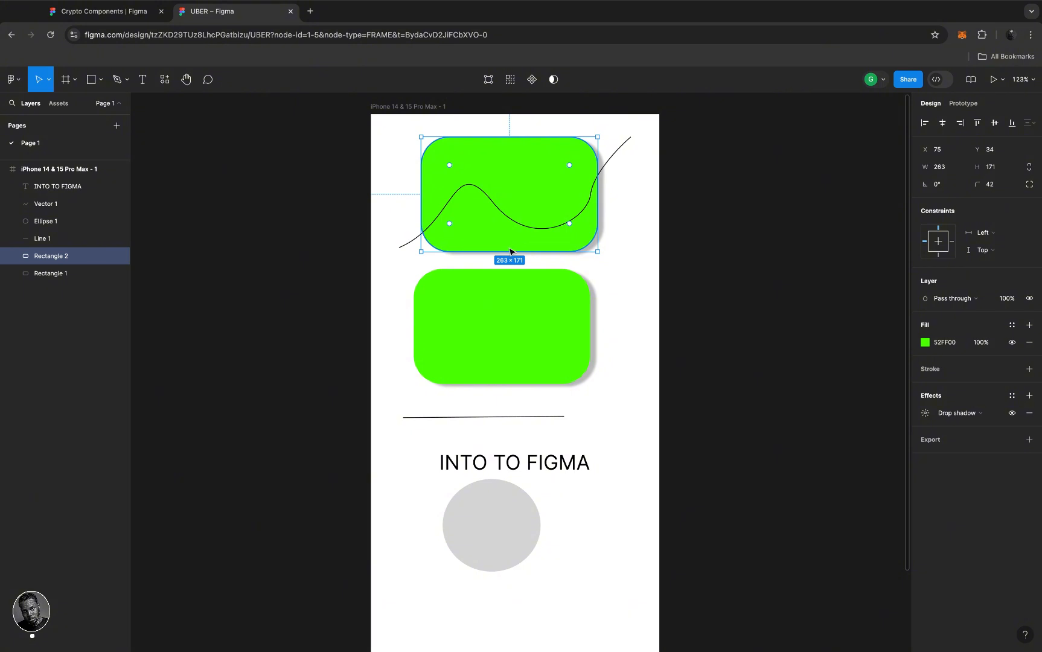
shift+click(514, 308)
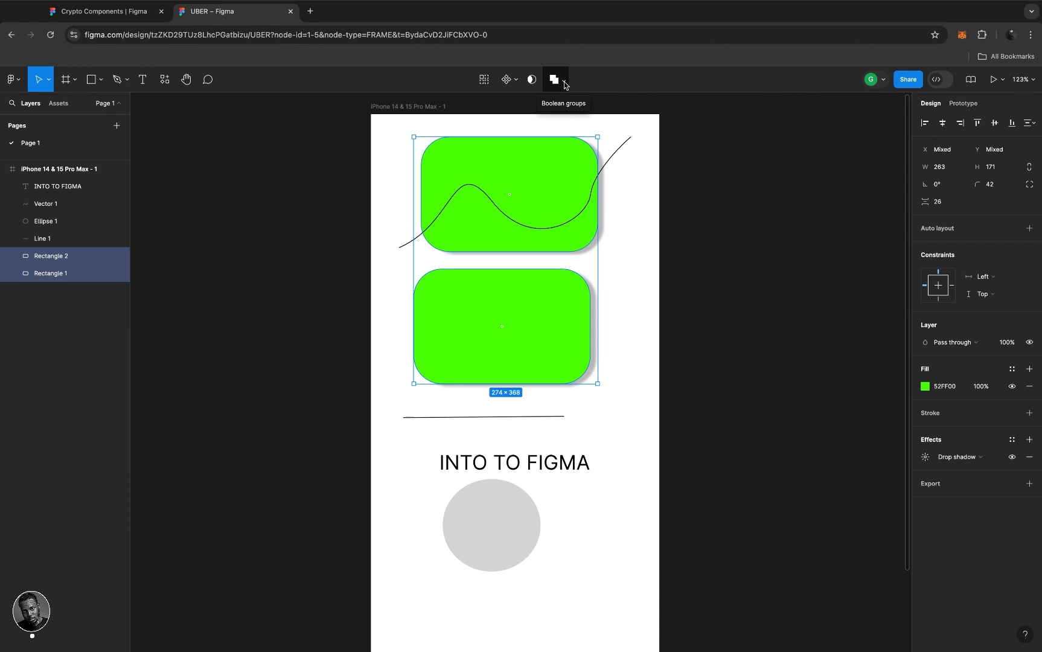
click(626, 294)
click(556, 303)
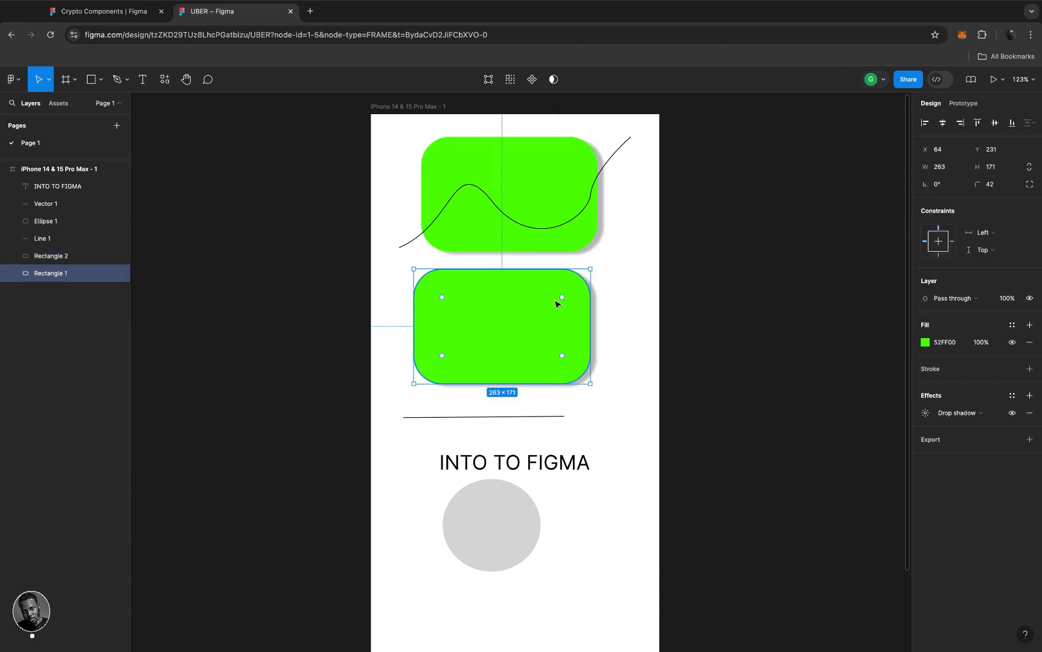
mouse_move(535, 210)
mouse_down()
mouse_move(538, 233)
mouse_move(533, 225)
mouse_move(551, 219)
mouse_up()
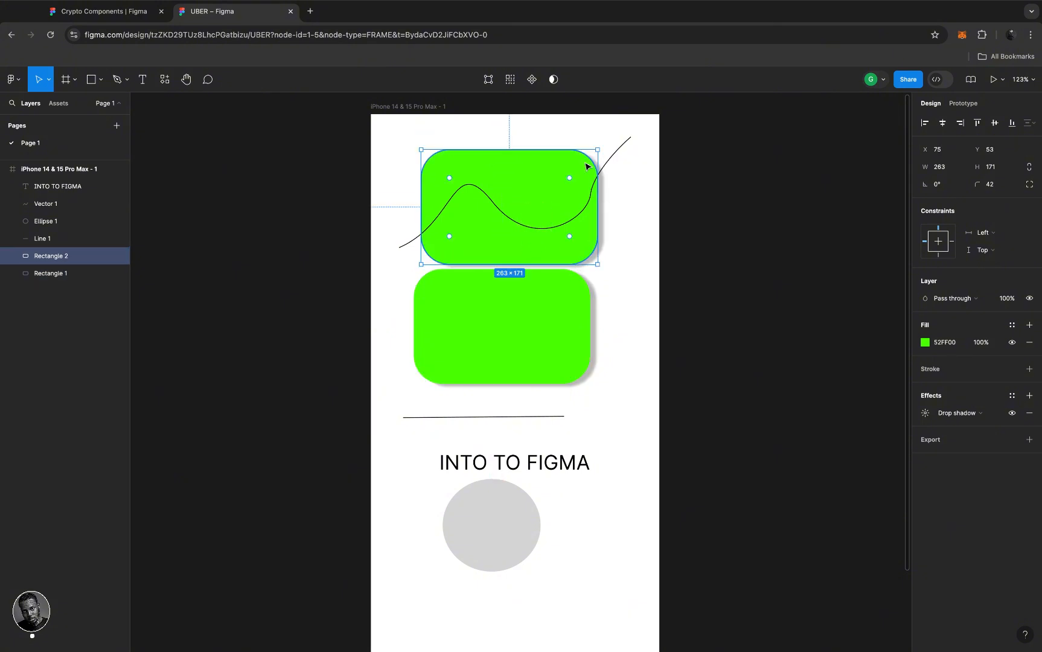
- Rotate the copy to about -60° and select both green rectangles
drag(603, 264, 546, 272)
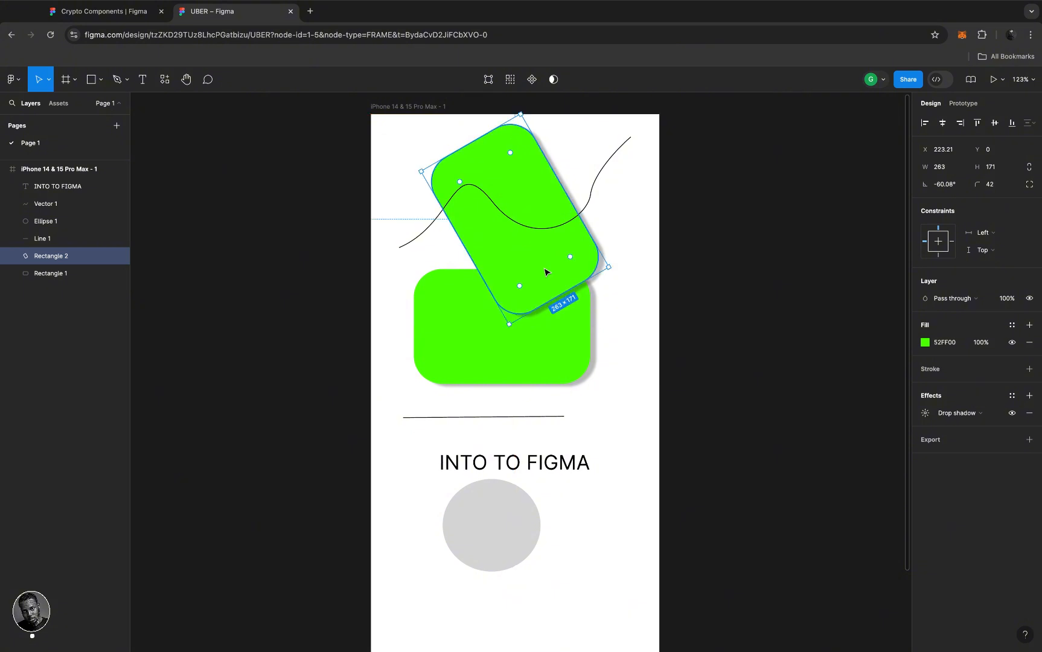
key(Escape)
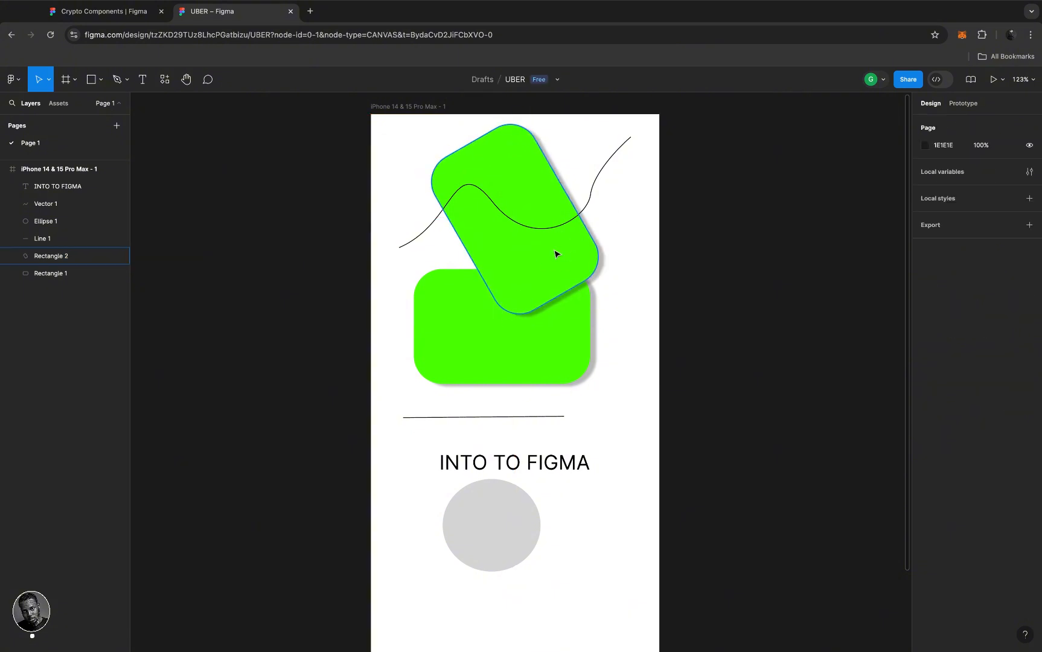
click(556, 253)
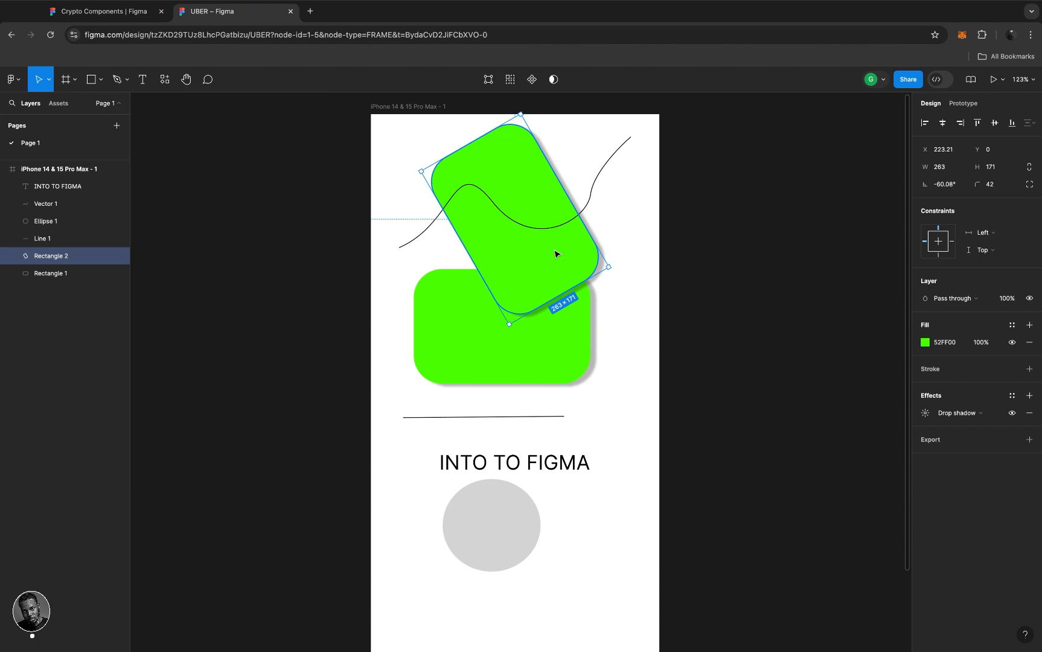
shift+click(465, 361)
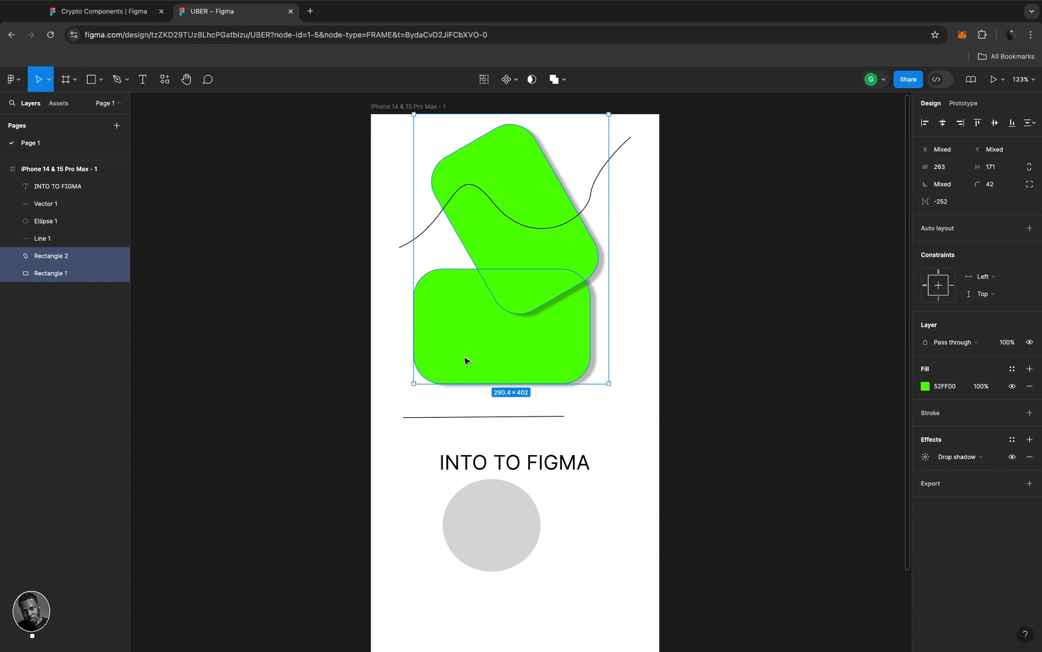
- Union the two green rectangles, then rotate the inner Rectangle 2 closer to upright
click(565, 81)
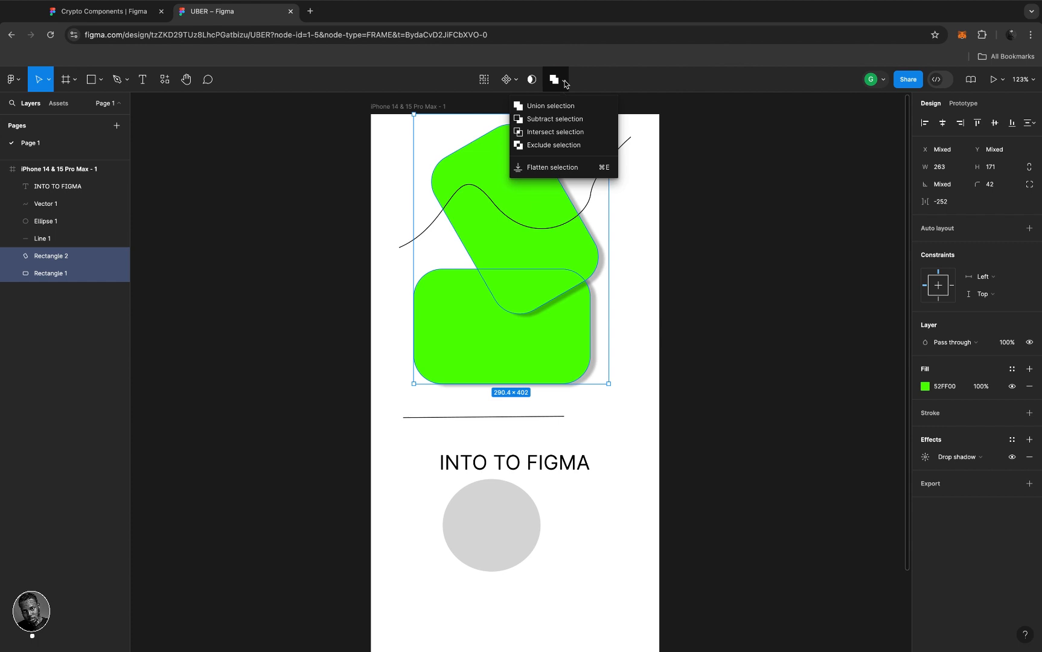
click(540, 108)
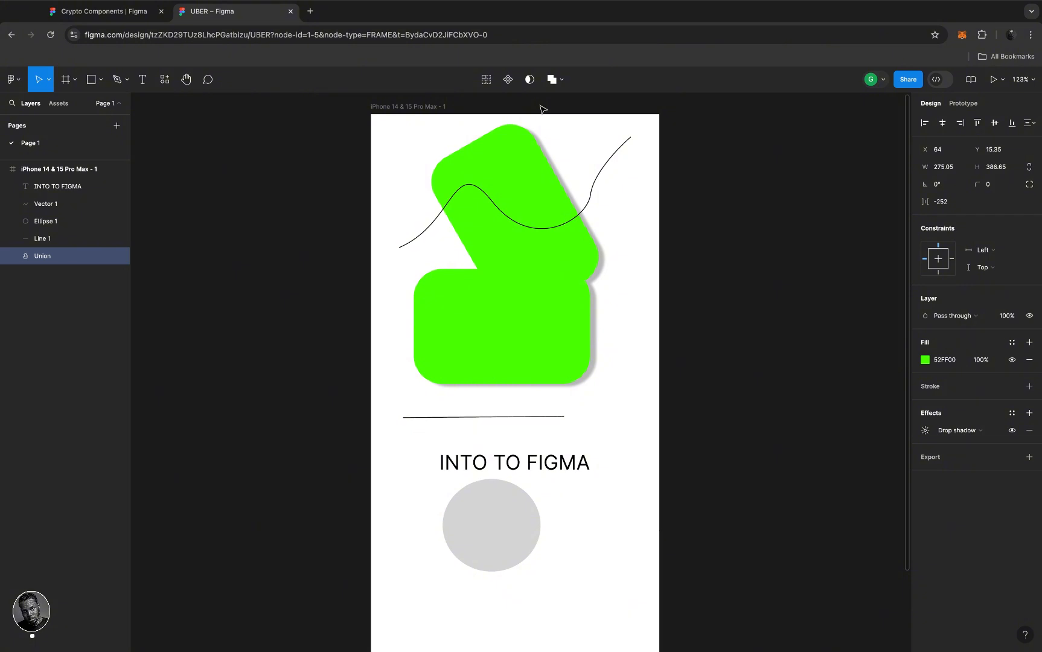
mouse_move(525, 247)
mouse_down()
mouse_move(539, 291)
mouse_move(530, 260)
mouse_up()
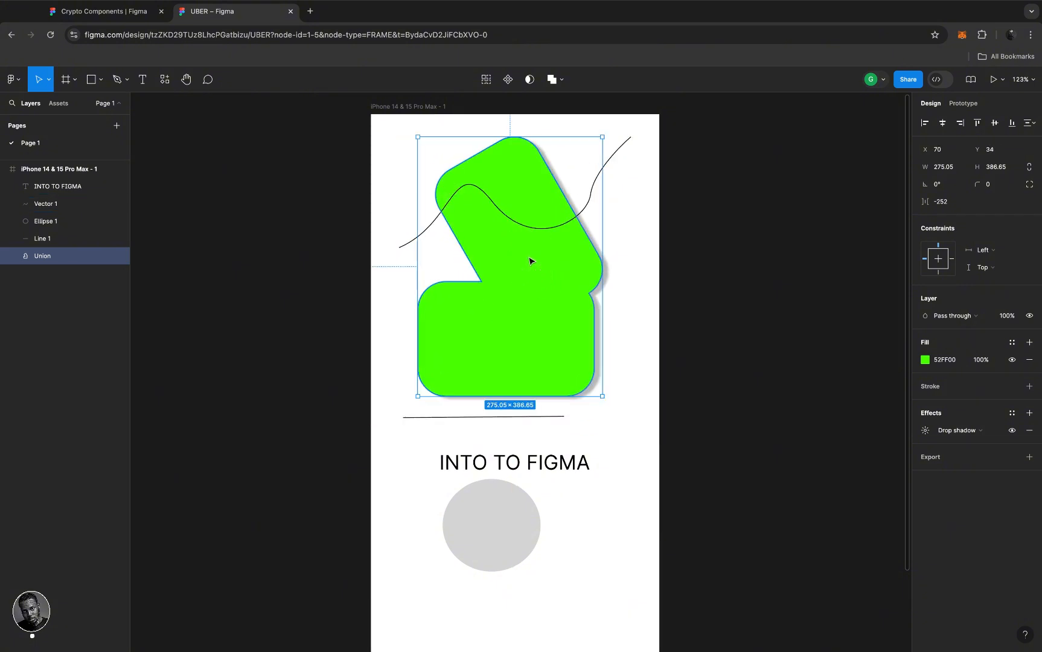
double_click(522, 199)
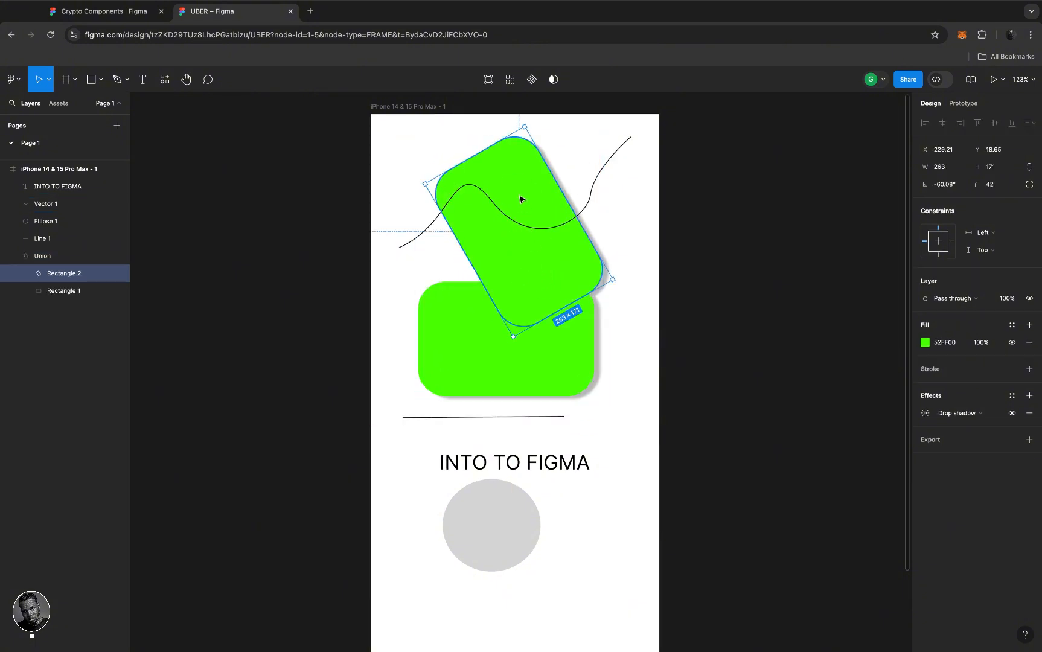
drag(530, 116, 601, 171)
- Undo the union's moves and Rectangle 2's rotation, then undo the Union to separate the rectangles
click(607, 267)
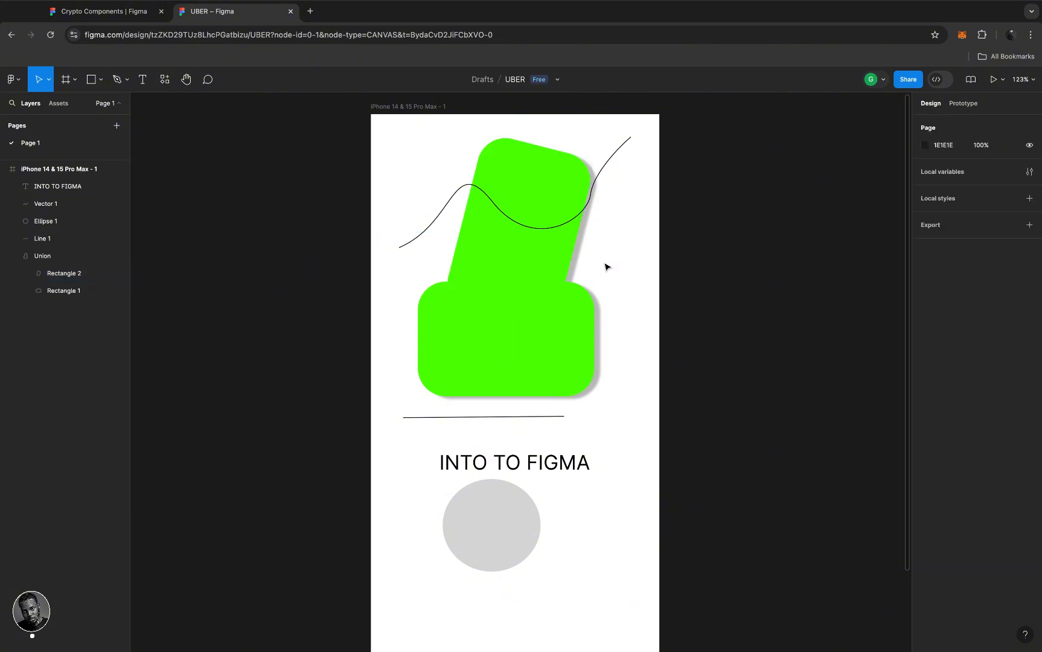
click(524, 267)
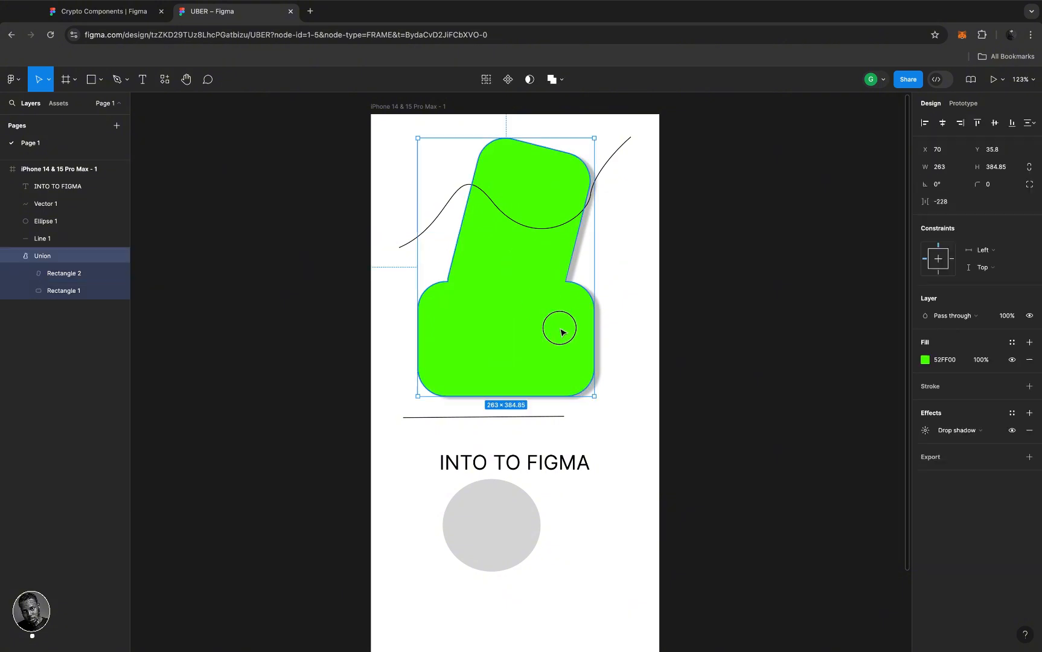
drag(560, 332, 550, 310)
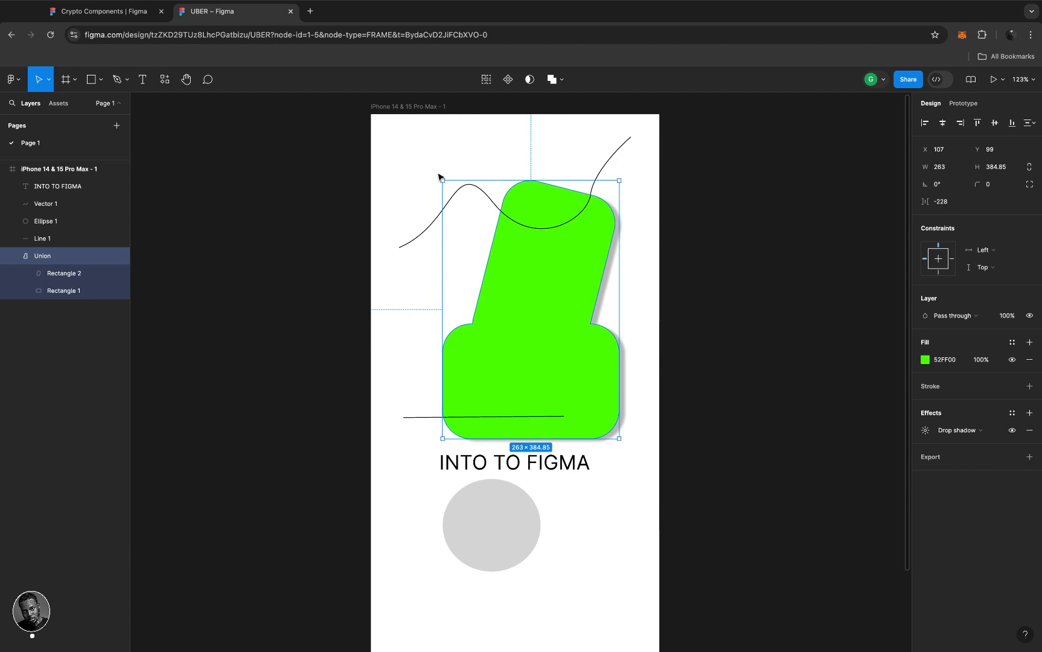
drag(532, 268, 521, 260)
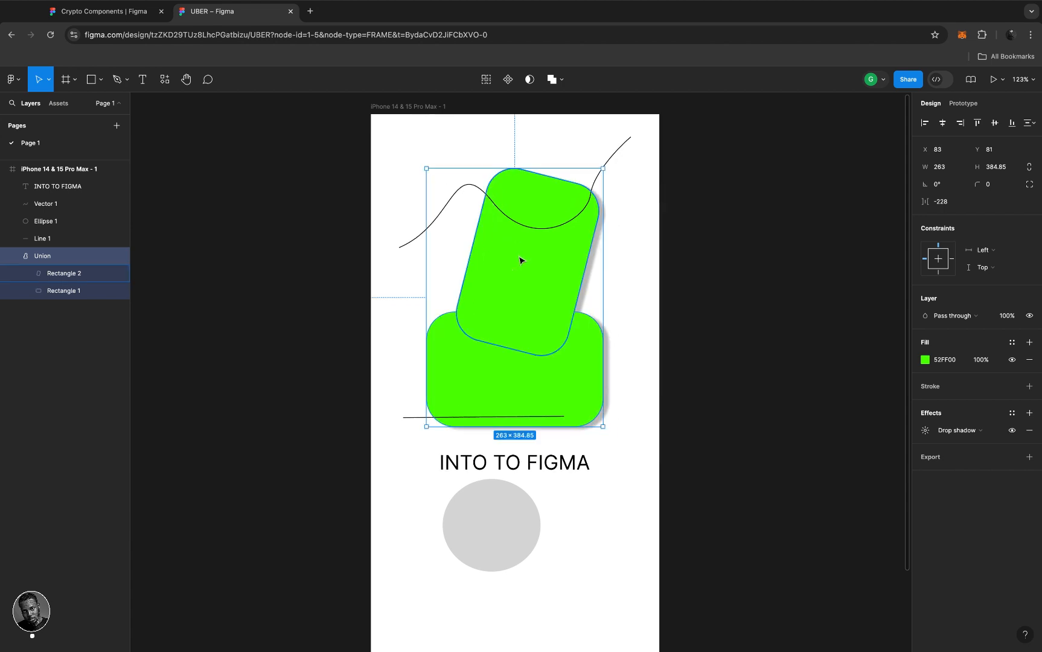
key(super+z)
key(super+z)
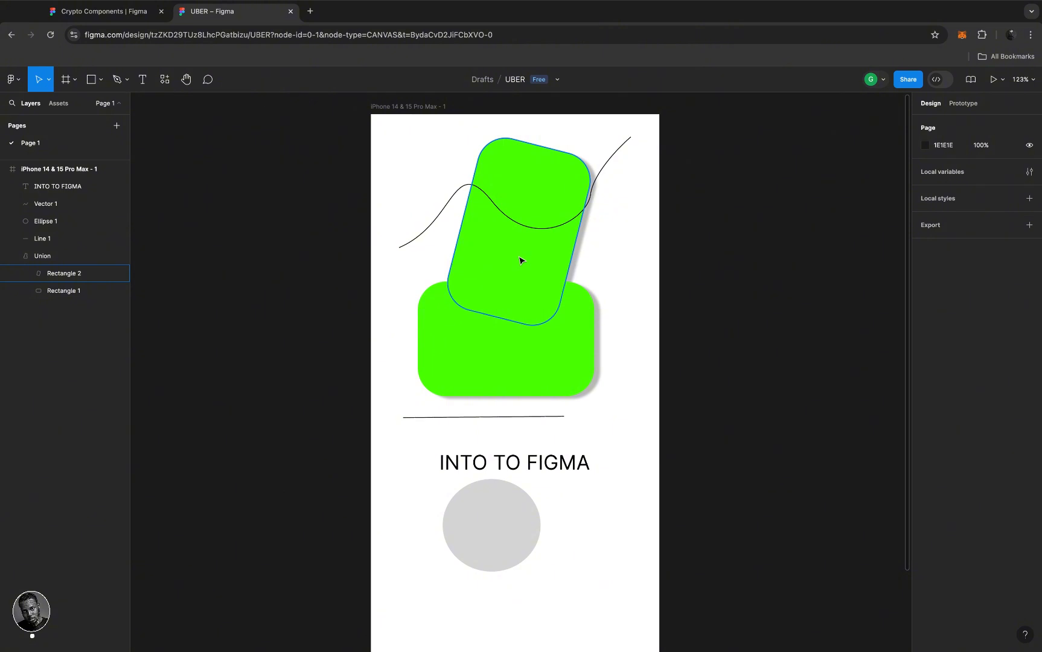
click(521, 260)
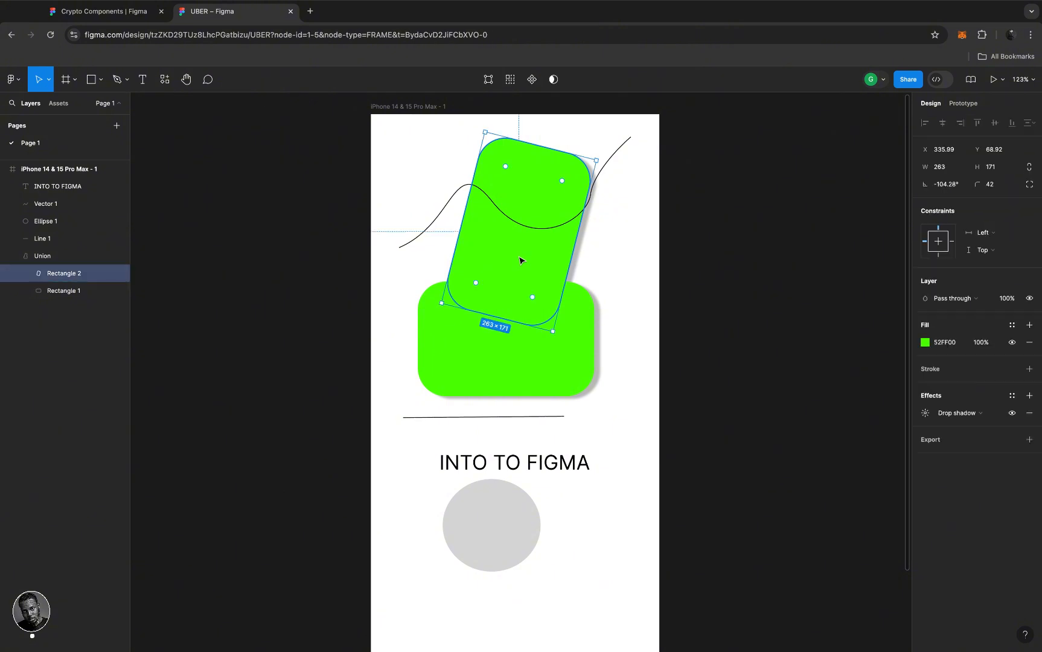
key(super+z)
key(Escape)
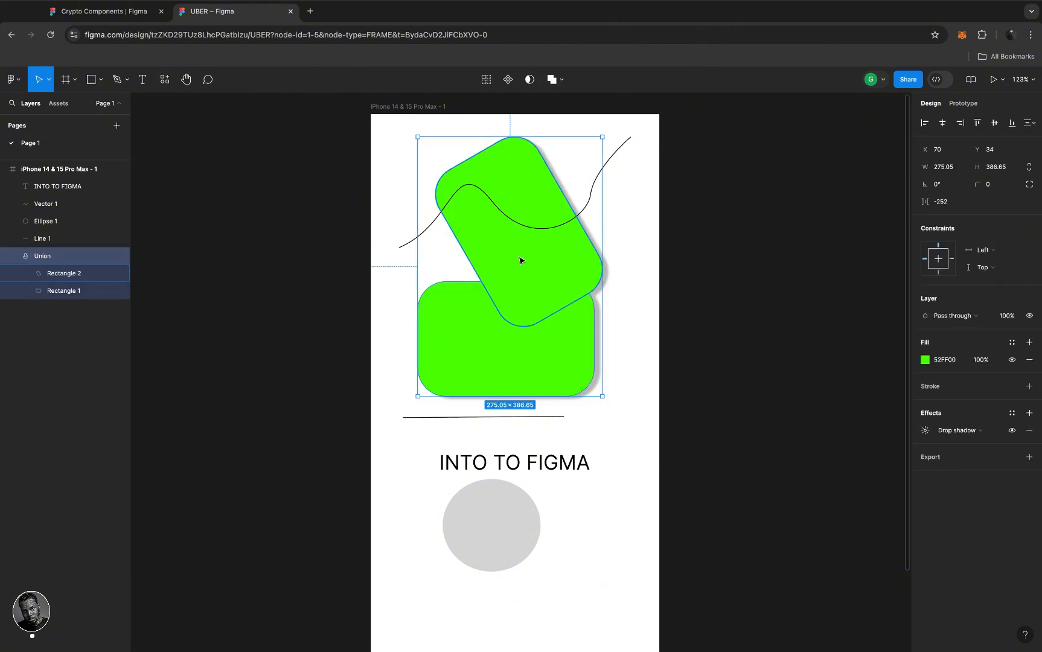
key(super+z)
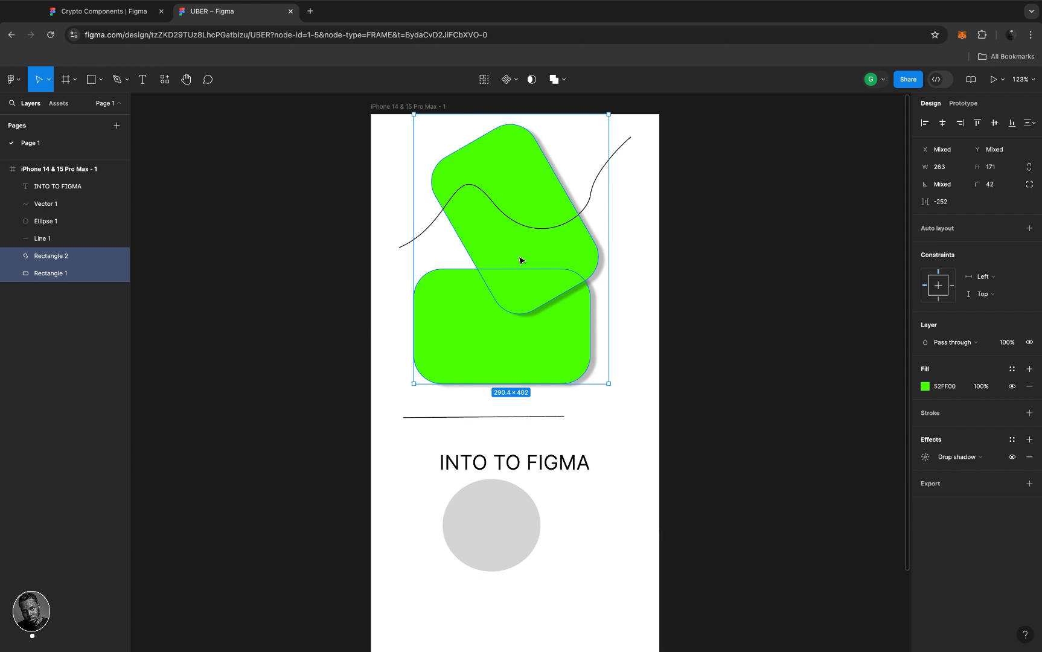
- Try a Subtract boolean on the two rectangles, then revert it
click(565, 80)
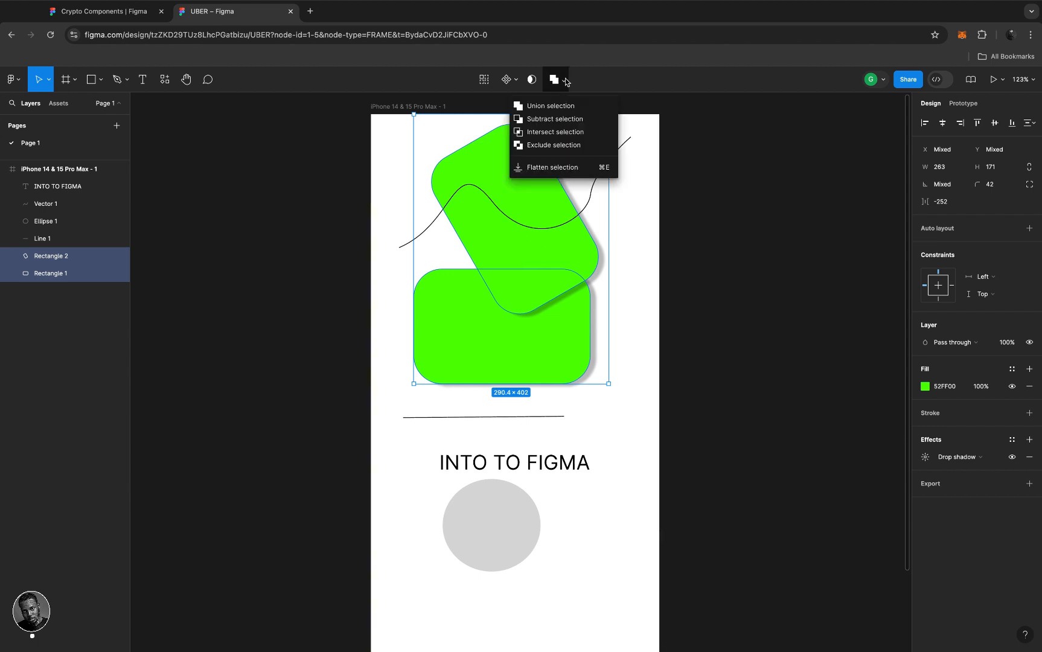
click(562, 122)
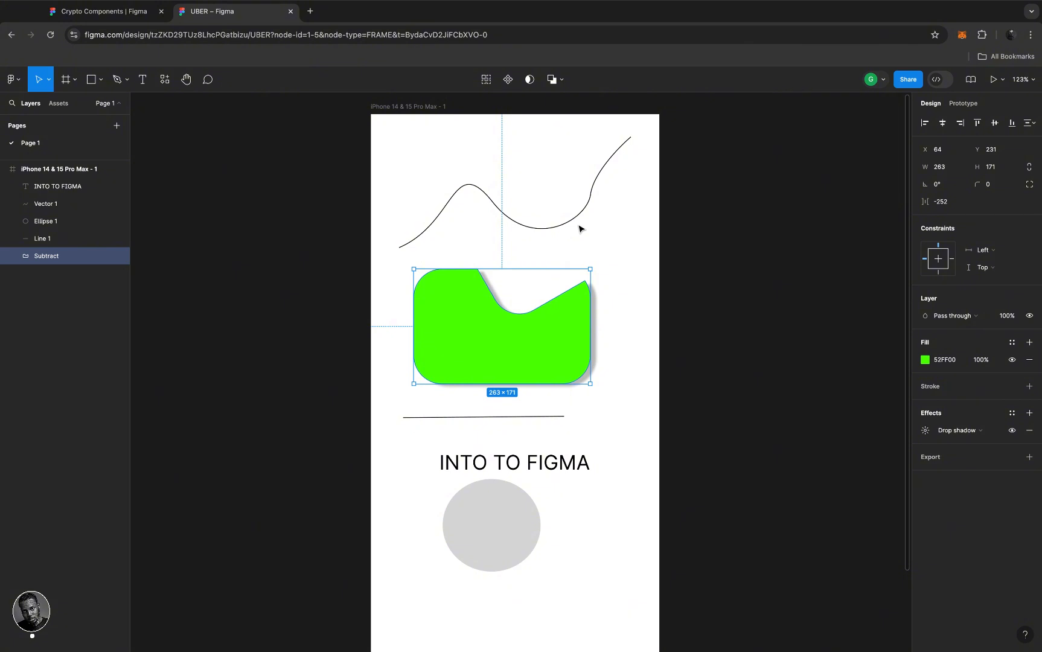
click(549, 174)
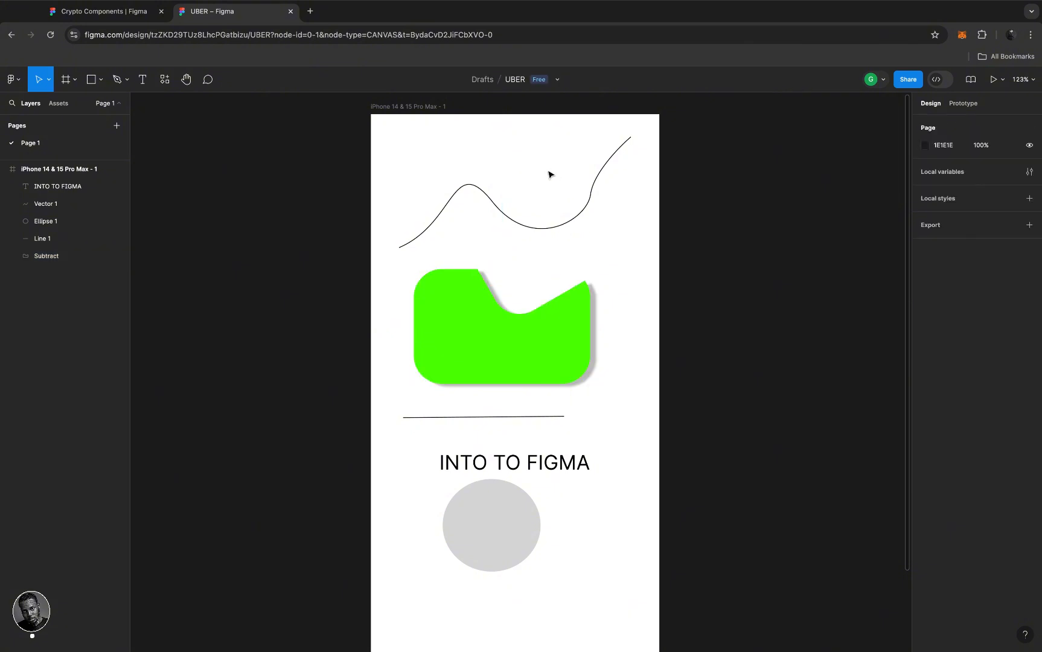
click(543, 356)
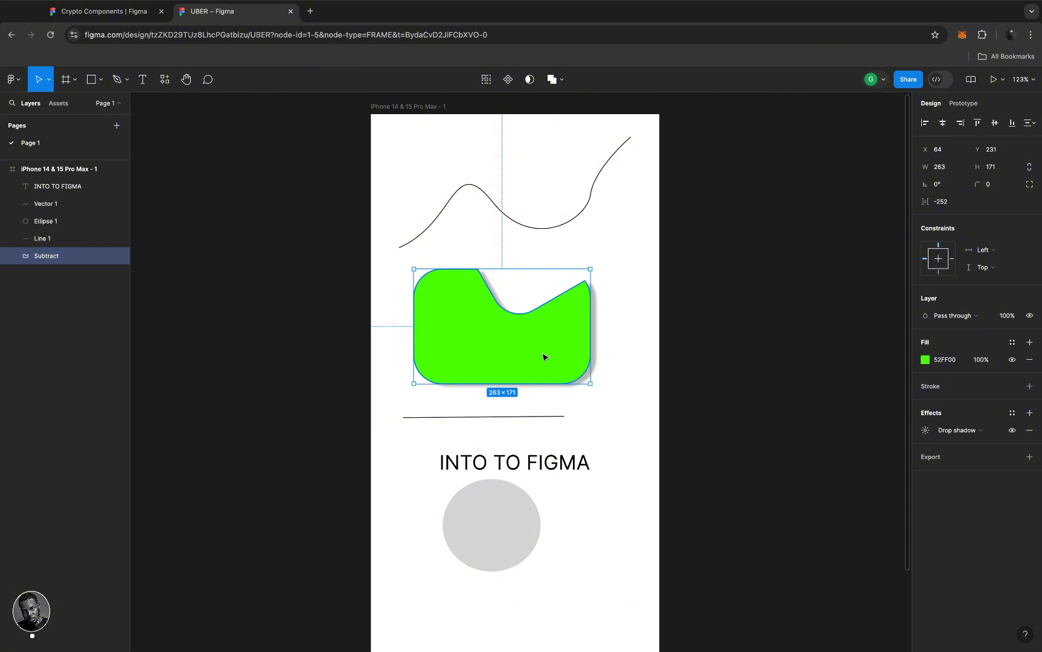
key(Escape)
click(543, 358)
key(shift+super+g)
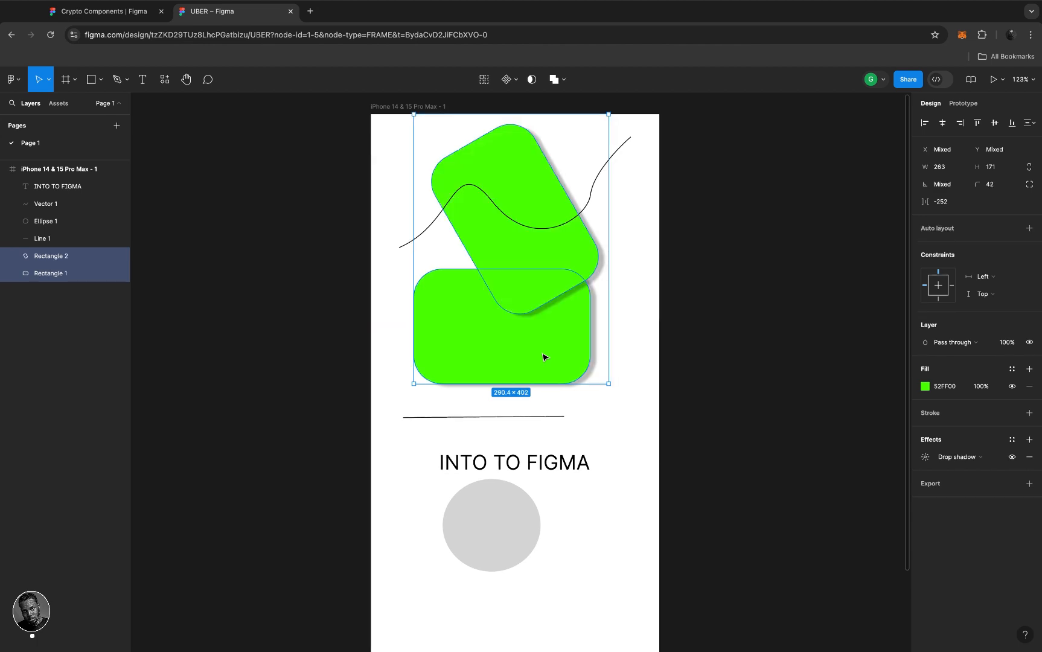
- Try an Intersect boolean on the rectangles, then undo it
click(563, 80)
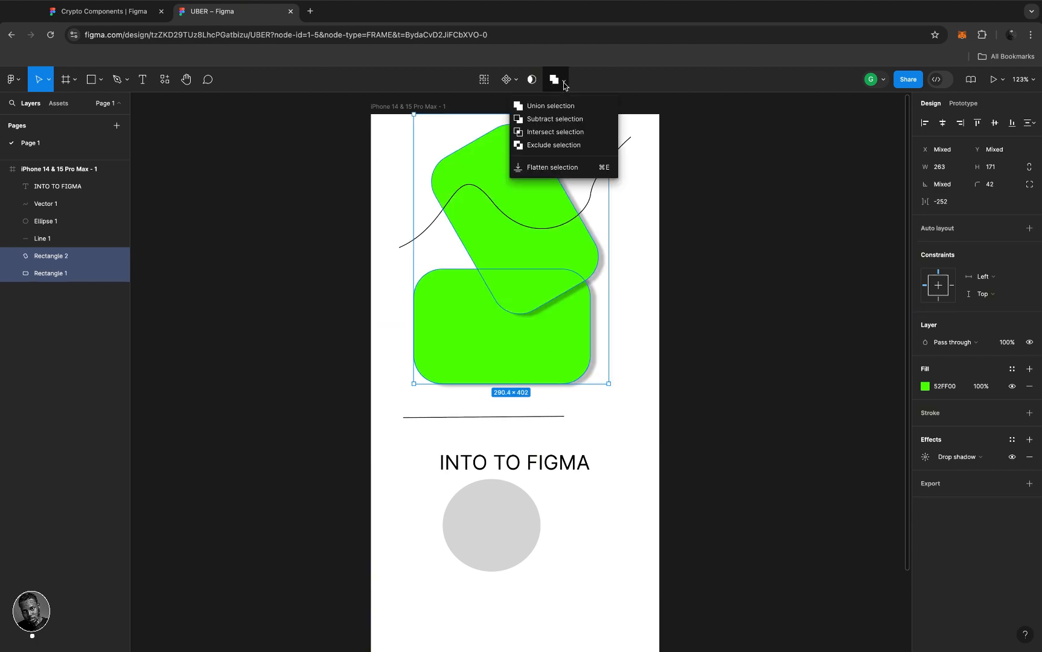
click(560, 132)
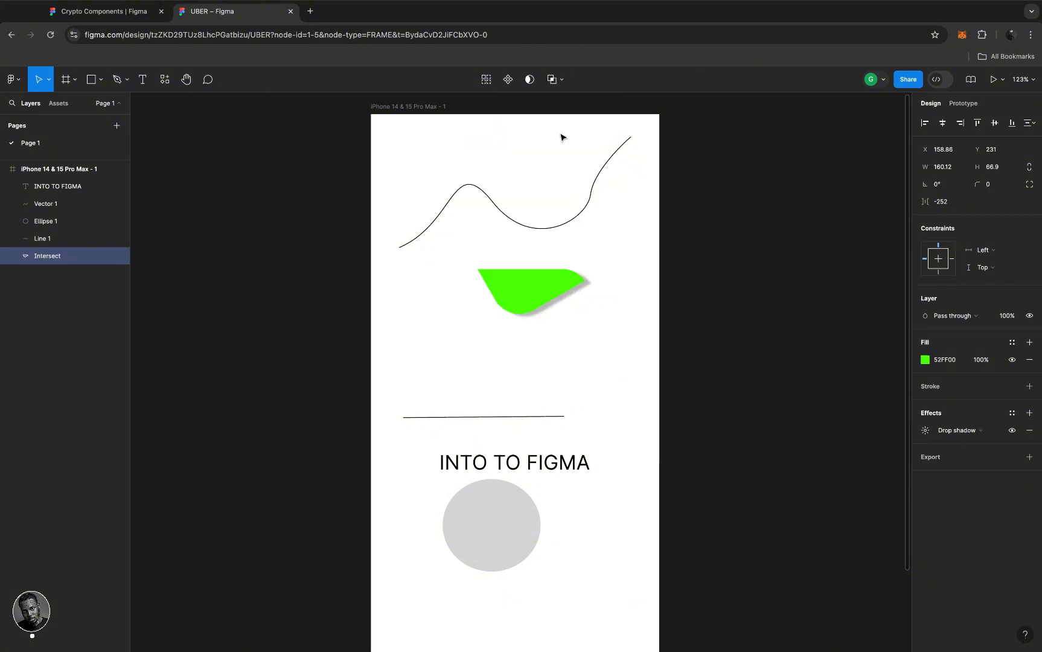
mouse_move(542, 281)
mouse_down()
mouse_move(556, 320)
mouse_move(548, 275)
mouse_move(541, 299)
mouse_up()
key(super+z)
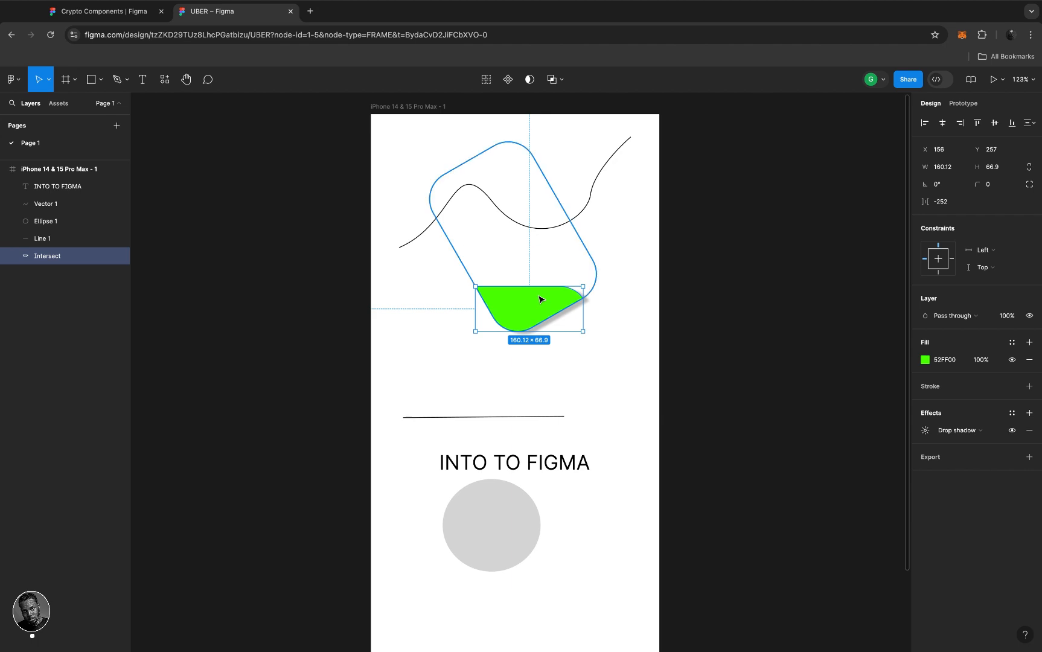
key(super+z)
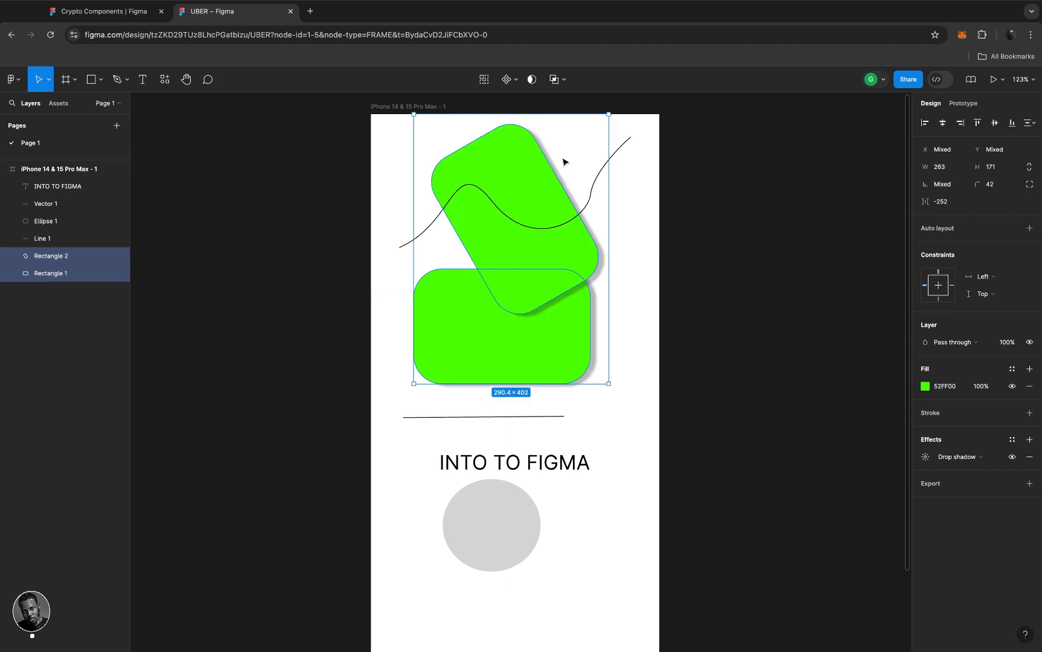
- Apply Exclude to combine the rectangles with the overlap cut out, nudging it slightly
click(564, 83)
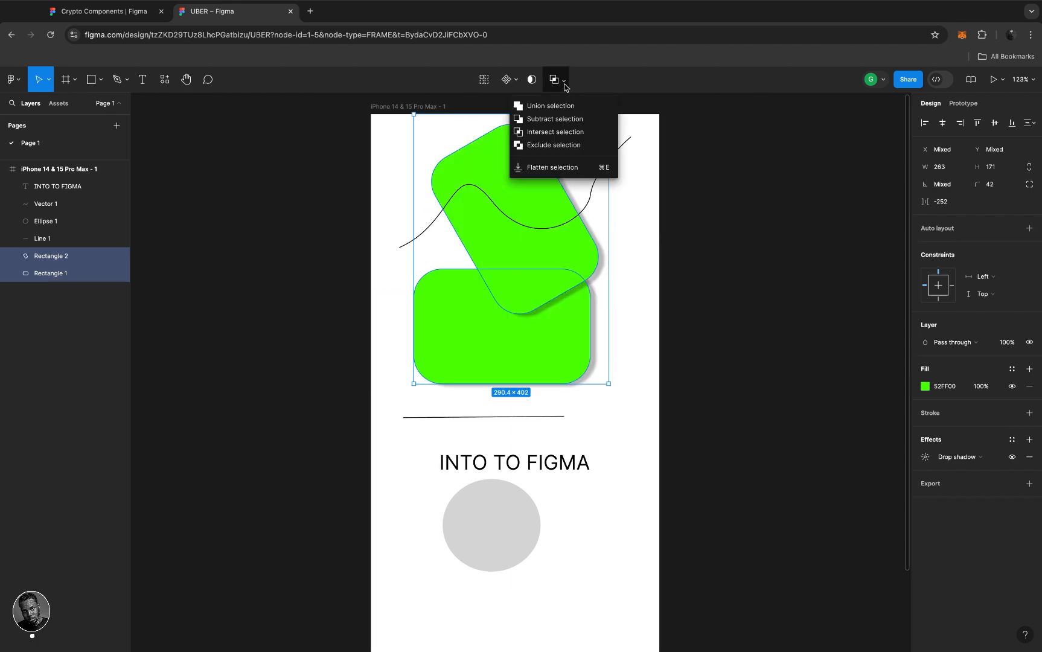
click(558, 145)
click(557, 350)
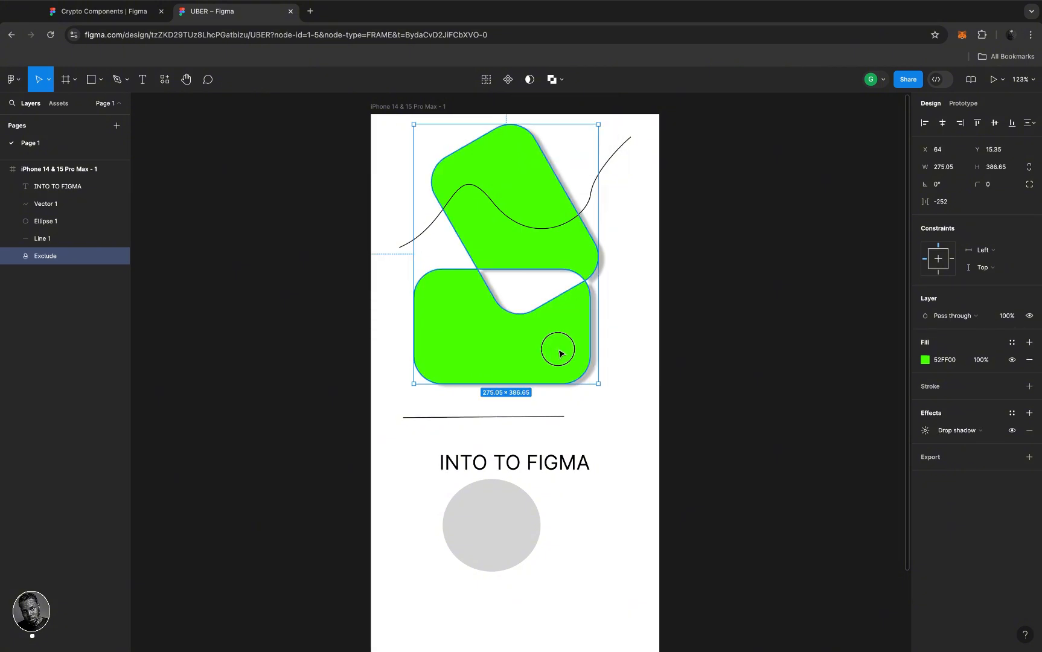
mouse_move(559, 353)
mouse_down()
mouse_move(559, 381)
mouse_move(556, 350)
mouse_up()
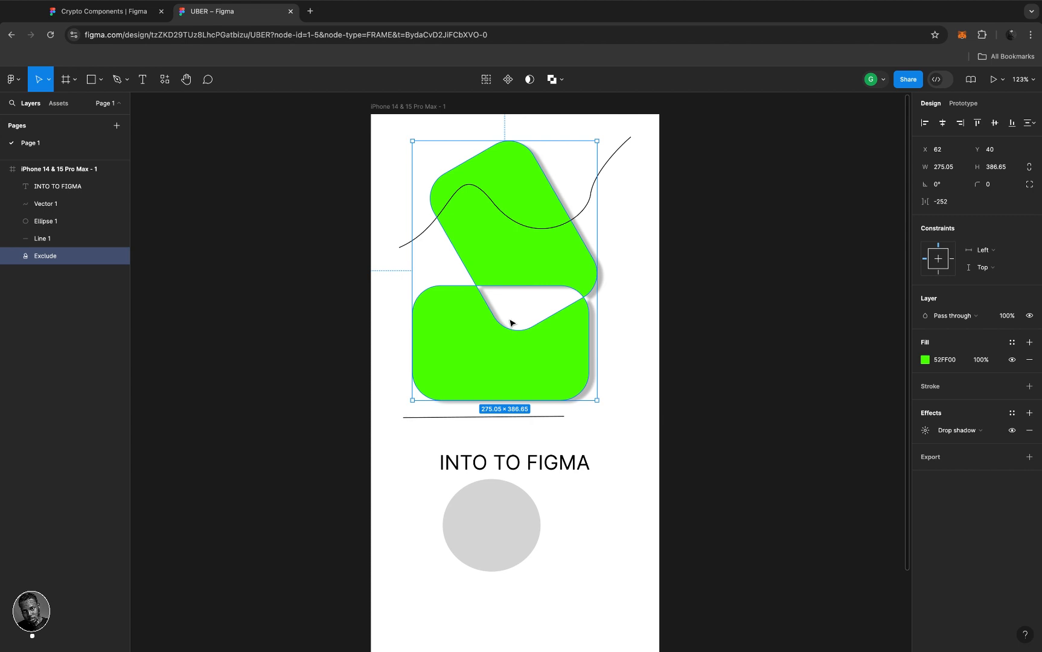
- Drag Rectangle 2 inside the Exclude shape down to X 200.21, Y 67
double_click(511, 266)
double_click(509, 282)
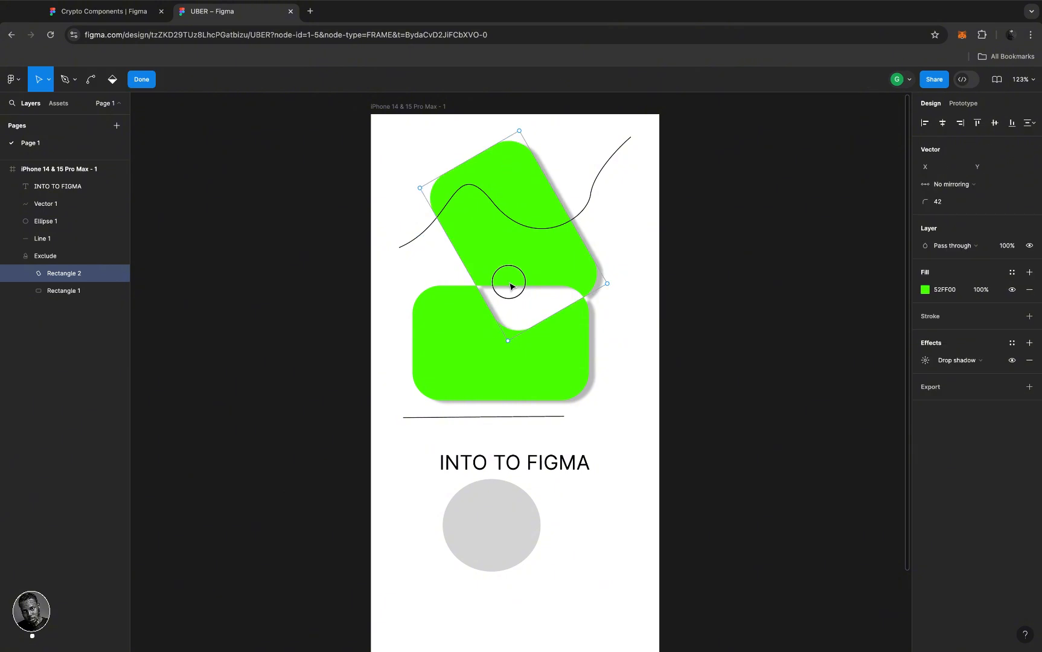
click(509, 288)
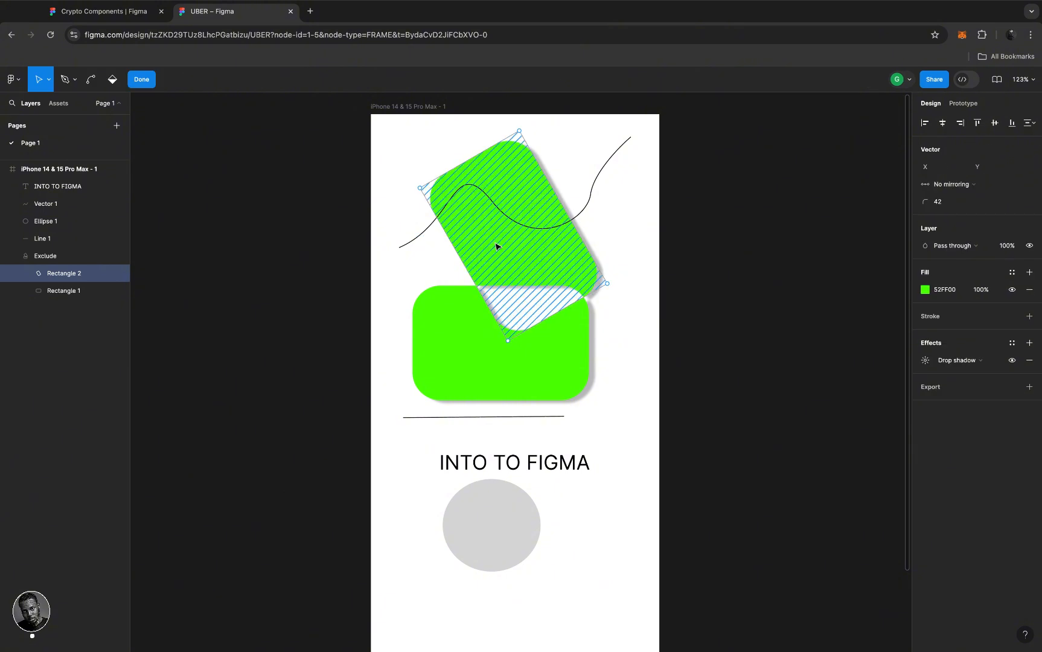
click(621, 241)
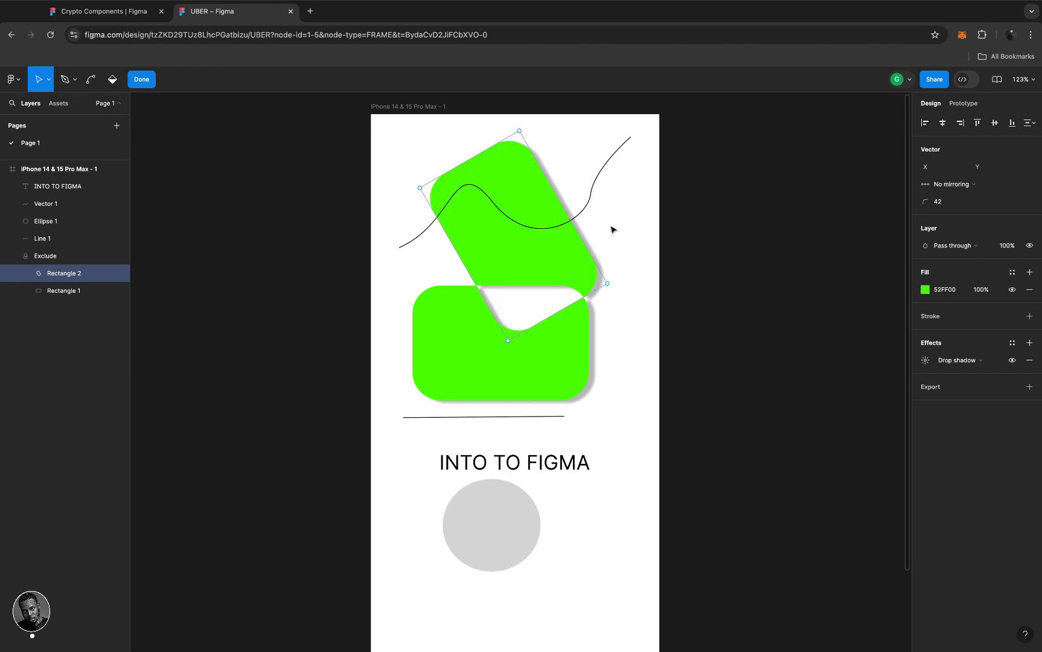
key(Escape)
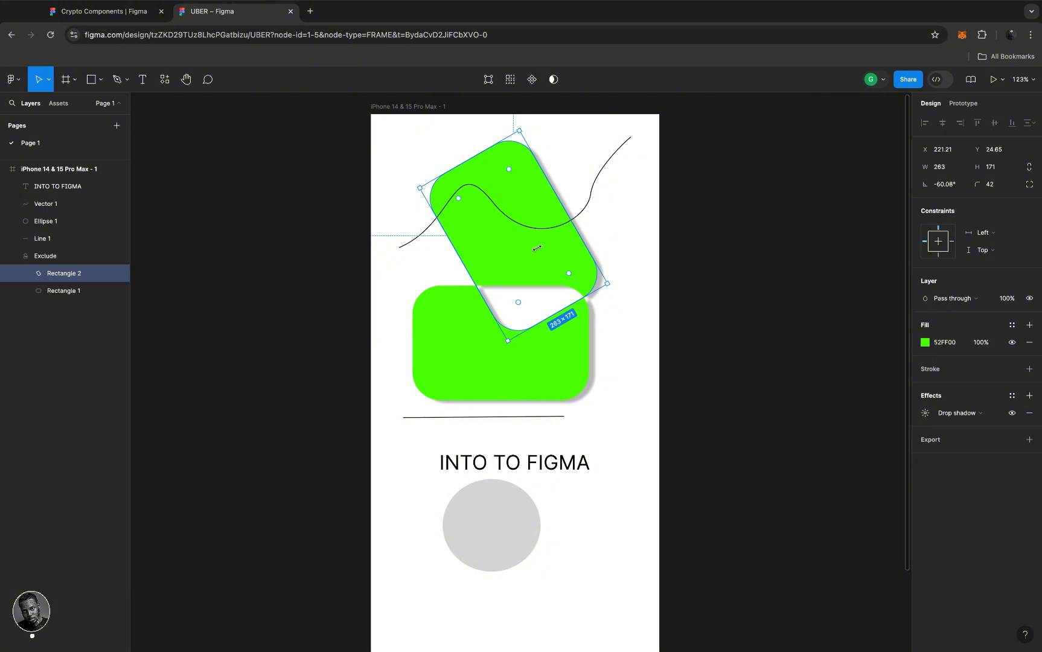
drag(530, 245, 525, 222)
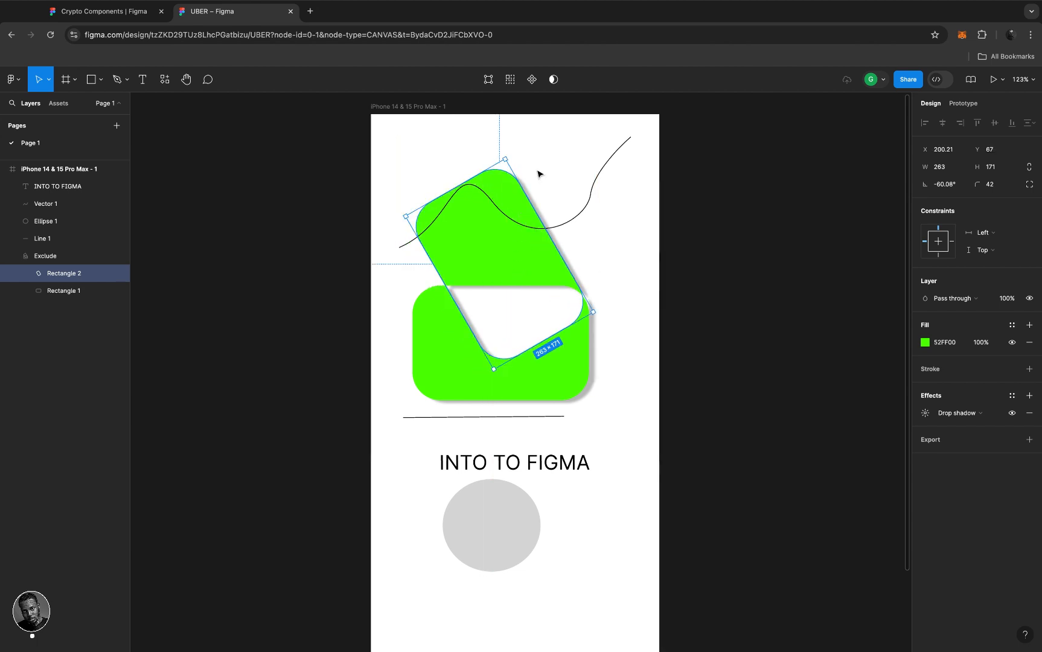
- Create a text layer below the grey circle and type LOGIN
click(539, 173)
scroll(530, 270, down, 5)
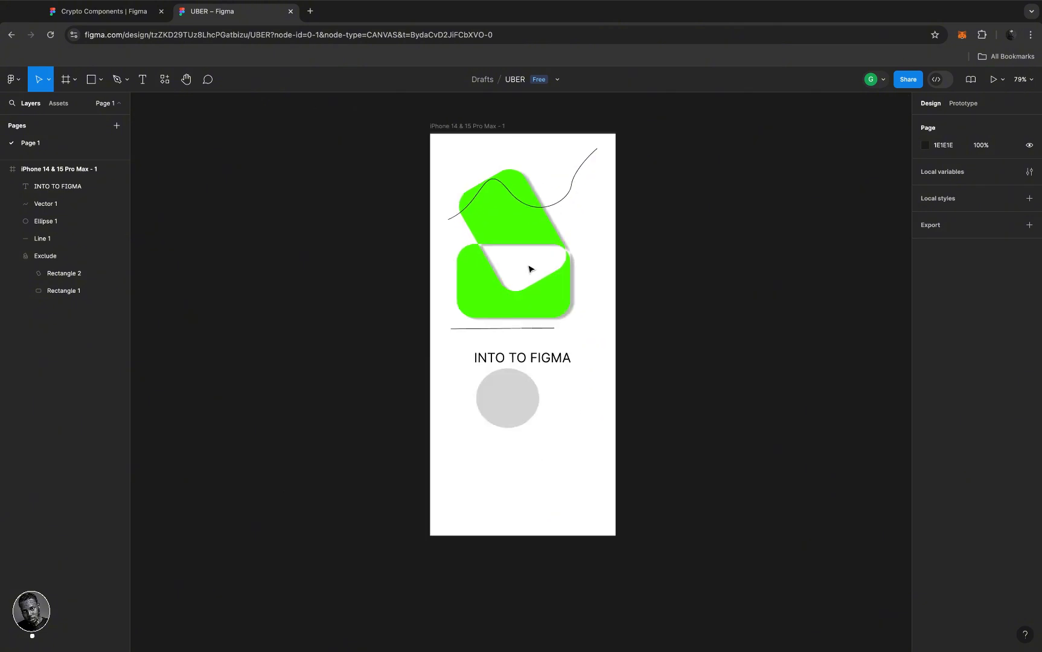
scroll(520, 326, up, 3)
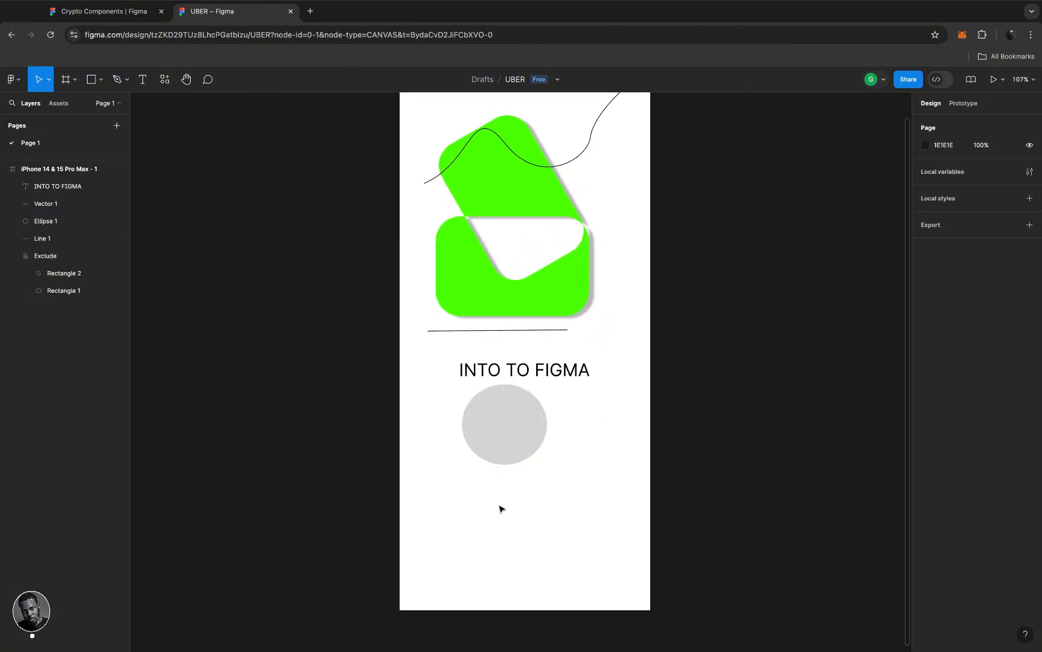
key(t)
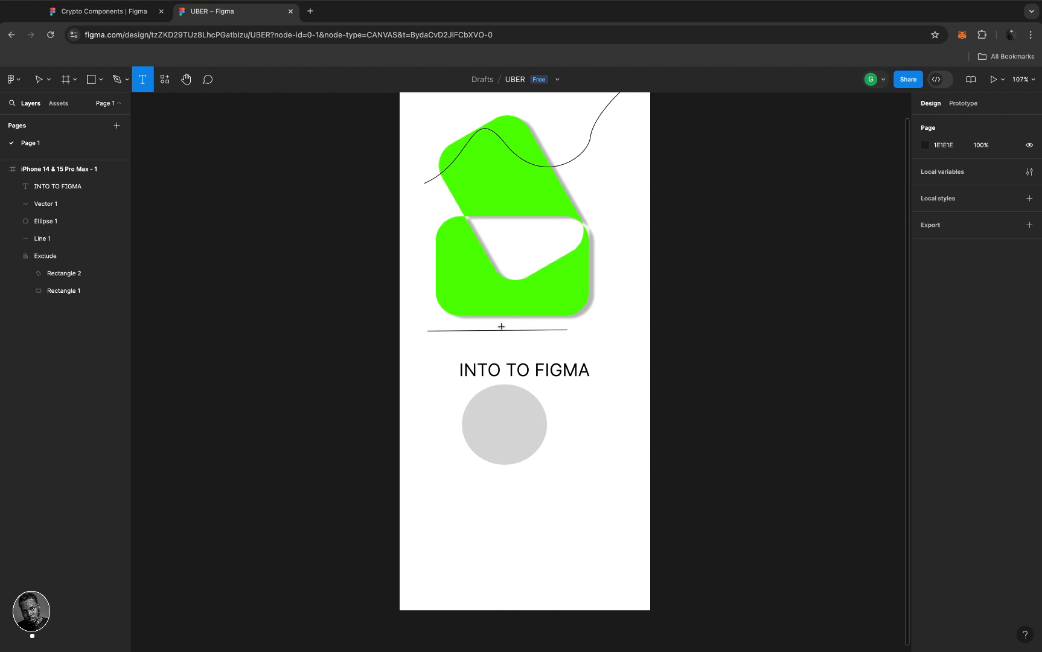
click(483, 508)
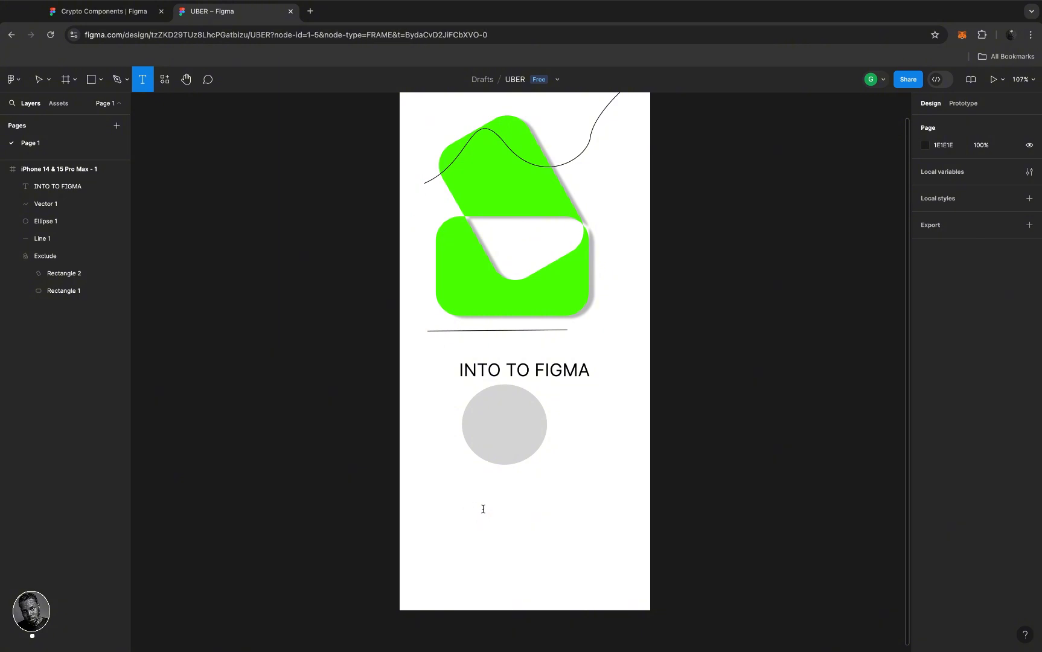
text(L)
key(Escape)
text(OGI)
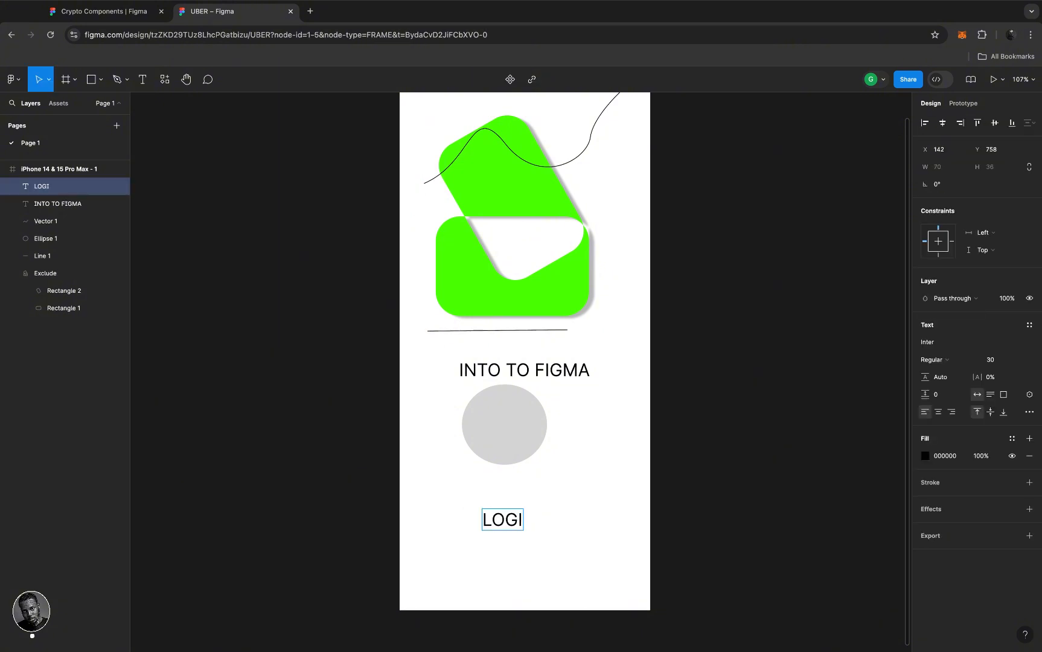
text(N)
- Change the LOGIN text's font to Impact
click(523, 519)
double_click(525, 519)
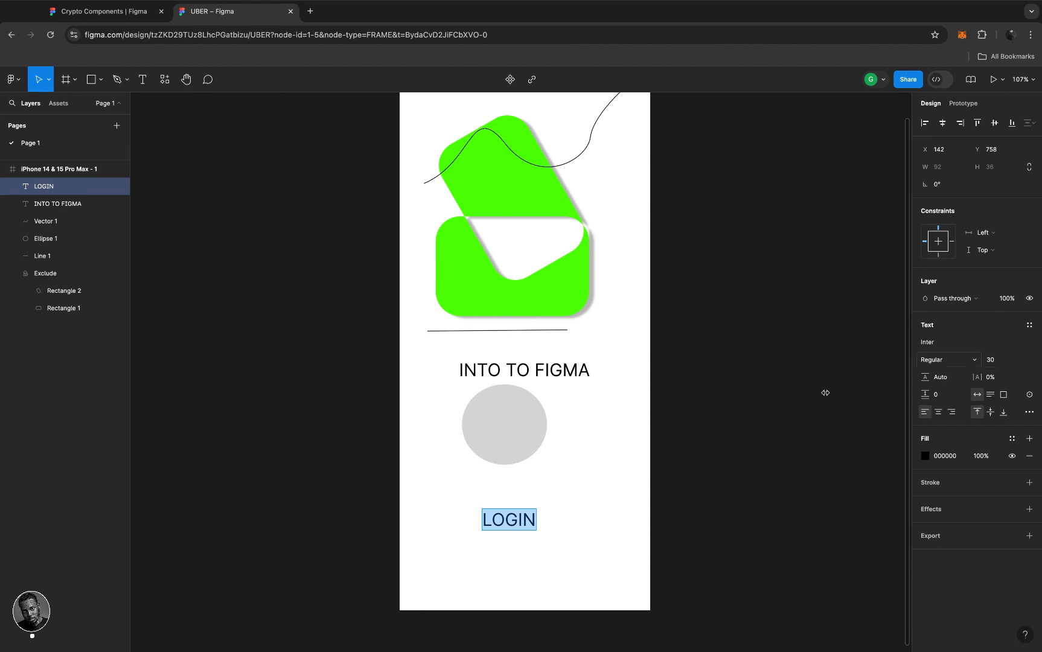
click(974, 341)
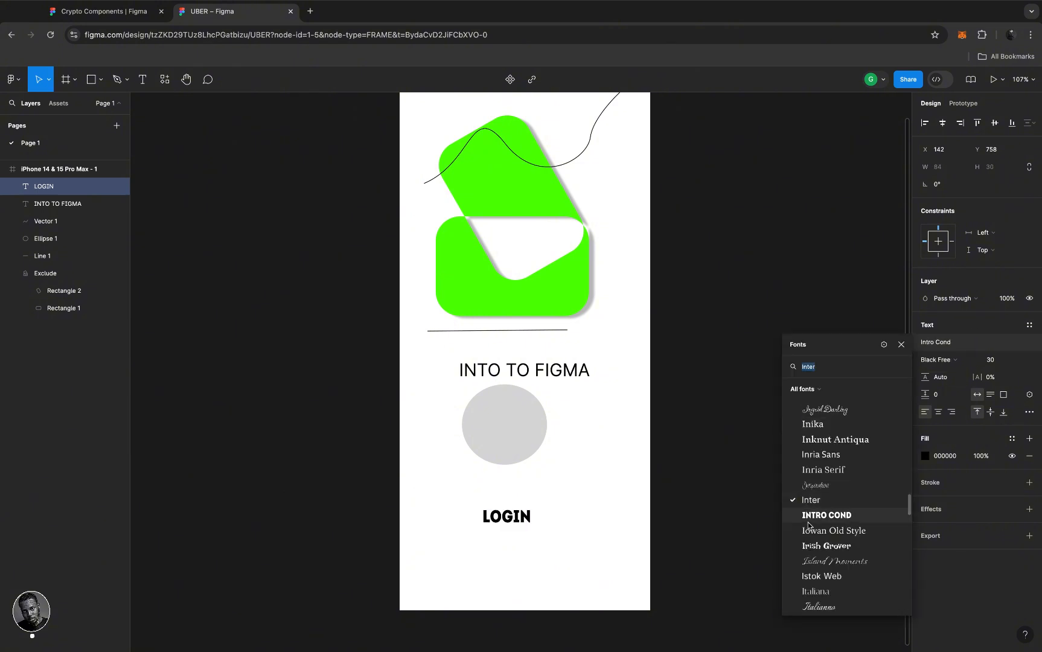
scroll(808, 525, down, 2)
scroll(808, 525, down, 2)
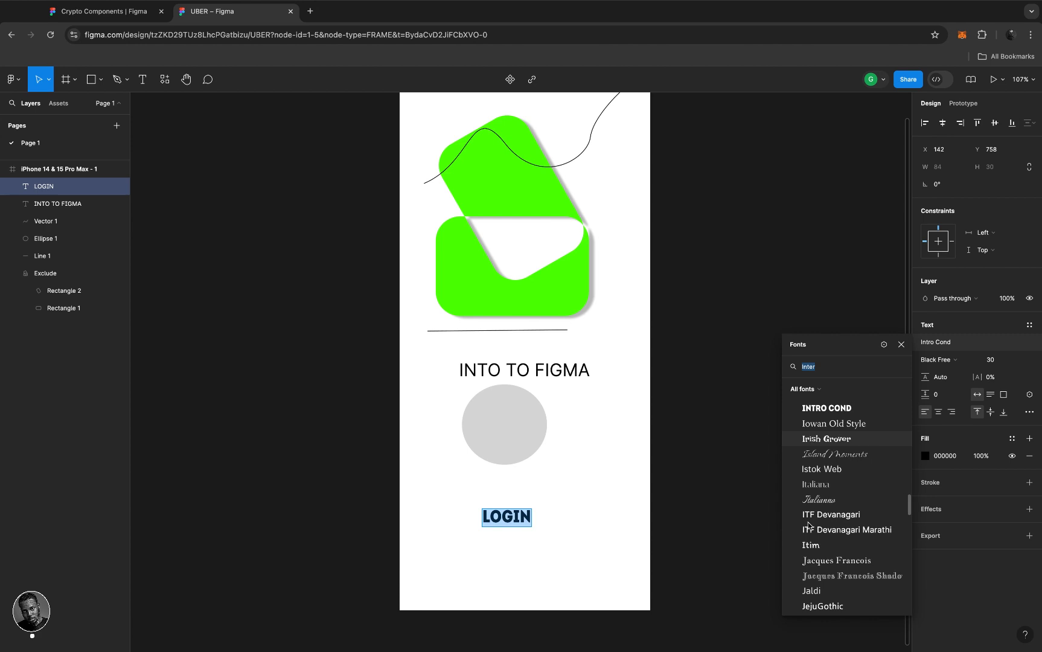
scroll(809, 525, down, 3)
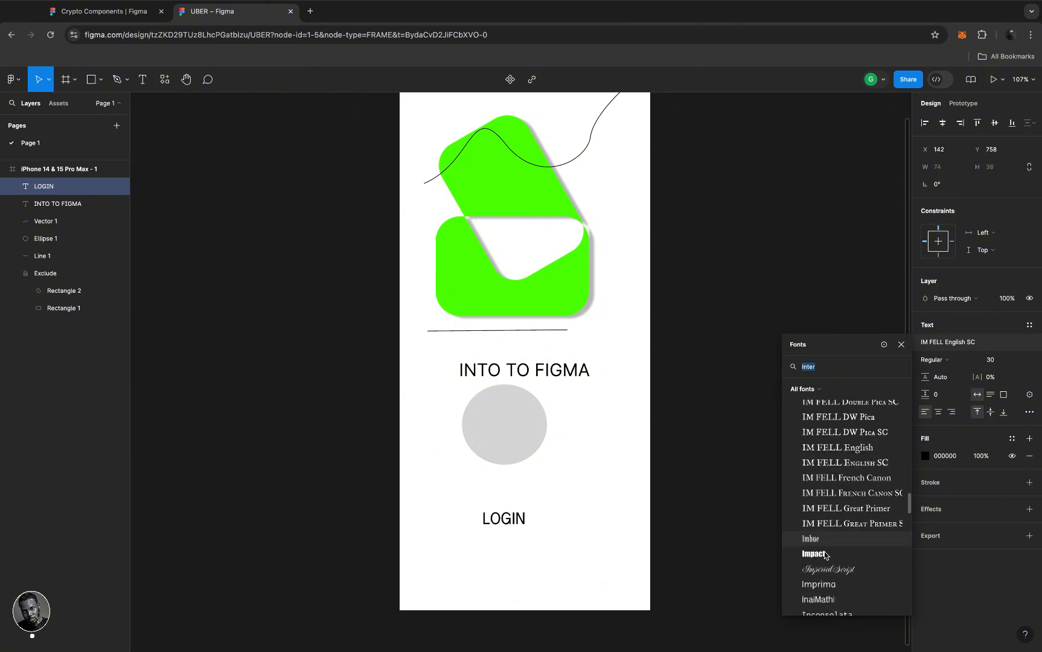
click(825, 555)
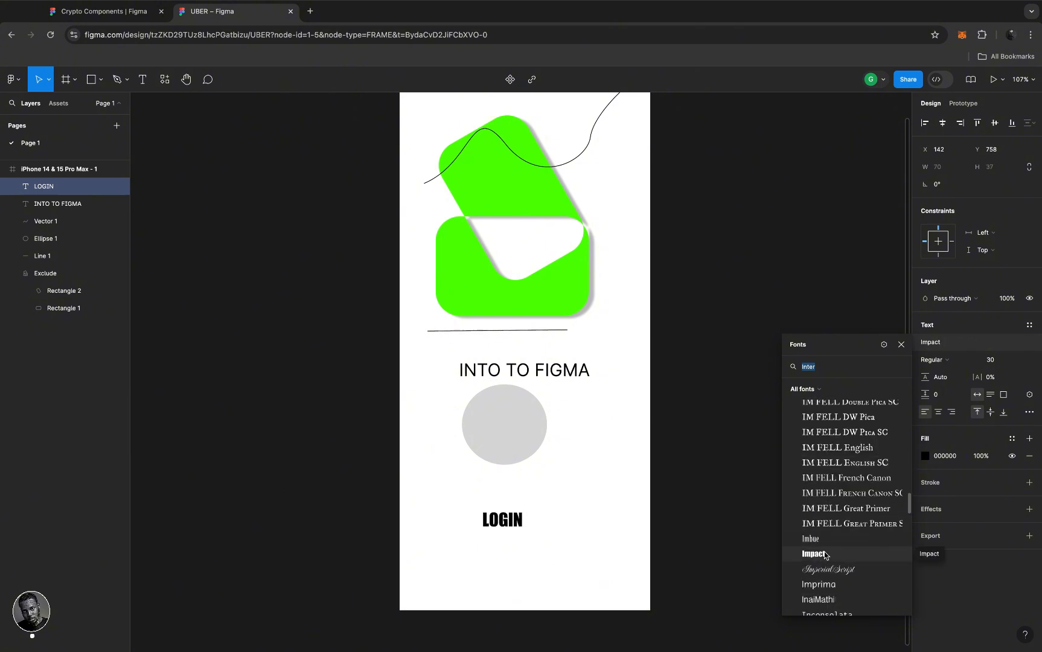
click(825, 555)
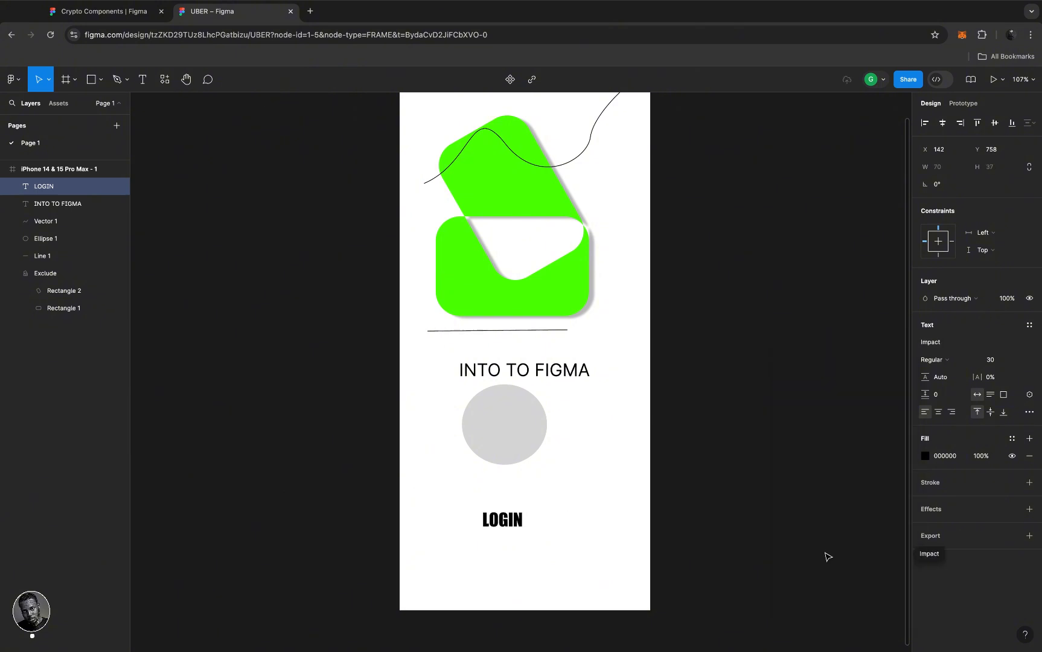
- Try font size 50 for LOGIN, then settle on 30, leaving the style Regular
click(997, 359)
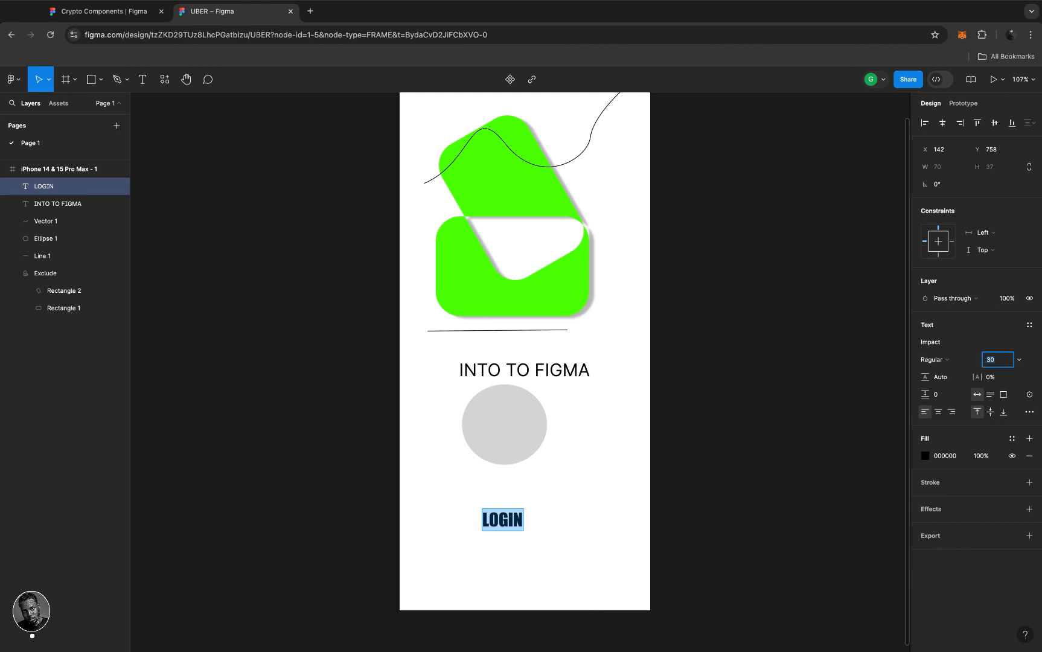
text(50)
key(Return)
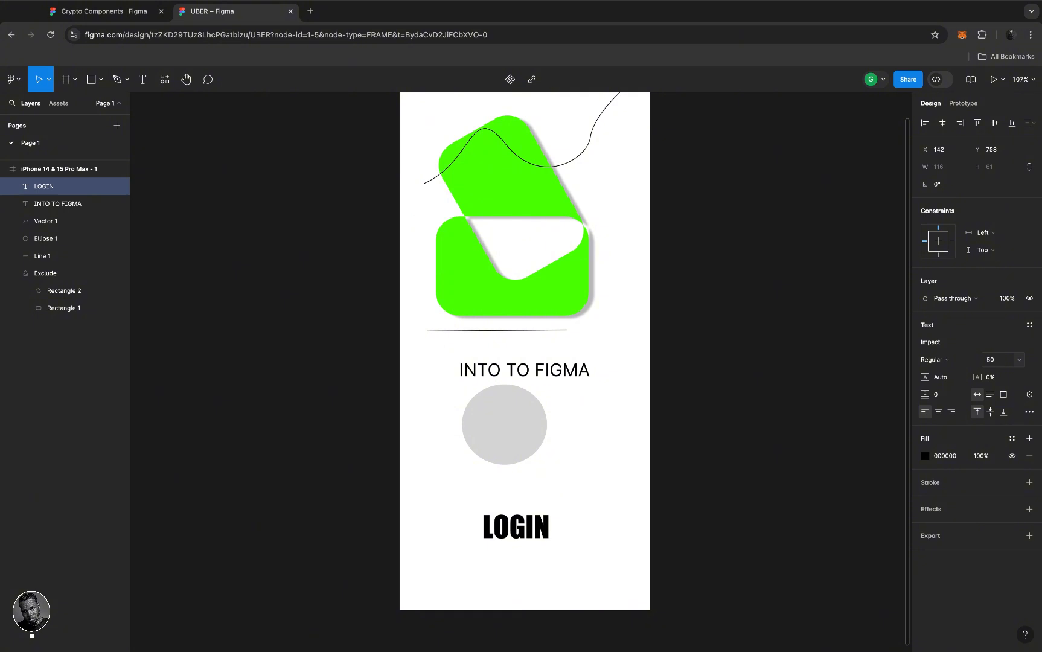
click(999, 362)
text(30)
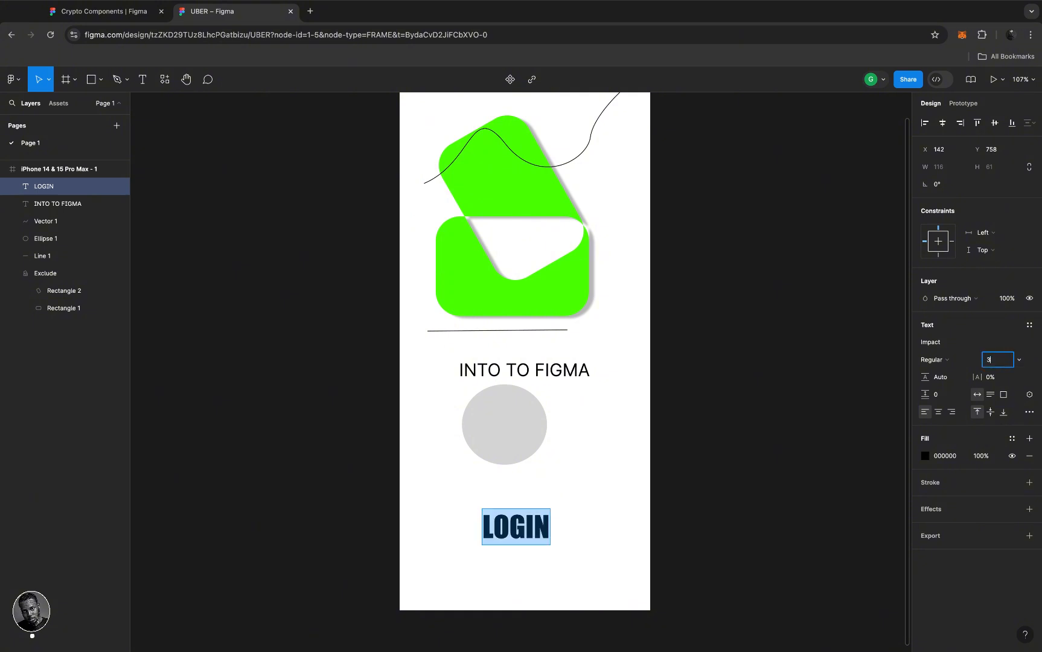
key(Return)
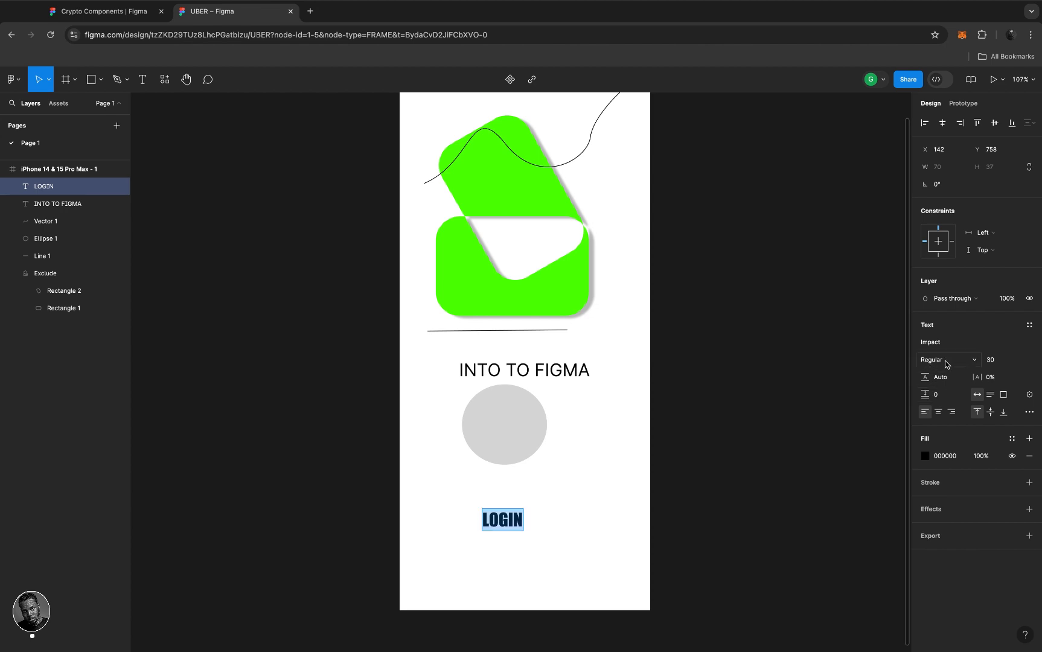
click(973, 362)
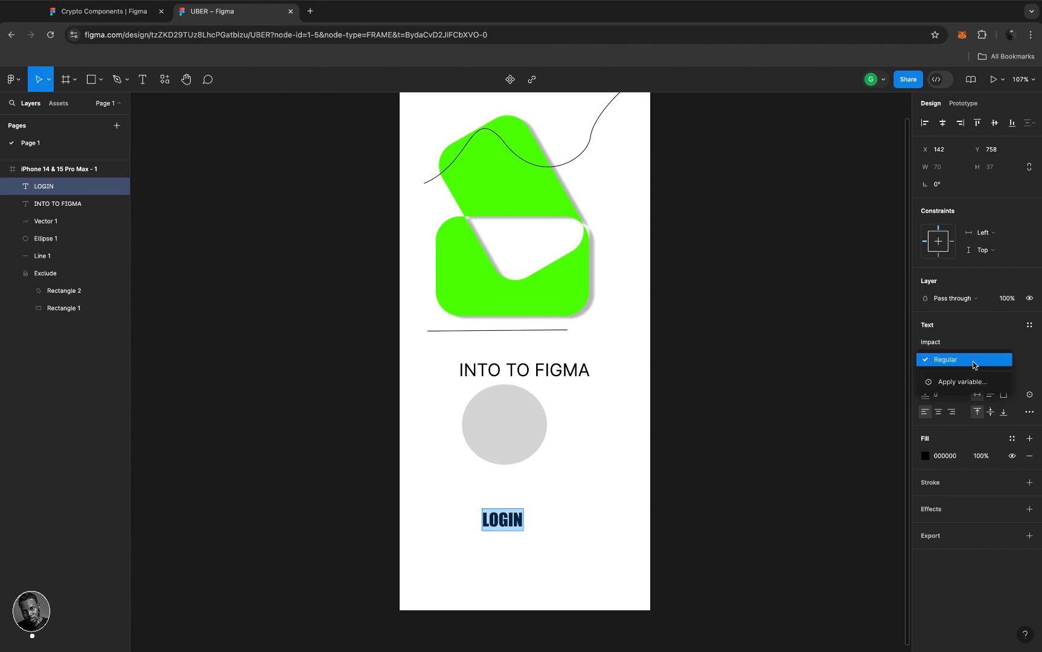
click(953, 330)
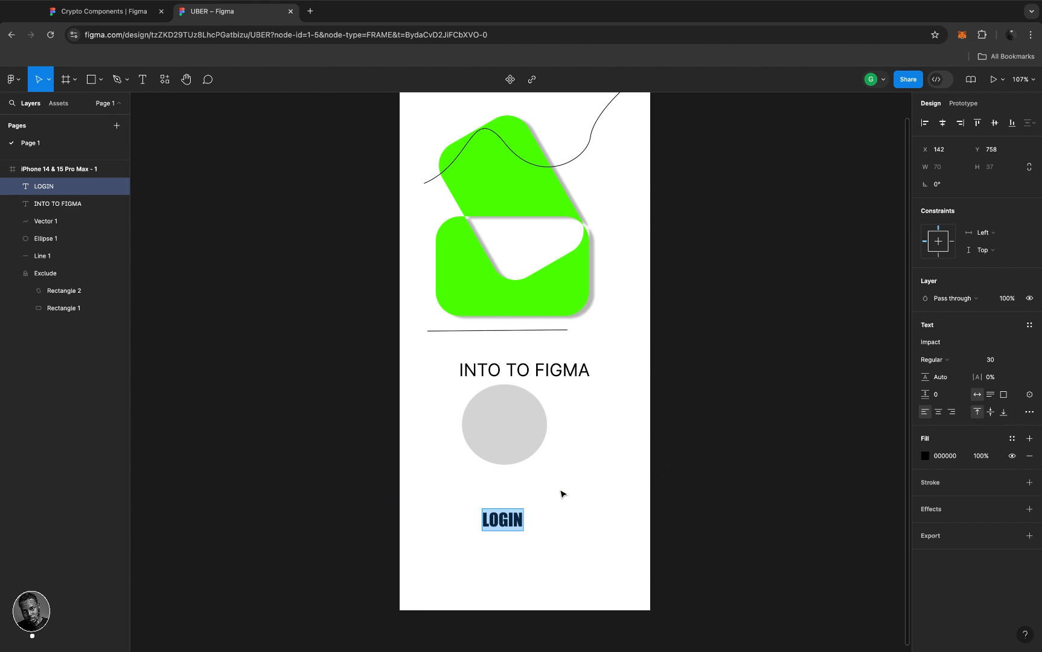
- Draw a 157×49 rectangle under LOGIN and fill it red F30000
key(Escape)
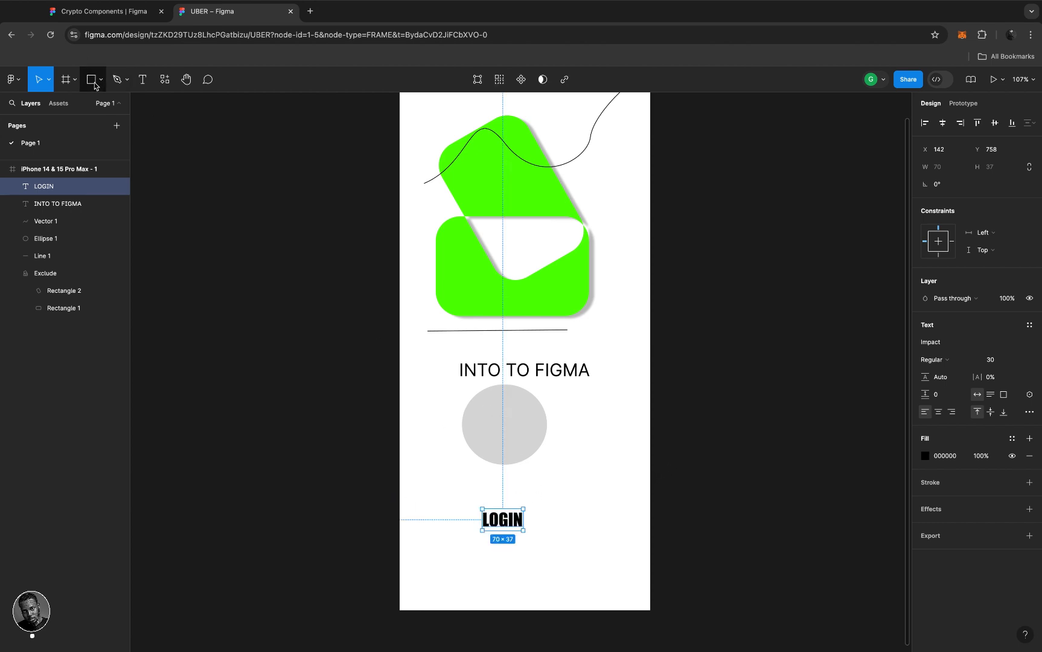
click(92, 80)
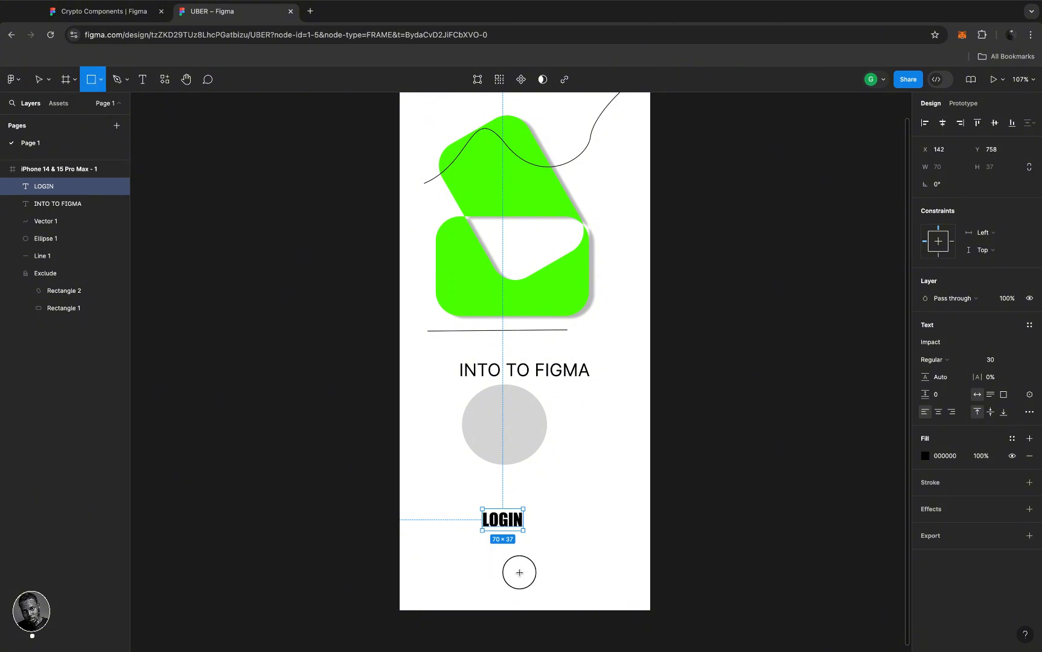
drag(471, 552, 562, 581)
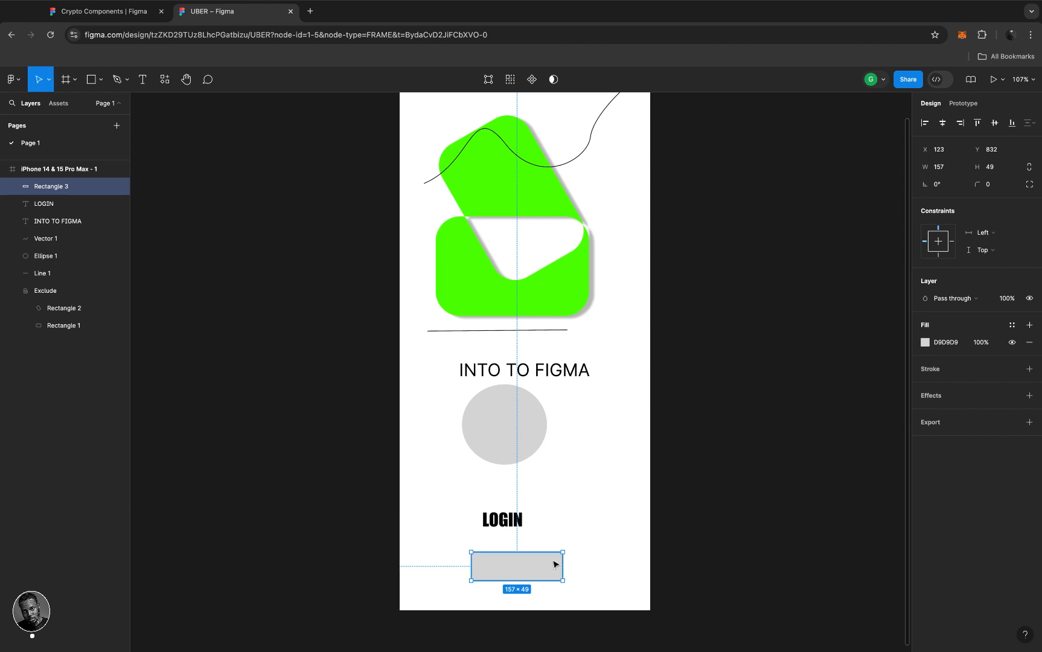
click(925, 342)
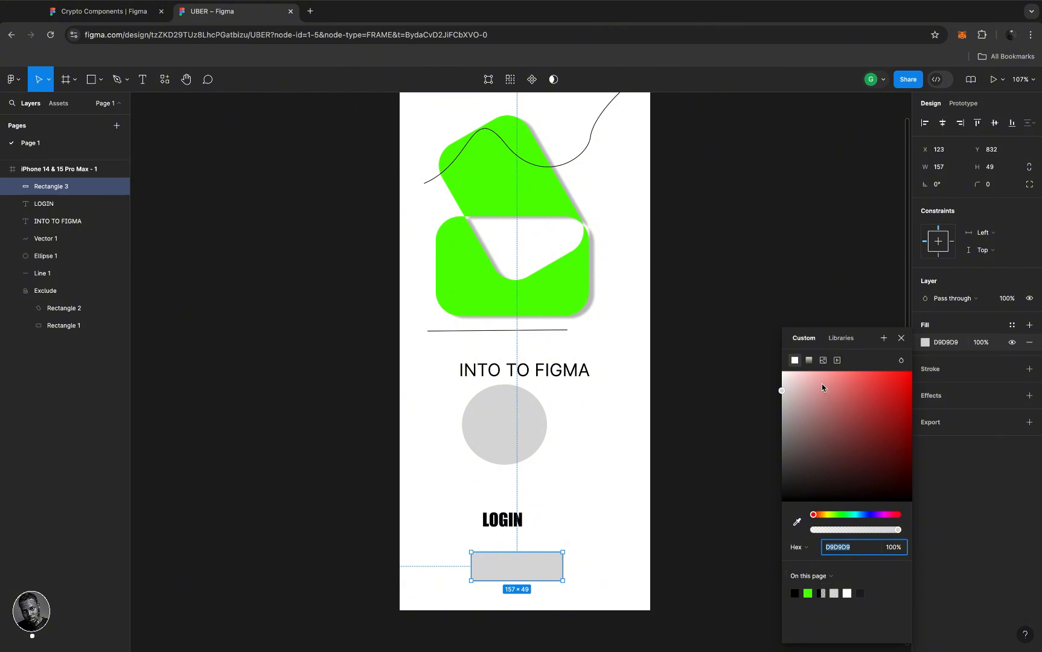
drag(821, 384, 918, 384)
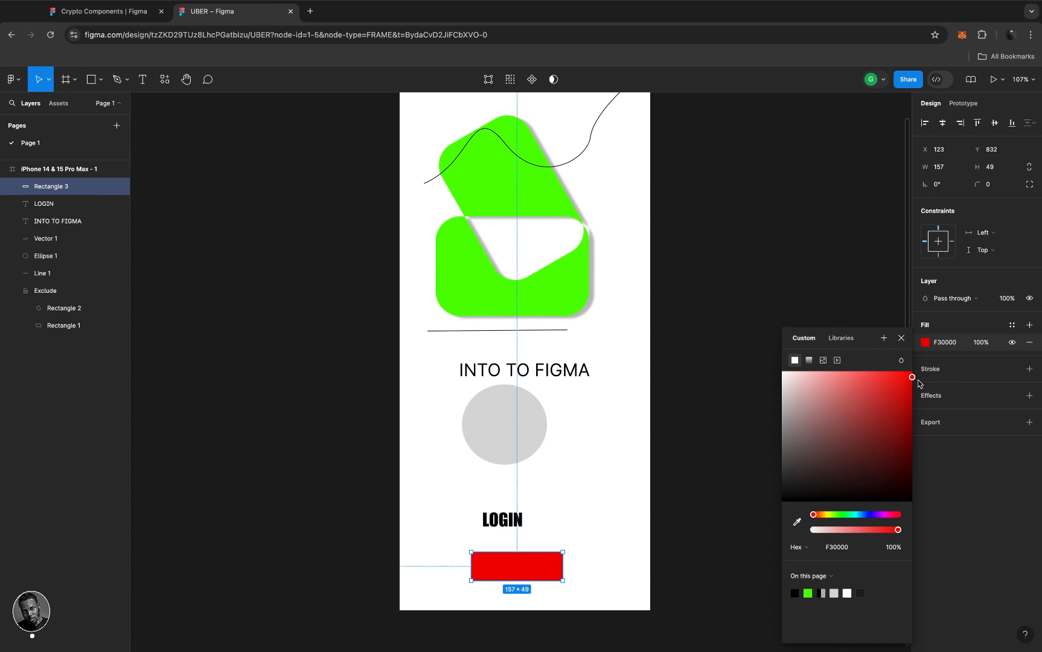
click(901, 339)
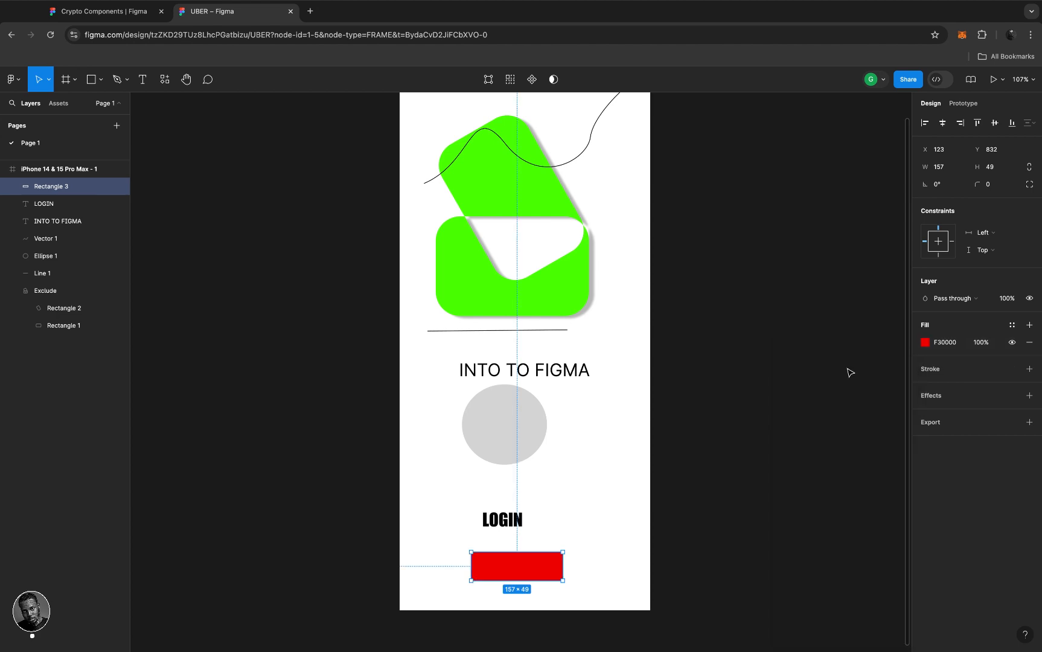
- Round the red rectangle's corners to radius 13 with the corner handle
scroll(495, 531, down, 4)
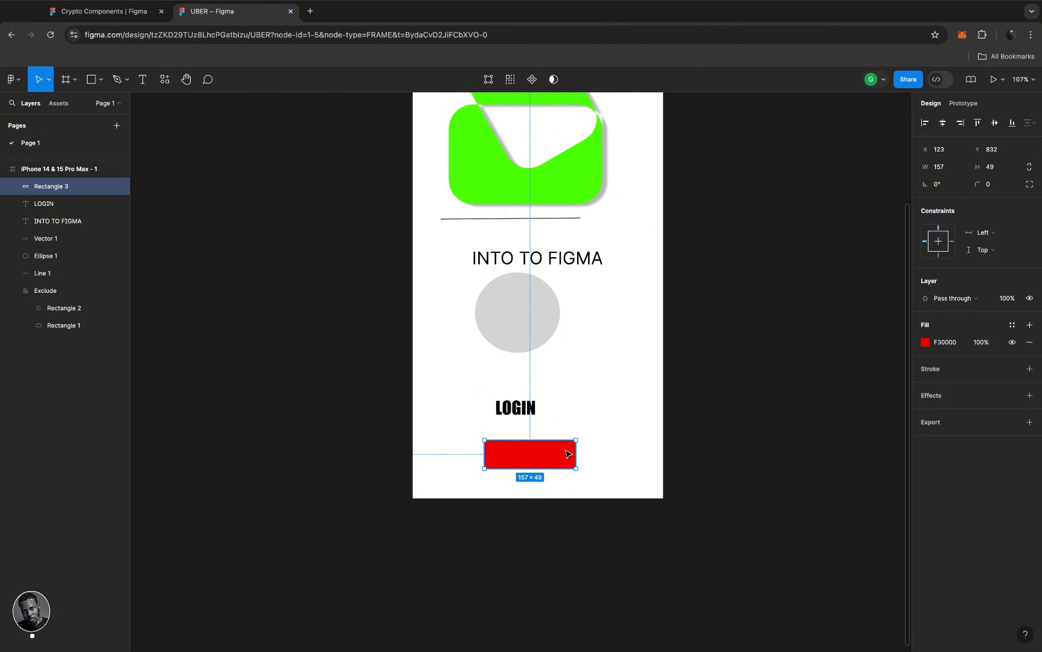
scroll(566, 454, up, 5)
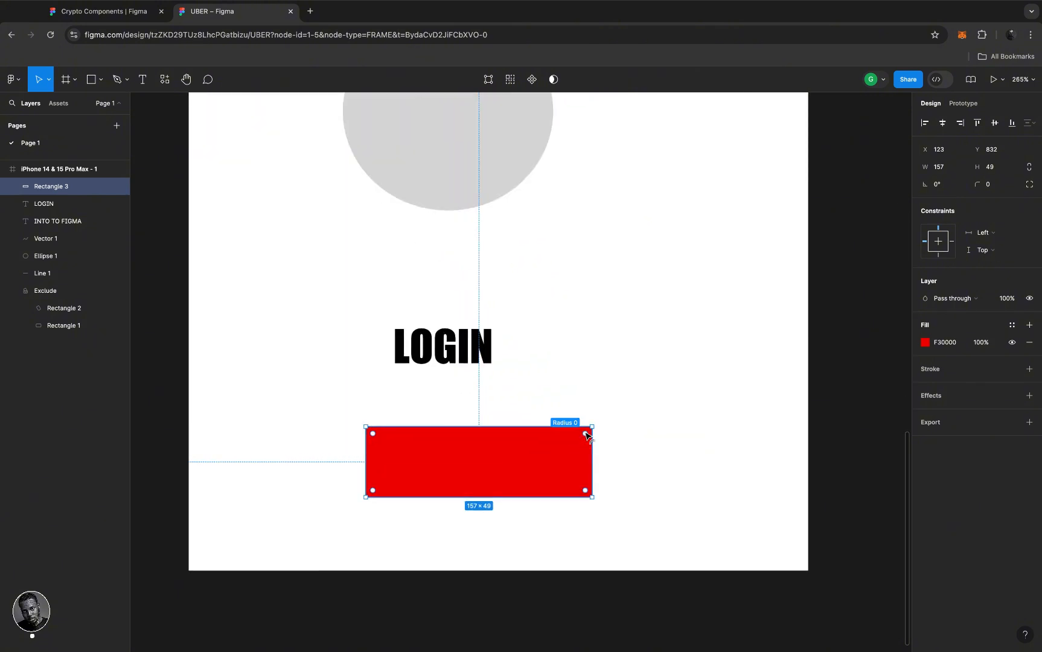
click(586, 433)
drag(585, 433, 574, 447)
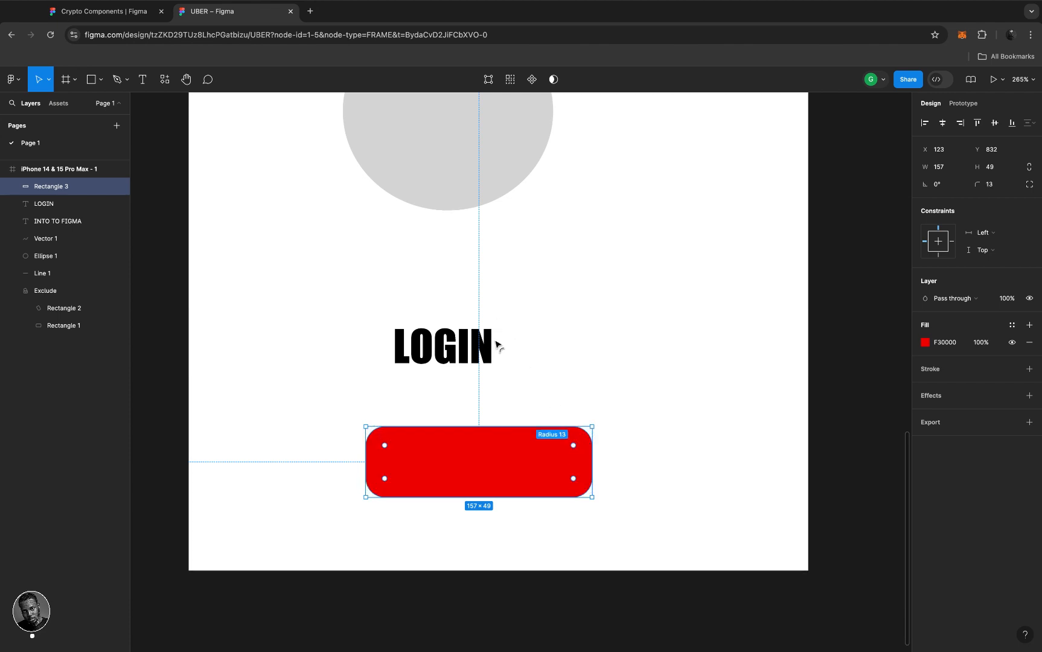
- Try moving the rectangle's top-right vertex, then undo the skew and leave point editing
click(516, 412)
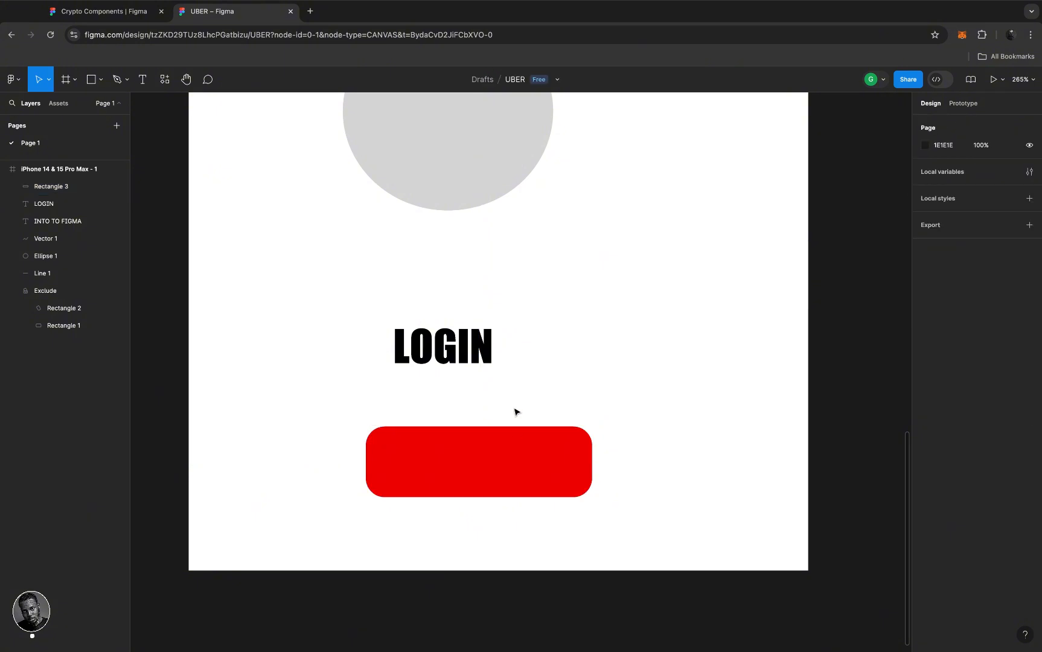
click(513, 456)
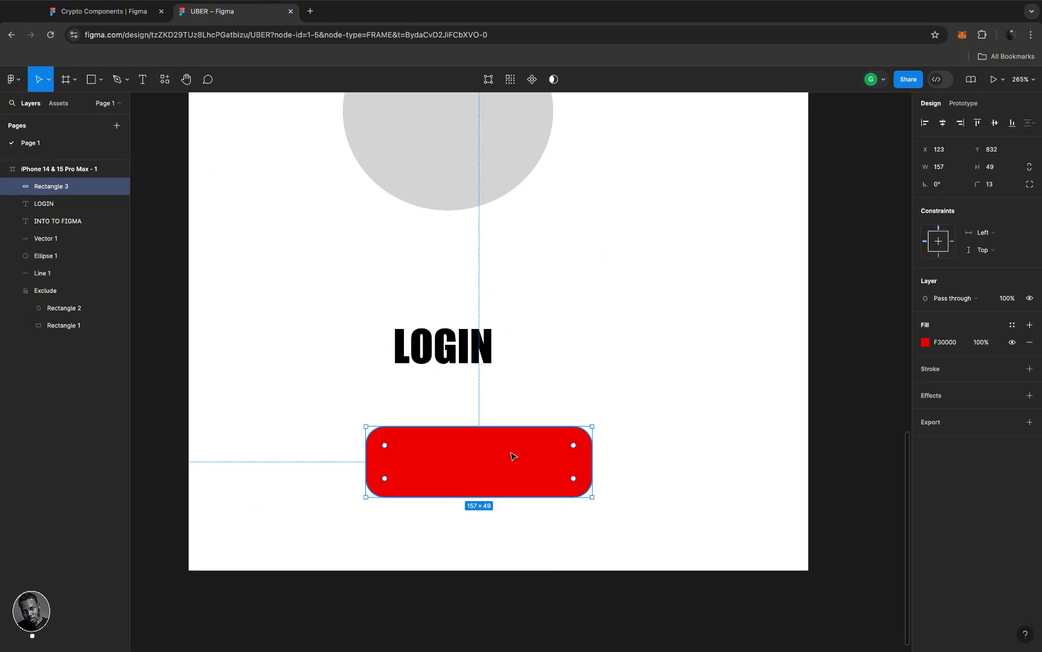
double_click(513, 457)
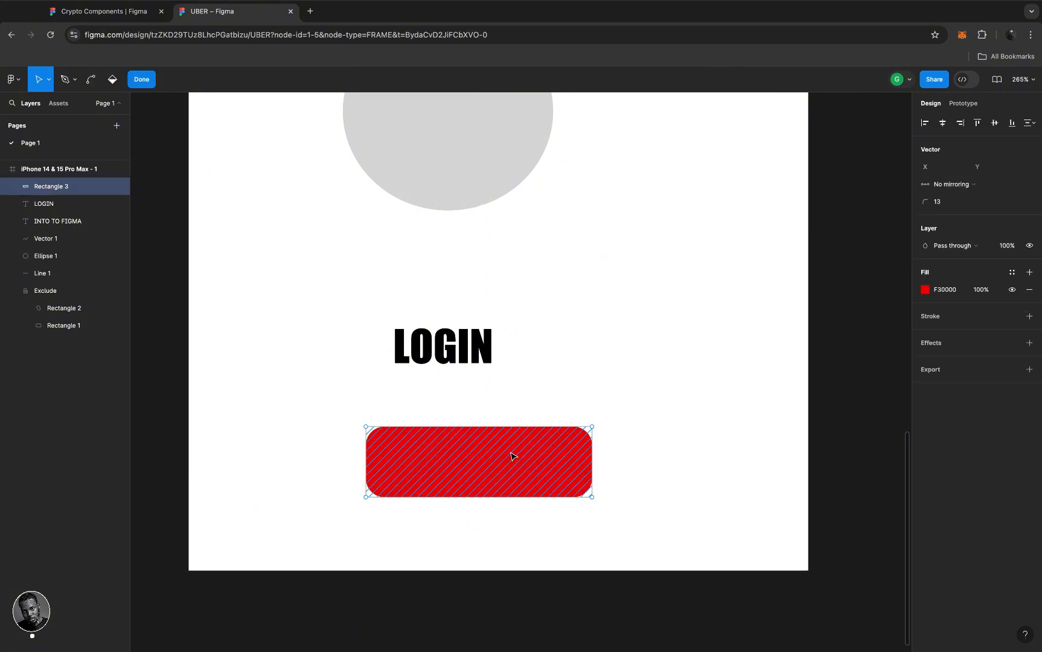
click(594, 428)
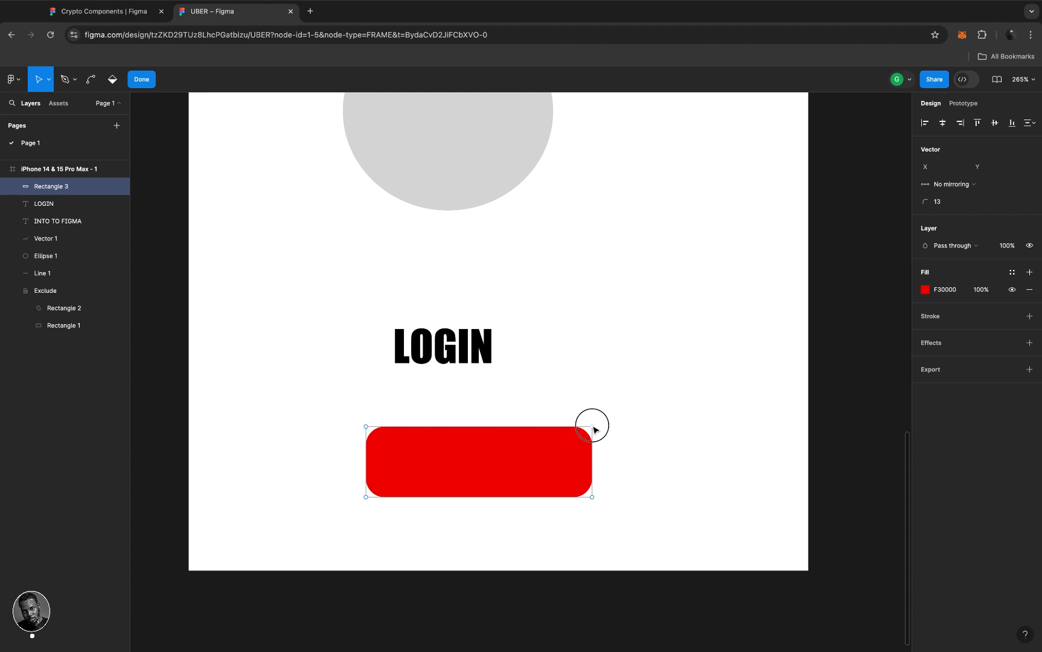
mouse_move(593, 427)
mouse_down()
mouse_move(526, 461)
mouse_move(587, 430)
mouse_up()
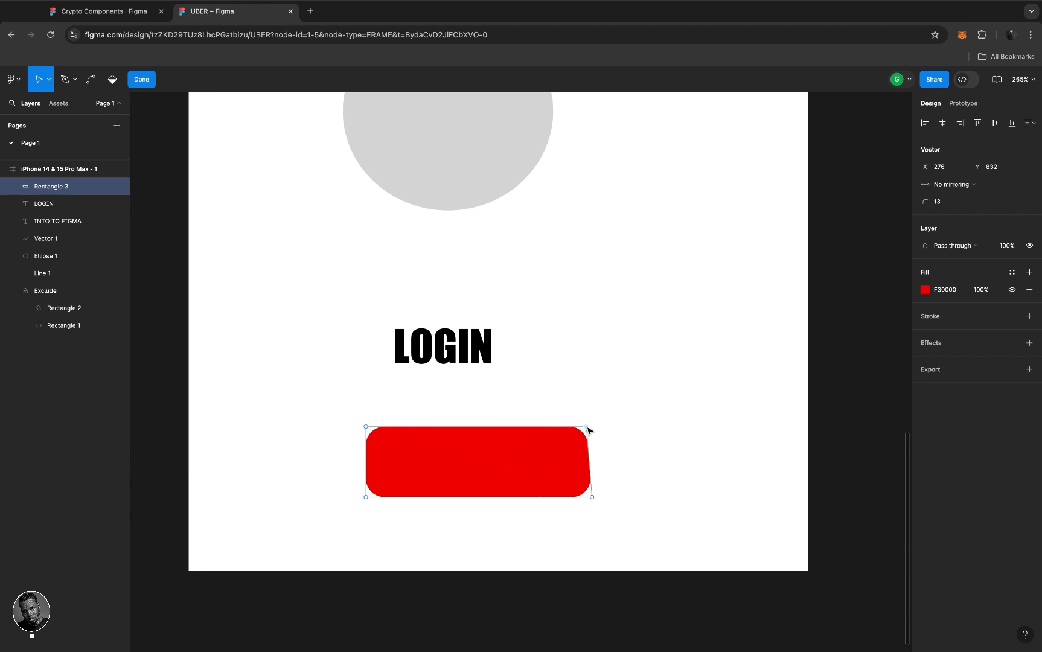
click(138, 80)
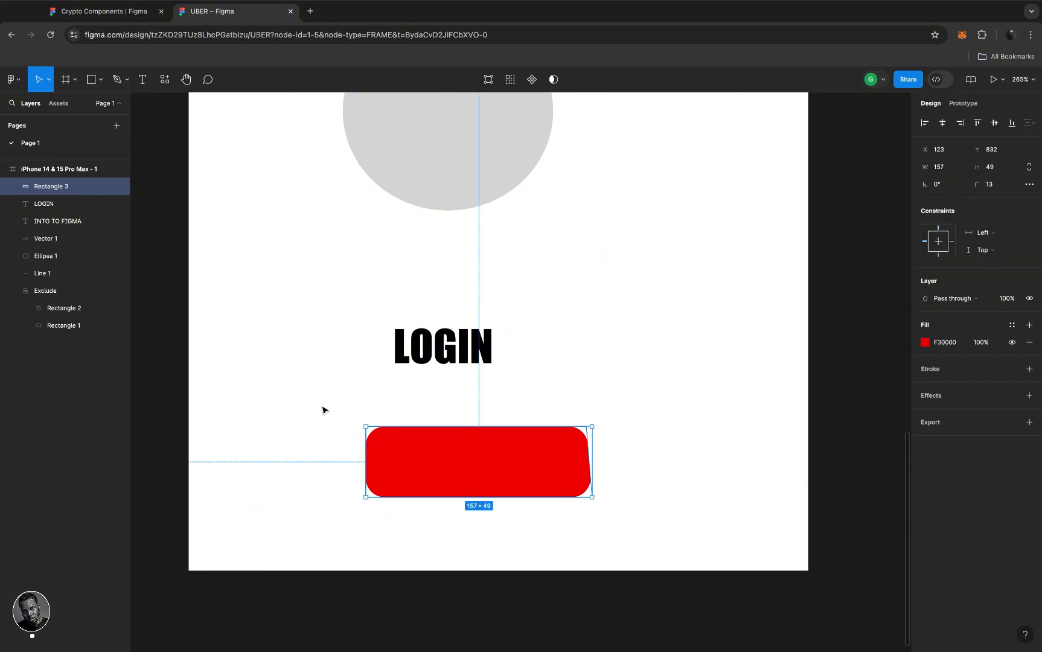
click(323, 410)
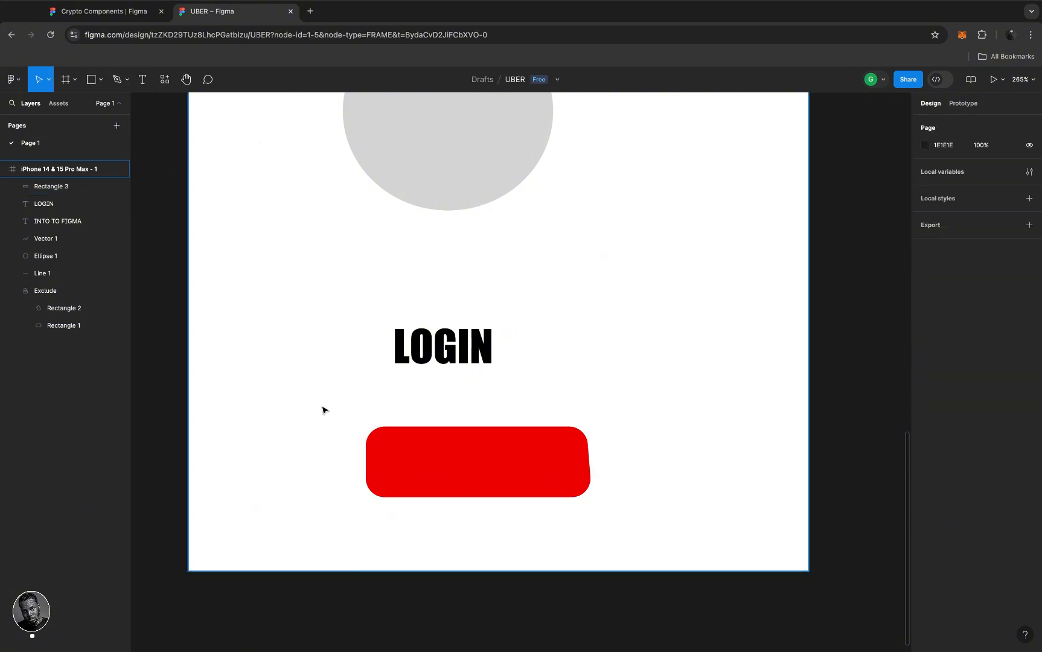
key(super+z)
key(super+z)
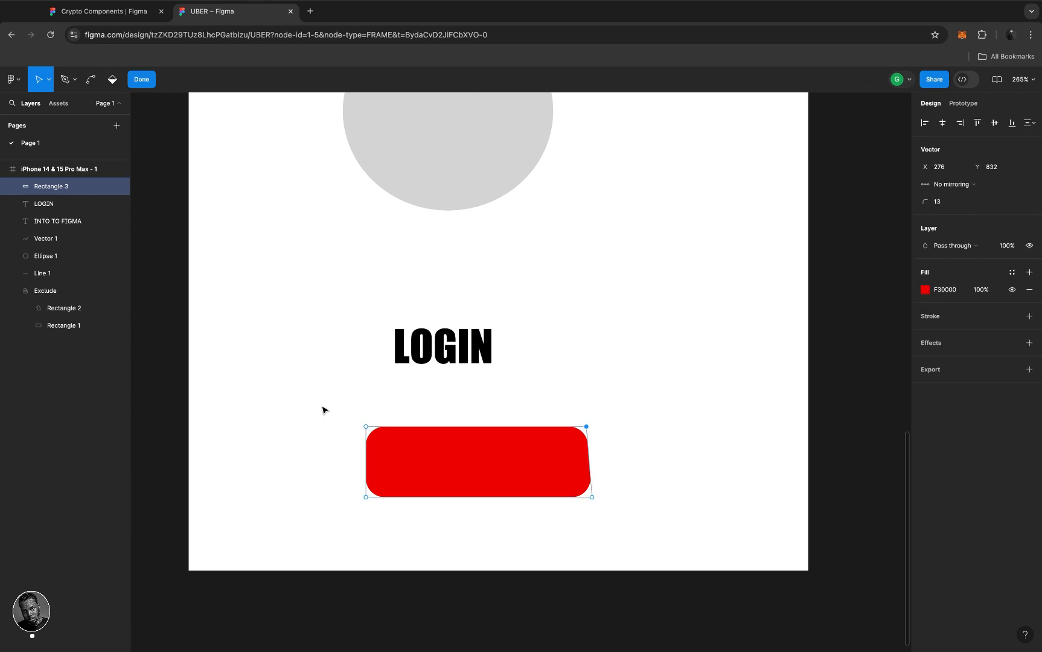
key(super+z)
scroll(485, 353, down, 3)
key(Escape)
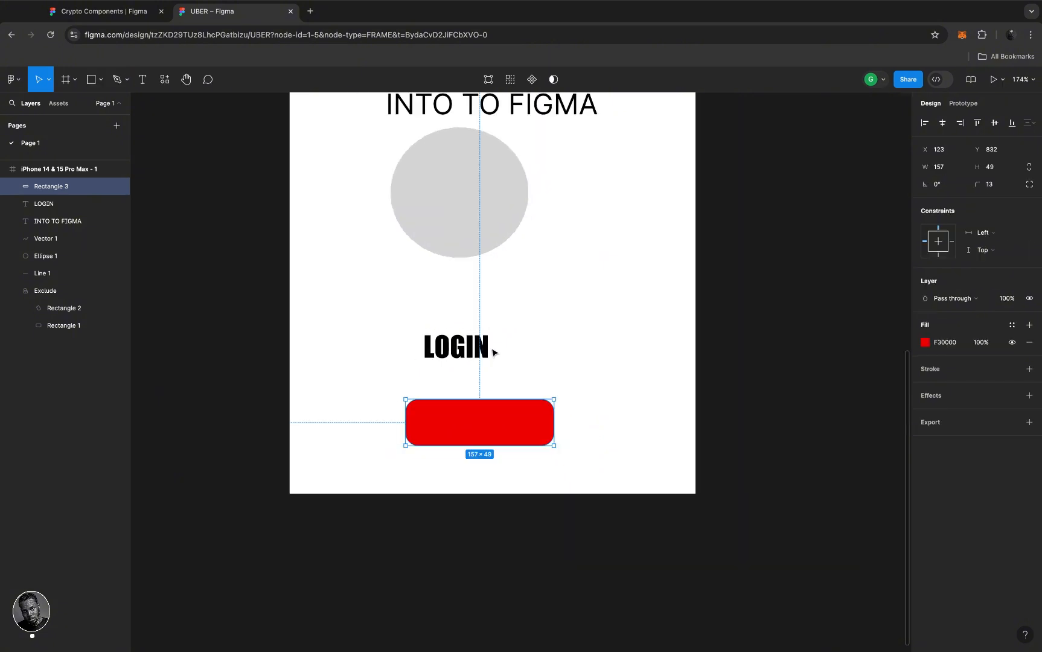
- Move the LOGIN text onto the red rectangle and stack its layer above Rectangle 3
drag(484, 345, 501, 421)
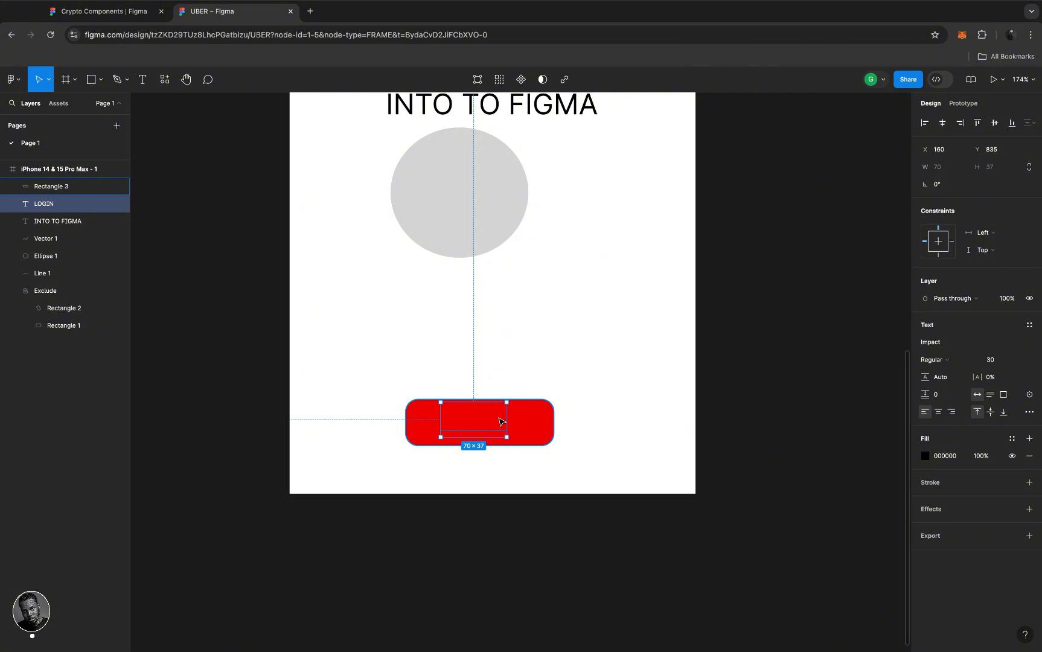
right_click(499, 421)
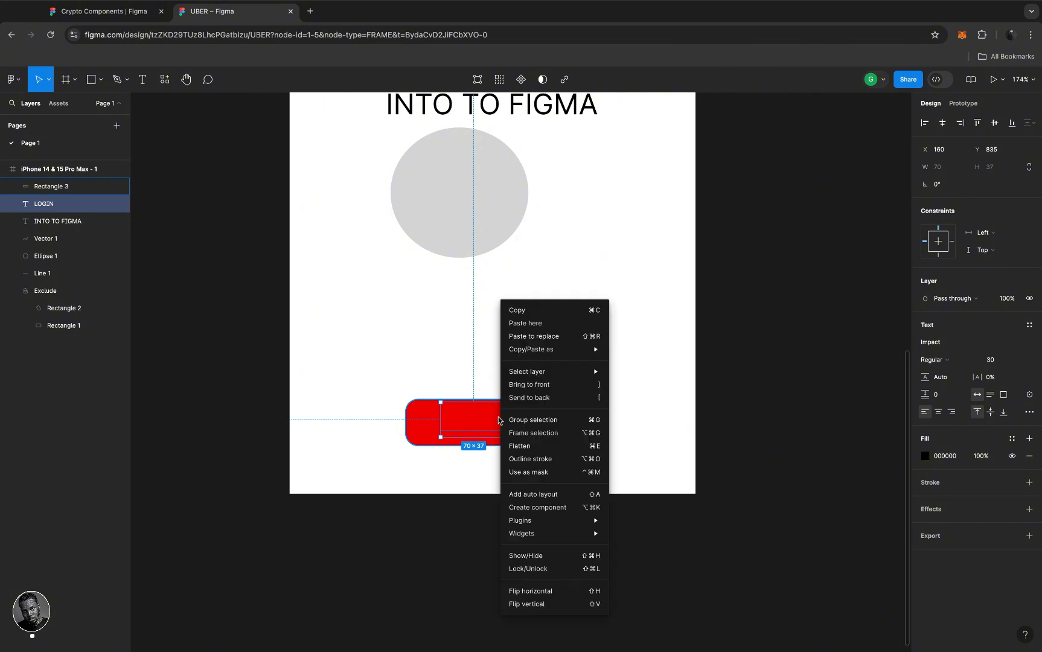
click(560, 384)
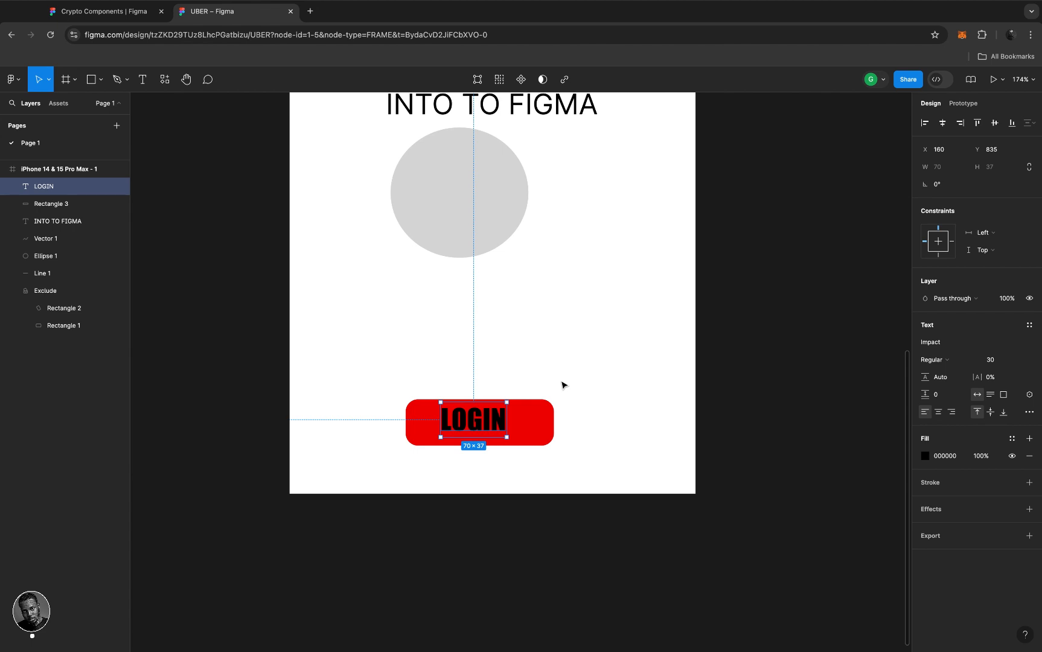
key(super+z)
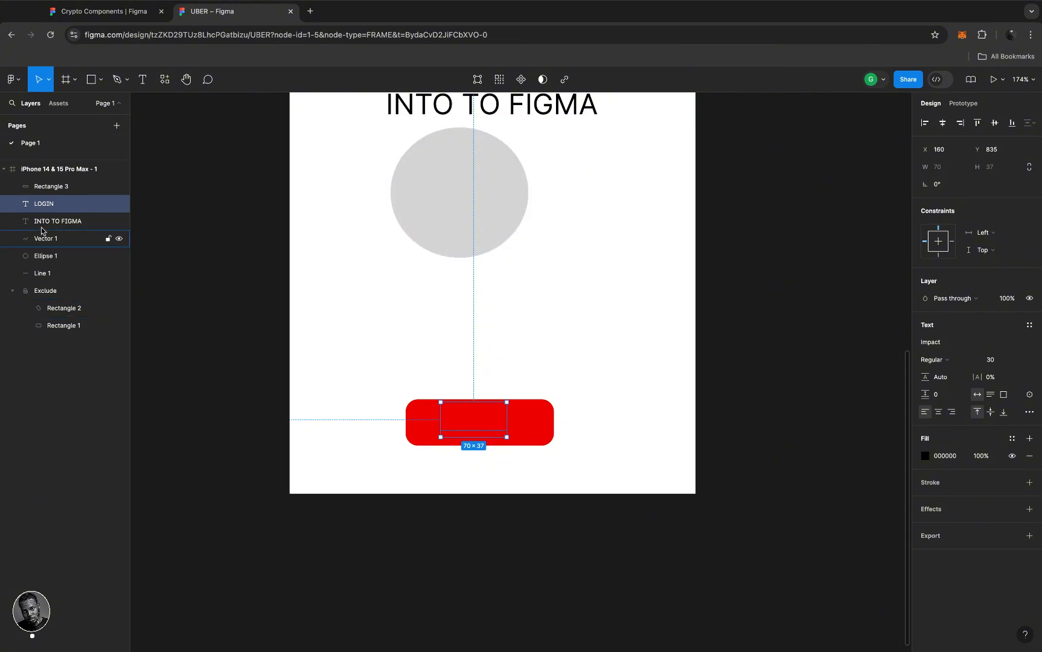
click(67, 206)
drag(67, 205, 69, 188)
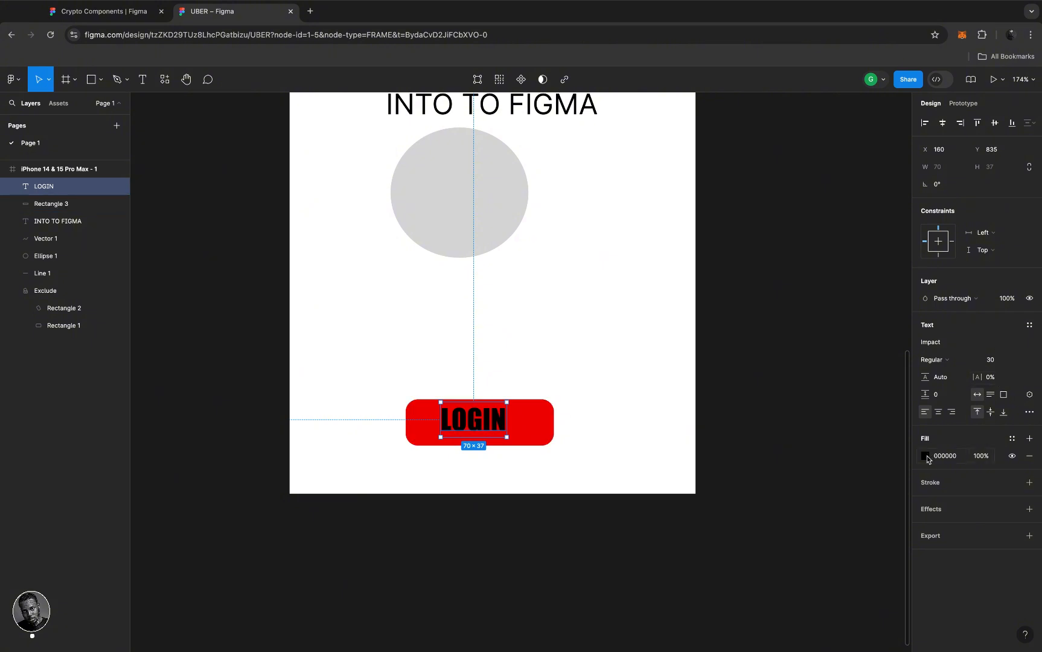
- Set the LOGIN text fill to white (FFFFFF), keeping 'On this page' as the swatch library
click(925, 456)
drag(805, 399, 751, 345)
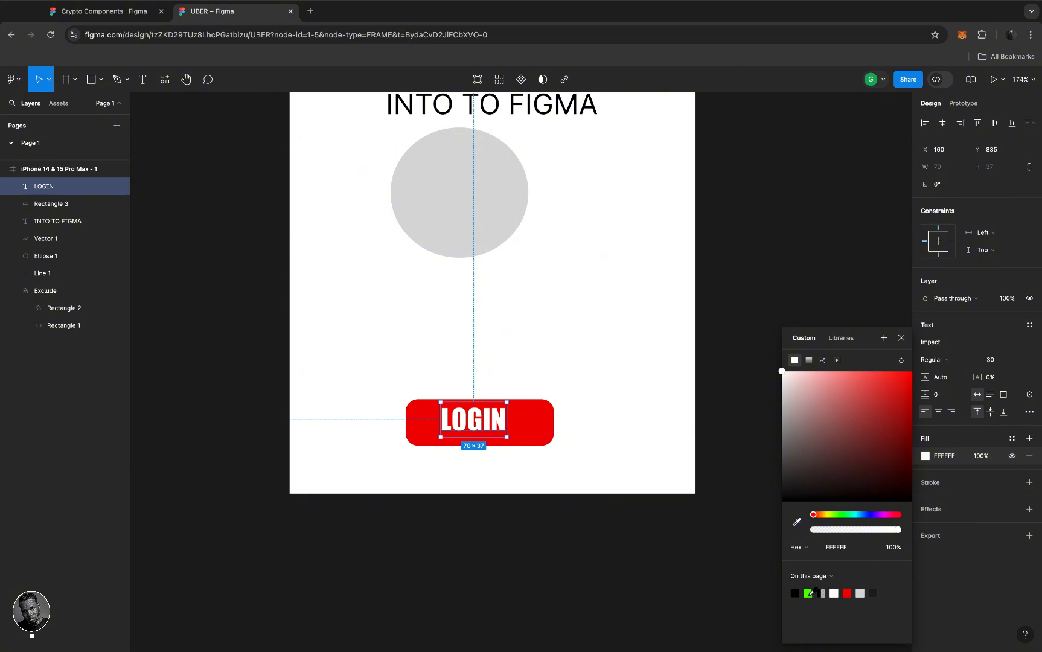
click(847, 593)
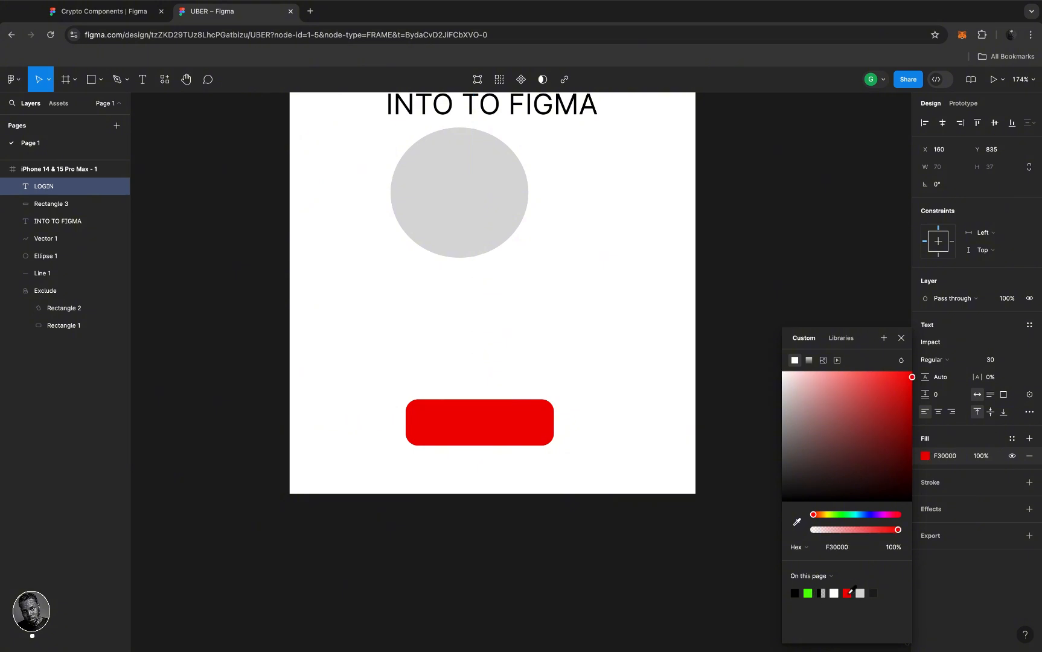
click(837, 592)
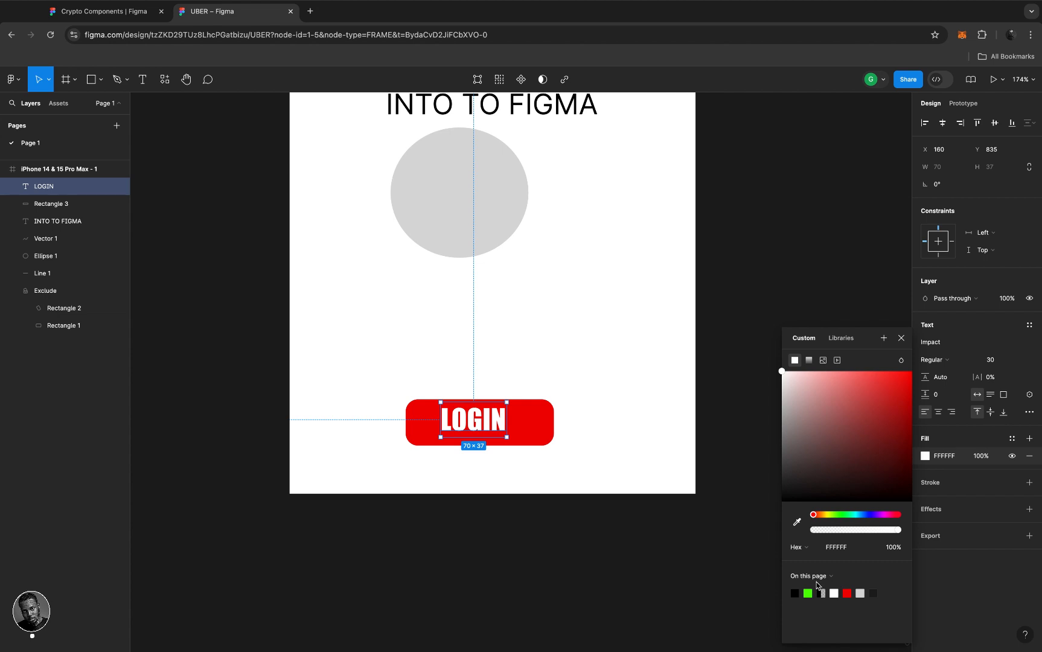
click(899, 577)
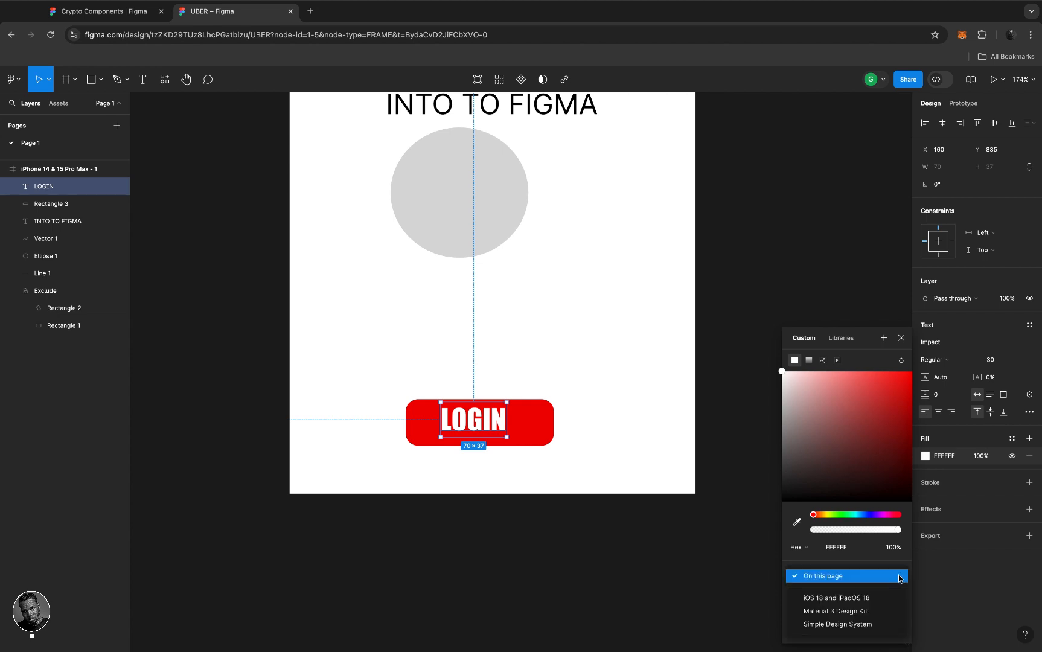
click(899, 577)
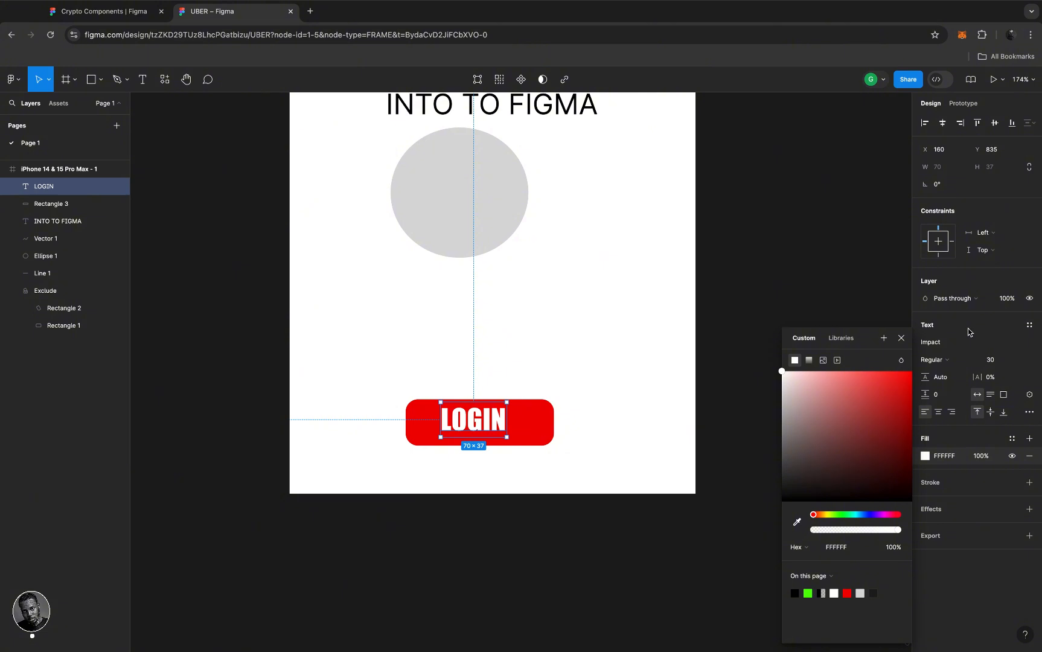
click(902, 341)
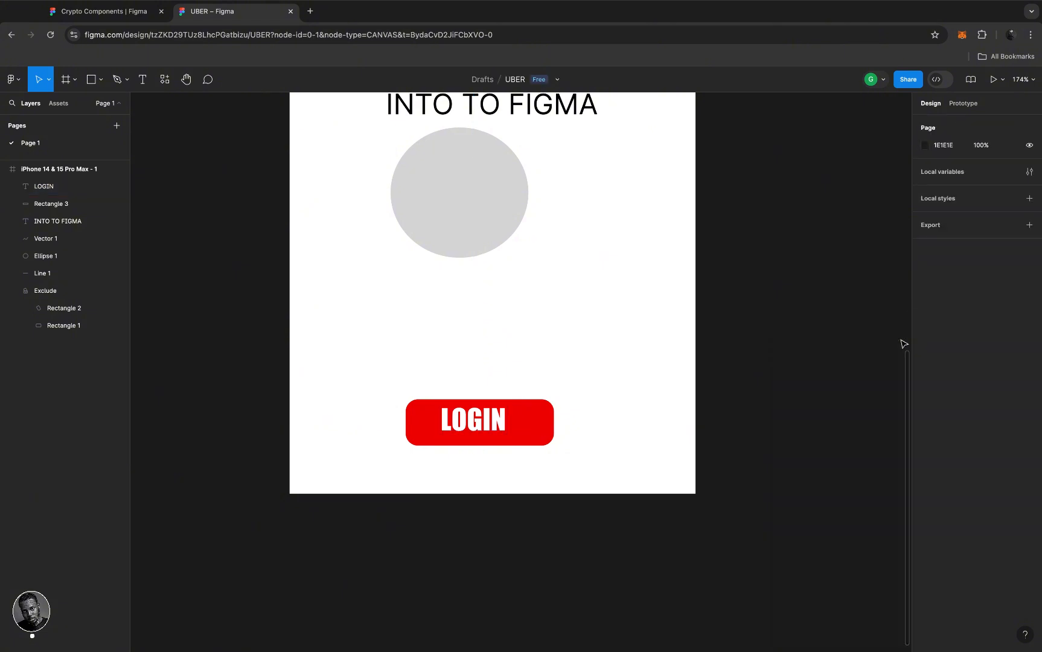
- Select LOGIN with Rectangle 3 and align their horizontal and vertical centres
click(496, 424)
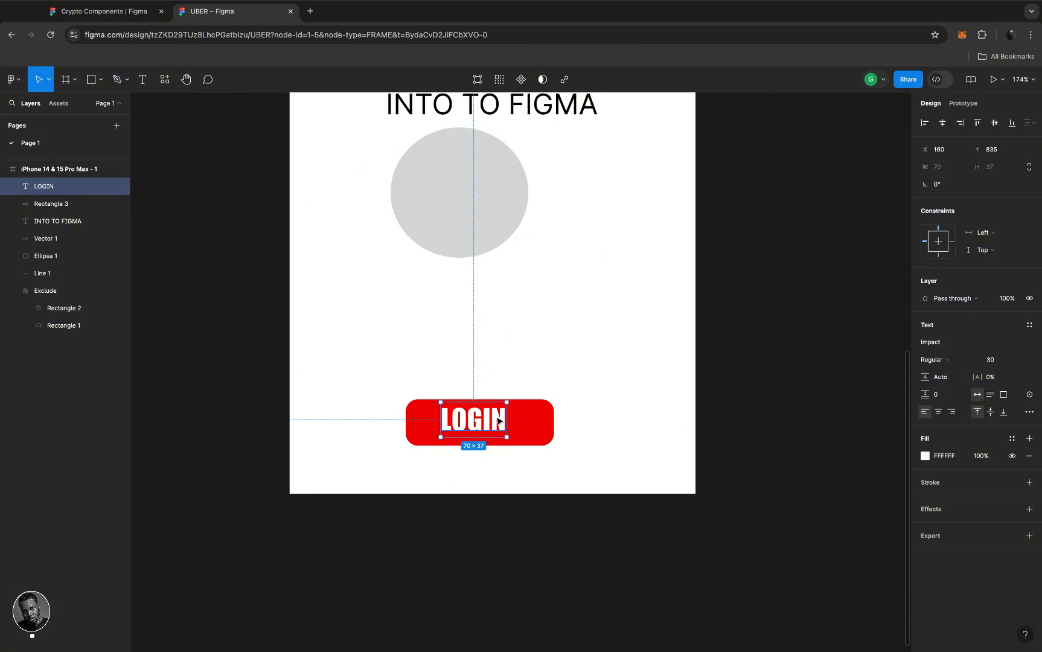
shift+click(530, 428)
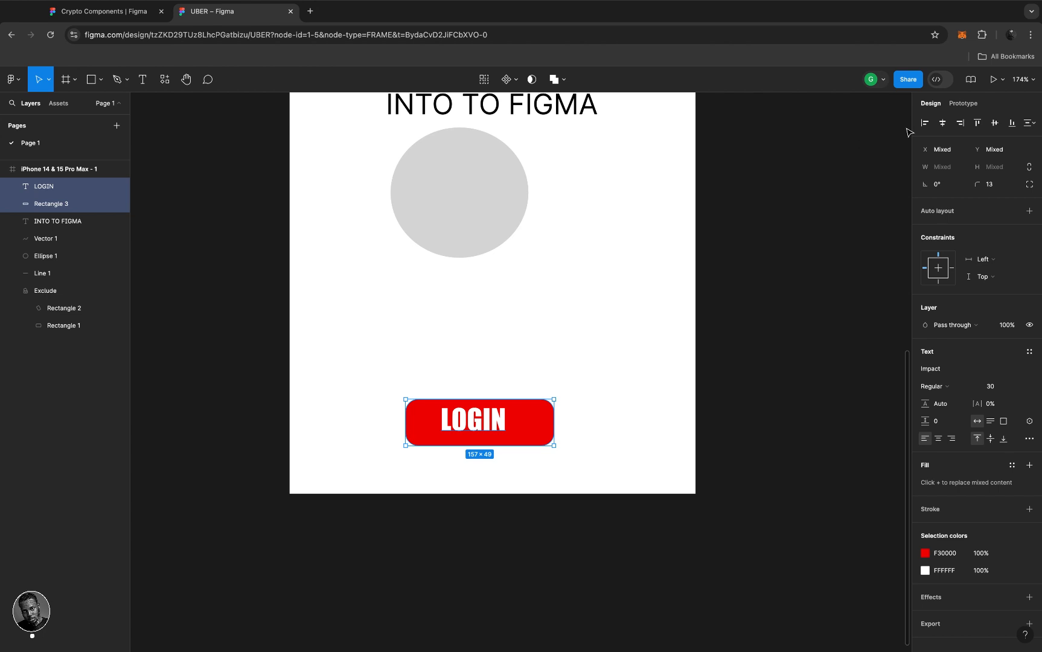
click(943, 123)
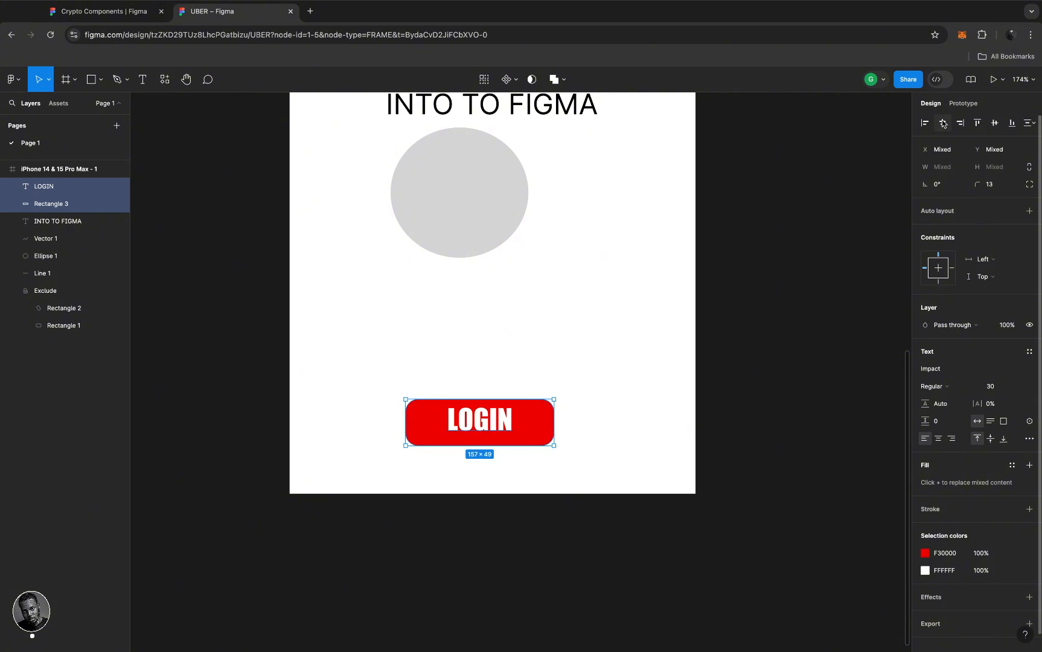
click(994, 123)
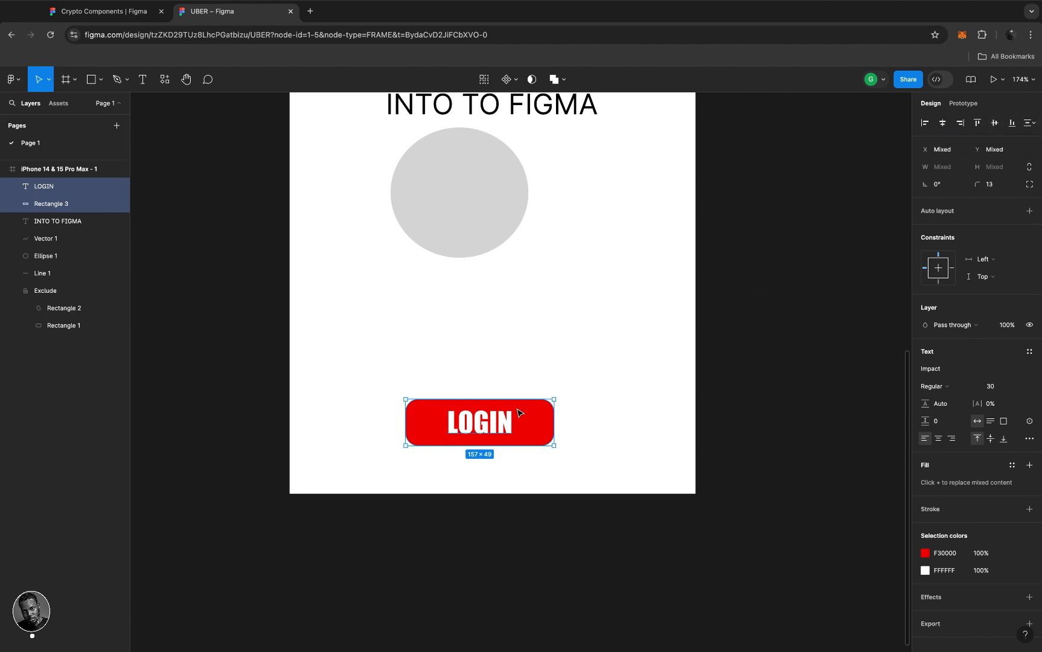
- Drag the LOGIN button up the frame, undoing an accidental move that included the grey circle
drag(519, 412, 515, 353)
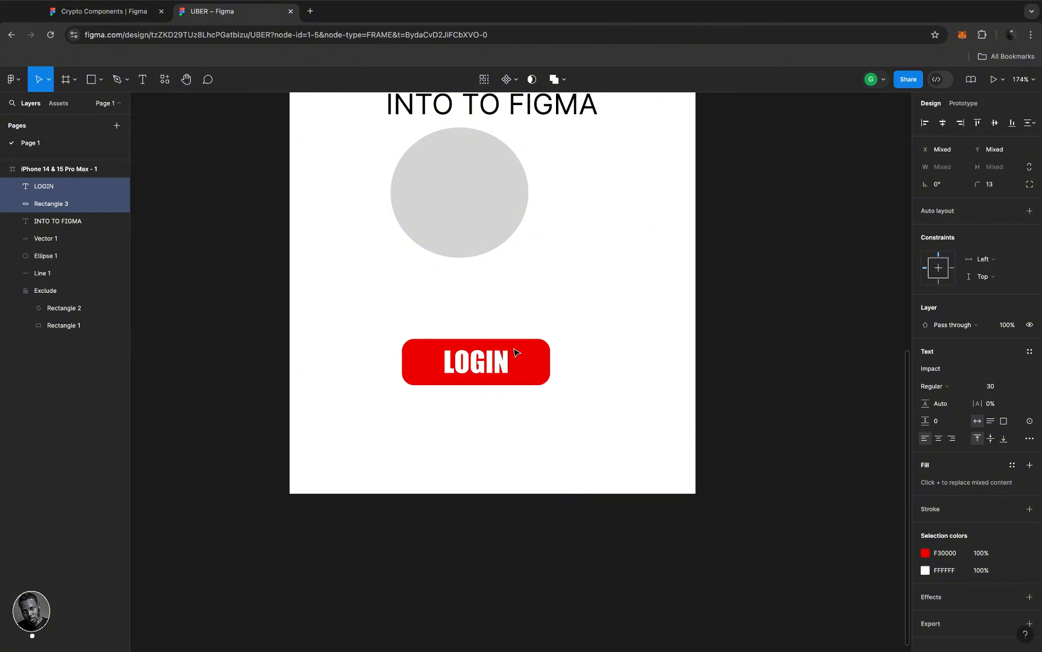
click(577, 361)
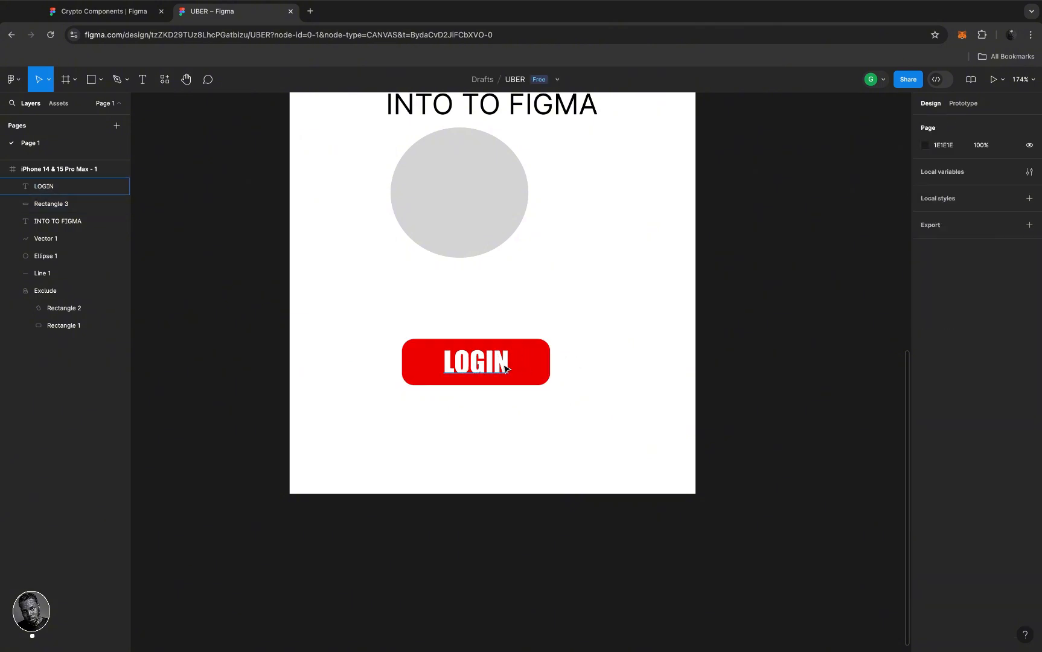
click(506, 368)
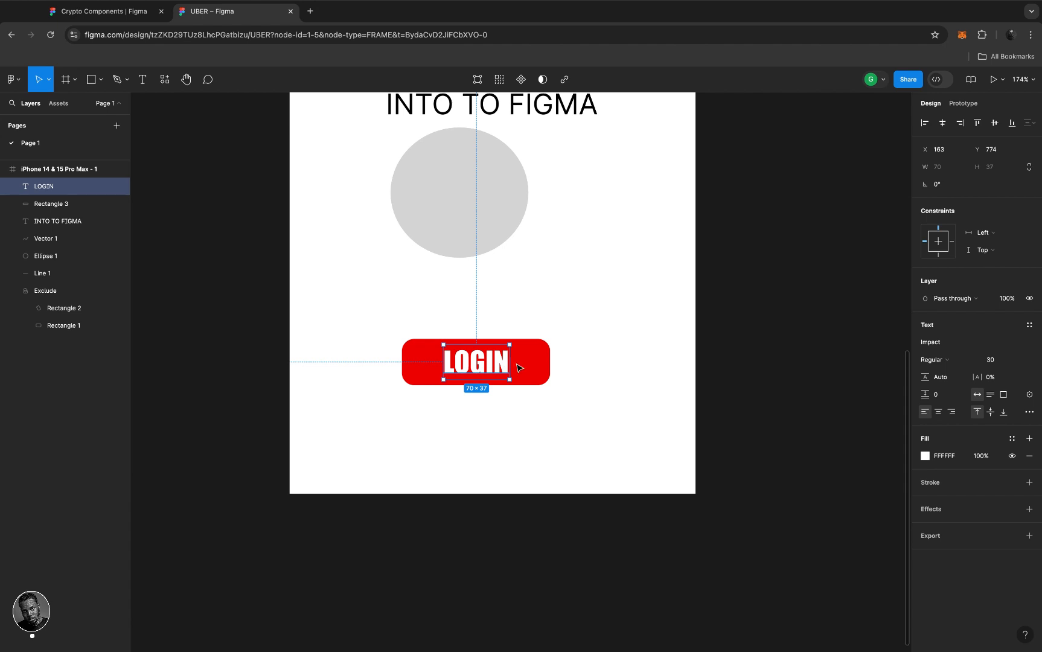
shift+click(545, 363)
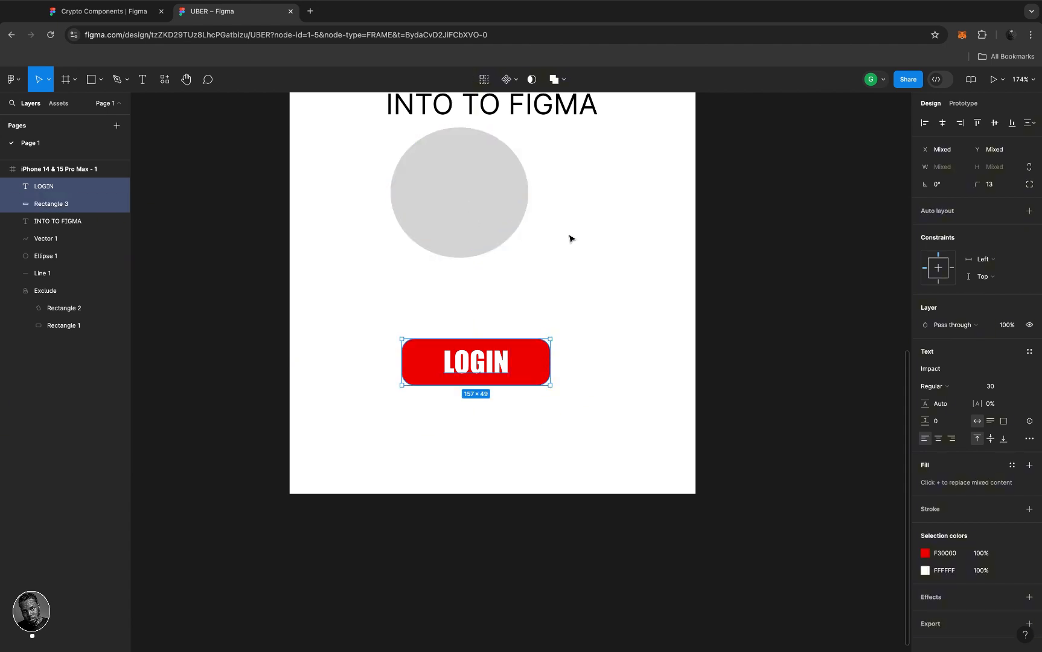
shift+click(488, 201)
drag(487, 201, 516, 209)
key(ctrl+z)
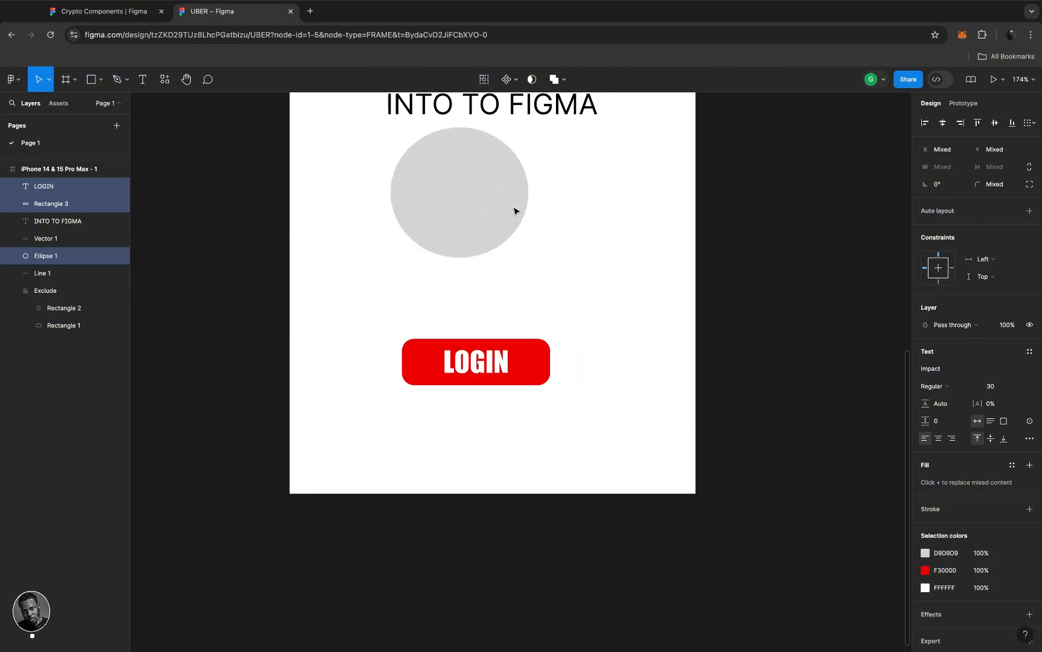
- Reselect just the LOGIN text and the red rectangle together
shift+click(513, 211)
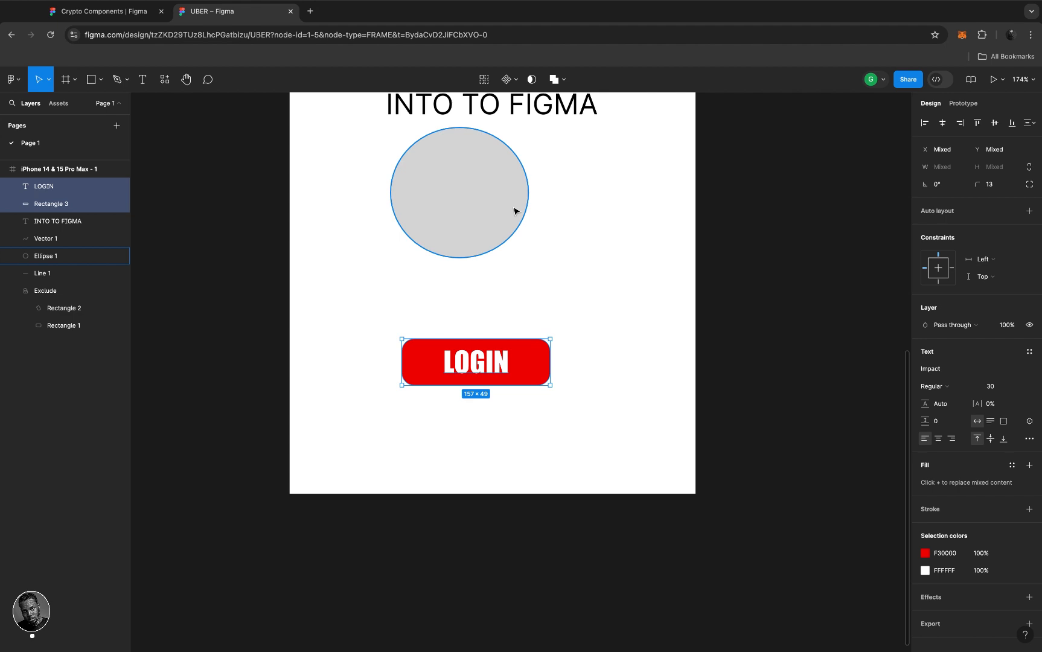
key(ctrl+z)
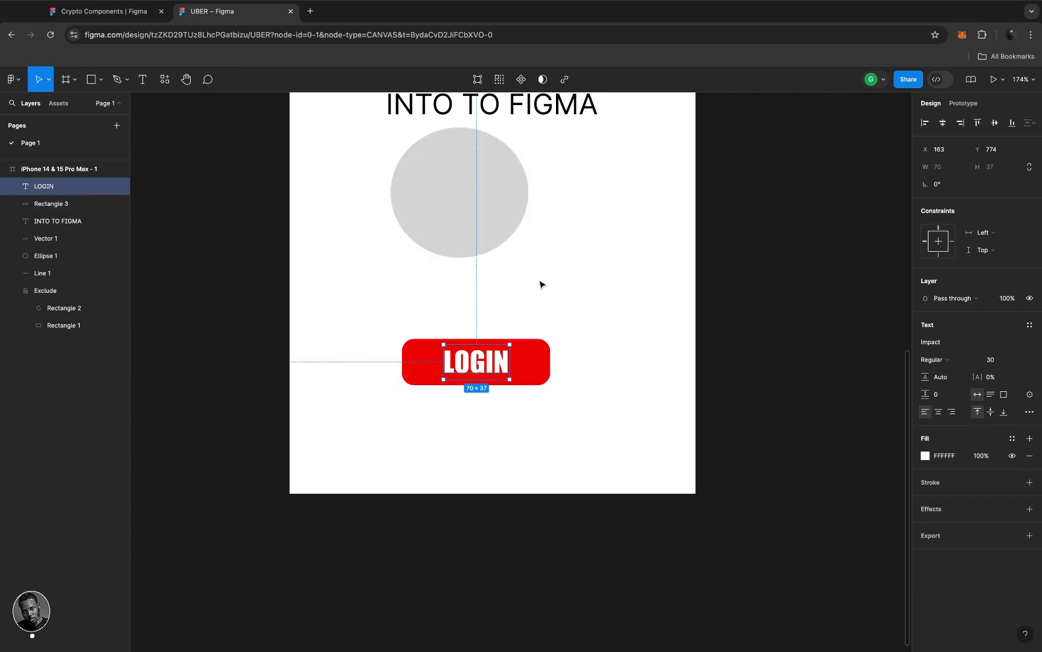
click(540, 284)
click(508, 365)
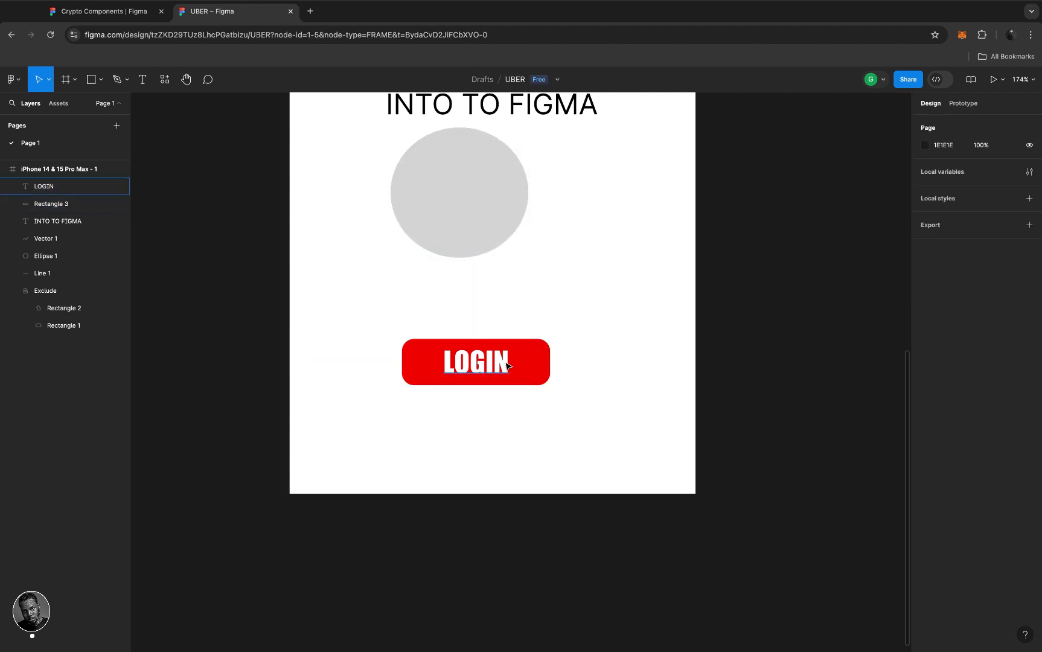
shift+click(538, 367)
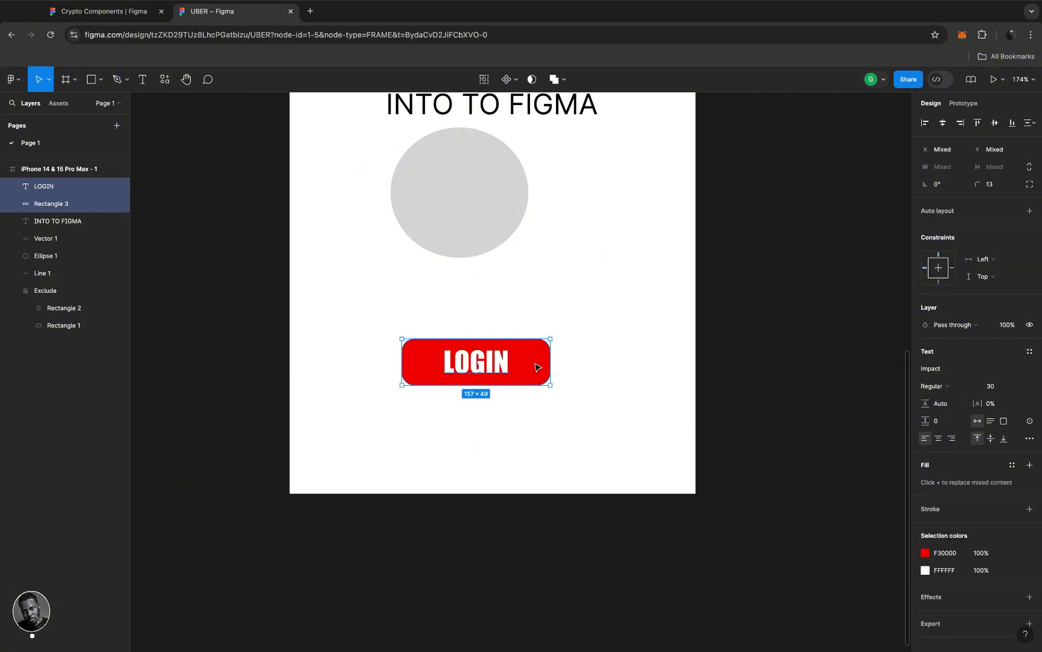
scroll(537, 367, down, 2)
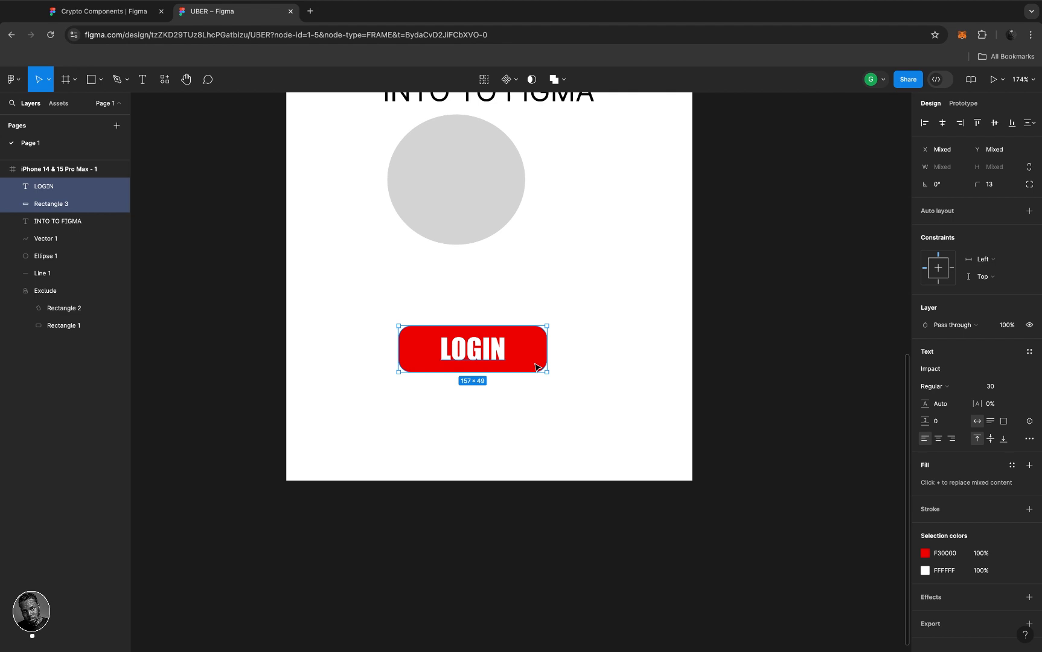
- Wrap the button in auto layout hugging width and height (156×49) and nudge it up to Y 736
key(shift+a)
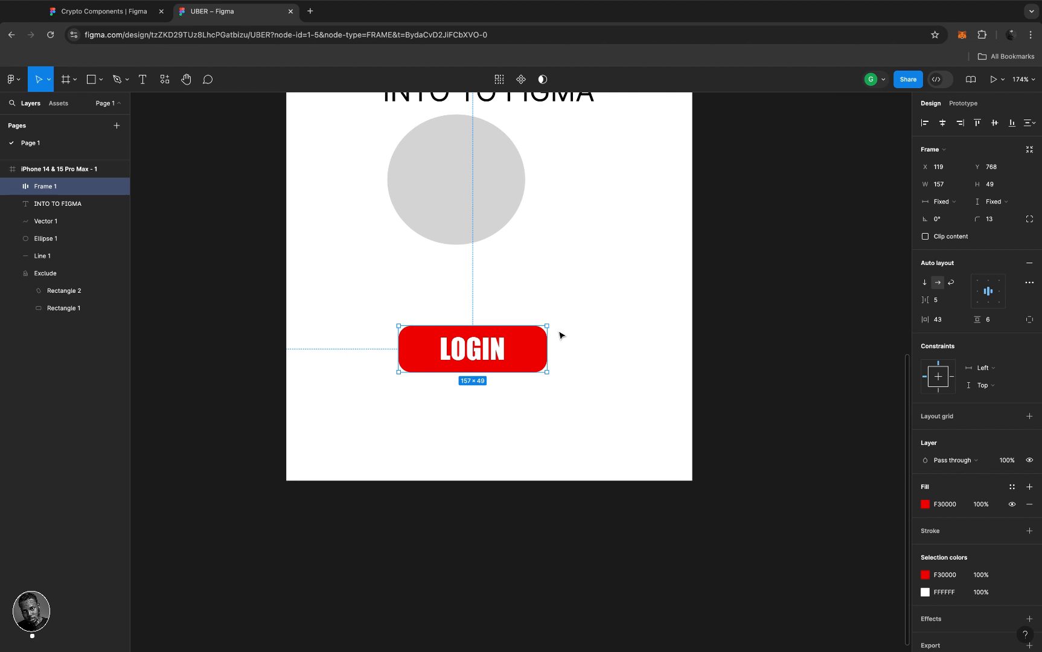
click(959, 205)
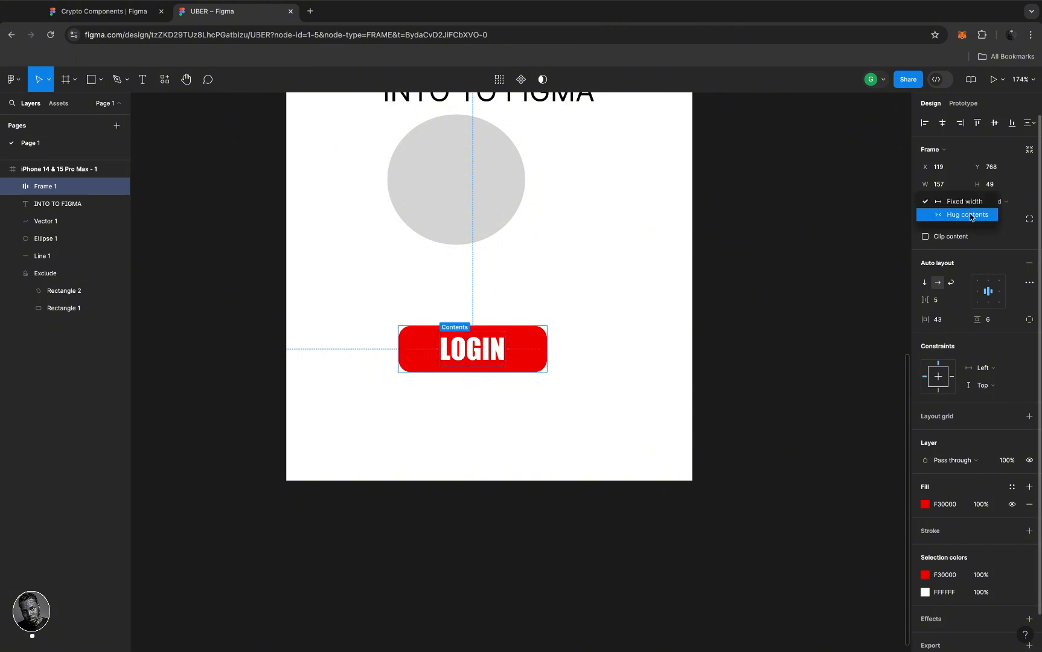
click(967, 215)
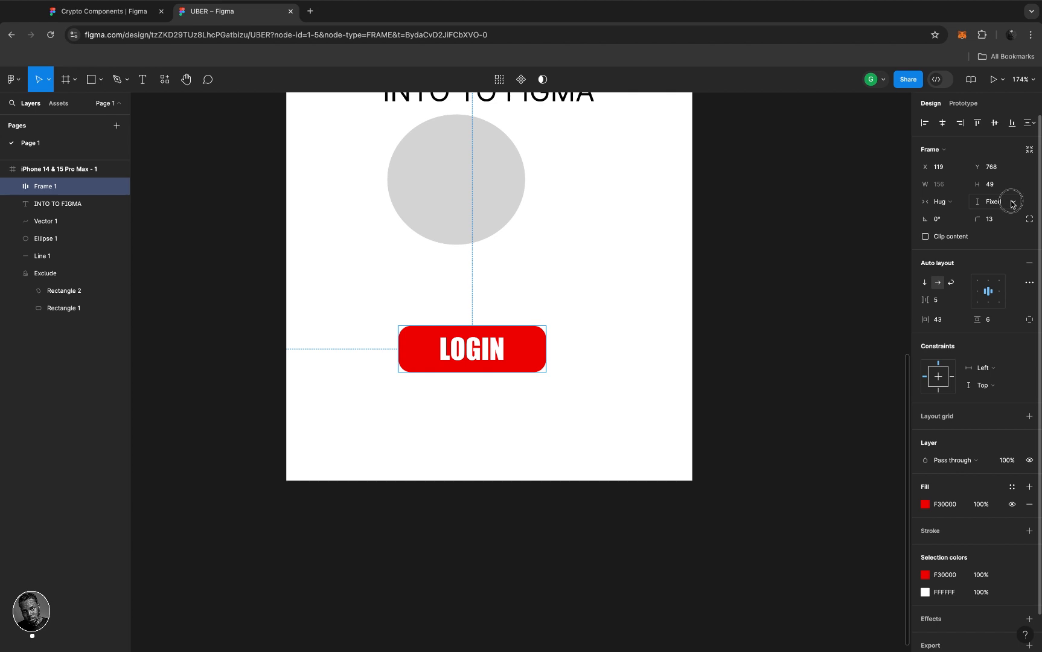
click(1008, 203)
click(1002, 215)
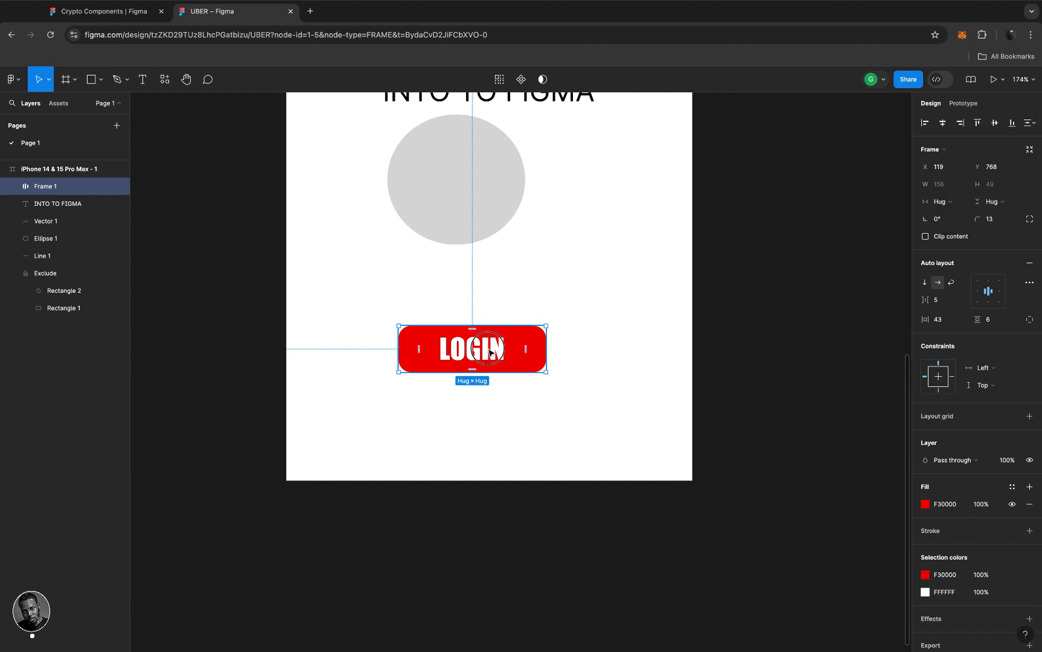
drag(487, 348, 488, 324)
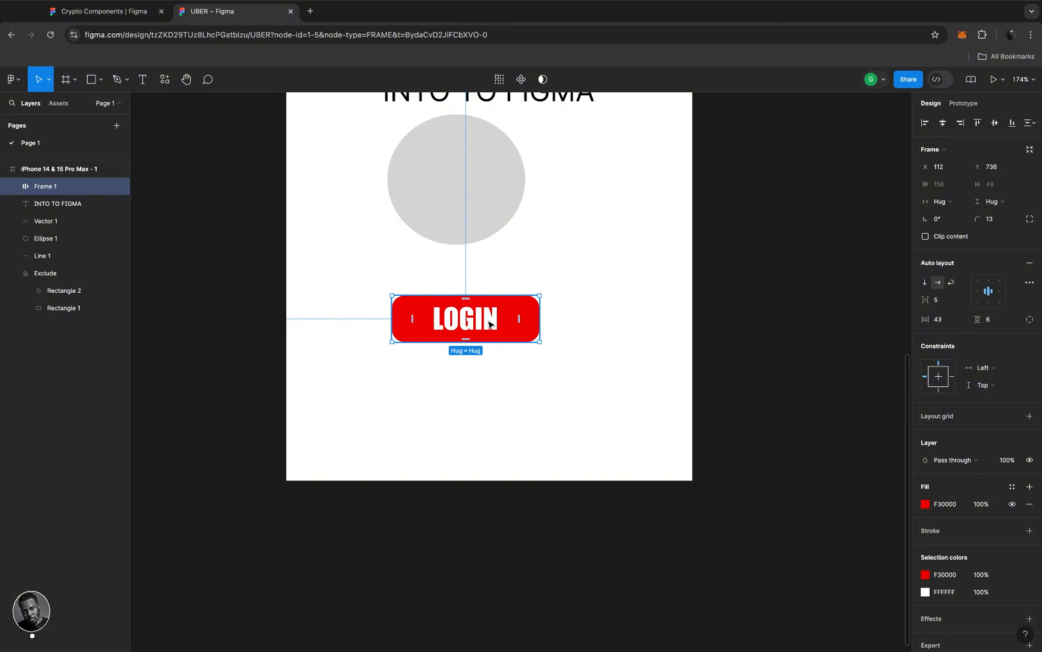
- Enter text editing on the button label and delete its existing letters
double_click(489, 324)
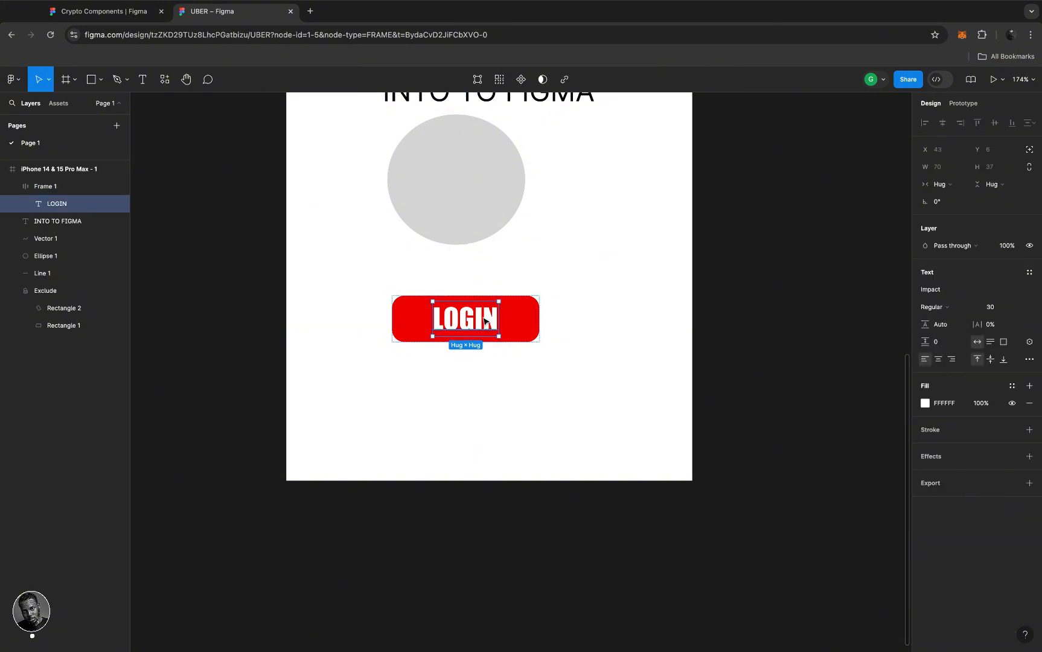
double_click(484, 319)
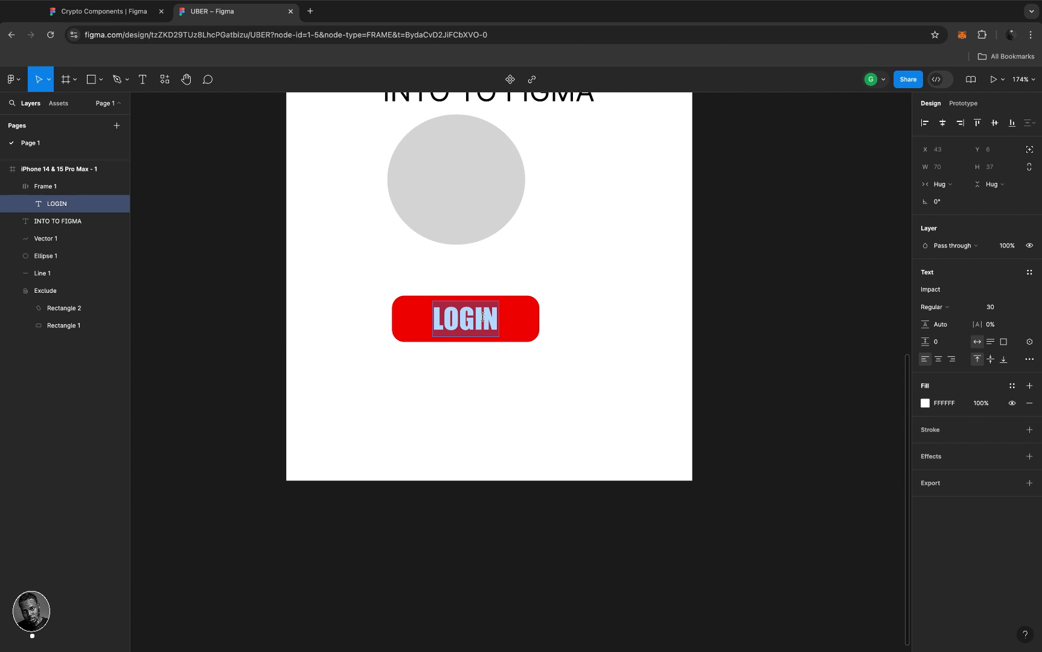
text(G)
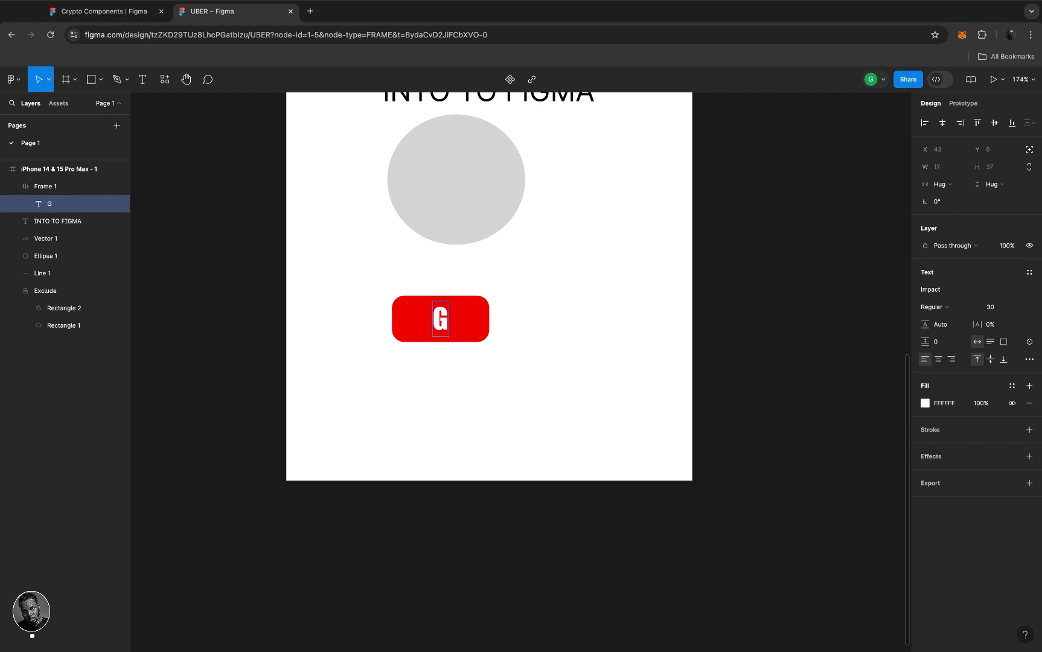
text(E)
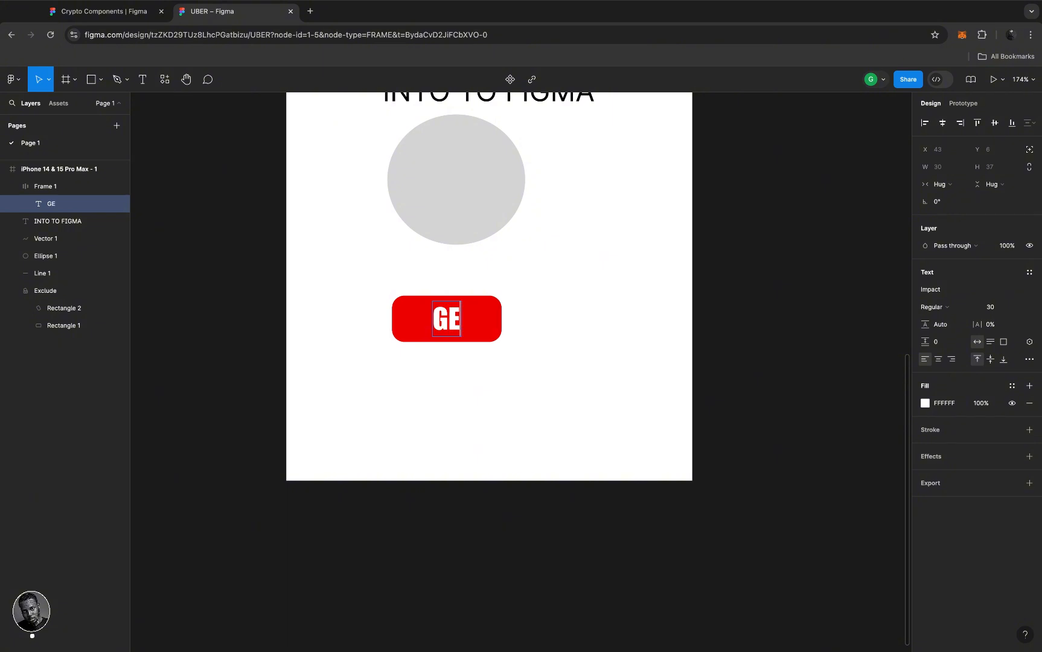
text(T)
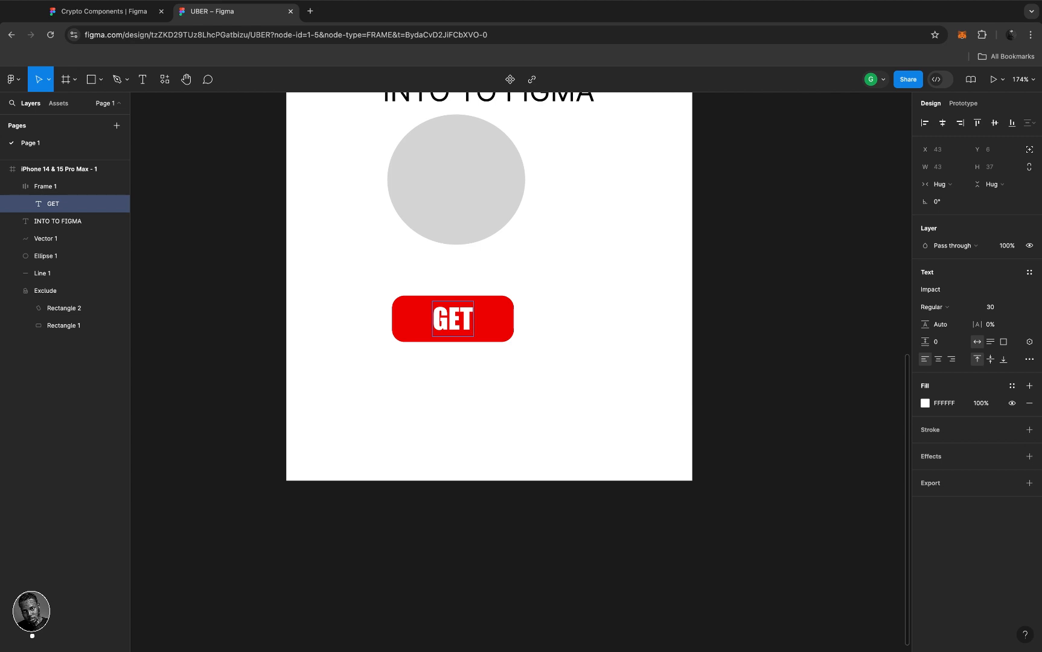
key(BackSpace)
key(BackSpace)
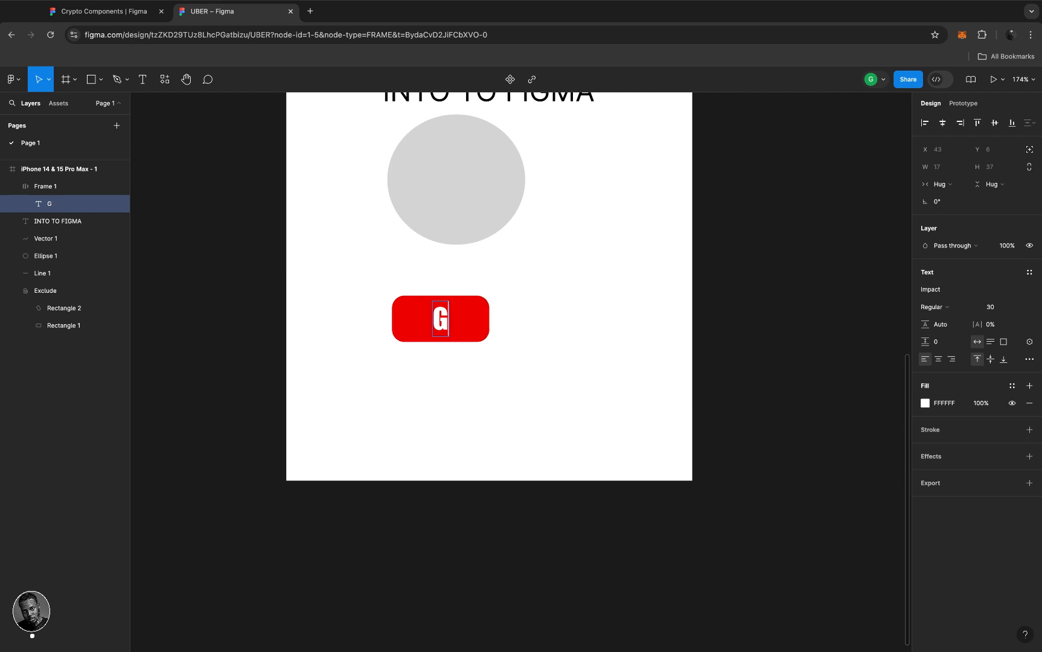
key(BackSpace)
text(S)
key(BackSpace)
- Retype the button label as LOGIN, exit editing and select the button frame
text(GET)
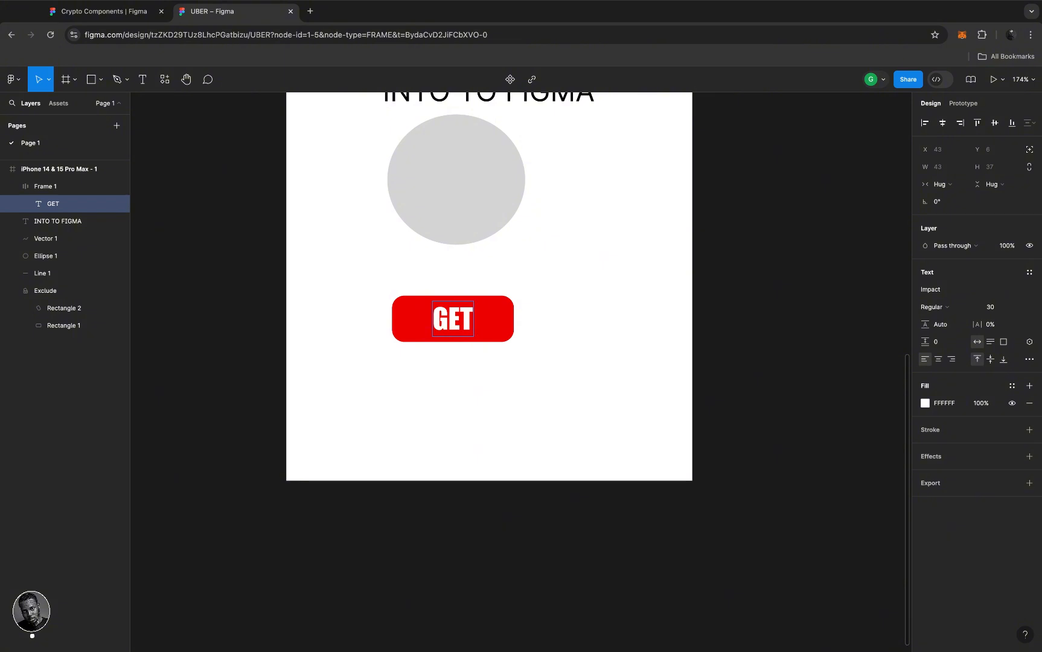
text(STARTED)
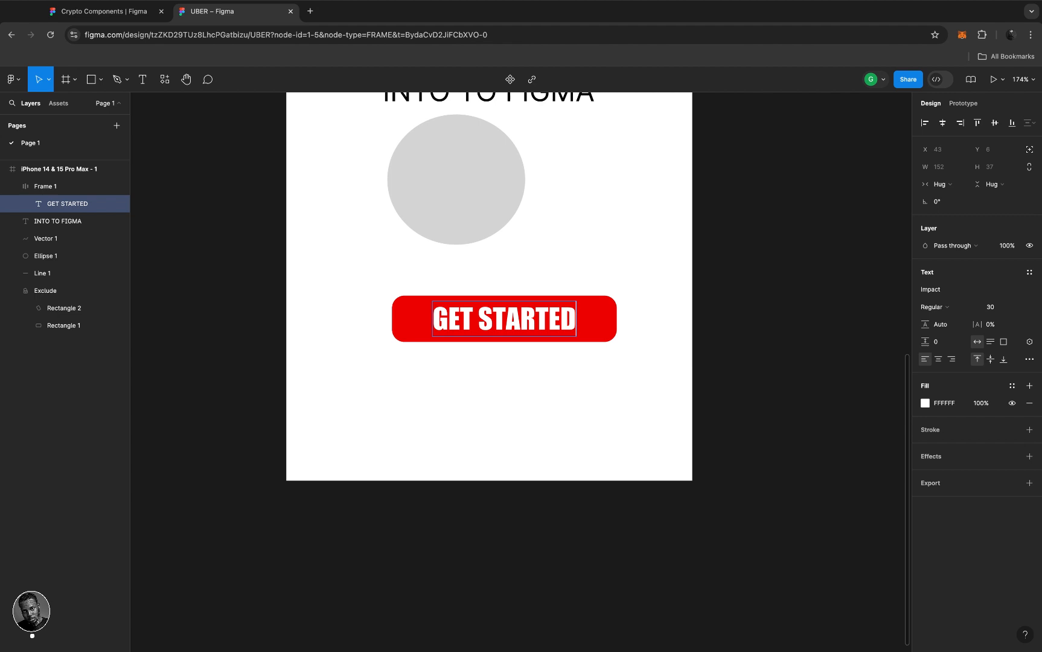
key(BackSpace)
key(BackSpace)
key(BackSpace)
key(BackSpace)
key(BackSpace)
key(BackSpace)
key(BackSpace)
key(BackSpace)
key(BackSpace)
key(BackSpace)
key(BackSpace)
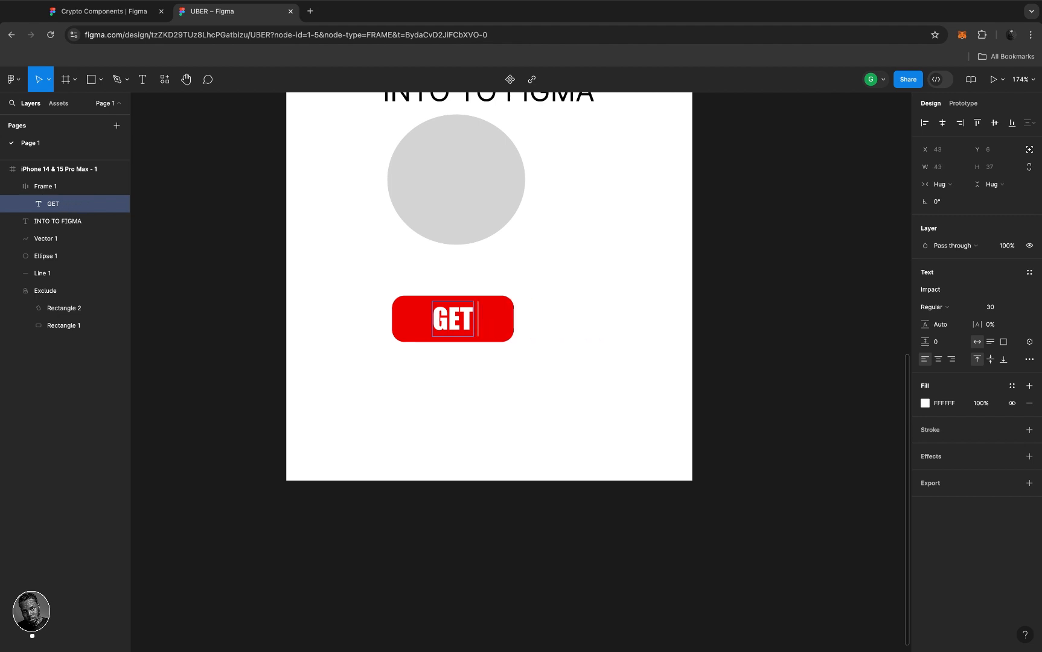
text(LOGIN)
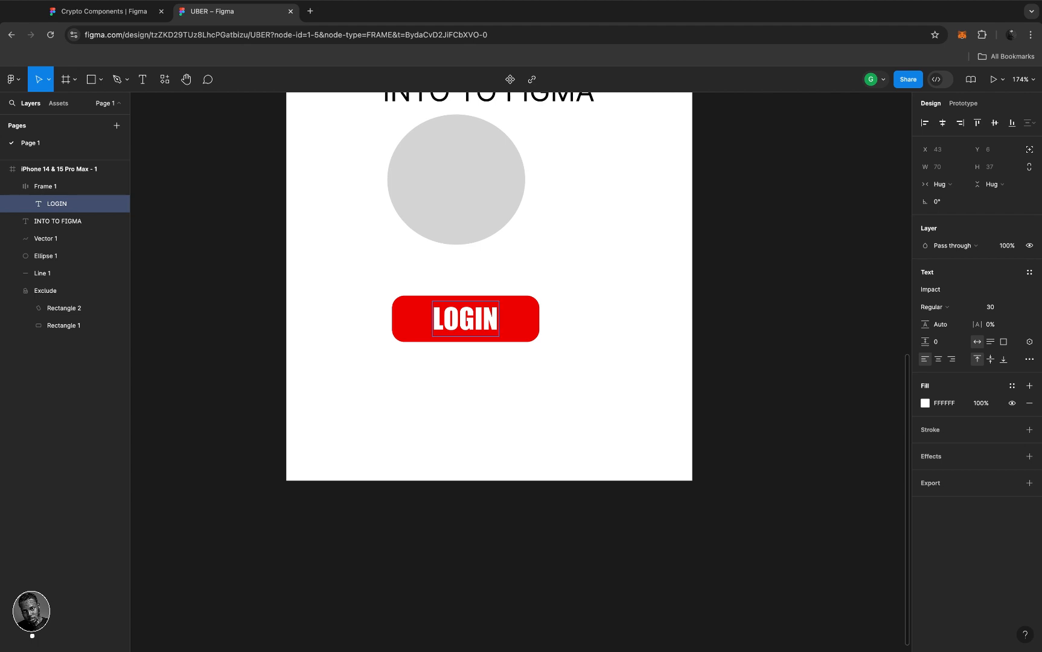
key(Escape)
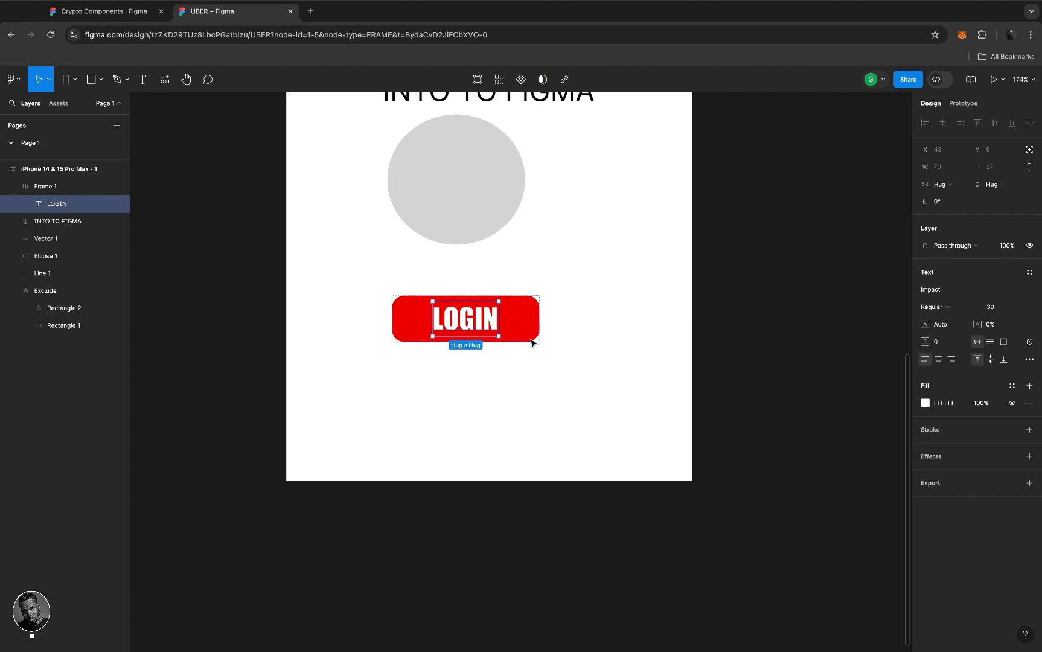
click(509, 322)
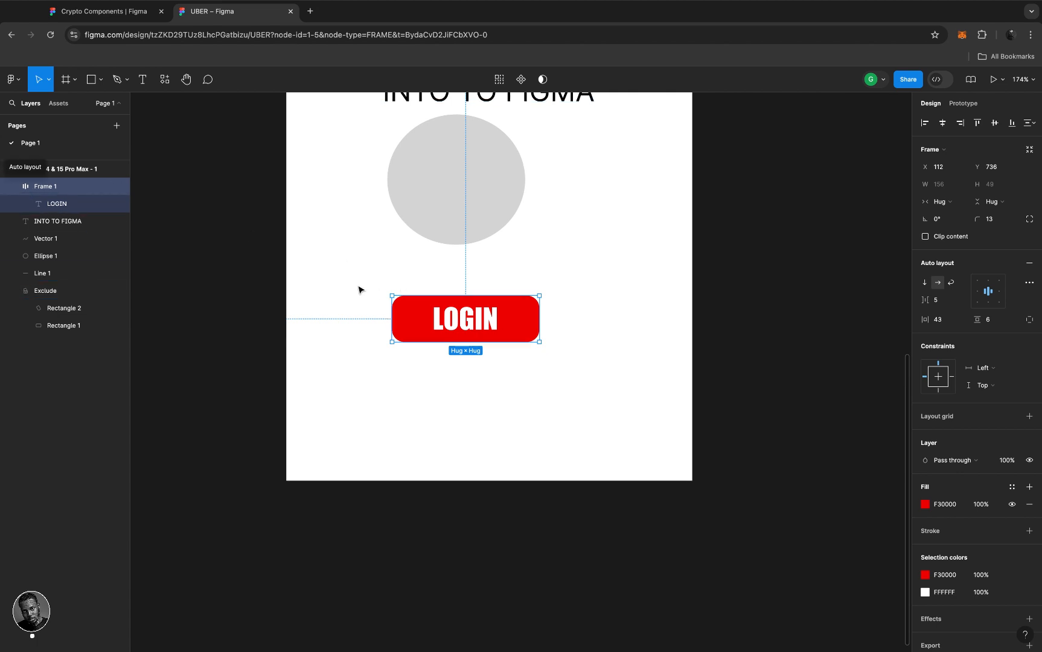
key(Return)
key(Return)
- Undo back to the LOGIN label with the text and rectangle as separate layers
text(GET)
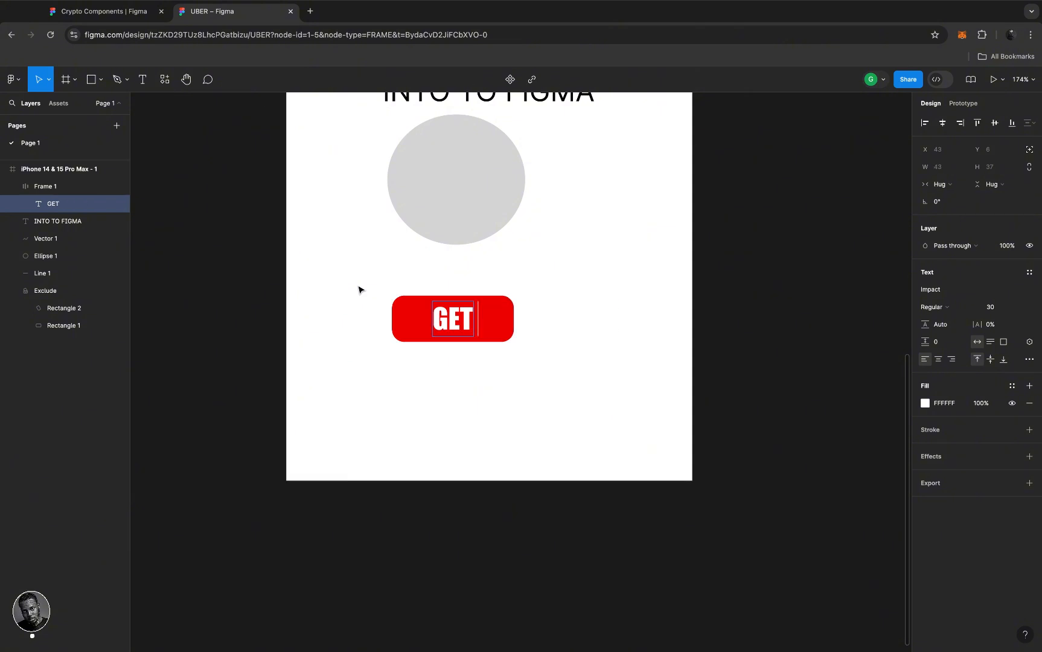
key(super+z)
key(super+z)
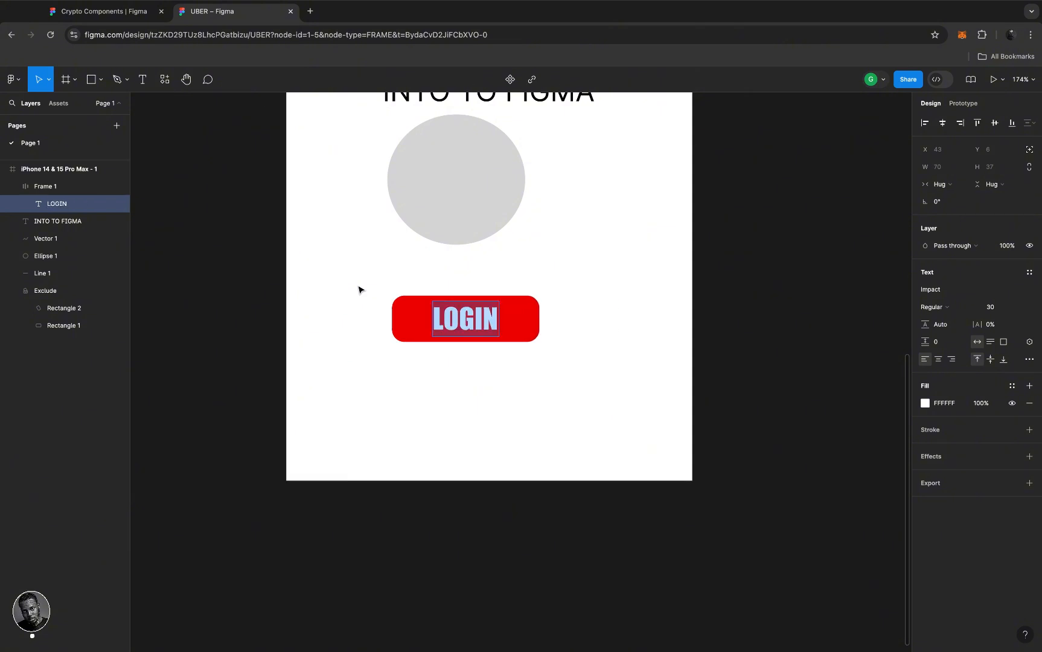
key(Escape)
key(Escape)
key(super+z)
key(super+z)
key(super+z)
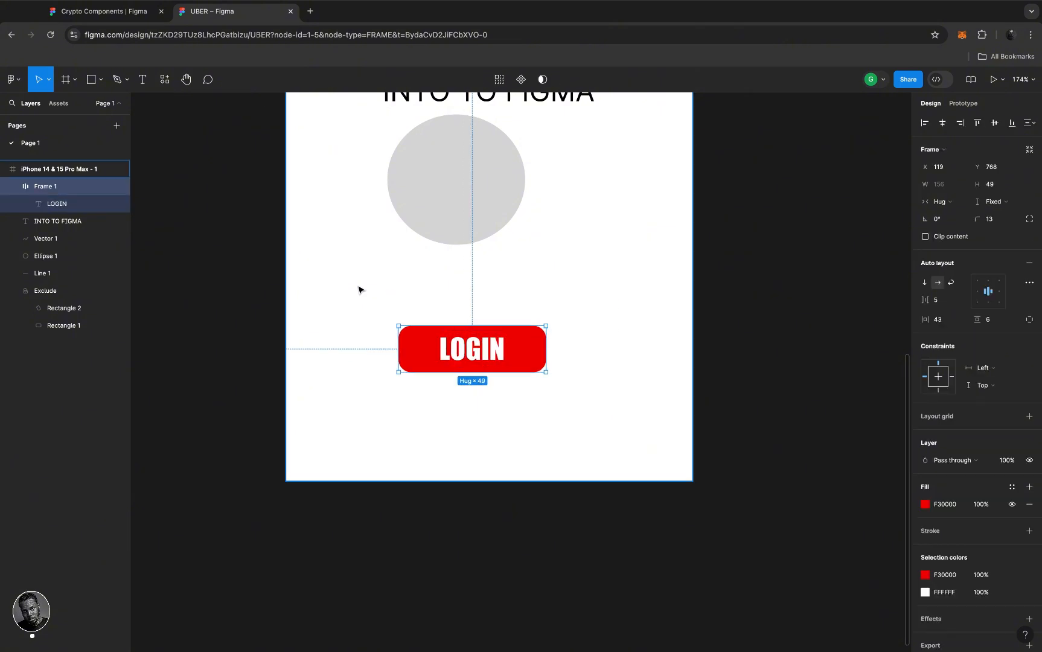
key(super+z)
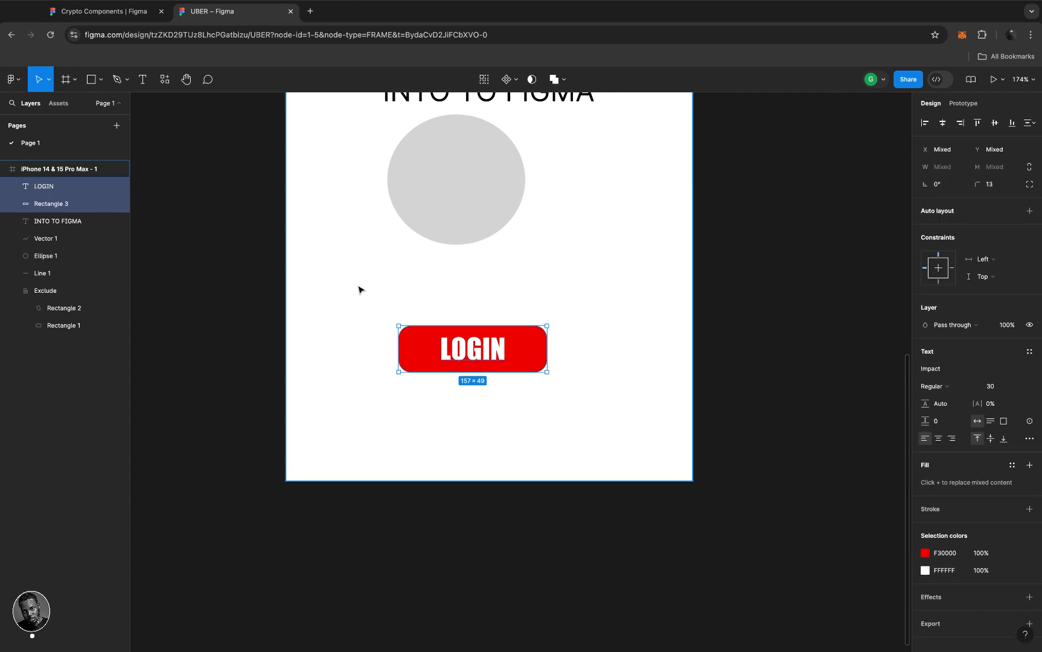
key(super+z)
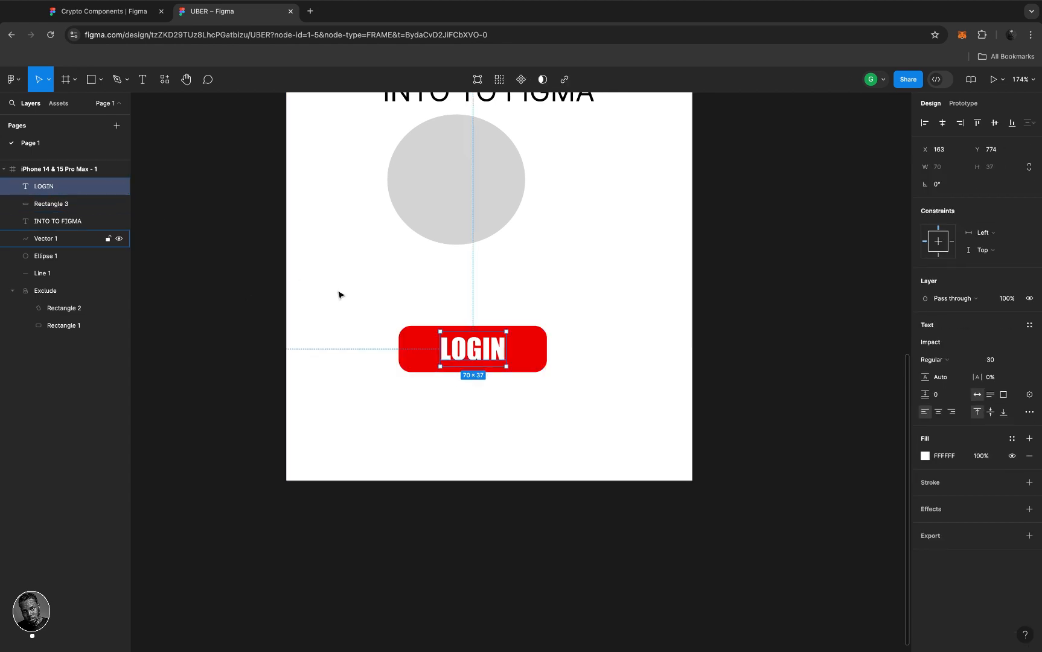
- Group LOGIN and Rectangle 3 into a 157×49 auto-layout button
shift+click(525, 356)
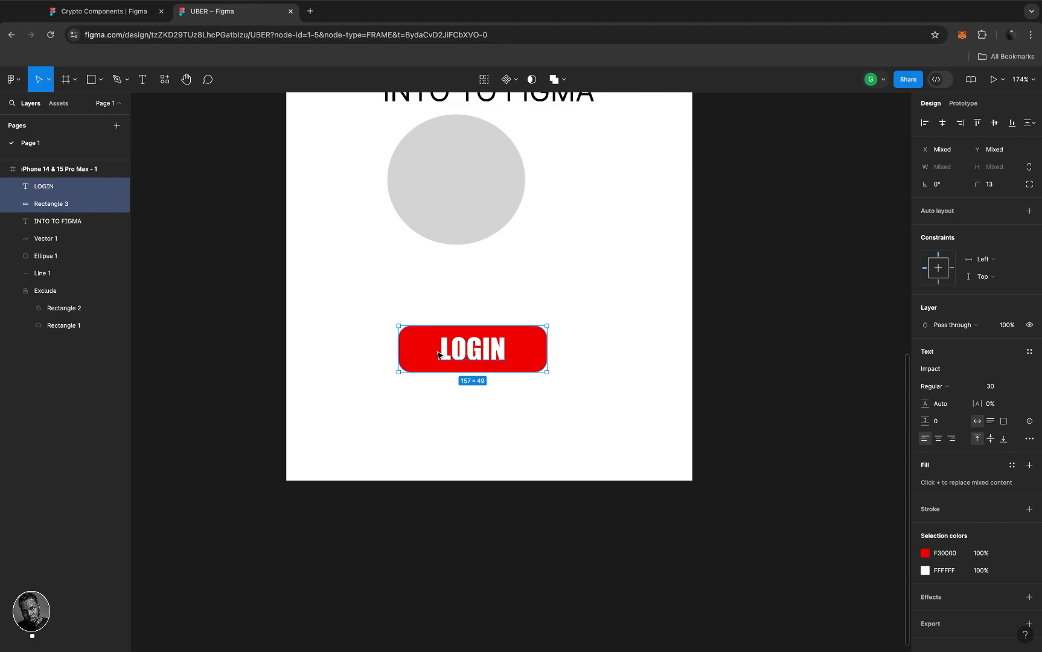
key(shift+a)
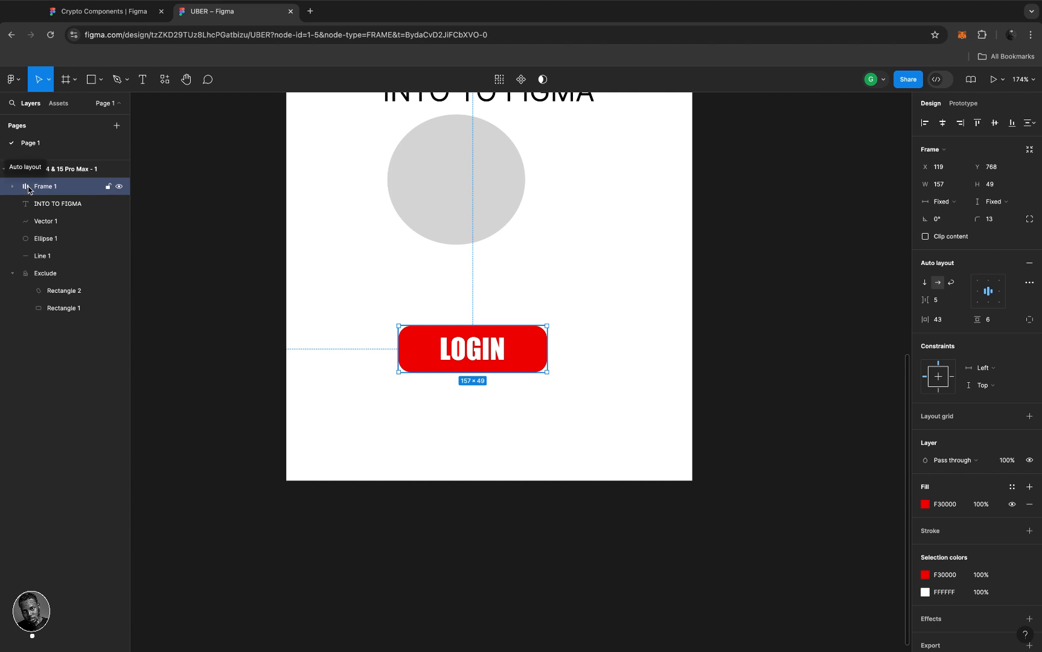
scroll(499, 369, down, 3)
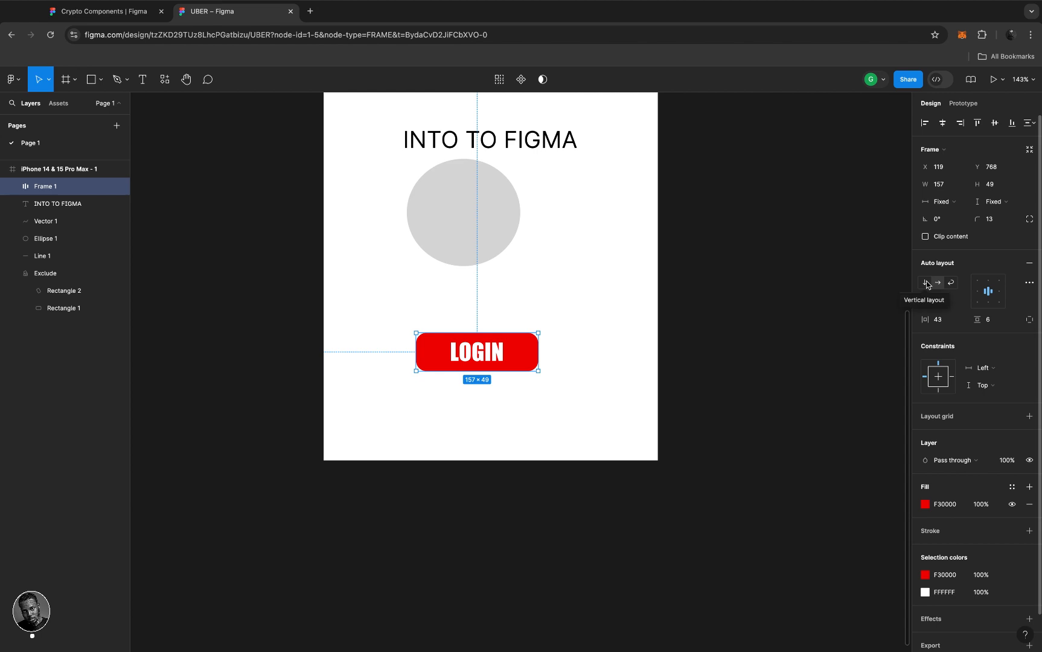
- Draw a 57×159 rectangle right of the grey circle and fill it black (000000)
click(584, 236)
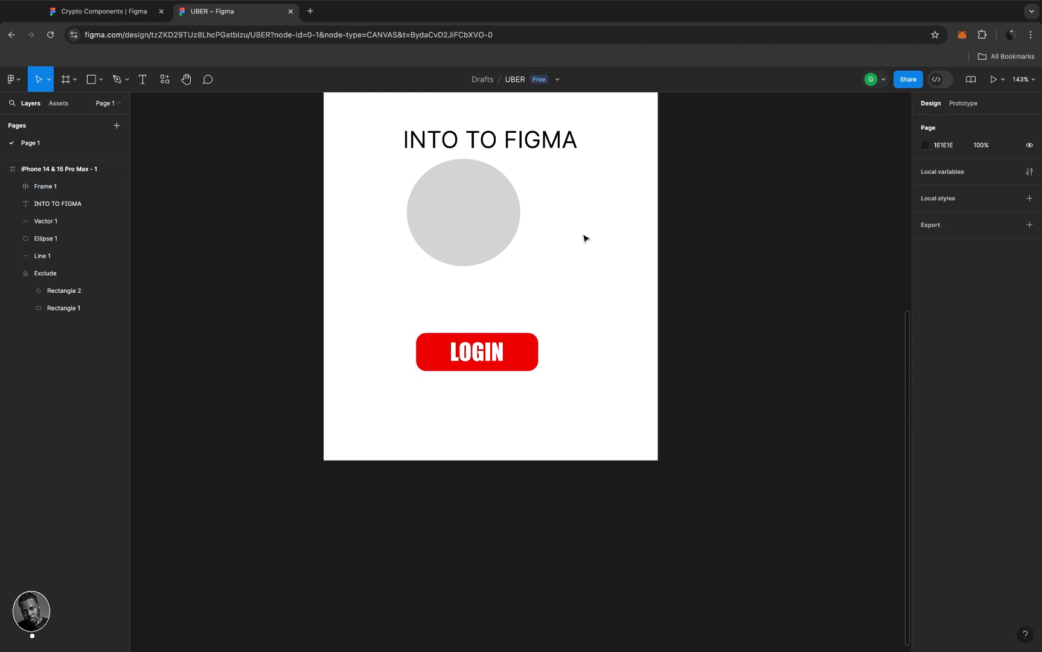
key(r)
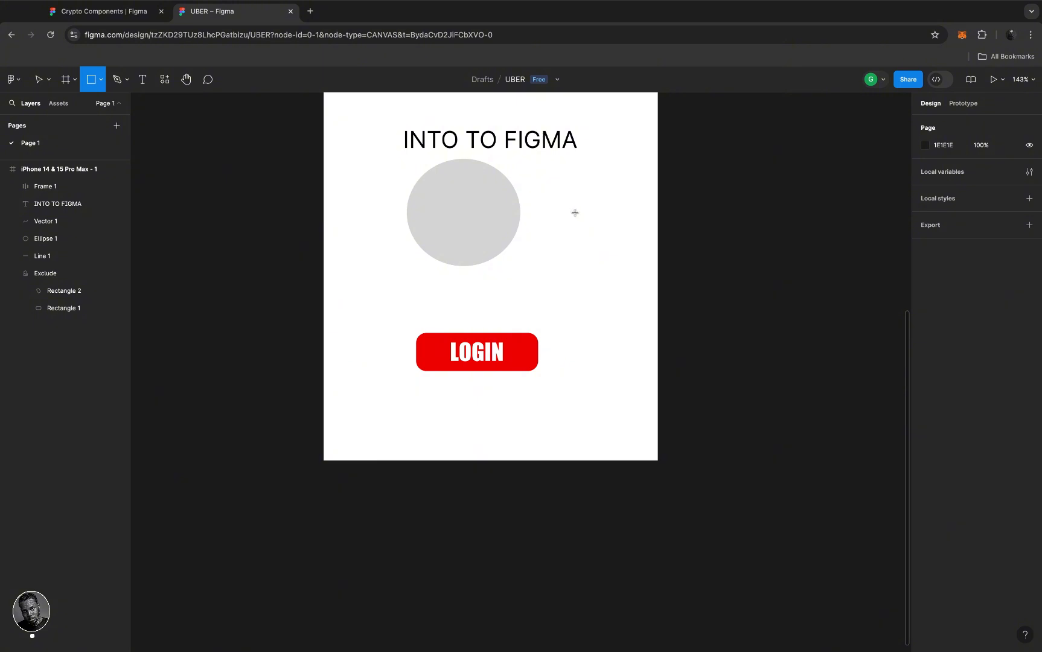
mouse_move(573, 204)
mouse_down()
mouse_move(600, 302)
mouse_move(619, 327)
mouse_up()
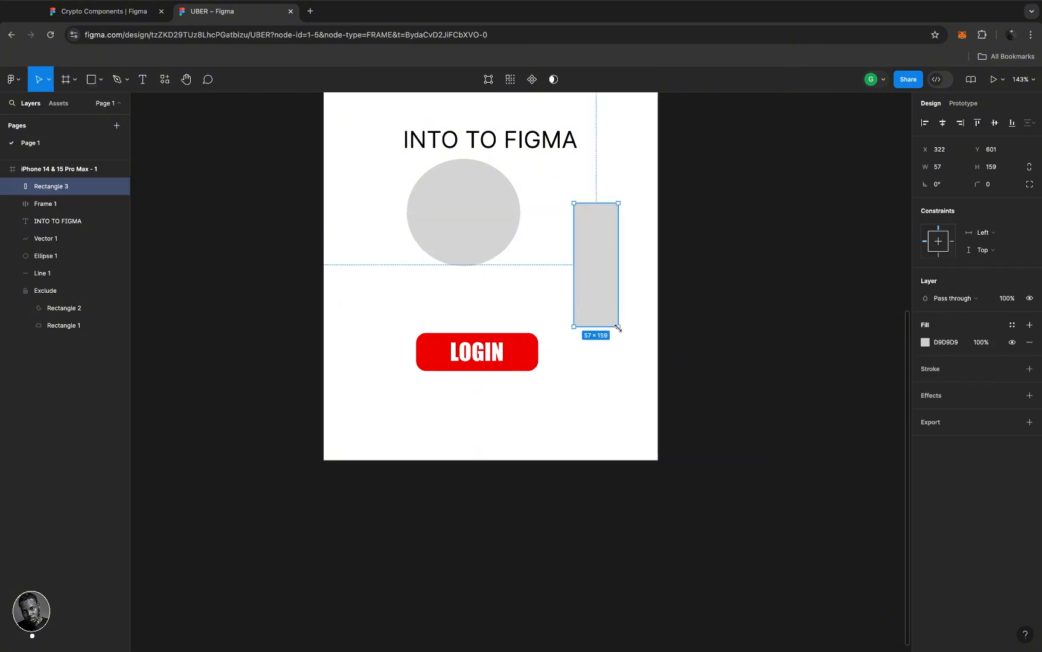
click(925, 343)
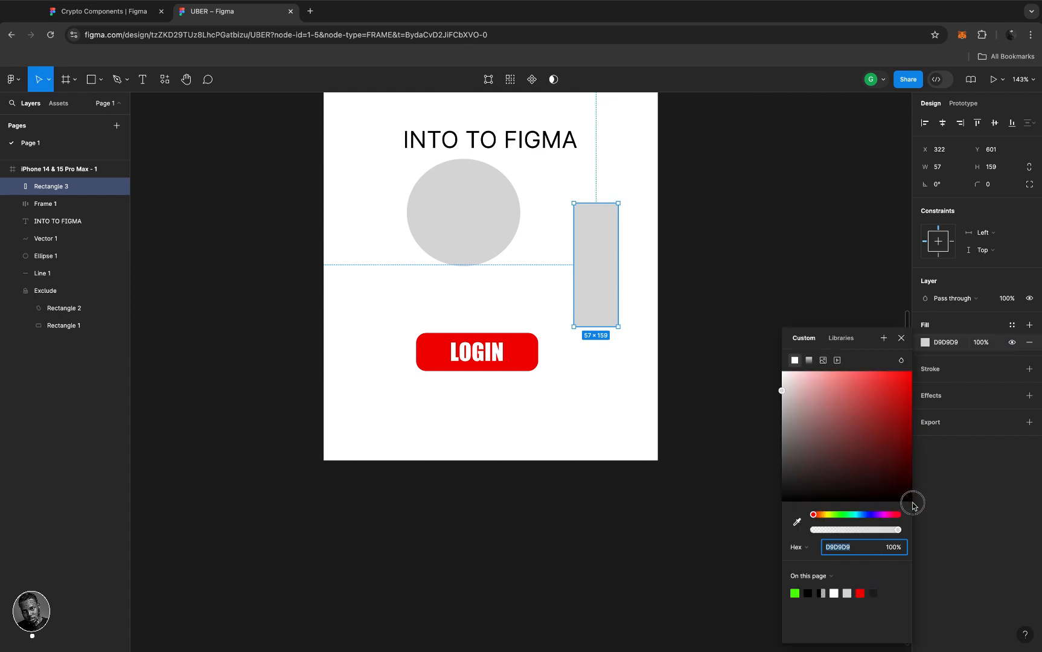
click(918, 521)
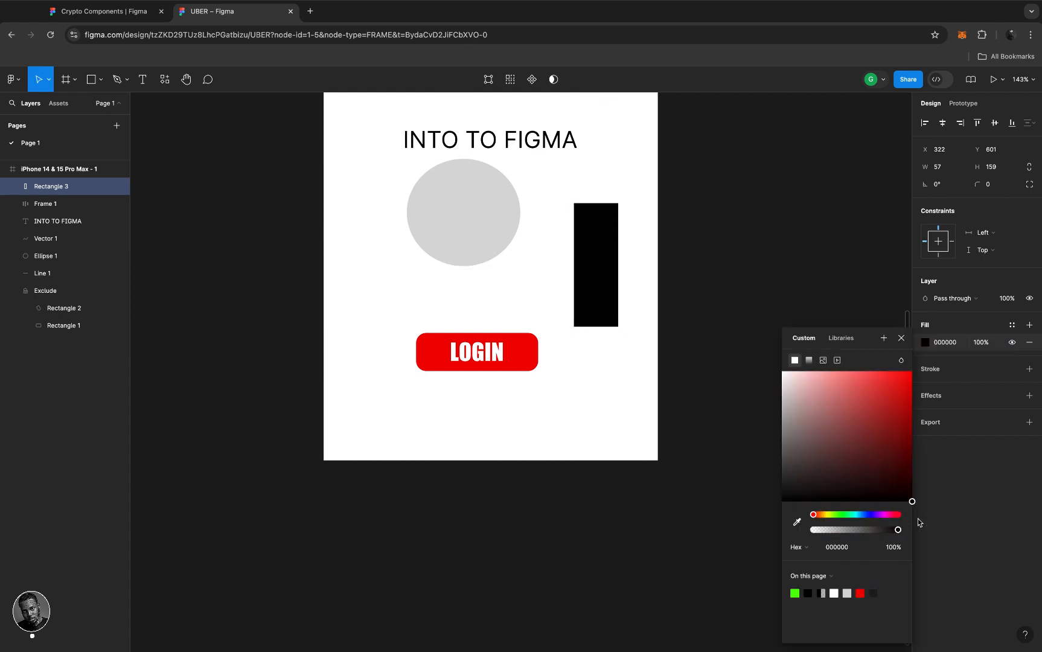
double_click(594, 259)
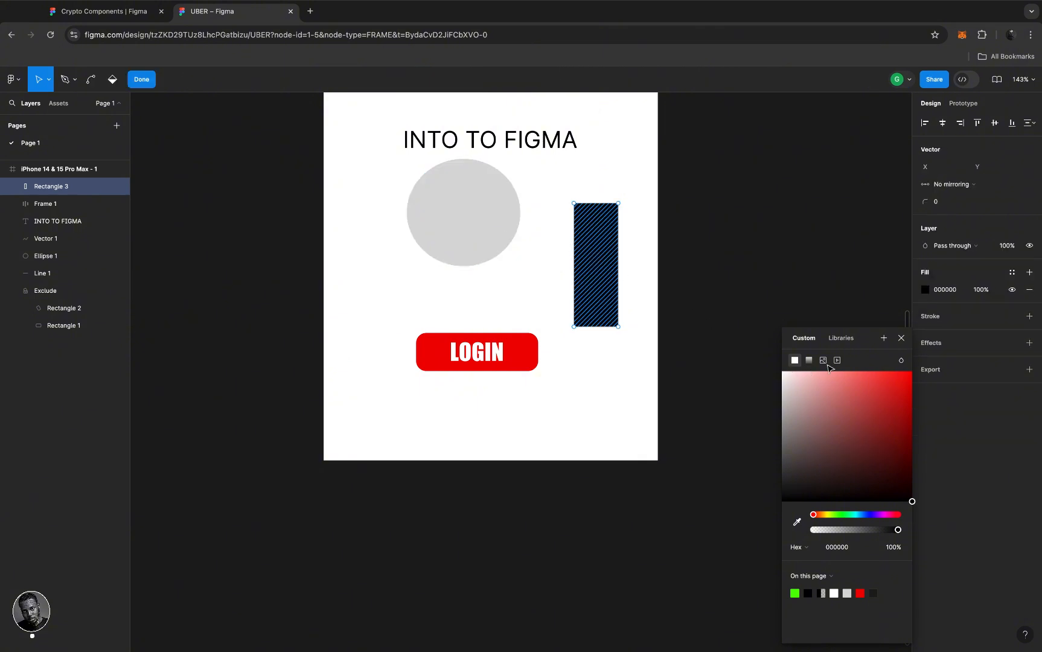
click(899, 339)
key(Escape)
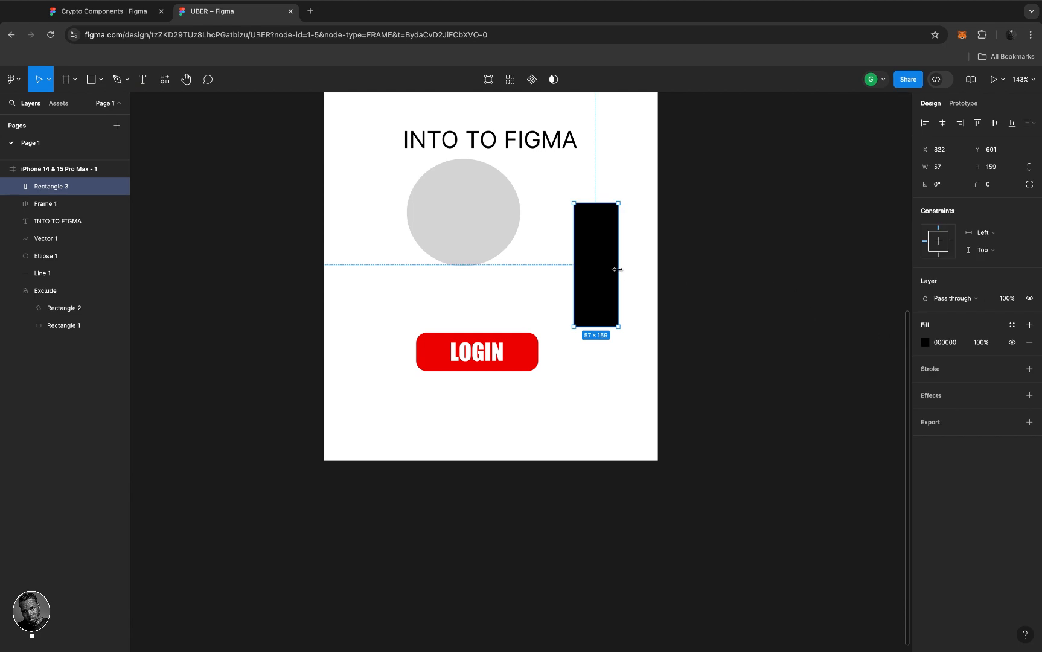
key(o)
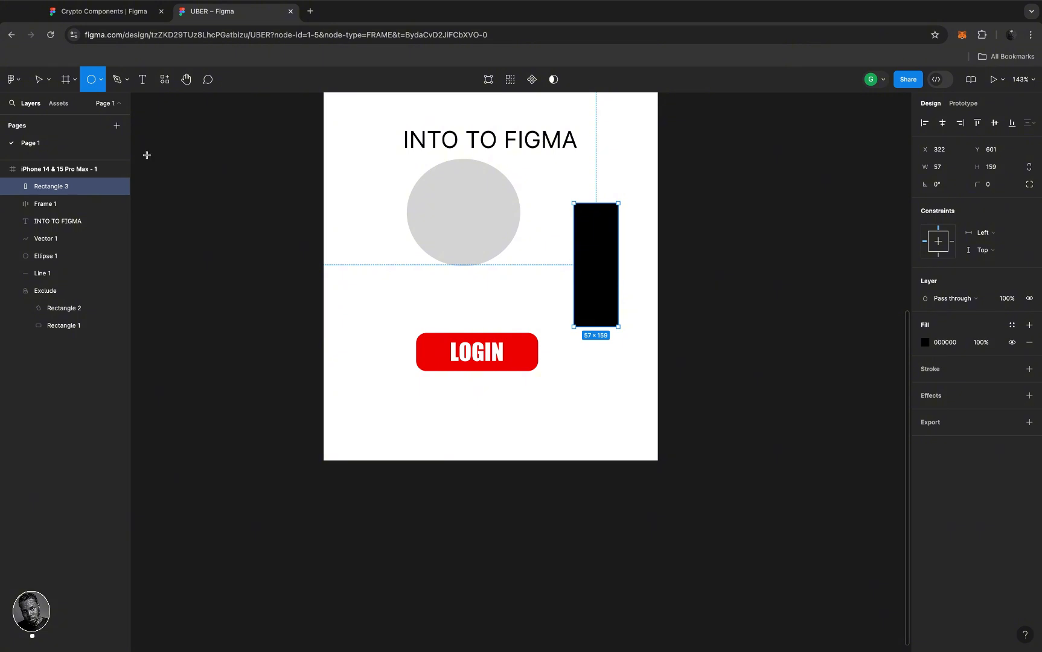
- Draw a small circle at the top of the black bar and fill it white (FFFFFF)
click(101, 80)
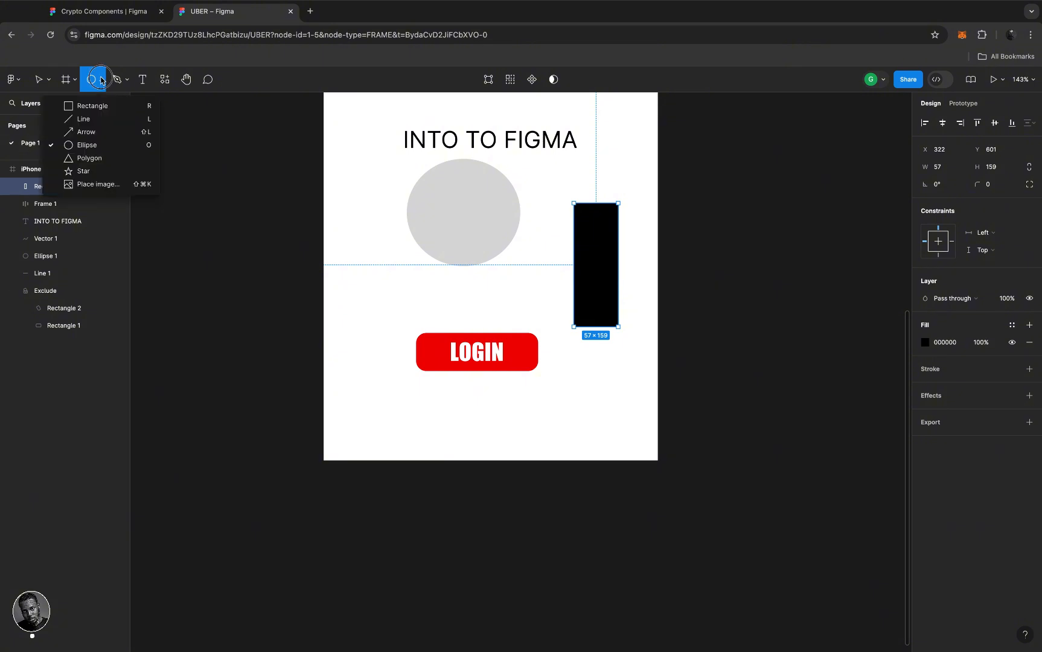
click(99, 144)
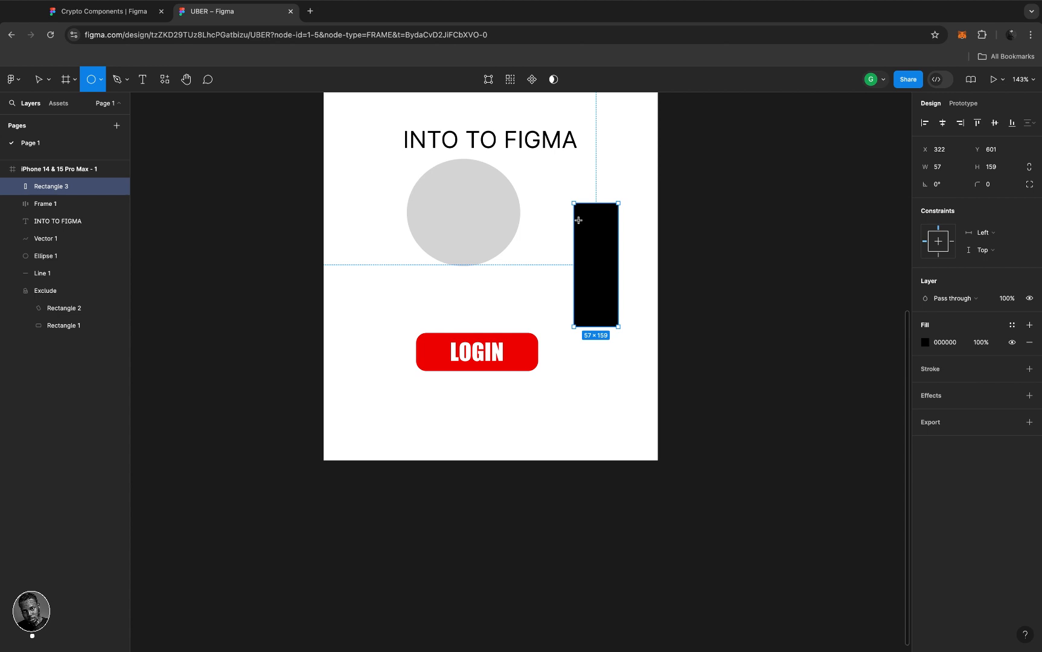
drag(579, 221, 602, 245)
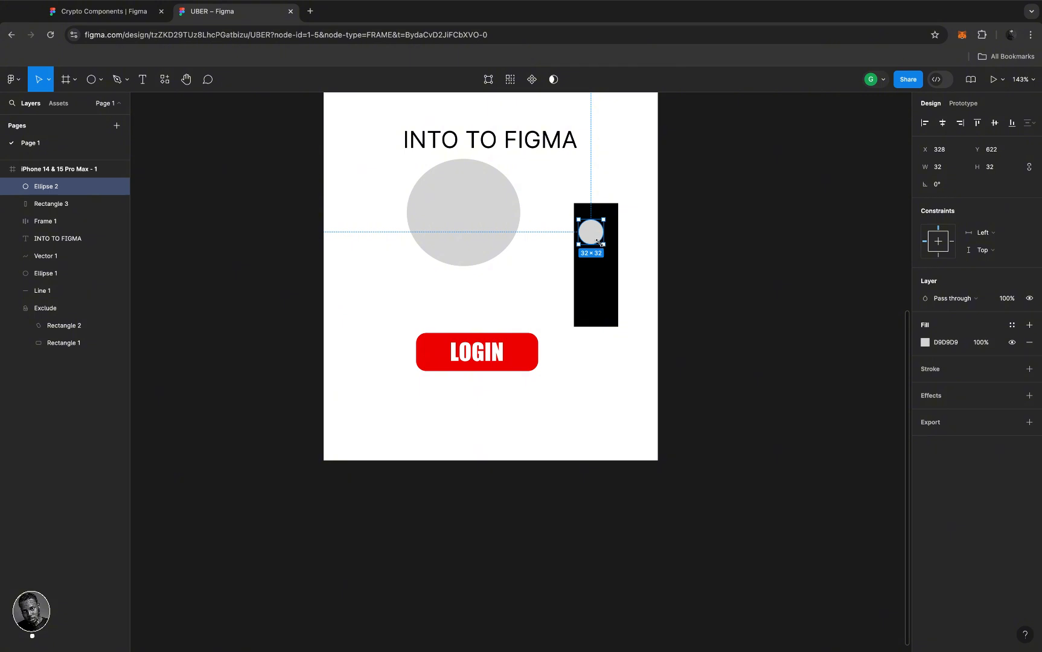
click(926, 343)
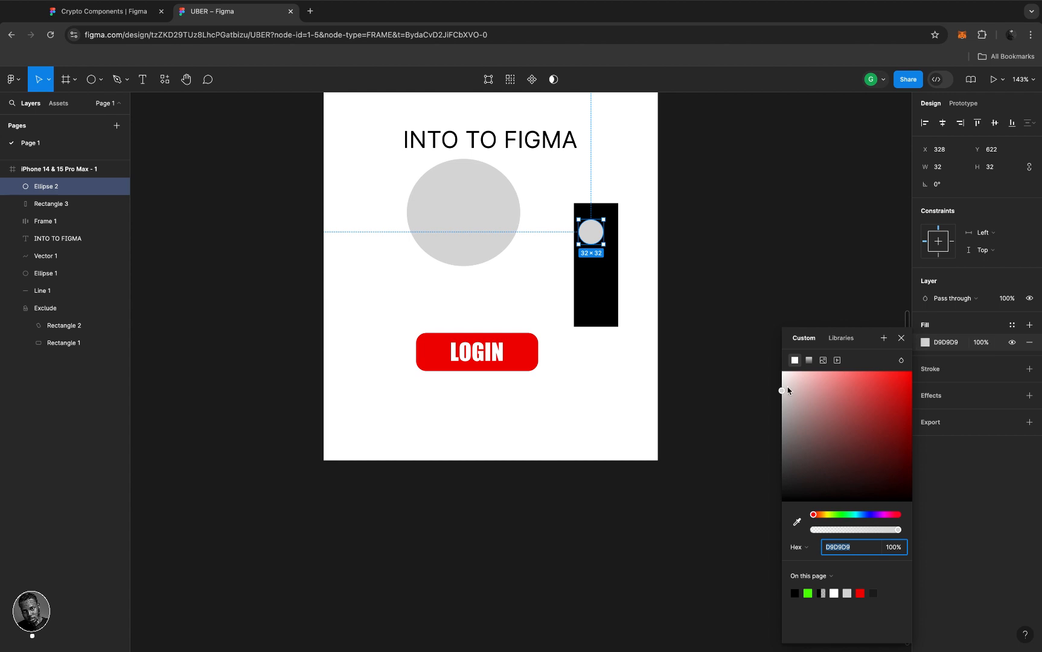
drag(779, 380, 754, 338)
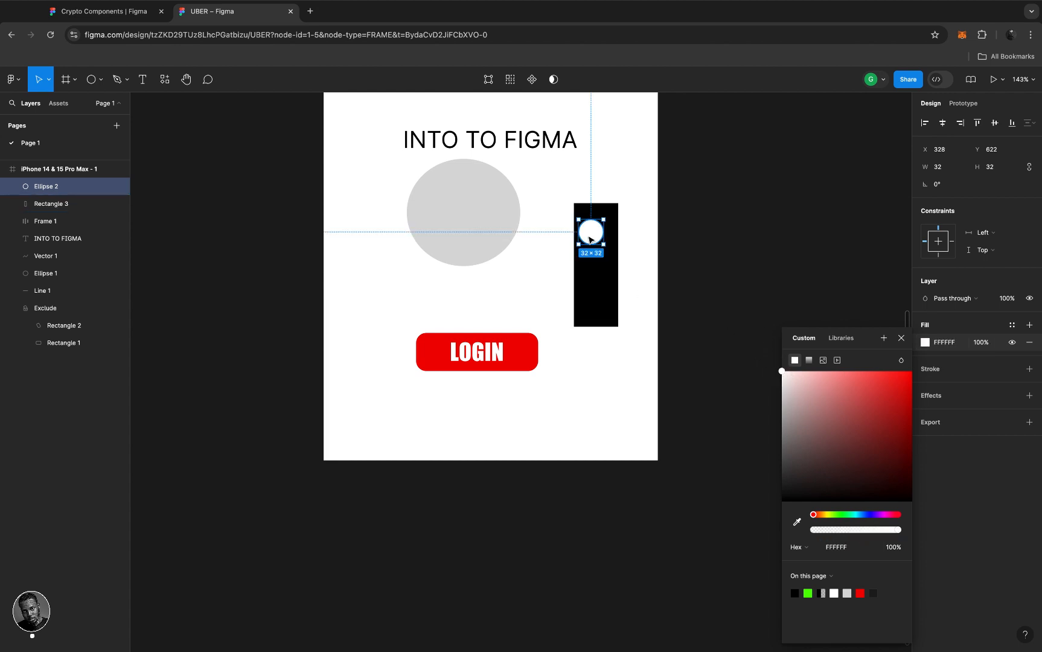
- Make two copies of the white circle, placing them in the middle and bottom of the bar
alt+click(589, 237)
drag(589, 239, 593, 273)
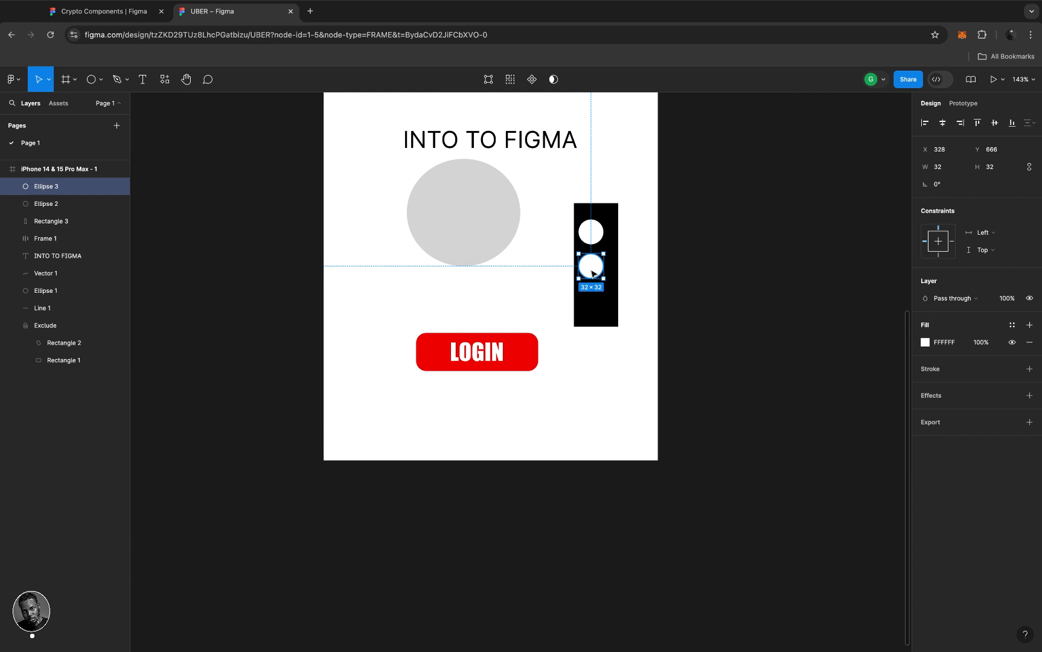
key(super+d)
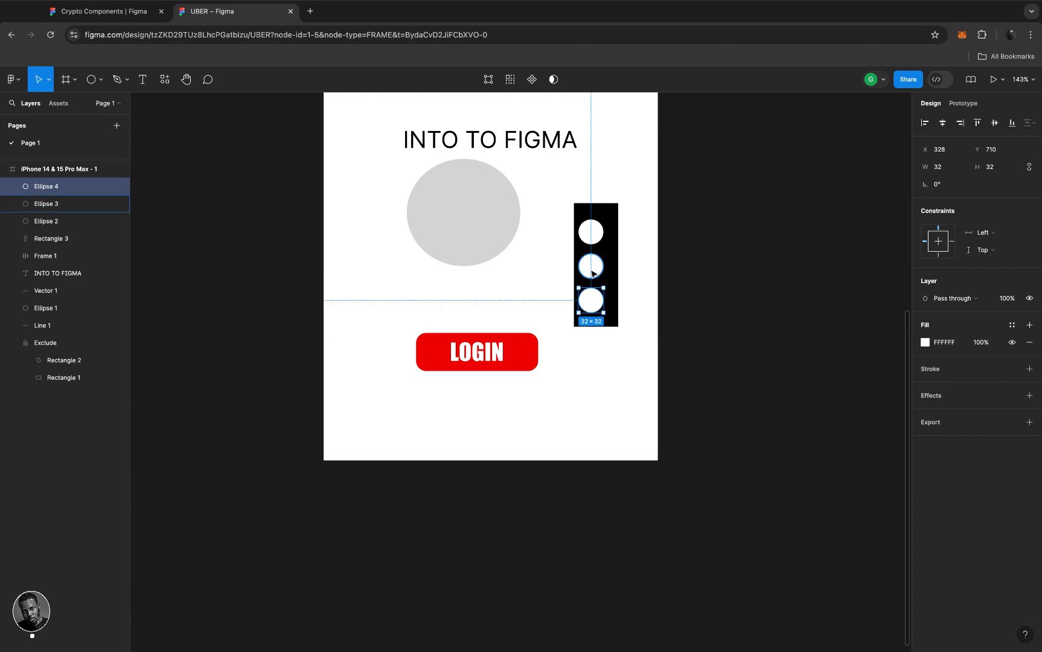
key(super+z)
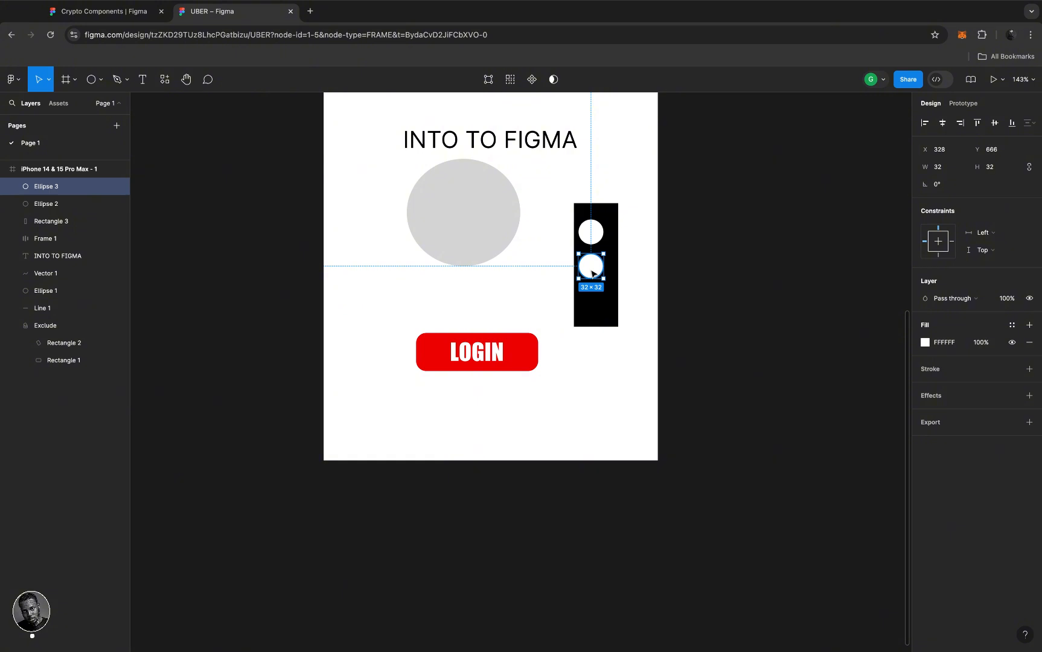
key(super+d)
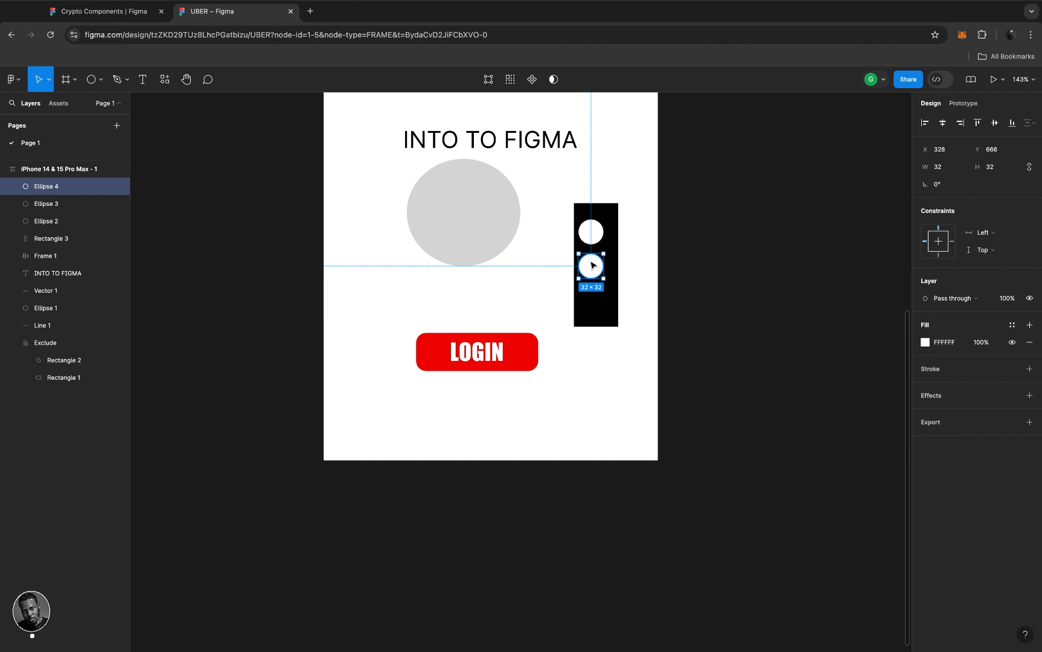
drag(592, 265, 596, 308)
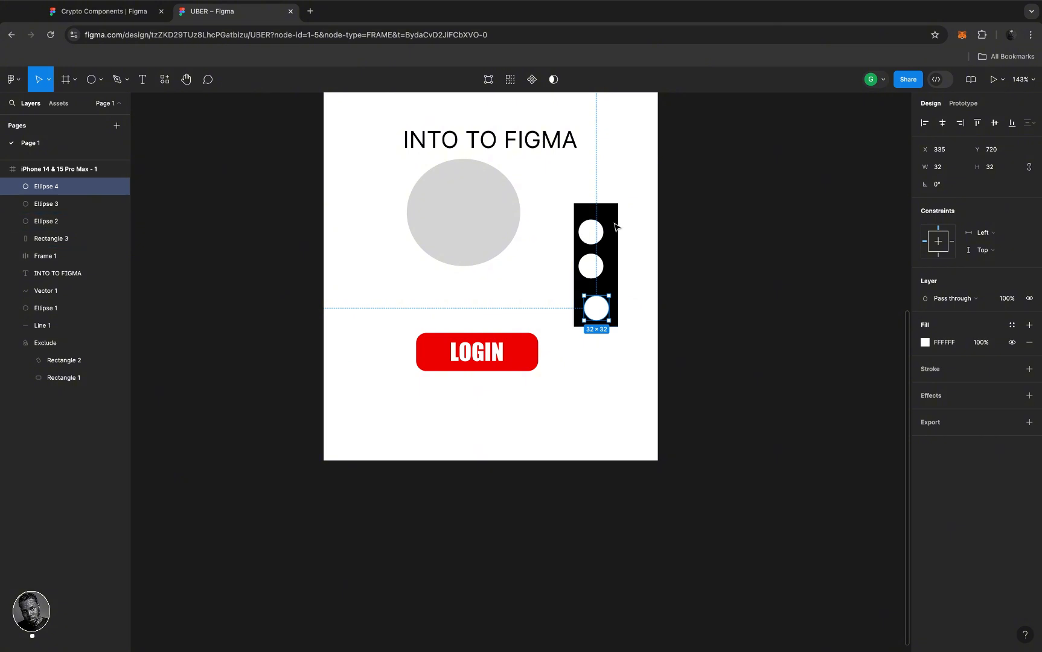
- Align the three white circles to the black bar's horizontal centre
shift+click(591, 269)
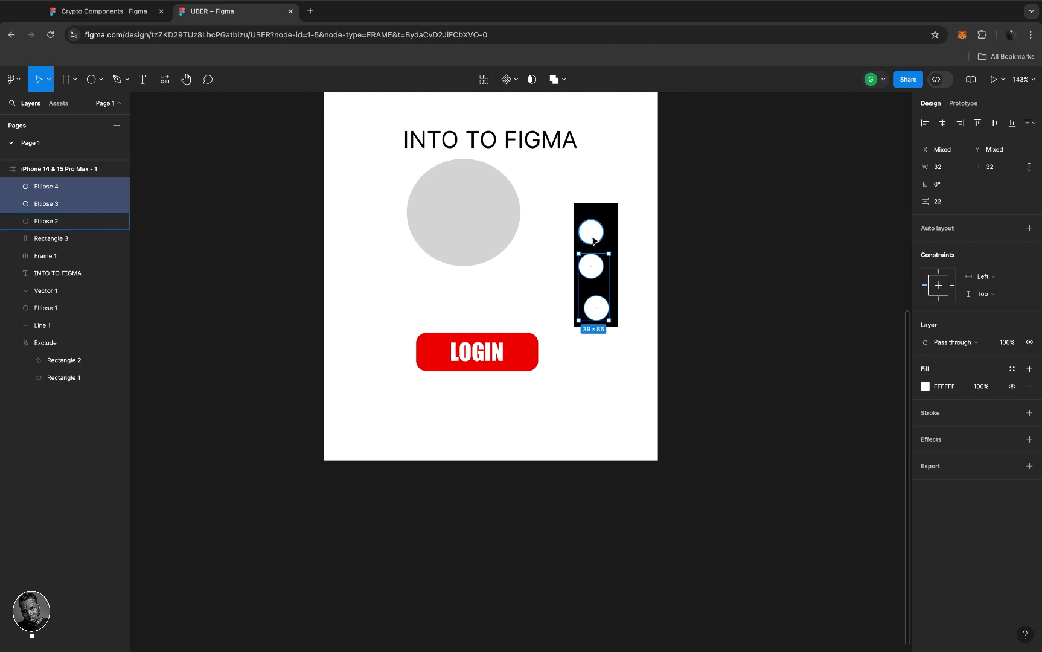
shift+click(593, 240)
shift+click(597, 215)
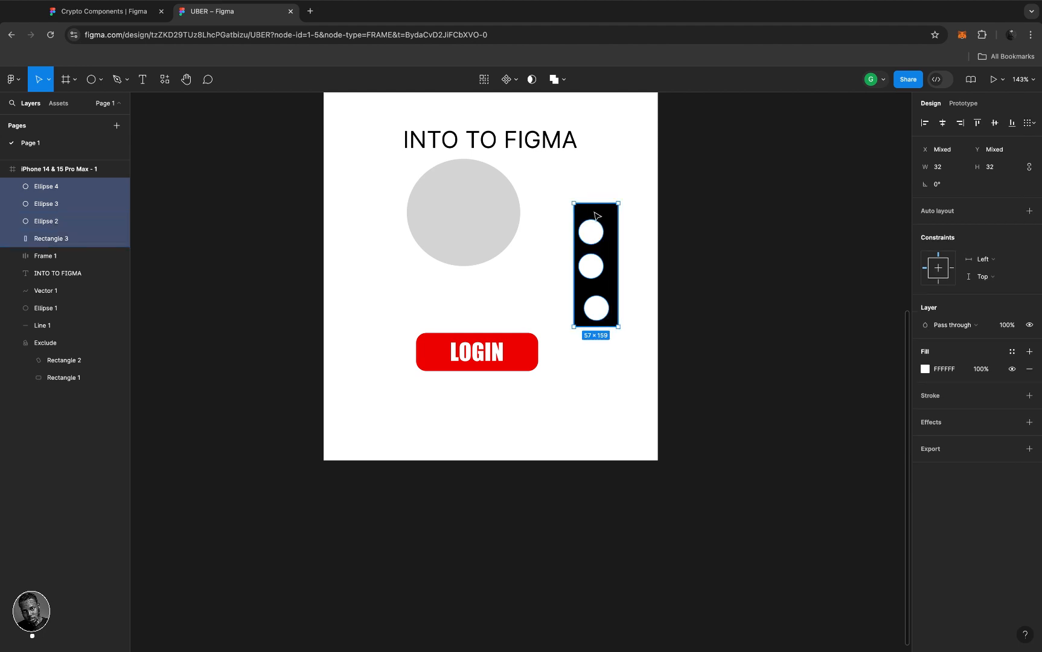
click(942, 124)
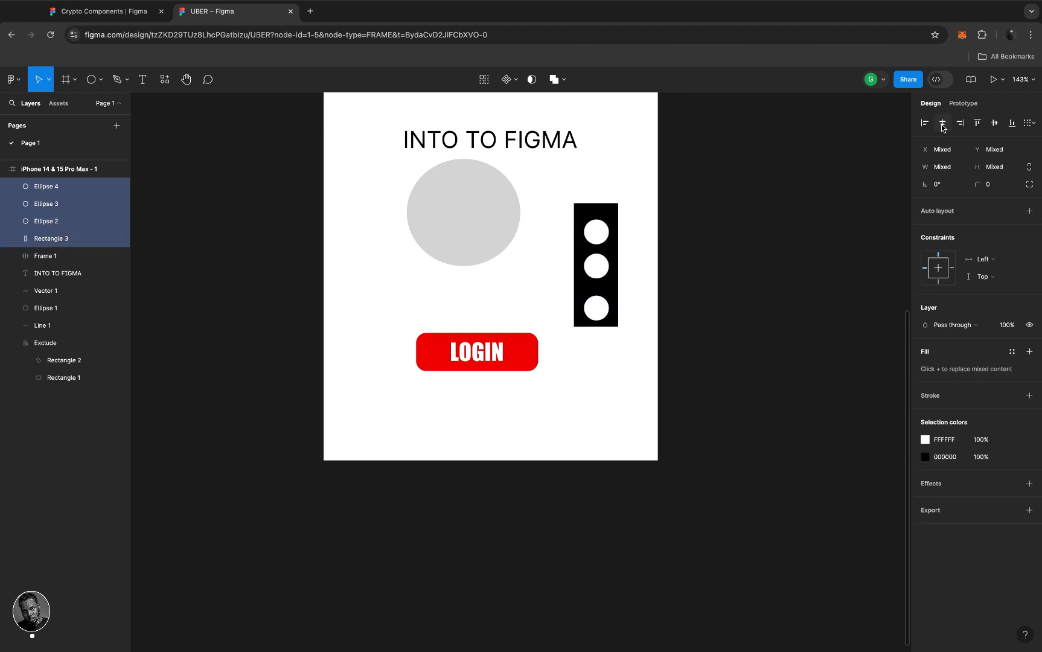
click(994, 124)
key(super+z)
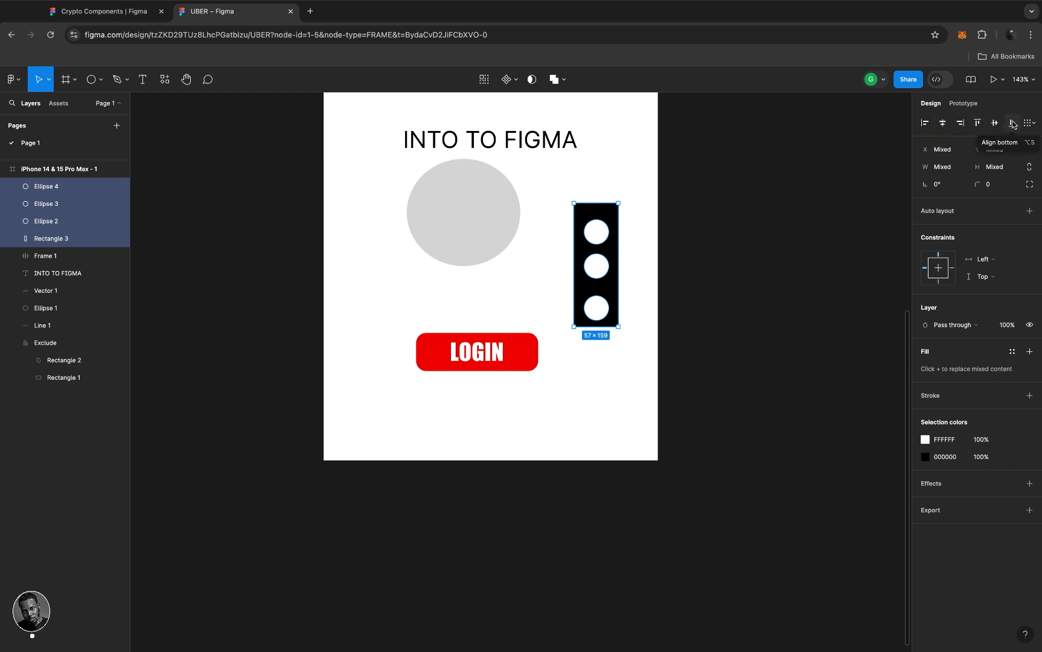
click(979, 123)
key(super+z)
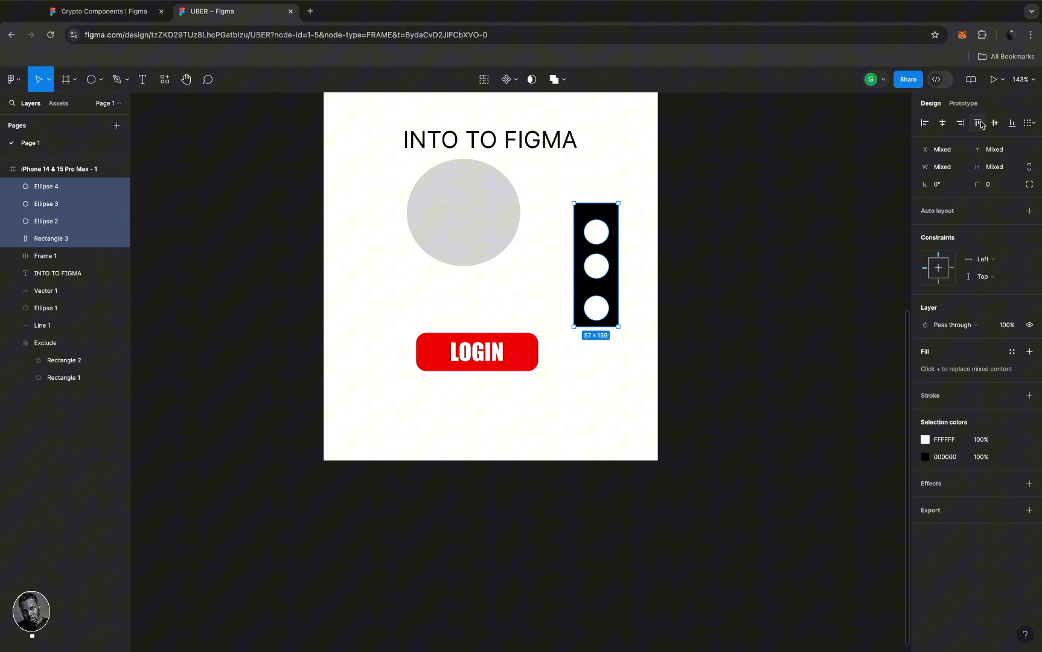
- Nudge the three white circles slightly upward inside the bar
click(636, 267)
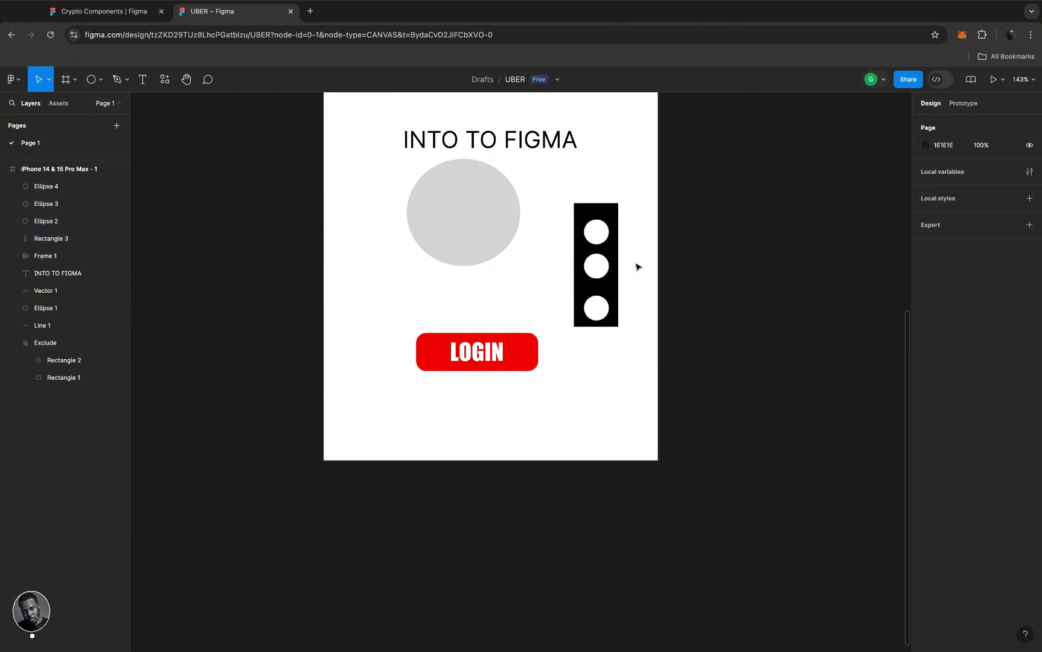
click(605, 304)
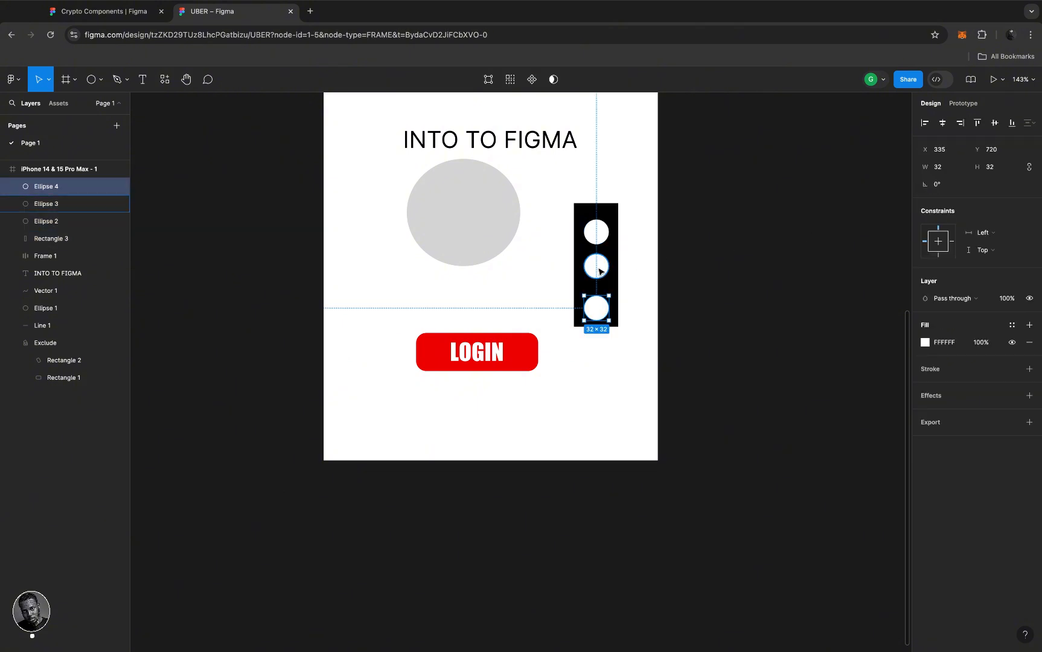
shift+click(599, 271)
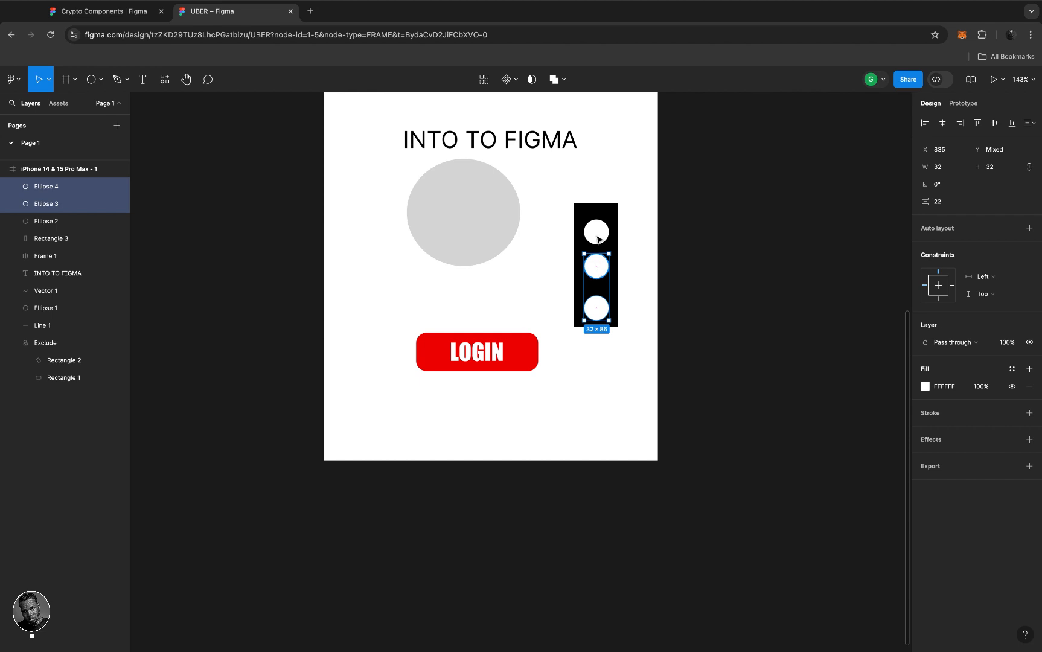
shift+click(598, 239)
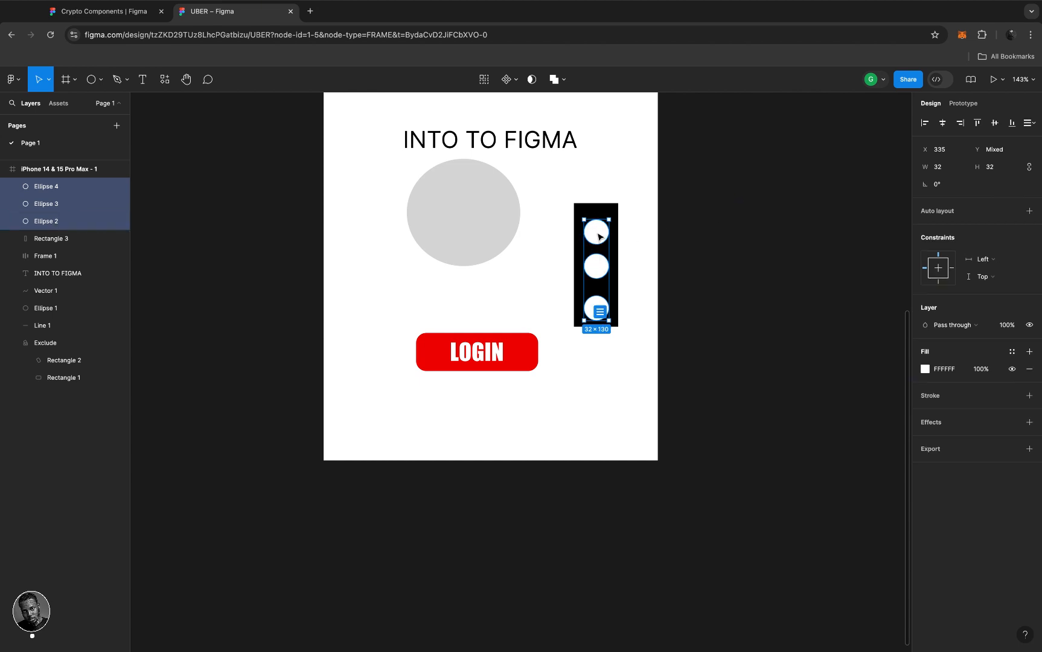
drag(599, 234, 599, 230)
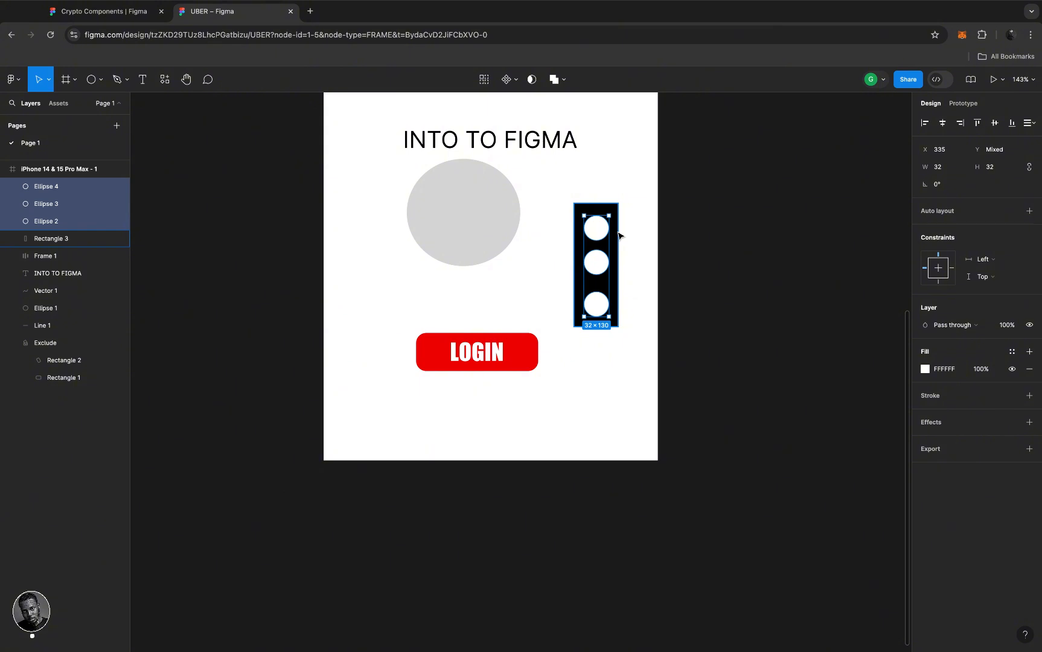
- Select the three white circles together with the black bar
click(642, 242)
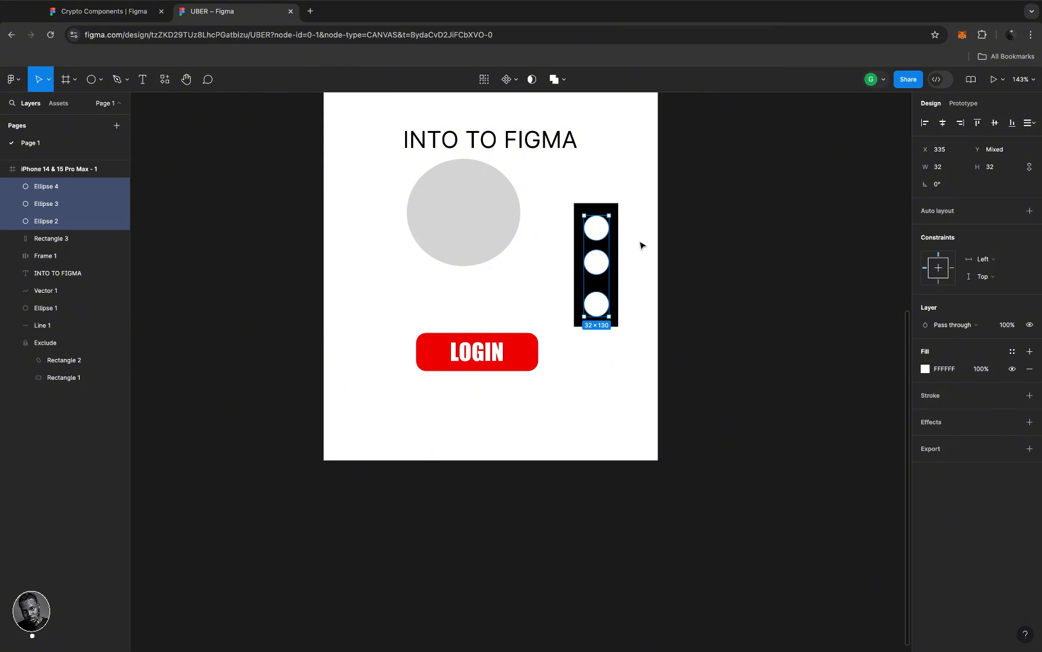
click(603, 230)
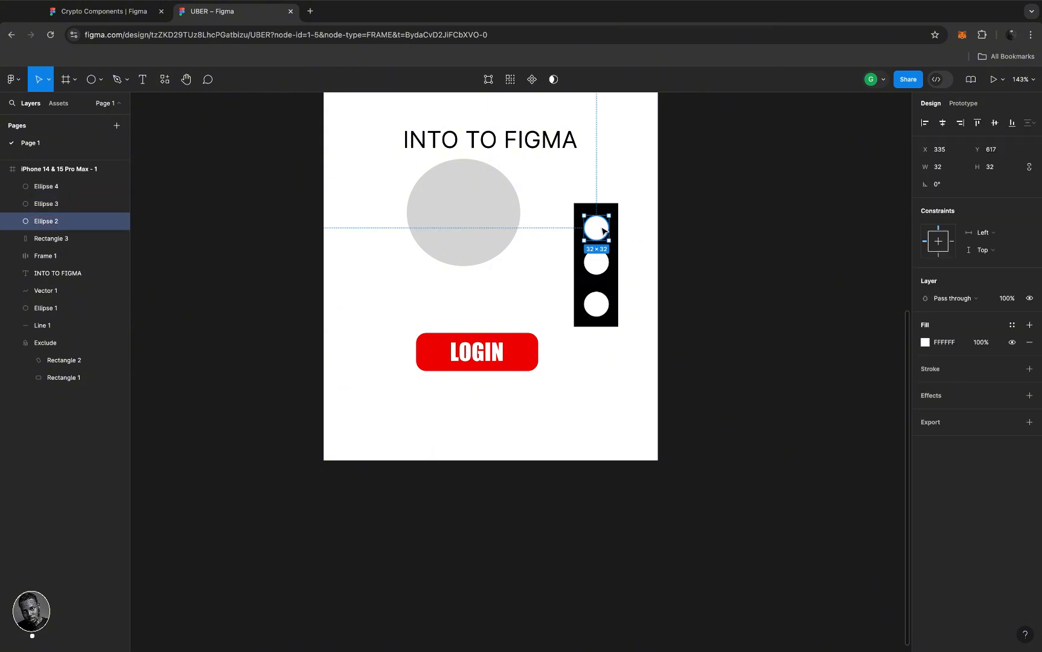
shift+click(603, 268)
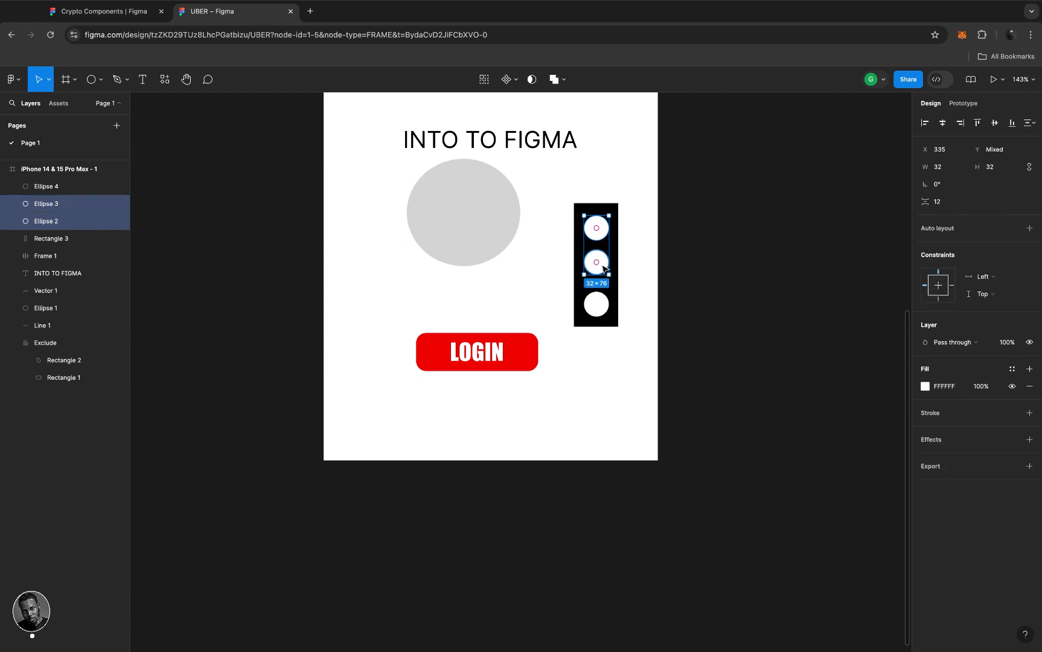
shift+click(597, 313)
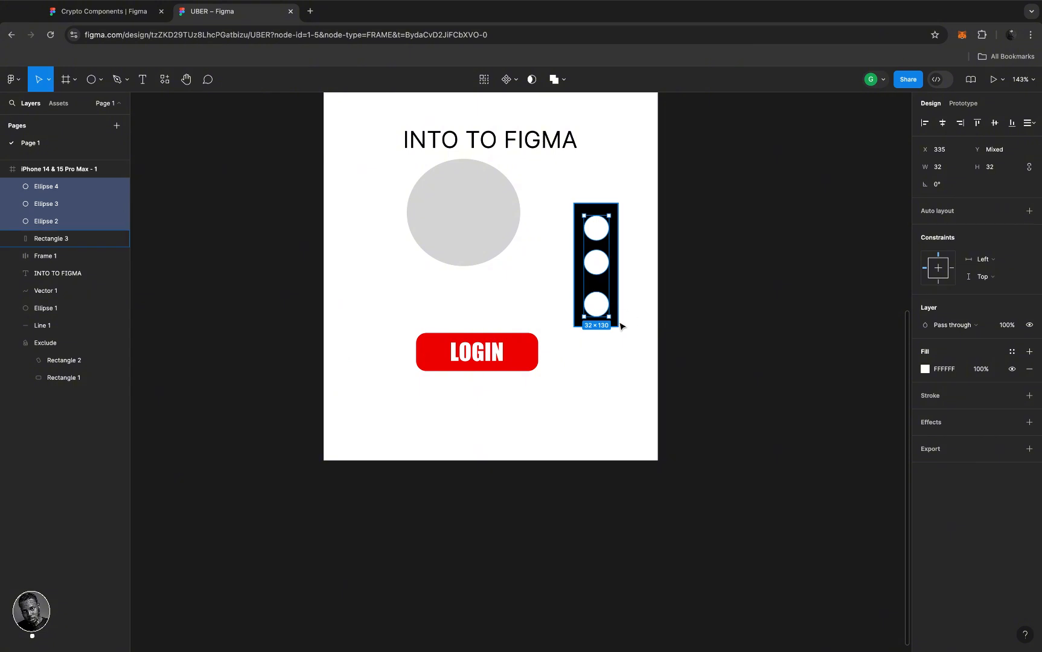
shift+click(618, 323)
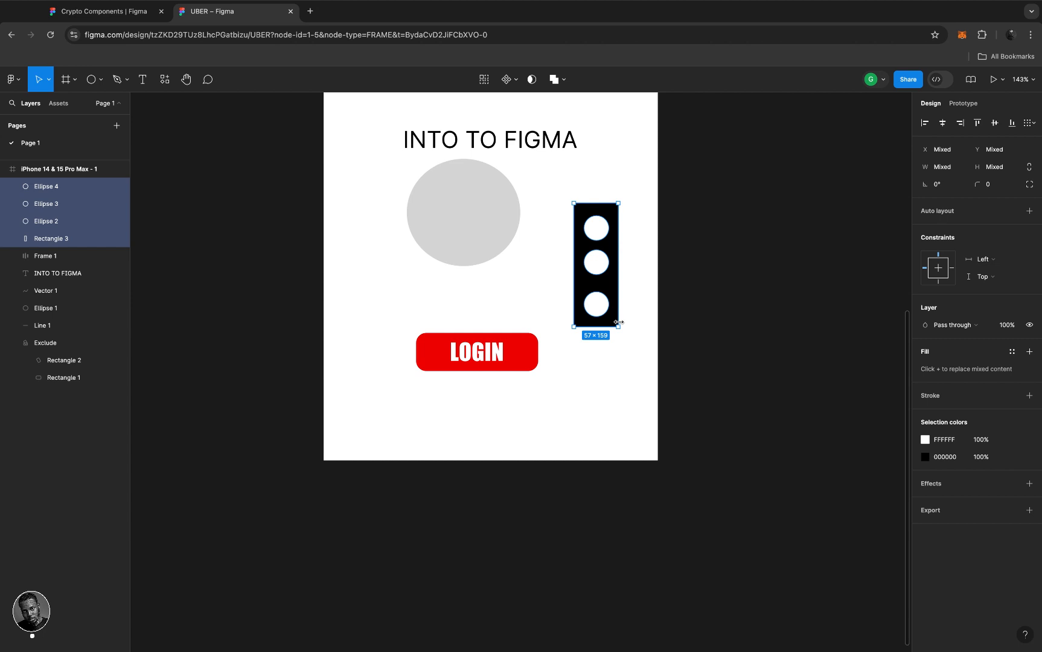
- Wrap the black bar's circles in a vertical auto-layout frame that hugs both width and height
key(shift+a)
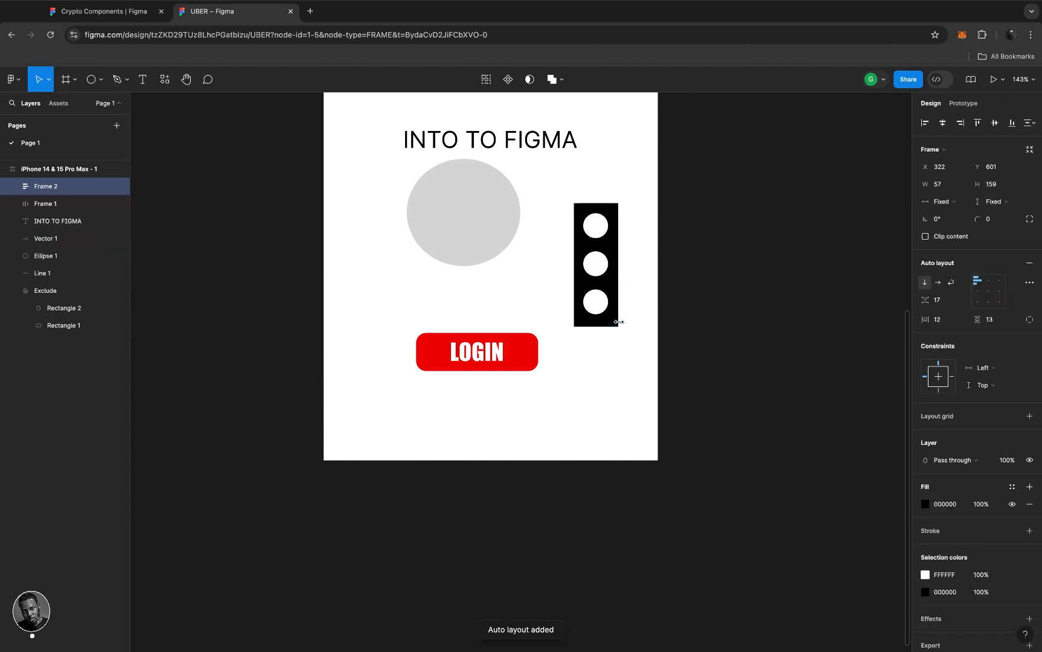
click(957, 206)
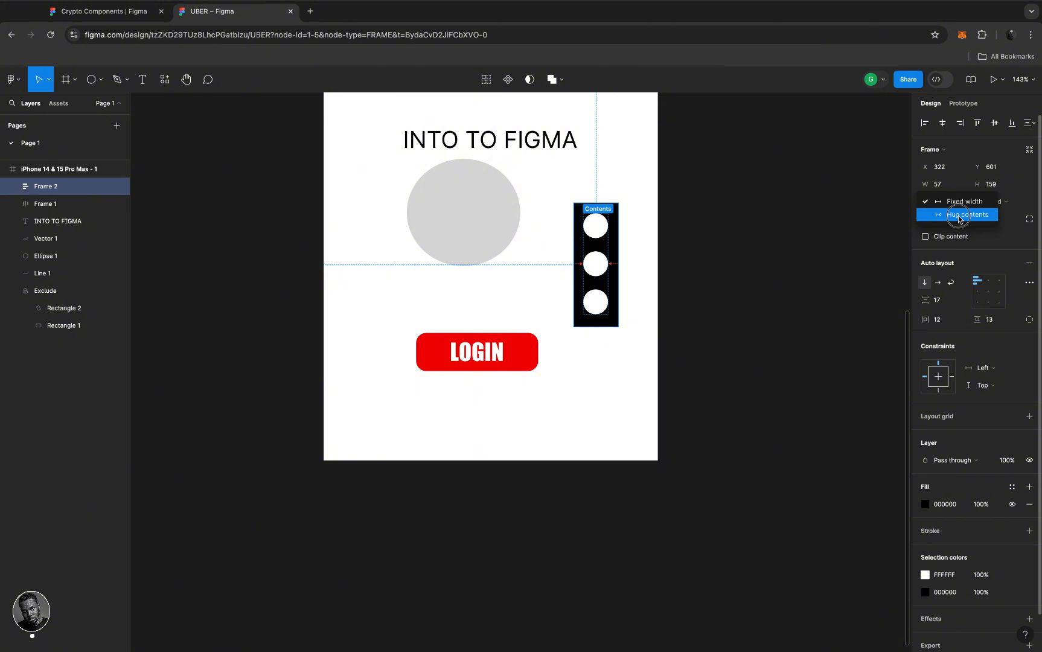
click(966, 218)
click(1002, 202)
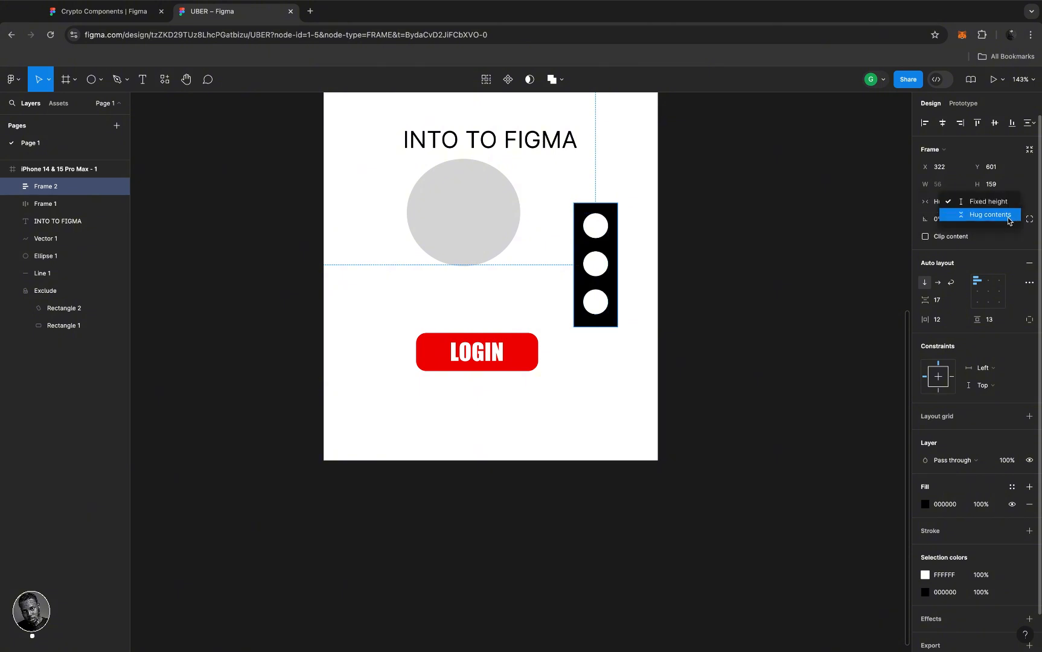
click(1006, 220)
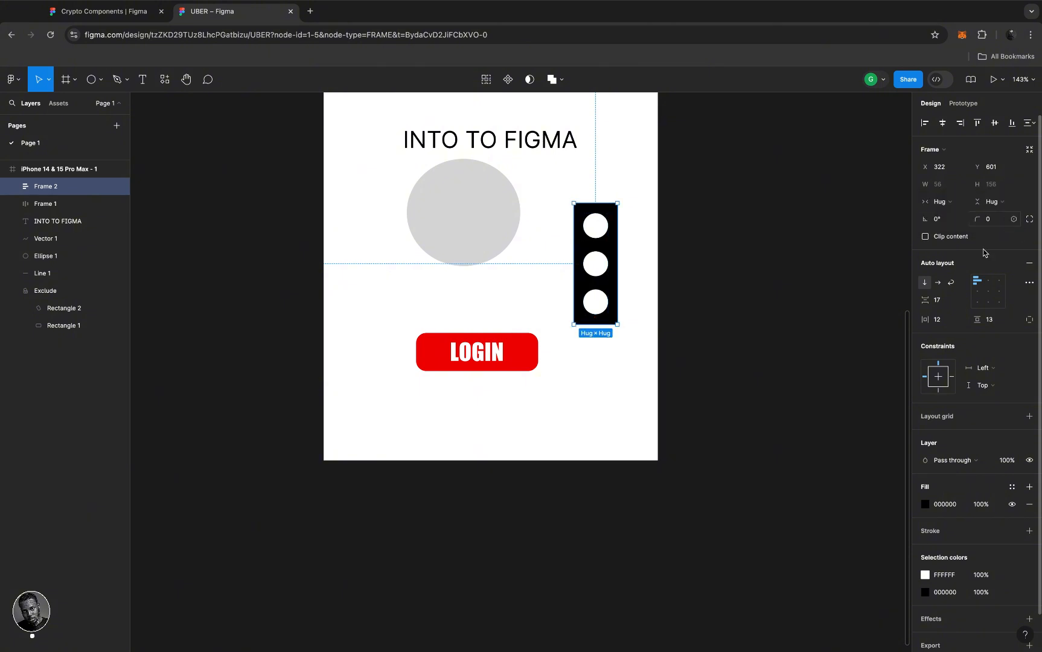
click(923, 284)
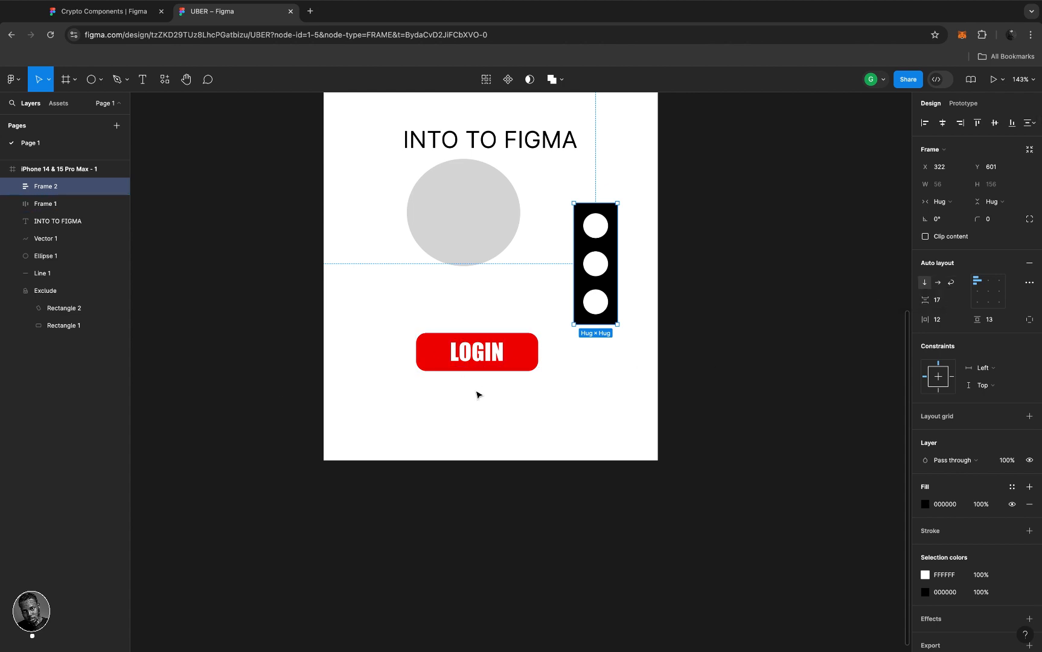
click(523, 356)
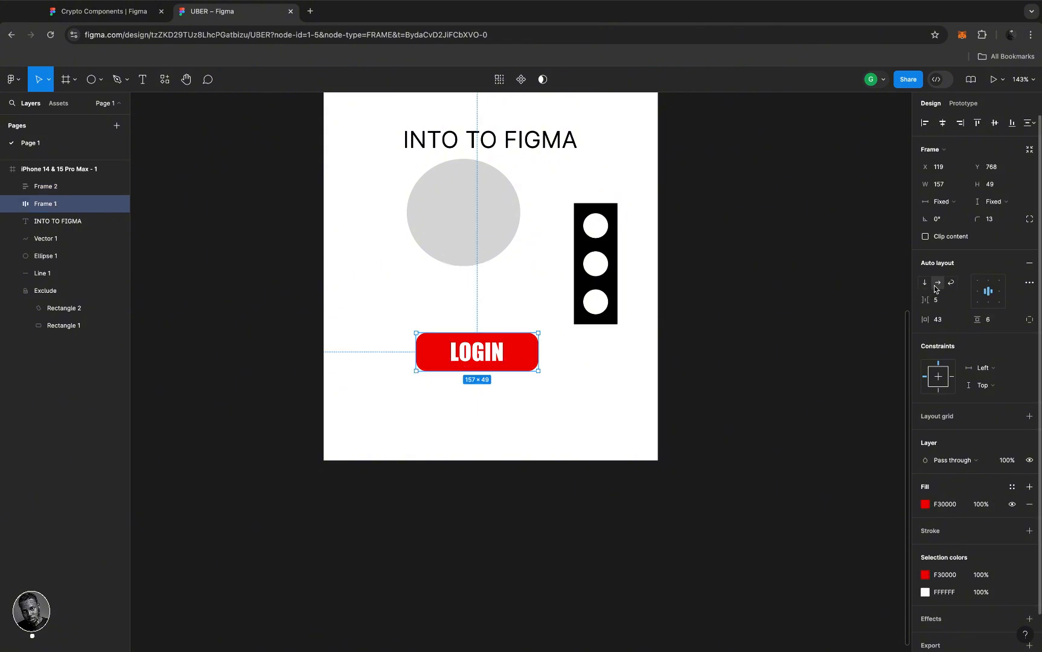
click(608, 278)
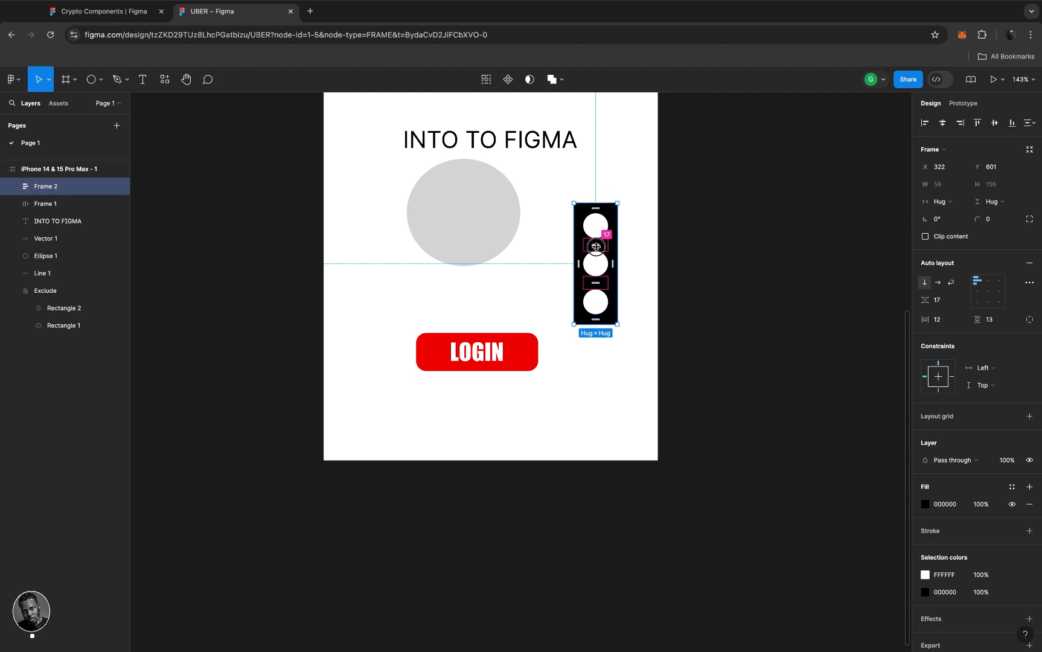
- Increase the circle spacing to 33, keep Frame 2 hugging its width, and select the middle circle
drag(596, 246, 619, 279)
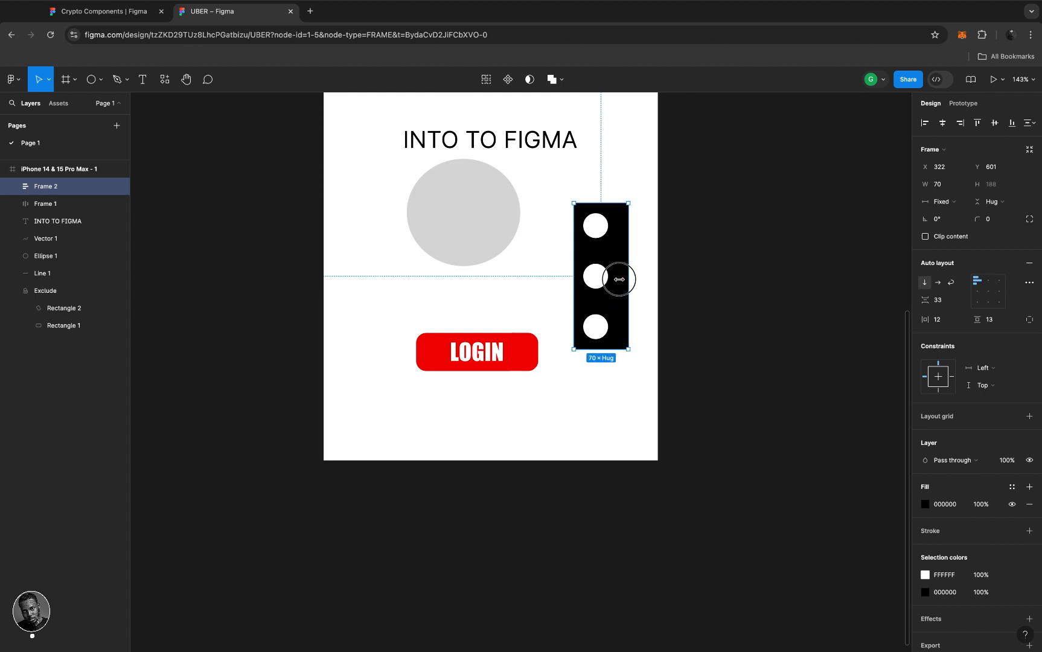
double_click(619, 279)
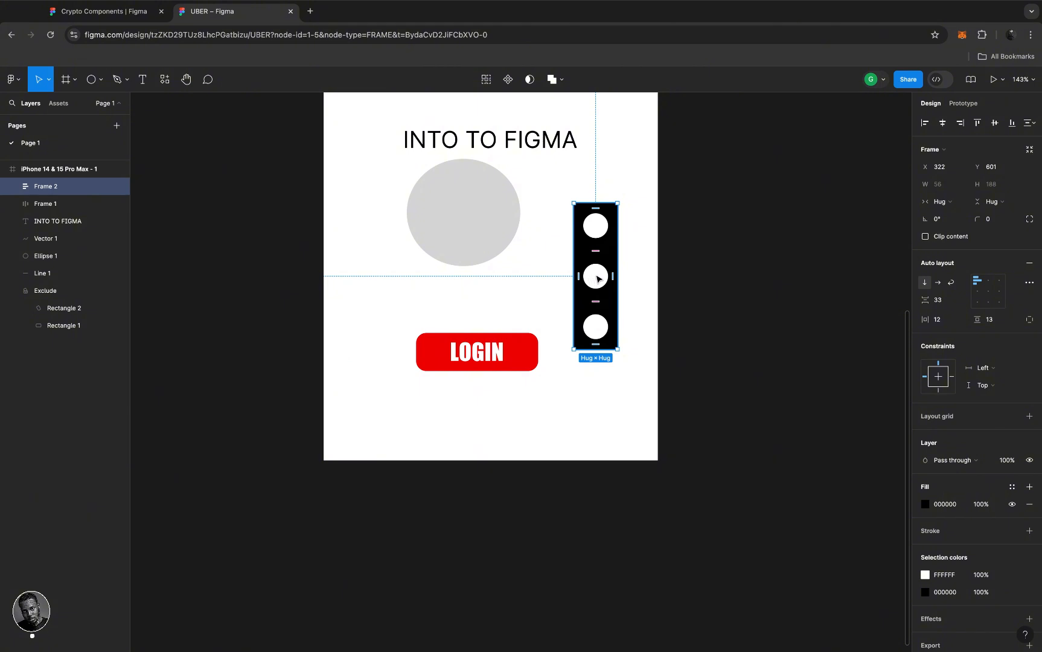
click(554, 268)
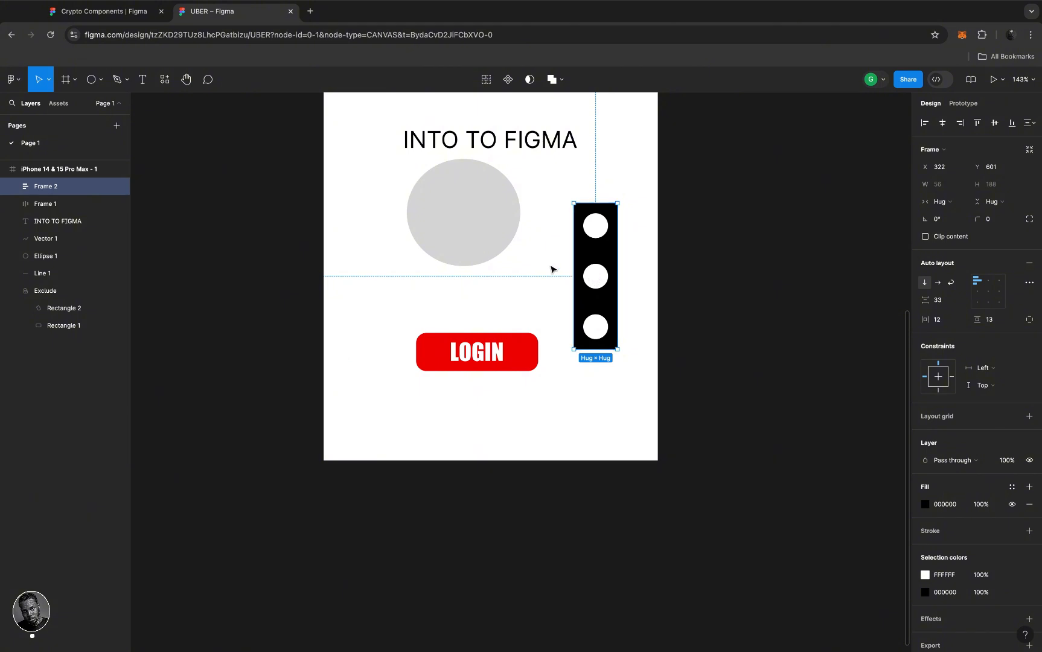
click(599, 275)
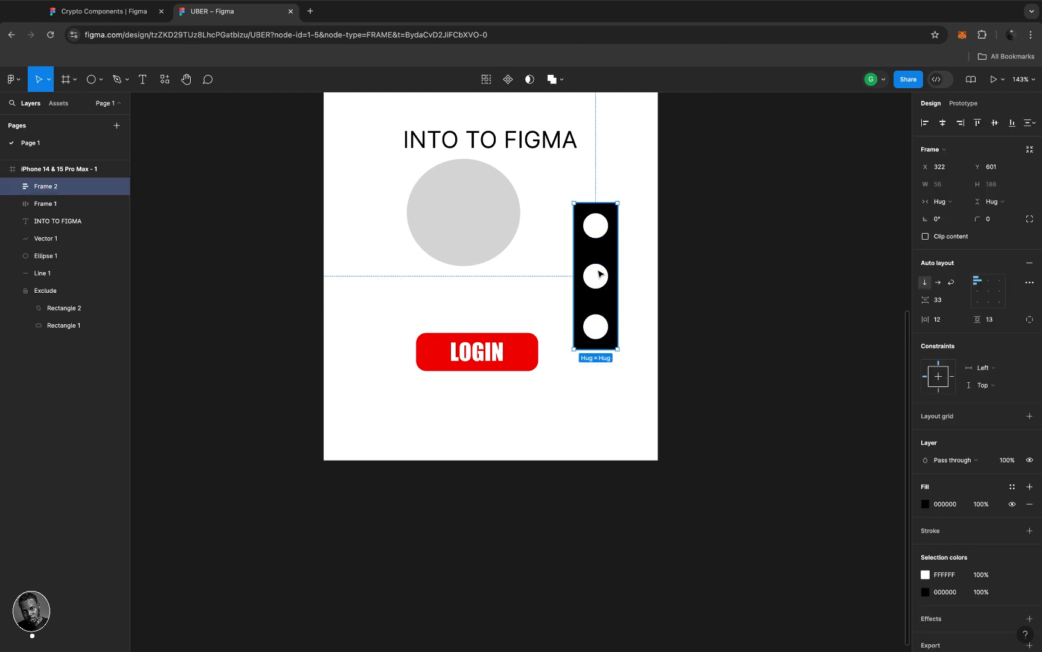
click(600, 275)
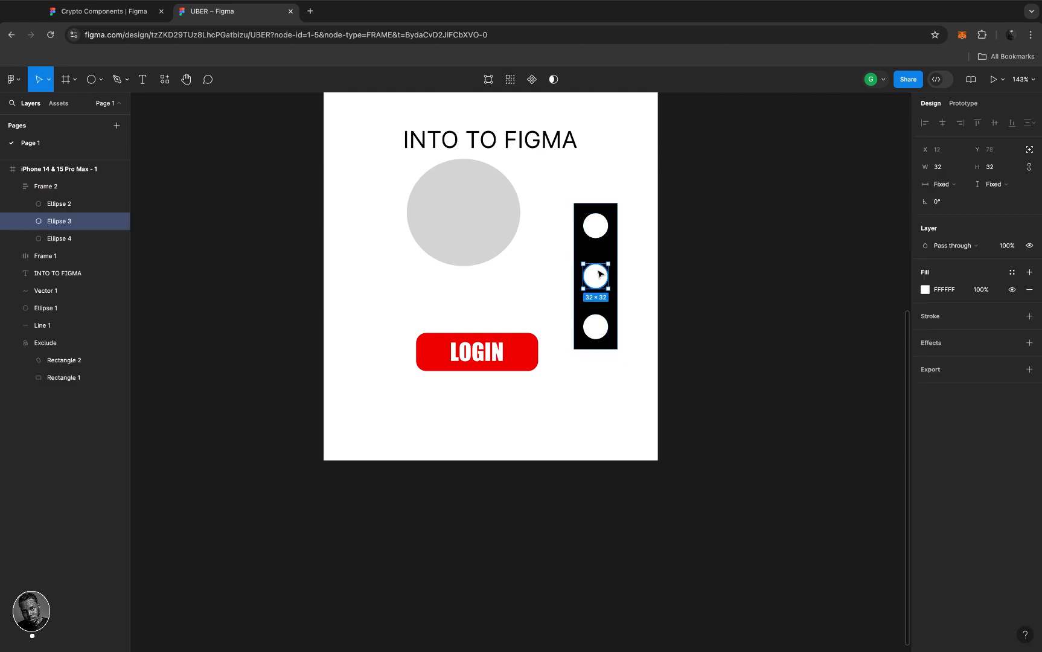
- Delete the middle circle and draw a small 21×27 grey rectangle in its place
key(Delete)
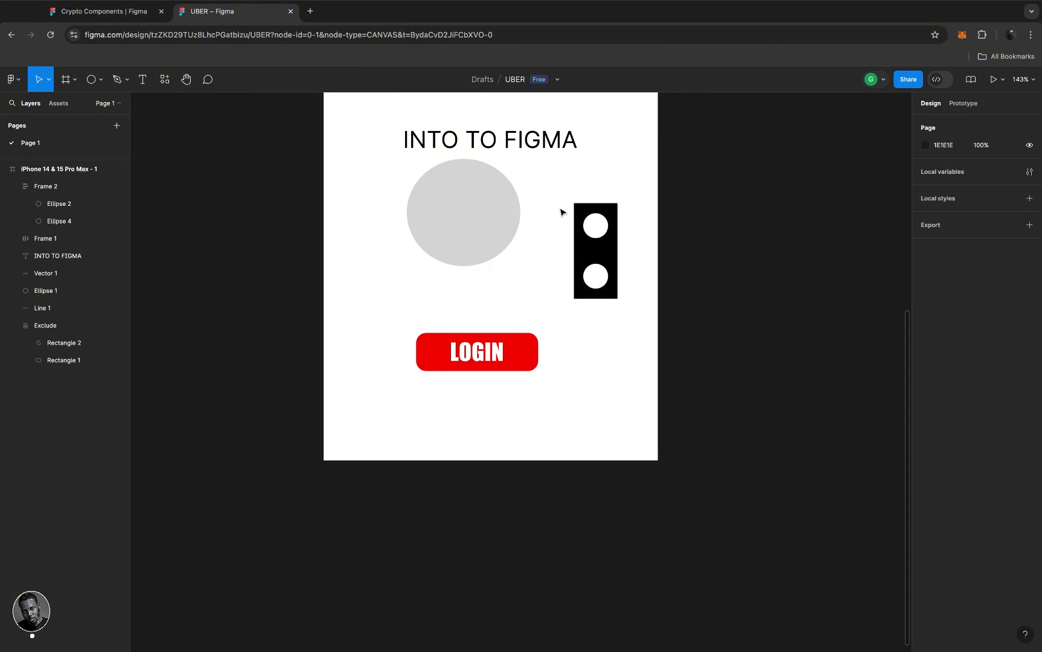
click(92, 80)
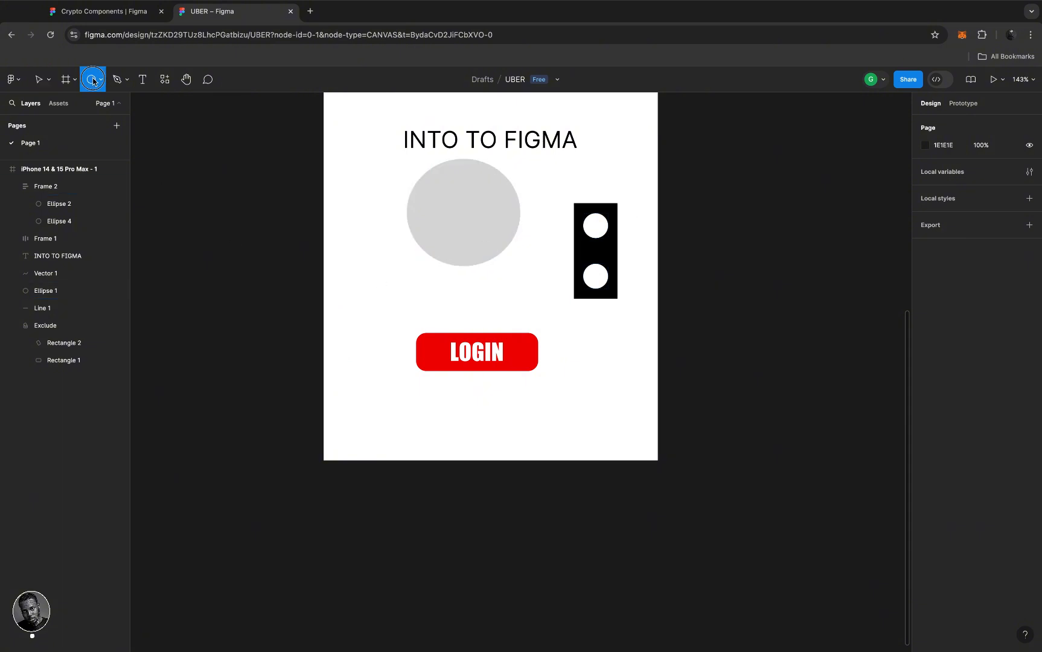
click(100, 80)
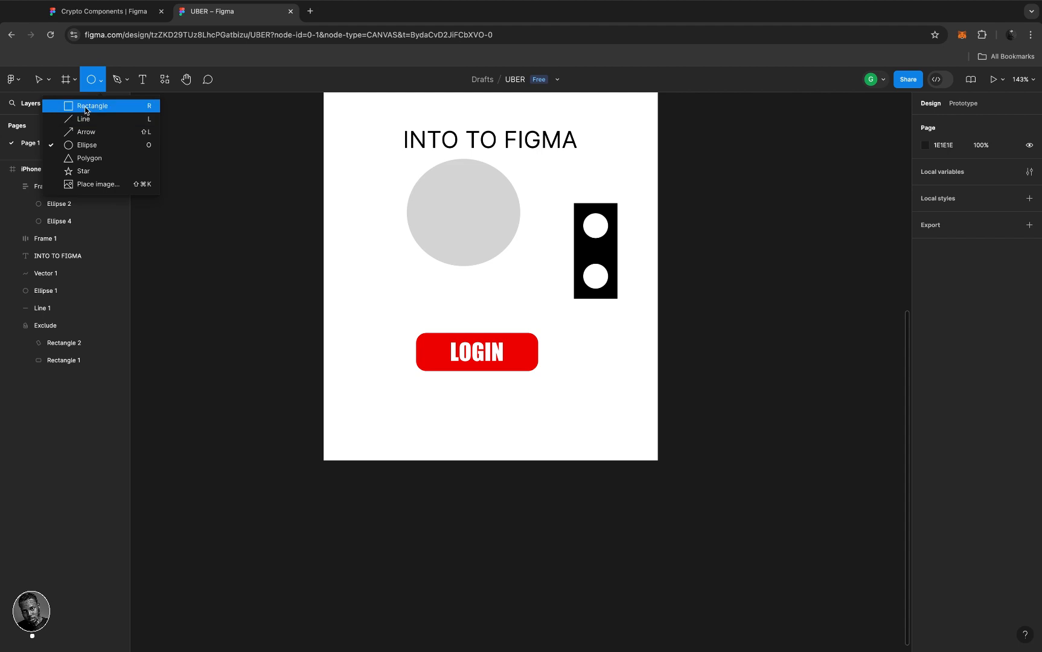
click(91, 106)
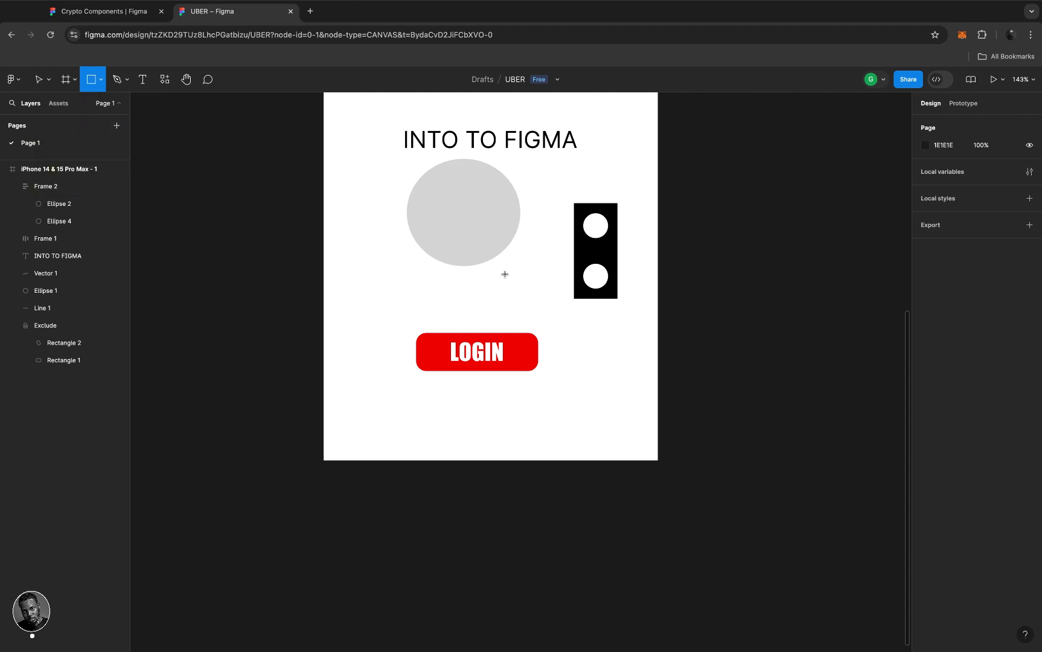
mouse_move(508, 277)
mouse_down()
mouse_move(520, 296)
mouse_move(515, 287)
mouse_move(594, 258)
mouse_up()
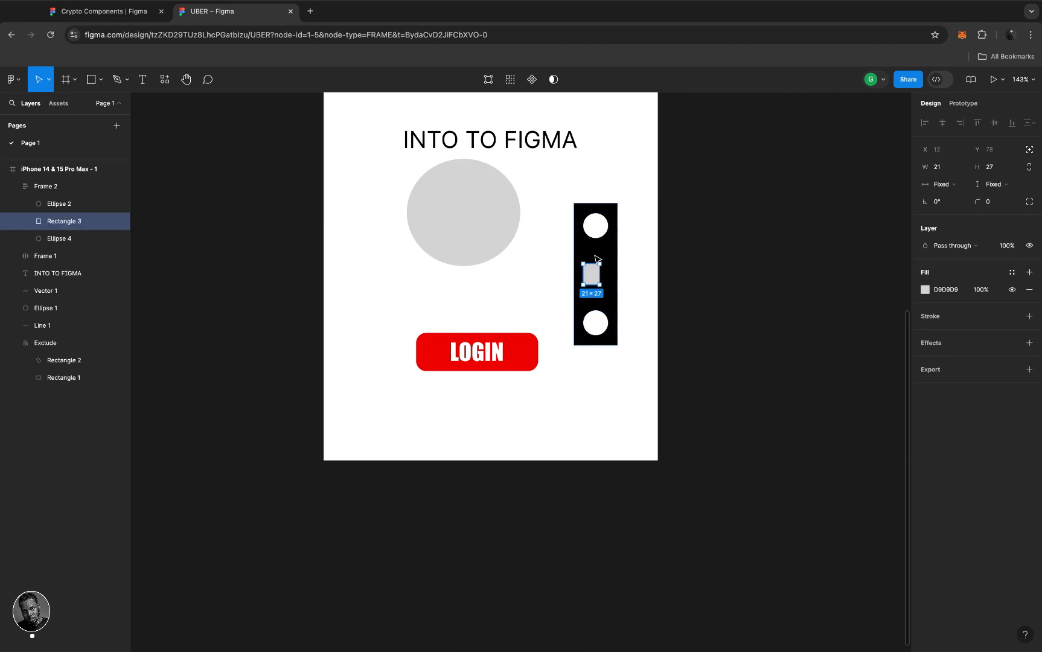
- Nudge the grey rectangle up out of the black frame
scroll(594, 258, up, 5)
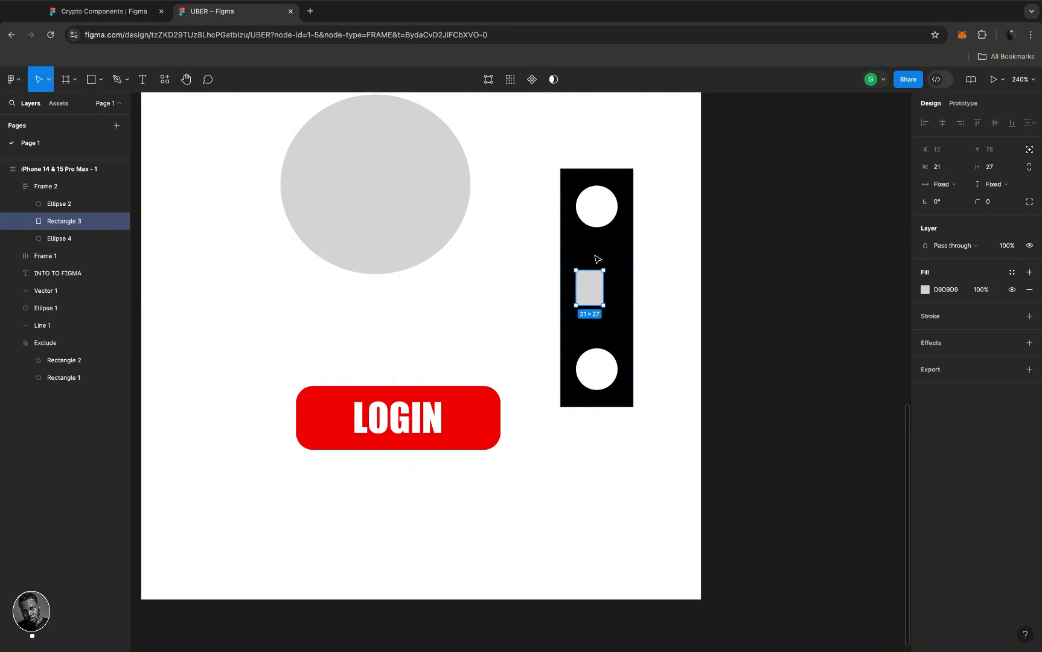
mouse_move(598, 259)
mouse_down()
mouse_move(457, 310)
mouse_move(488, 286)
mouse_move(552, 270)
mouse_move(586, 246)
mouse_move(598, 252)
mouse_up()
scroll(598, 252, down, 3)
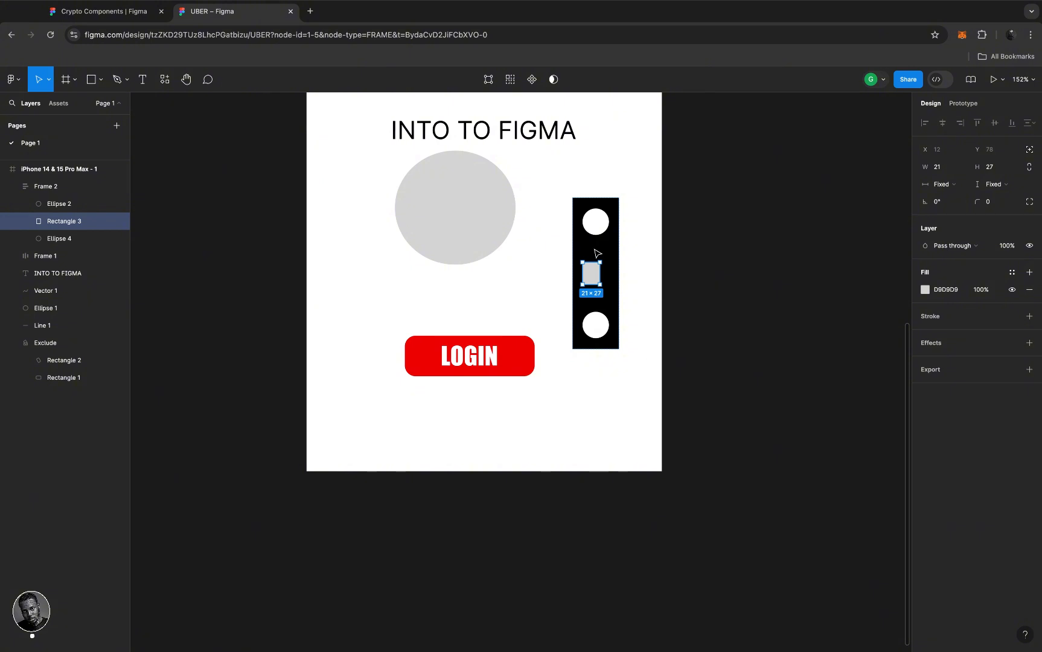
scroll(595, 250, down, 5)
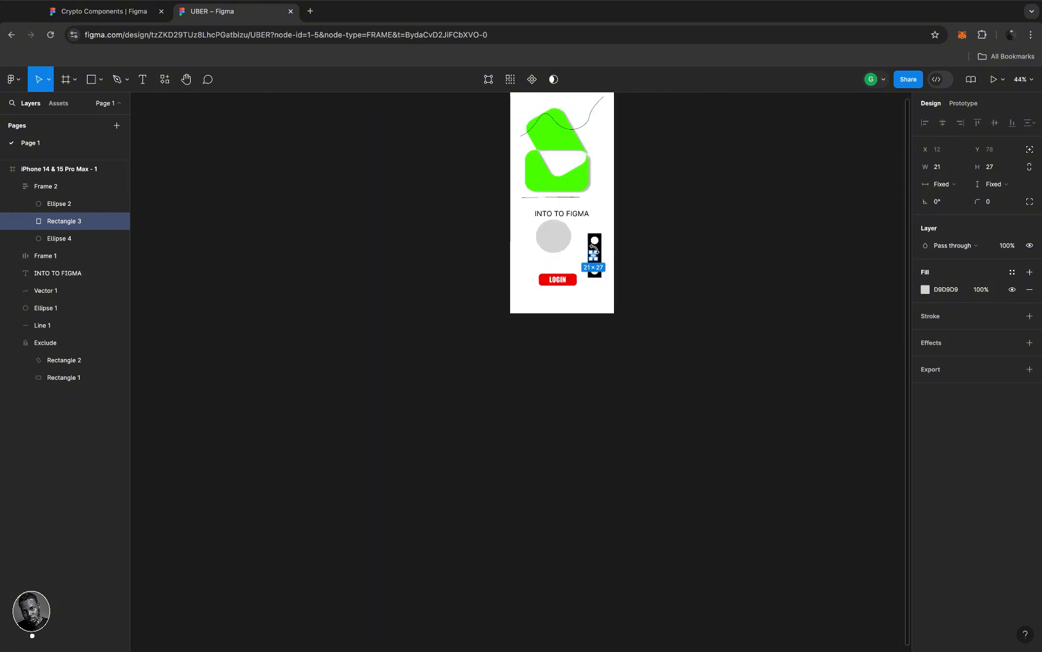
- Move the LOGIN button down and left to X 101, Y 799
scroll(595, 251, up, 4)
scroll(595, 251, right, 3)
scroll(448, 349, up, 3)
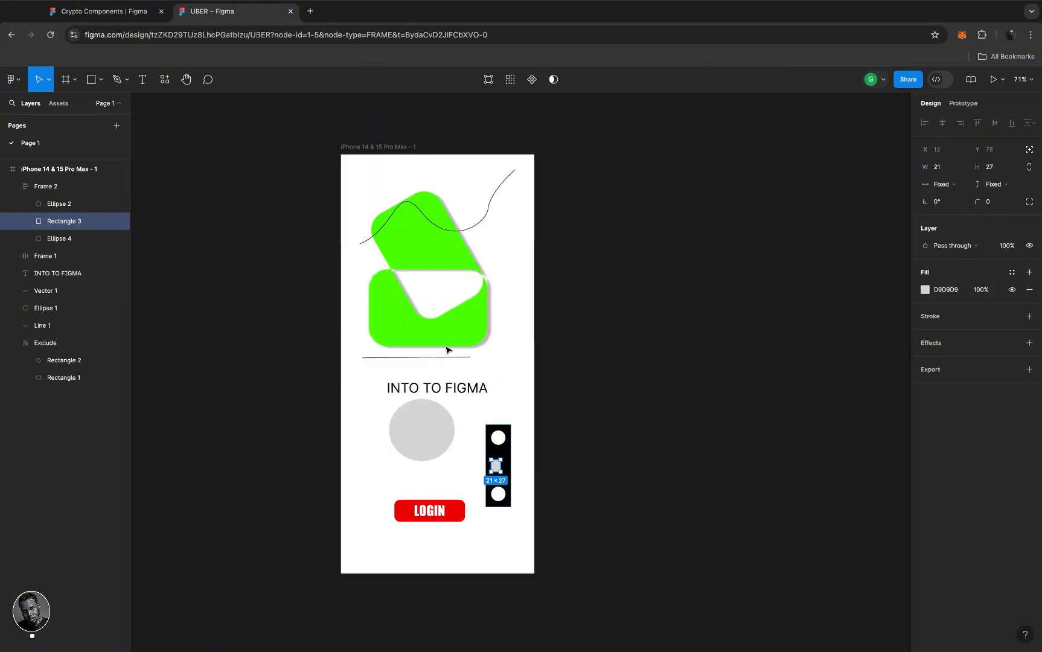
scroll(448, 350, up, 2)
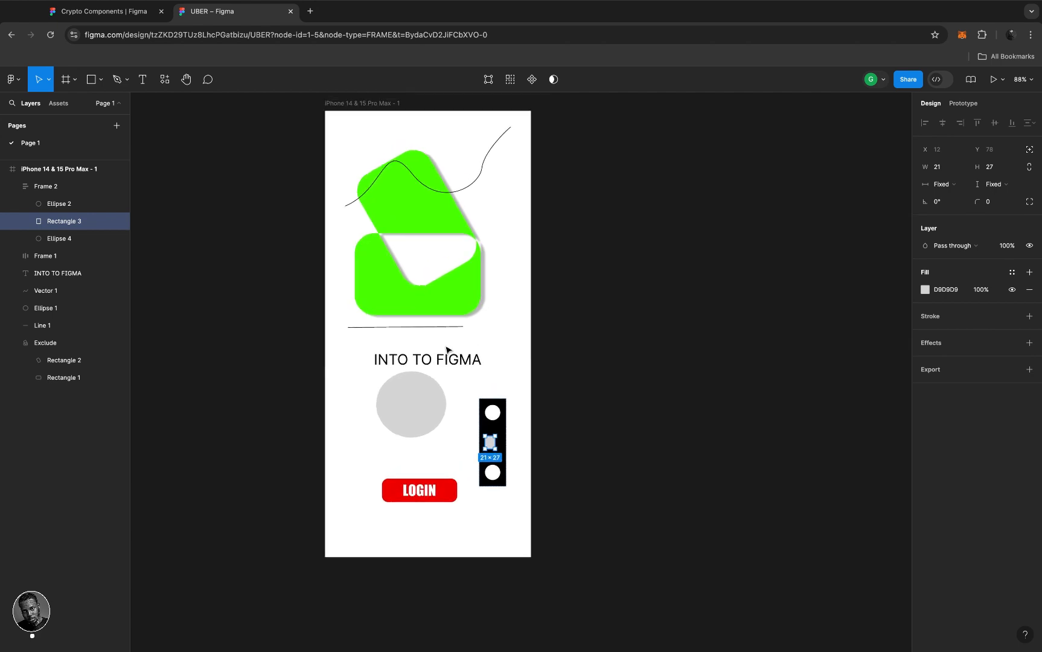
scroll(447, 350, up, 1)
scroll(448, 350, right, 1)
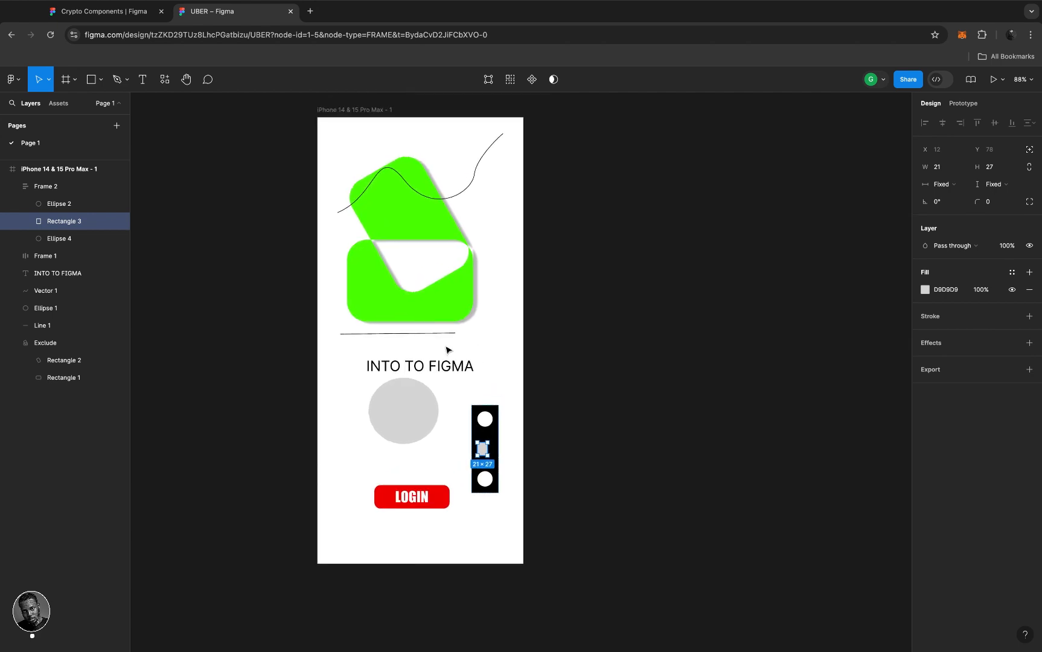
click(440, 496)
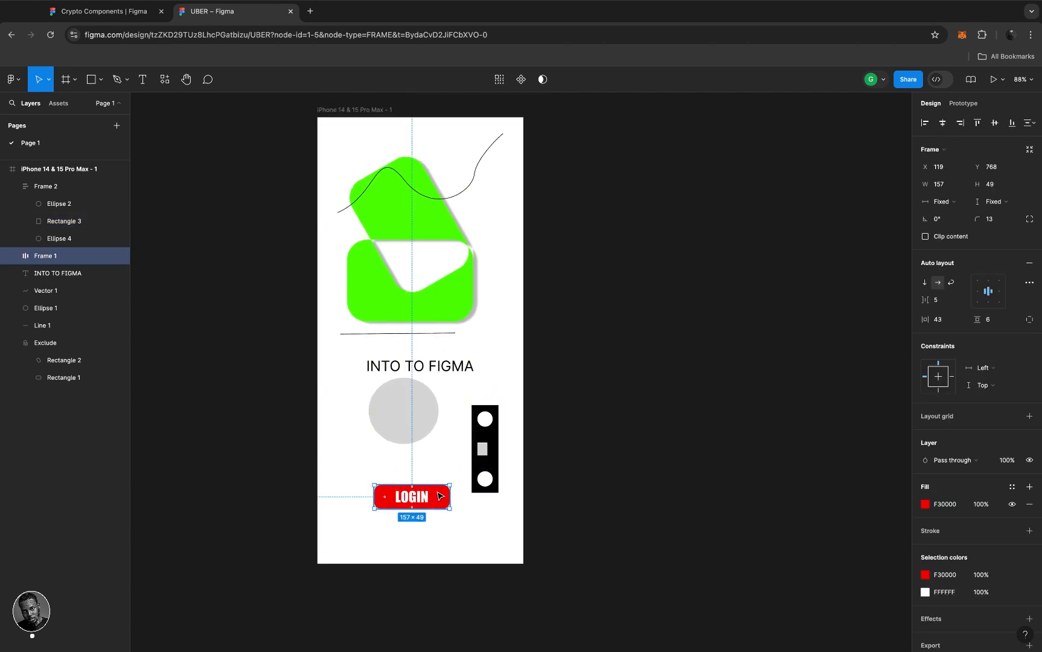
drag(440, 497, 431, 510)
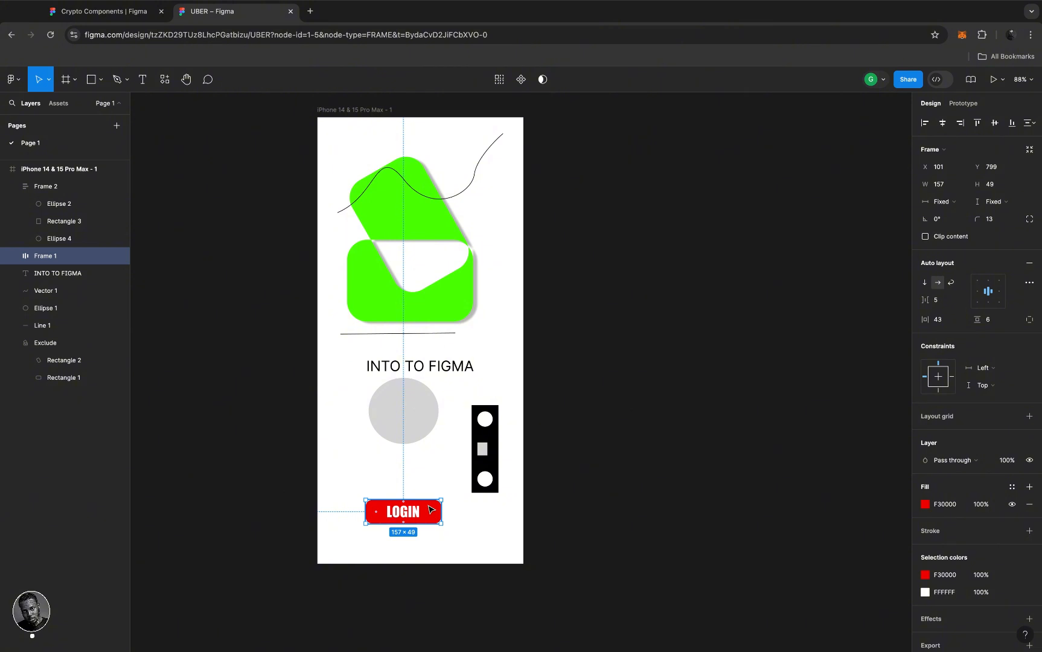
- Create a copy of the phone screen, iPhone 14 & 15 Pro Max - 2, at X 406 beside the original
click(364, 111)
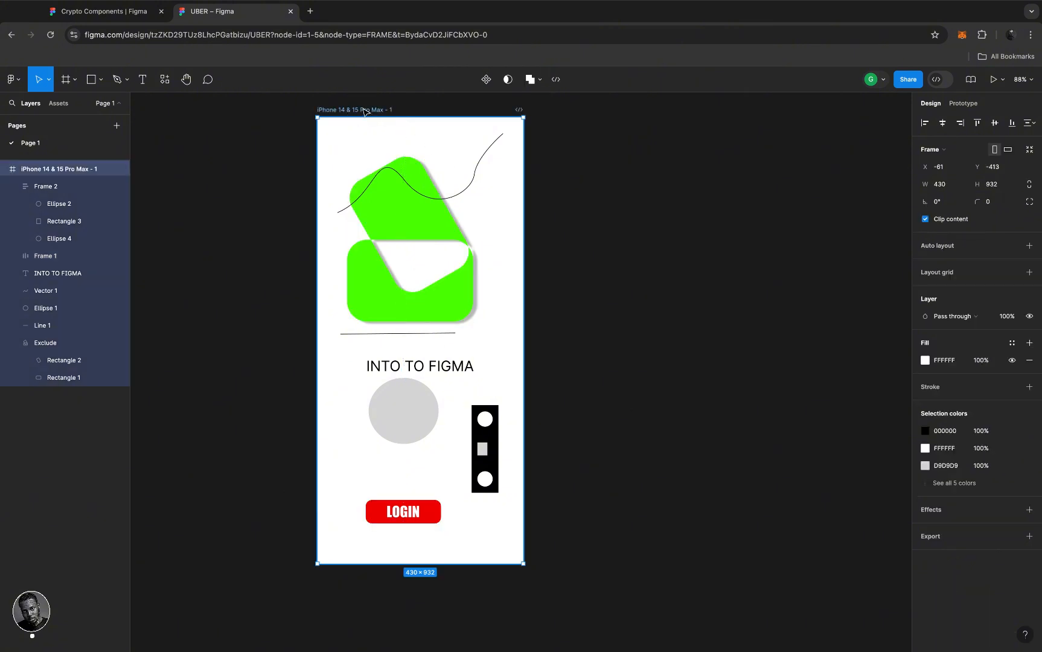
click(677, 220)
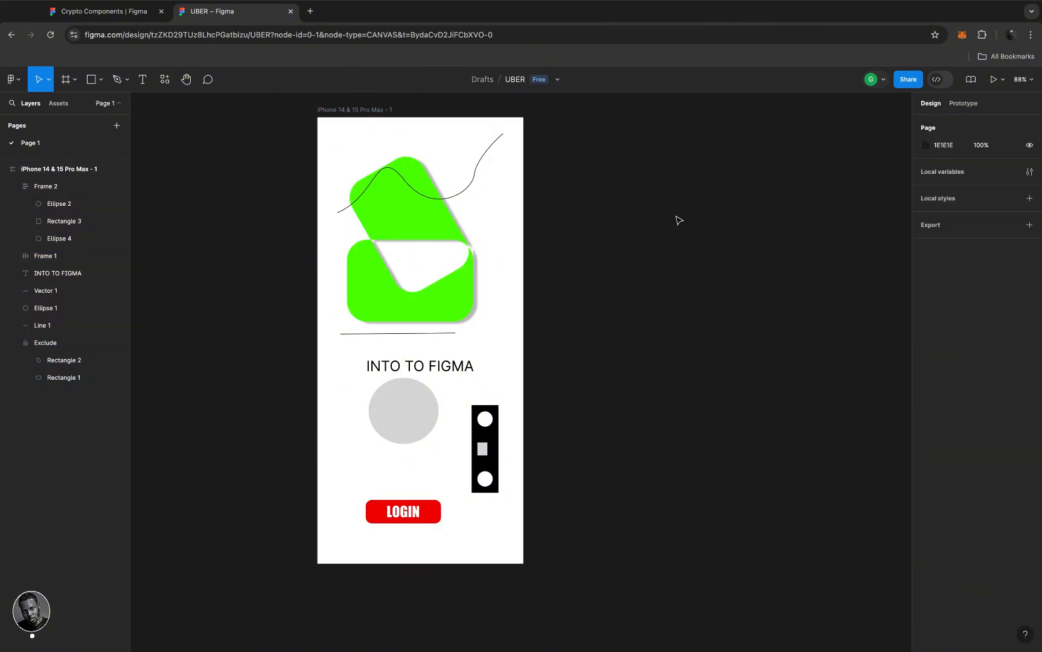
click(335, 111)
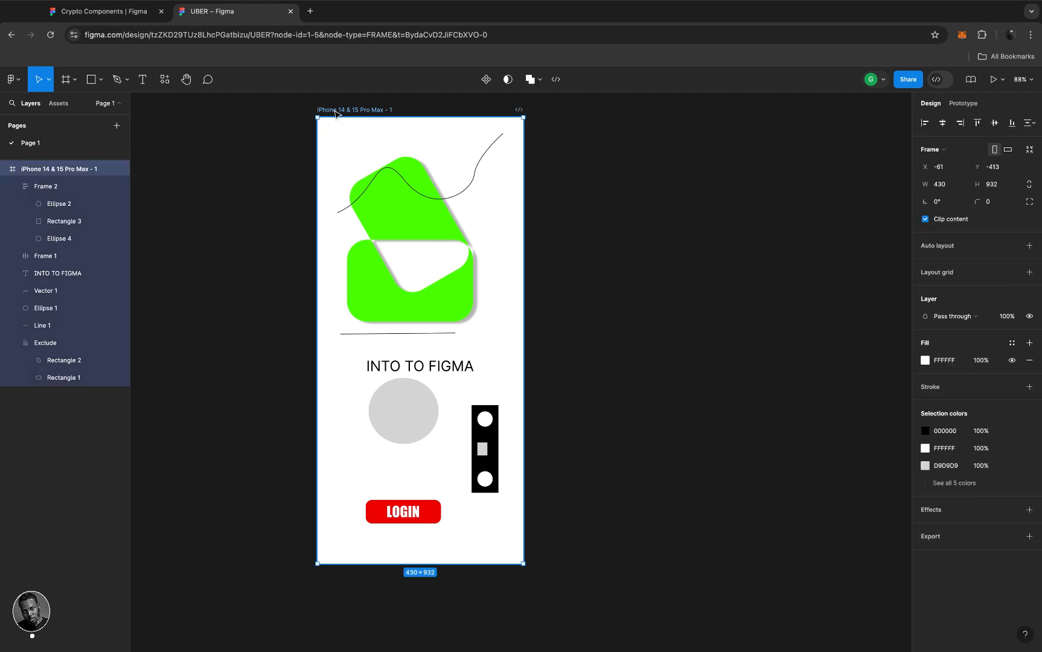
key(super+d)
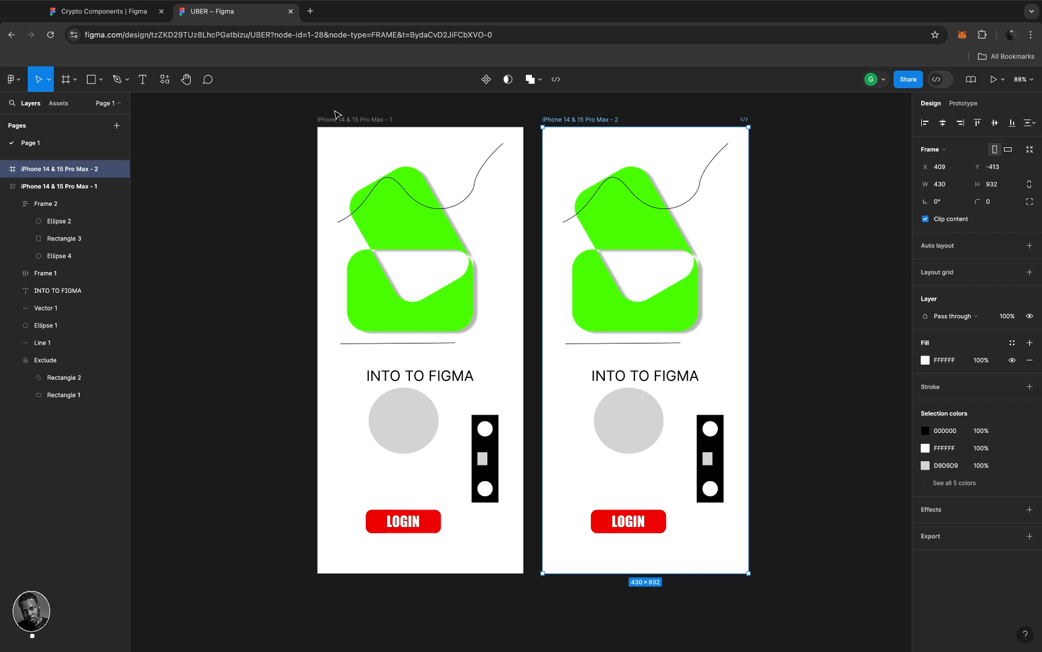
key(ctrl+z)
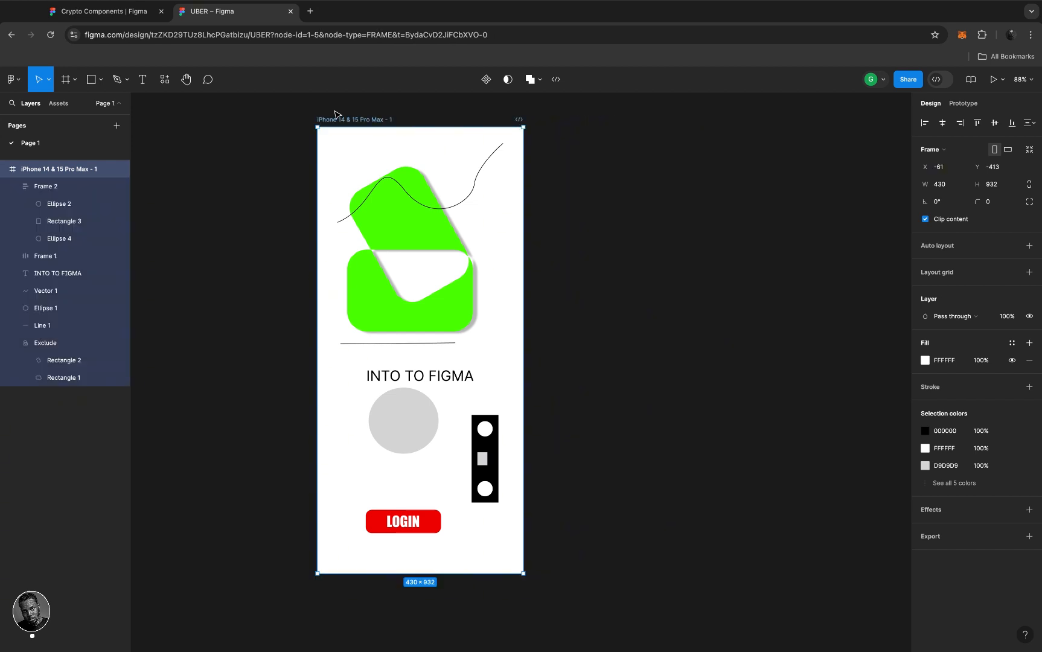
scroll(406, 167, down, 3)
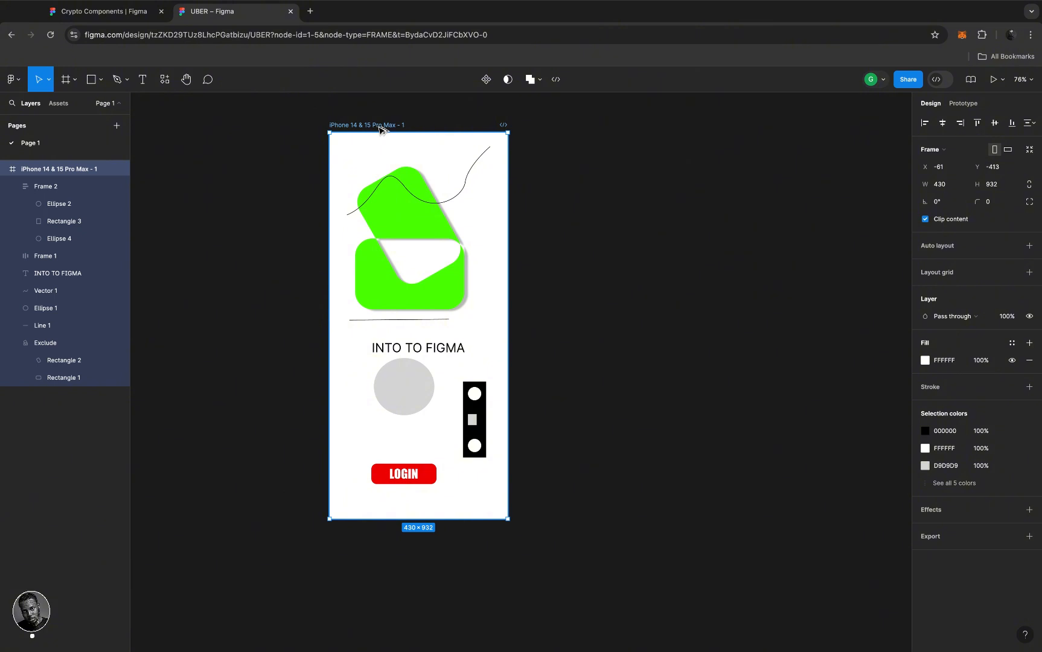
drag(380, 128, 572, 128)
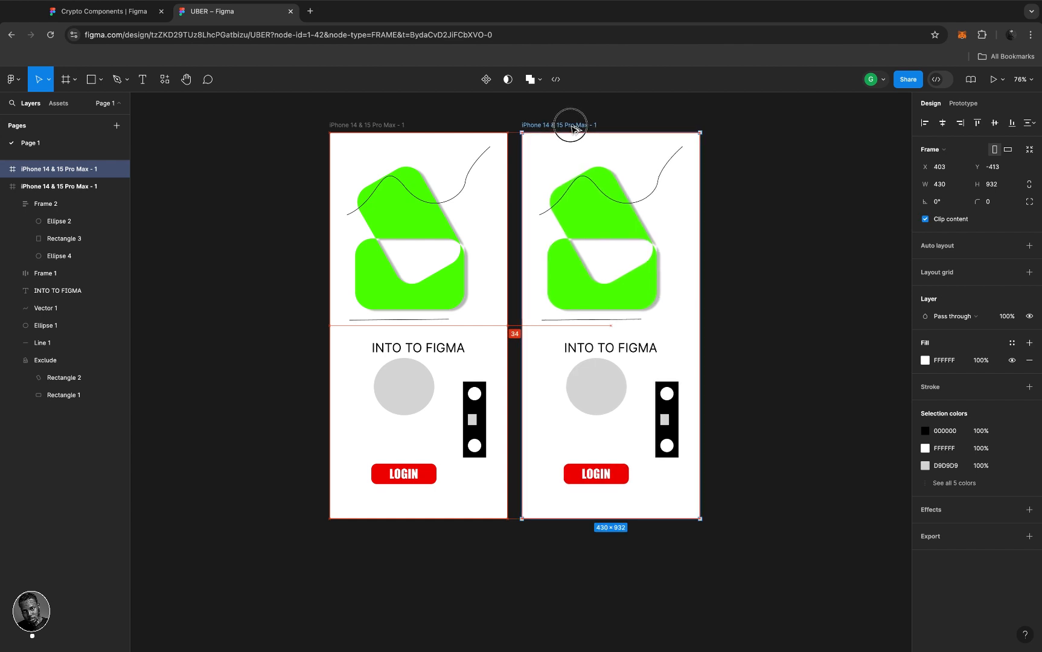
mouse_move(570, 128)
mouse_down()
mouse_move(612, 129)
mouse_move(573, 128)
mouse_up()
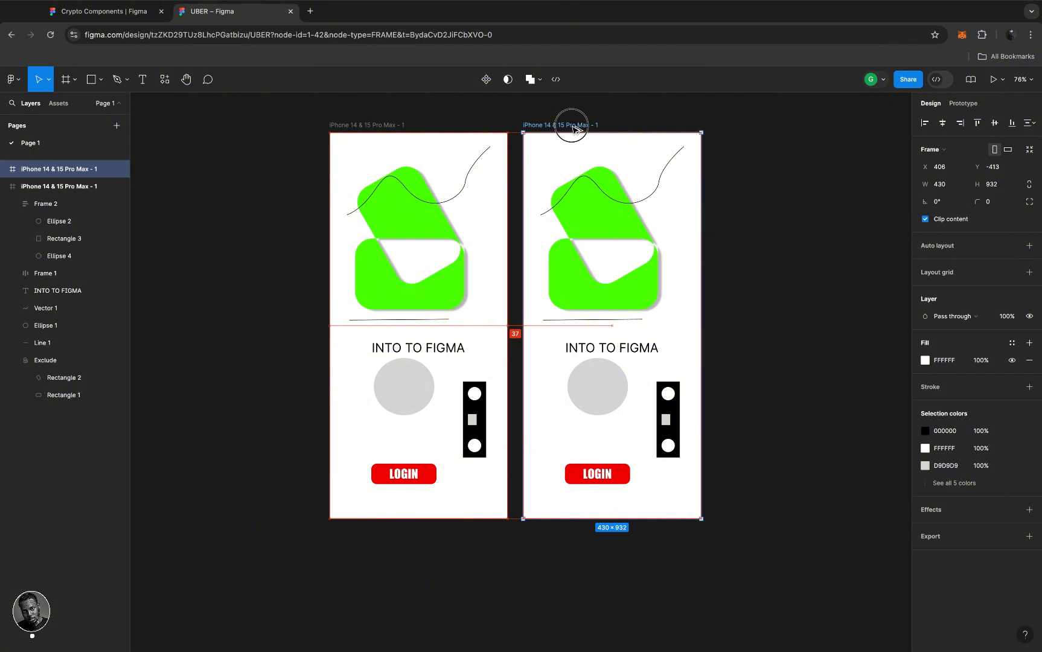
drag(573, 129, 576, 139)
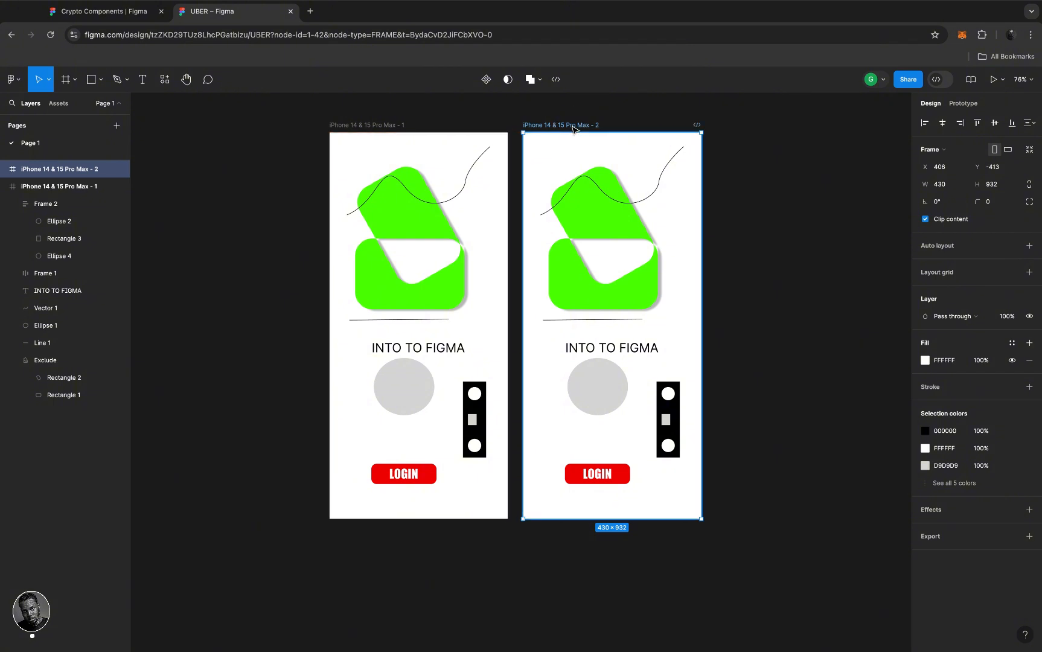
- Delete the LOGIN button from the second phone screen, keeping the first screen's button
click(615, 476)
key(Delete)
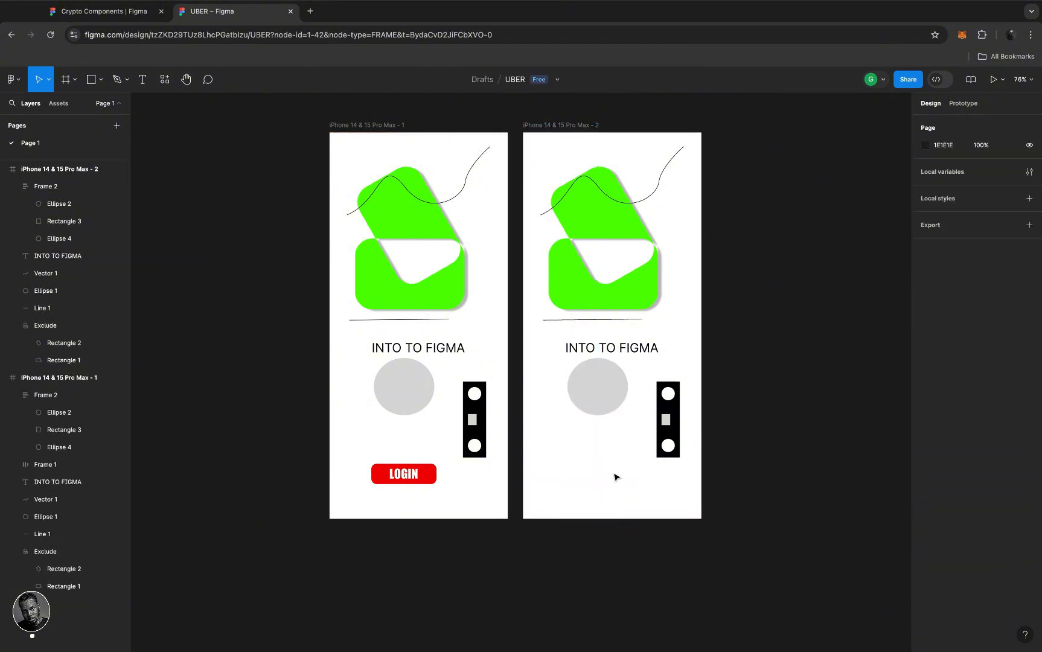
click(427, 477)
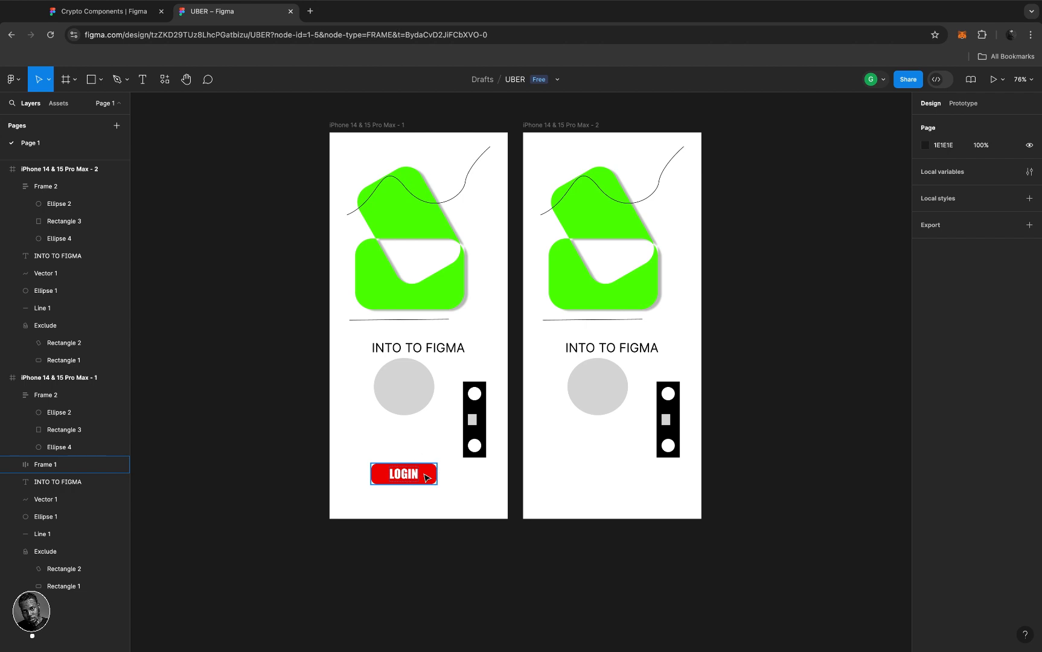
click(558, 126)
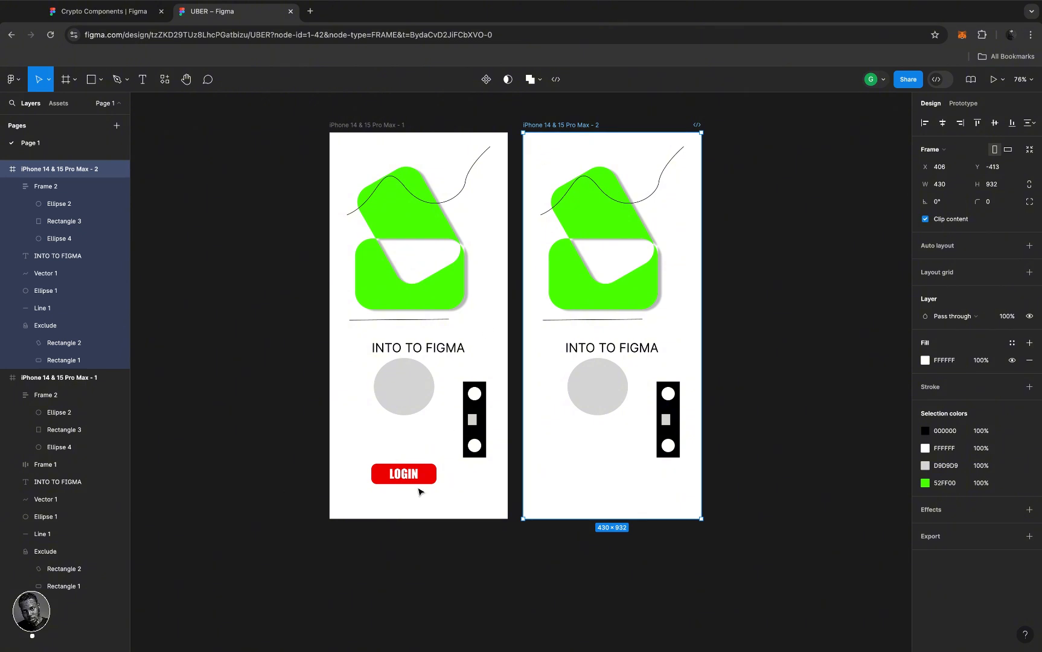
scroll(597, 390, right, 2)
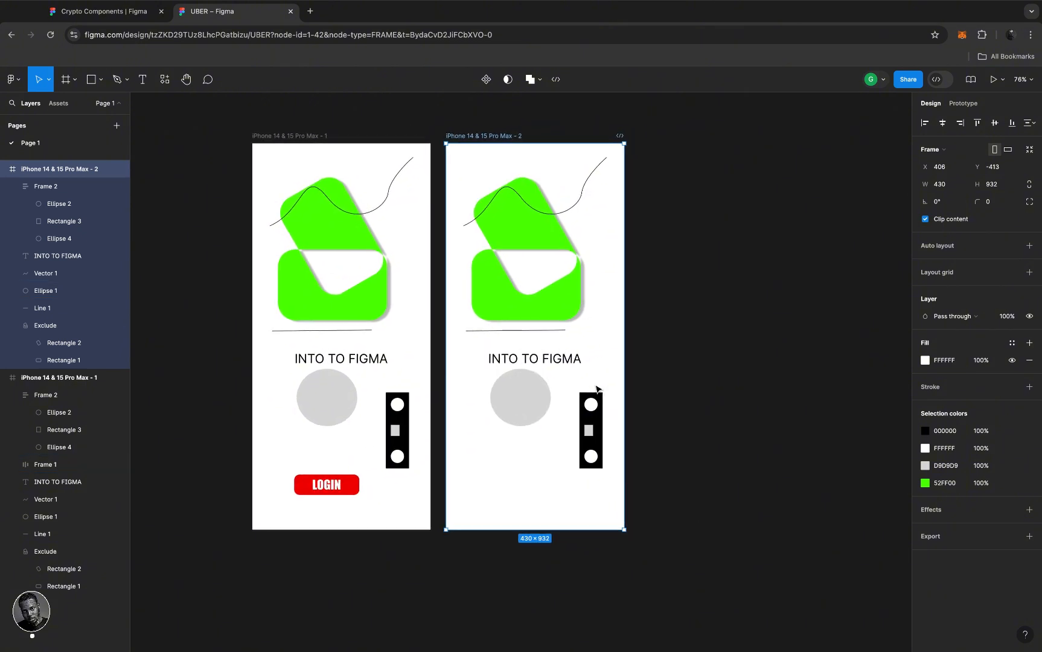
scroll(597, 390, down, 2)
scroll(598, 389, up, 2)
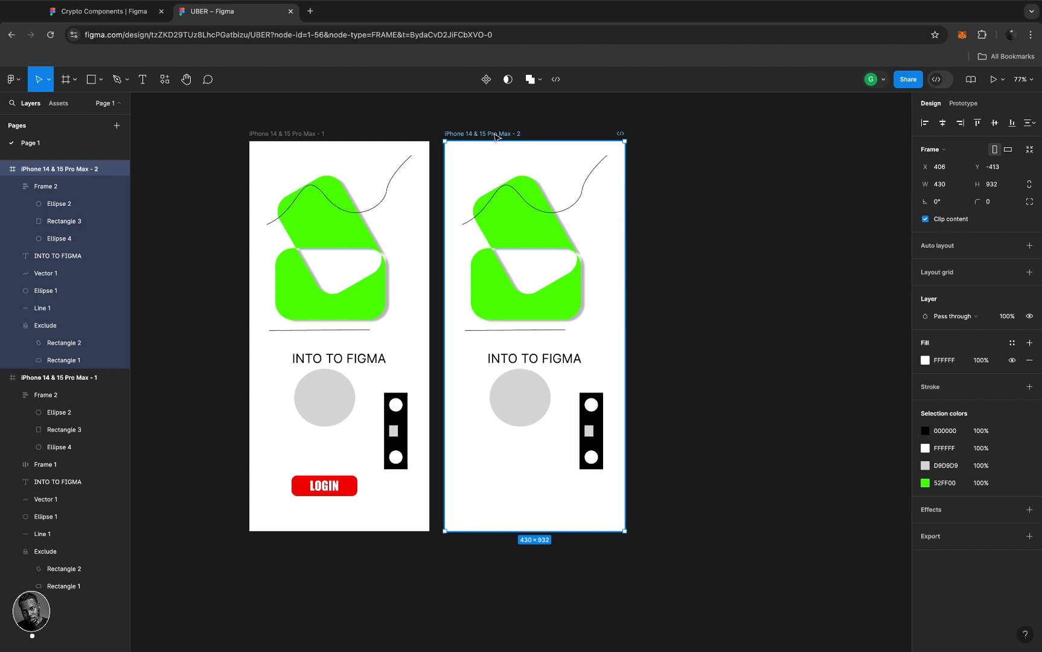
- Duplicate the second screen into a button-less third screen, iPhone 14 & 15 Pro Max - 3
key(super+d)
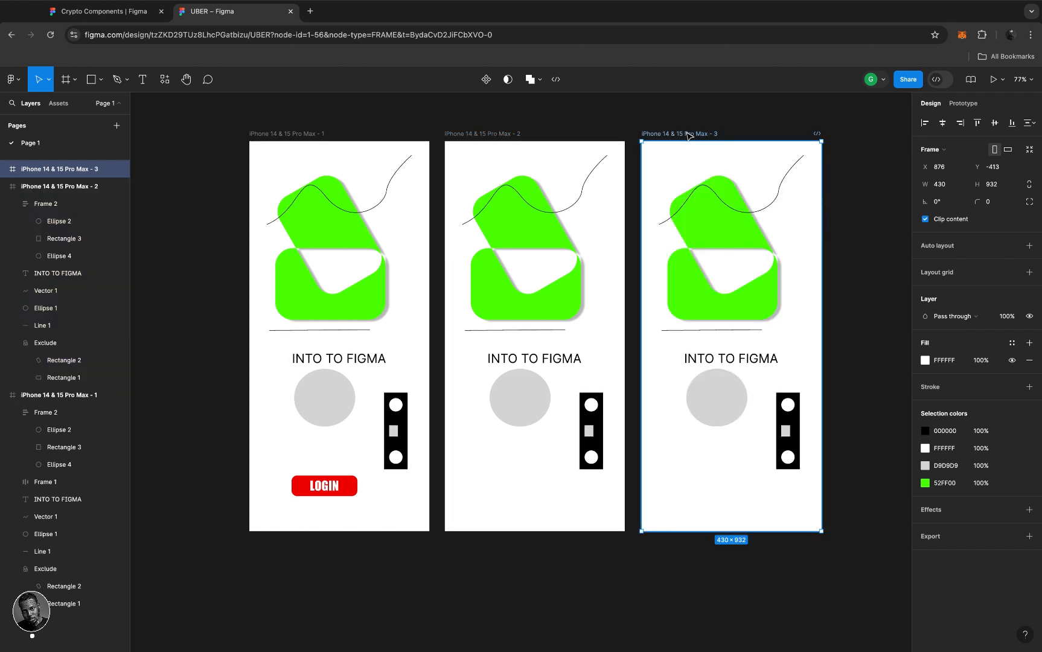
click(653, 119)
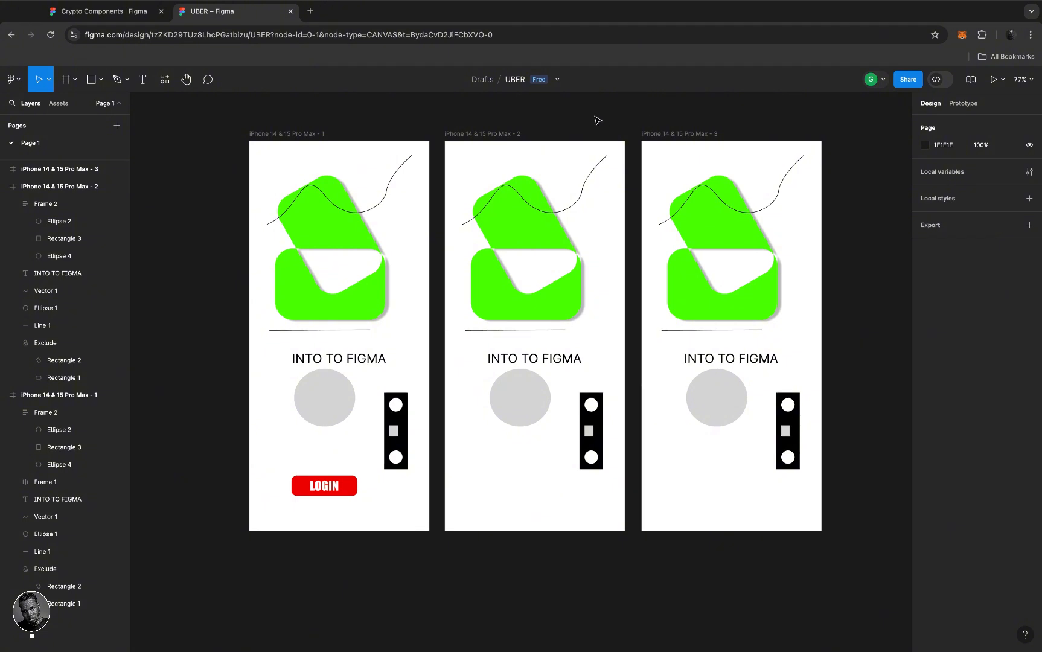
click(286, 135)
- Rename the first phone screen to HOME PAGE
double_click(287, 134)
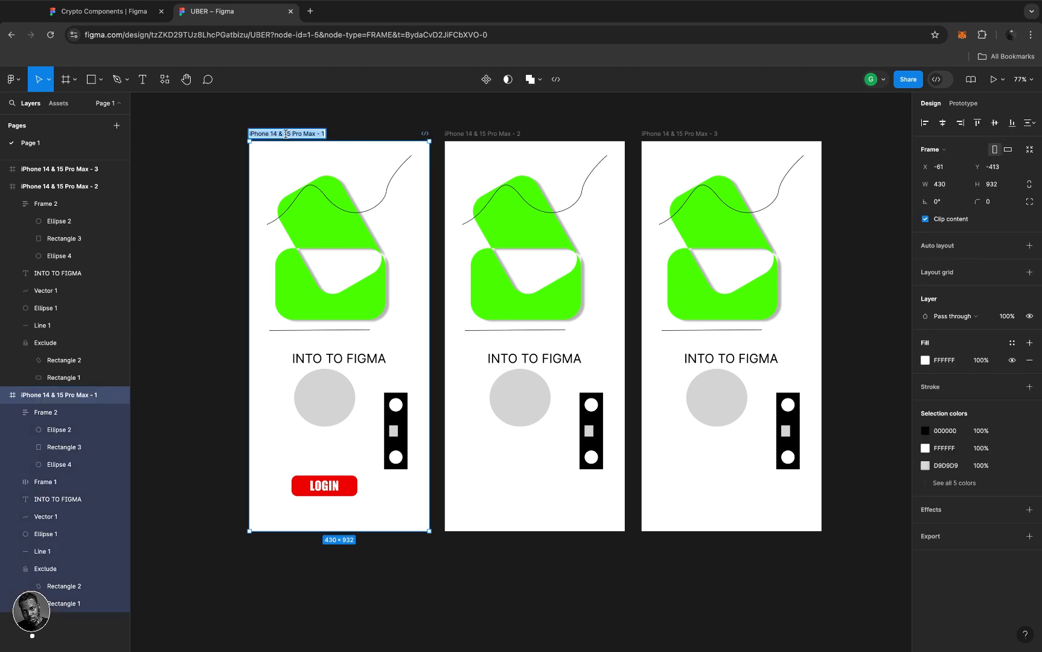
text(H)
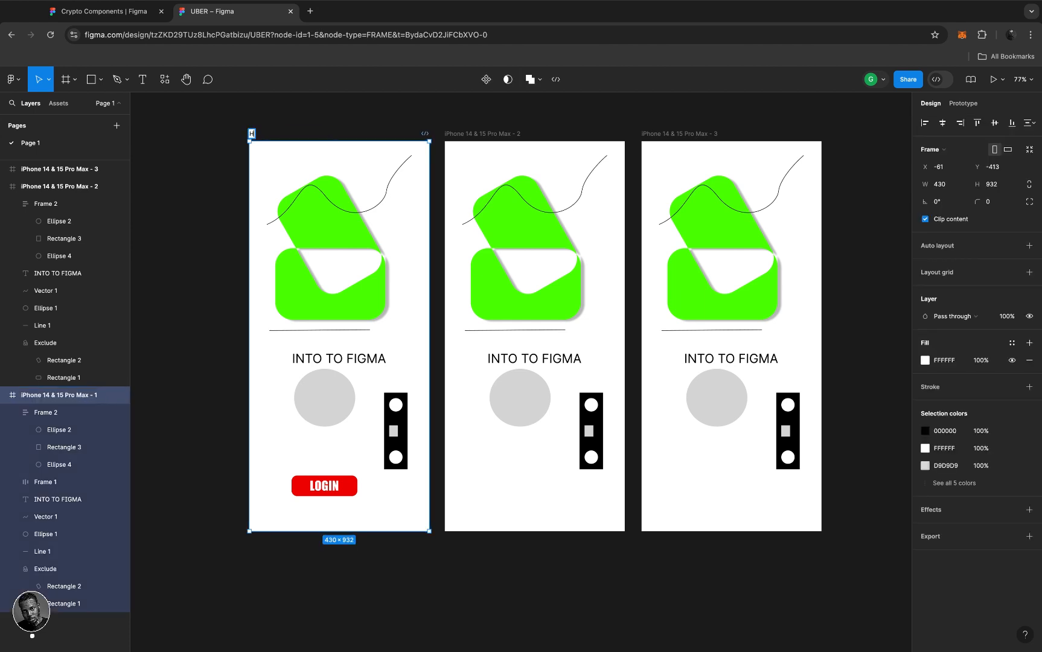
text(OME PAGE)
key(Return)
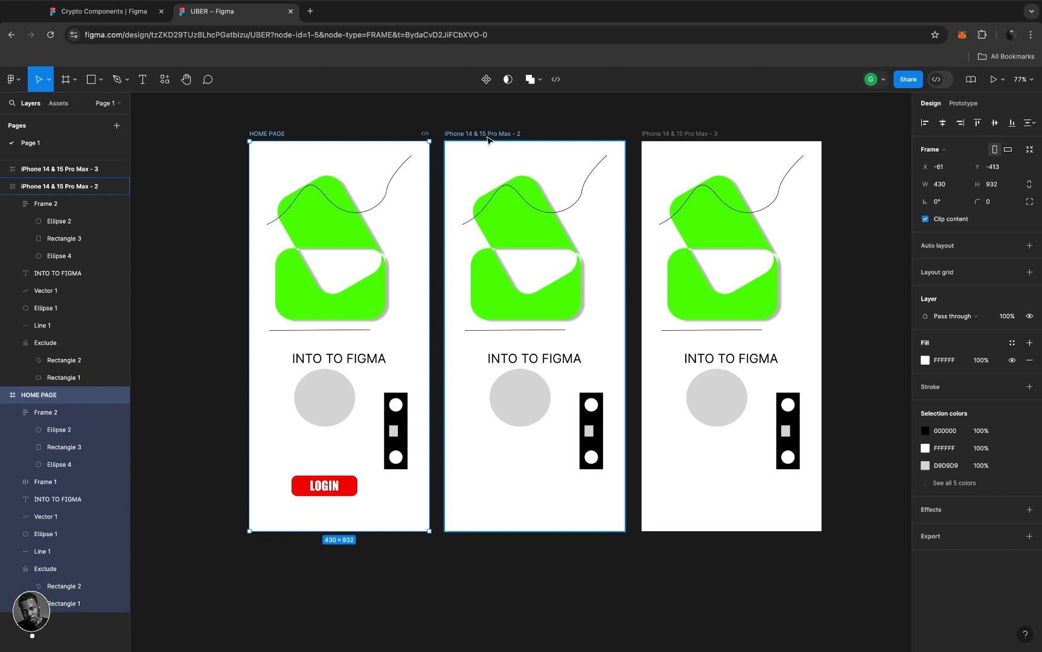
click(341, 489)
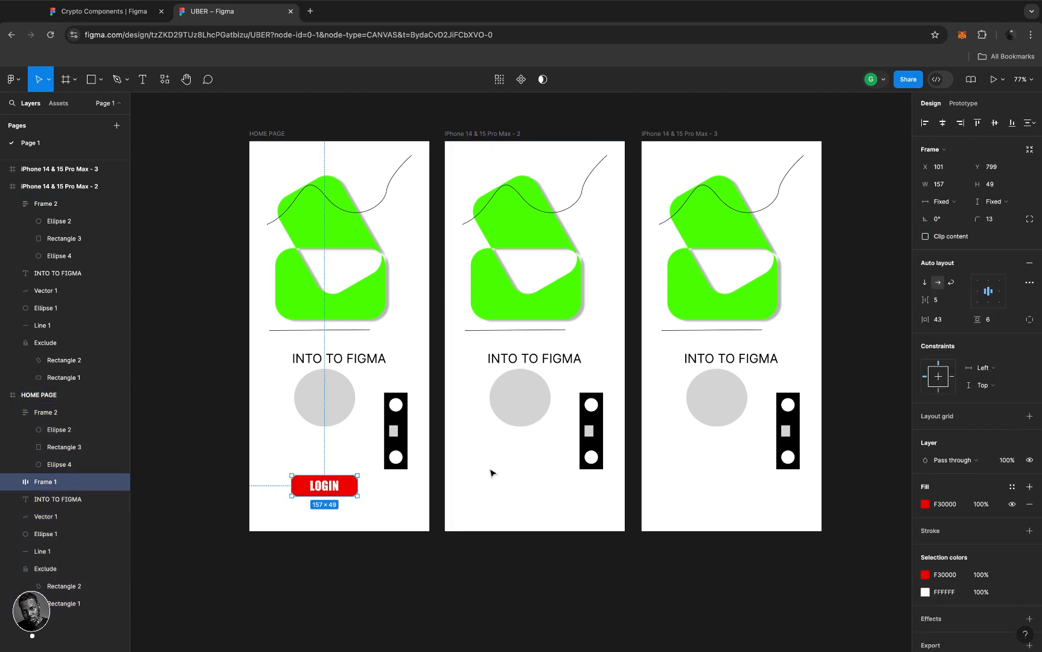
- Paste the HOME PAGE LOGIN button into both the second and third screens
key(Escape)
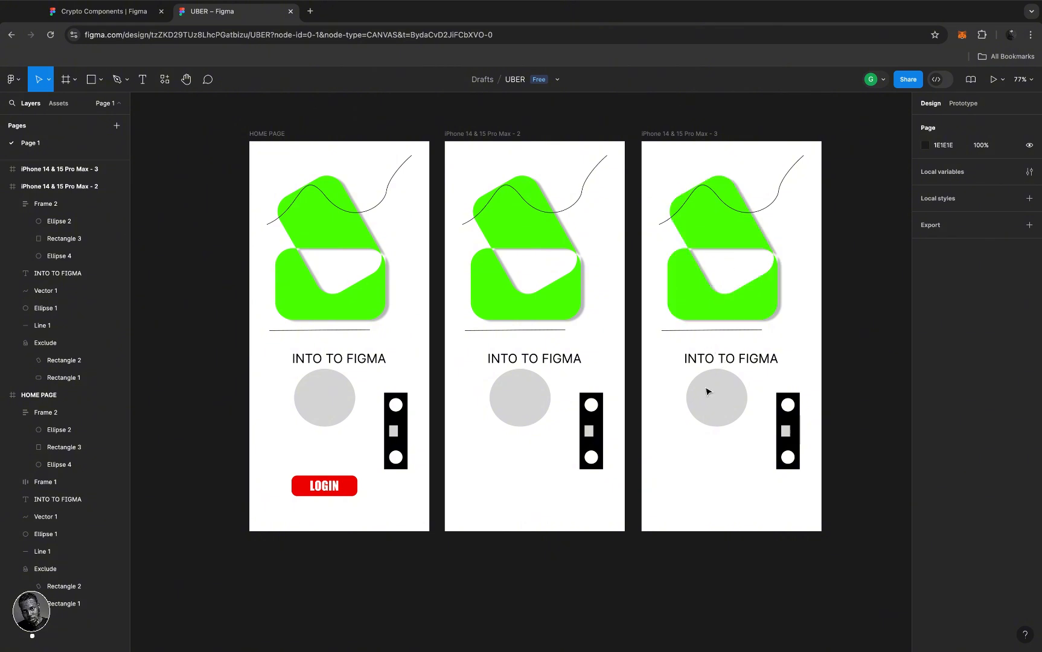
click(342, 496)
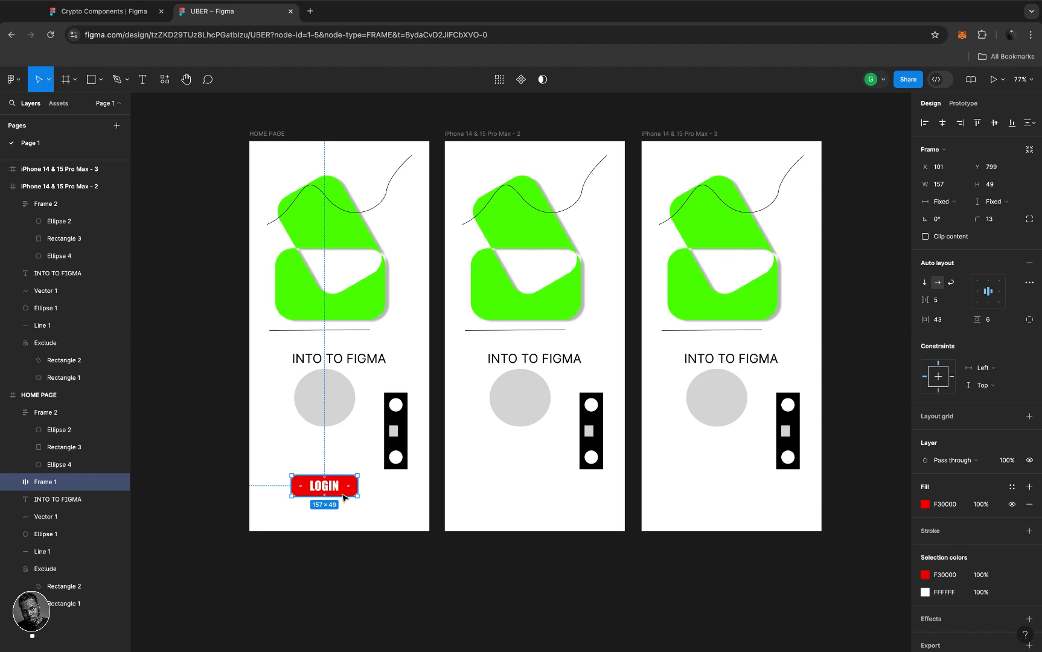
click(509, 137)
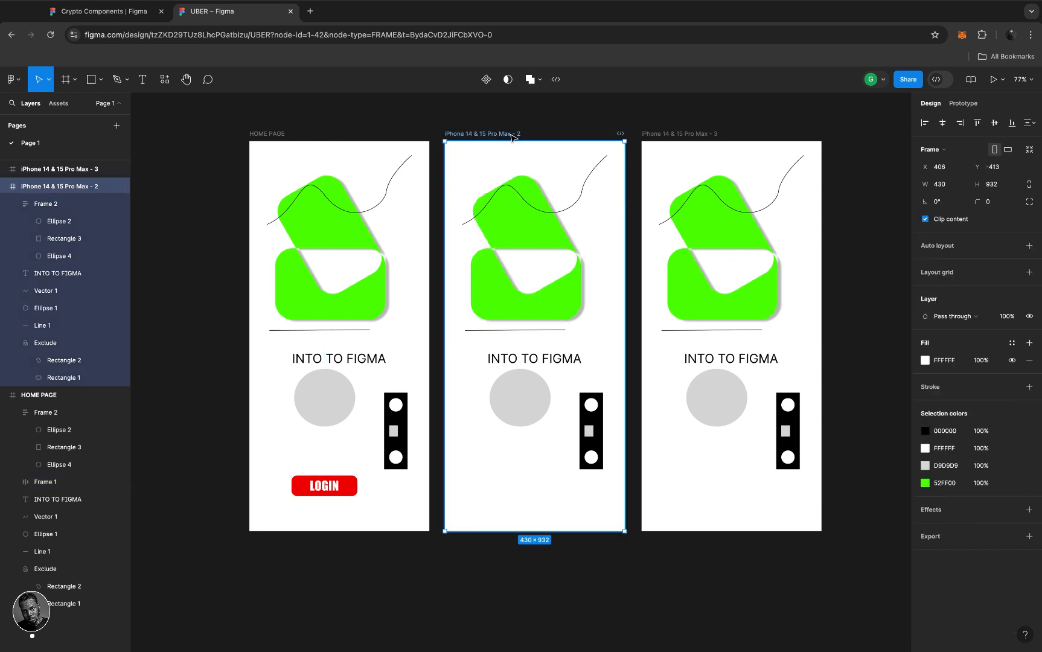
shift+click(687, 136)
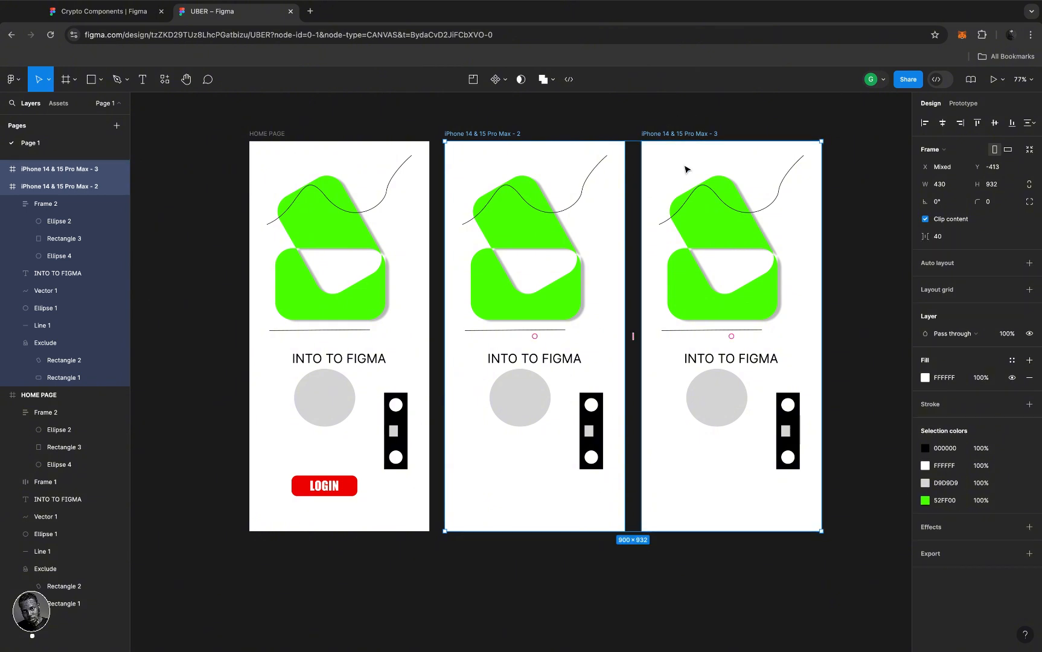
key(super+v)
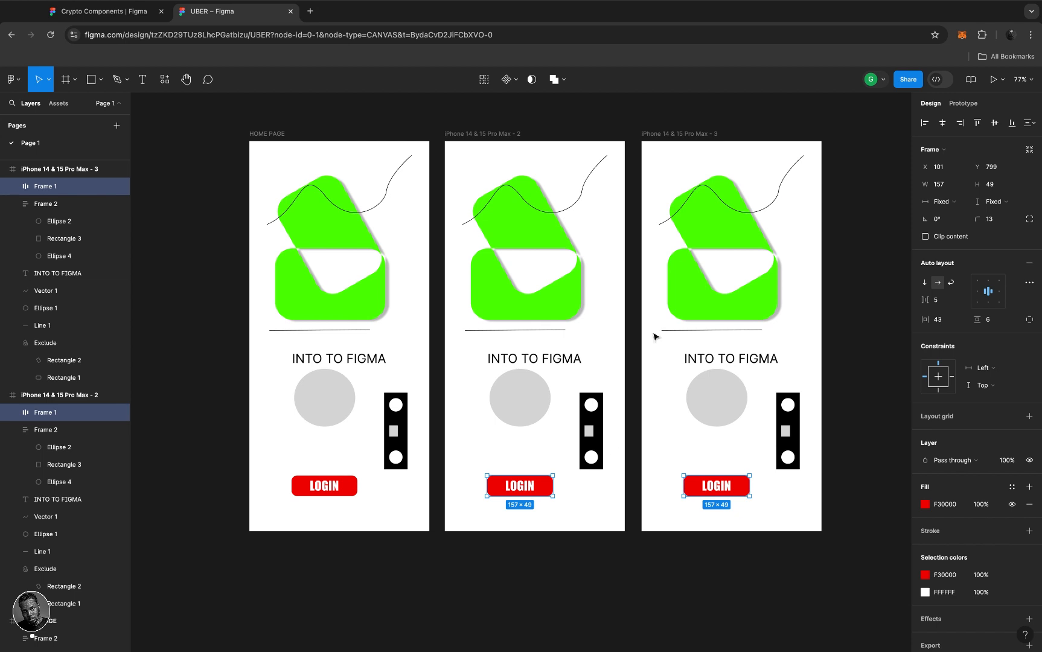
- Undo a trial widening of the second screen's button and delete the third screen's LOGIN button
click(547, 490)
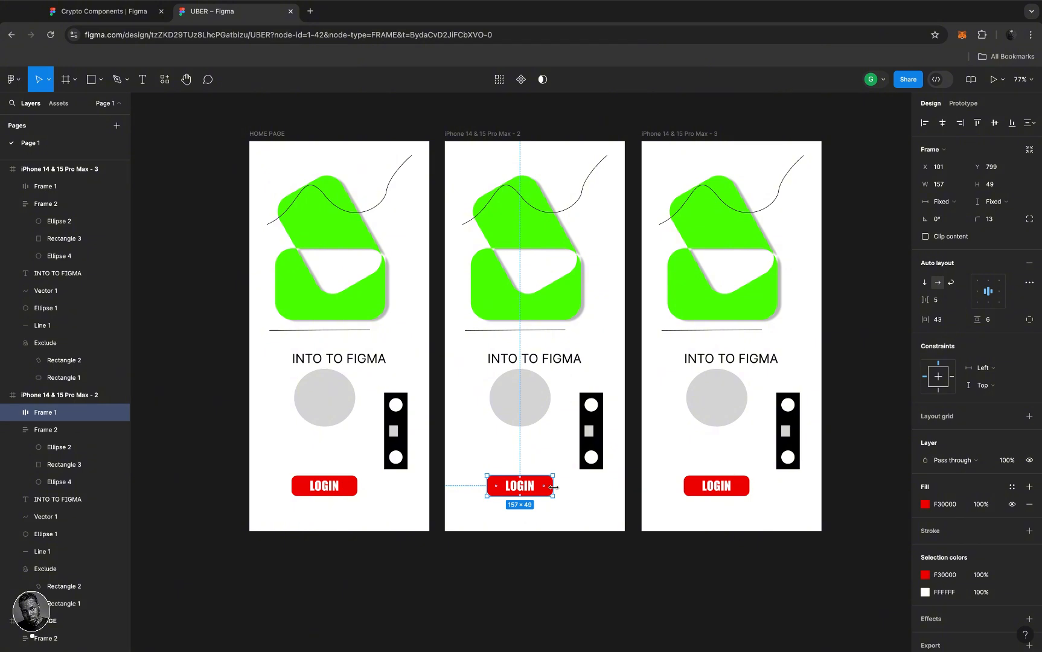
drag(552, 487, 588, 488)
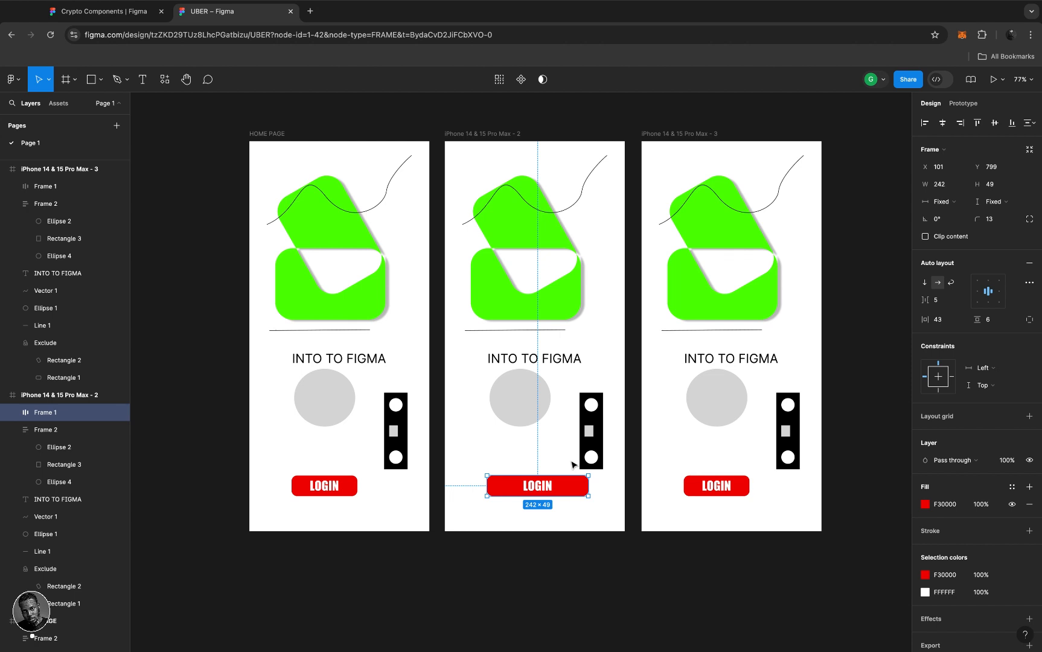
key(super+z)
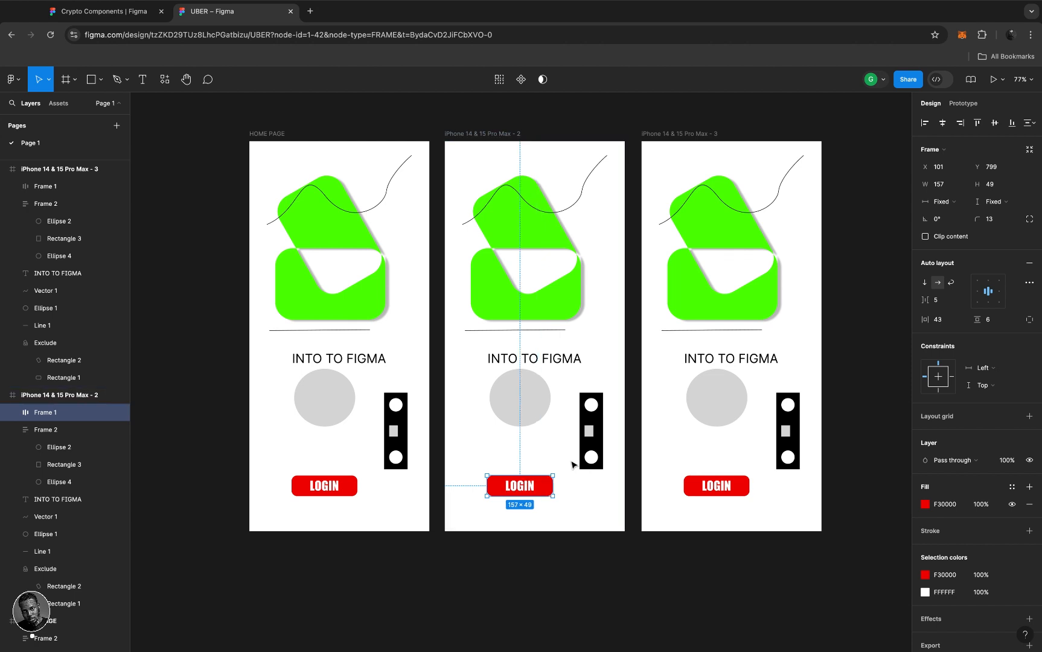
click(692, 486)
key(Delete)
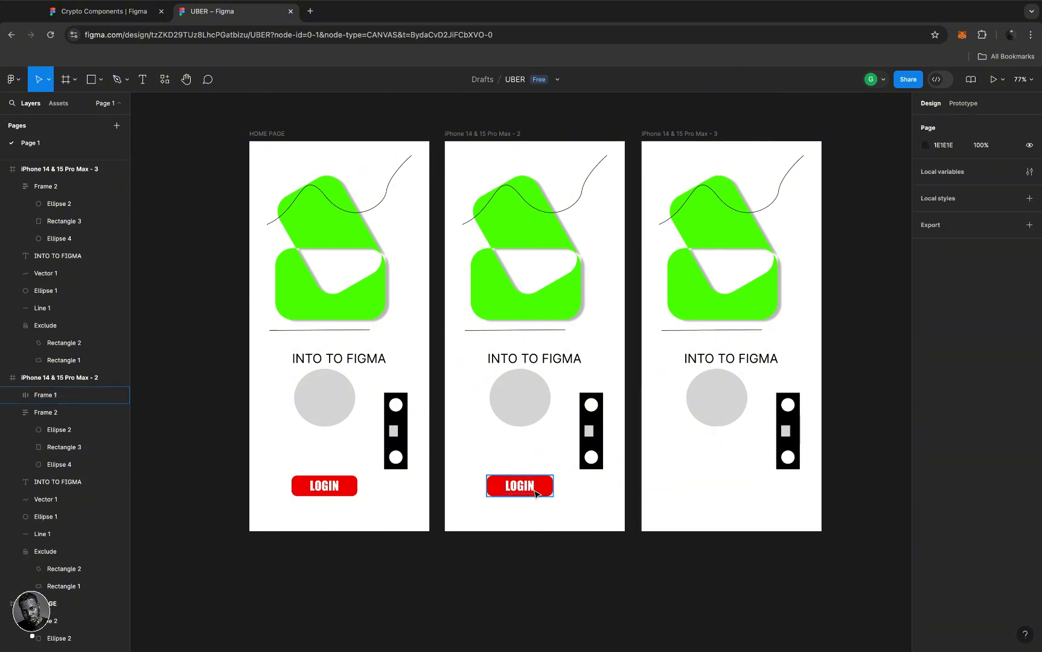
click(535, 492)
- Delete the second screen's LOGIN button and select the HOME PAGE button's frame
key(Delete)
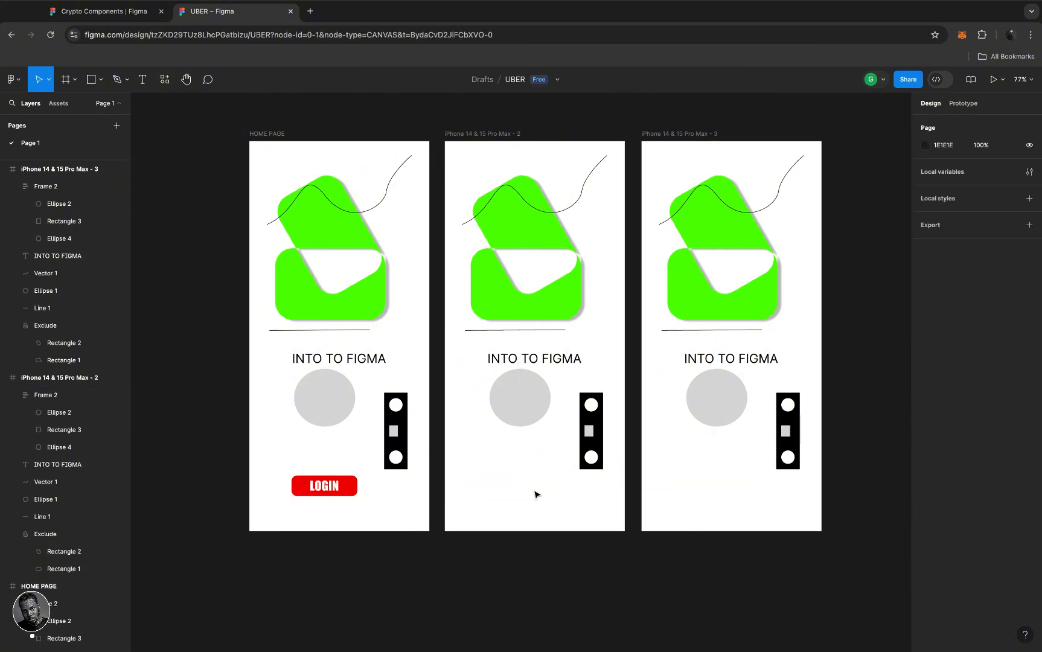
click(352, 488)
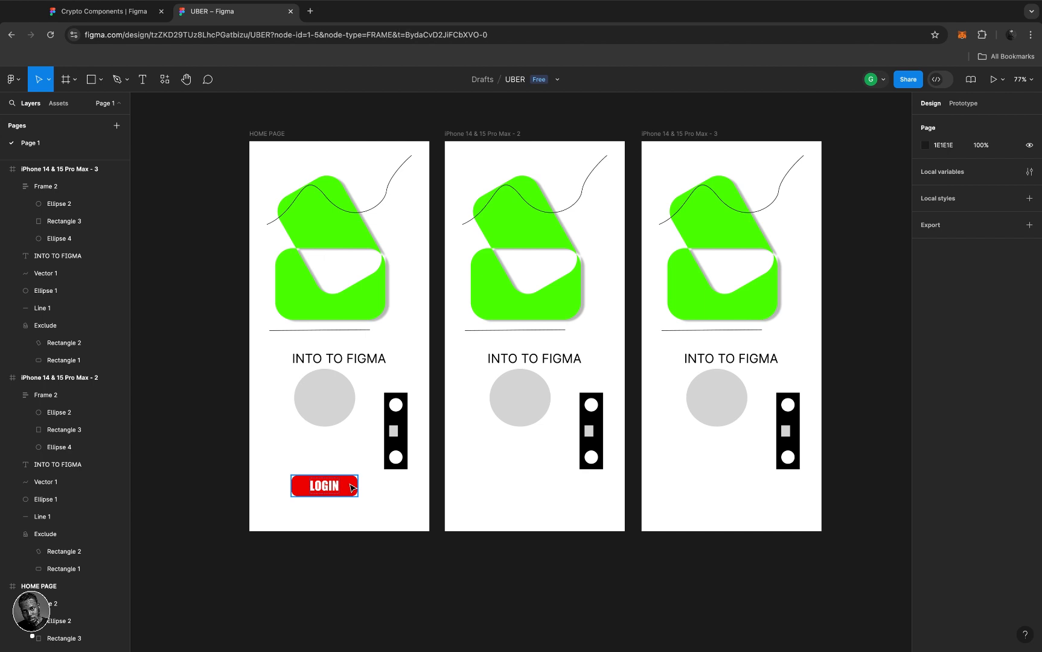
click(353, 488)
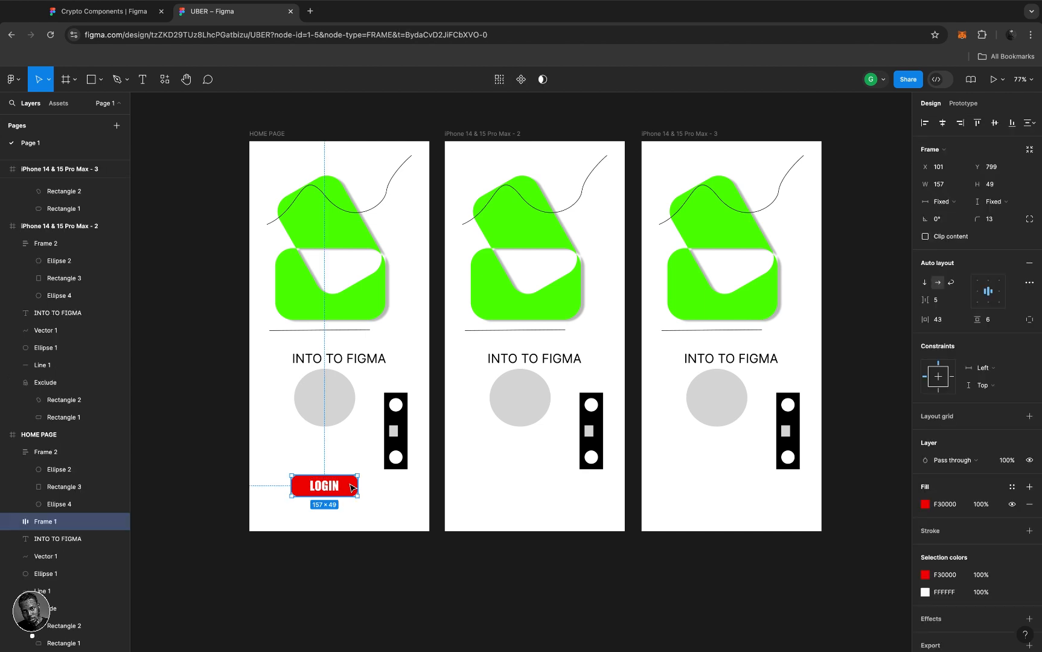
- Convert the HOME PAGE LOGIN button into a component using the right-click Create component command
click(521, 81)
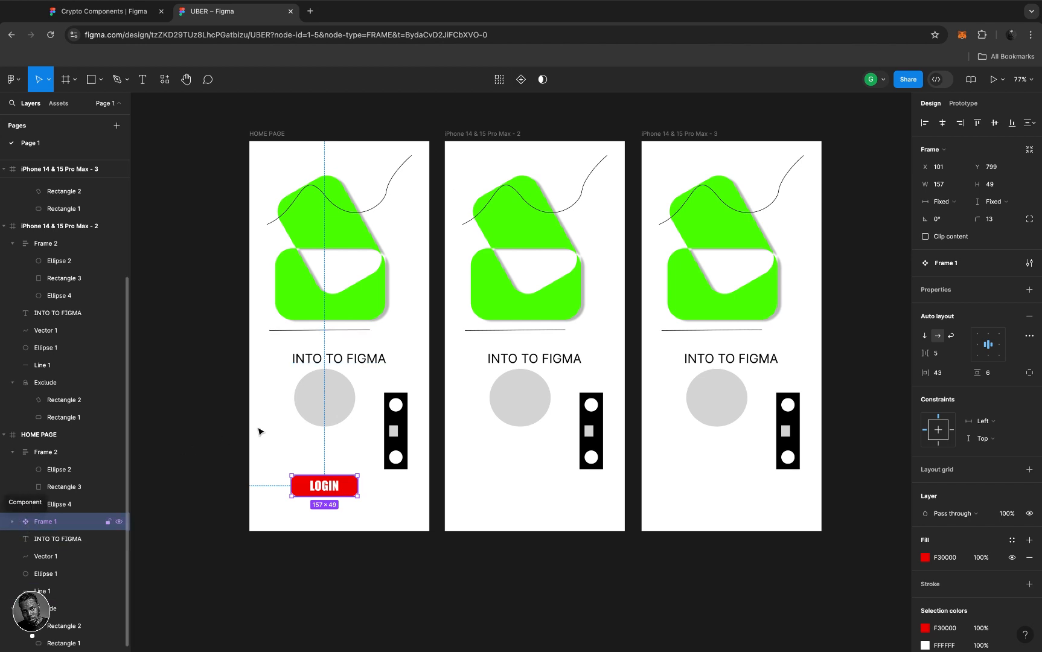
key(ctrl+z)
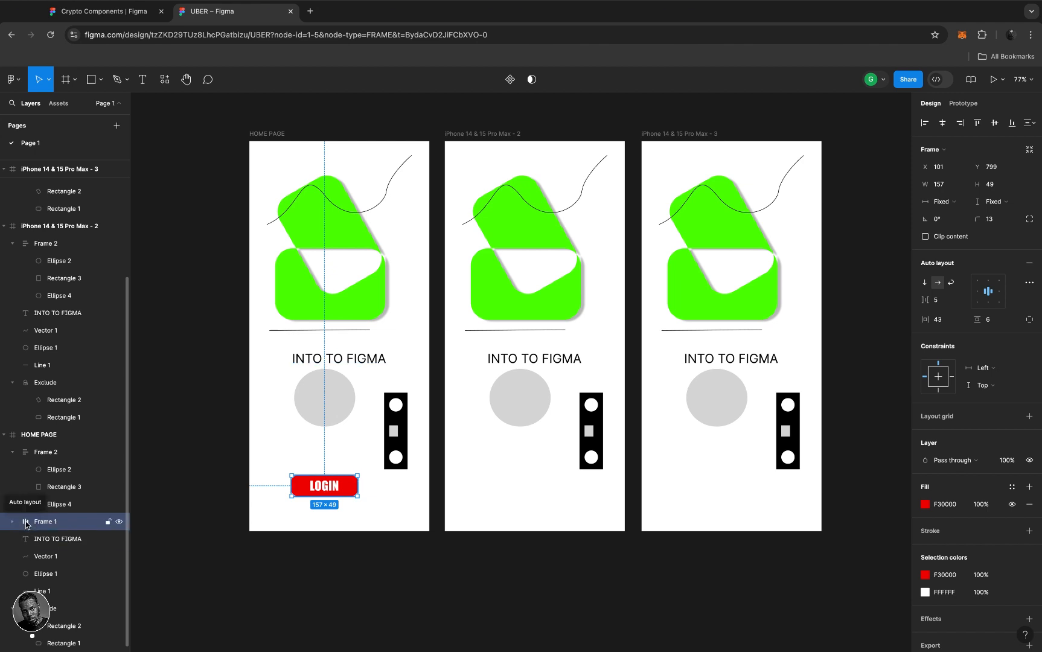
click(510, 80)
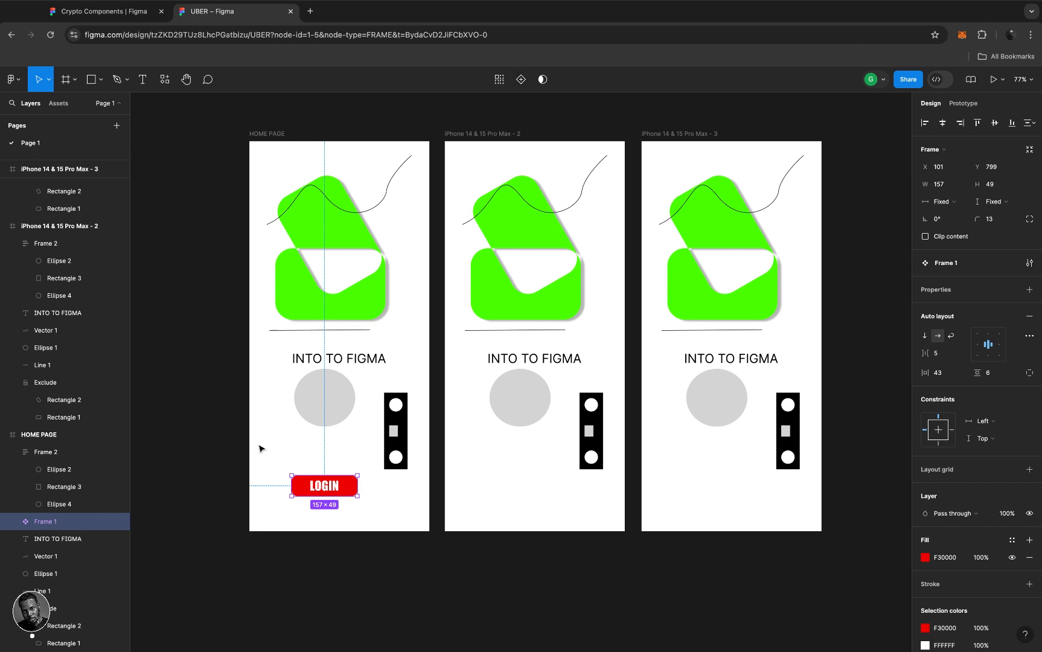
key(super+z)
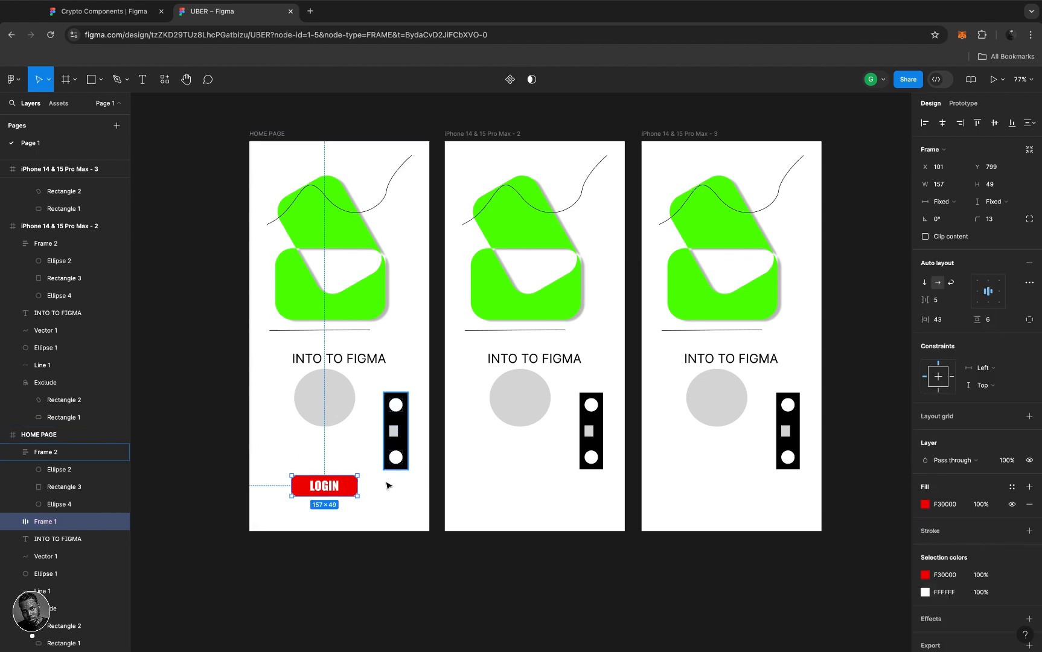
right_click(348, 489)
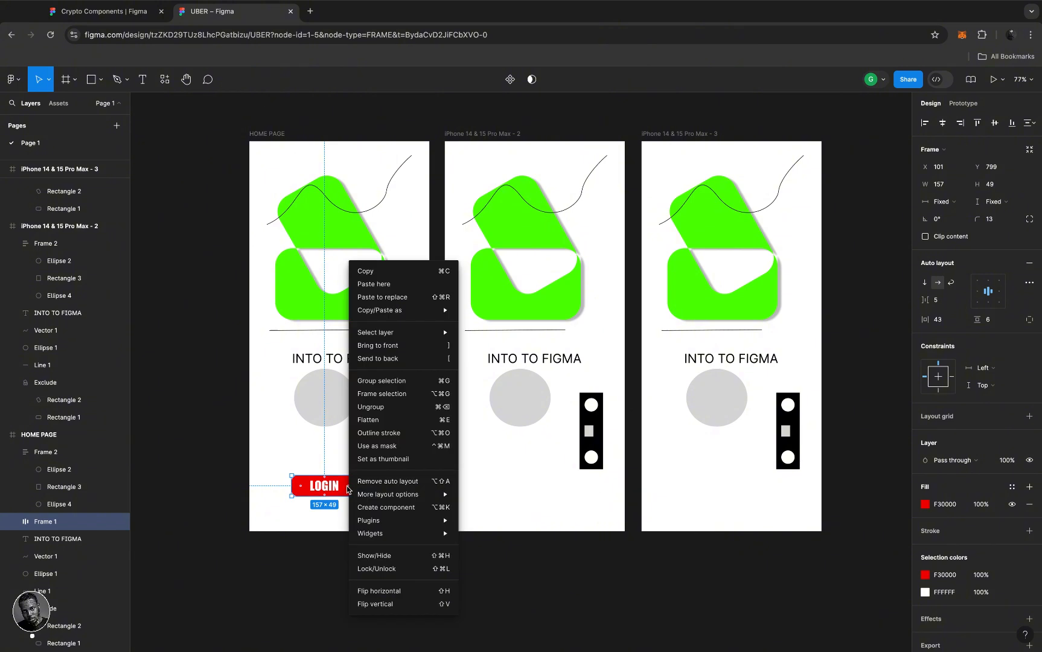
click(394, 508)
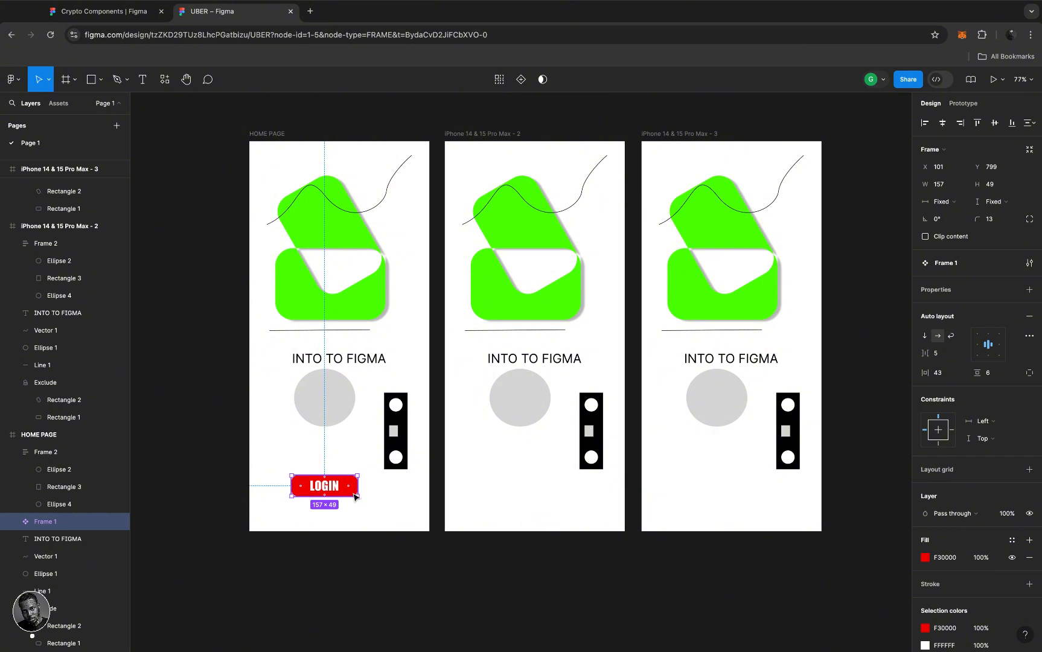
click(478, 134)
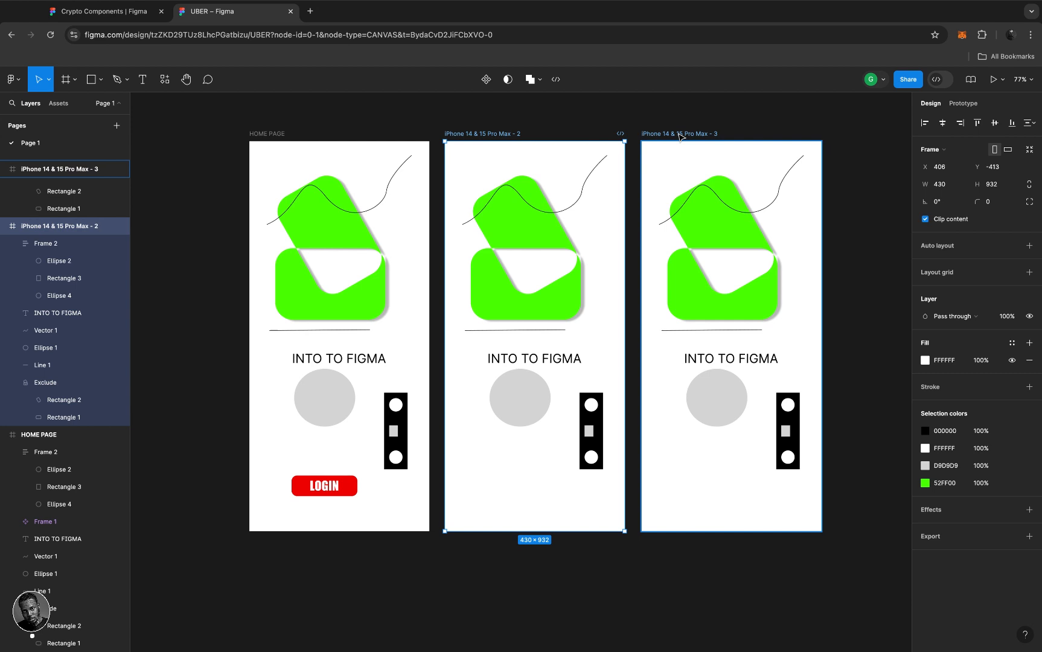
- Paste linked instances of the LOGIN component into the second and third iPhone frames
shift+click(680, 136)
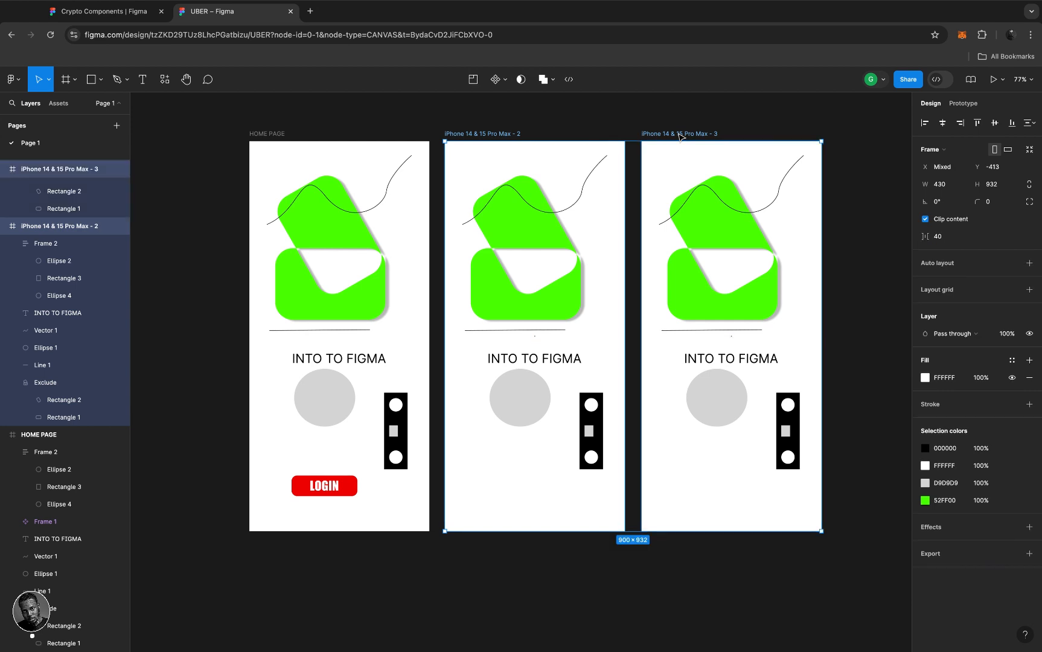
key(super+v)
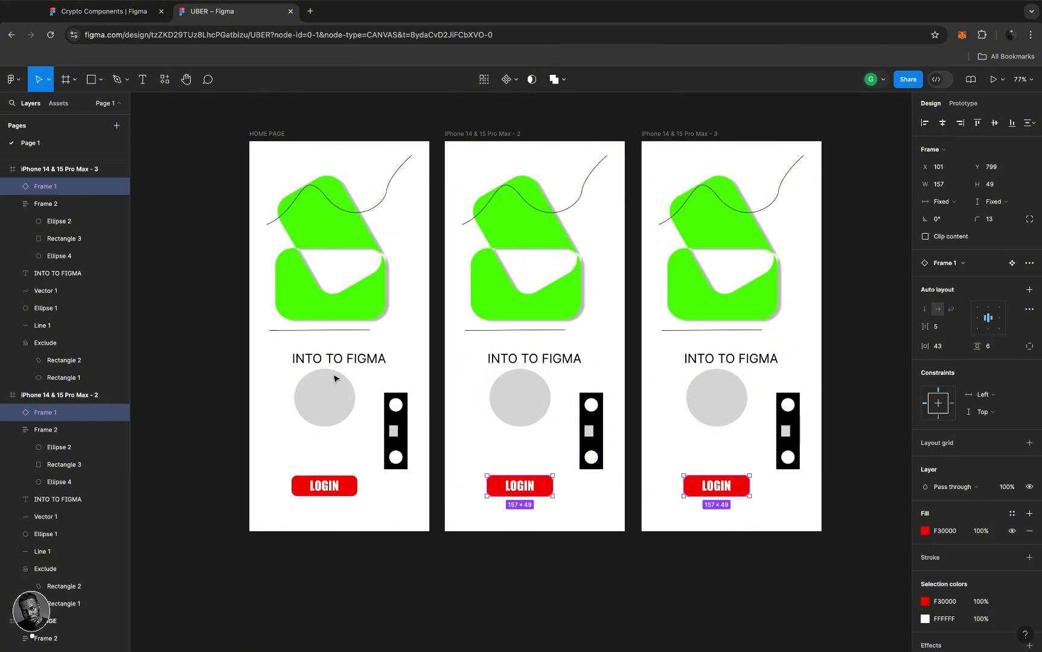
scroll(80, 495, down, 3)
scroll(79, 496, down, 2)
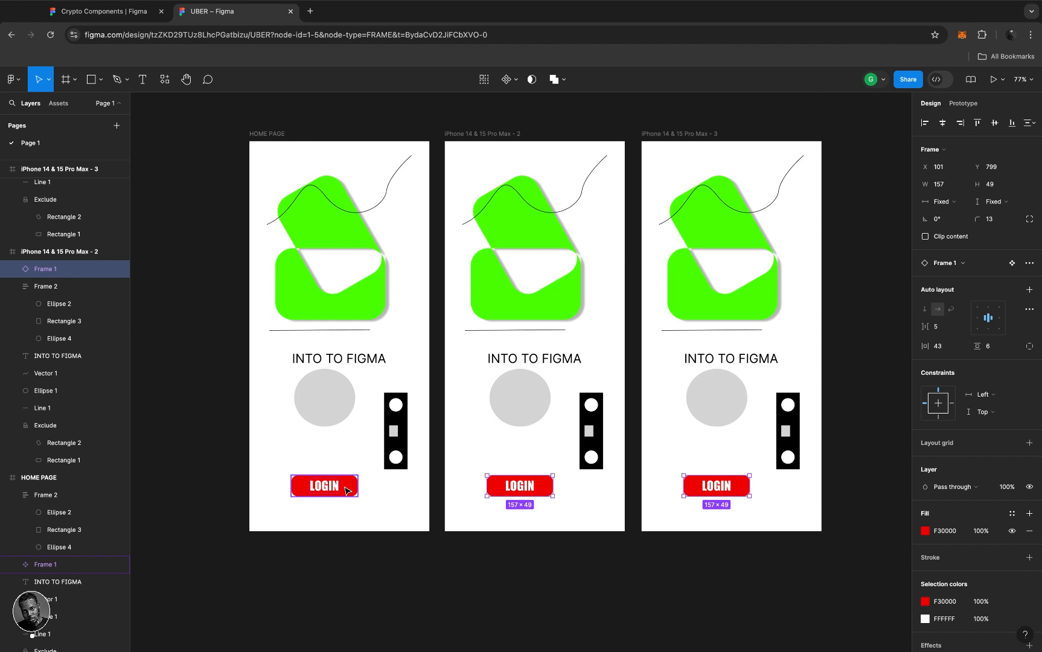
click(23, 569)
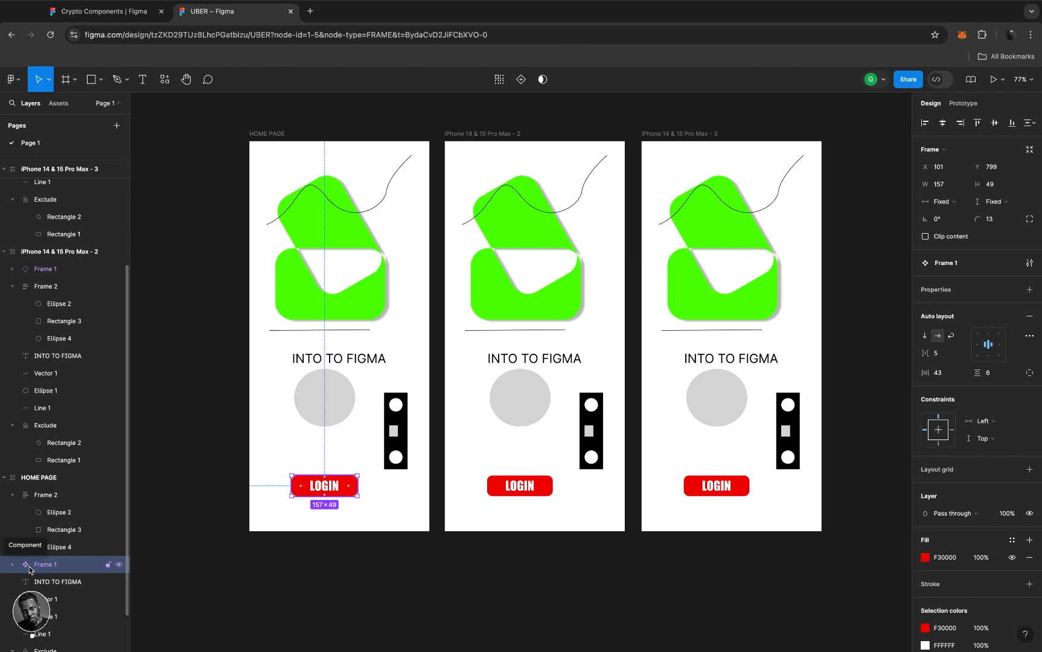
click(39, 273)
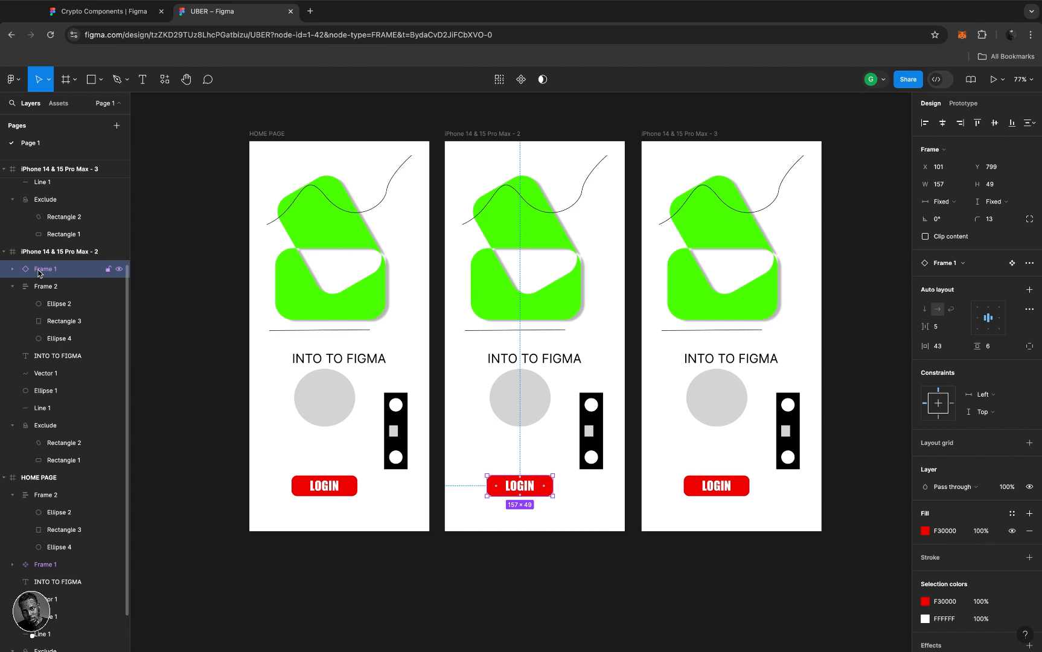
click(27, 567)
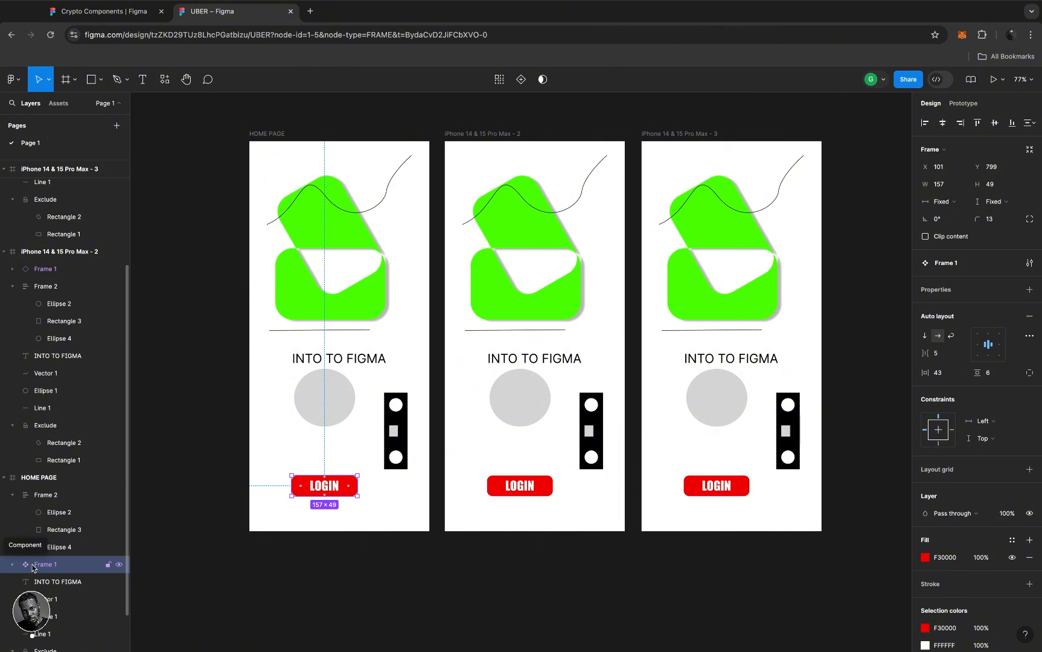
click(535, 501)
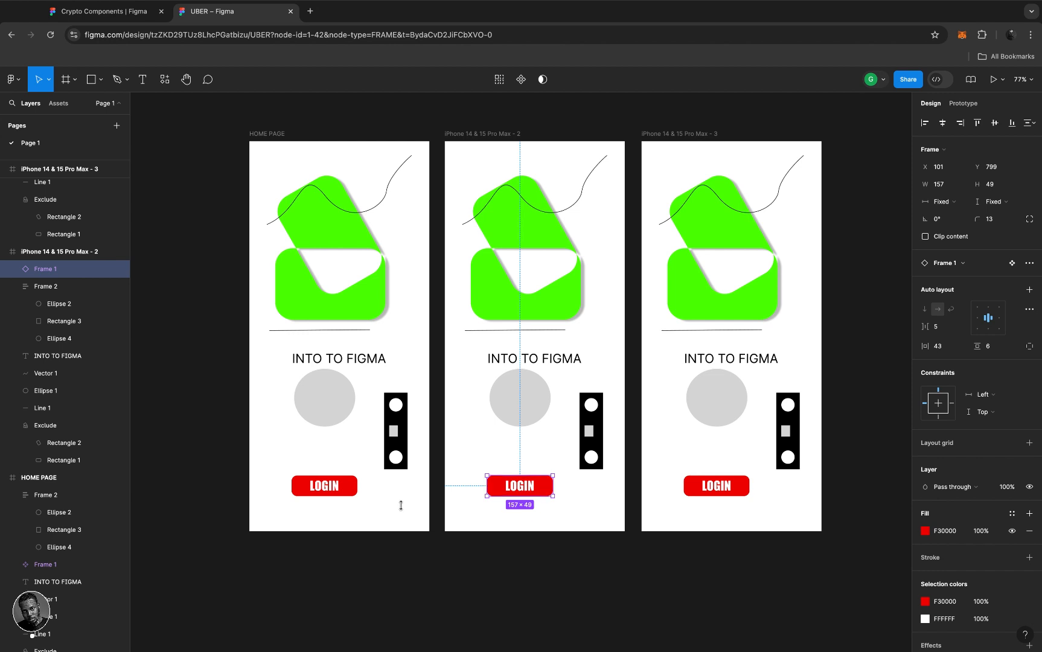
click(355, 486)
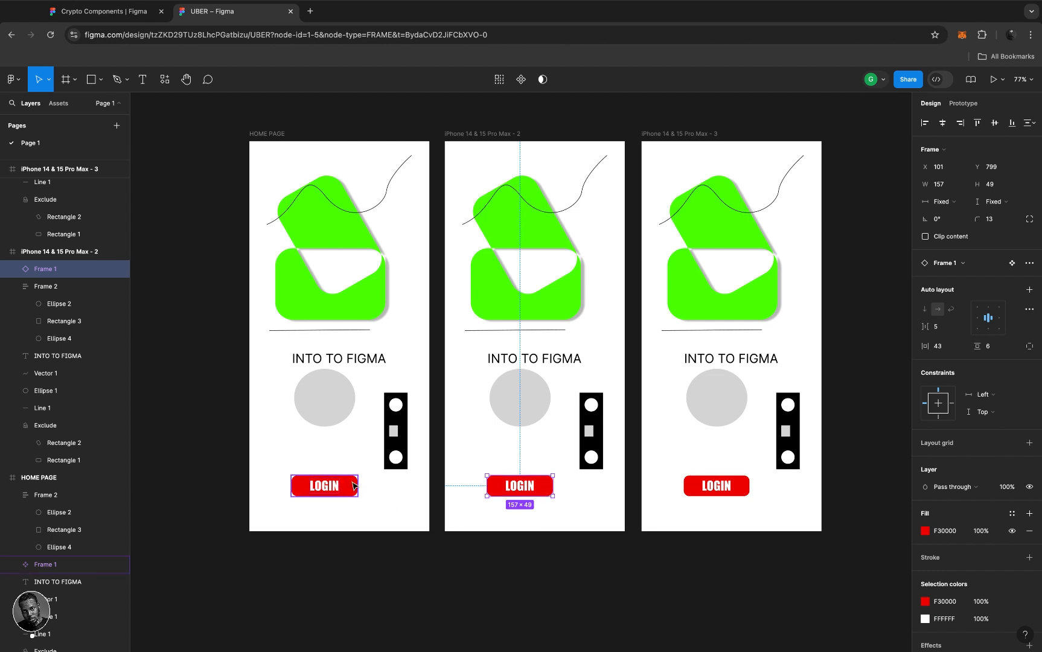
click(546, 489)
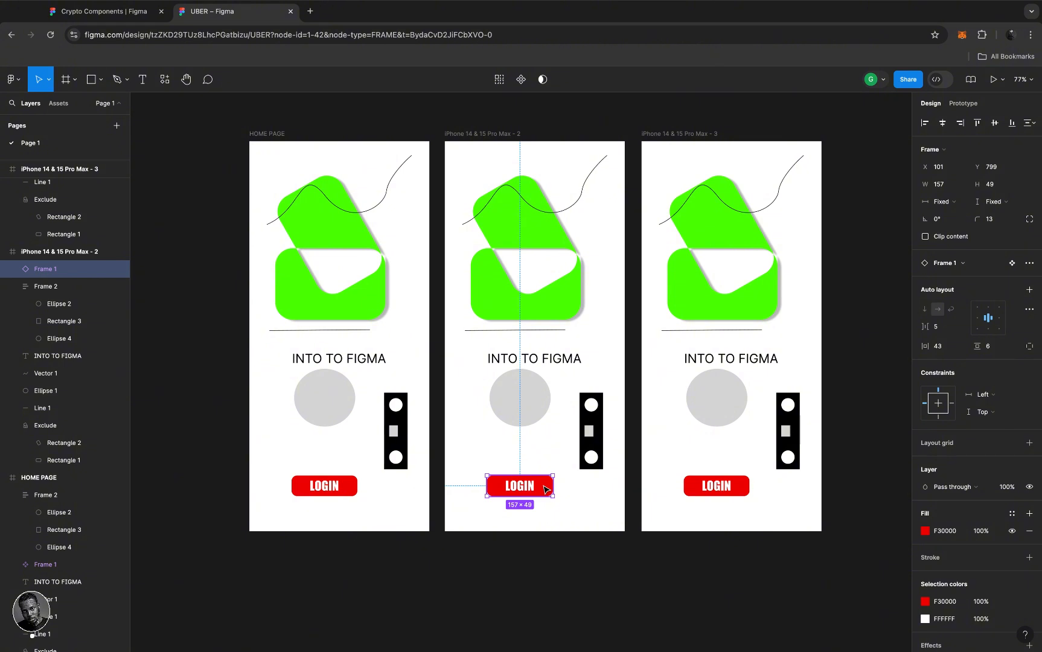
- Test resizing the instance and main component, restore 157 width, and nudge the original slightly left
drag(551, 487, 578, 486)
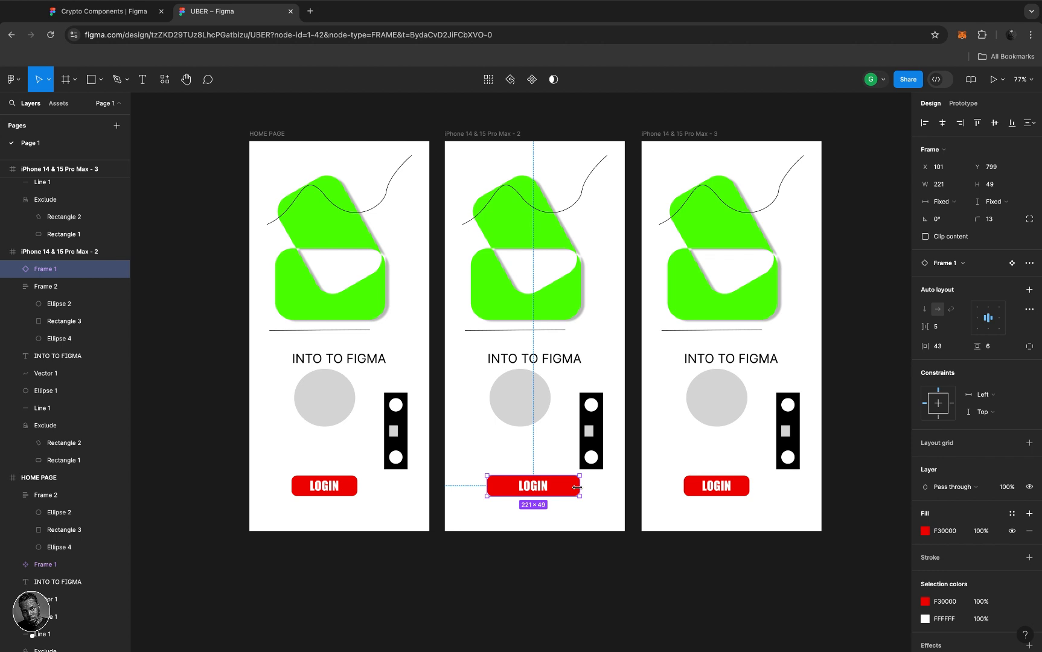
key(super+z)
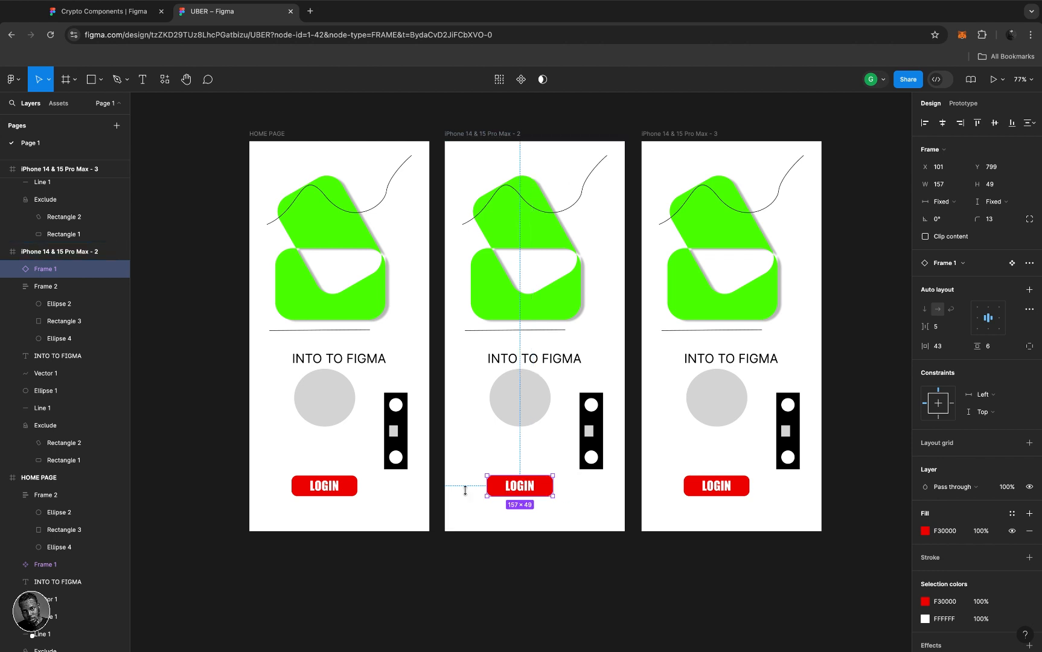
click(355, 483)
drag(354, 483, 397, 485)
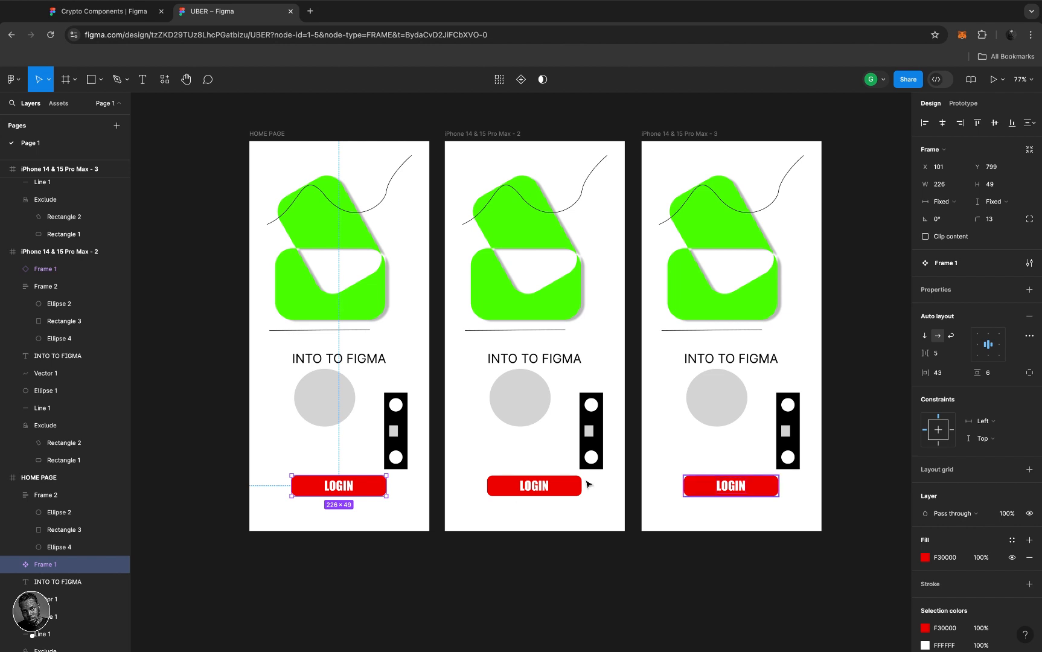
double_click(389, 490)
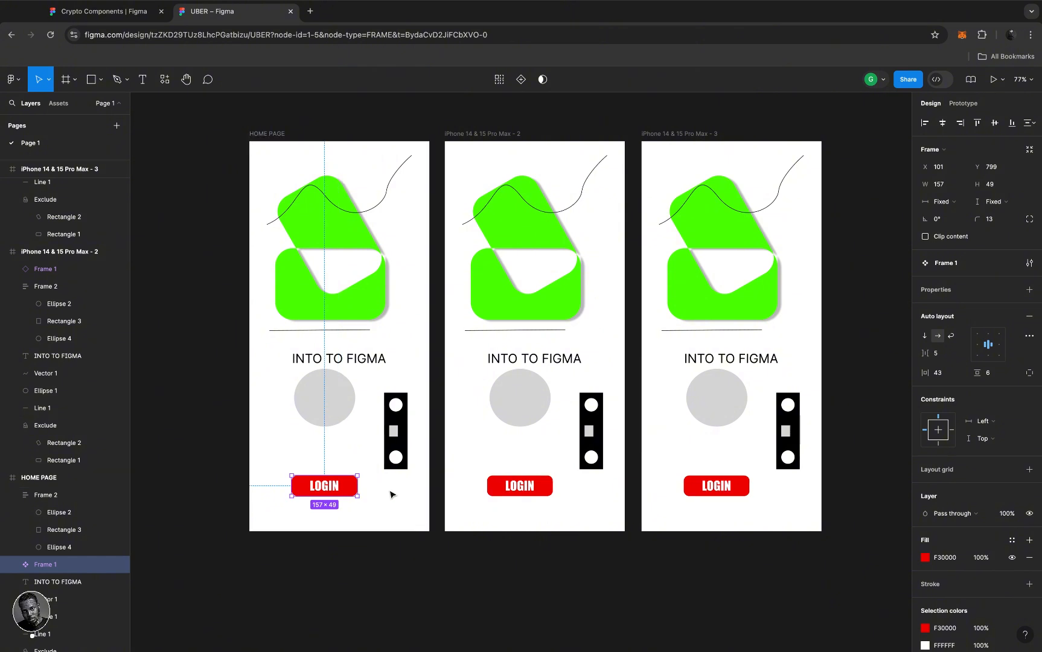
mouse_move(348, 487)
mouse_down()
mouse_move(342, 468)
mouse_move(347, 485)
mouse_up()
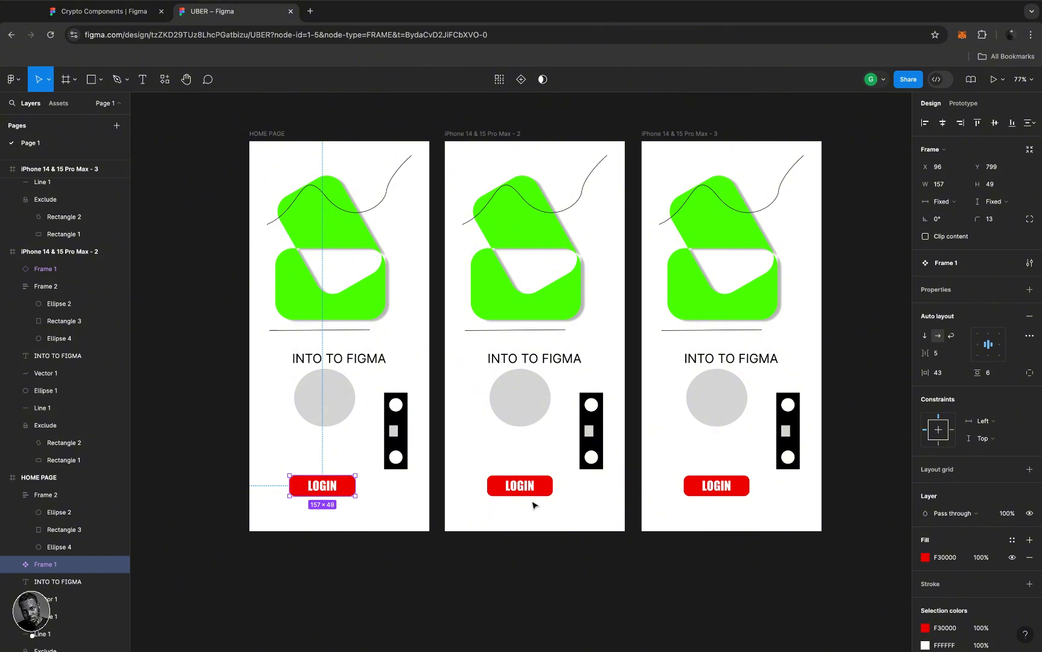
- Select the HOME PAGE login button and expand its layer to reveal the text
click(349, 485)
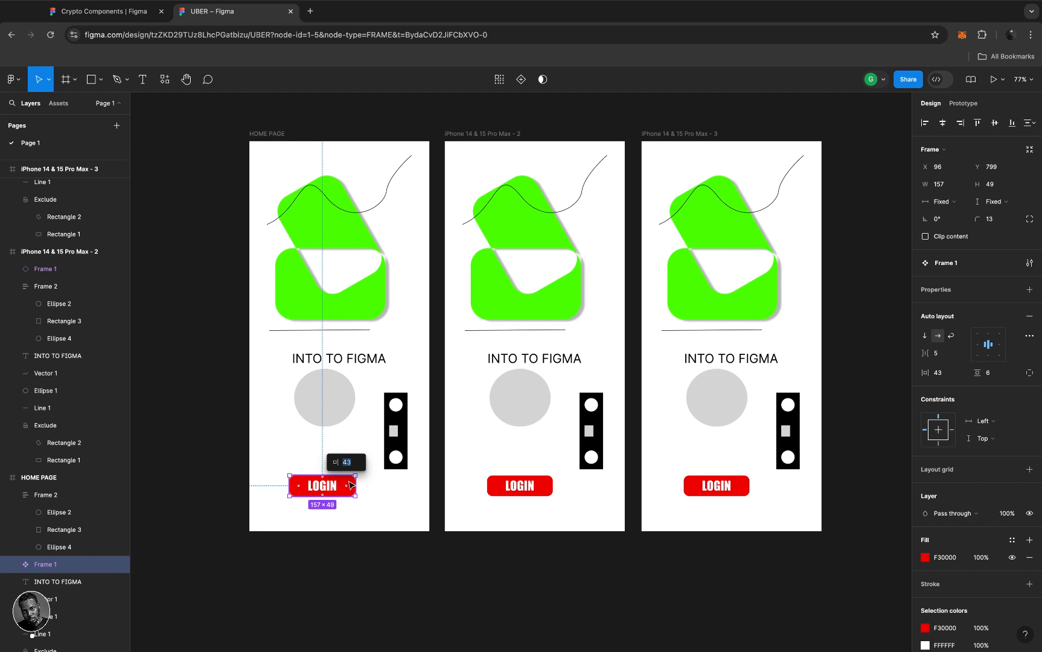
click(13, 566)
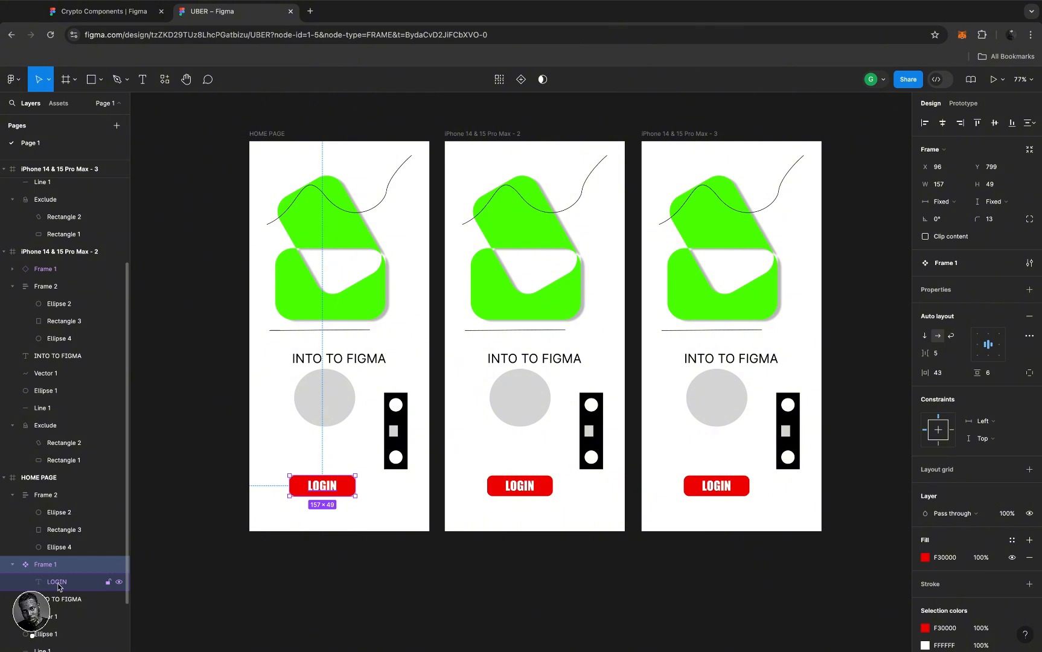
scroll(59, 586, down, 1)
scroll(58, 586, down, 1)
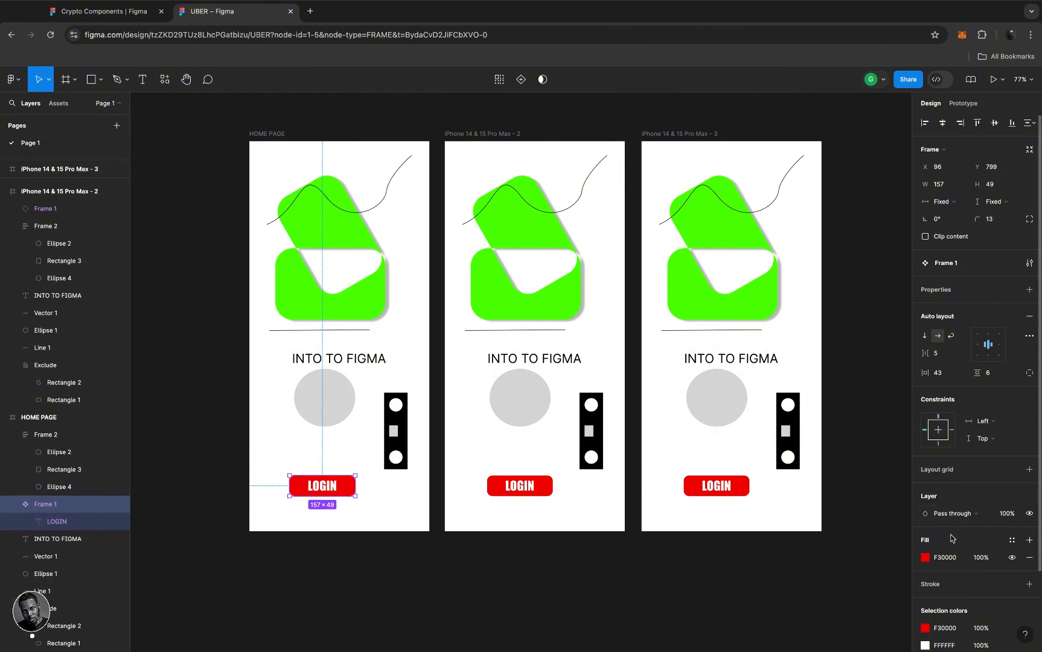
scroll(952, 537, down, 2)
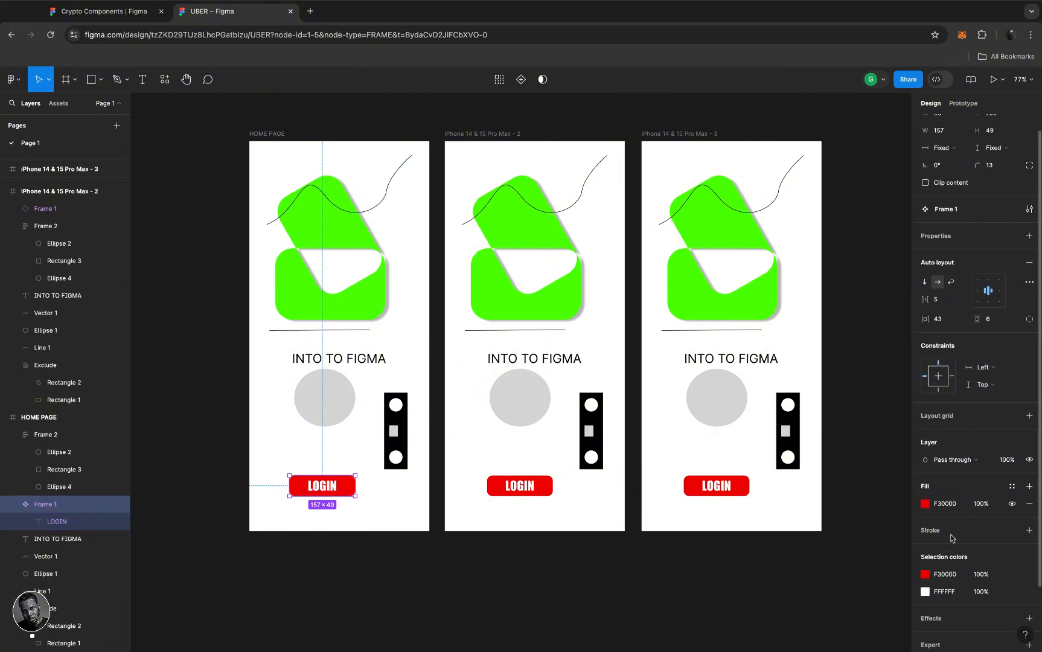
- After trying green shades, set the HOME PAGE login button fill to blue 1425B8
click(926, 503)
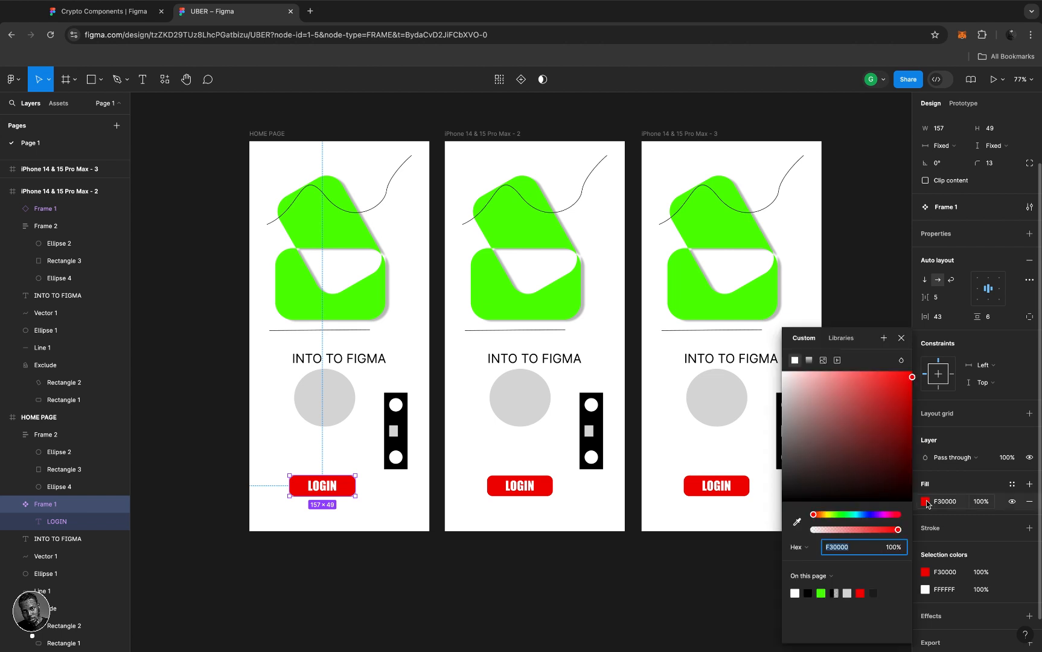
click(843, 514)
click(887, 395)
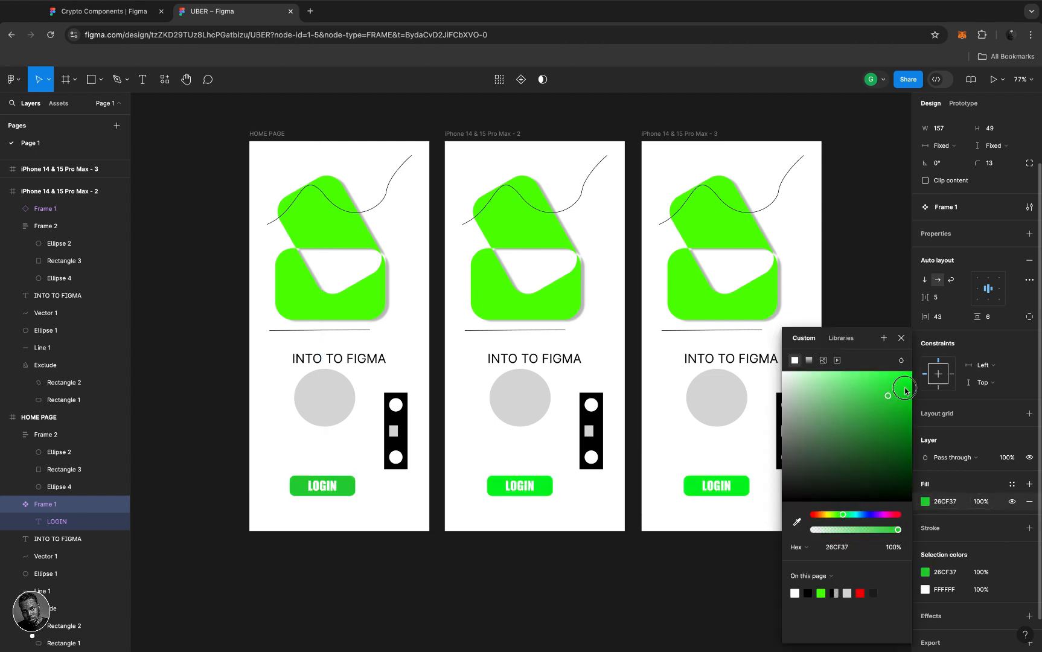
drag(906, 391, 893, 464)
click(900, 393)
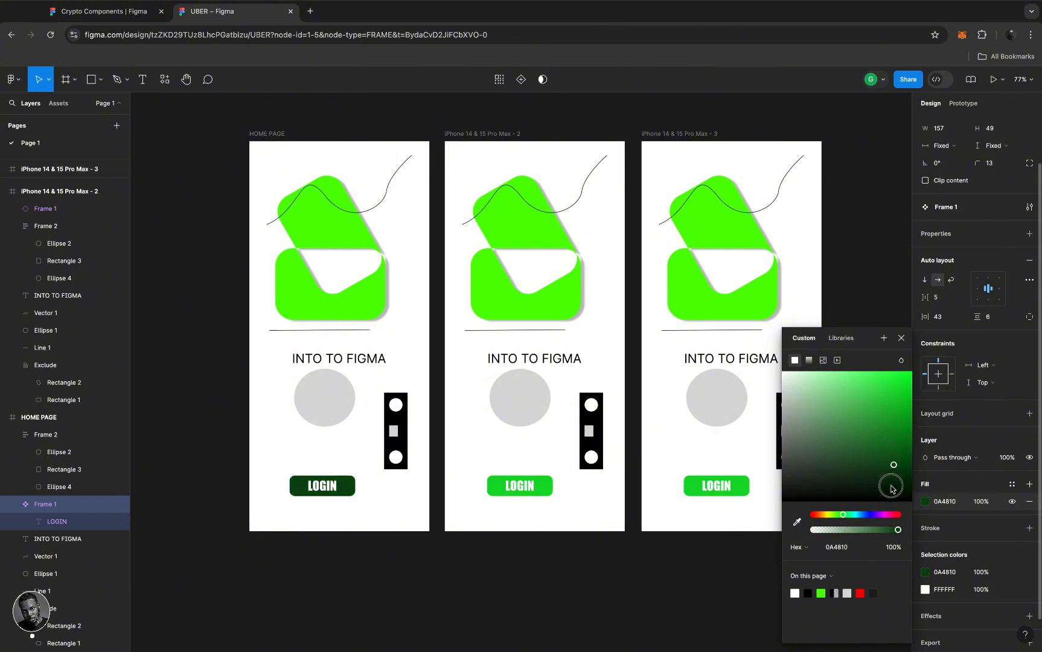
click(891, 487)
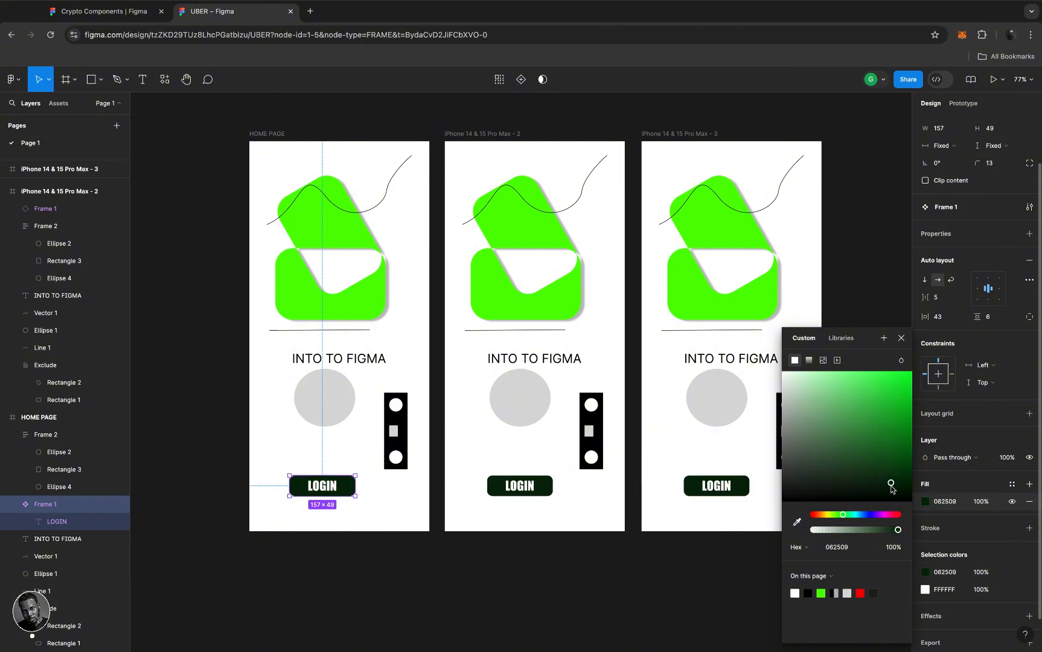
drag(891, 487, 869, 446)
drag(860, 486, 879, 472)
click(861, 495)
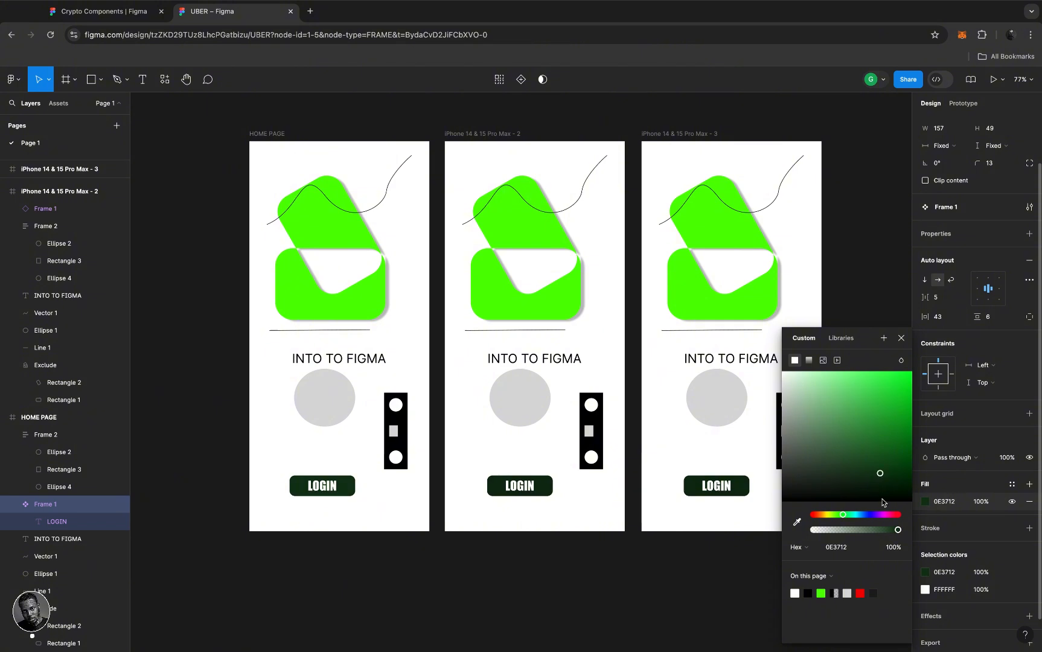
click(867, 515)
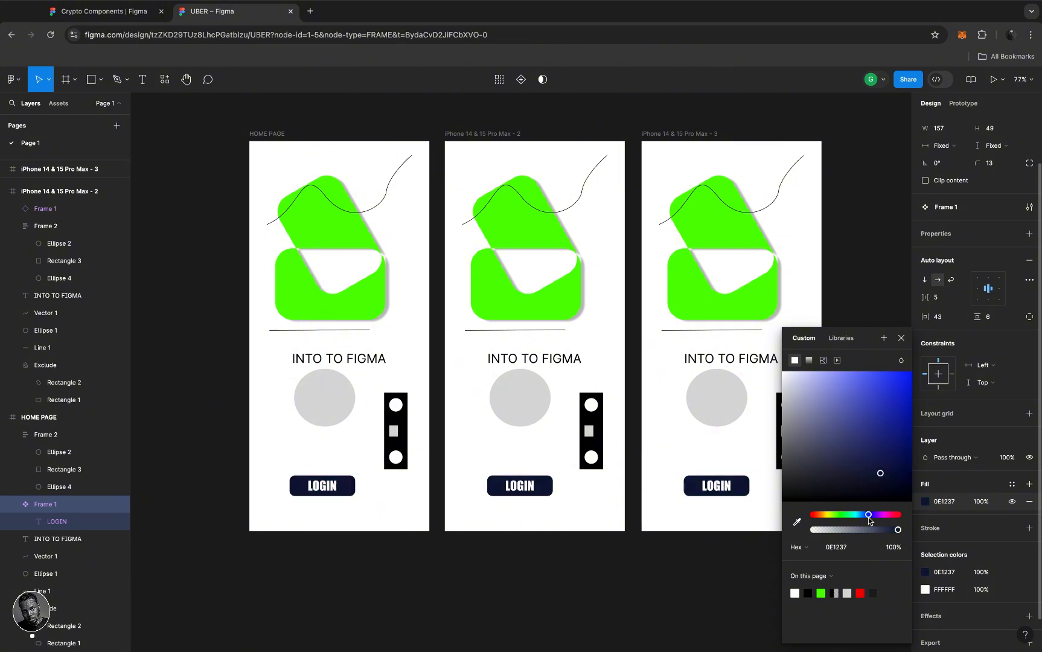
drag(883, 443, 898, 411)
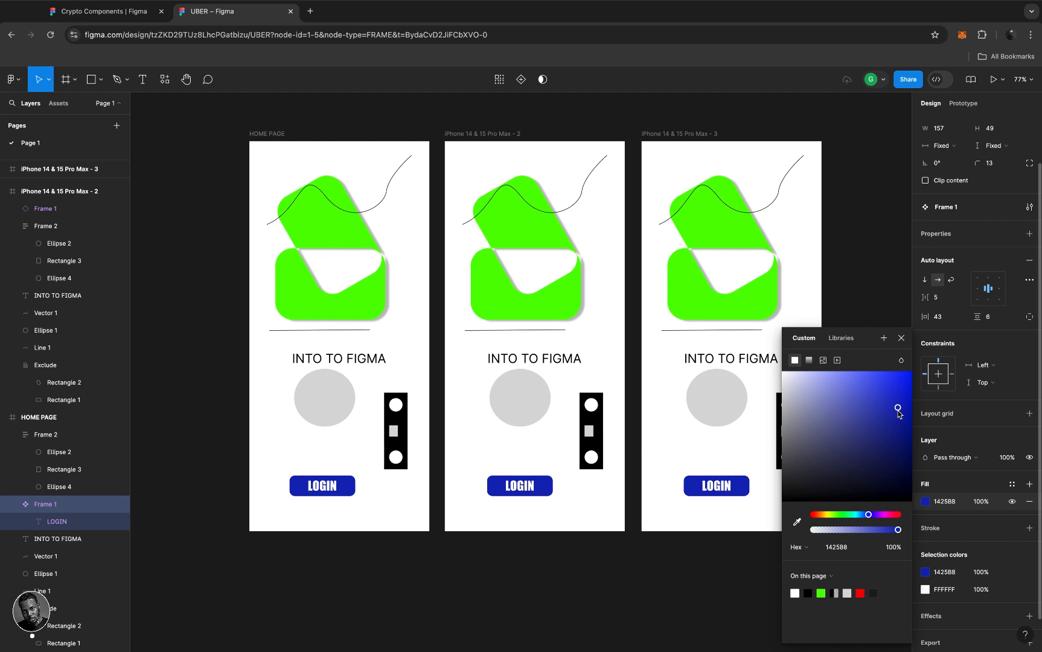
click(902, 340)
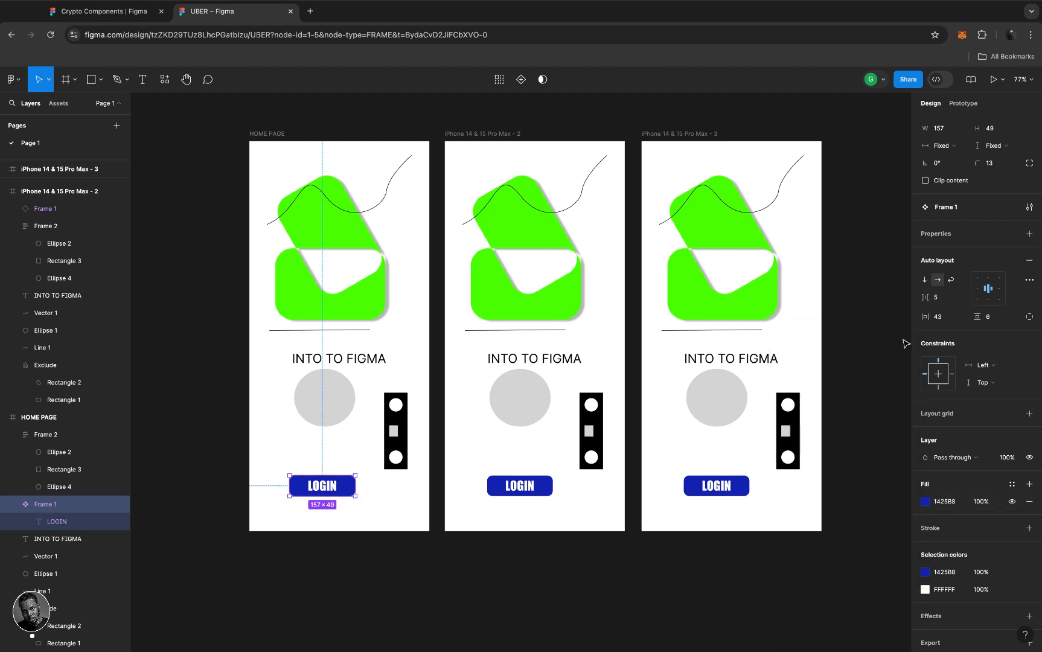
- Give the second frame's login button a black 000000 fill
click(545, 488)
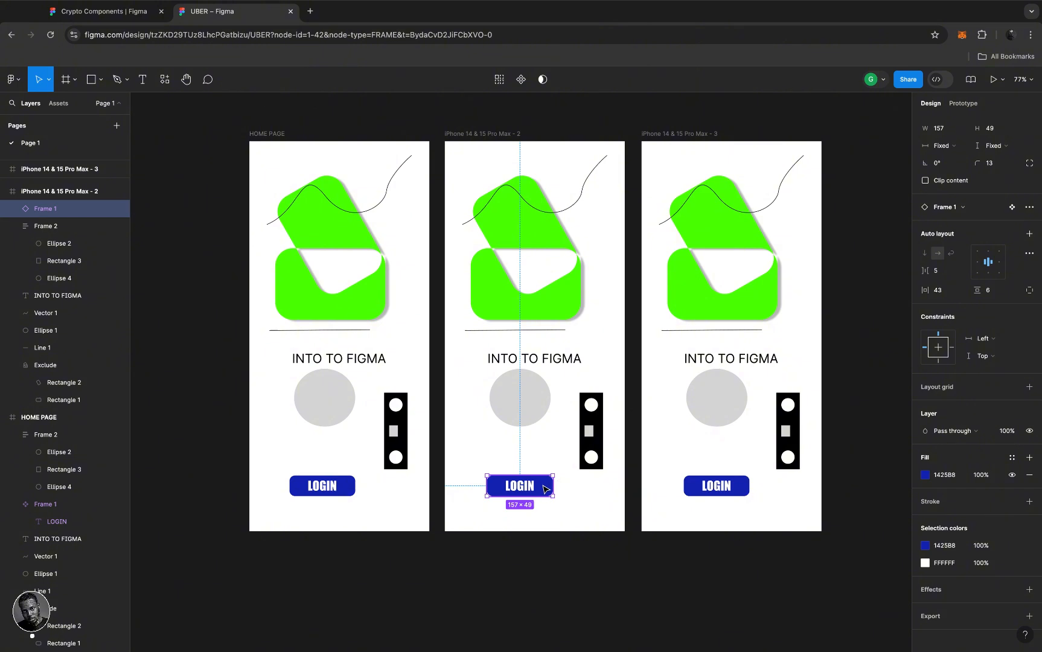
click(925, 476)
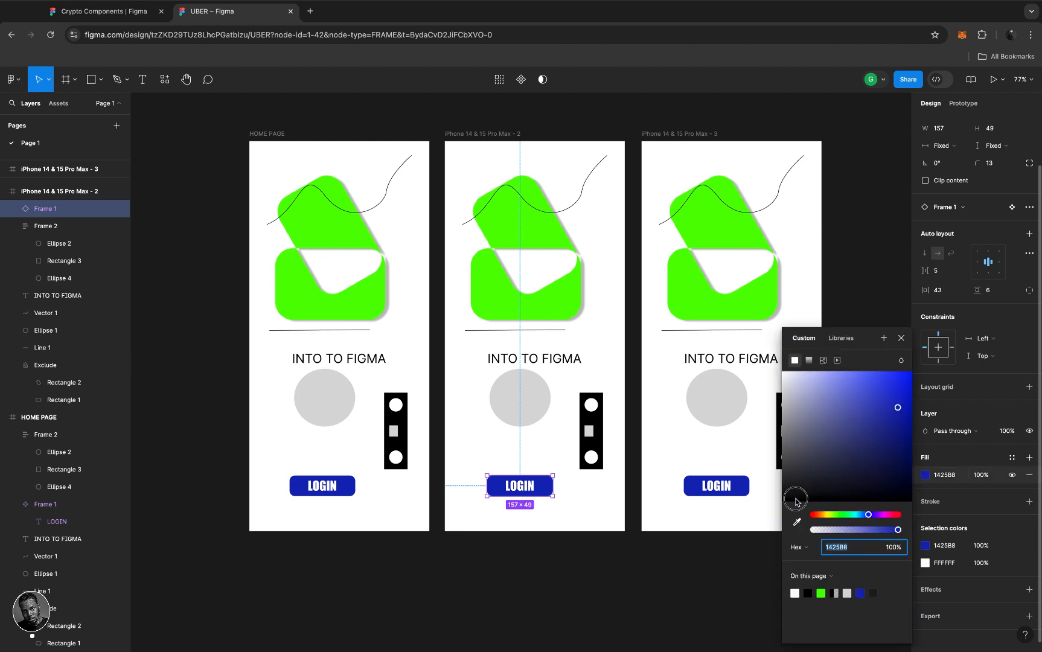
drag(795, 502, 783, 502)
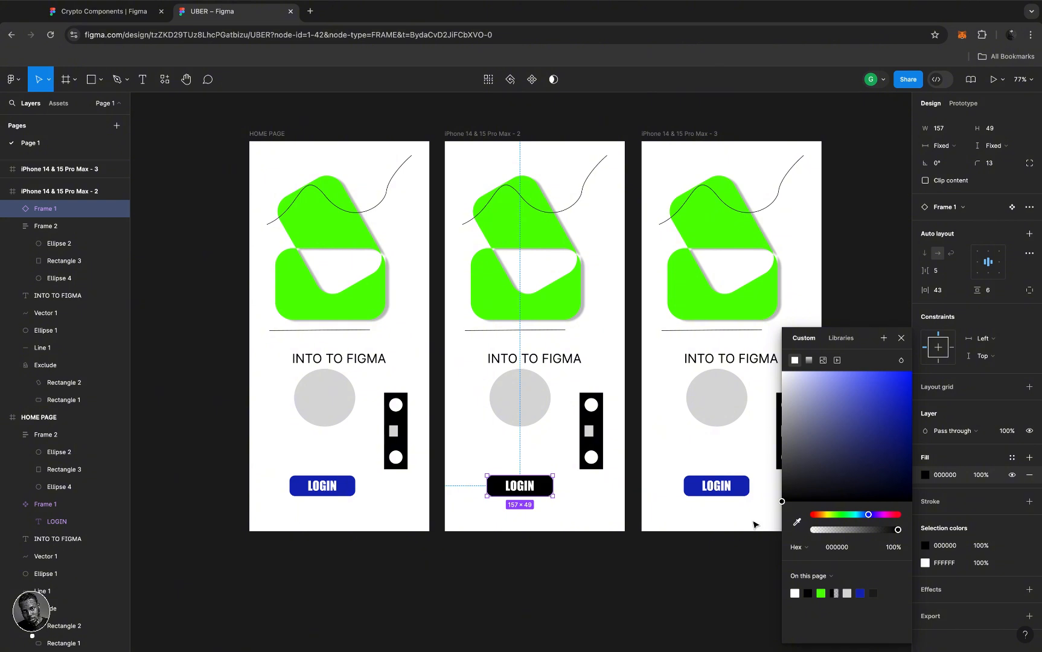
click(584, 488)
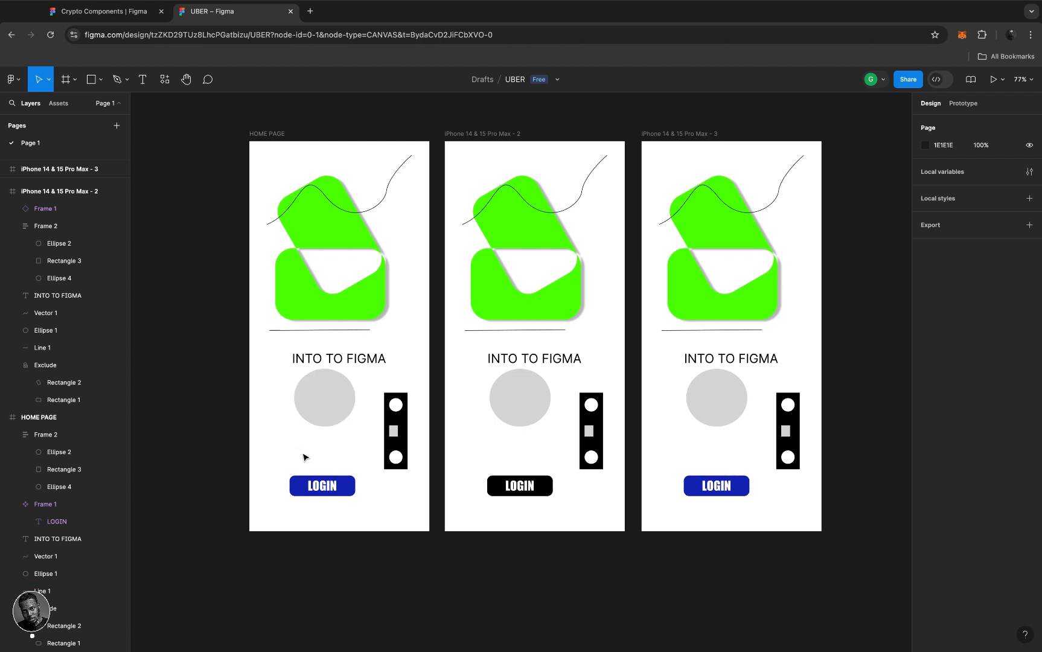
- Rename the HOME PAGE login button's layer to 'LOGIN COMPONET'
click(345, 483)
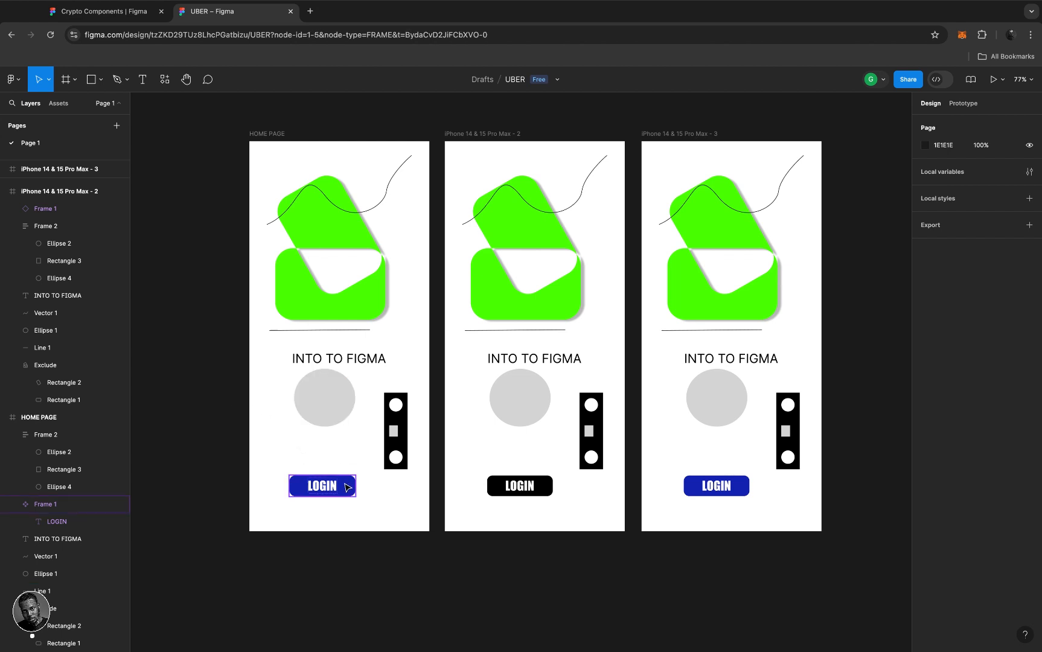
click(73, 506)
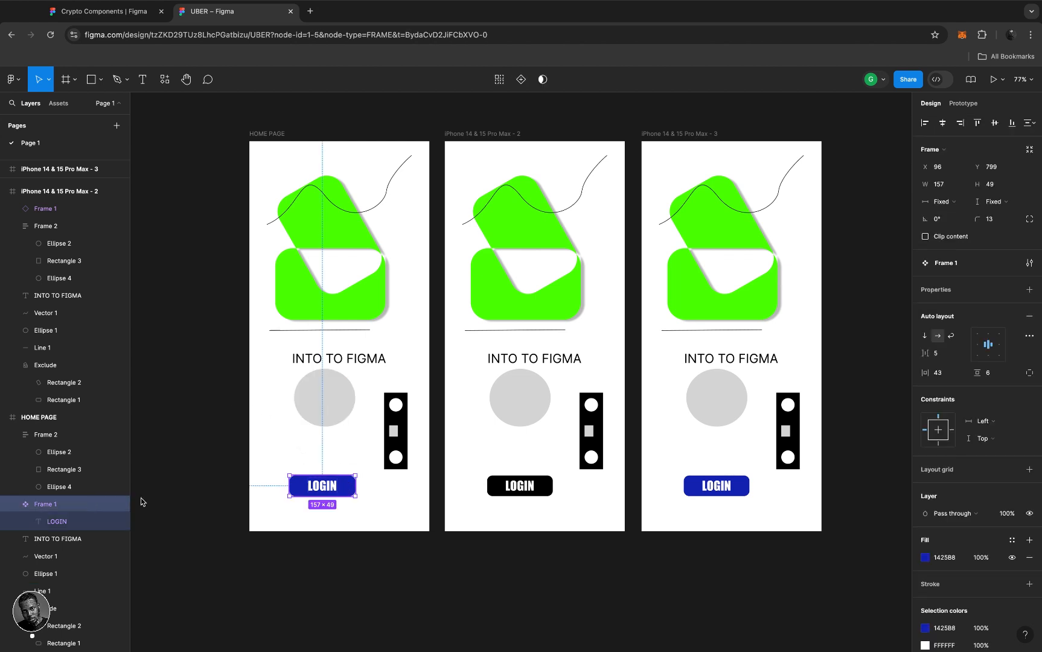
double_click(49, 507)
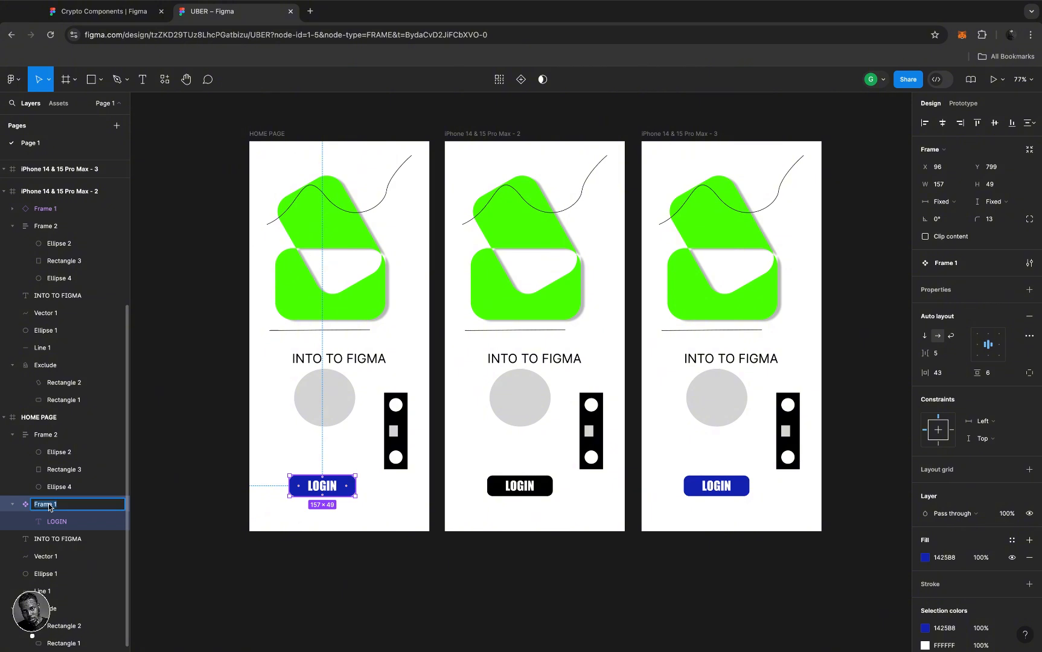
text(LOGIN COMPONET)
key(Return)
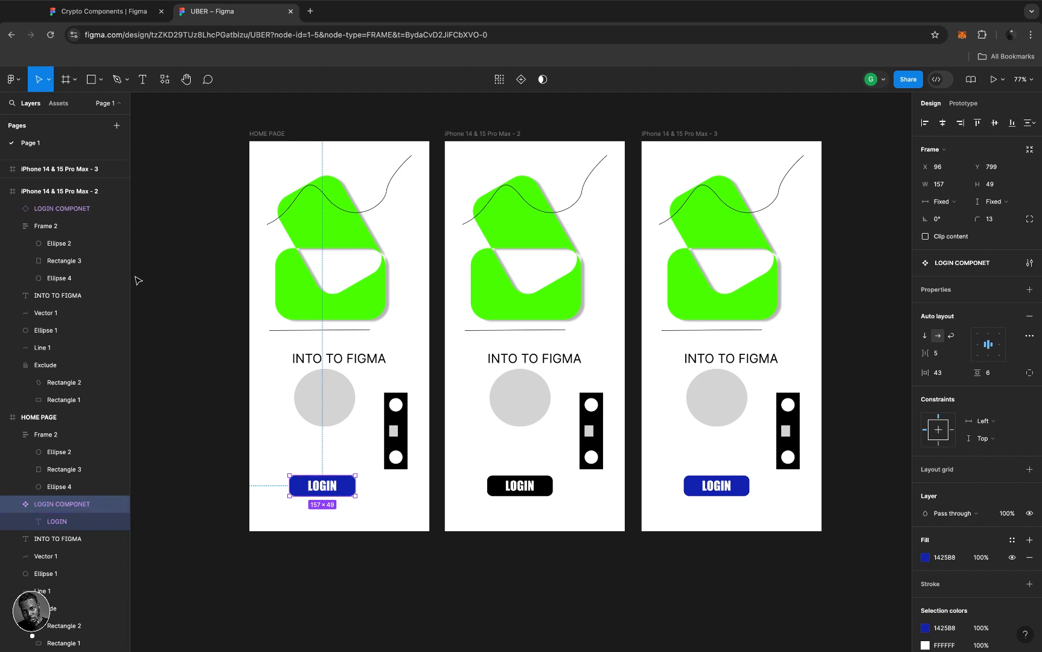
- Drag a LOGIN COMPONET instance from local components into the middle iPhone frame, above its black button
click(165, 79)
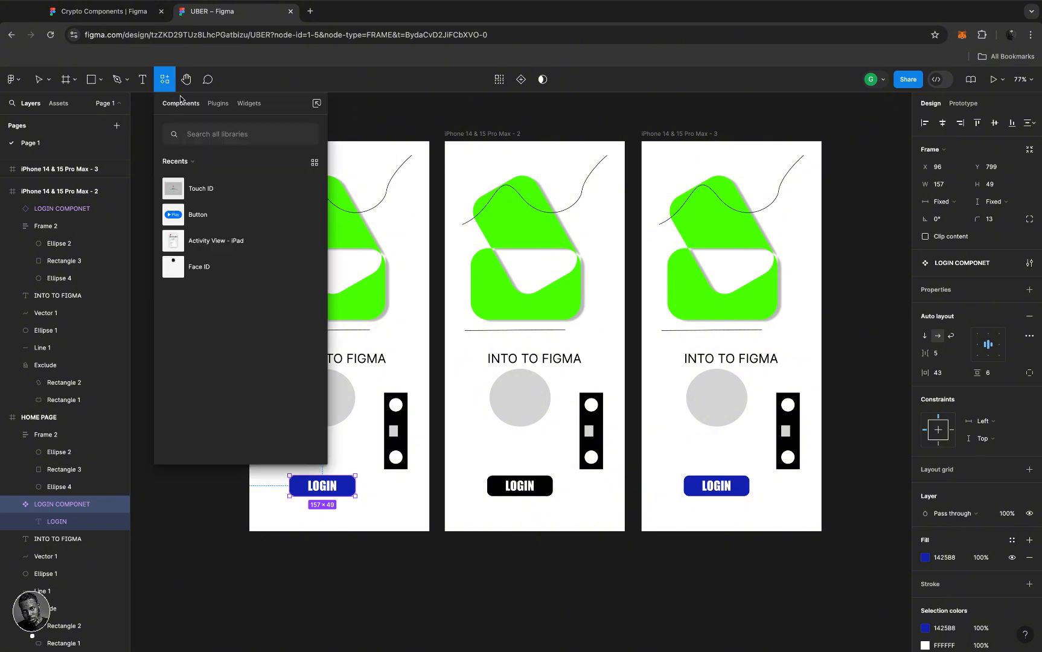
click(194, 162)
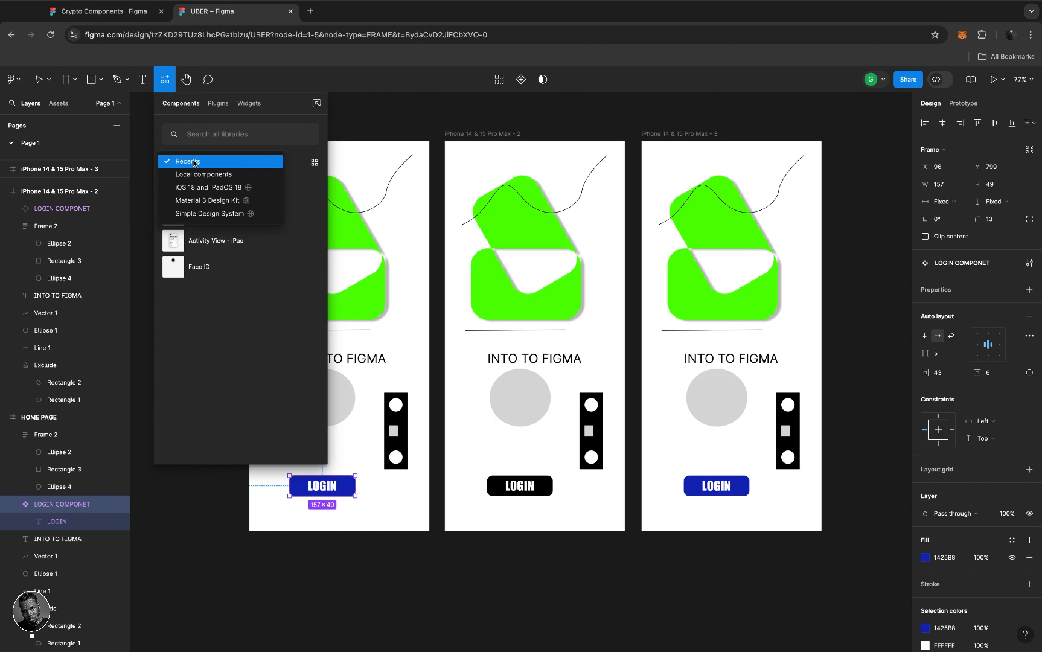
click(199, 175)
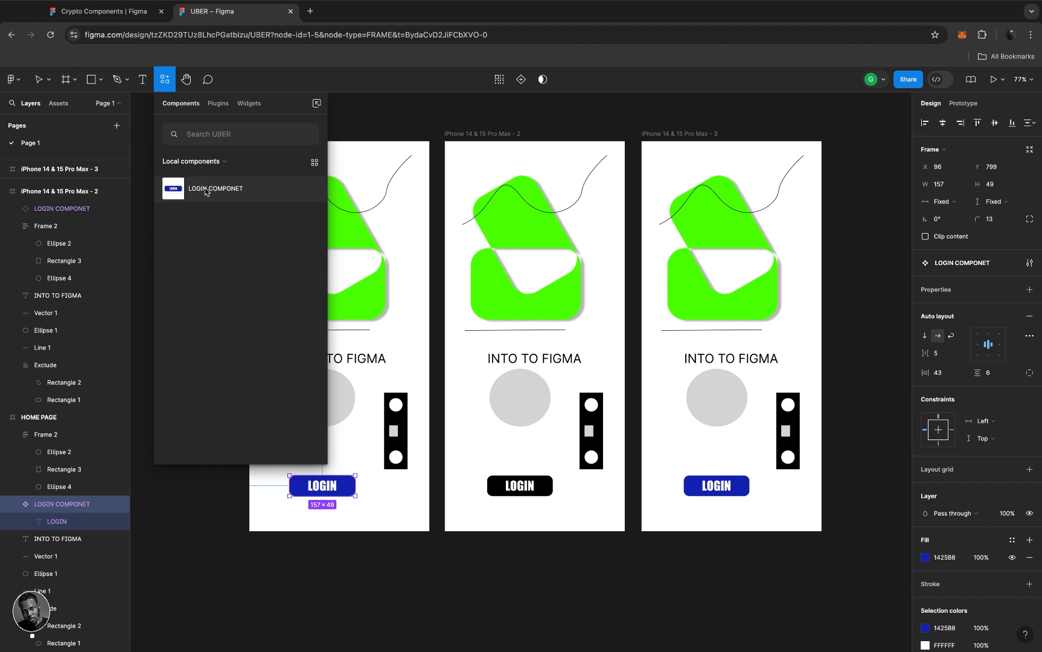
drag(209, 188, 524, 451)
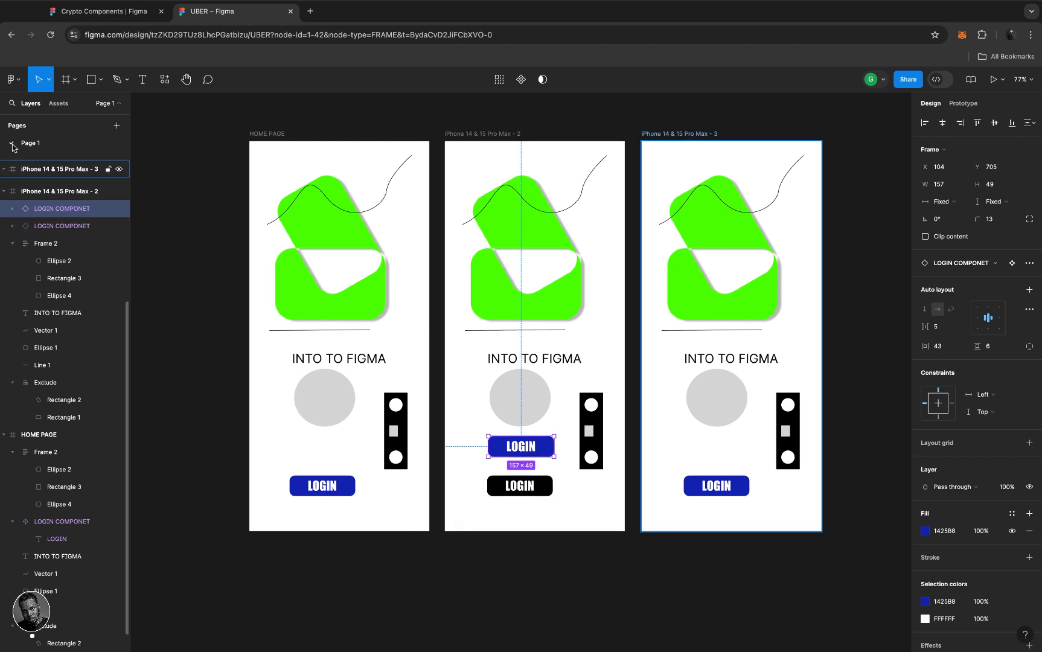
- From local assets, drop a 157×49 LOGIN COMPONET instance over the third frame's INTO TO FIGMA heading
click(4, 190)
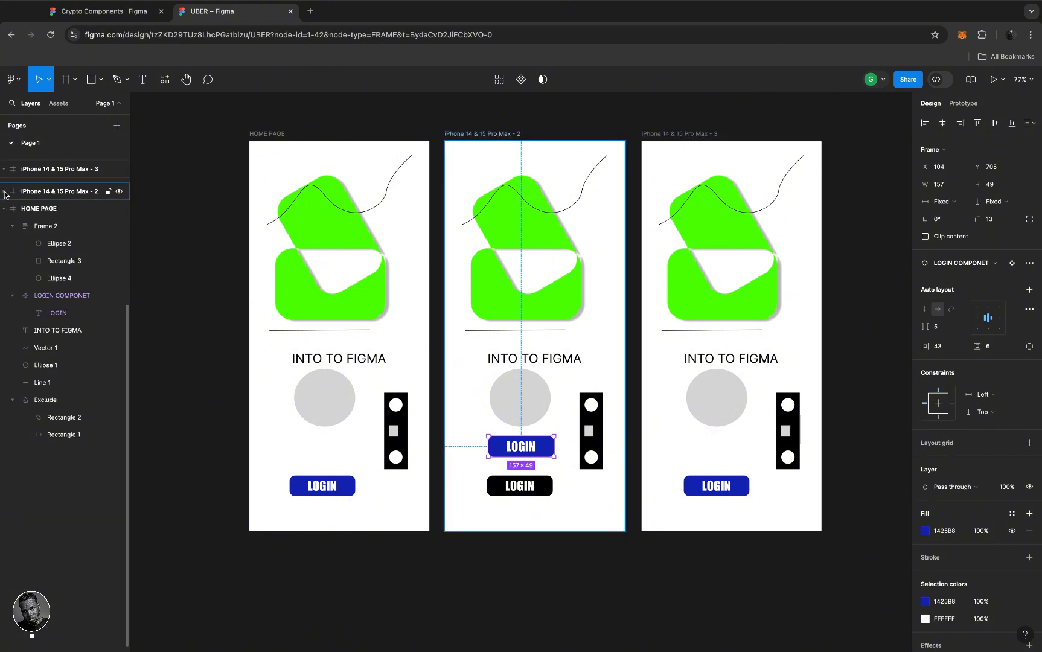
click(58, 105)
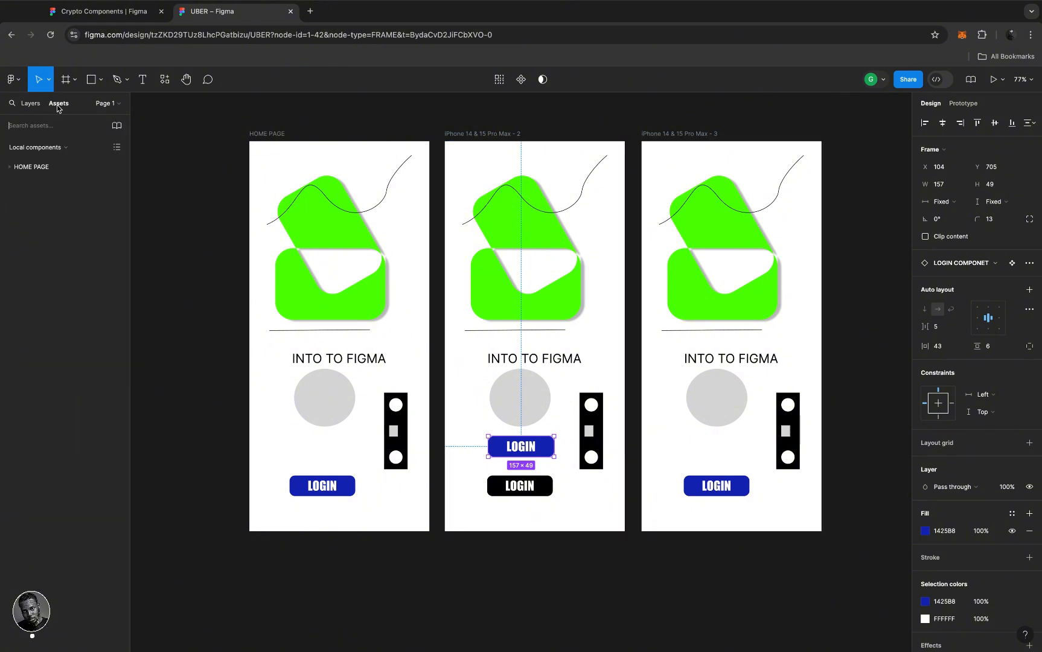
click(67, 148)
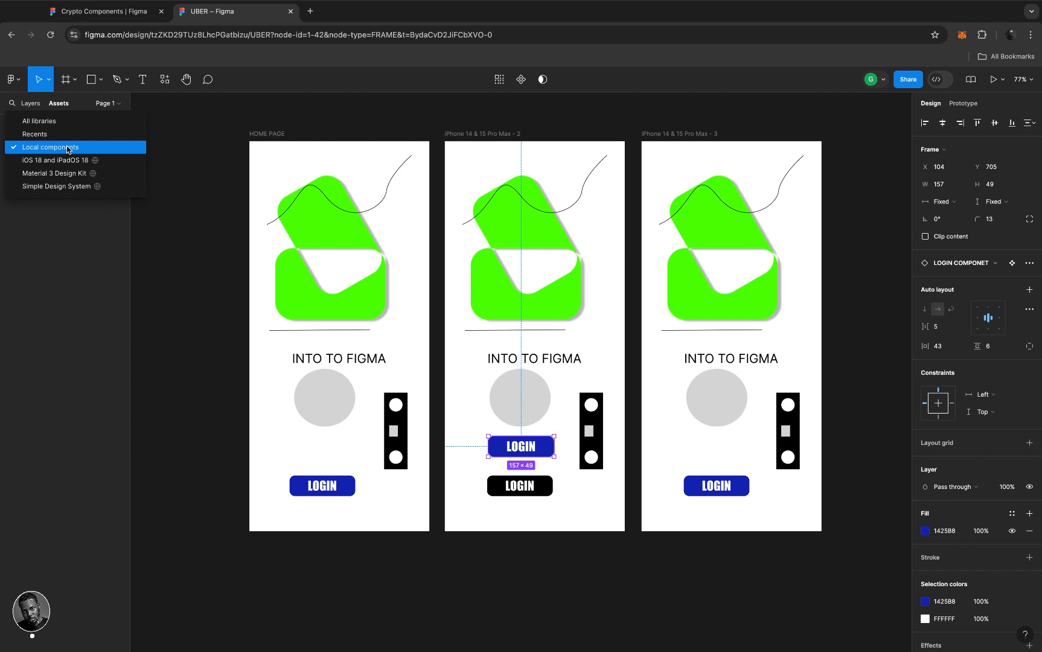
click(67, 148)
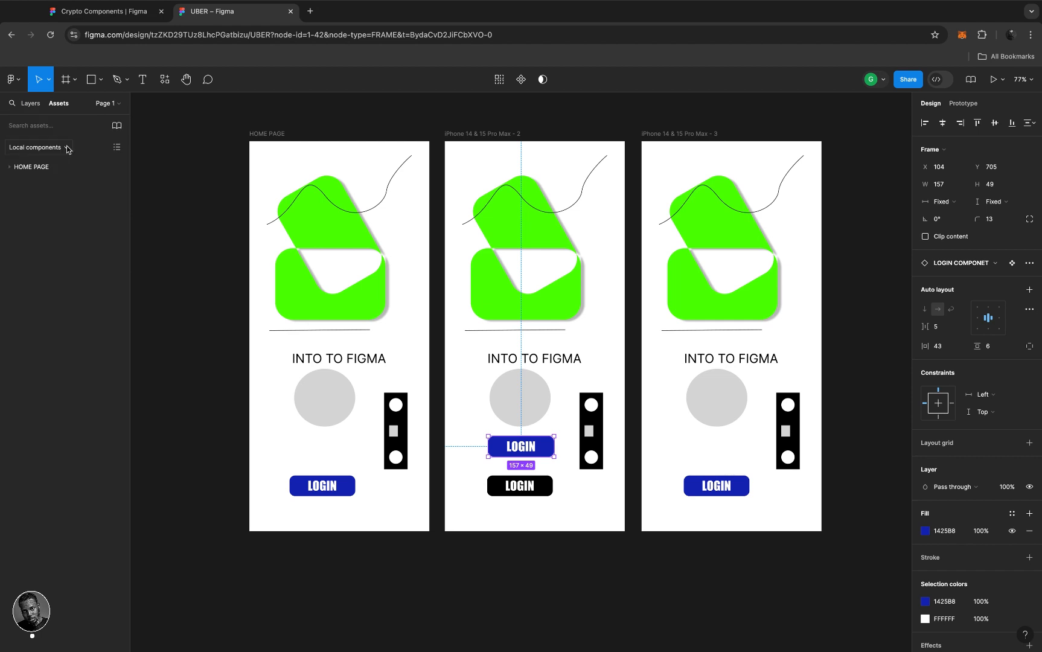
click(11, 169)
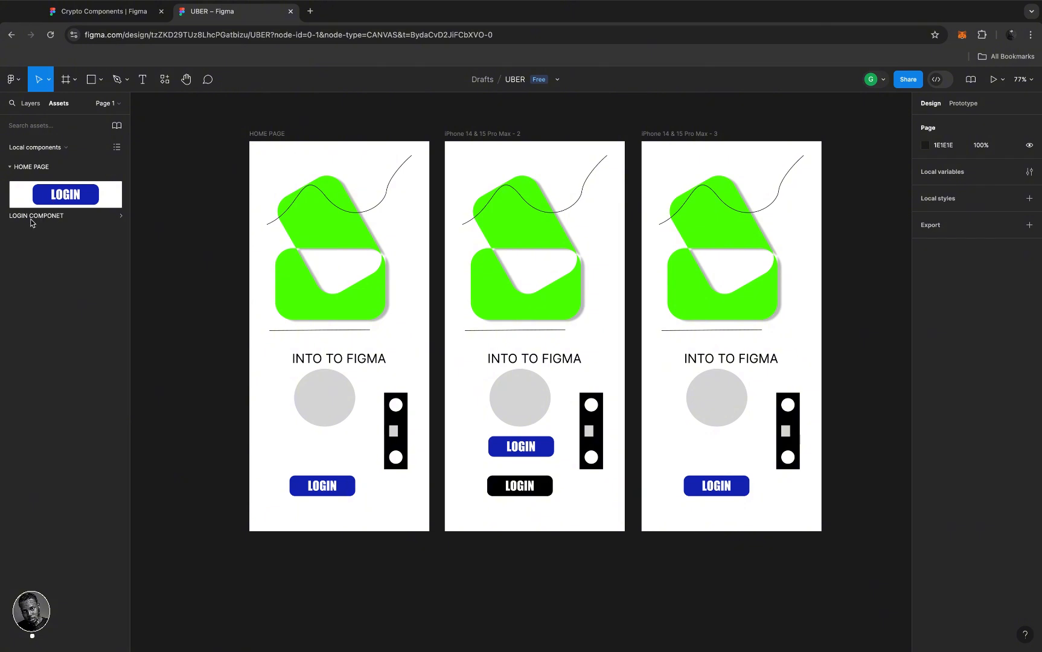
drag(63, 200, 748, 354)
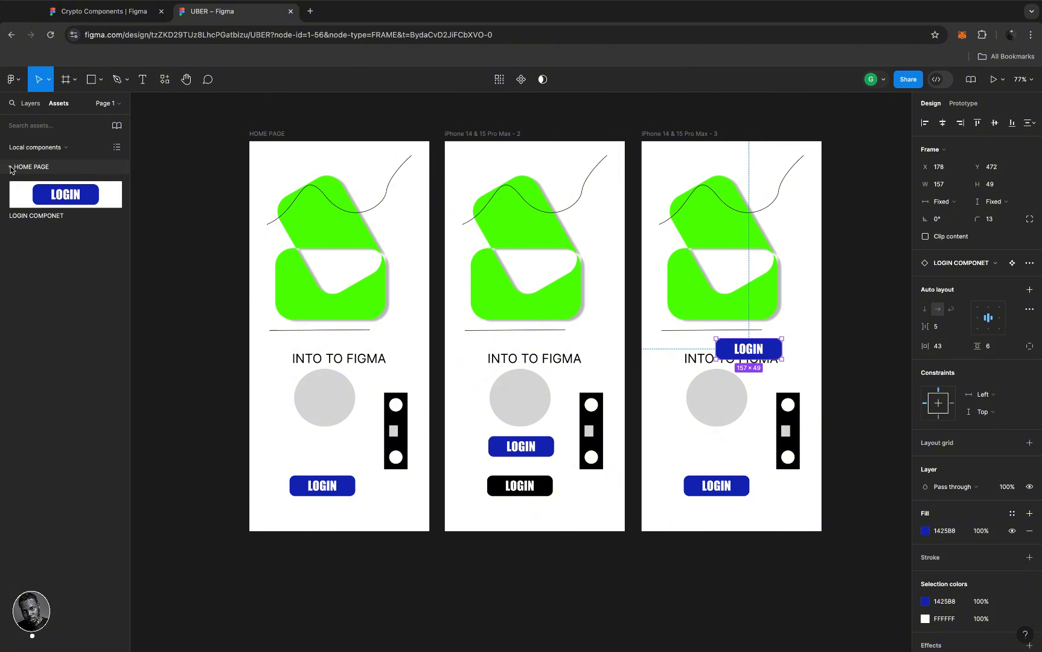
scroll(347, 453, down, 2)
scroll(348, 452, left, 1)
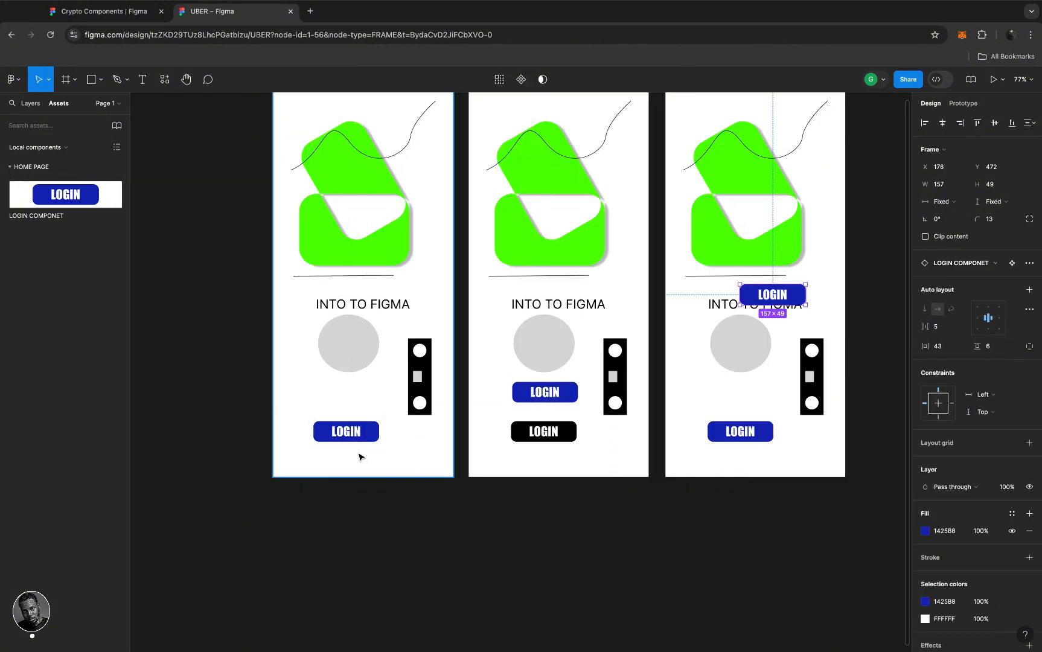
click(379, 462)
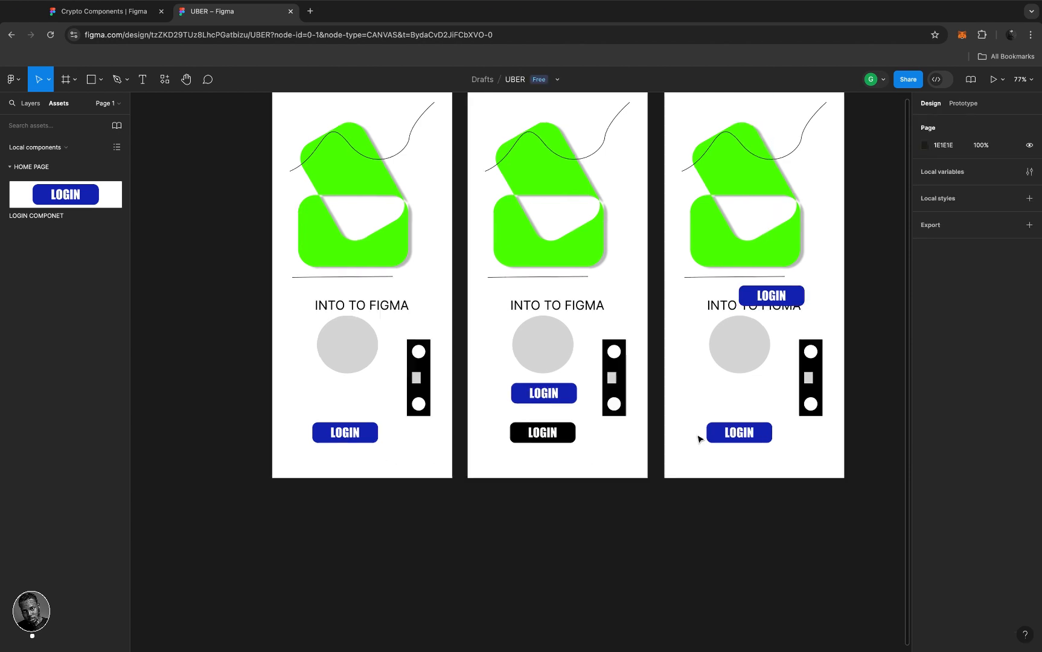
scroll(698, 436, up, 1)
scroll(697, 436, right, 1)
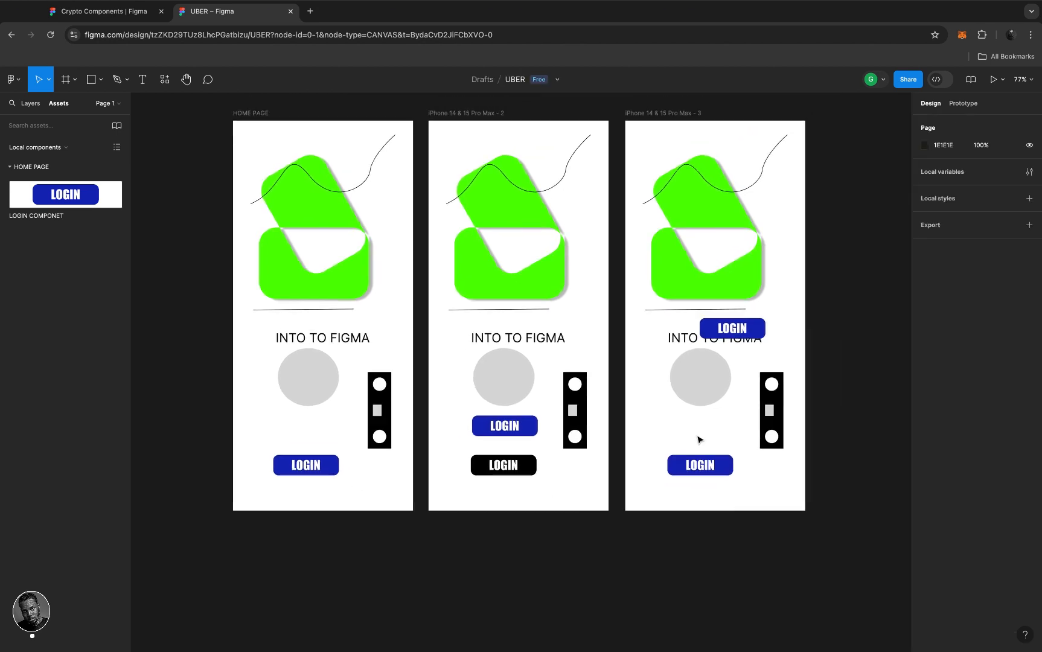
- Select the LOGIN component in HOME PAGE and nudge it slightly higher
click(31, 105)
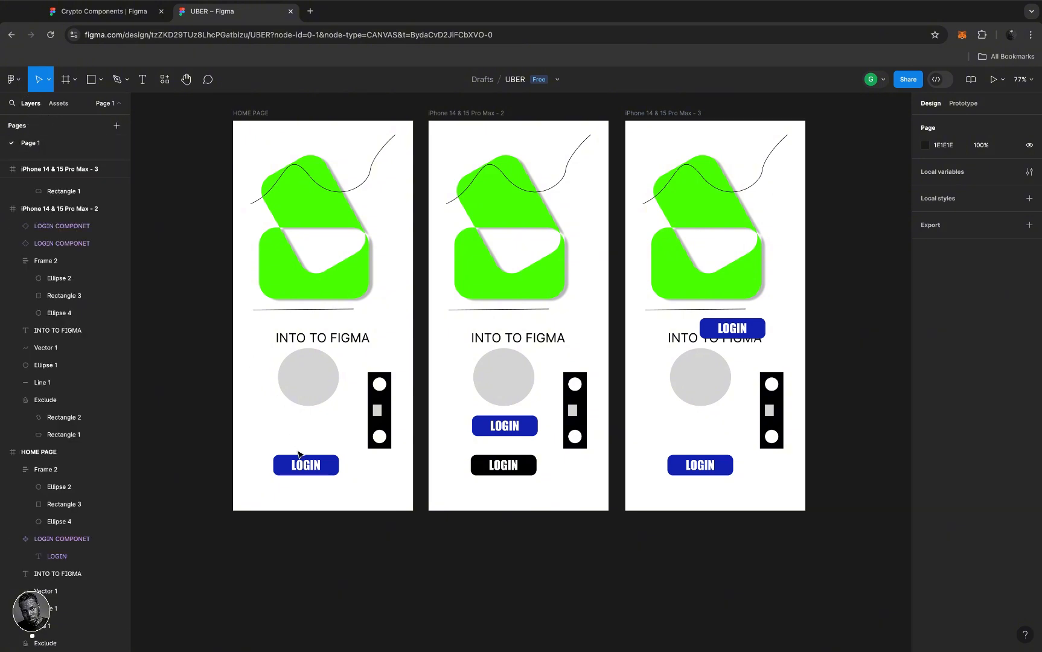
click(332, 464)
drag(332, 464, 325, 438)
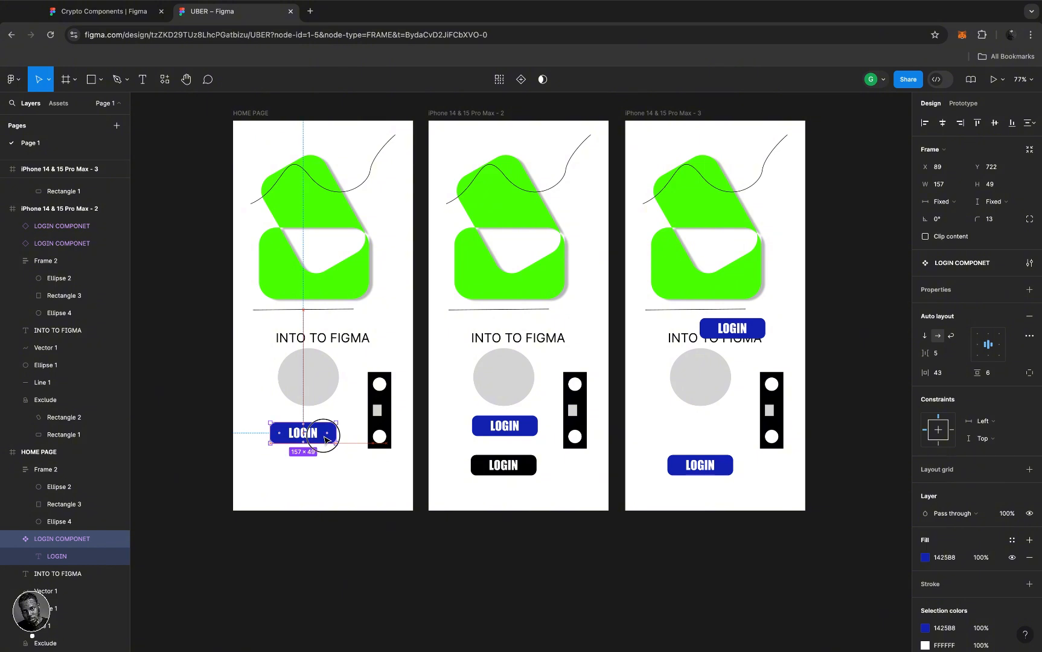
scroll(326, 439, left, 4)
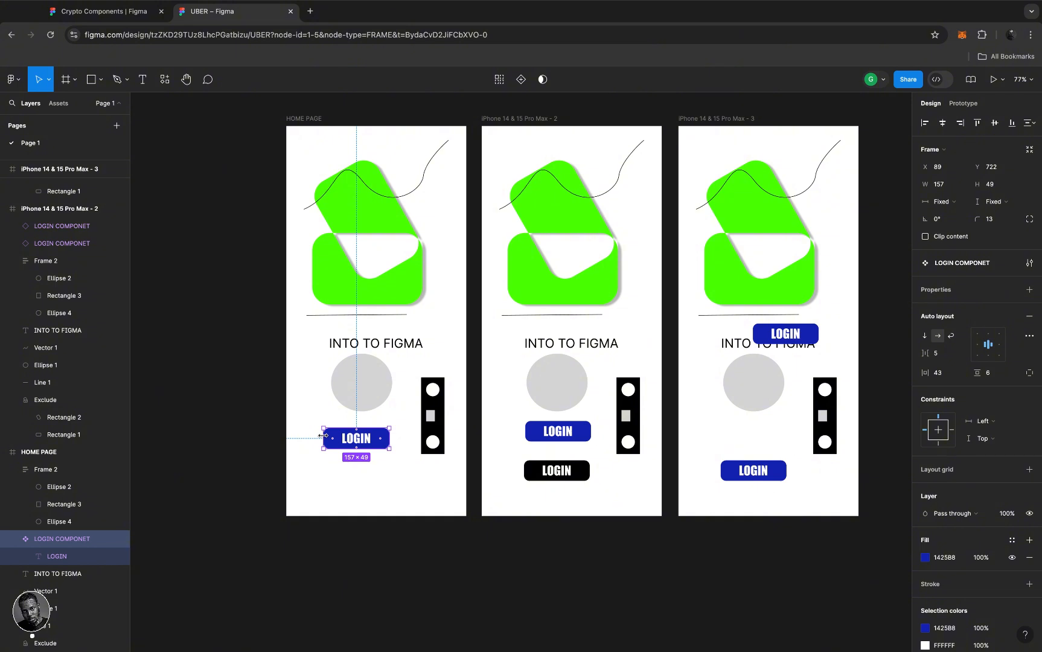
- Drag the main LOGIN COMPONET out of HOME PAGE onto empty canvas below the frames
click(374, 437)
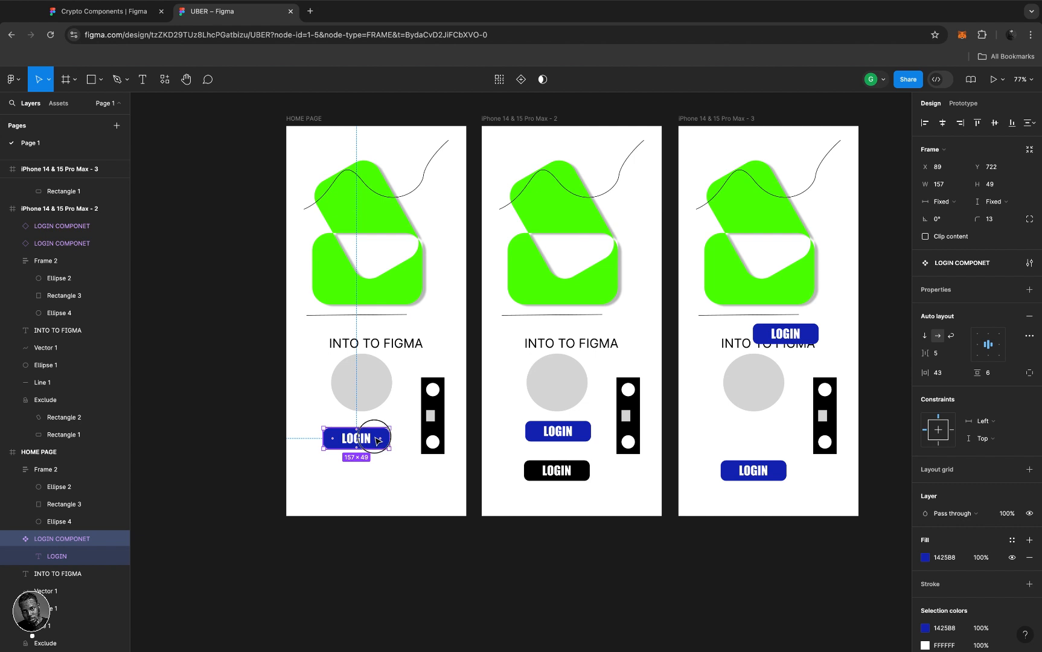
drag(376, 440, 411, 572)
scroll(409, 632, down, 5)
scroll(409, 632, left, 1)
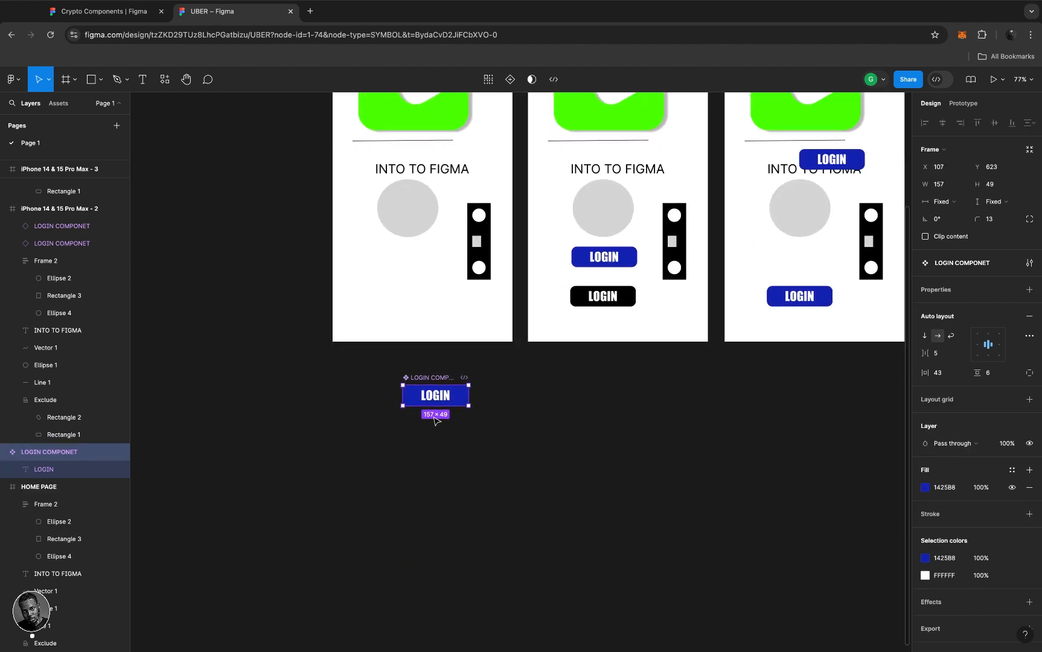
scroll(434, 397, up, 4)
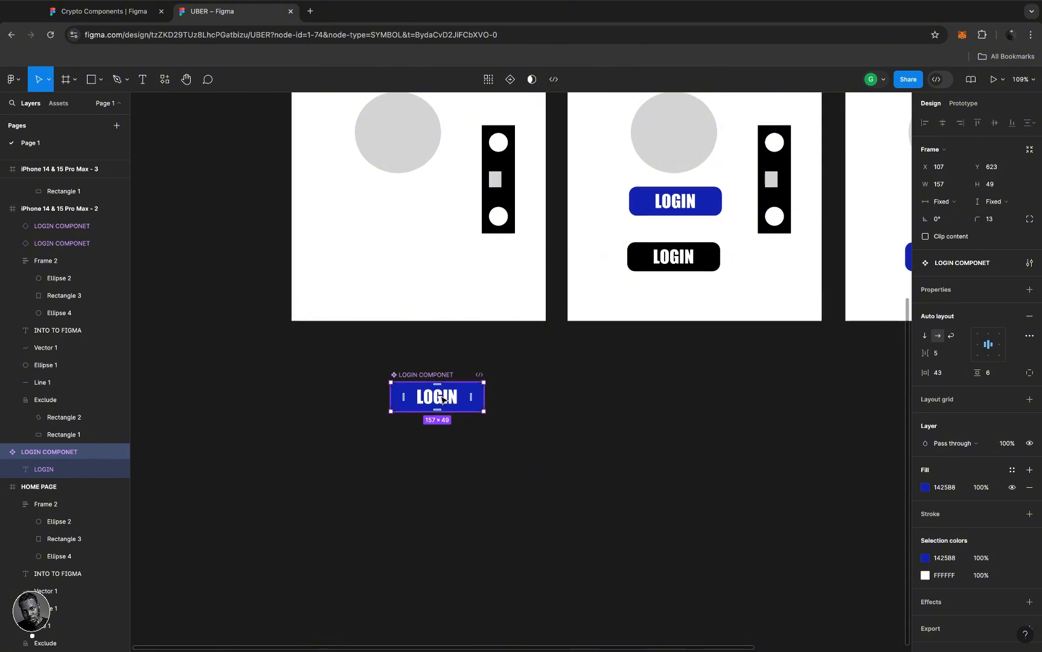
- Add a Variant2 copy of the LOGIN component beneath the Default variant
click(508, 79)
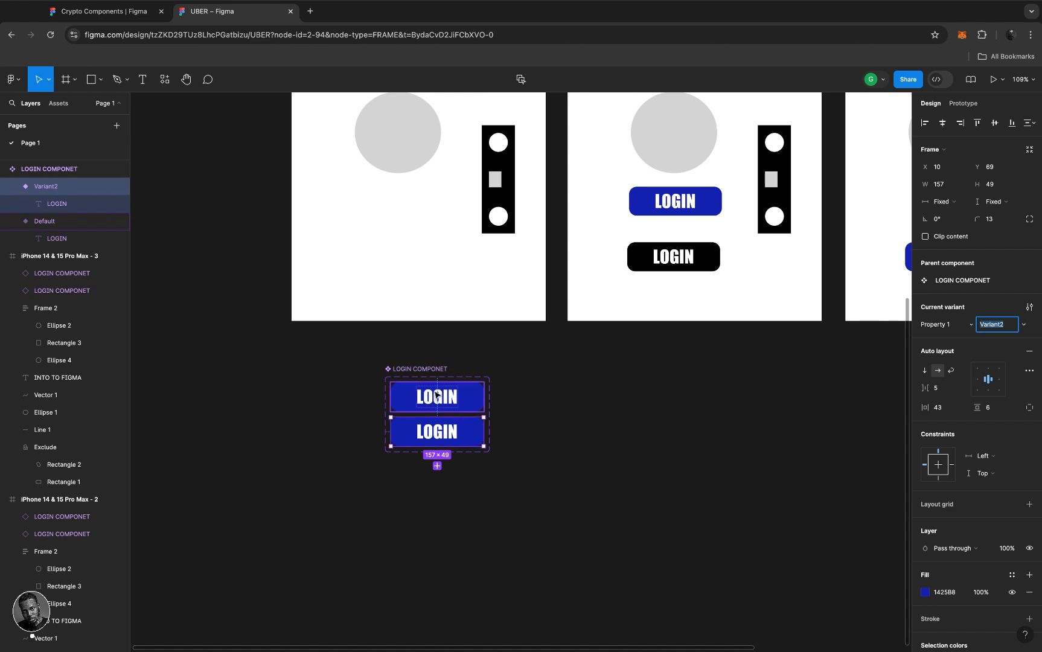
click(950, 329)
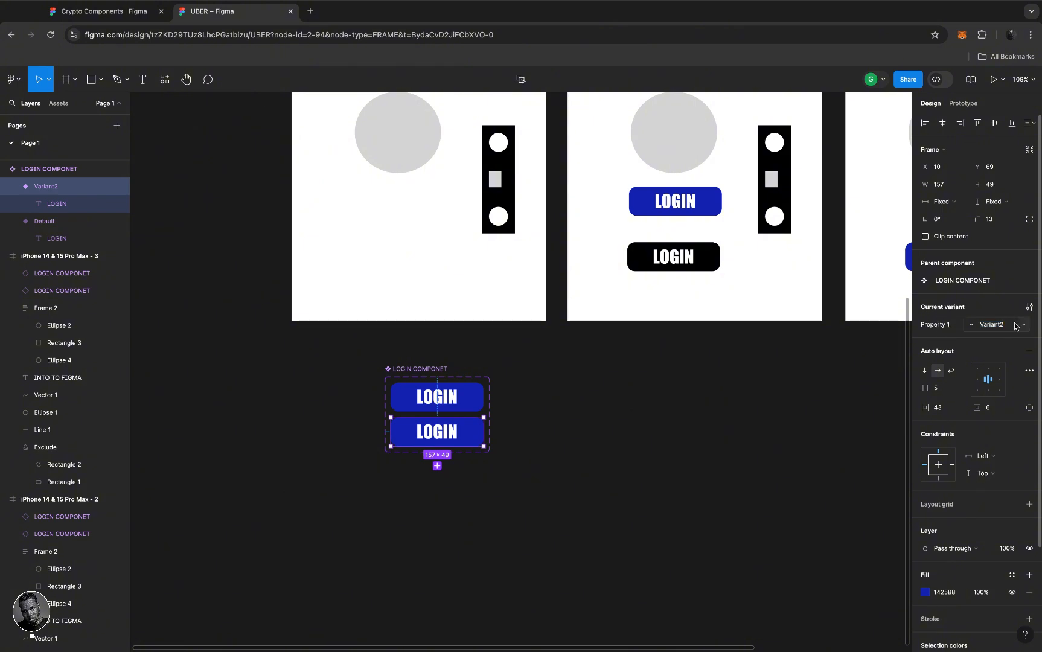
- Set the Property 1 values to ORIGINAL for the upper variant and DUPLICATE for the lower
click(471, 404)
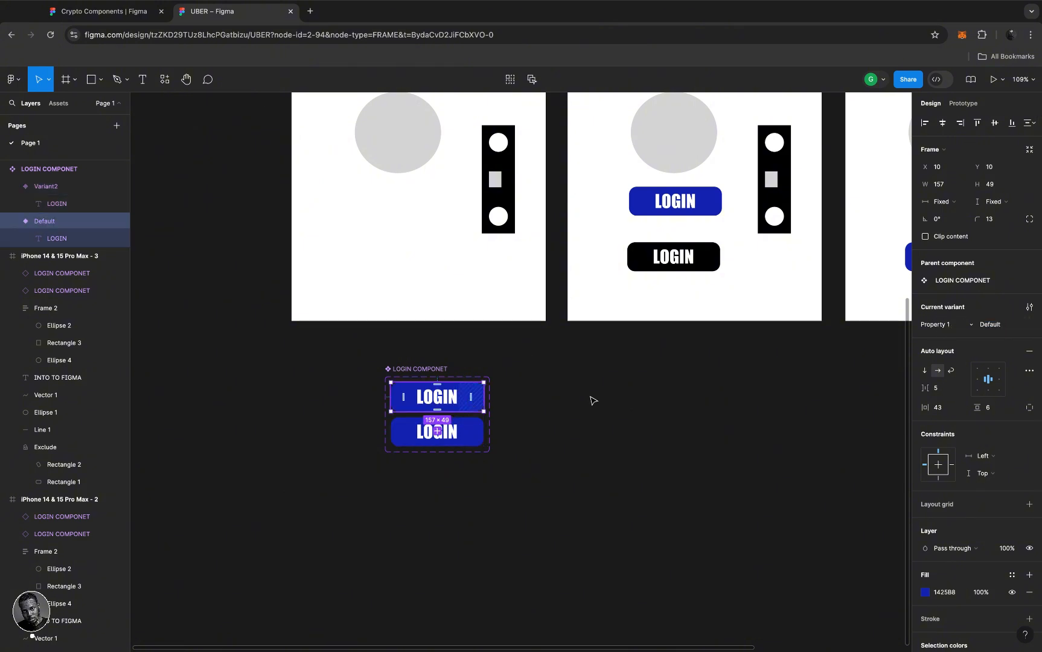
click(997, 325)
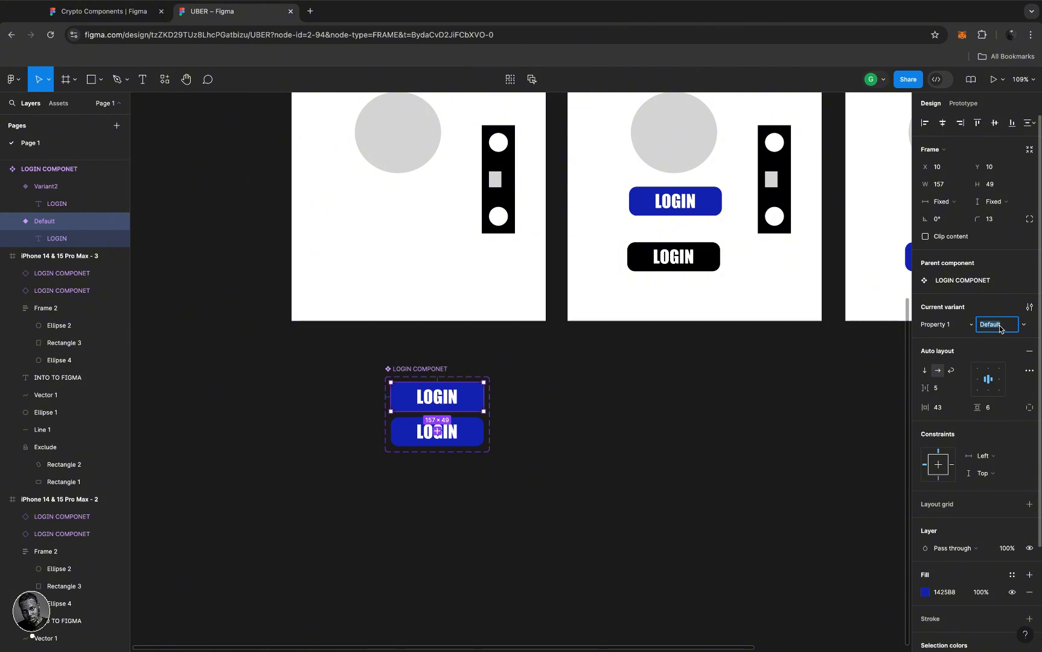
text(ORIGINAL)
key(Return)
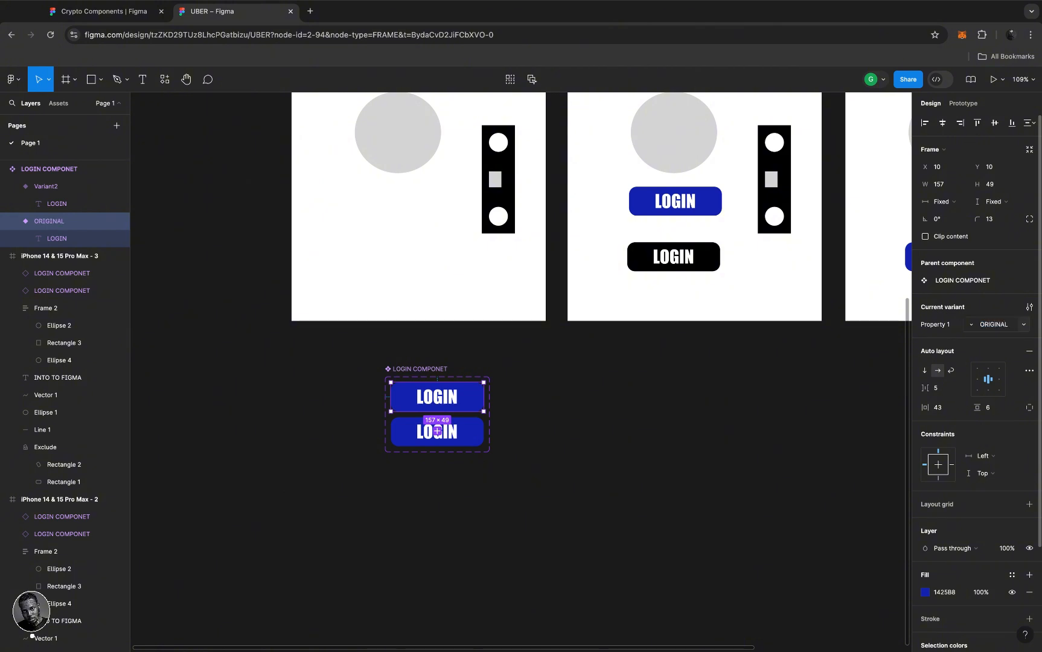
click(473, 430)
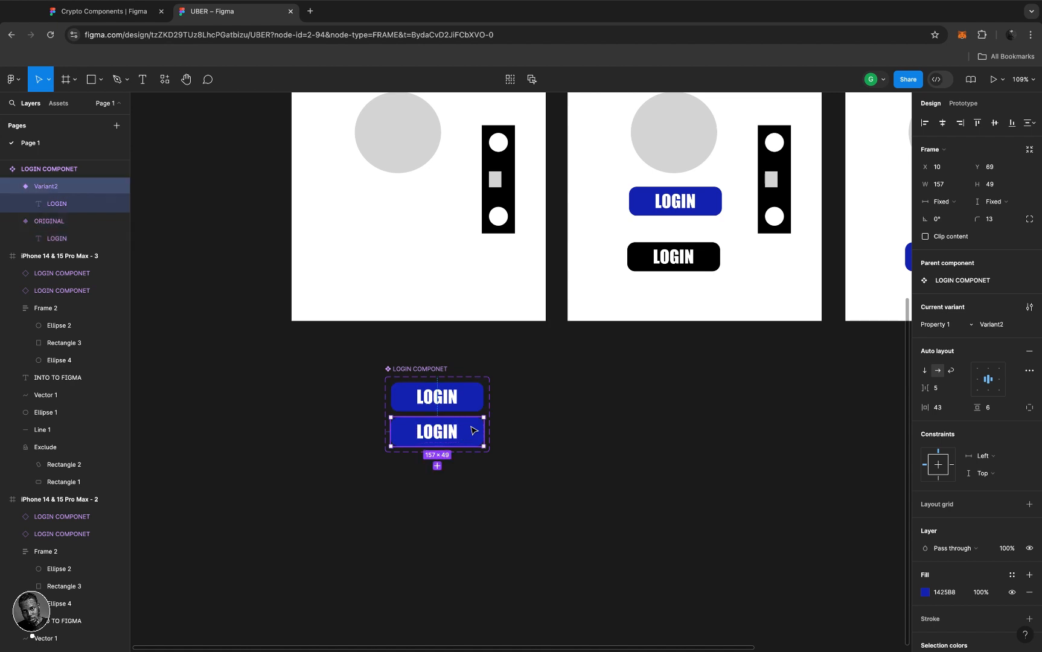
click(1004, 327)
text(D)
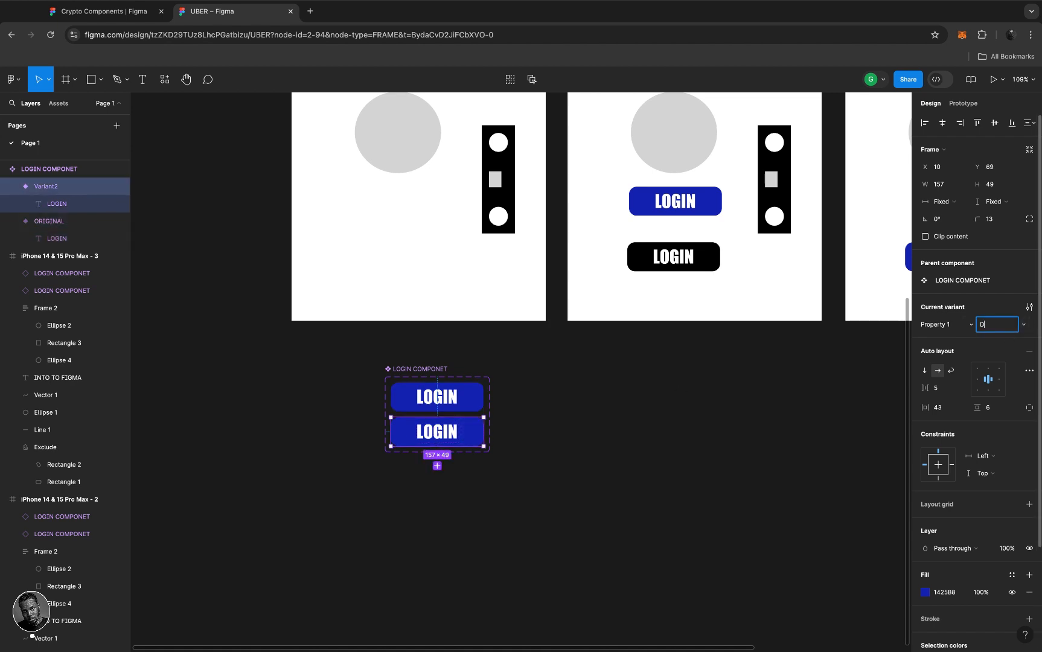
text(UPLICATE)
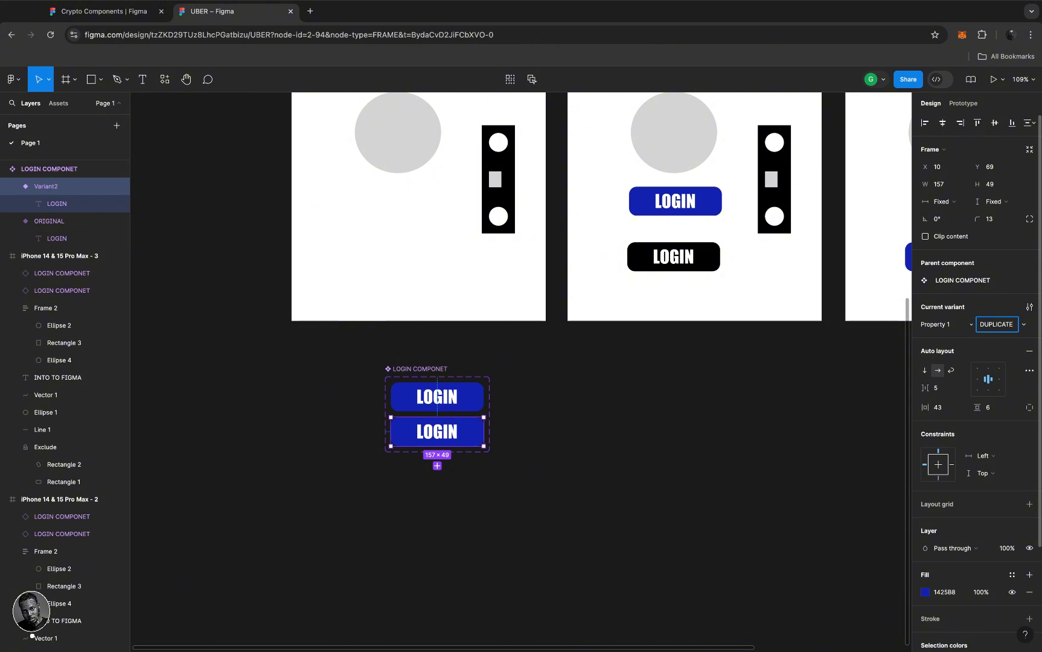
key(Return)
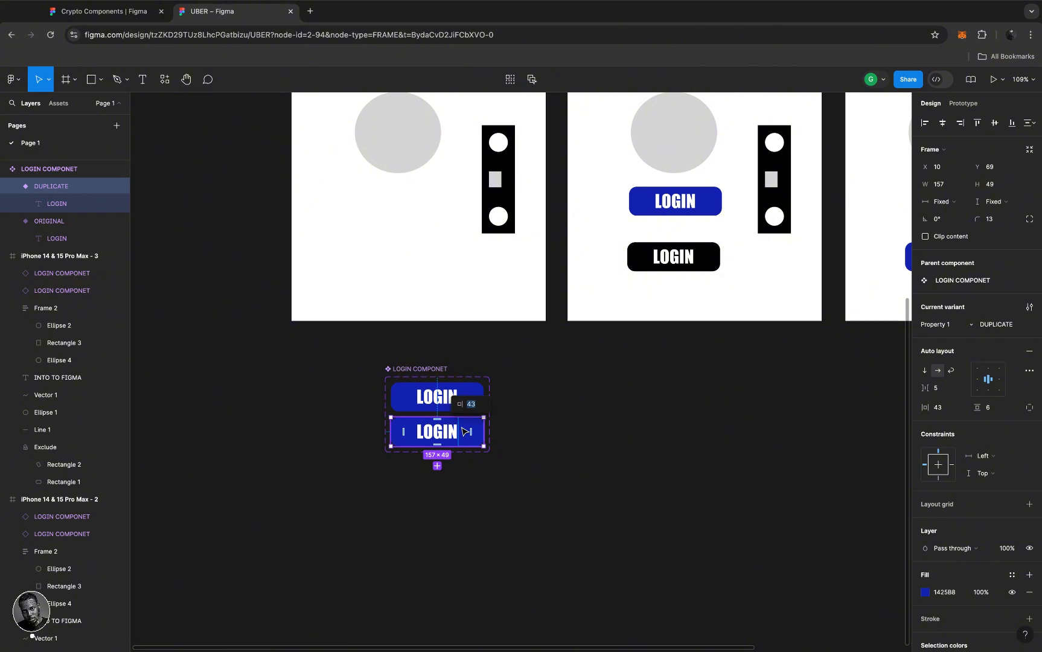
- Give the DUPLICATE LOGIN variant an olive-green A2B00A fill, keeping ORIGINAL blue 1425B8
scroll(966, 544, down, 2)
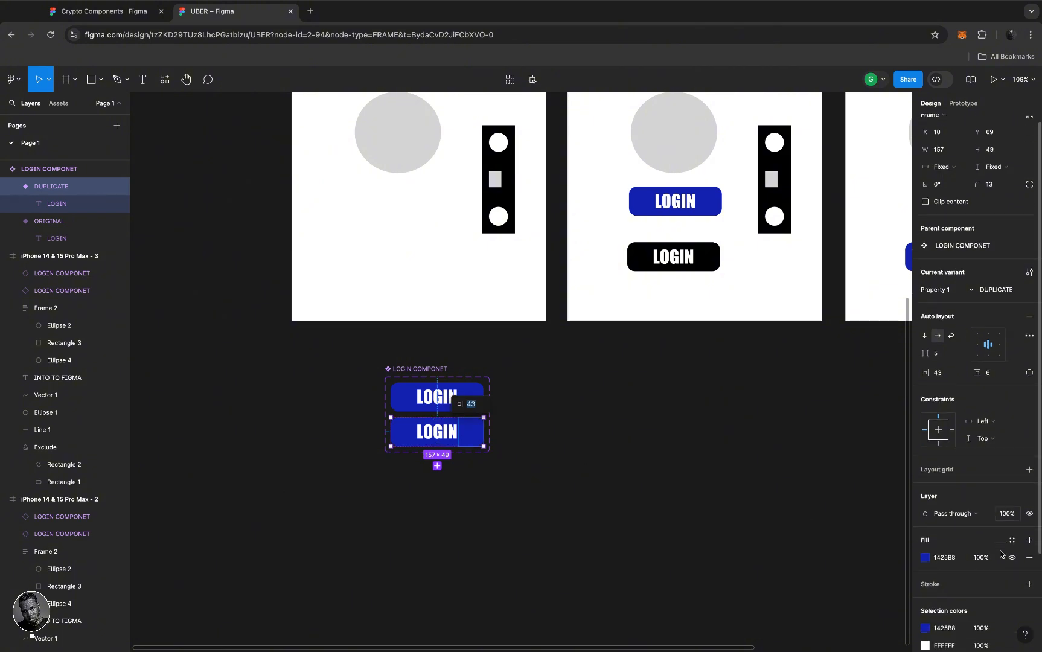
click(482, 501)
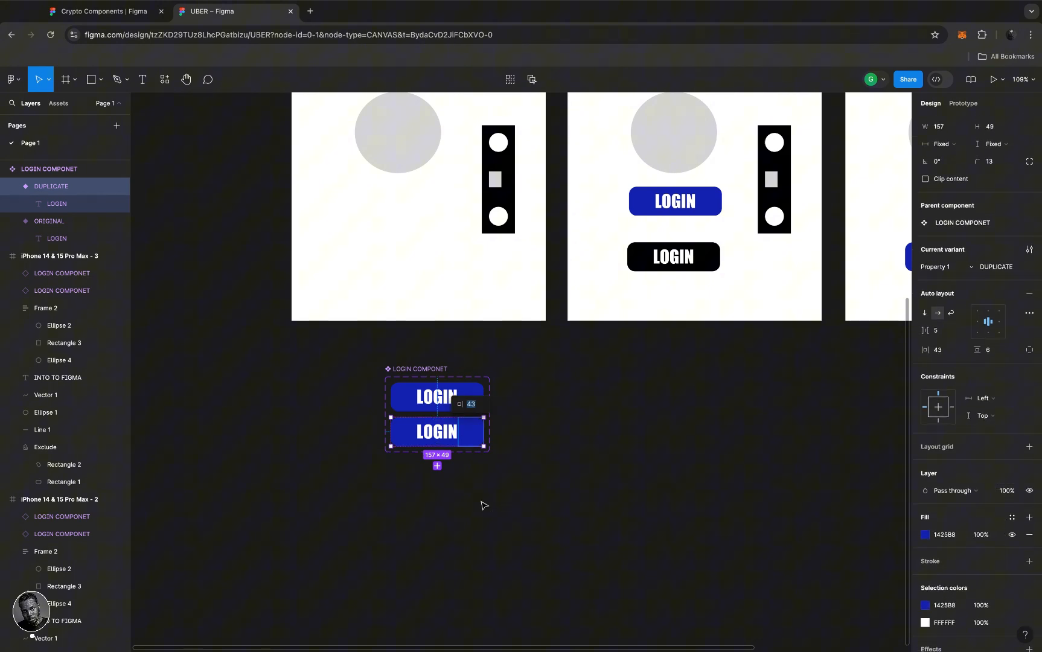
click(471, 436)
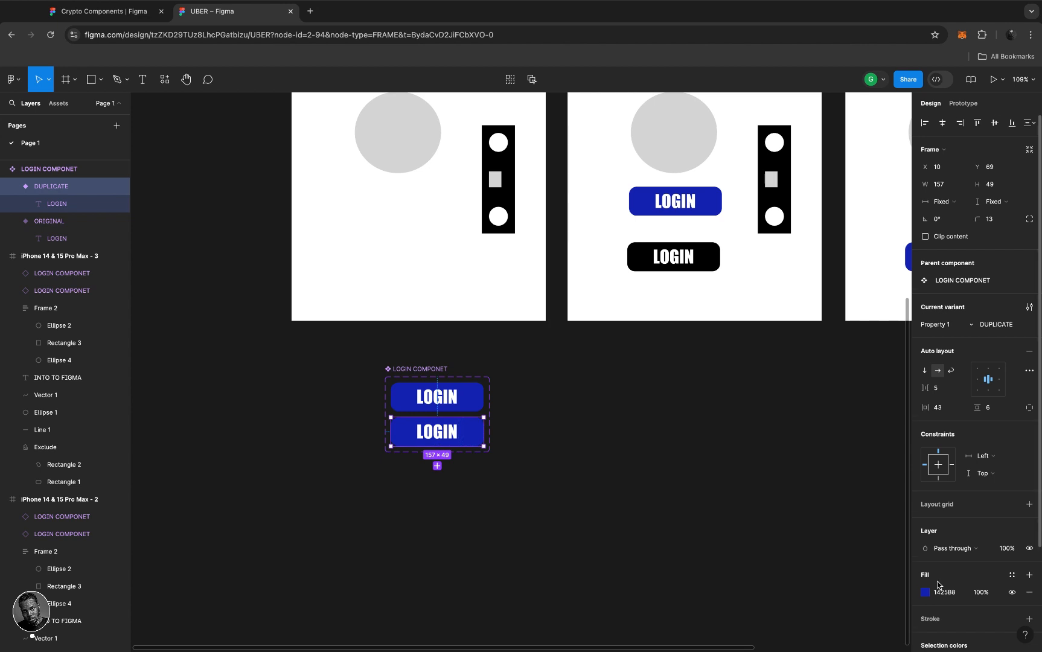
scroll(939, 584, down, 1)
click(925, 569)
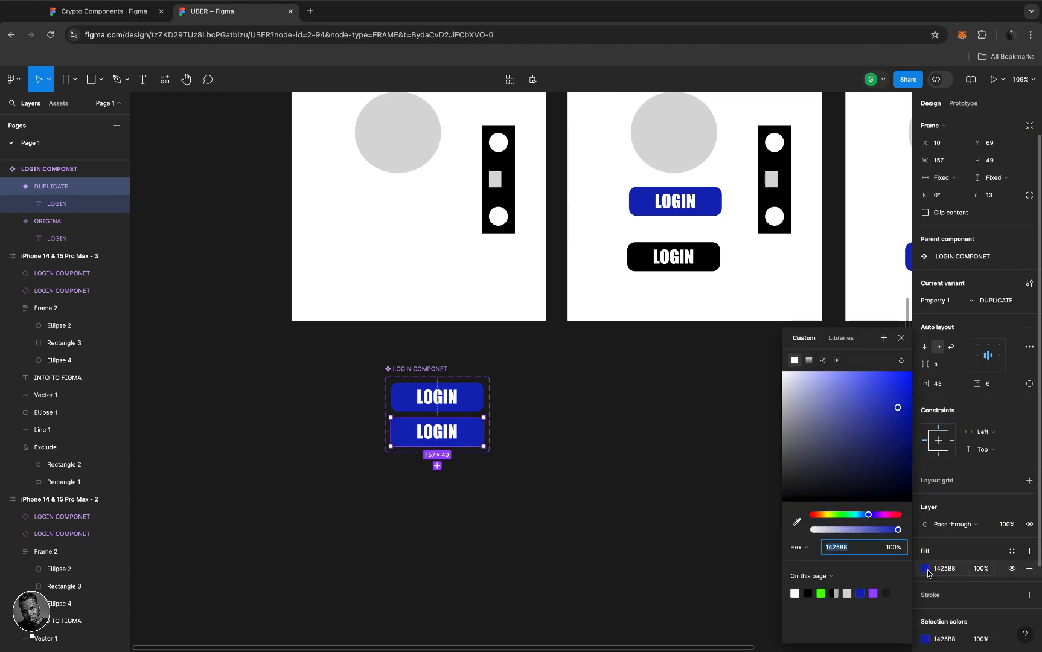
click(828, 516)
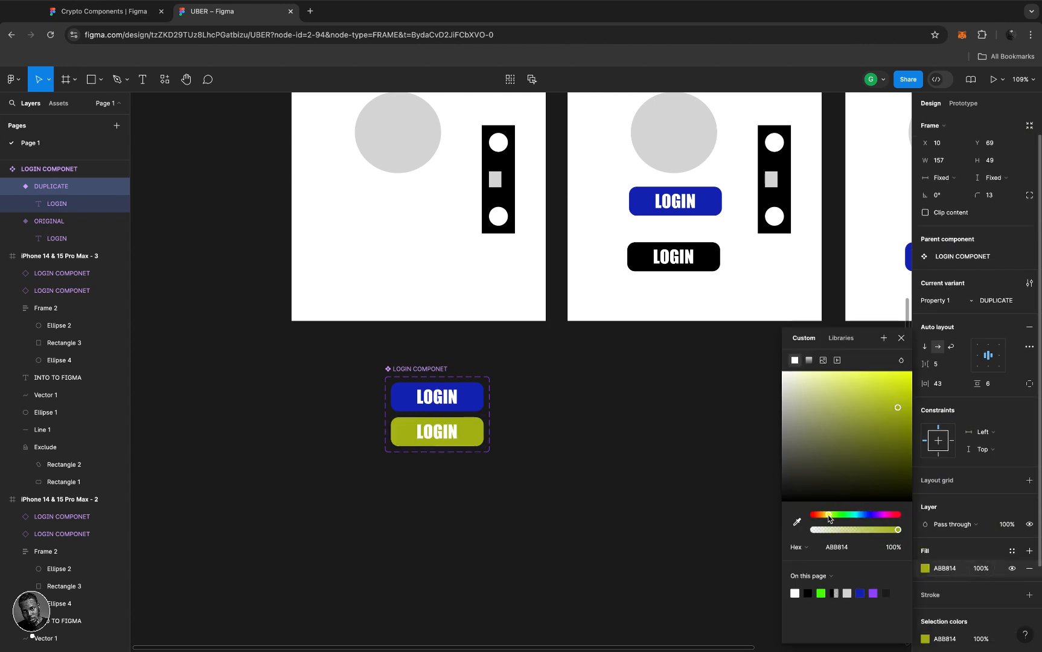
mouse_move(904, 413)
mouse_down()
mouse_move(912, 426)
mouse_move(905, 414)
mouse_up()
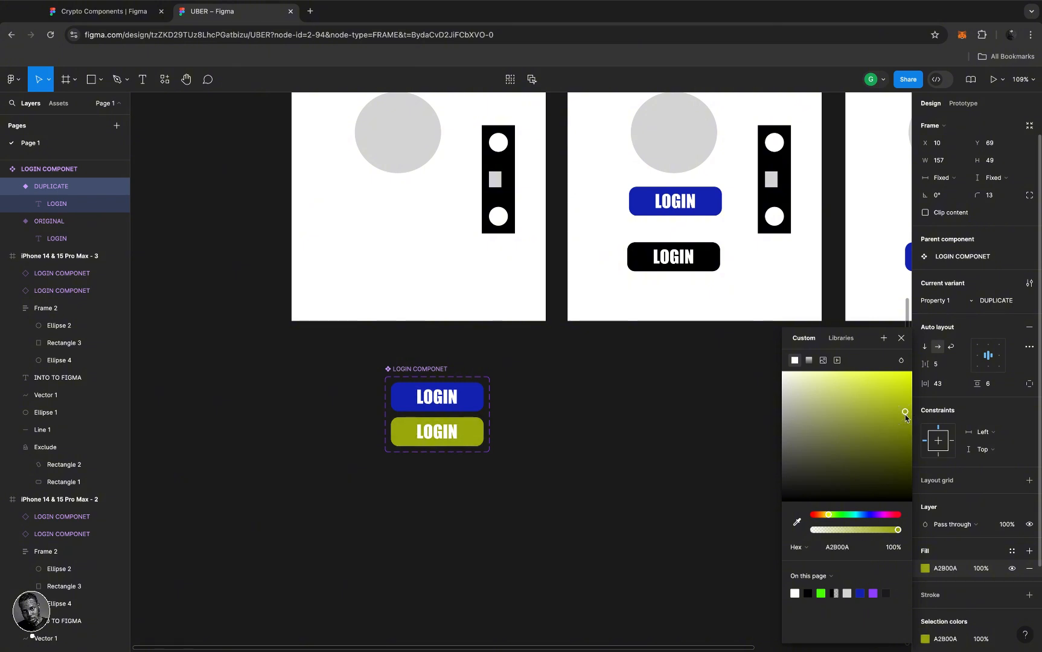
click(560, 421)
click(473, 432)
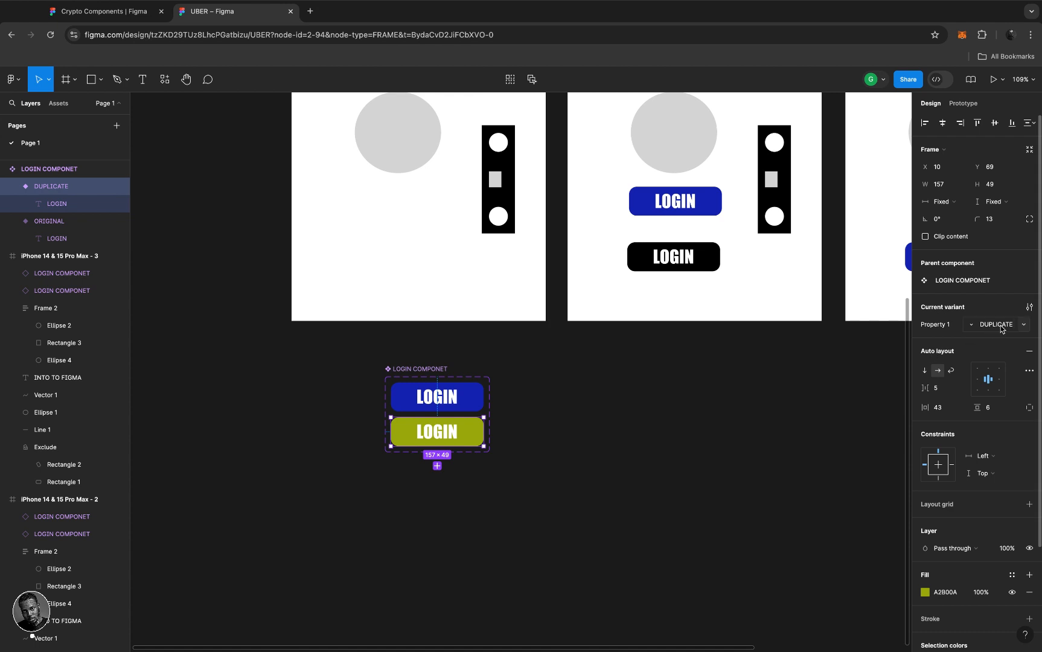
click(473, 397)
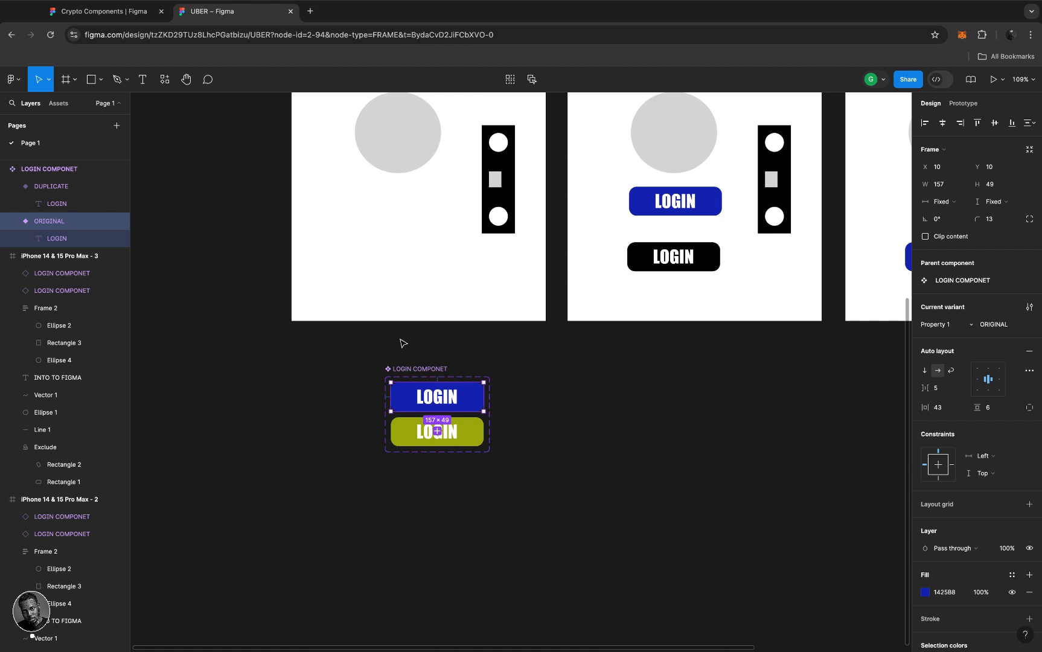
- Inspect the LOGIN COMPONET set and its DUPLICATE and ORIGINAL variants
click(32, 164)
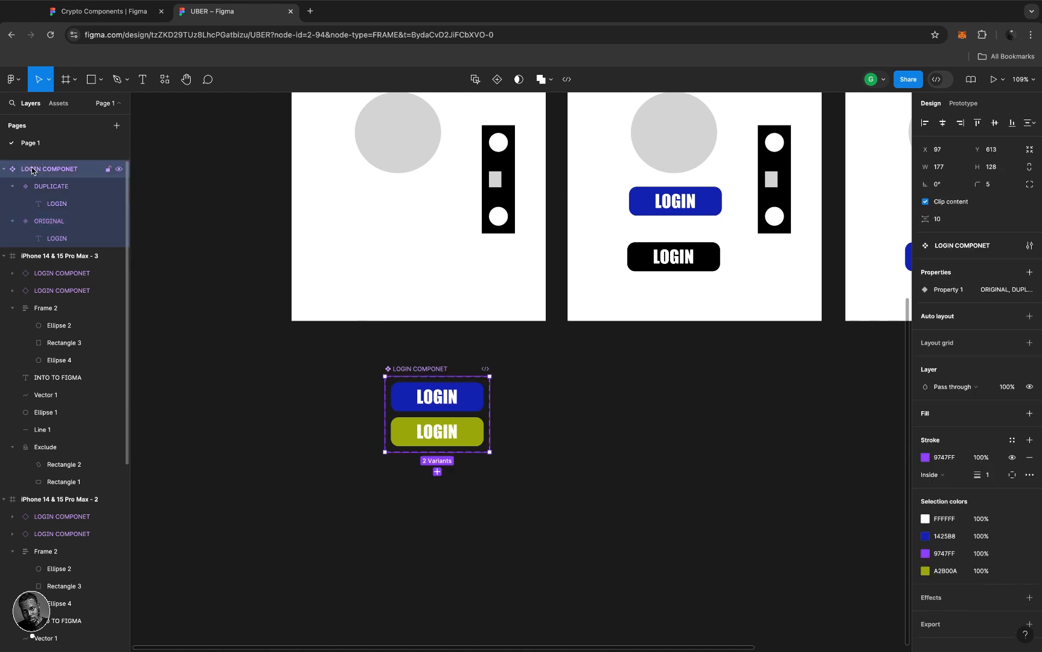
click(464, 427)
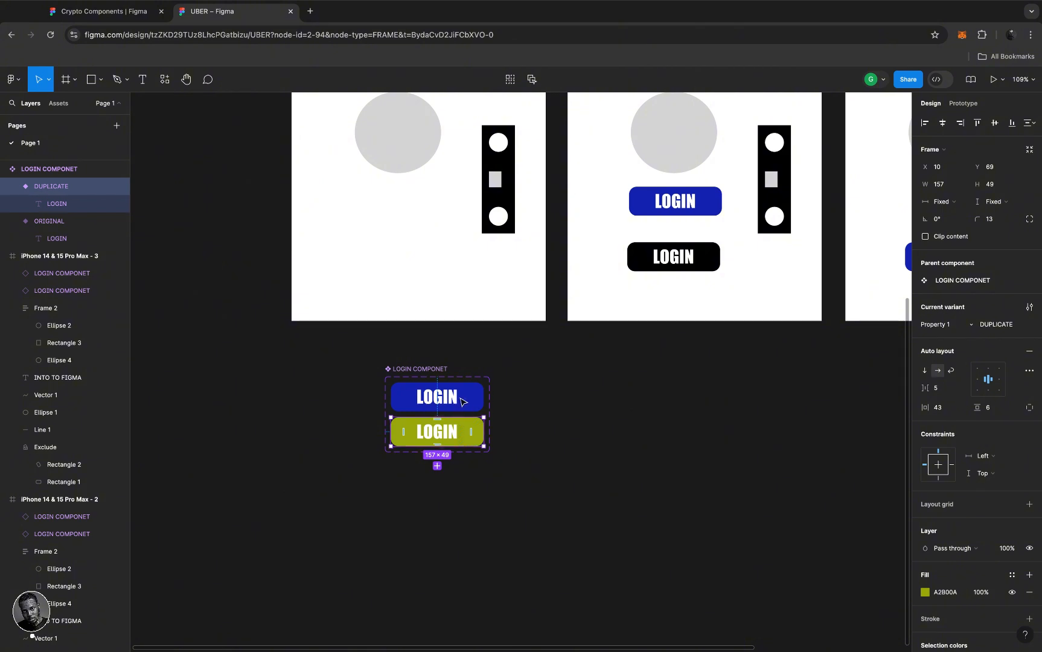
click(461, 398)
scroll(463, 398, right, 3)
scroll(462, 399, up, 2)
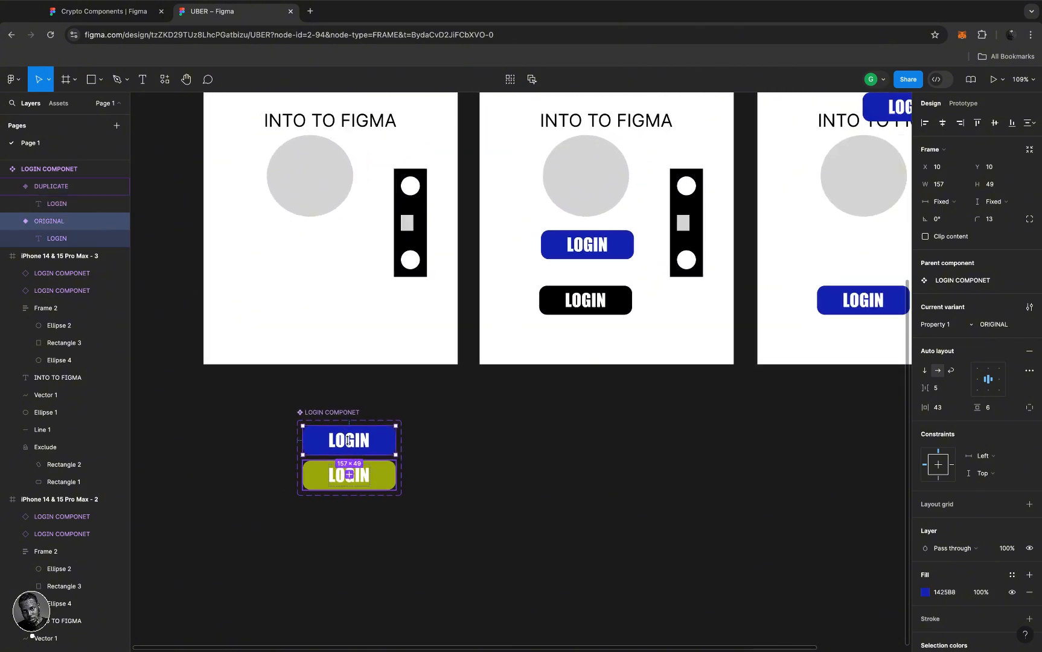
- Shift the LOGIN COMPONET set slightly down and right, then select the HOME PAGE frame
click(333, 415)
drag(334, 415, 339, 436)
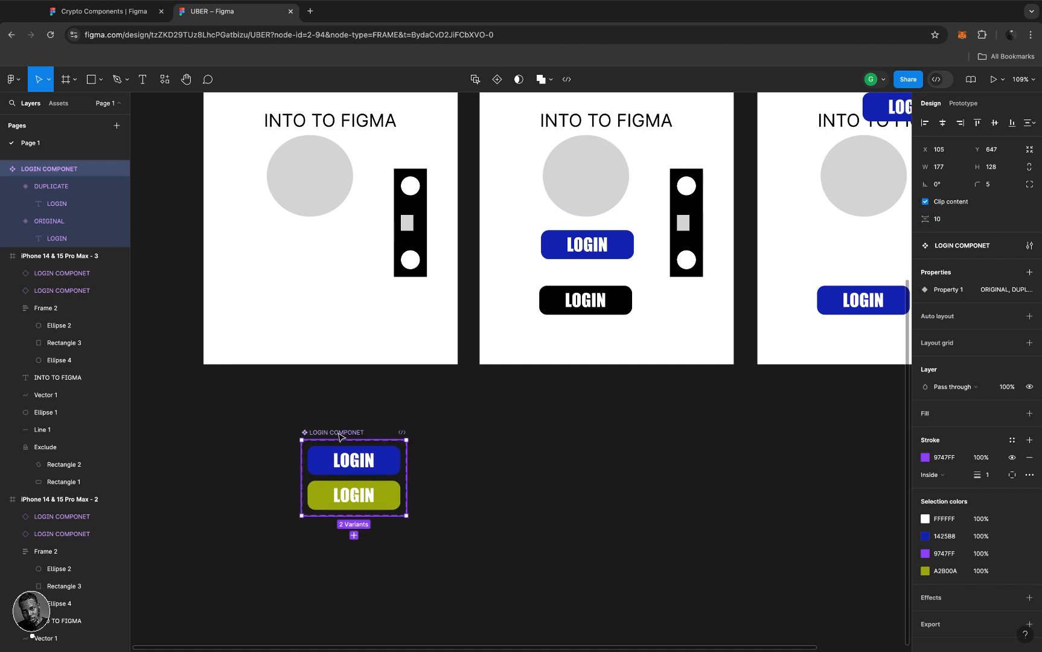
scroll(469, 371, down, 3)
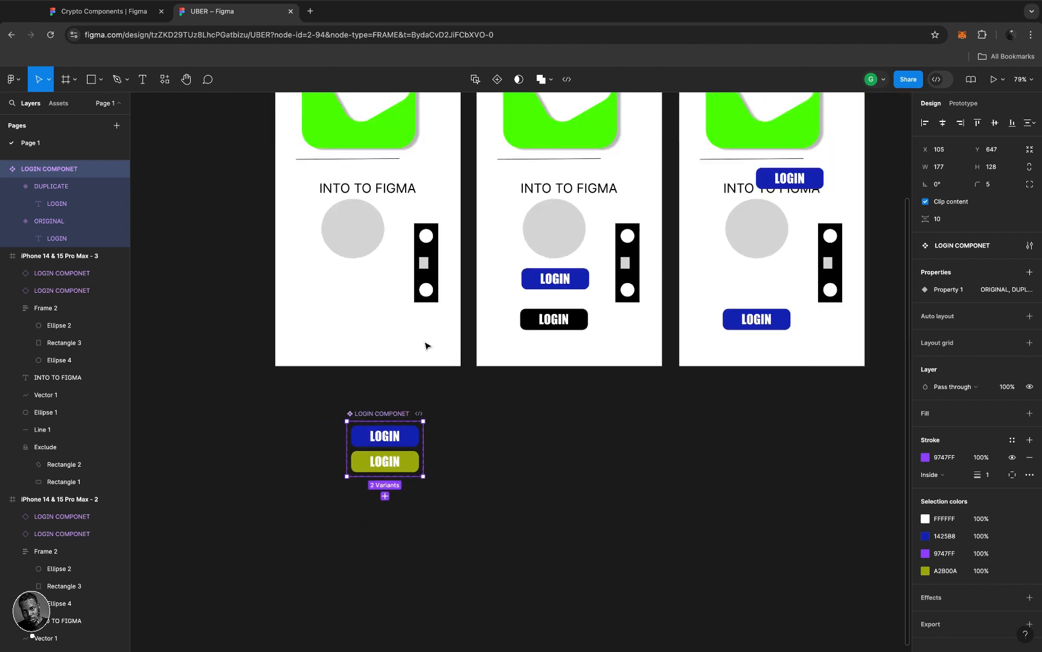
scroll(385, 327, down, 5)
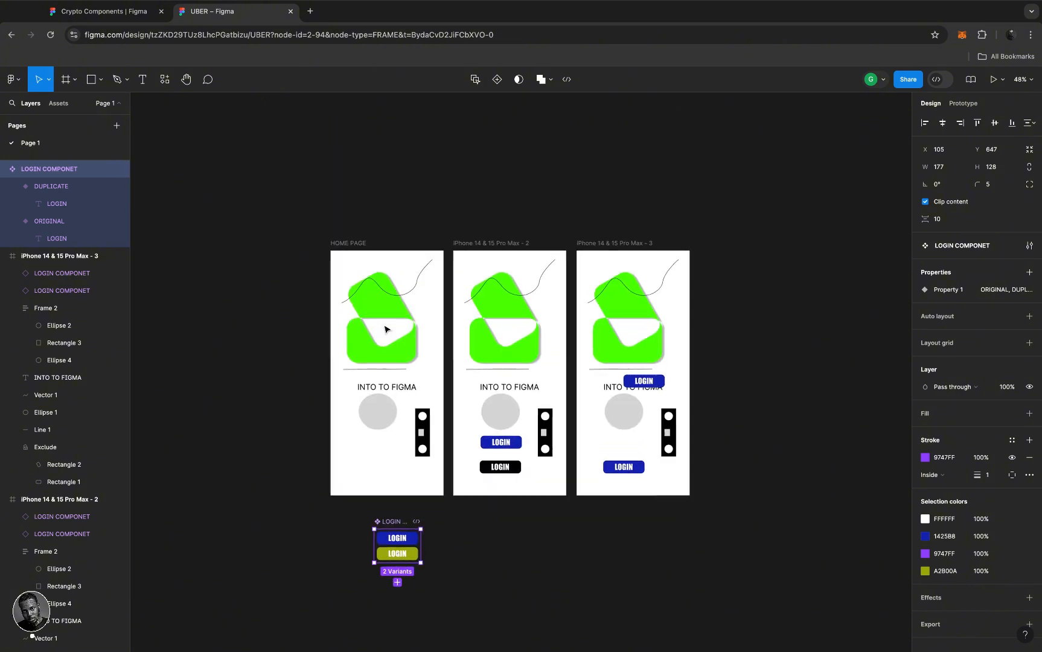
scroll(385, 328, up, 5)
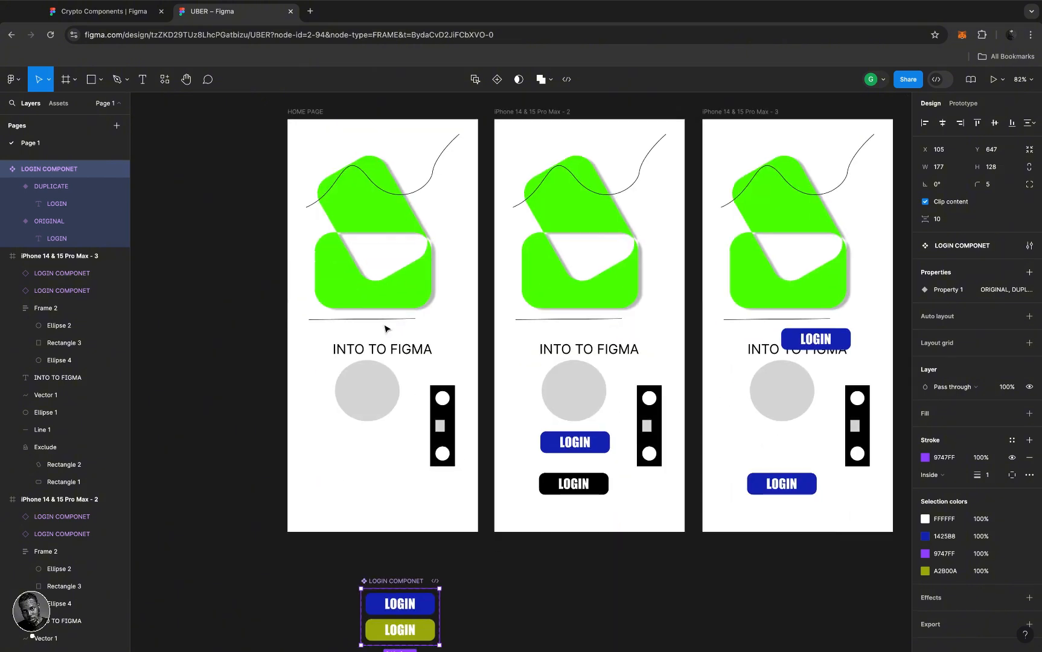
click(299, 114)
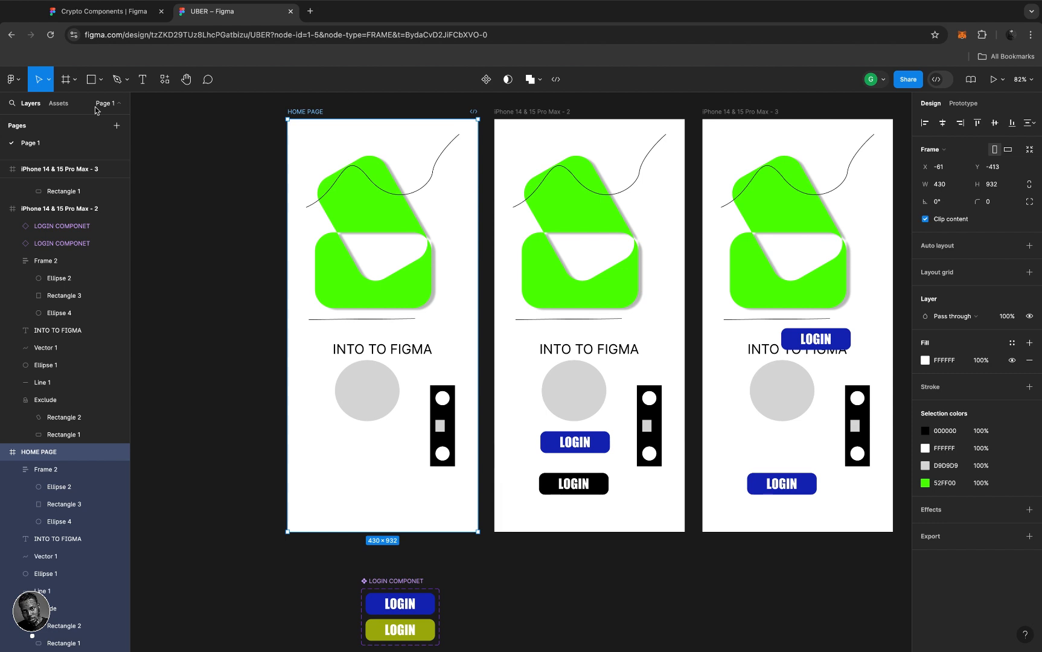
- Drop a LOGIN COMPONET instance (ORIGINAL, blue) into HOME PAGE just below the grey circle
click(64, 106)
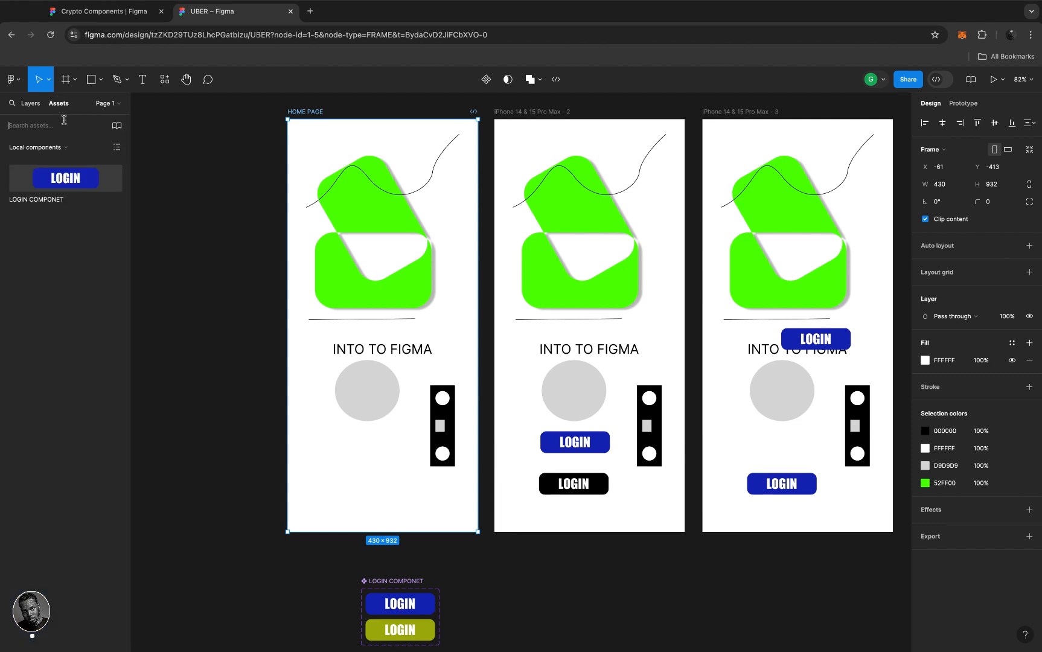
click(66, 147)
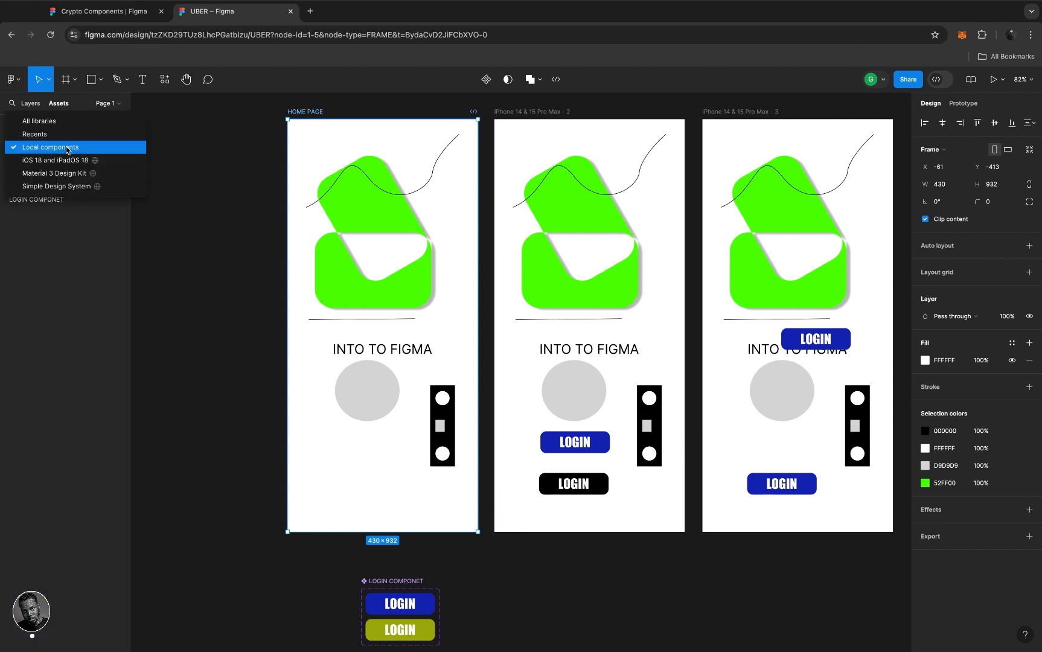
click(66, 147)
drag(26, 180, 347, 482)
drag(344, 466, 320, 451)
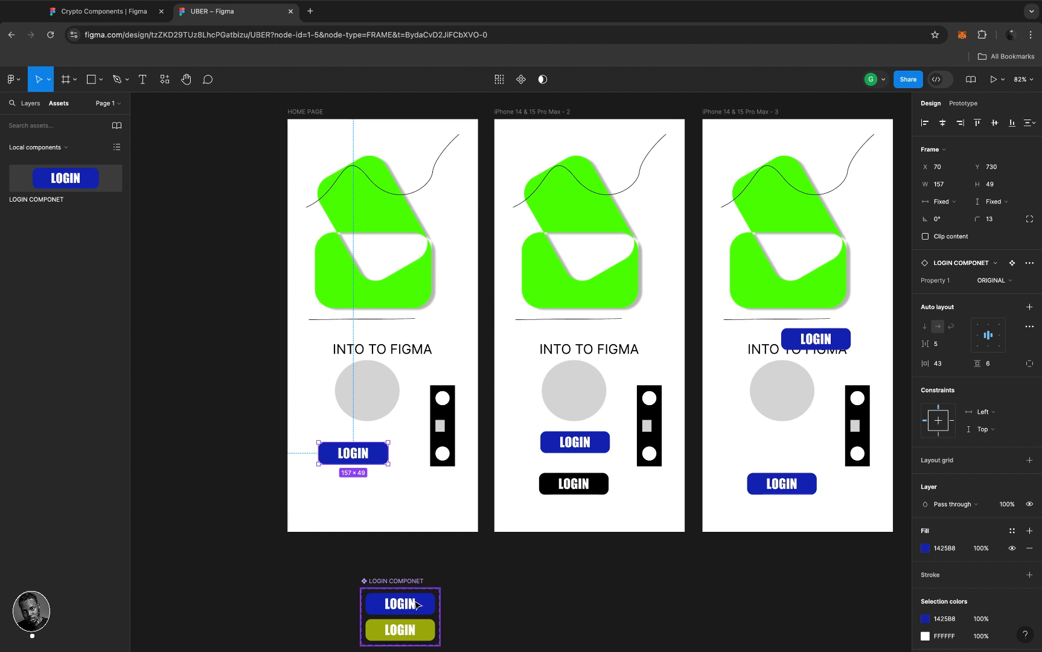
scroll(421, 604, down, 4)
scroll(420, 604, up, 2)
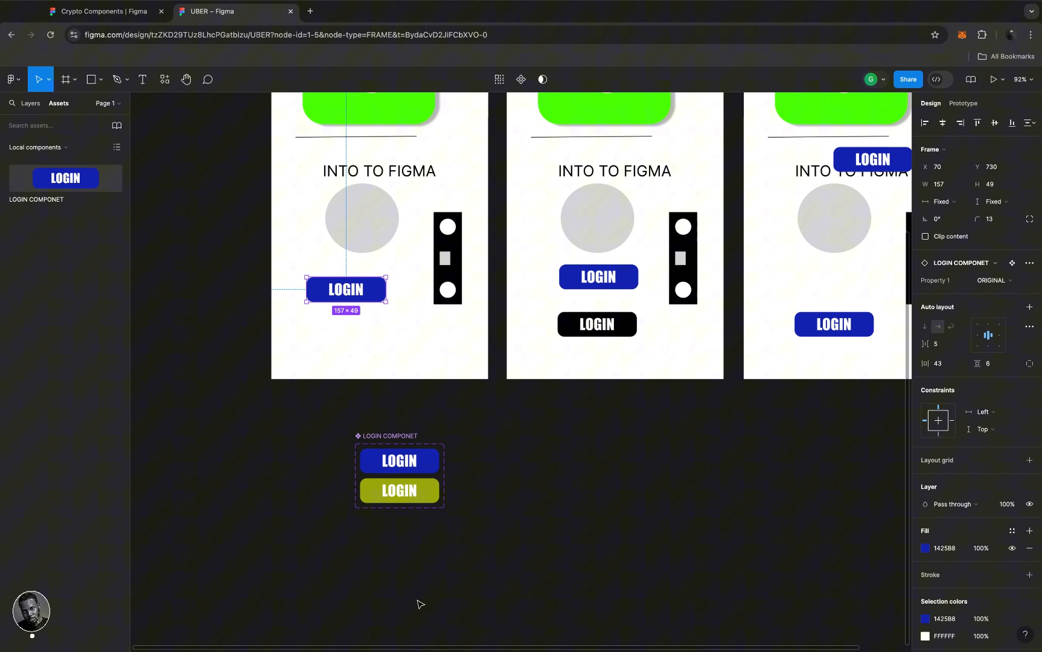
click(422, 498)
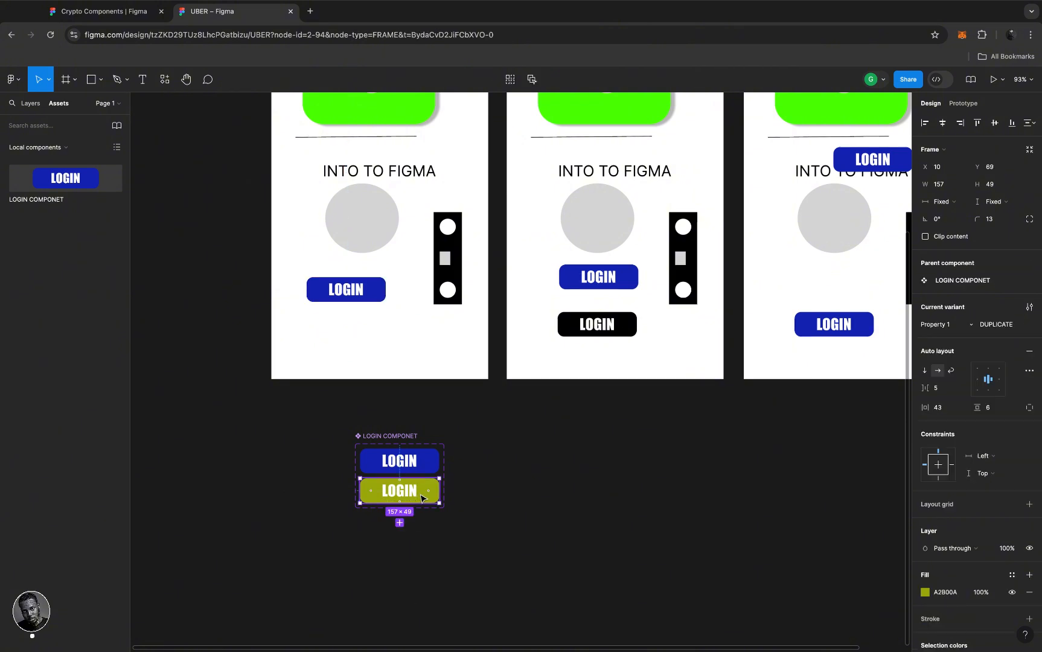
click(376, 291)
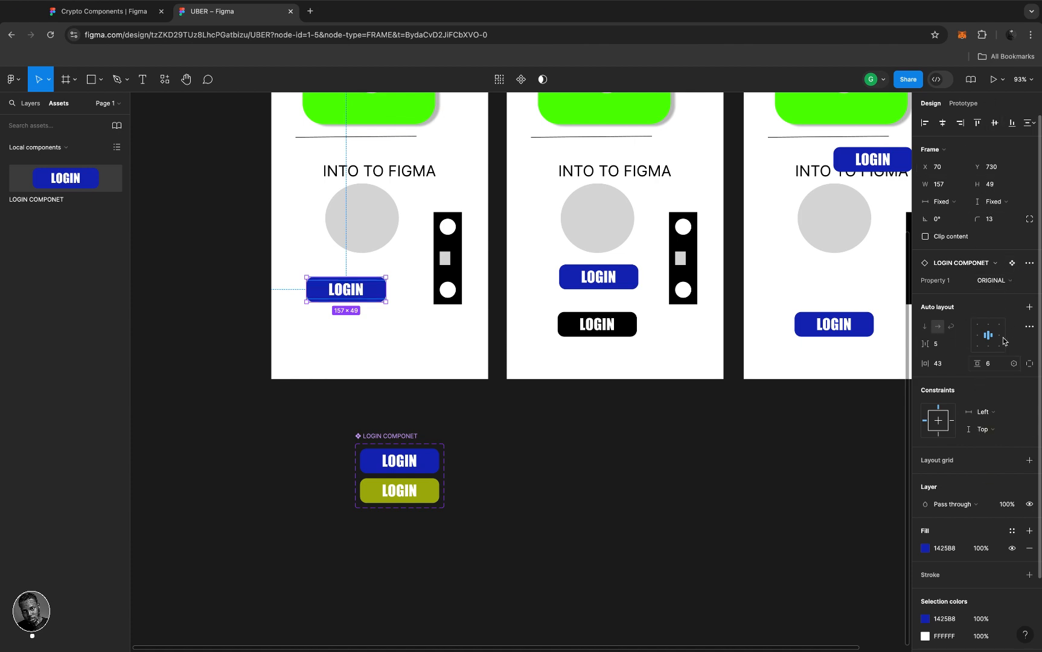
click(1014, 283)
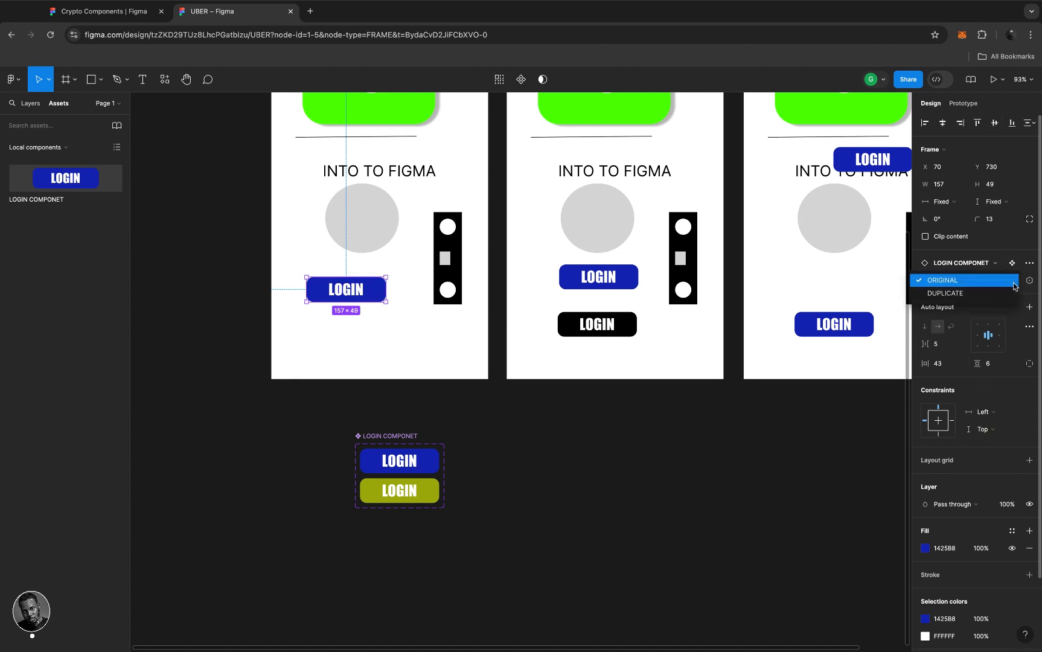
click(977, 293)
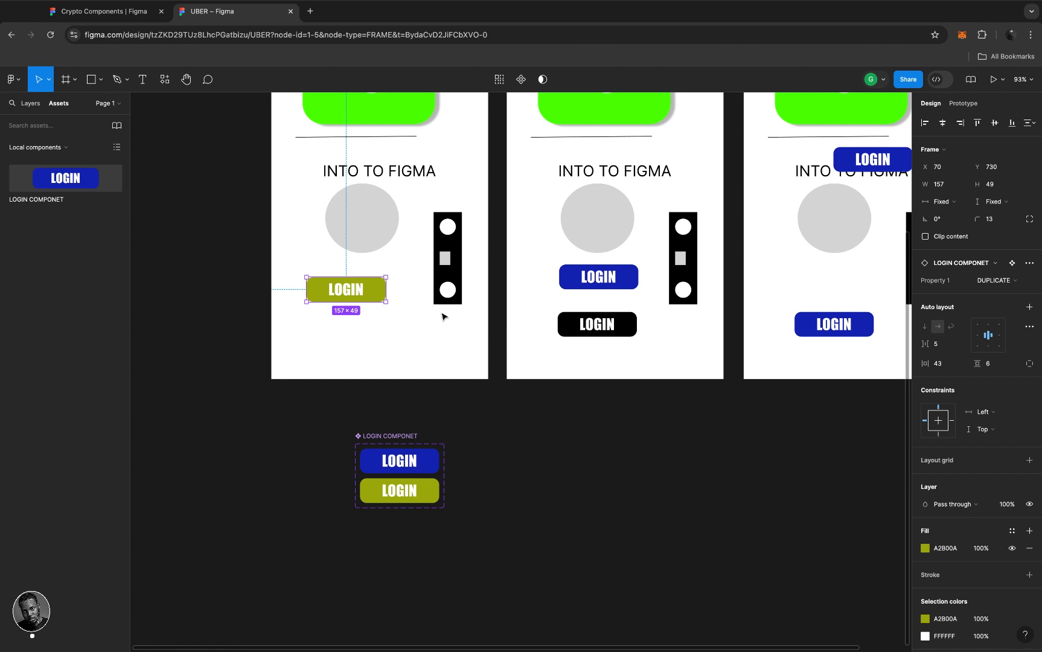
click(1012, 281)
click(964, 267)
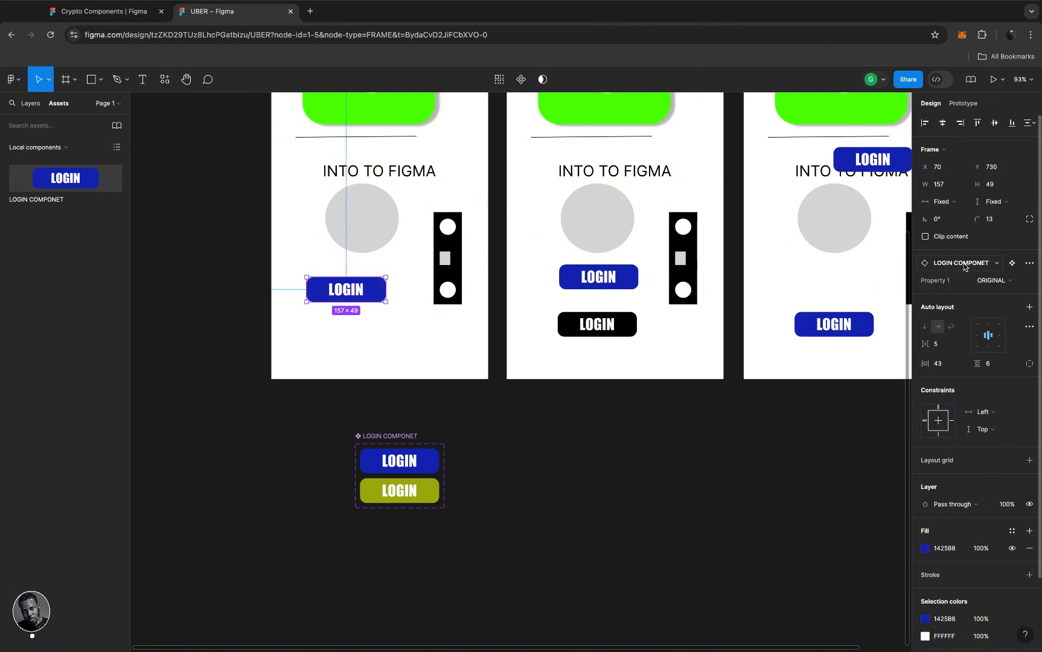
click(402, 436)
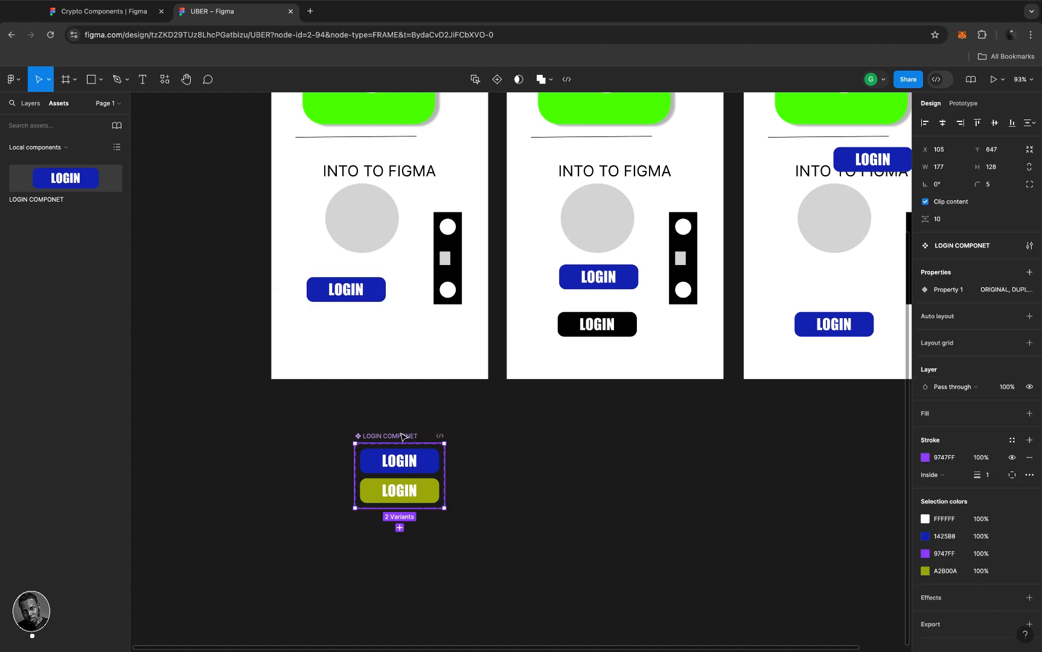
- Add a third variant to the LOGIN COMPONET set and name it THRID LOGIN
click(400, 527)
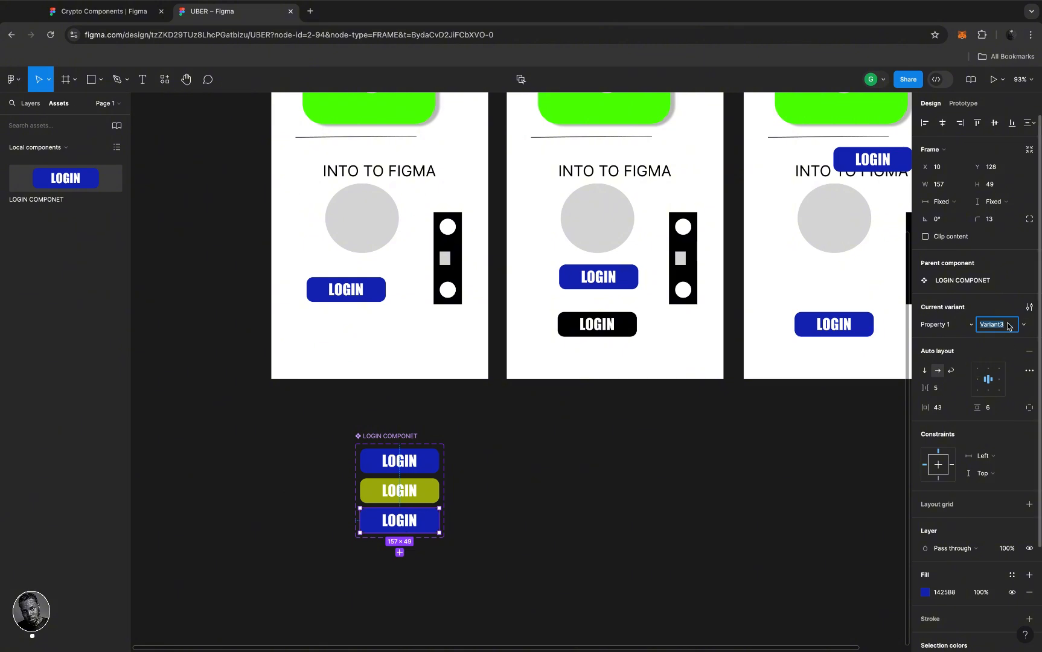
text(THRIED)
key(BackSpace)
key(BackSpace)
text(D LOGIN)
key(Return)
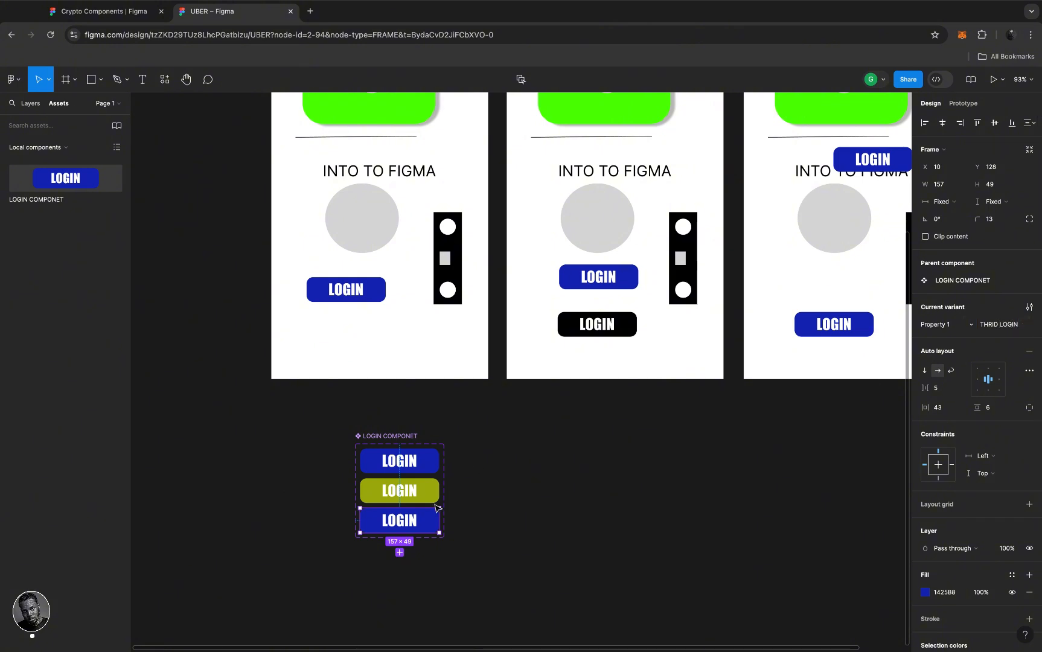
- Fill the THRID LOGIN variant with red B8141E
scroll(929, 598, down, 2)
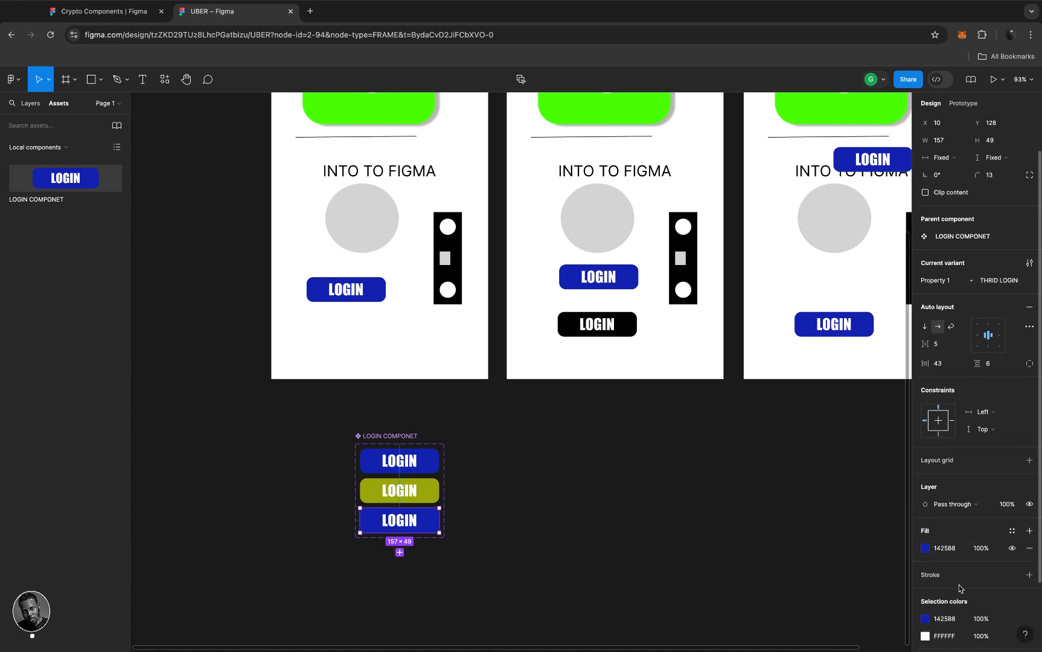
click(925, 549)
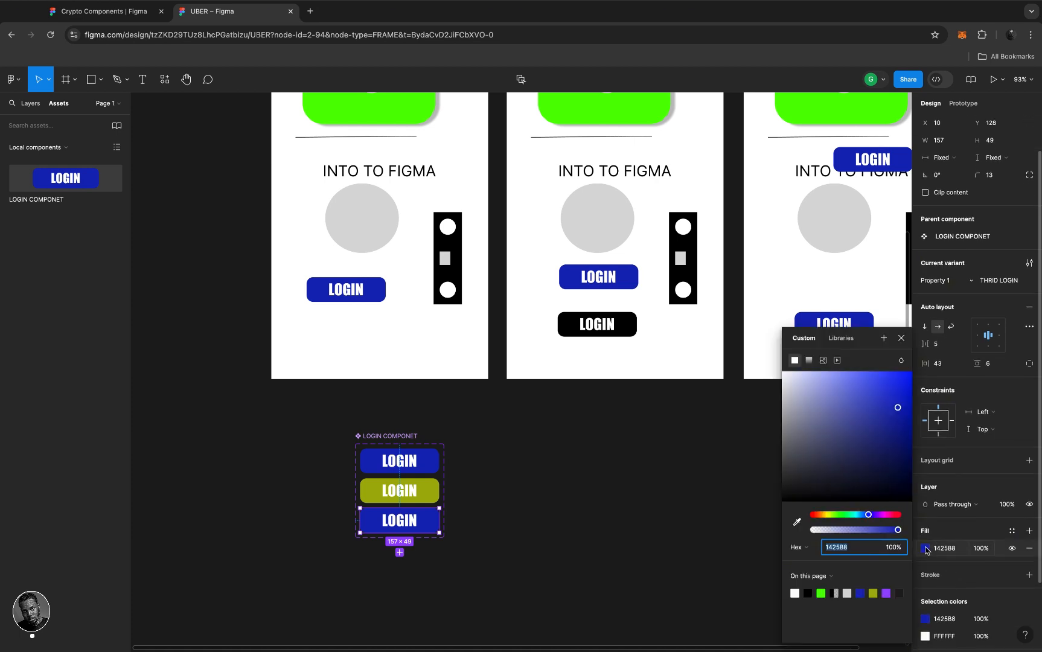
click(897, 515)
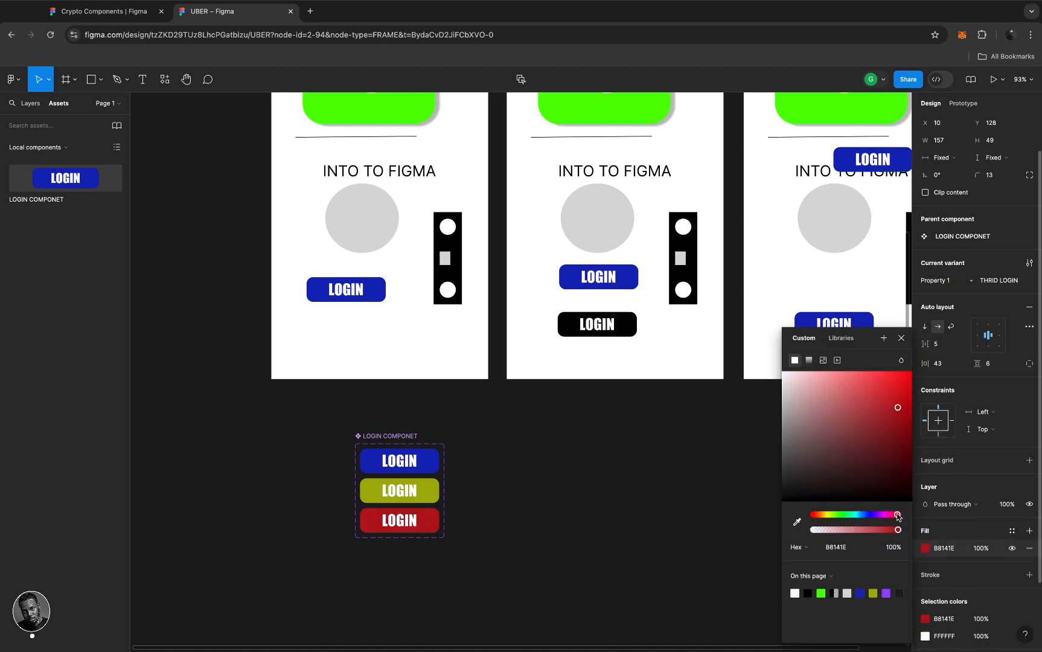
click(650, 399)
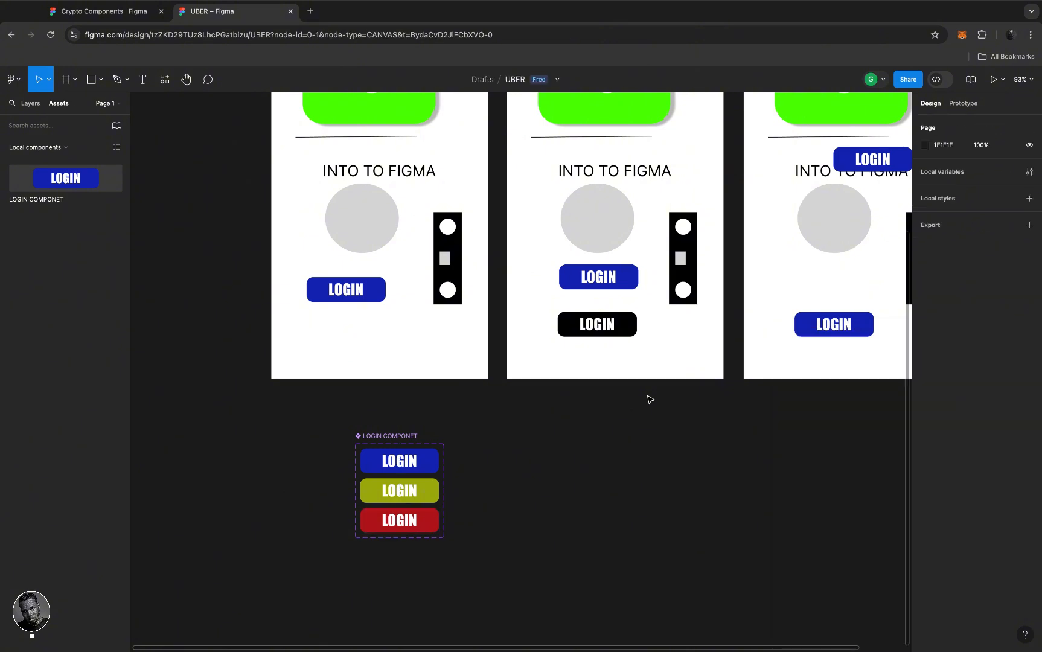
click(414, 519)
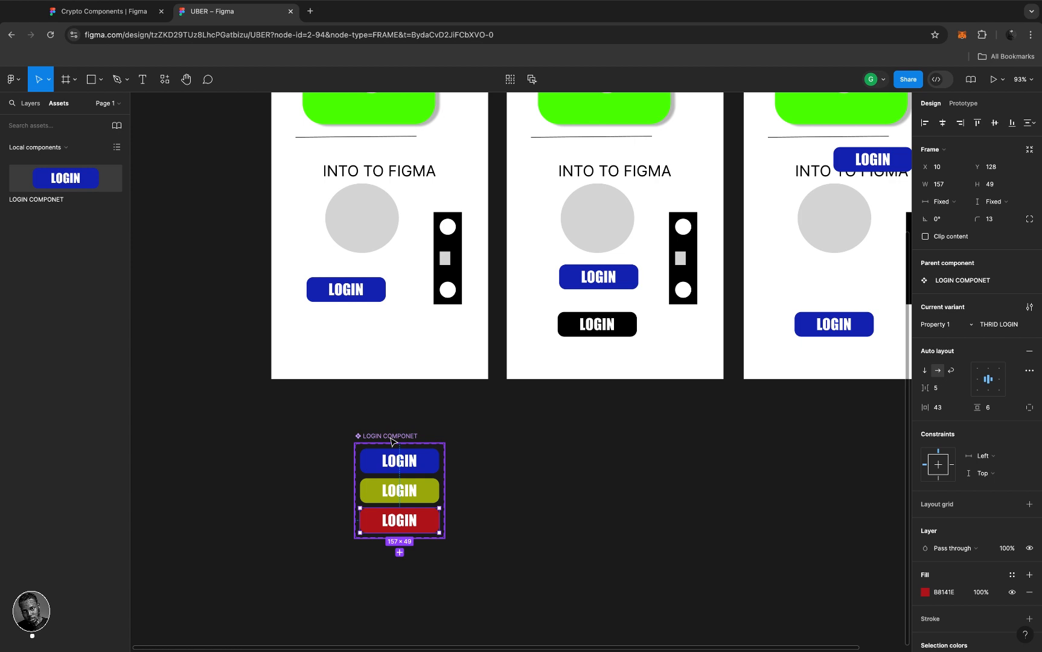
- Set the HOME PAGE login button's Property 1 to the red THRID LOGIN variant
click(372, 288)
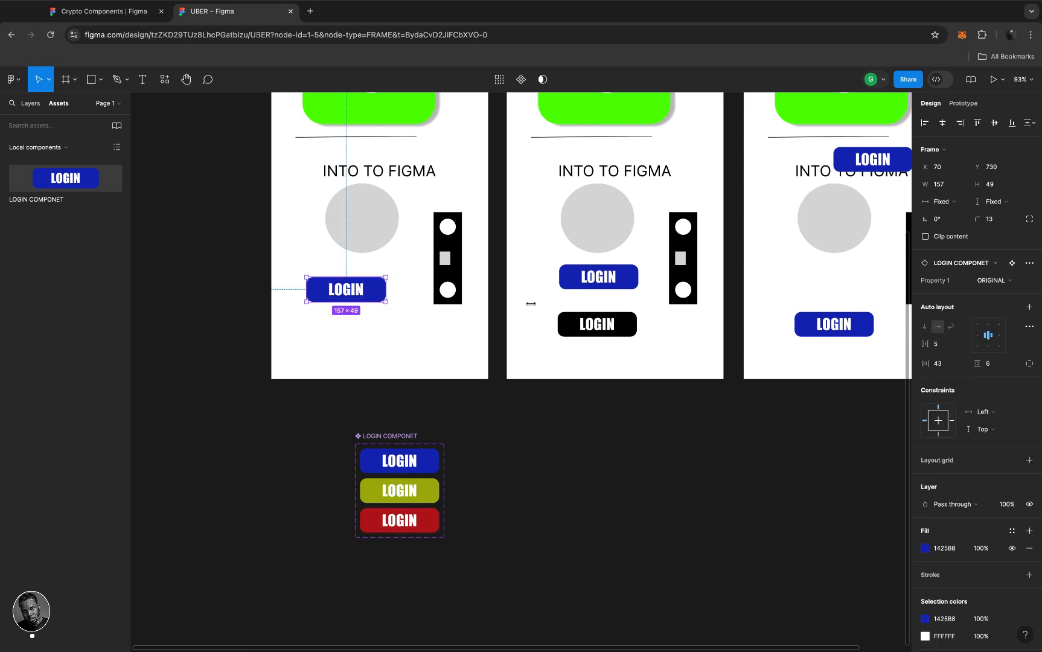
click(1010, 282)
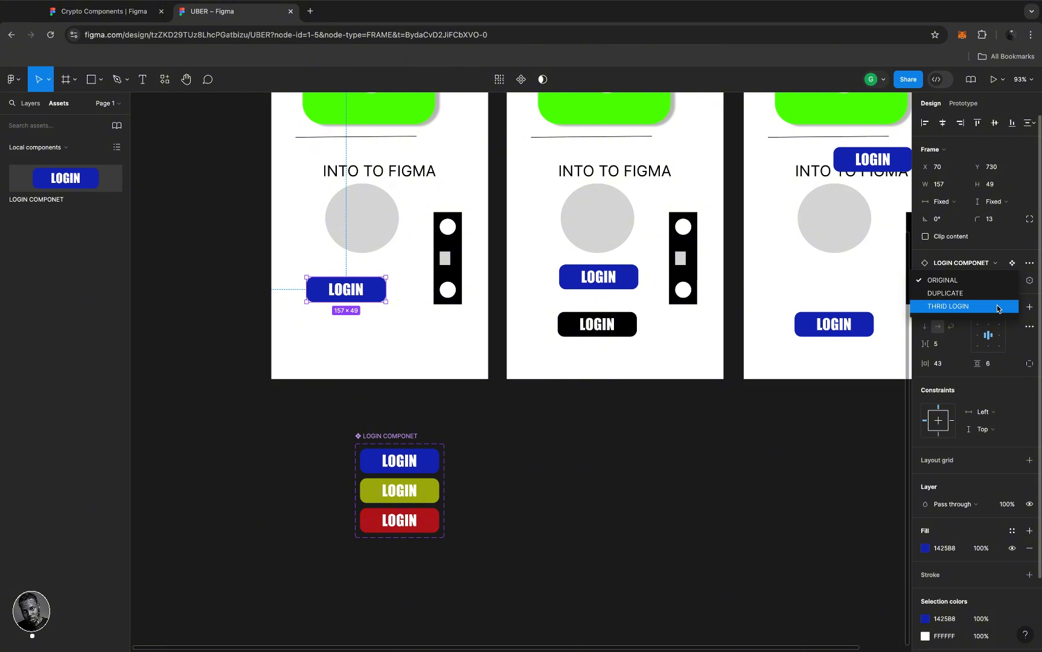
click(1000, 306)
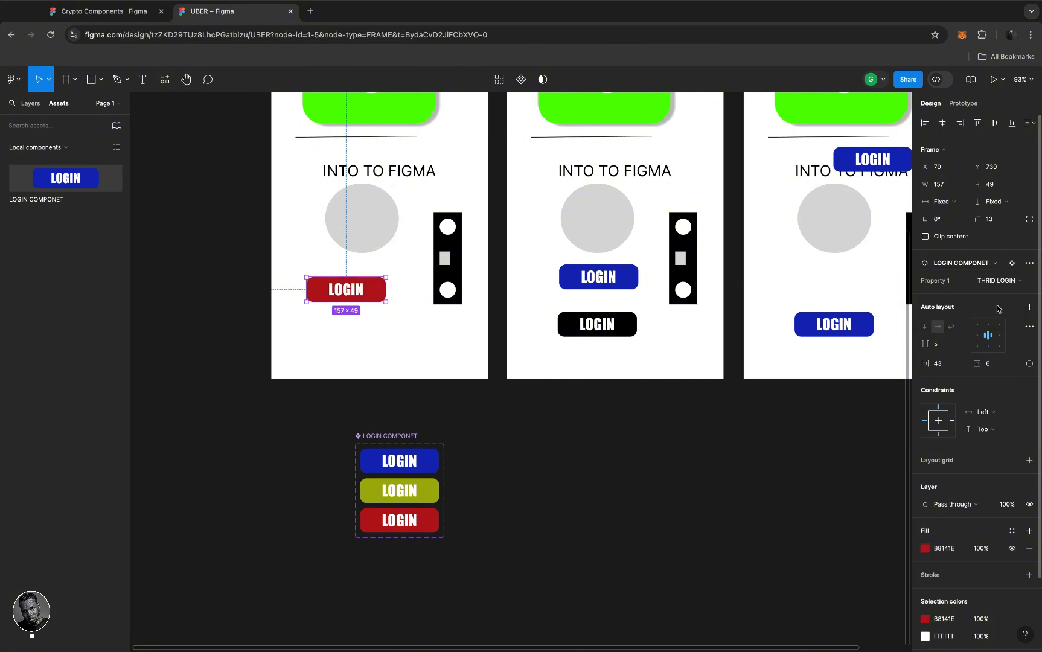
- Delete the red and olive variants from LOGIN COMPONET, keeping only the blue original
key(Delete)
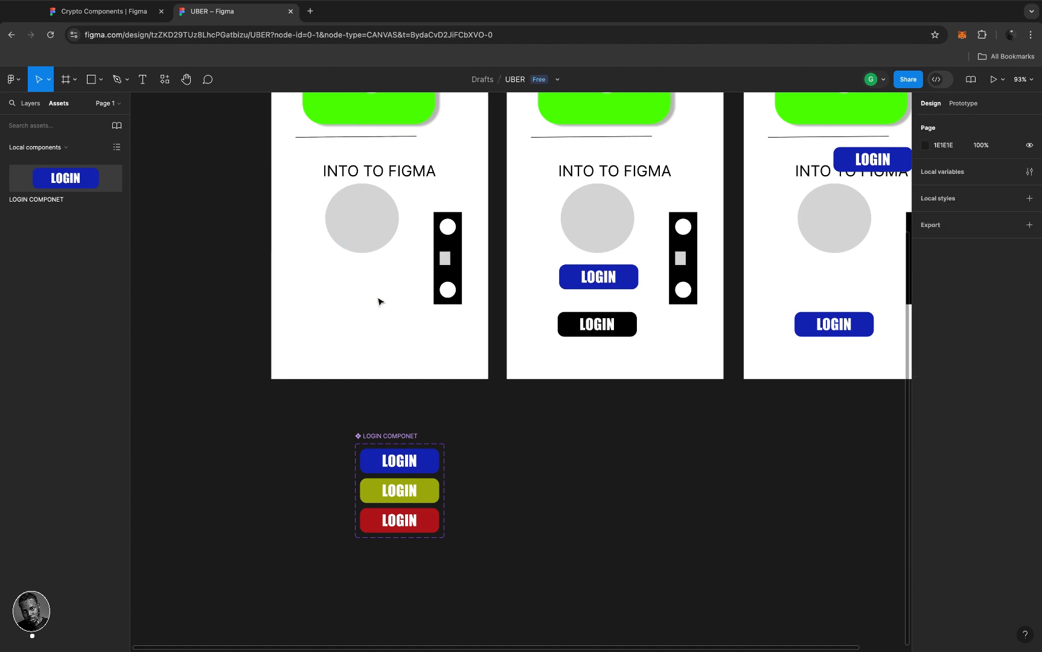
key(super+z)
key(super+z)
key(super+z)
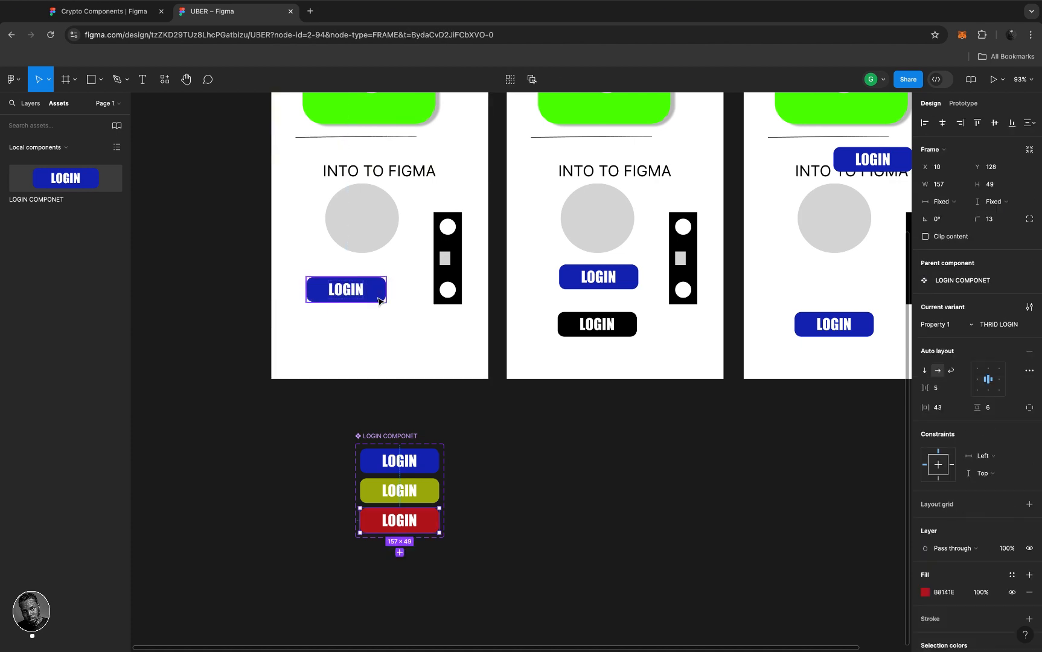
key(Delete)
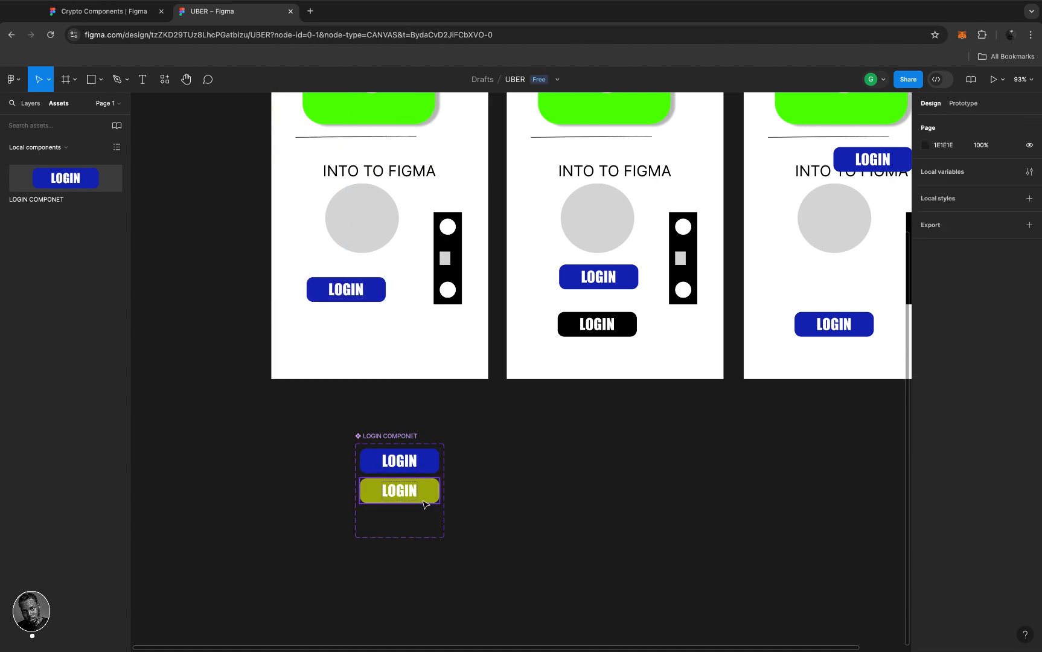
click(424, 501)
key(Delete)
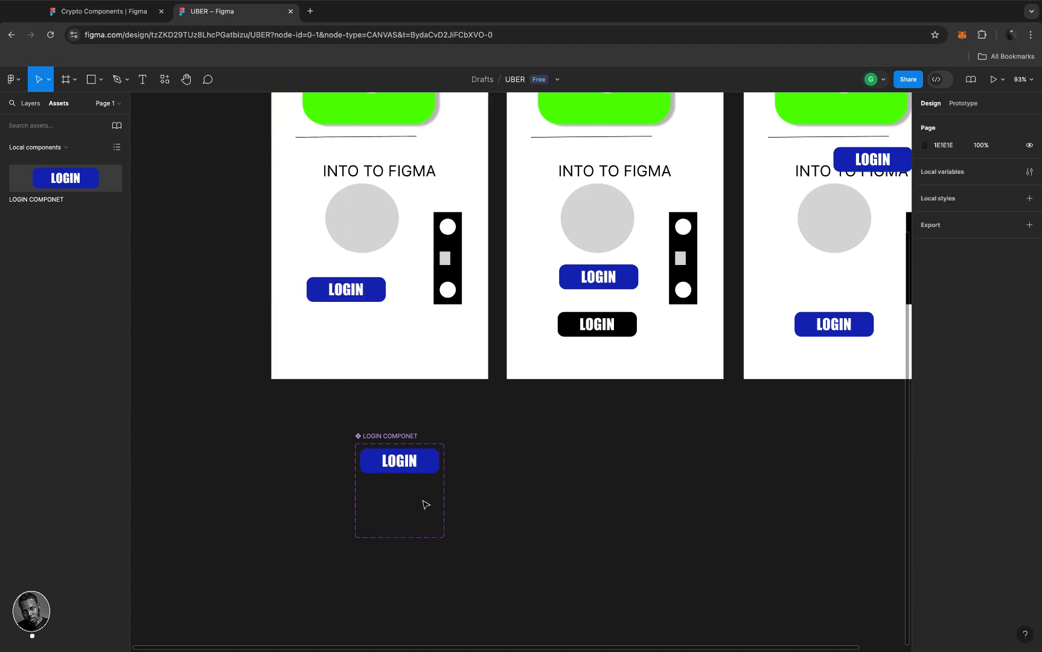
click(427, 466)
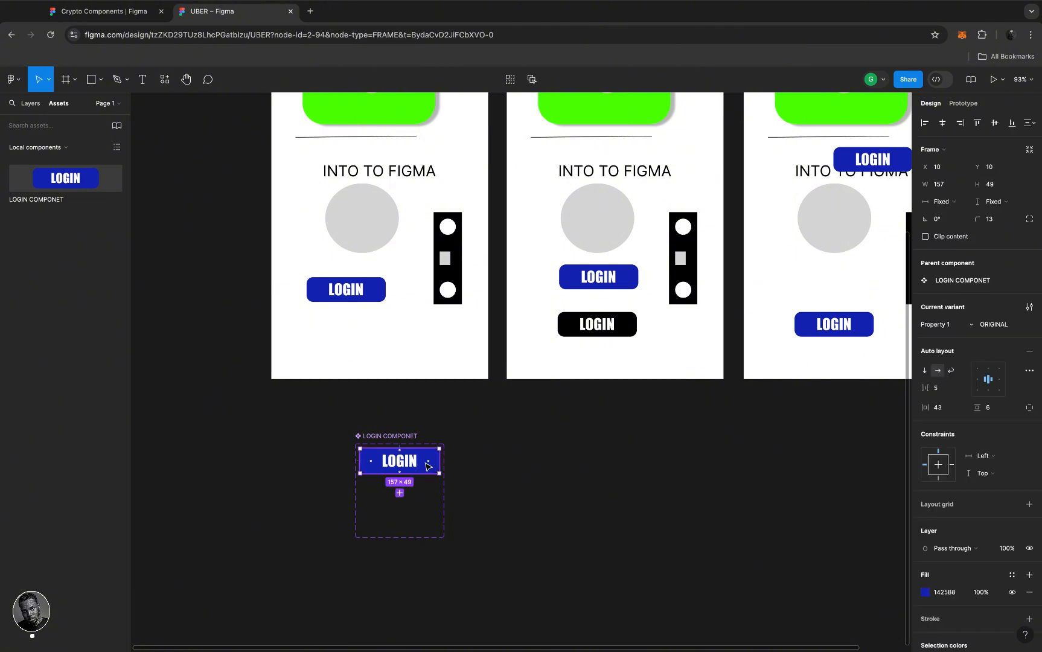
- Add a second variant below the first named FALSE, and rename the top variant TRUE
click(400, 493)
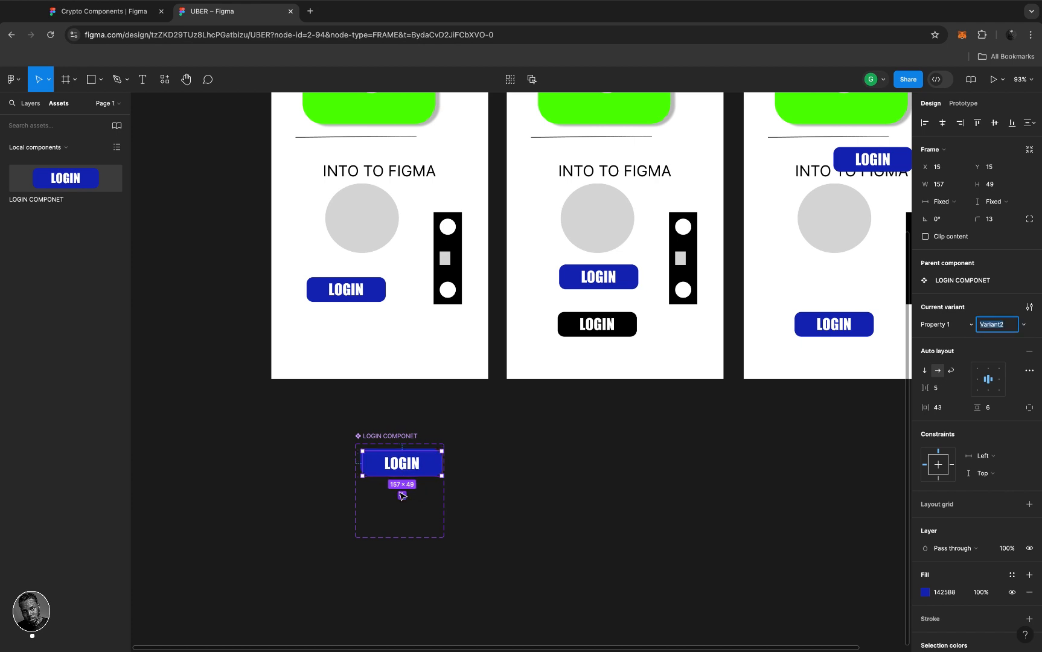
drag(433, 465, 433, 494)
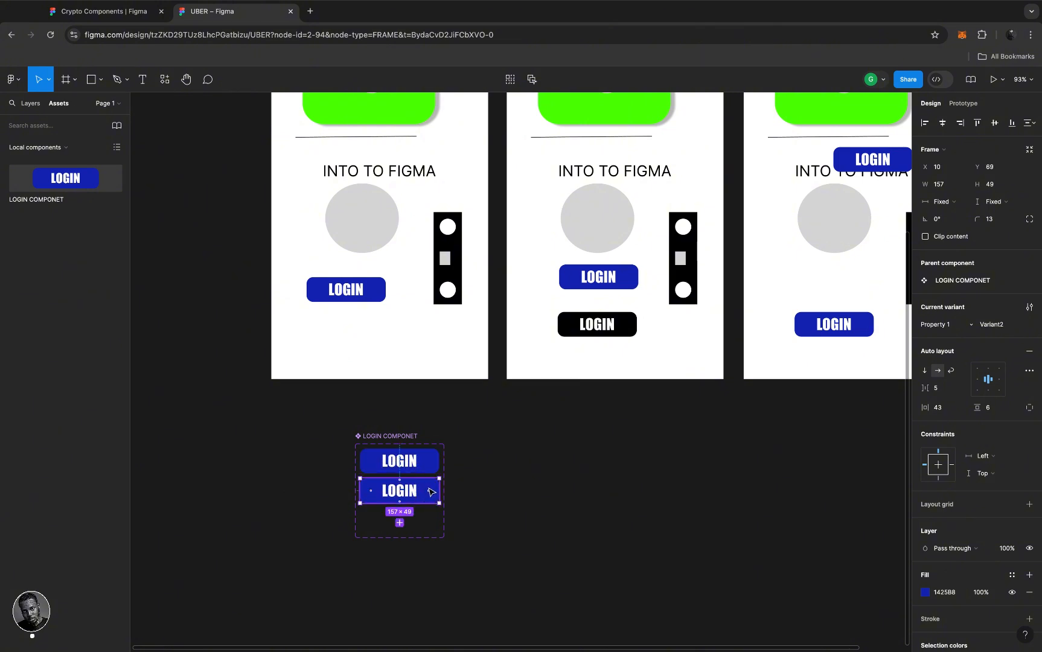
double_click(1010, 326)
text(FALSE)
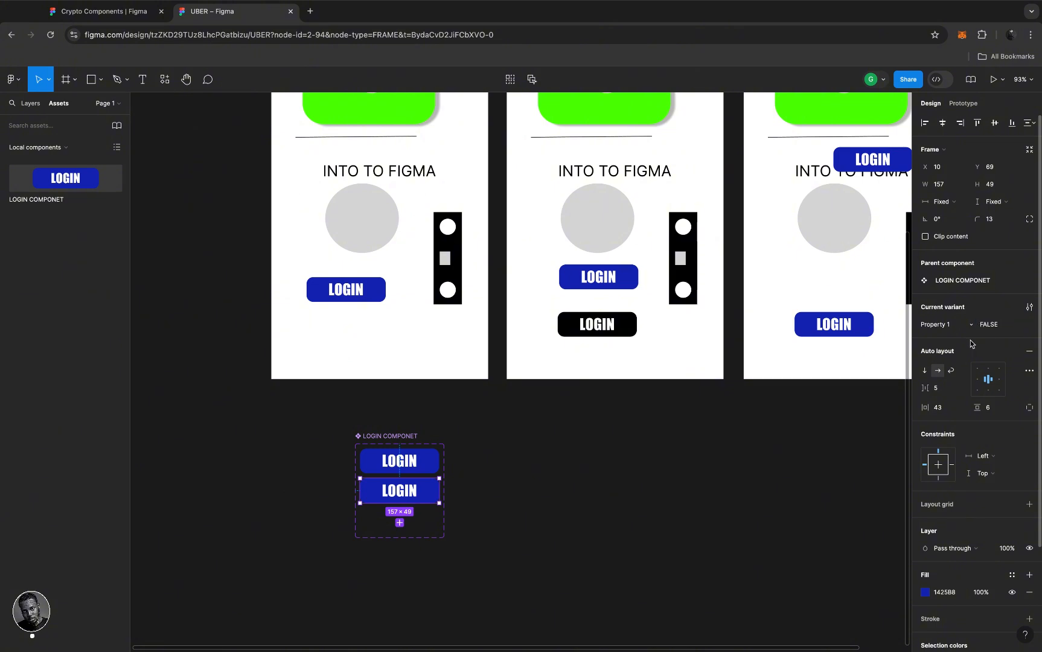
key(Return)
click(436, 459)
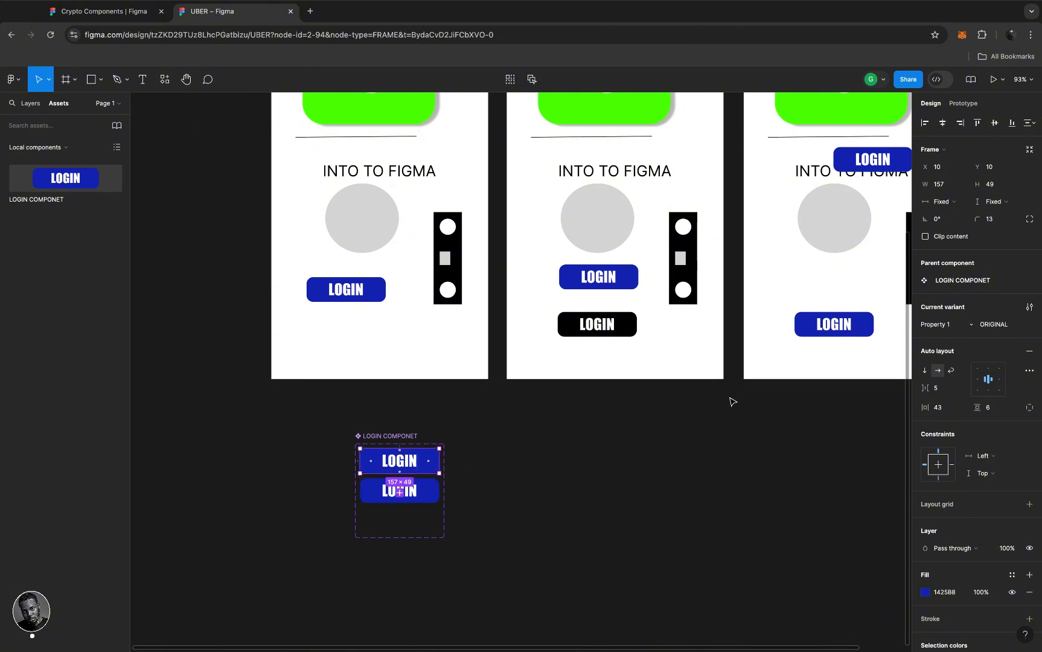
click(1010, 326)
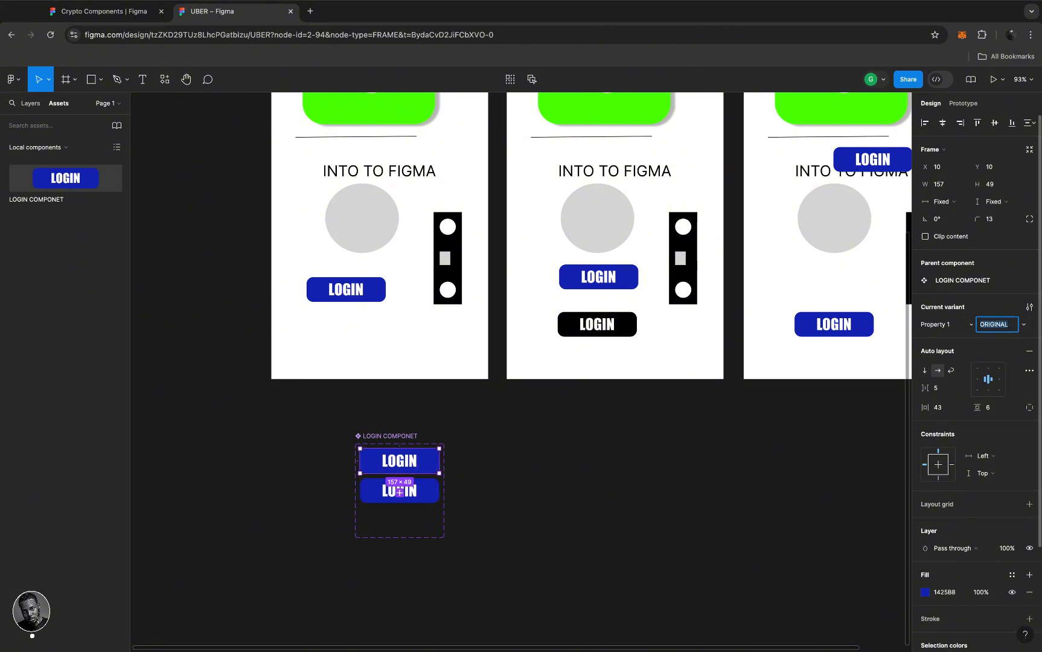
text(TRUE)
key(Return)
- Toggle the HOME PAGE LOGIN button's Property 1 off, then select the second variant
click(454, 355)
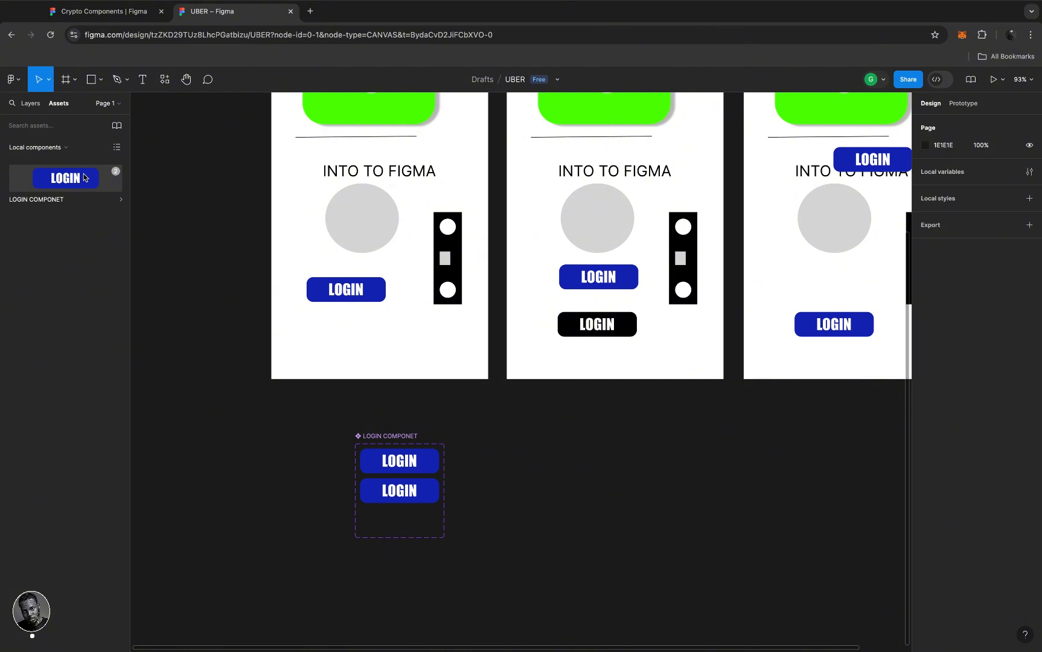
click(372, 292)
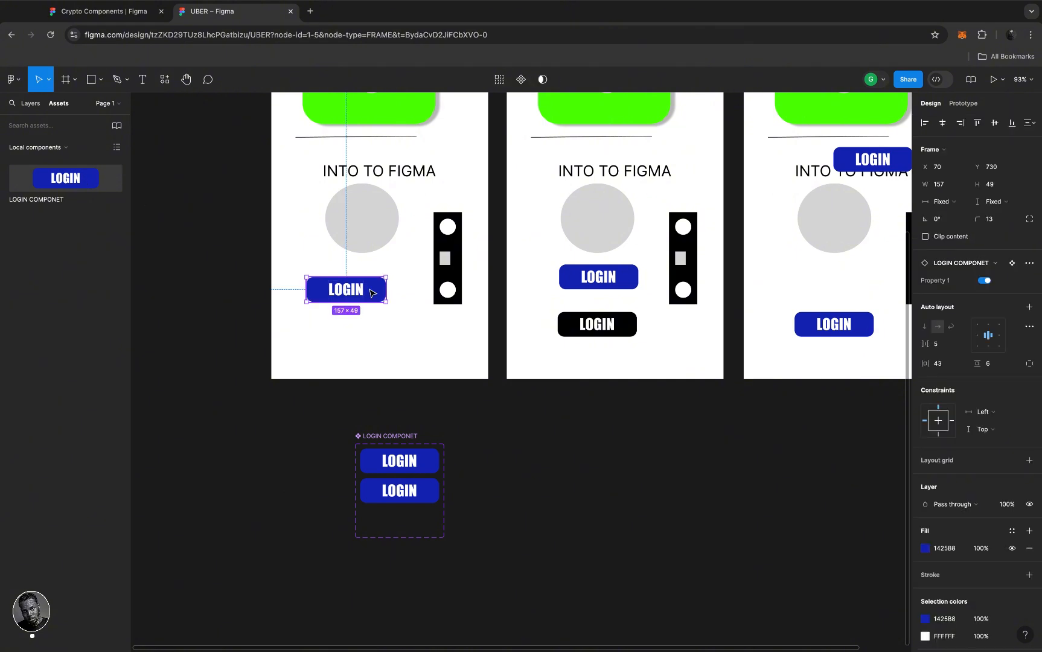
click(983, 280)
click(428, 495)
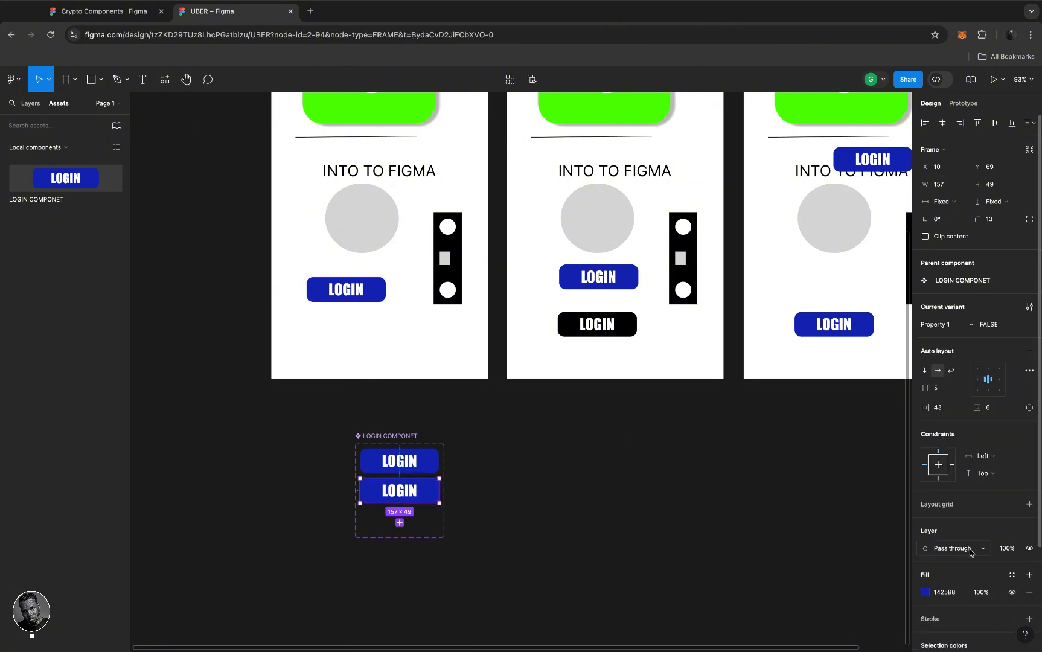
- Change the FALSE LOGIN variant's fill to bright blue 0085FF
scroll(967, 549, down, 3)
click(924, 512)
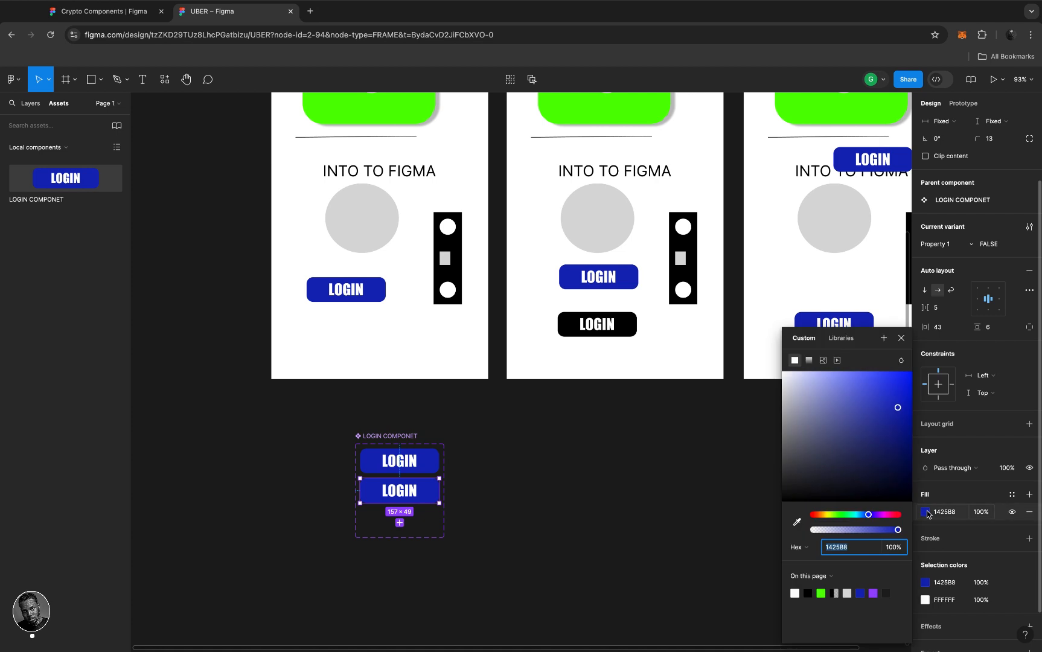
click(896, 515)
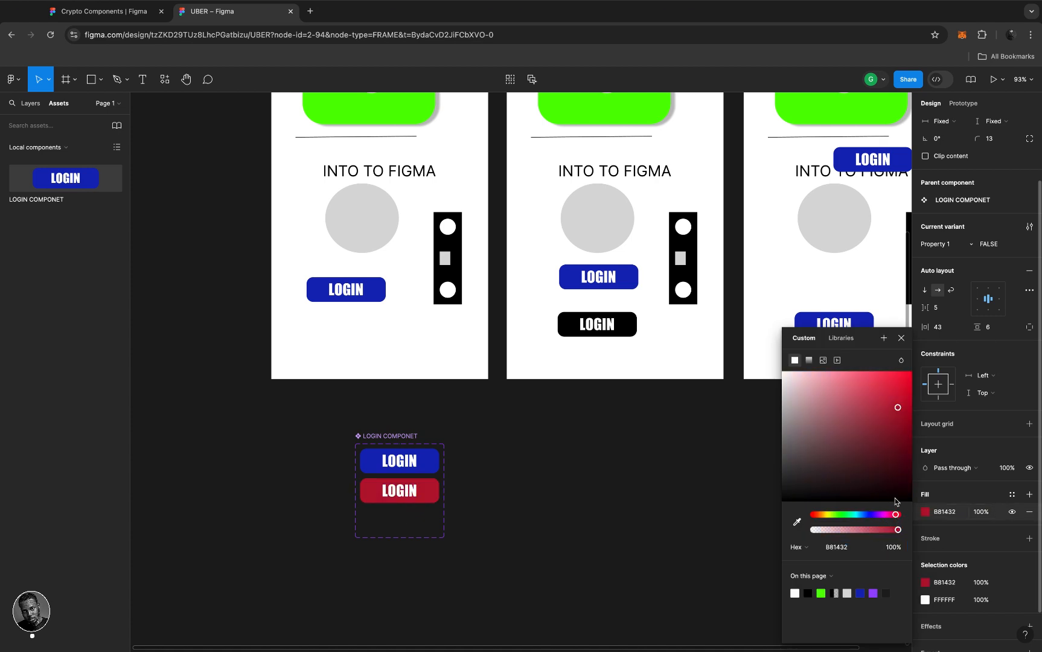
click(826, 515)
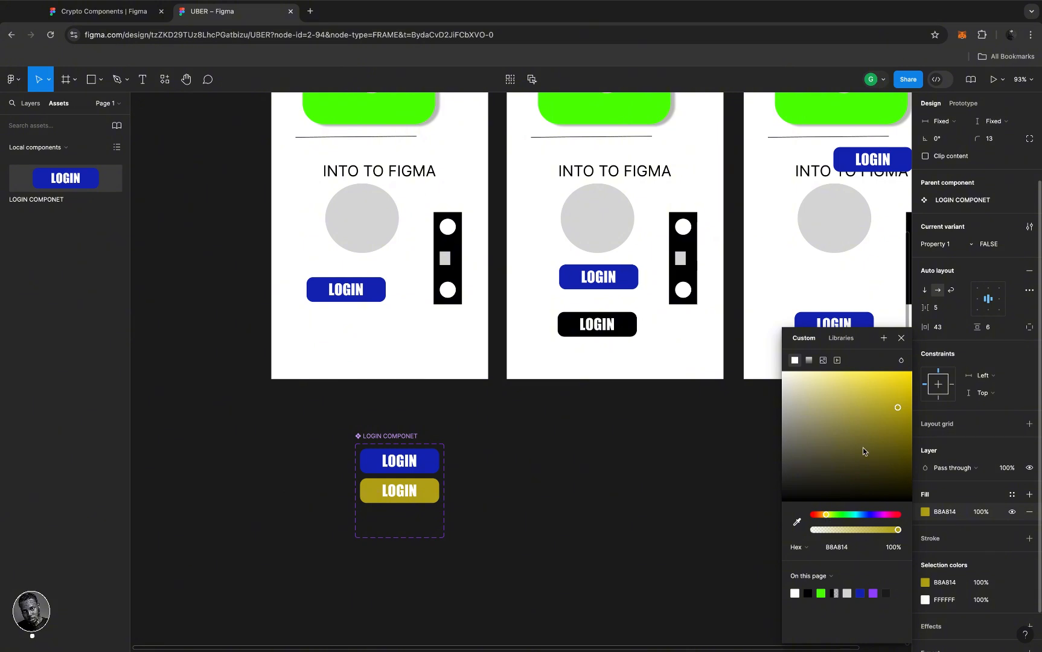
drag(872, 439, 892, 484)
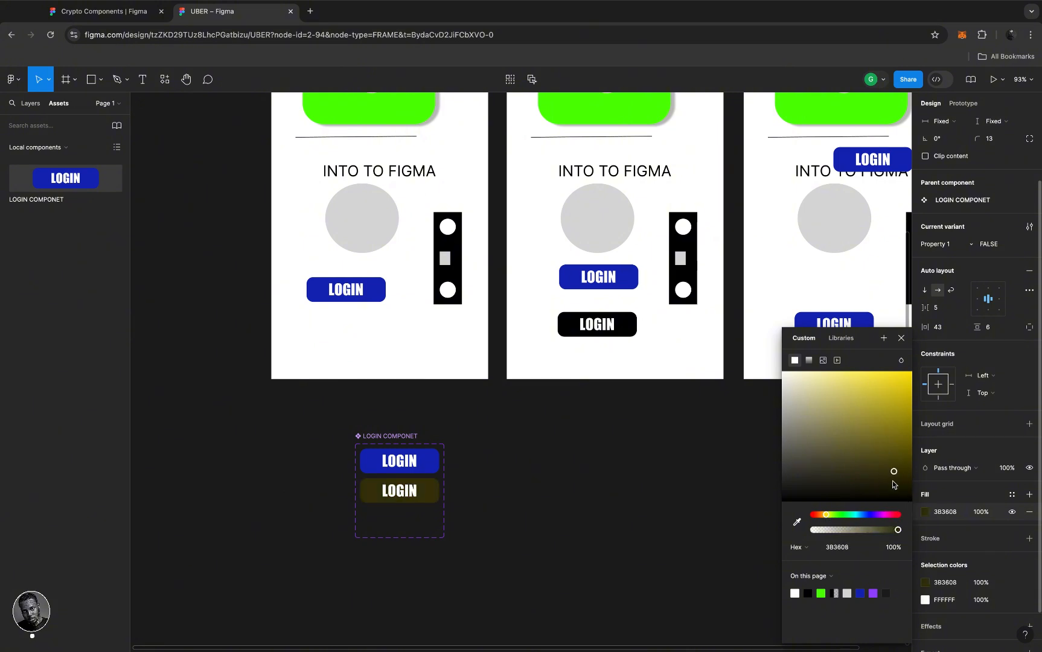
click(863, 515)
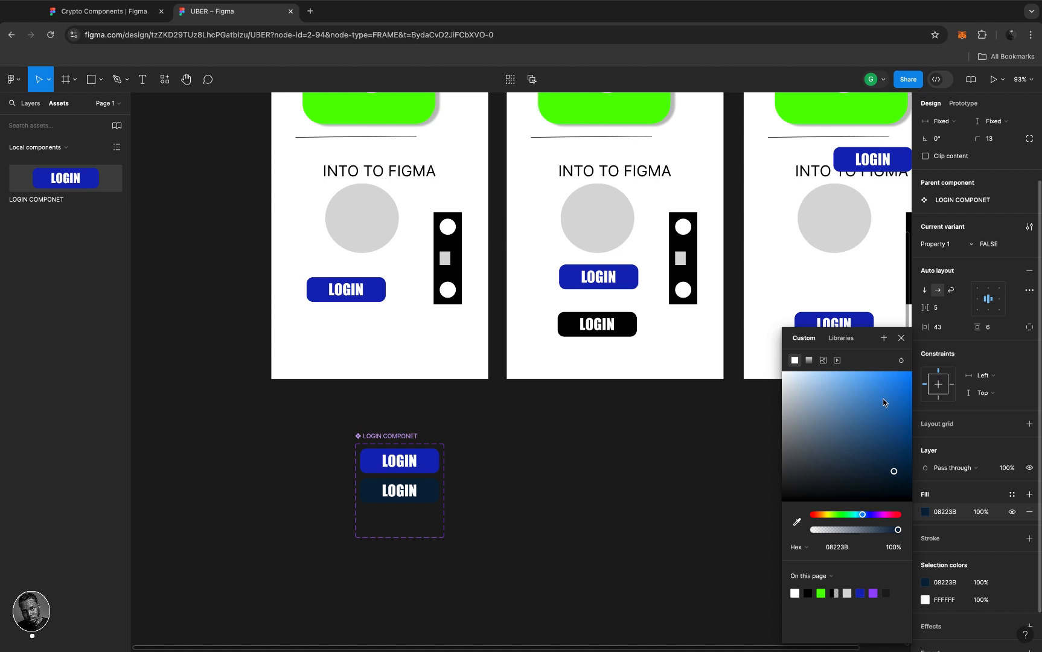
drag(883, 398, 939, 328)
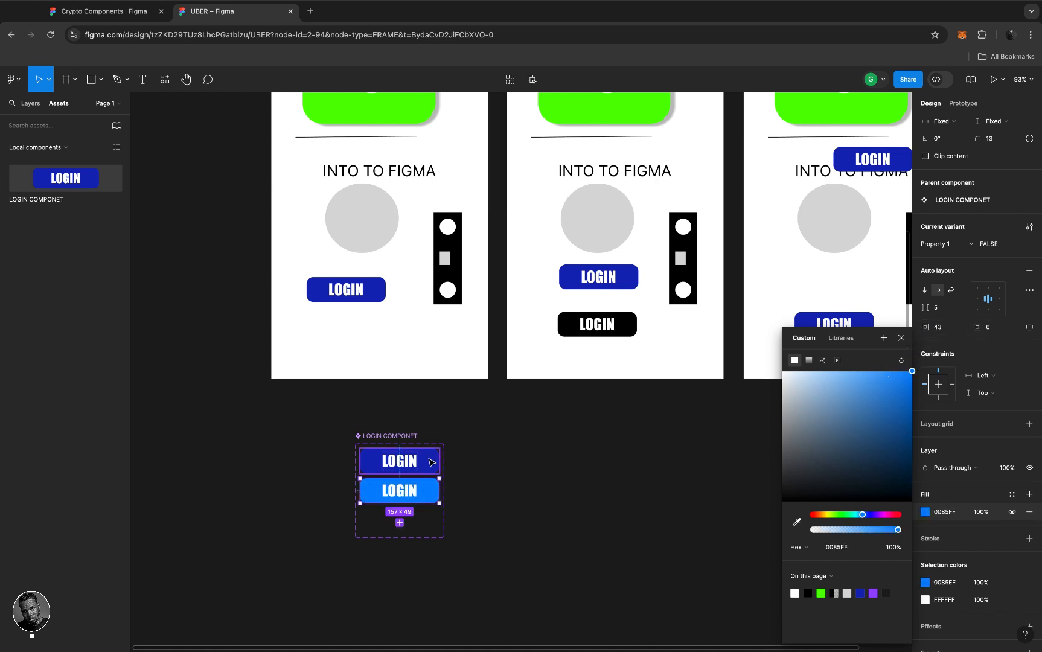
key(Escape)
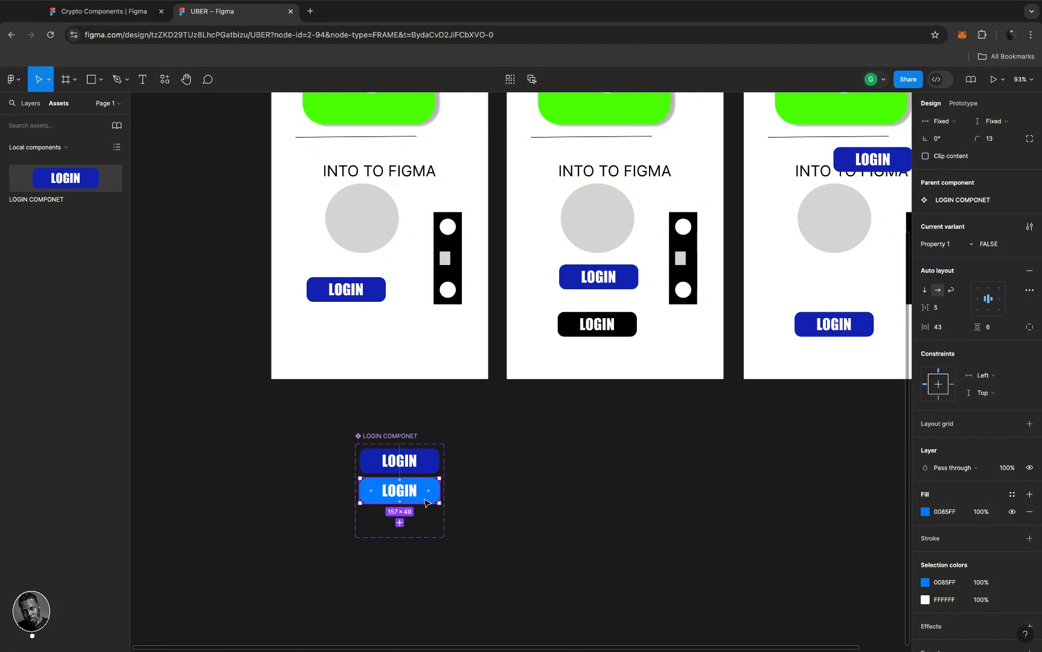
click(481, 466)
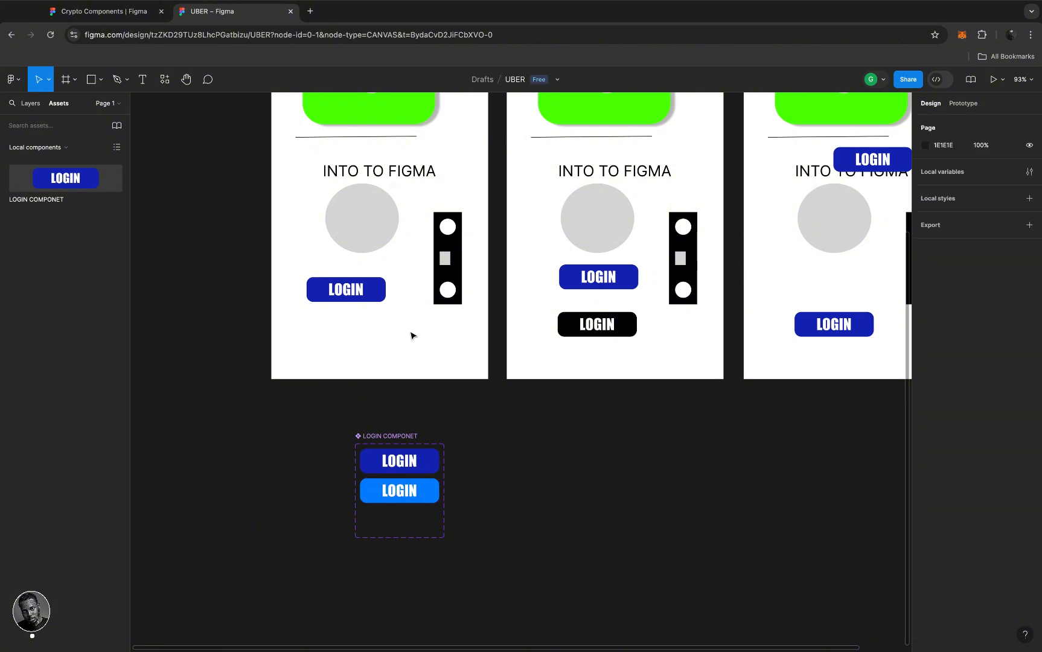
- Preview the bright blue variant on the HOME PAGE LOGIN button, then restore the dark blue TRUE variant
click(374, 288)
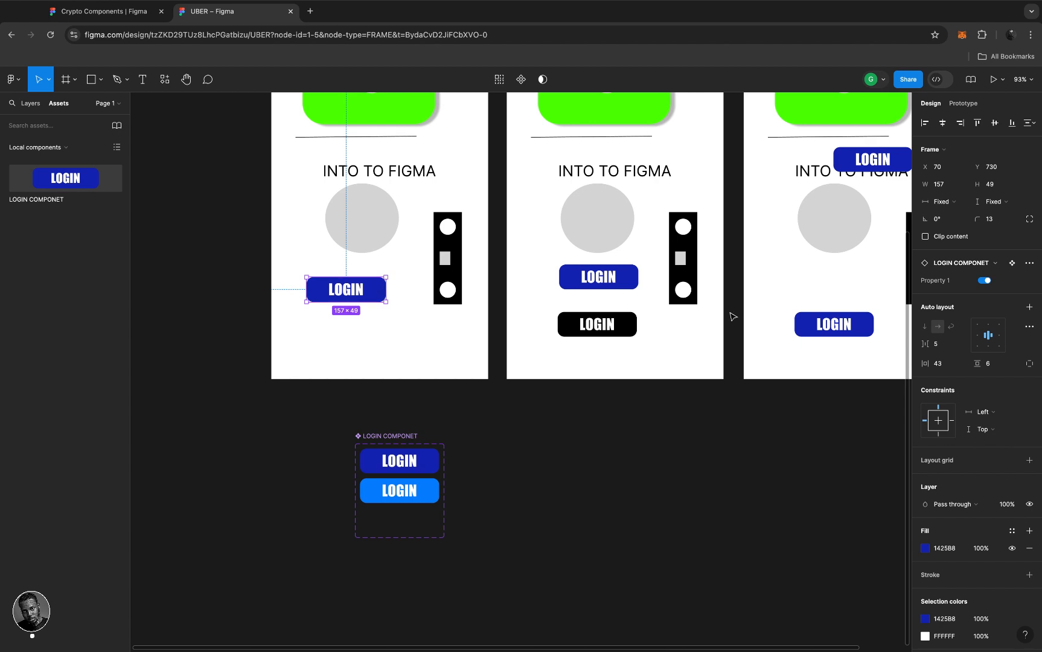
click(984, 281)
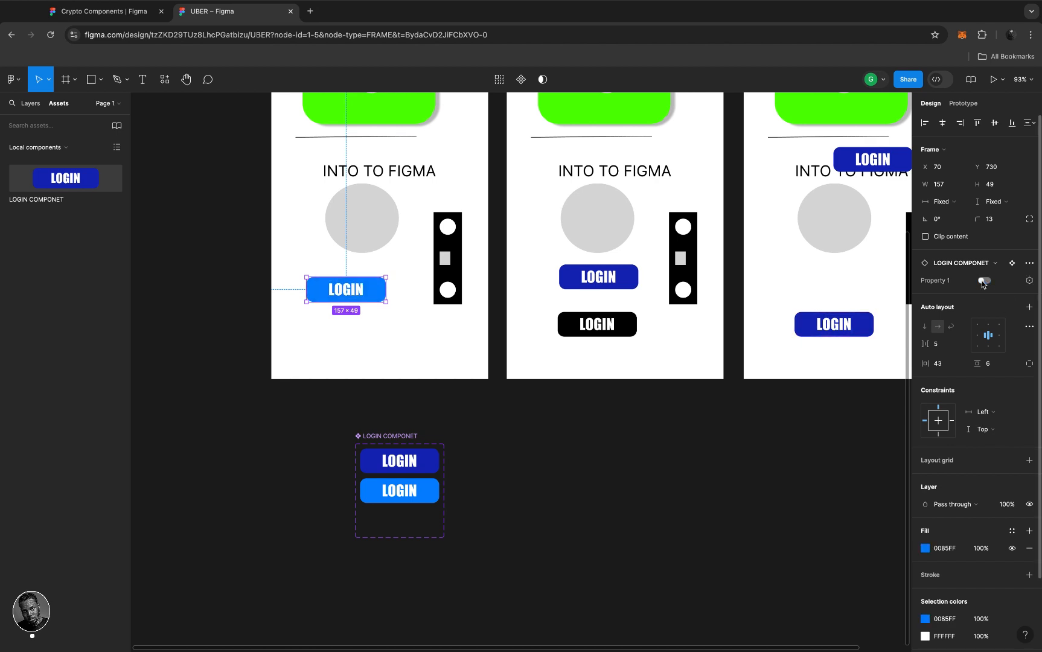
click(984, 281)
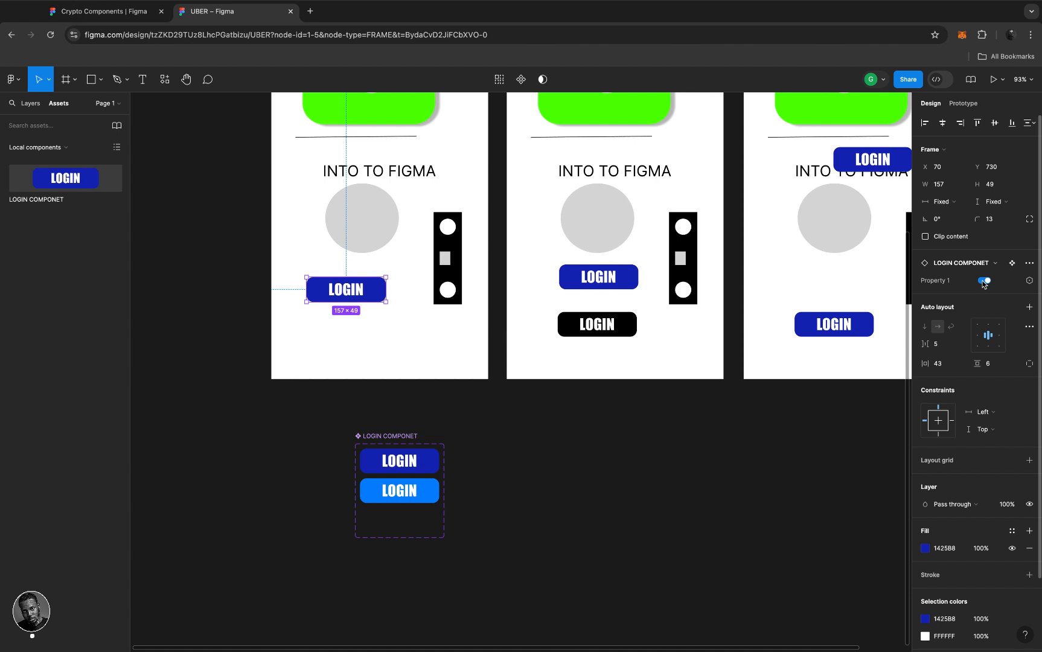
click(428, 490)
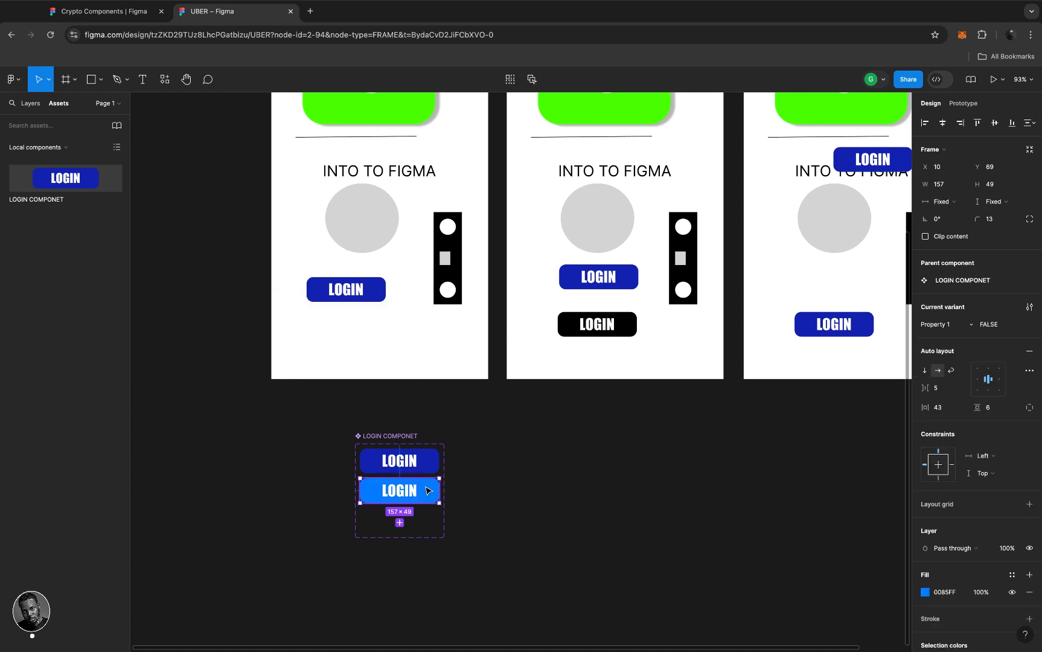
- Rename the LOGIN variant values from FALSE and TRUE to NO and YES
click(1002, 327)
text(NO)
click(486, 481)
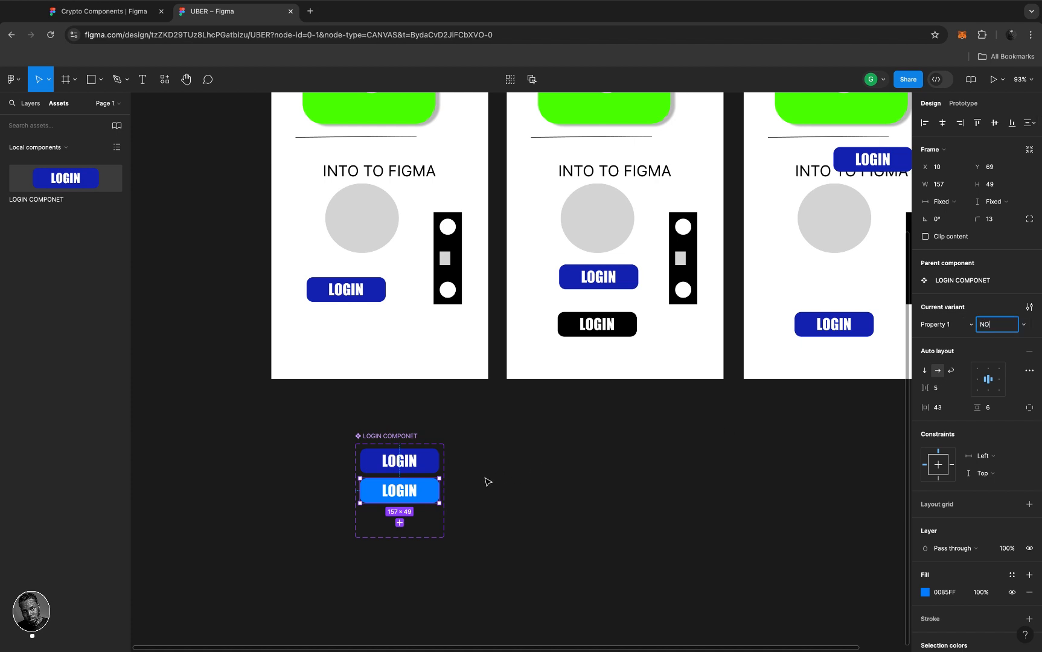
click(425, 467)
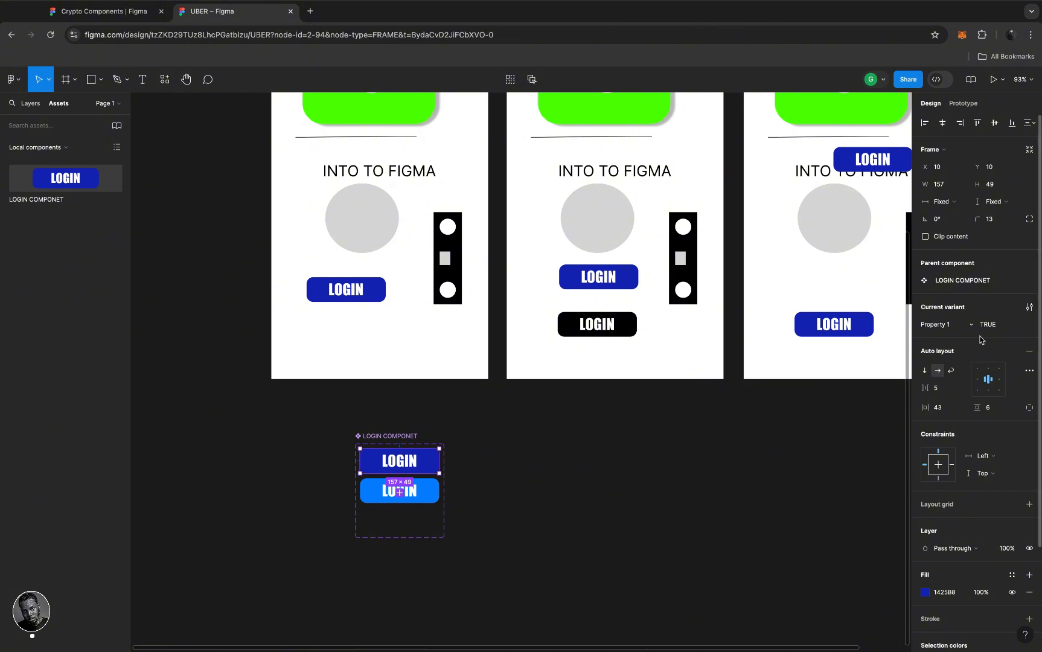
click(997, 325)
text(YES)
key(Return)
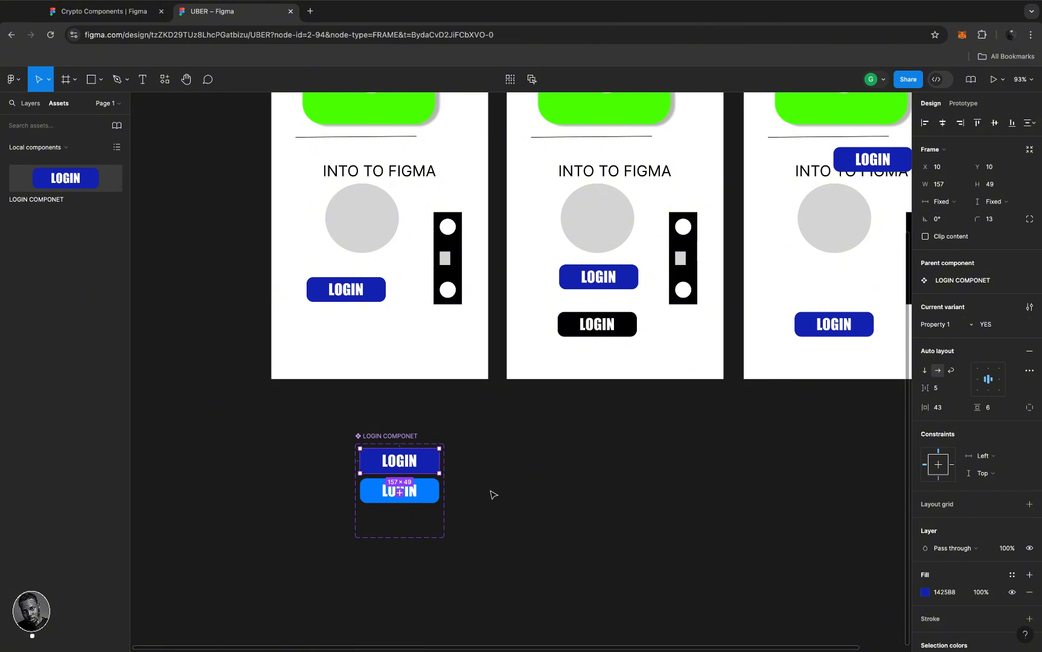
- Recolour the NO variant's fill to purple 8F00FF
click(427, 495)
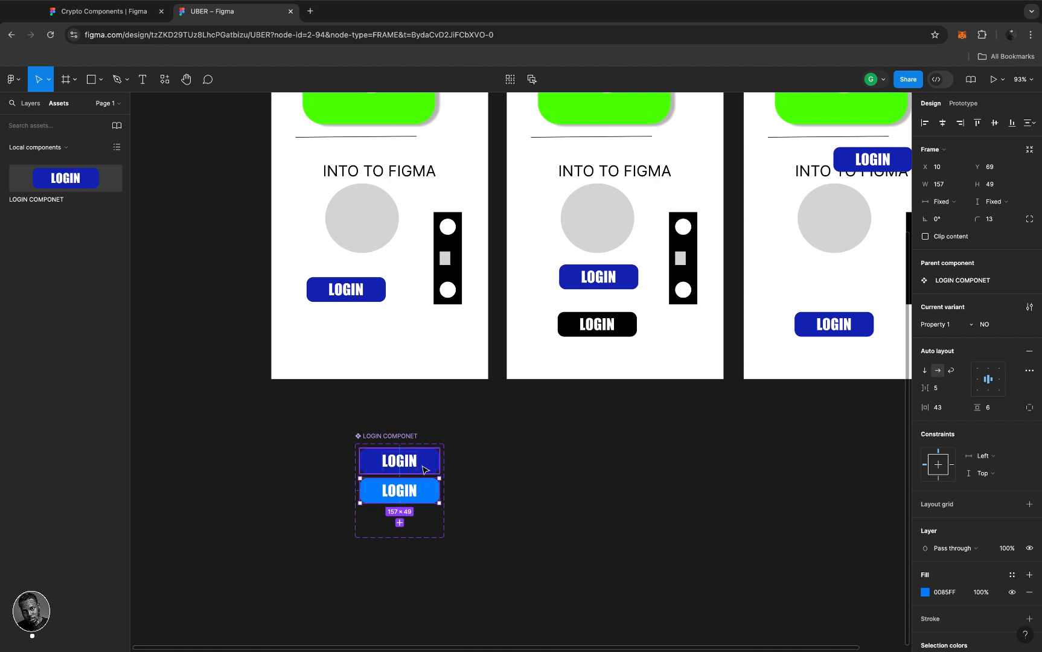
click(924, 592)
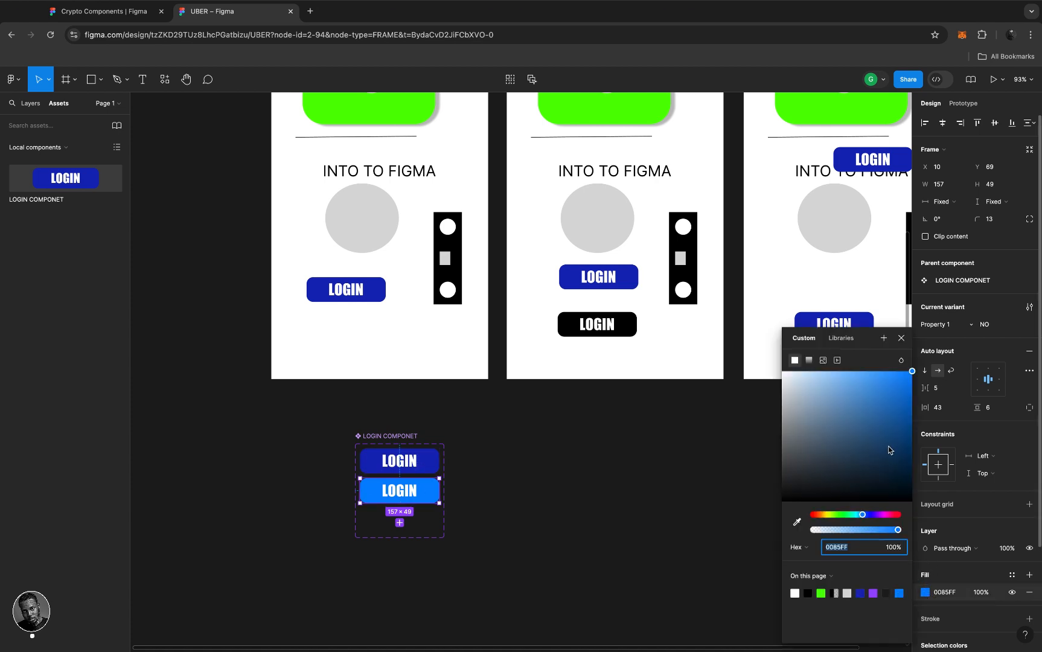
click(878, 514)
drag(886, 413, 935, 350)
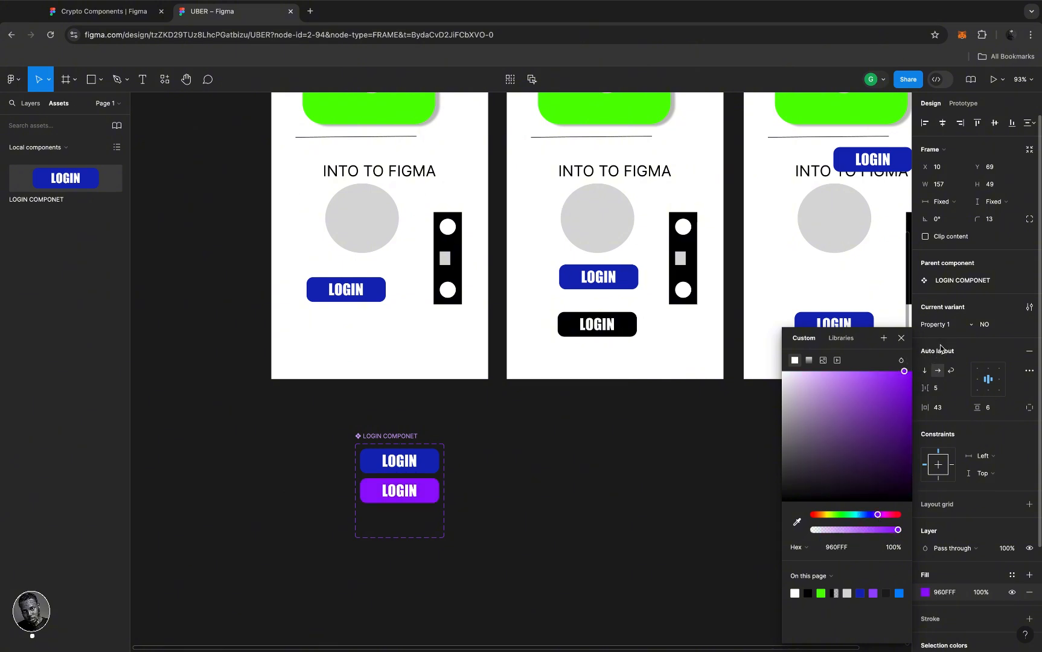
click(514, 360)
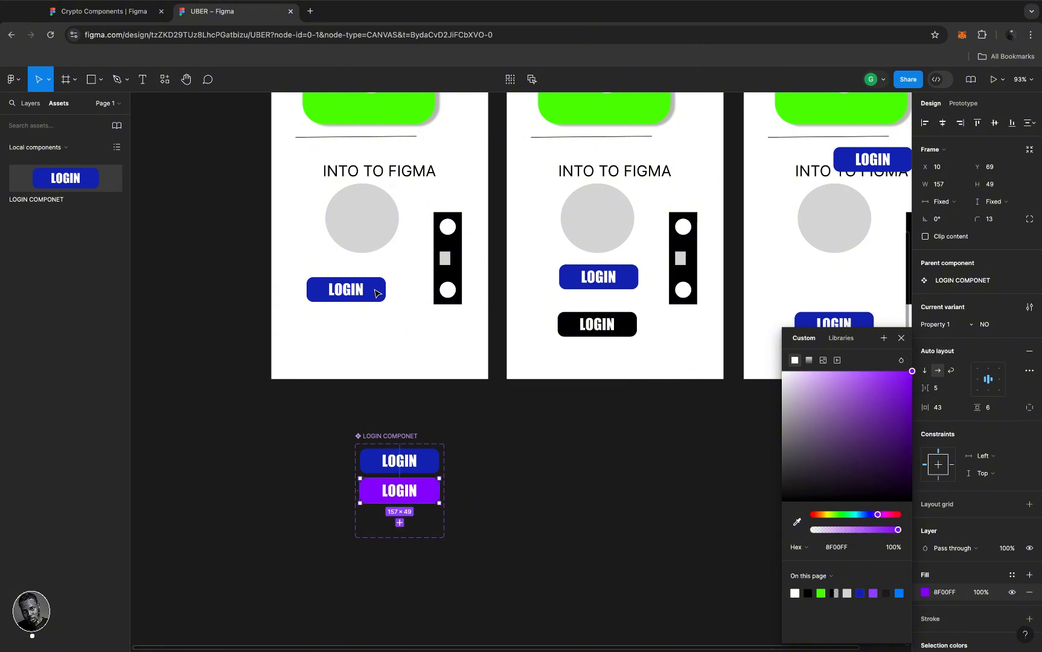
click(376, 294)
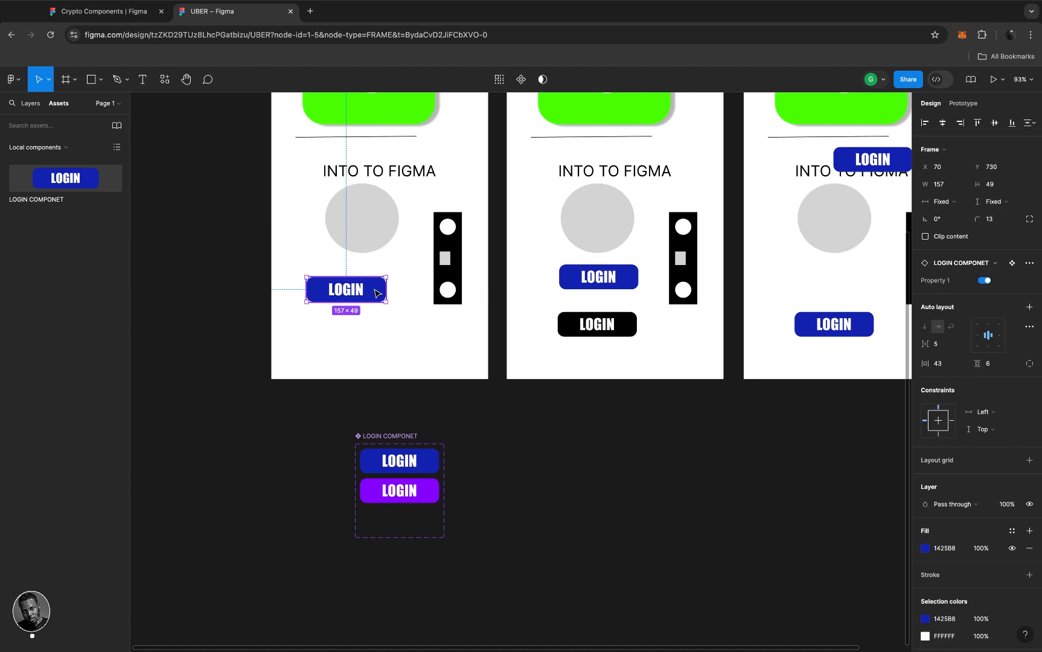
- Toggle the HOME PAGE LOGIN button between purple NO and dark blue YES repeatedly, ending on YES
click(984, 281)
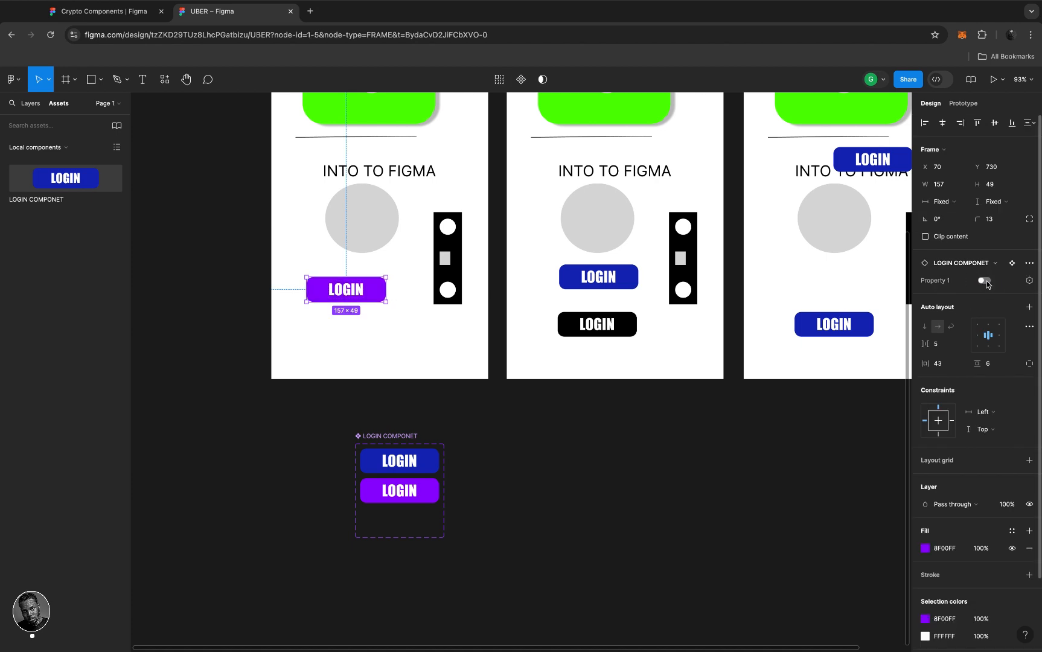
click(984, 281)
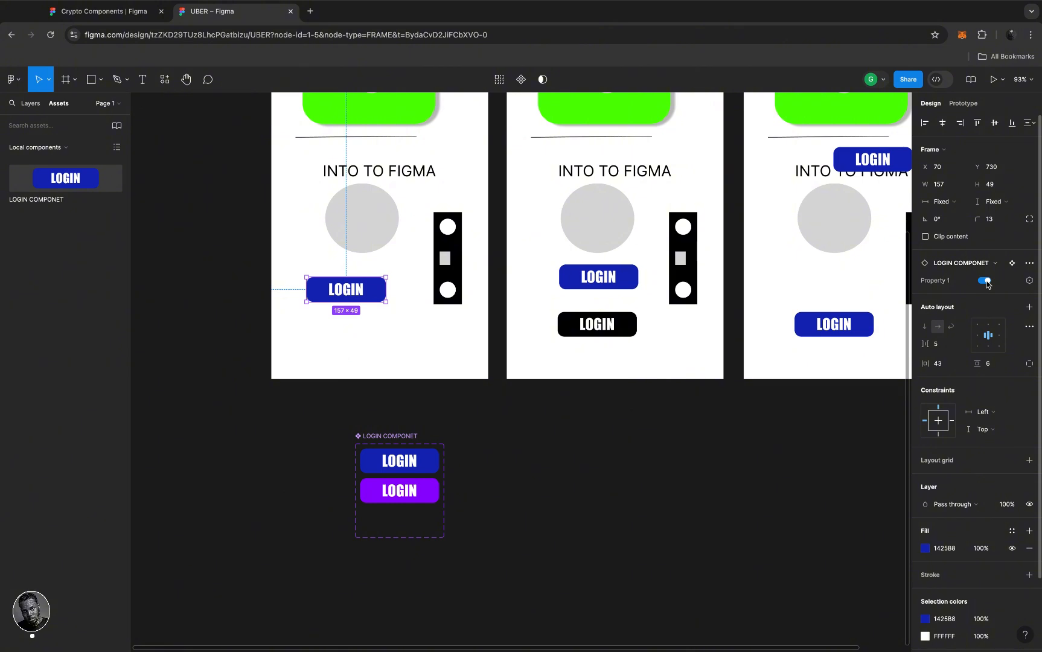
click(985, 282)
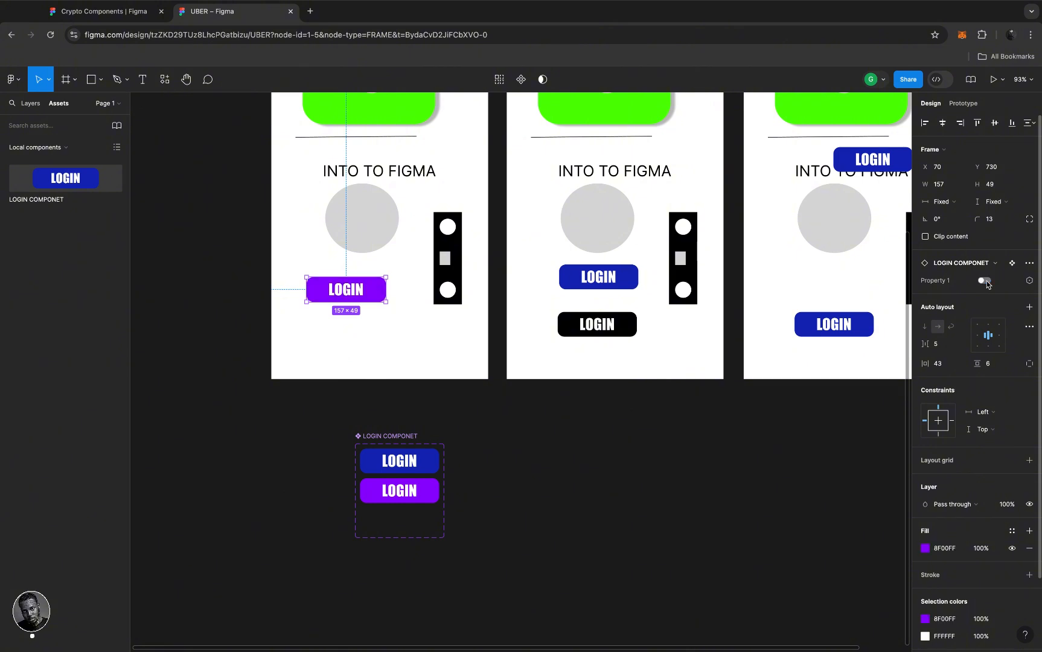
click(985, 281)
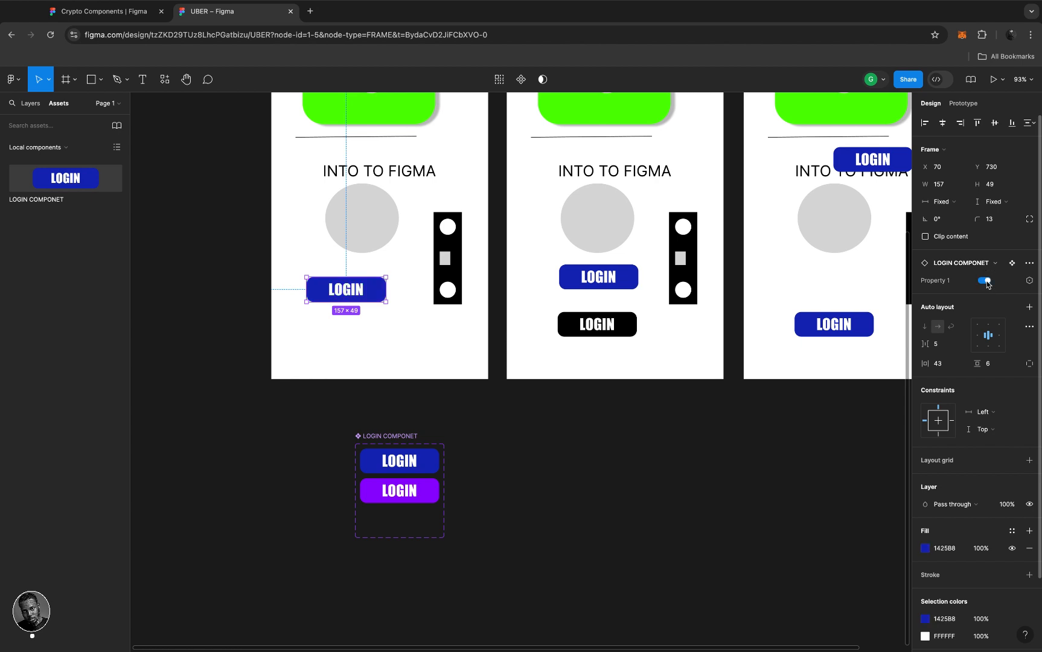
click(985, 281)
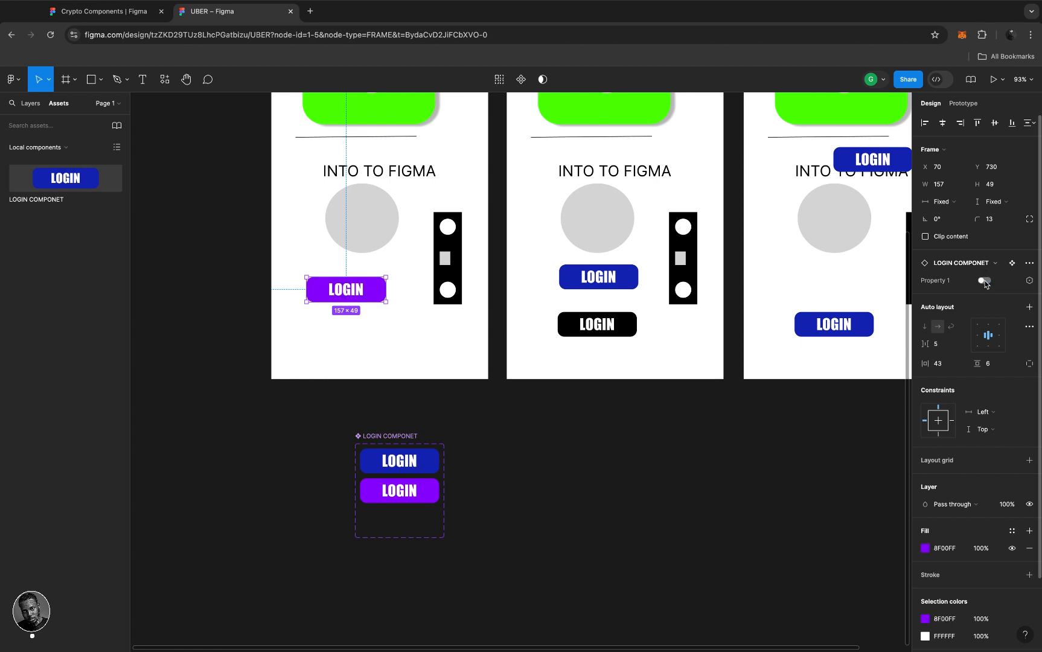
click(984, 282)
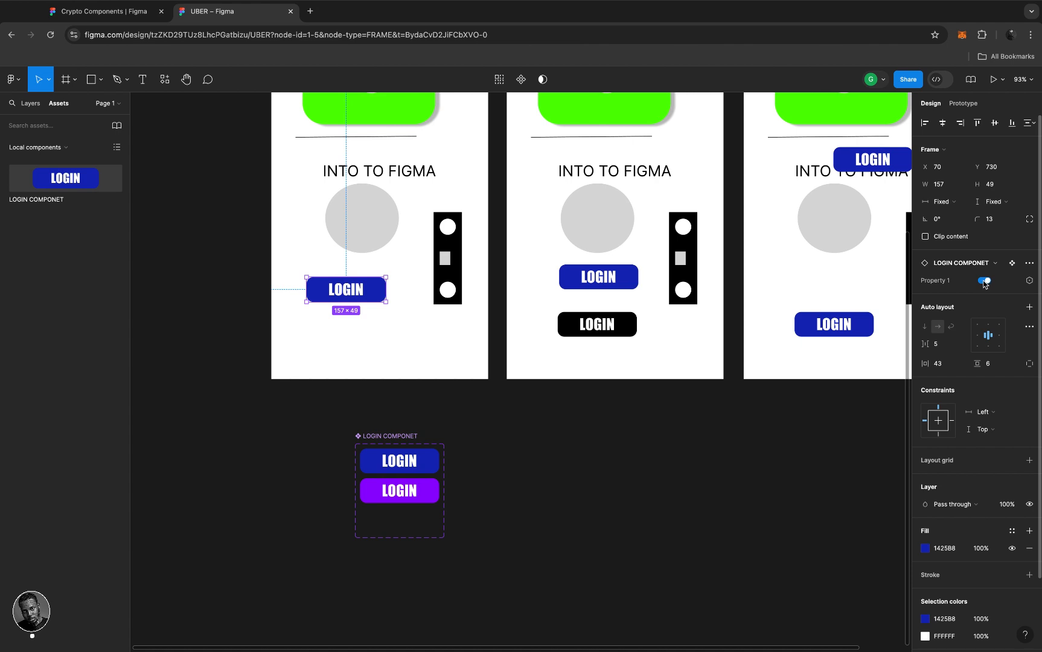
click(984, 282)
click(984, 280)
click(444, 351)
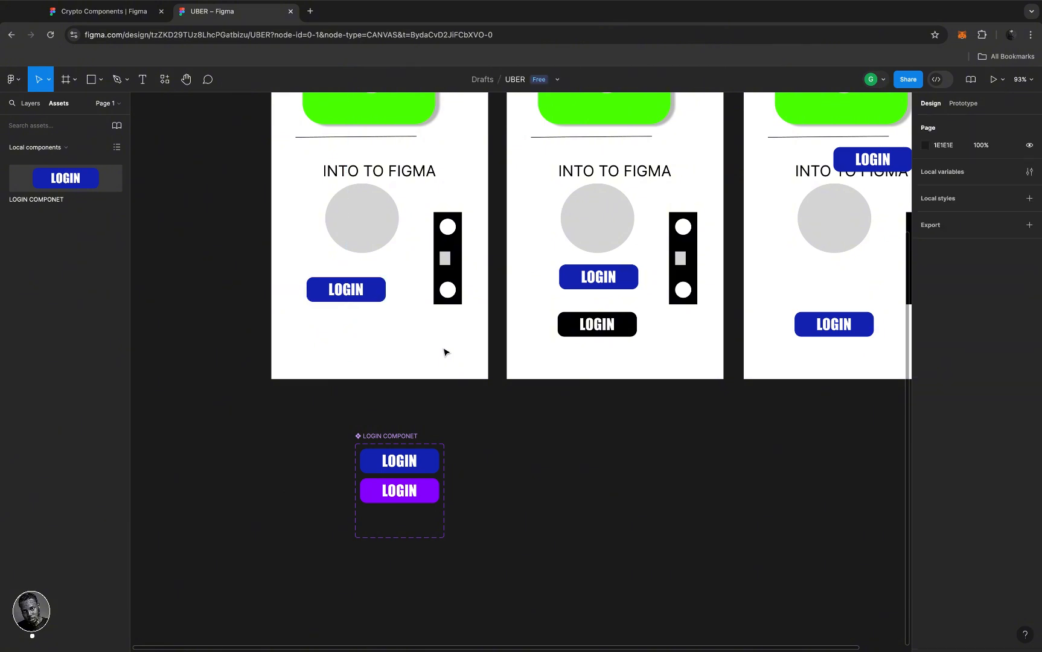
click(408, 437)
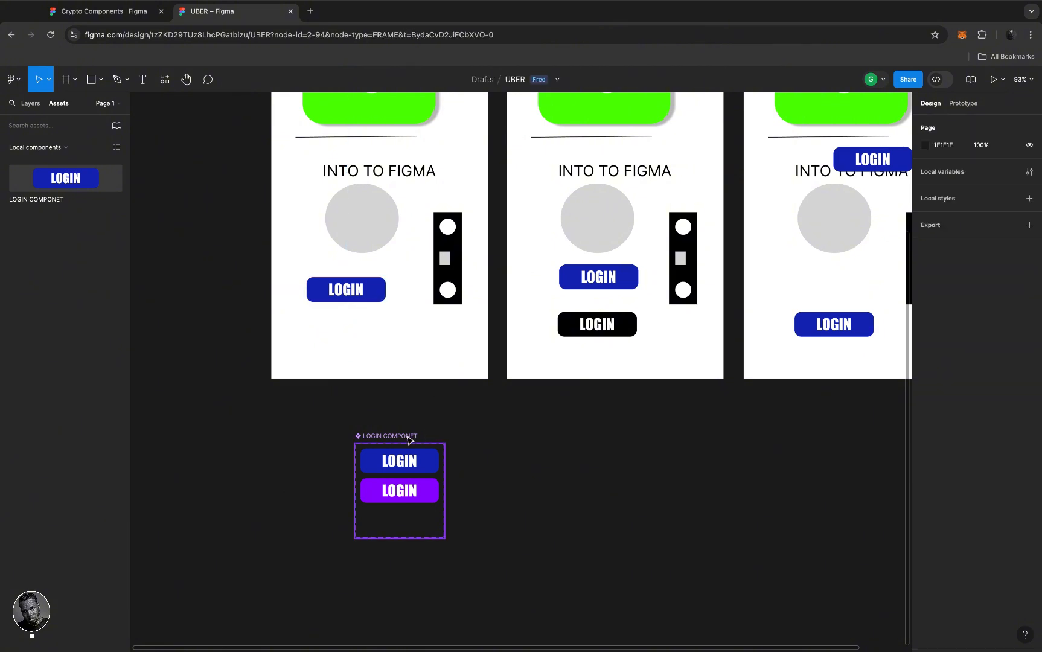
- Add a third LOGIN variant with a grey 7B7C7B fill
click(431, 493)
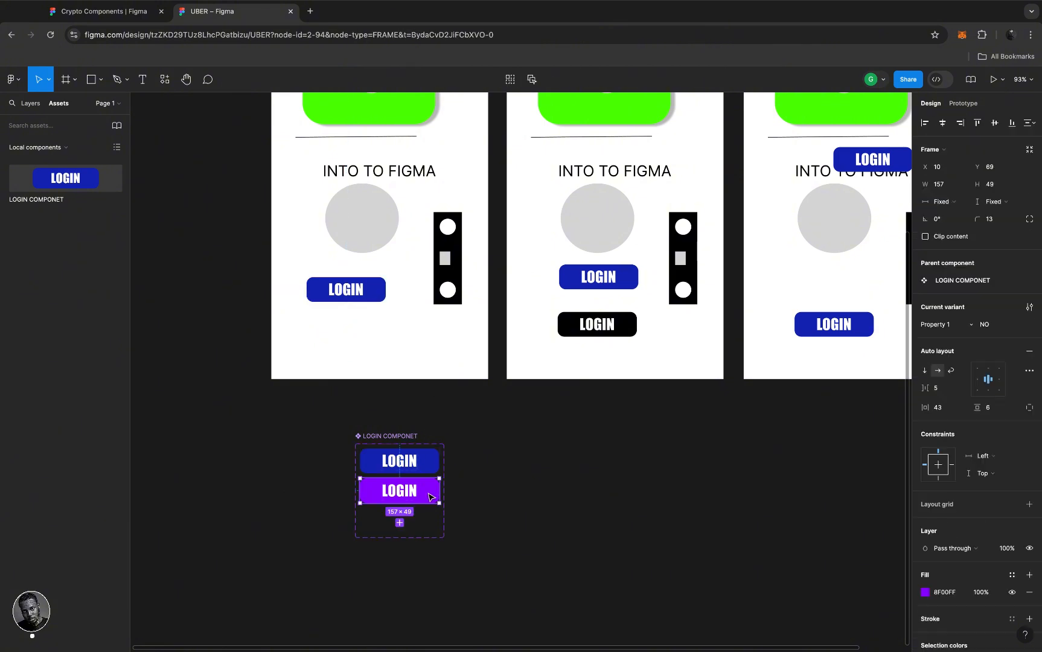
click(400, 523)
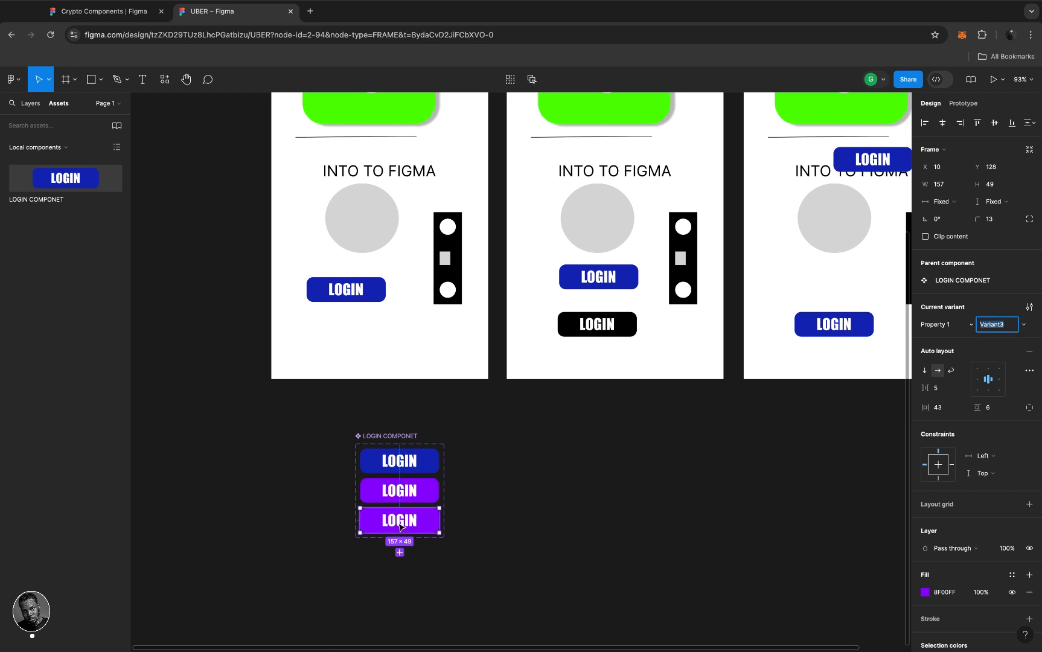
click(434, 518)
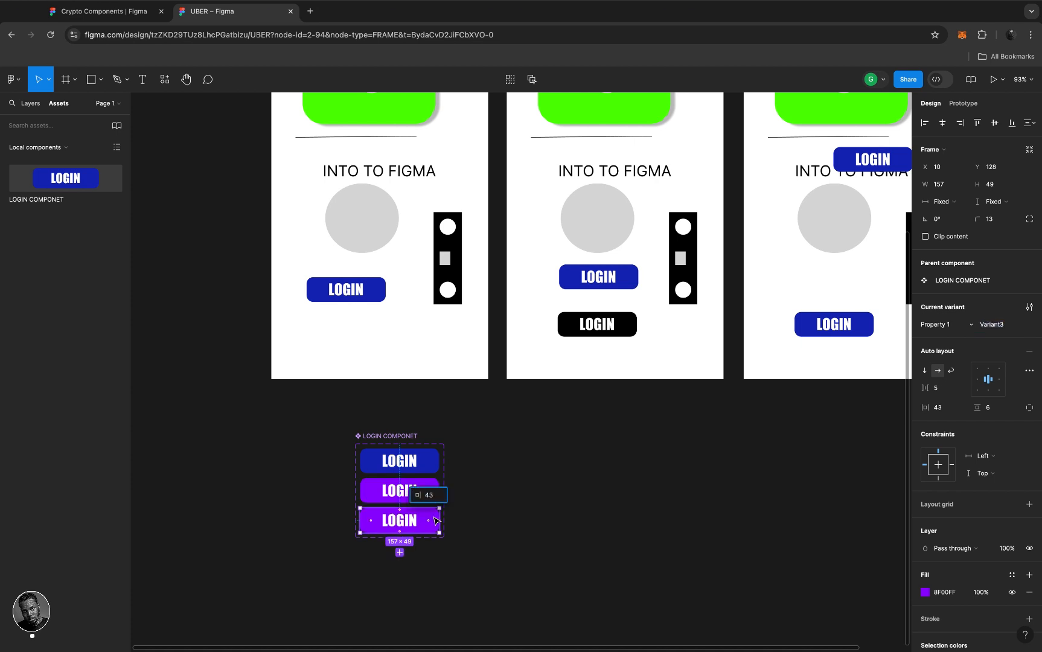
click(926, 593)
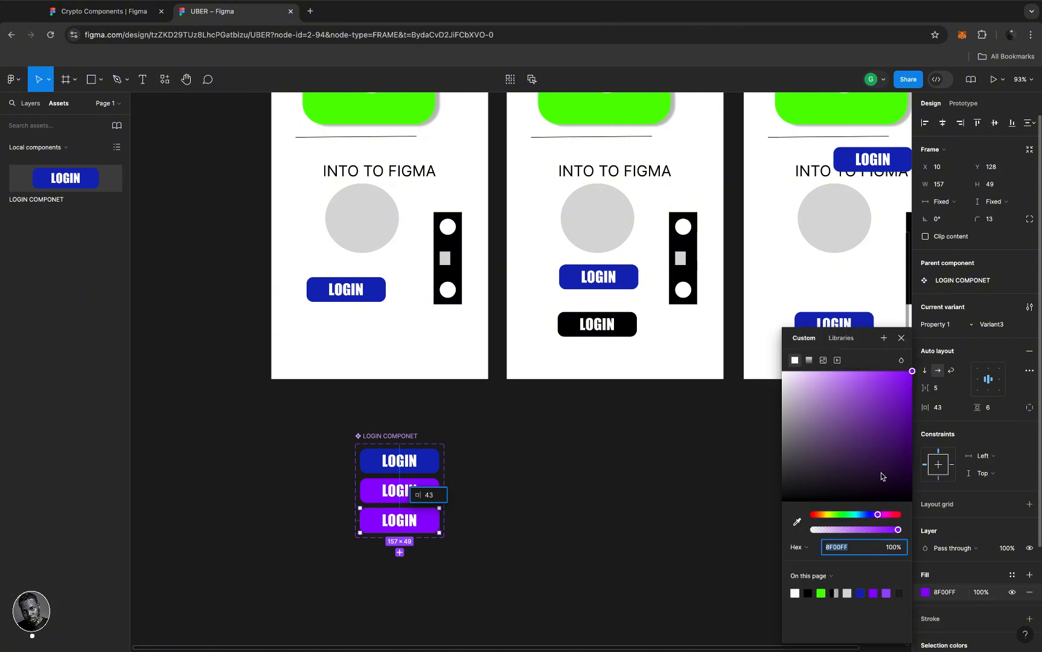
click(845, 515)
drag(865, 424, 783, 446)
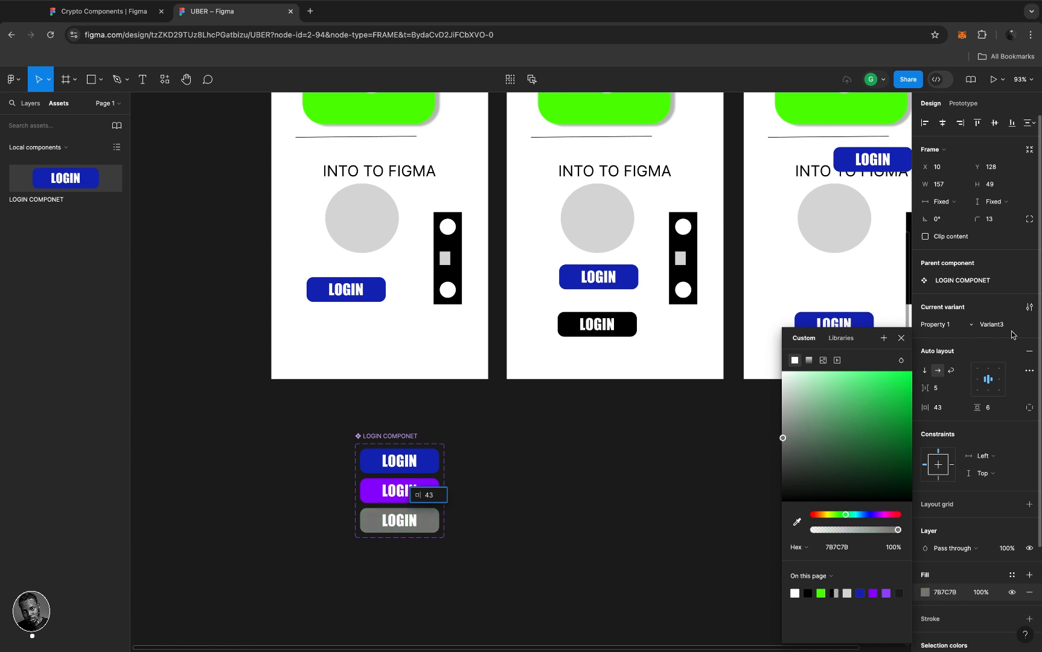
- Rename the third variant THRIRD
click(1013, 326)
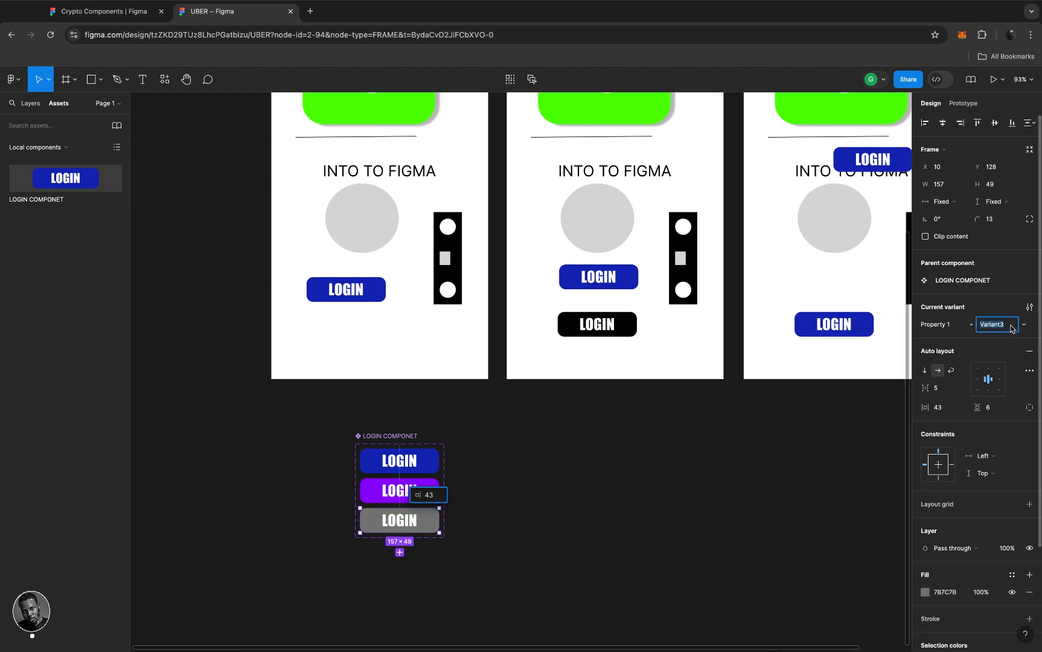
text(THRIRD)
key(Return)
click(30, 103)
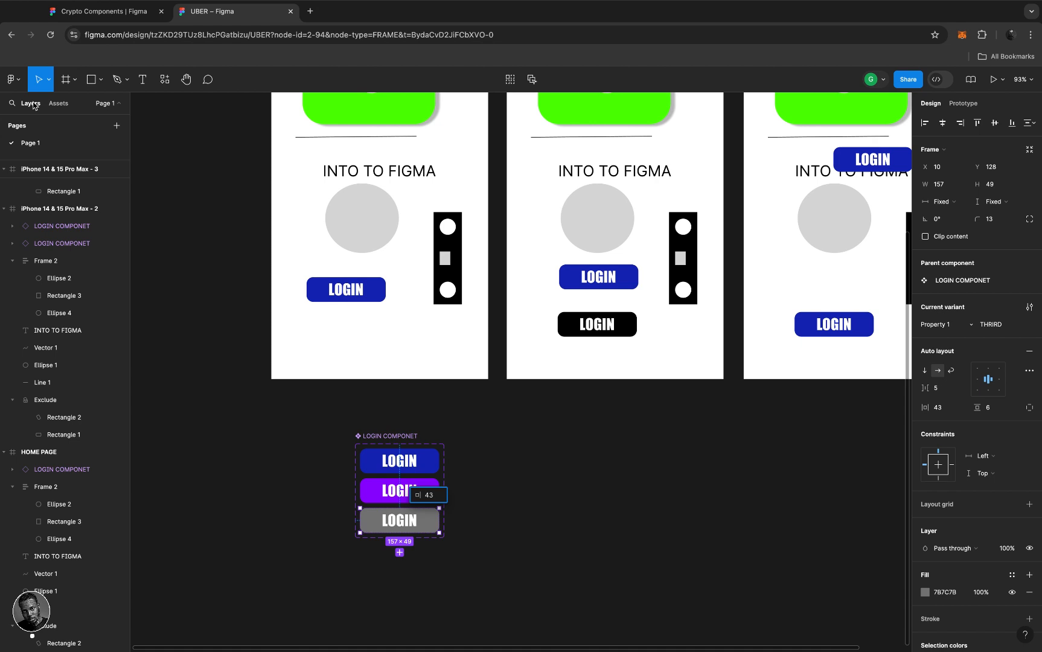
- Switch the HOME PAGE LOGIN button to the grey THRIRD variant and nudge the component set down-right
click(45, 243)
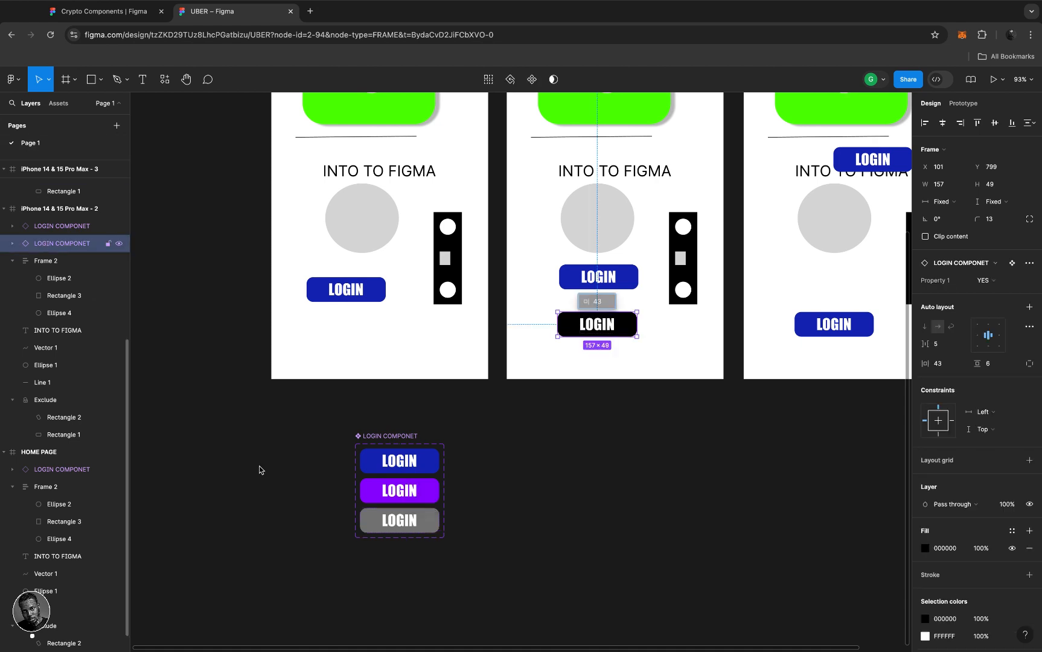
click(399, 439)
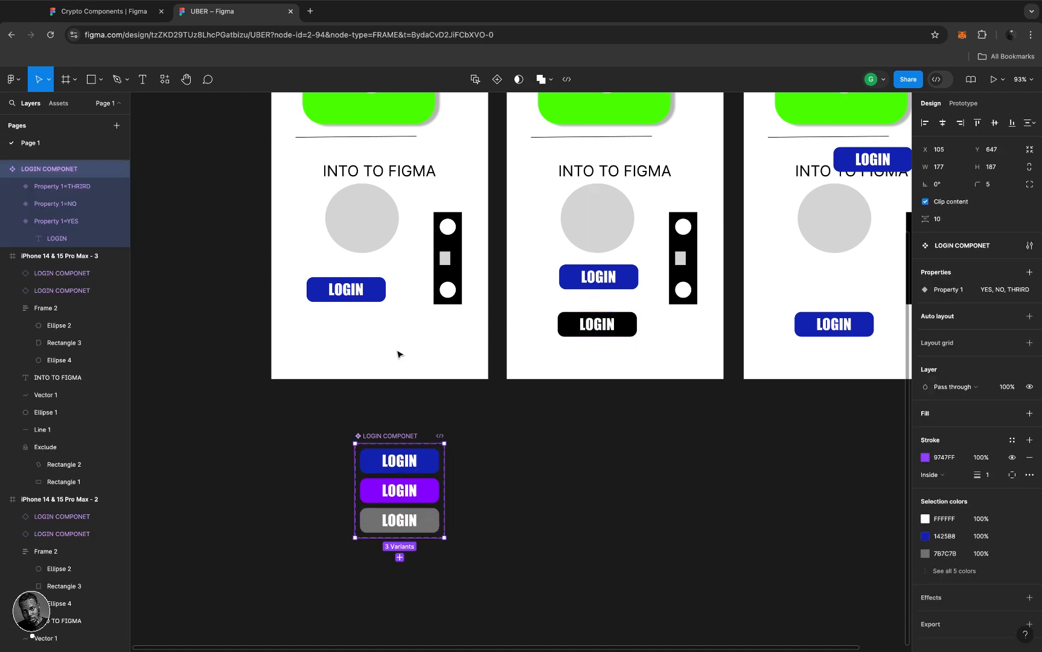
click(376, 298)
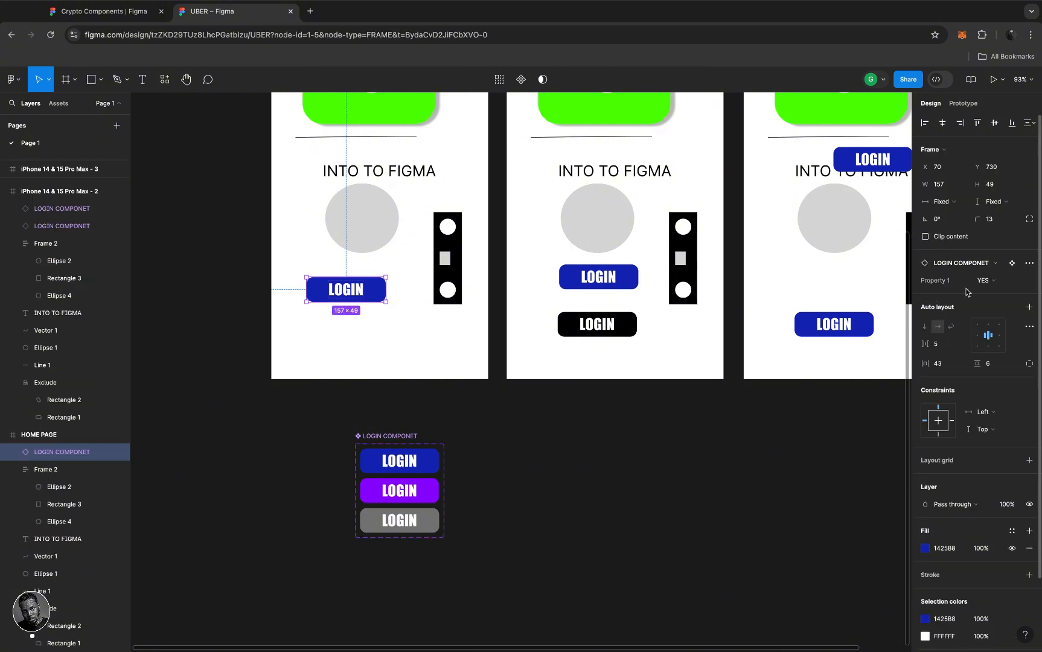
click(995, 283)
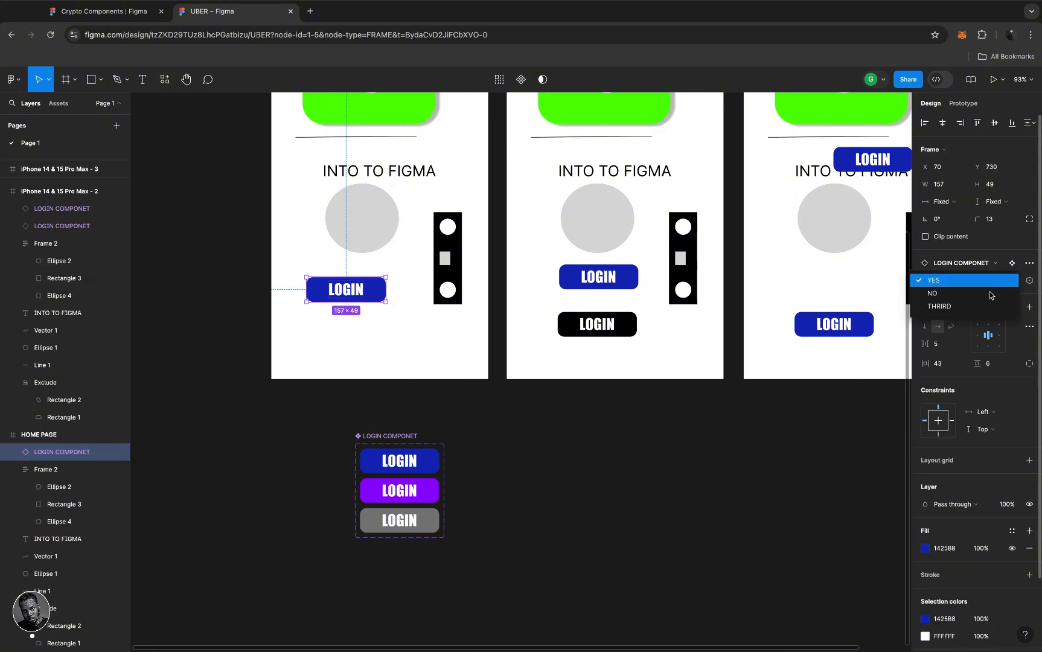
click(966, 307)
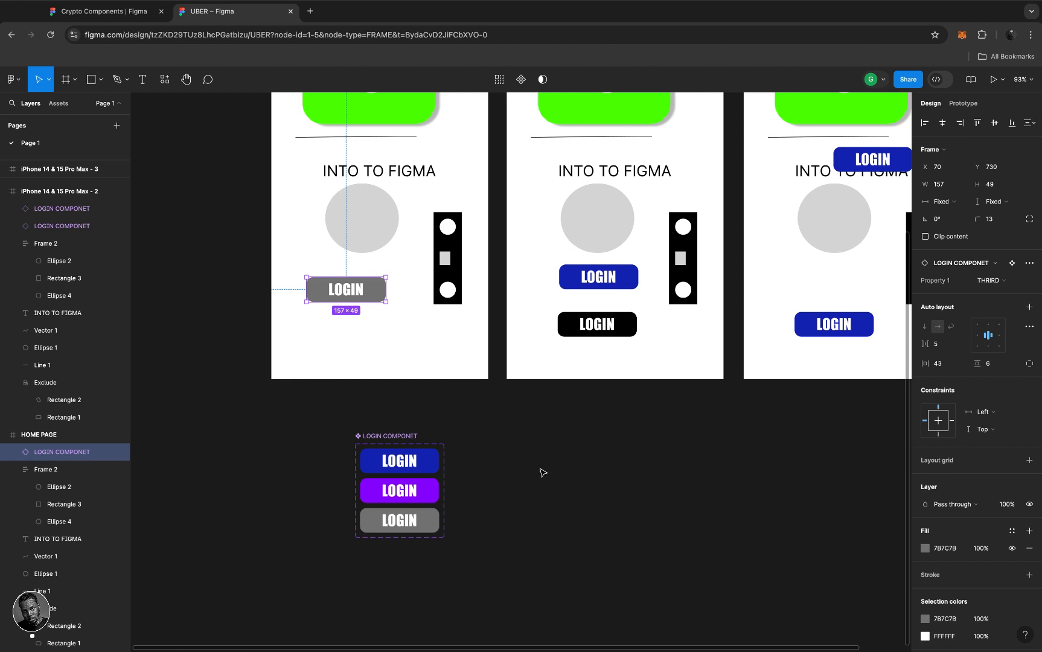
click(389, 436)
drag(375, 436, 380, 439)
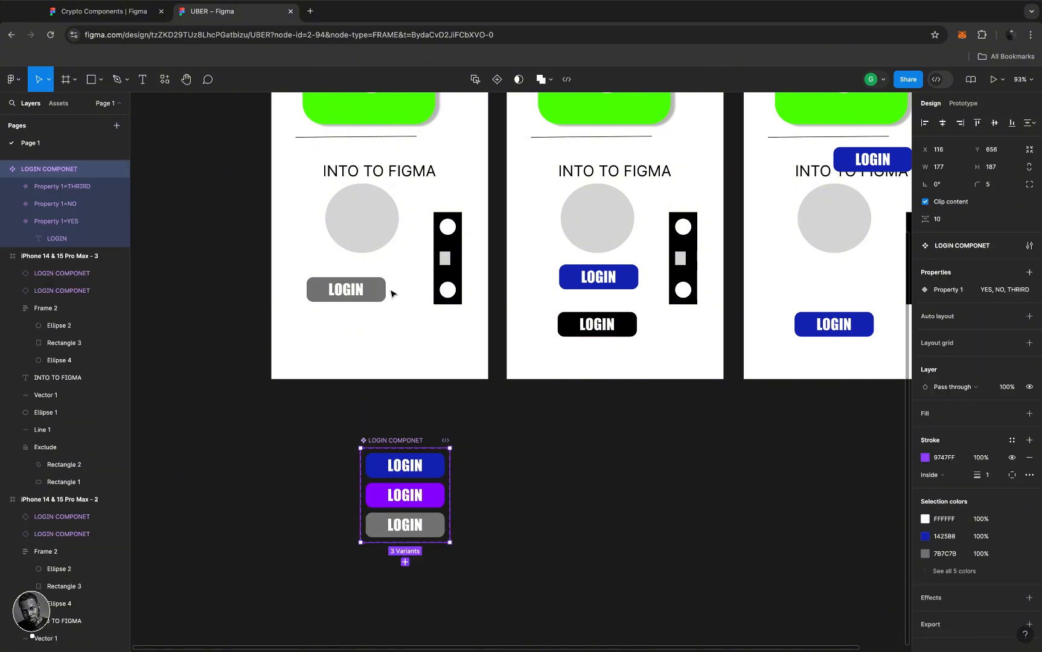
- Switch the middle frame's blue LOGIN button to the NO variant
click(626, 287)
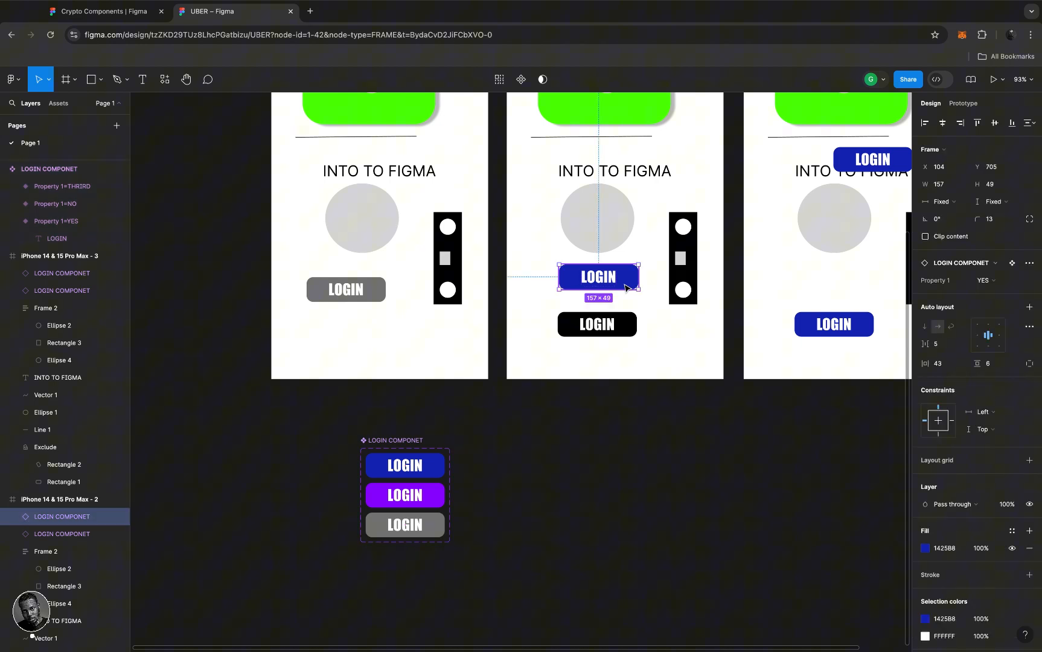
click(995, 281)
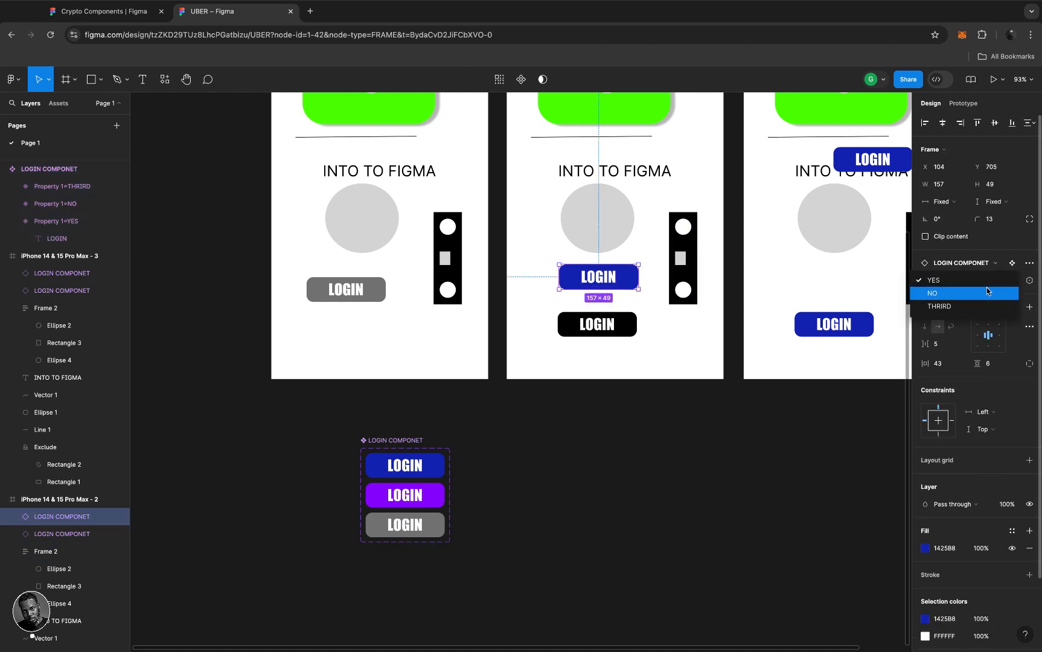
click(986, 291)
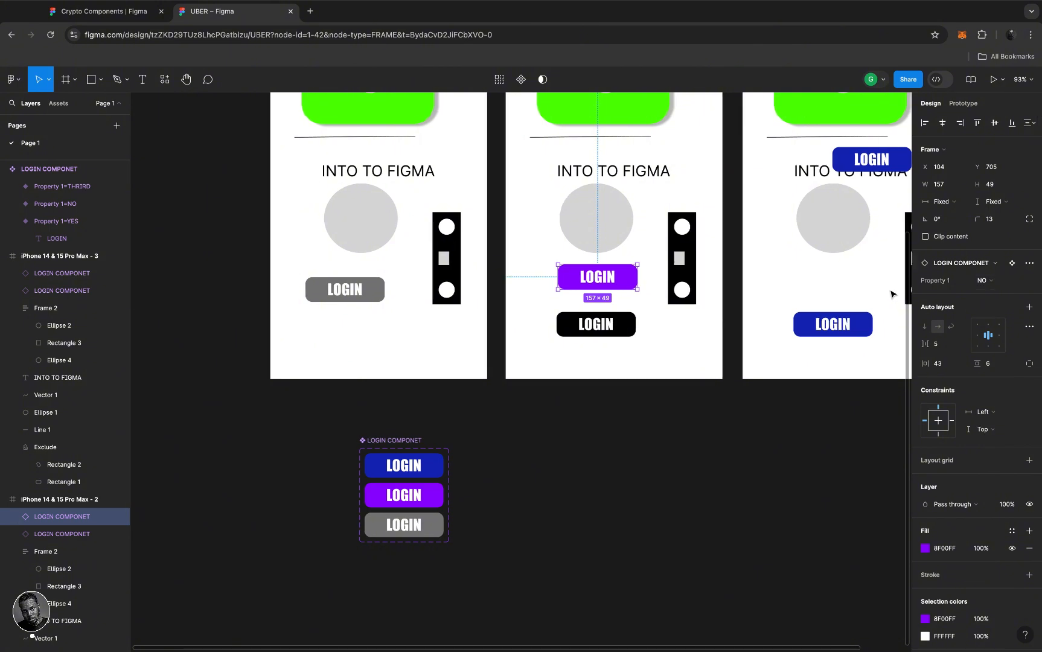
scroll(825, 323, right, 2)
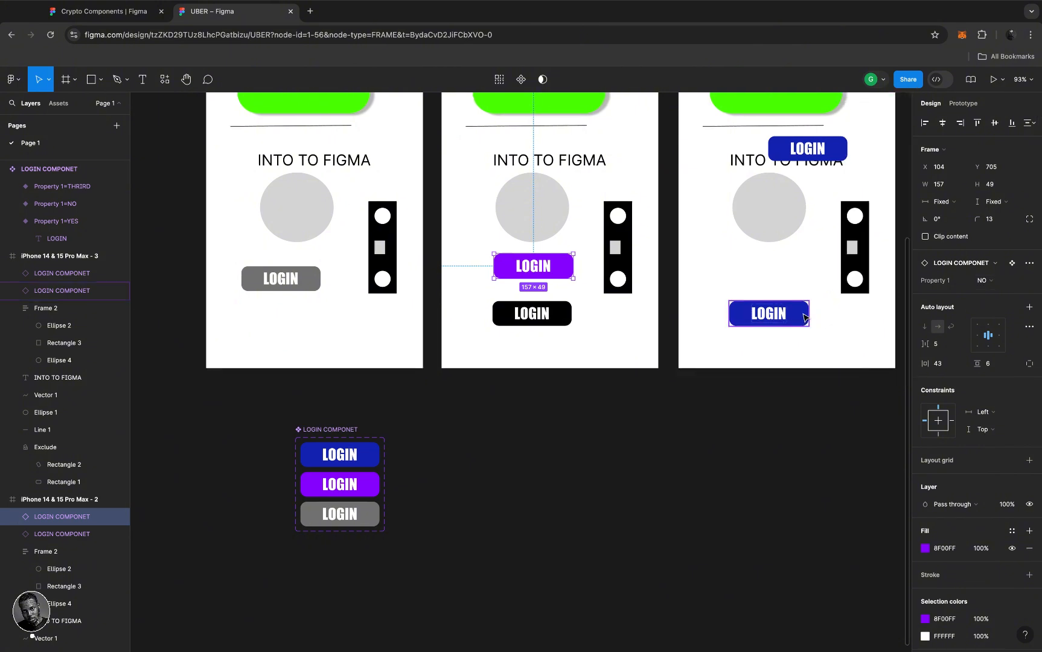
- Set the right frame's bottom LOGIN button to NO and delete the middle frame's black LOGIN button
click(804, 318)
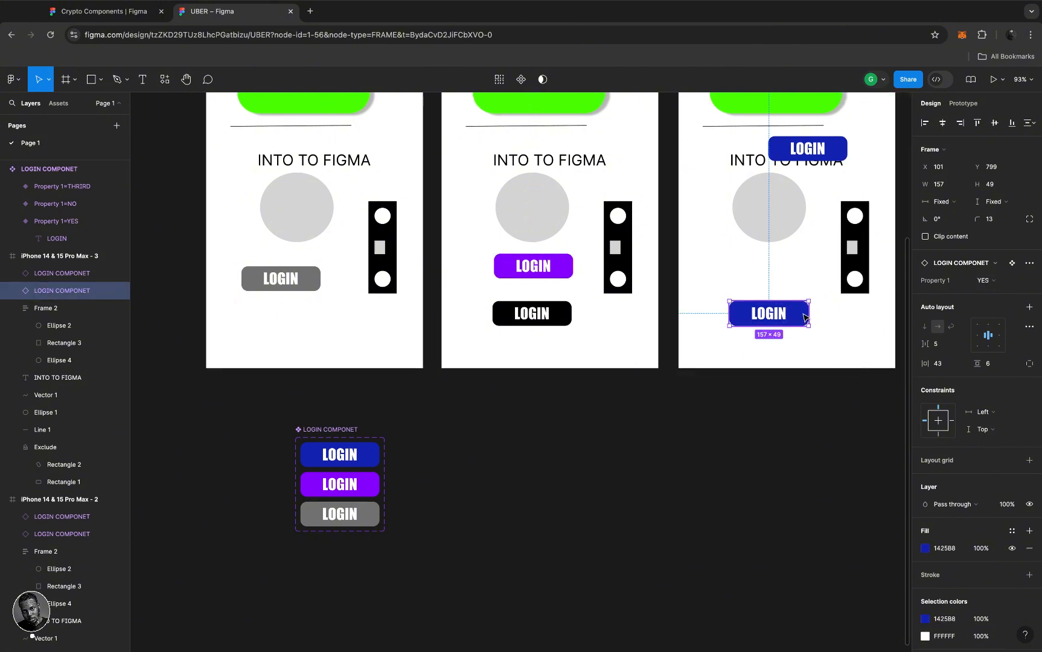
scroll(561, 199, up, 3)
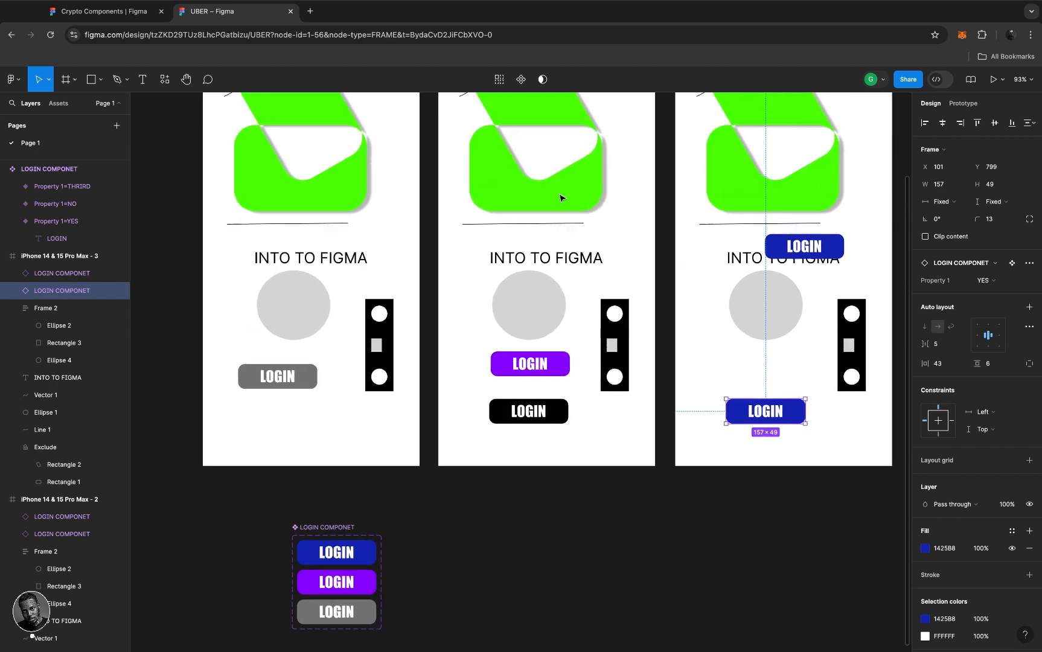
click(557, 373)
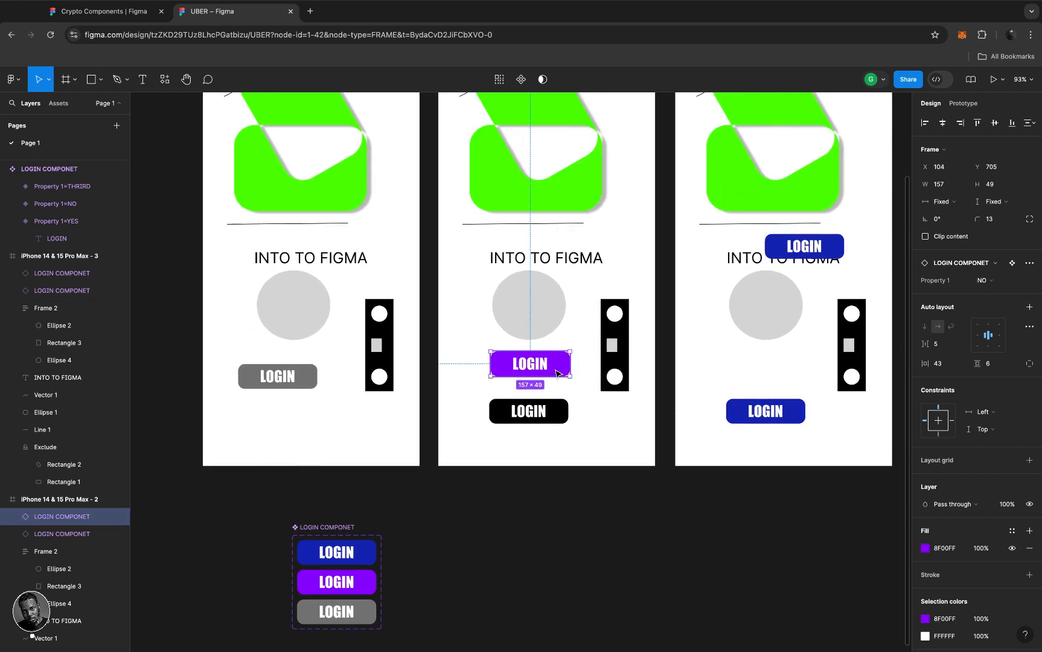
scroll(558, 373, down, 5)
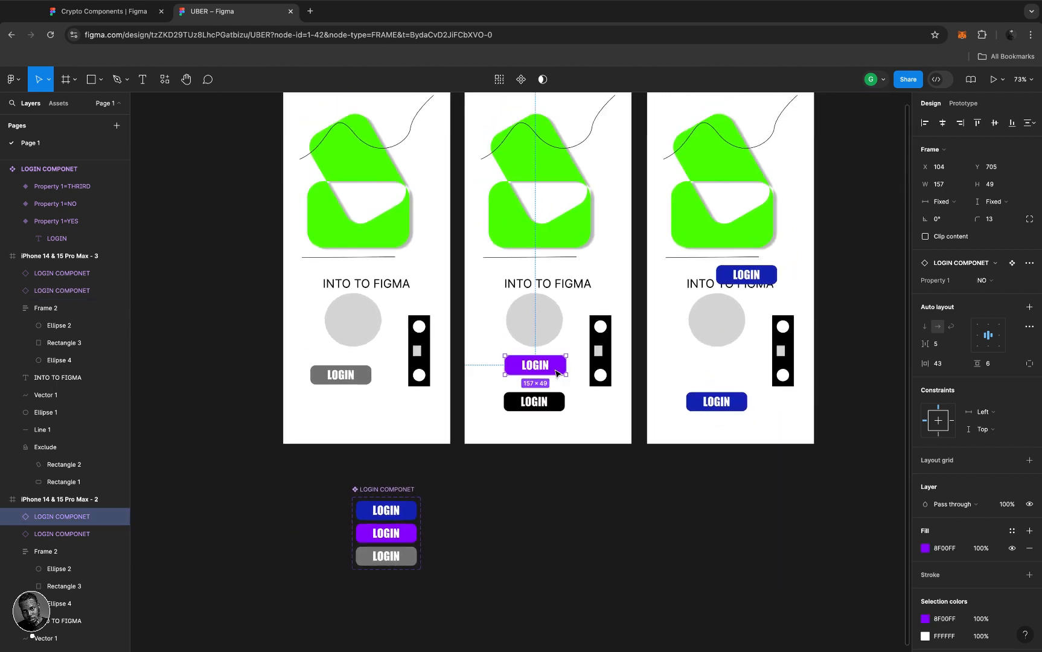
scroll(694, 404, right, 1)
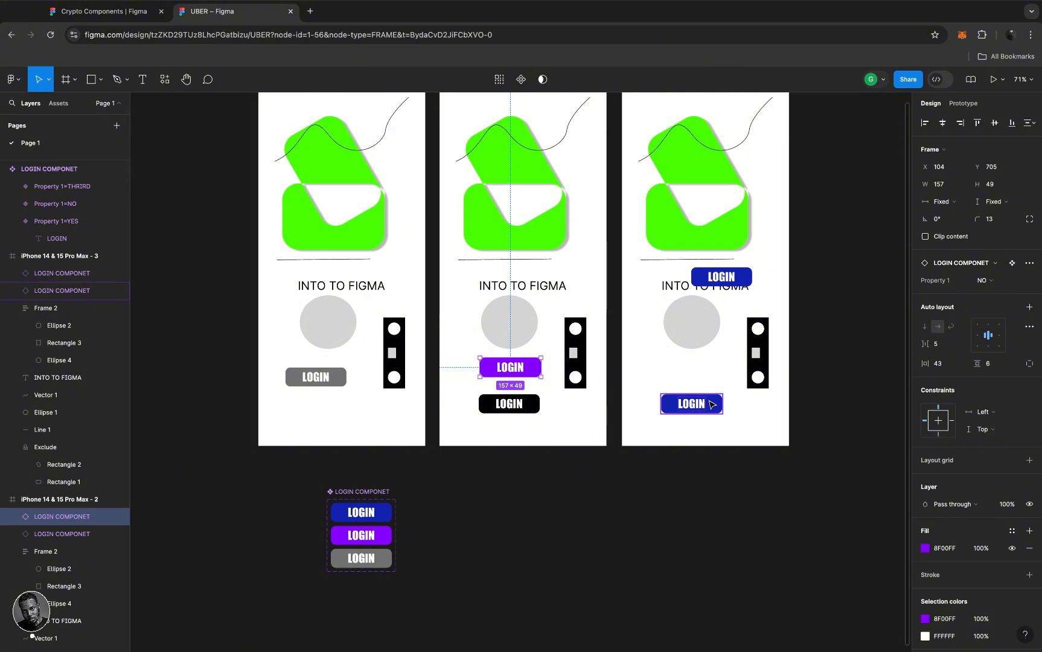
click(712, 404)
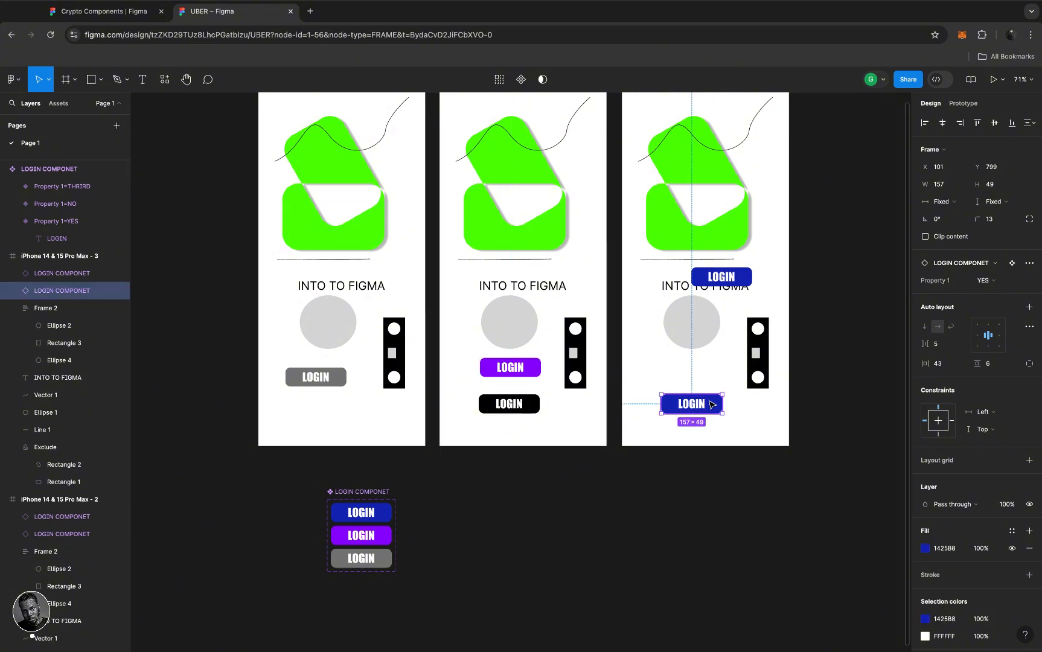
click(998, 281)
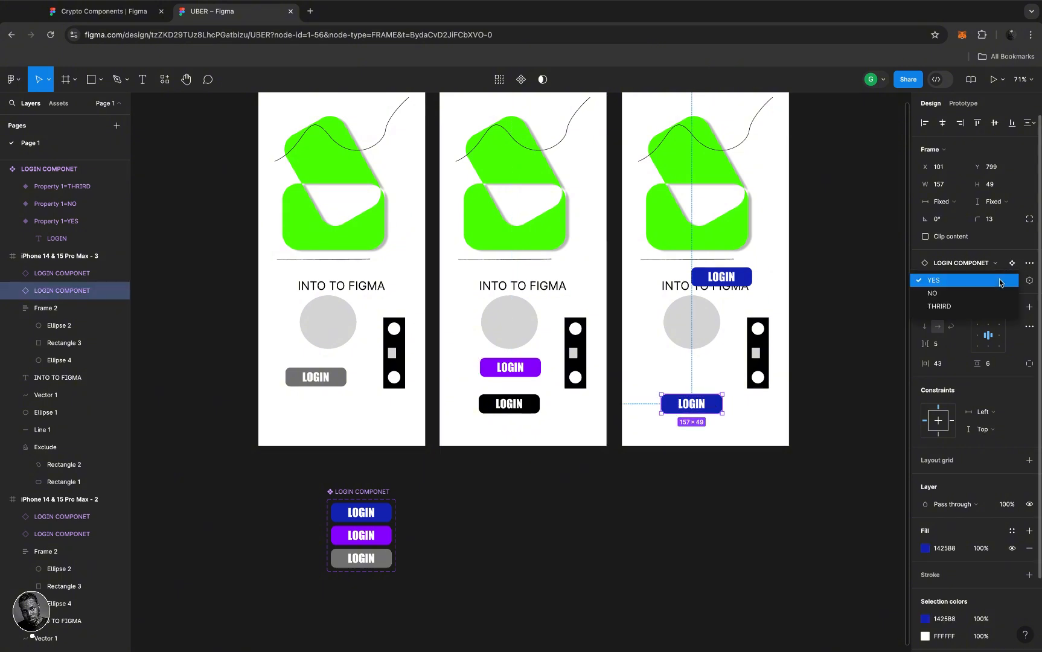
click(953, 293)
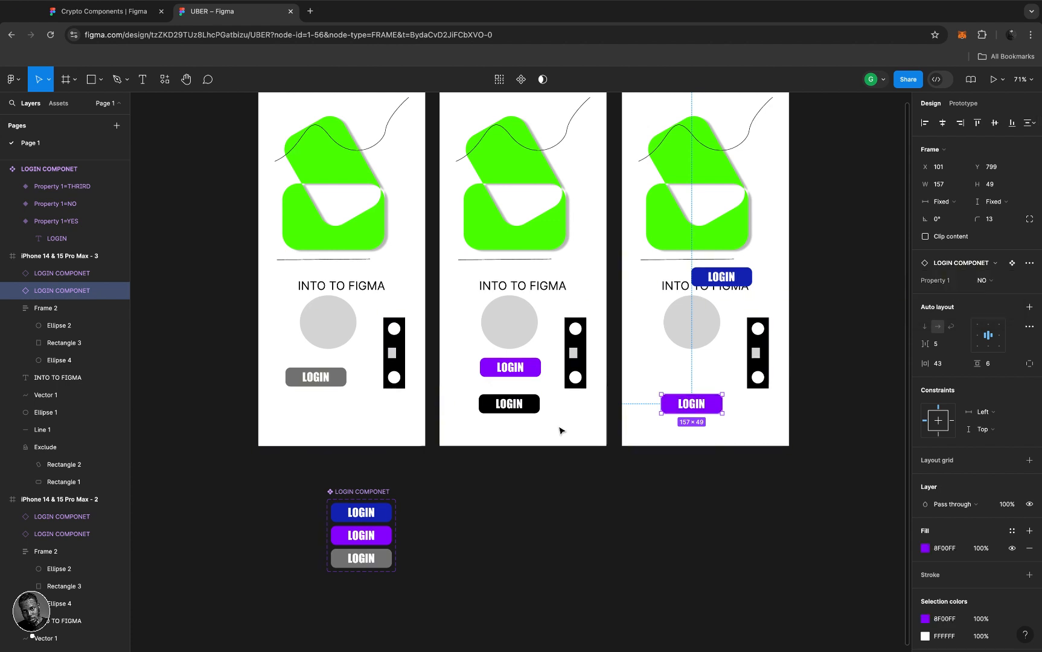
click(528, 408)
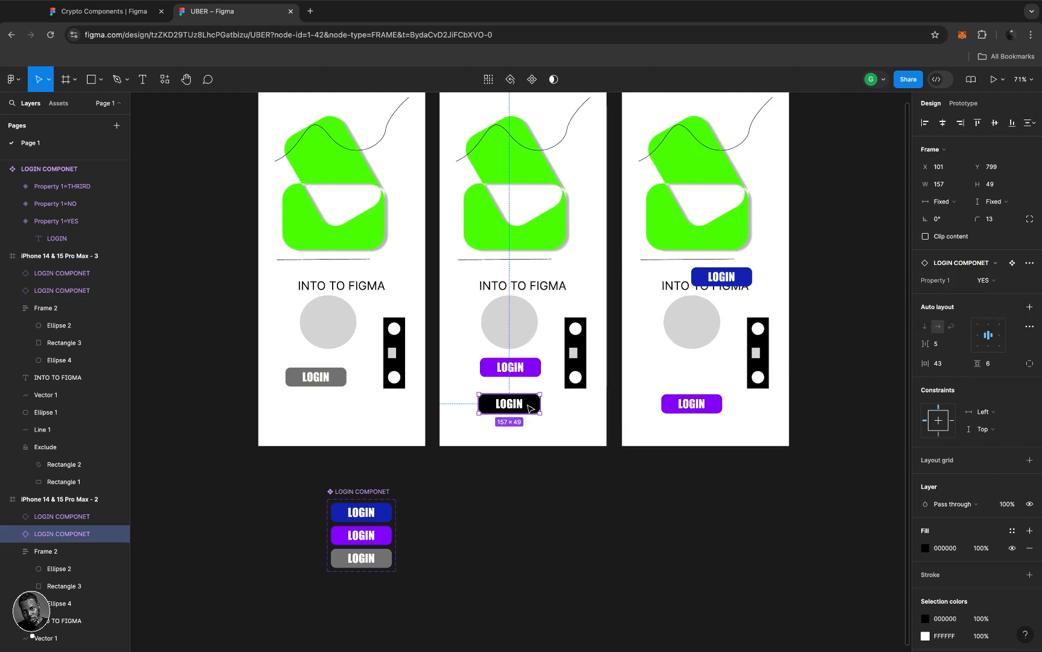
key(Delete)
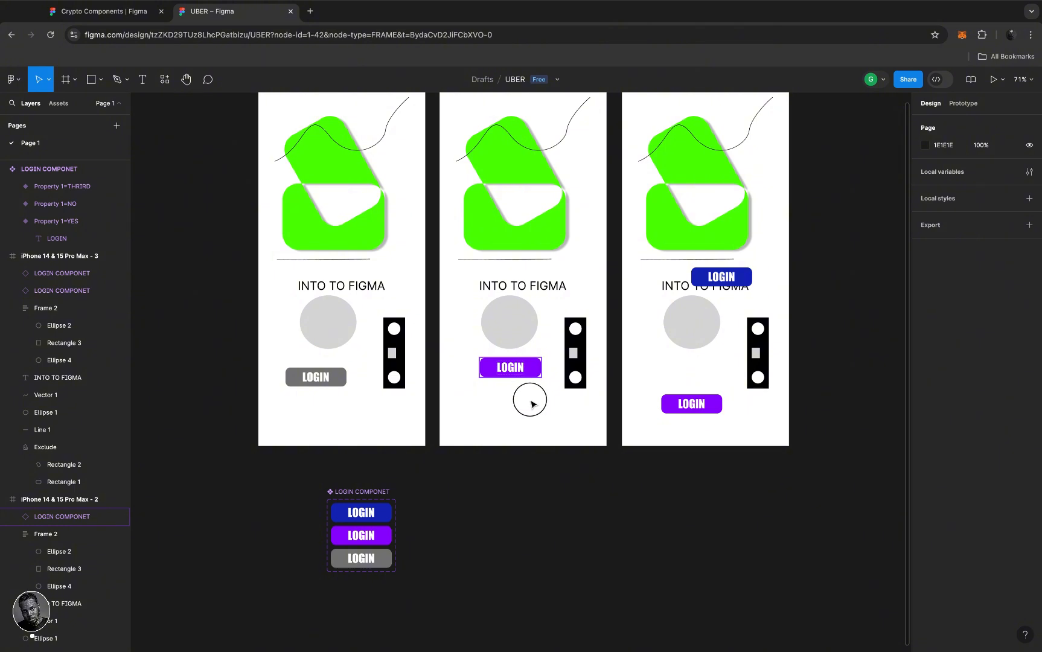
- Lower the middle frame's LOGIN button and recolour the NO variant's fill to muted purple 735E83
drag(530, 368, 530, 398)
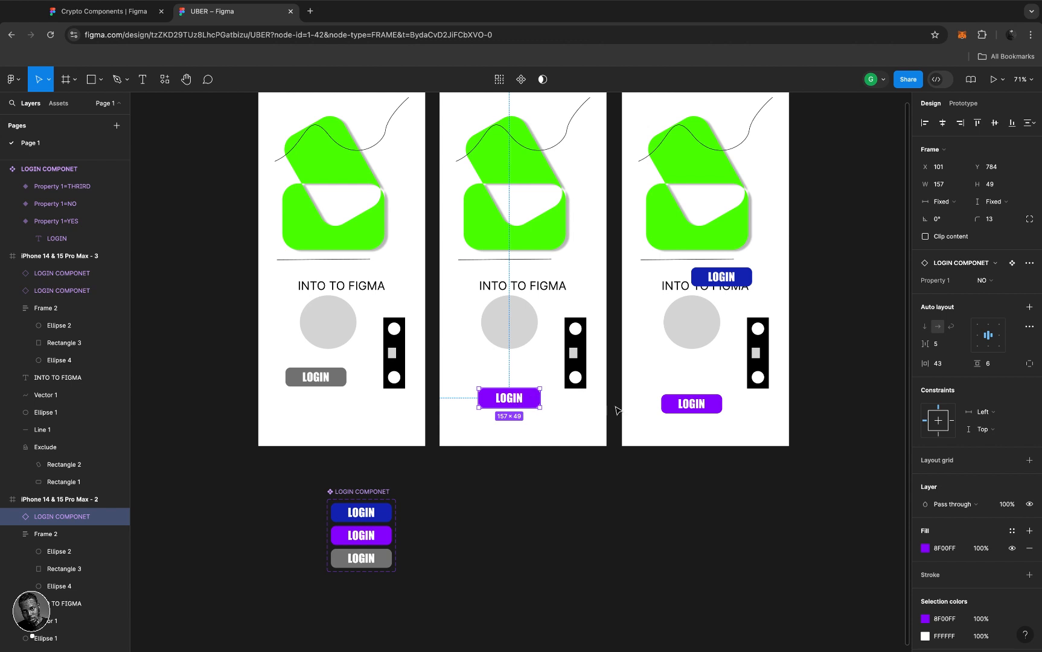
click(667, 413)
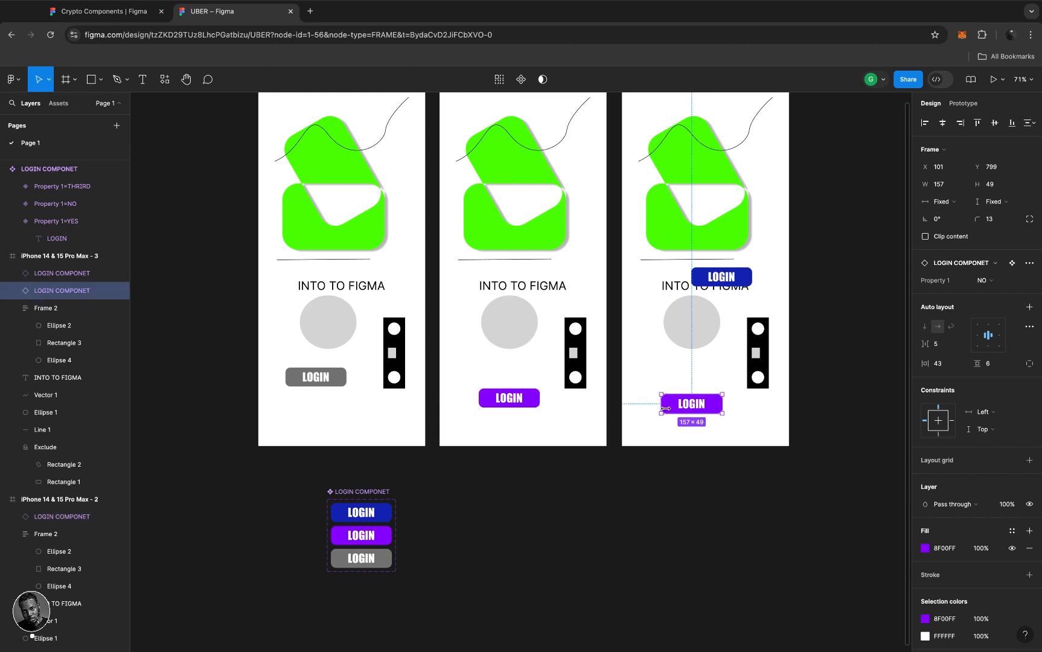
click(384, 535)
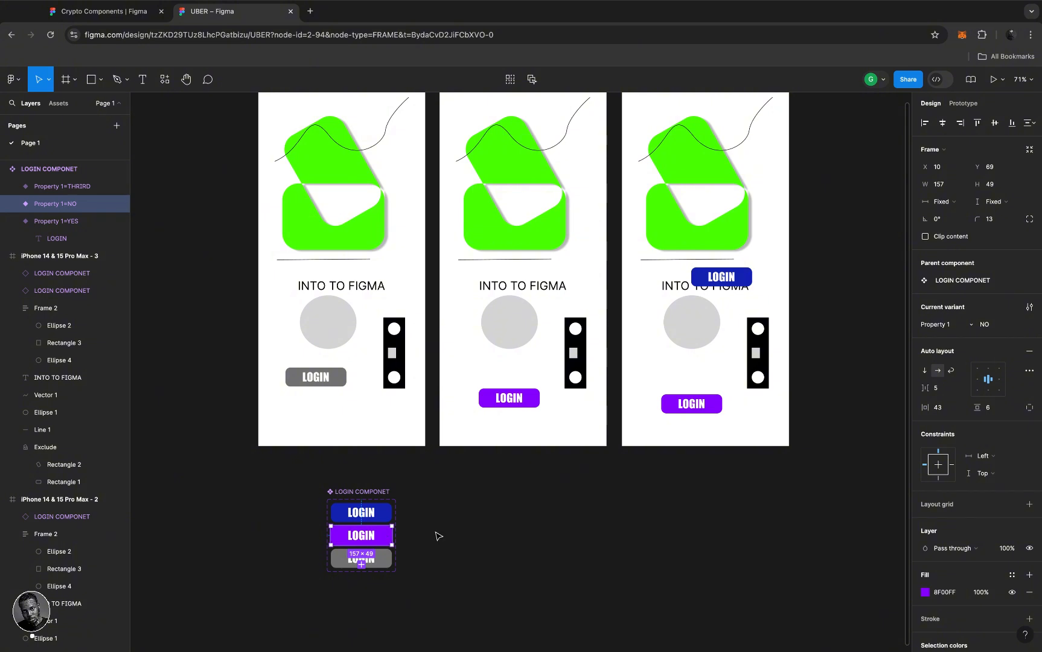
click(924, 592)
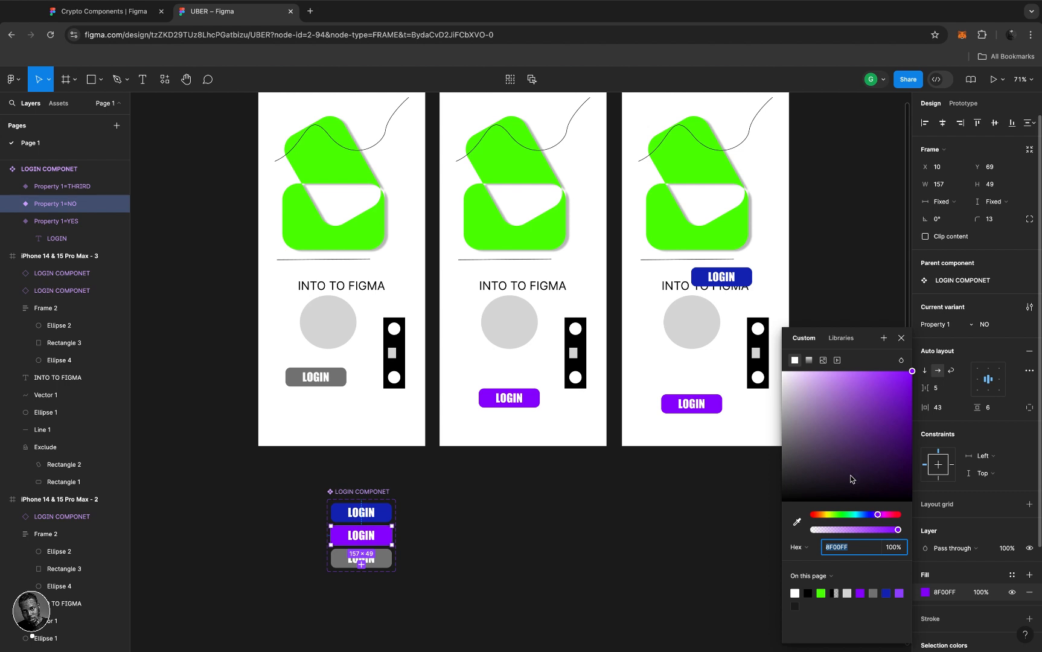
drag(851, 478, 896, 519)
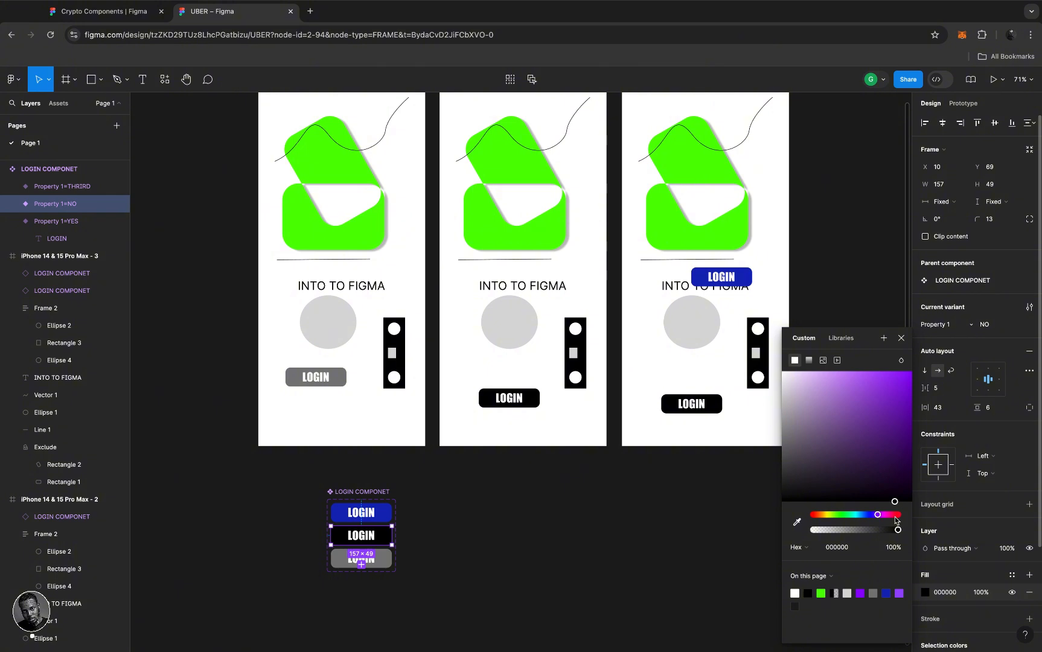
mouse_move(831, 436)
mouse_down()
mouse_move(796, 425)
mouse_move(819, 439)
mouse_up()
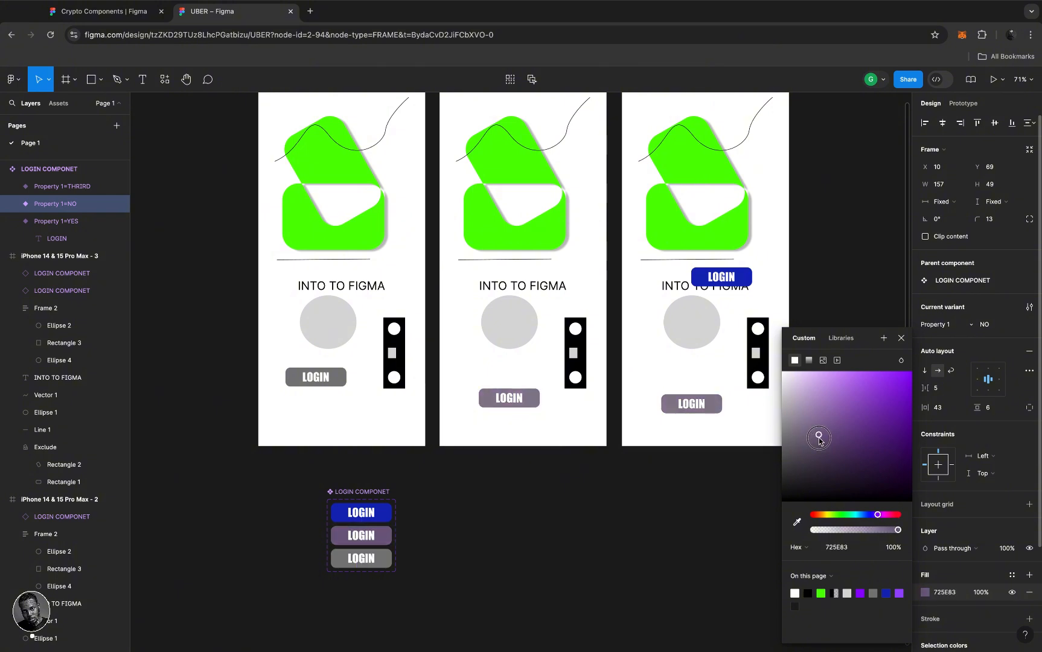
click(575, 550)
- Select the grey Ellipse 1 circle inside the HOME PAGE frame
scroll(360, 321, up, 5)
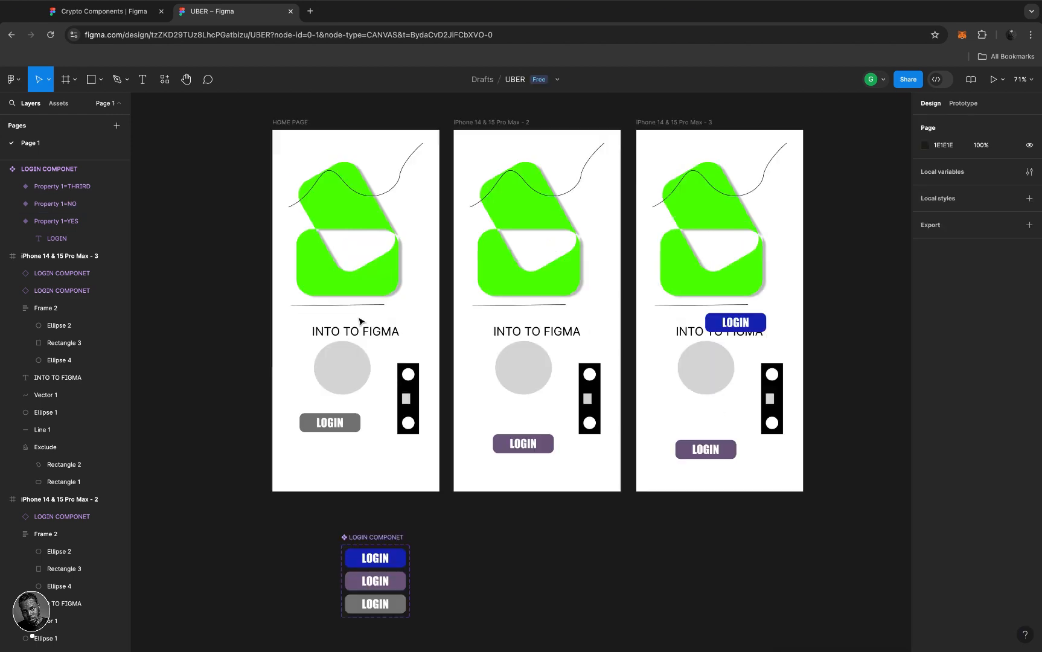
scroll(361, 321, down, 2)
scroll(360, 321, up, 4)
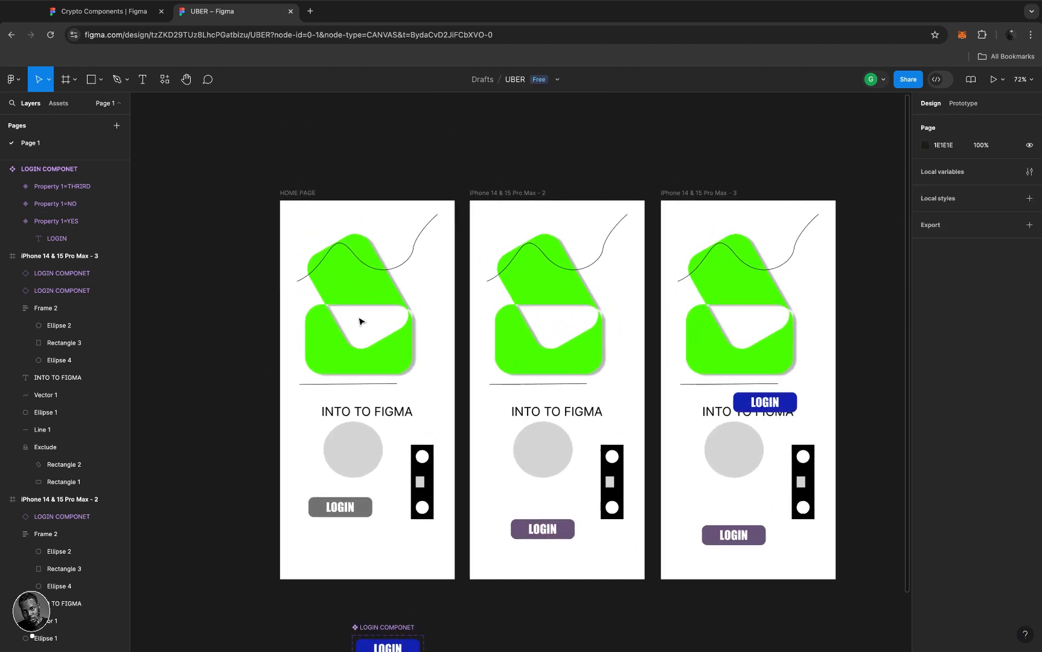
scroll(360, 322, down, 4)
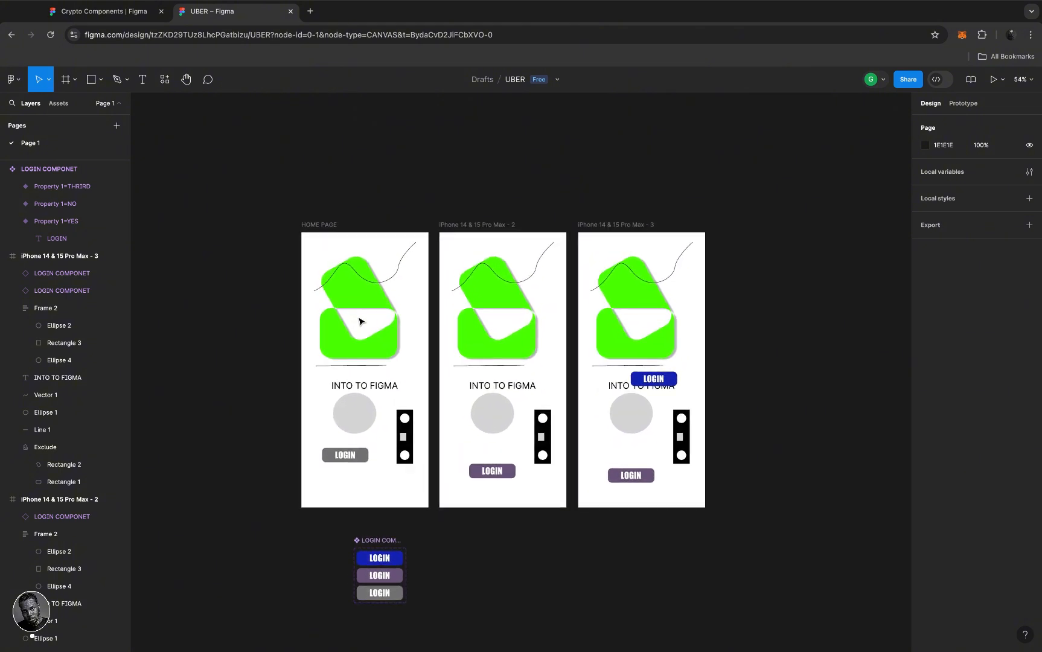
click(359, 413)
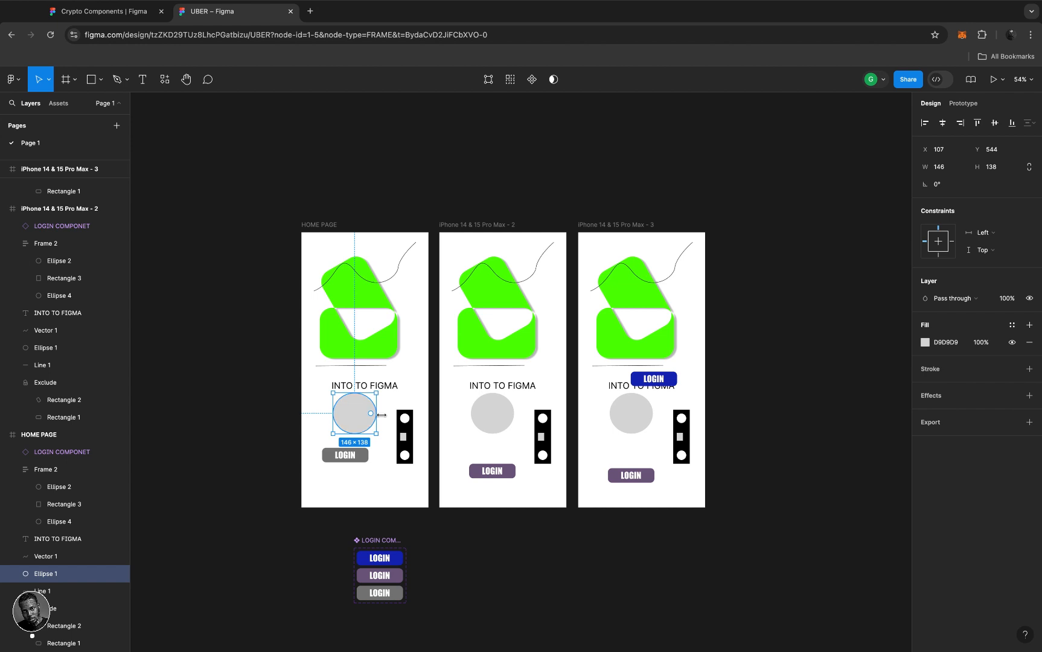
scroll(360, 414, up, 3)
scroll(359, 417, down, 1)
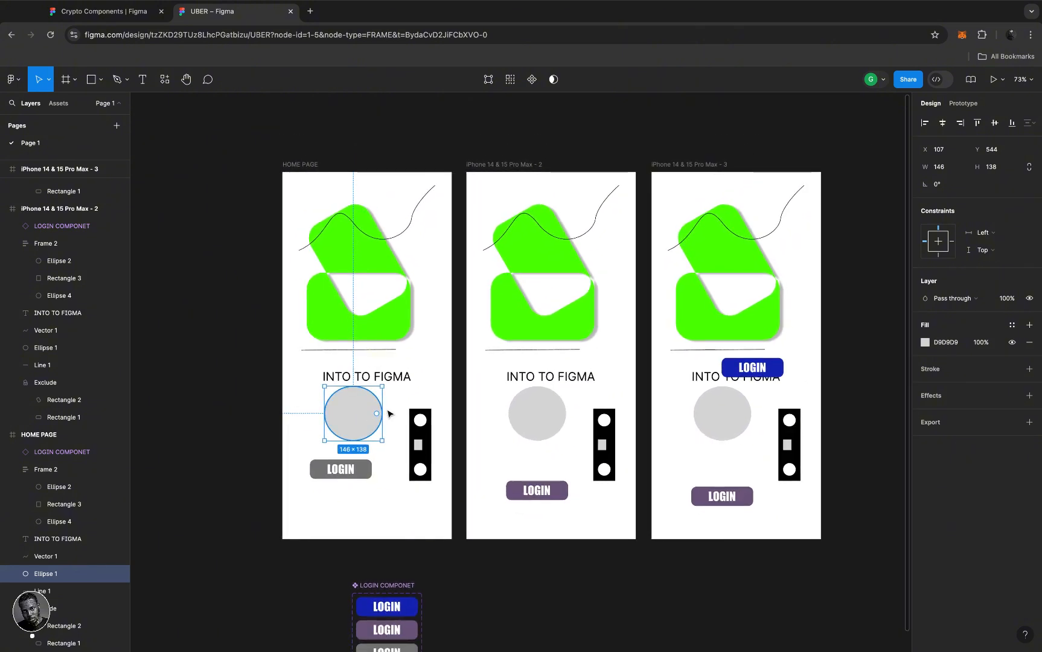
- Give the HOME PAGE circle an image fill using eca pos 4x3 feet.jpg
click(925, 342)
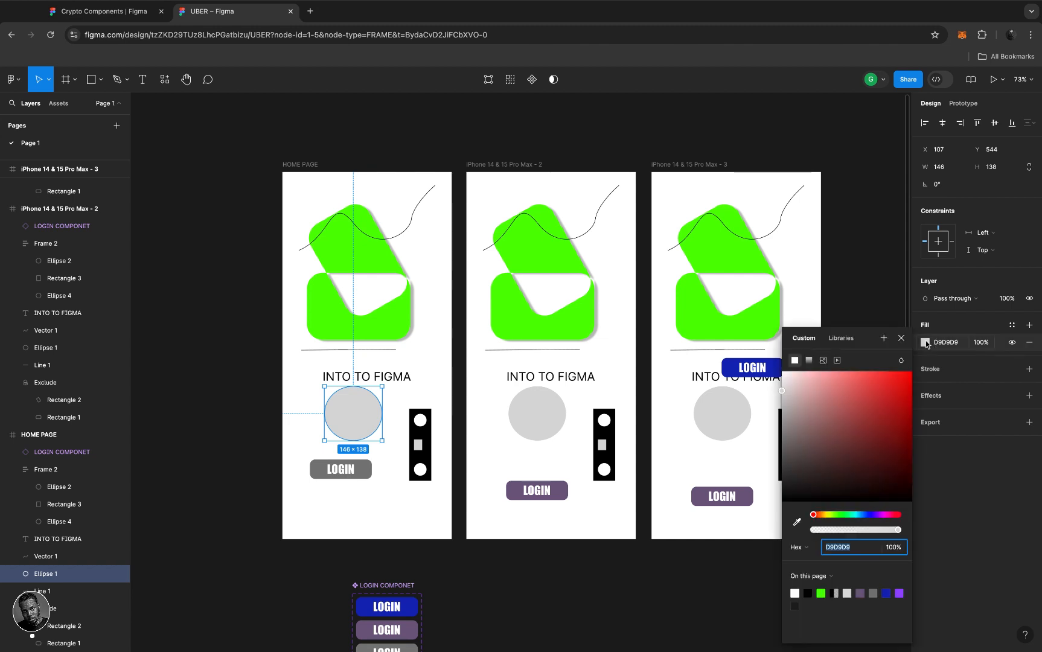
click(823, 360)
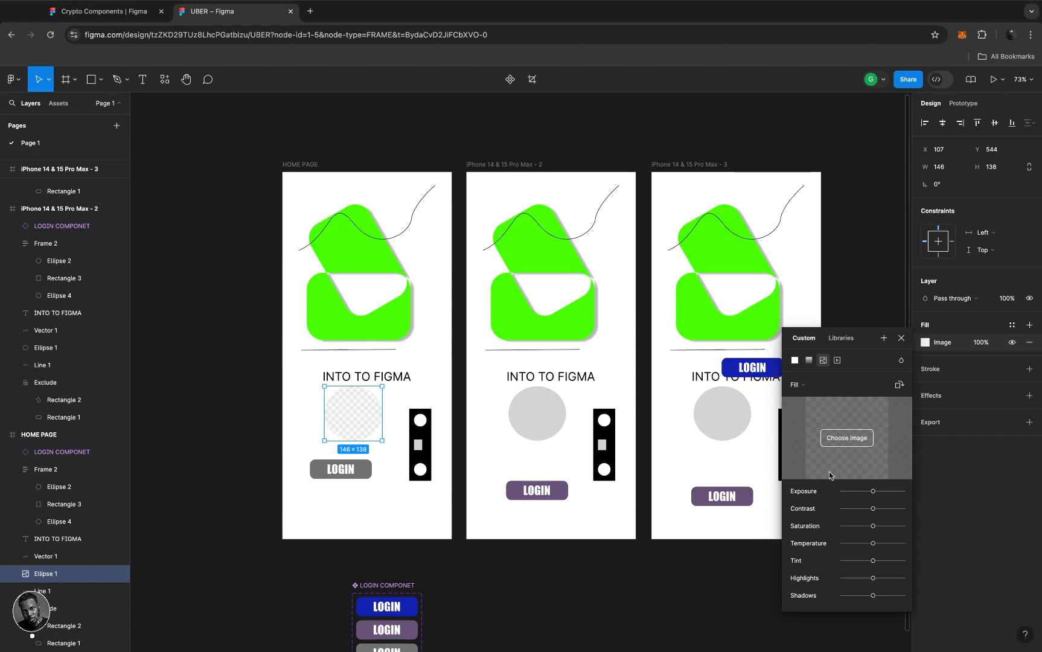
click(841, 440)
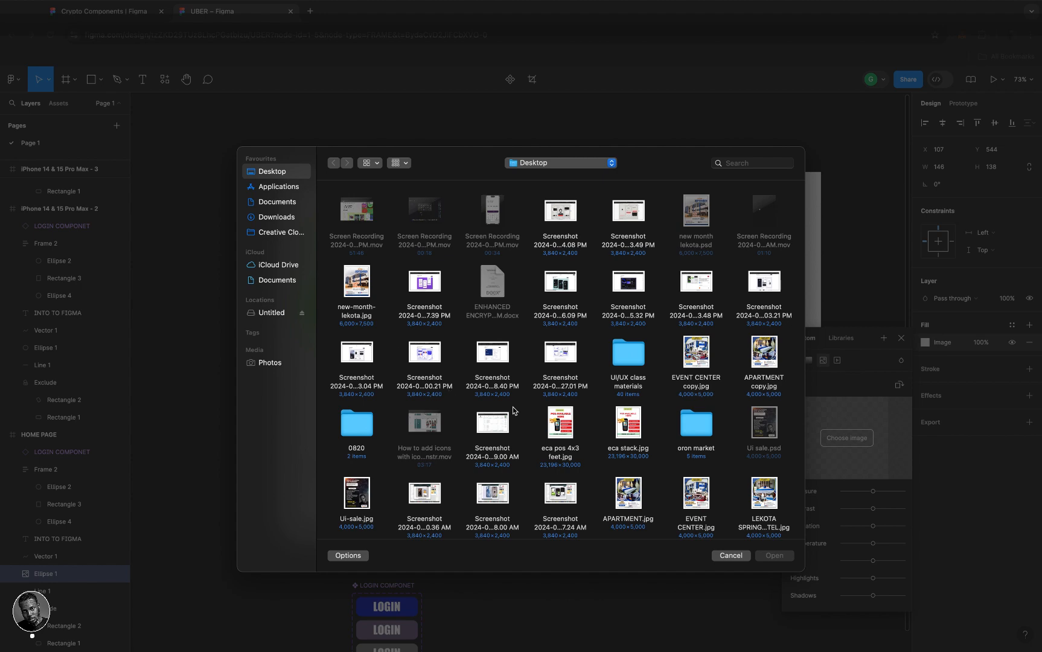
click(562, 426)
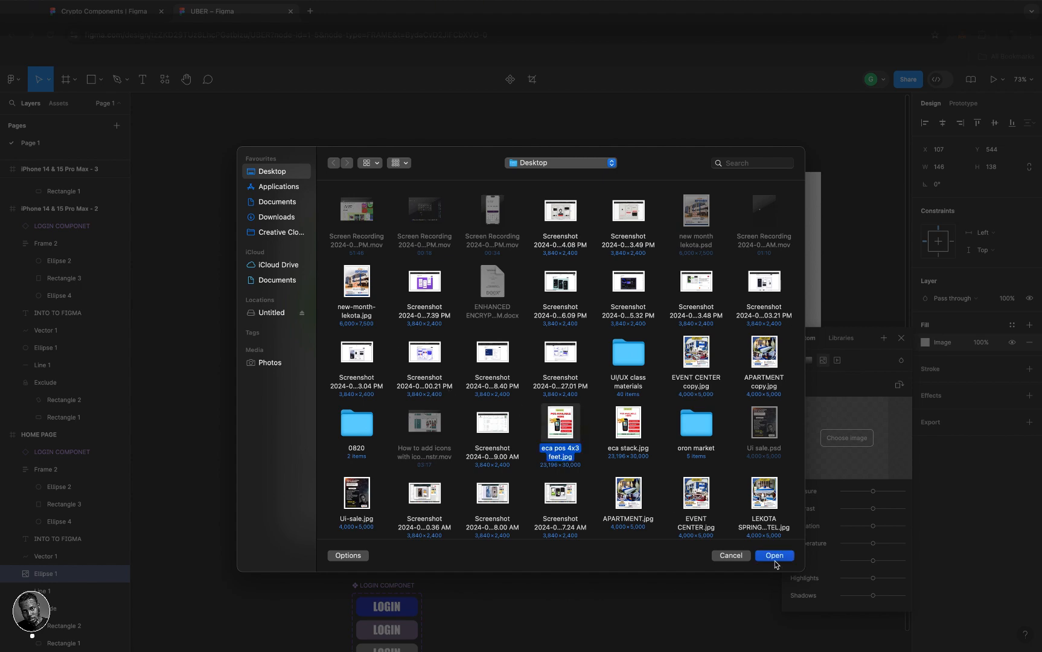
click(774, 556)
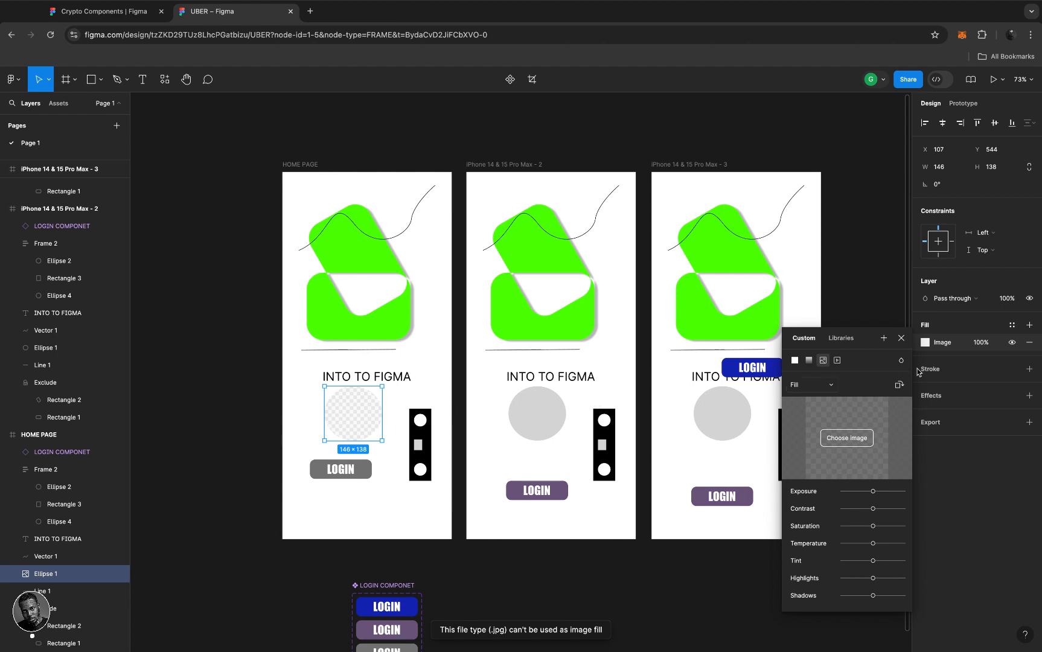
- Replace the fill with the green call icon from Downloads and raise contrast slightly
click(845, 439)
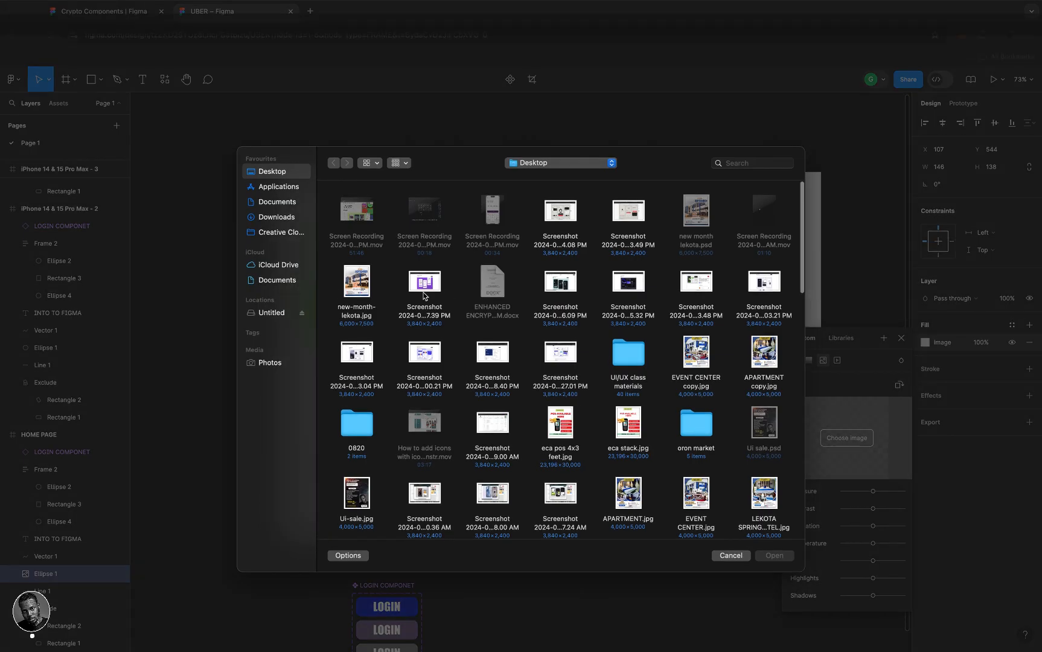
click(282, 219)
click(431, 212)
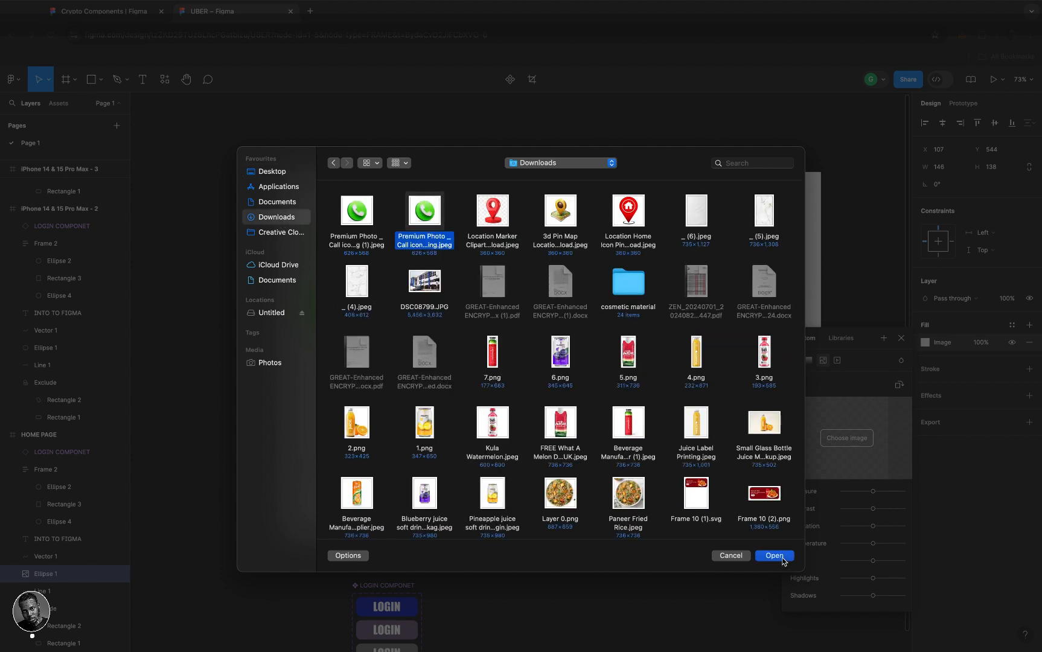
click(782, 558)
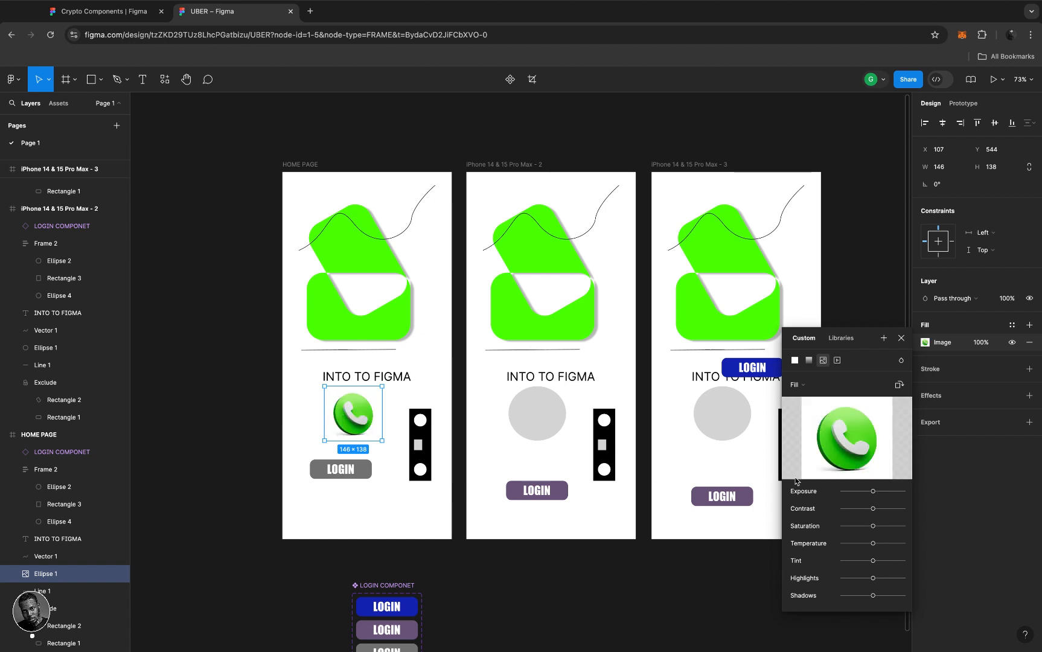
mouse_move(873, 514)
mouse_down()
mouse_move(892, 512)
mouse_move(873, 513)
mouse_up()
- Close the image fill panel, deselect the circle, and take Chrome out of full screen
click(901, 341)
scroll(736, 356, down, 5)
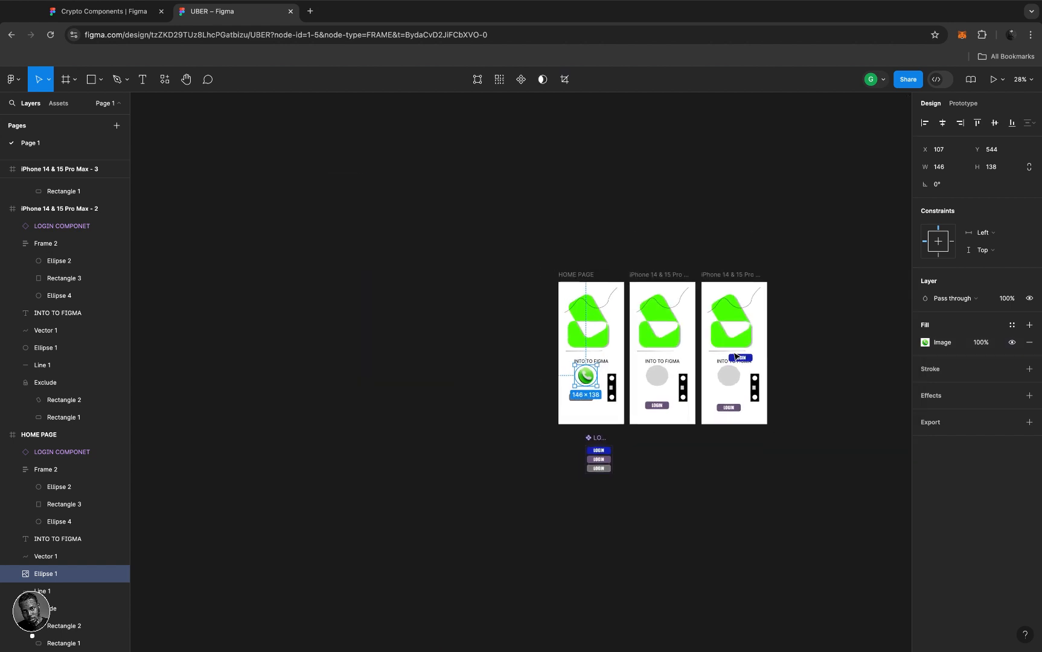
scroll(735, 357, right, 5)
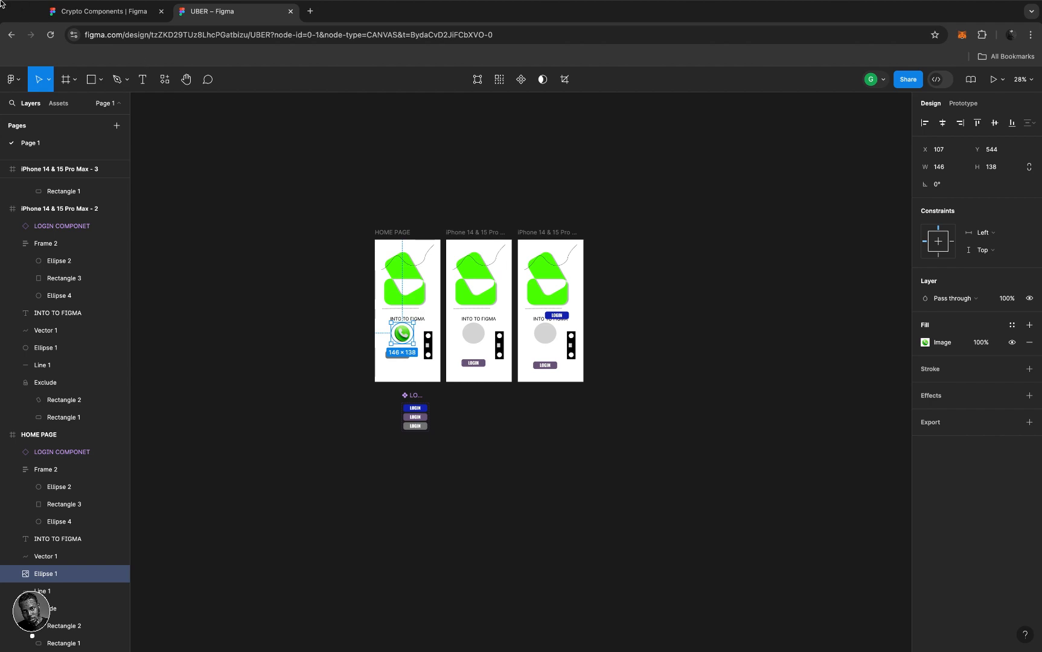
click(174, 440)
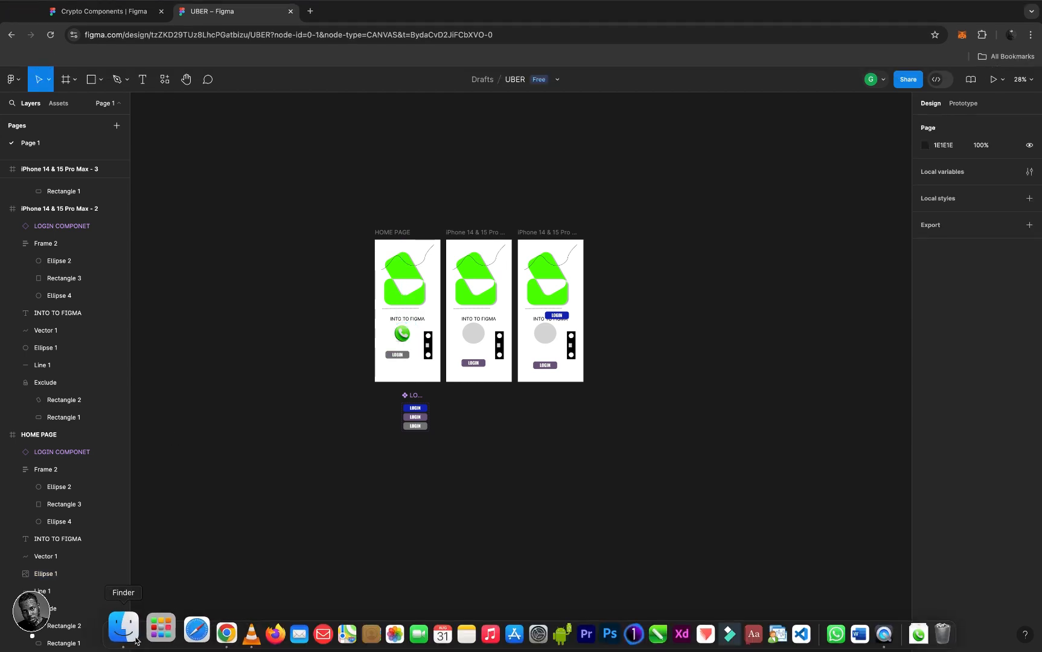
click(134, 638)
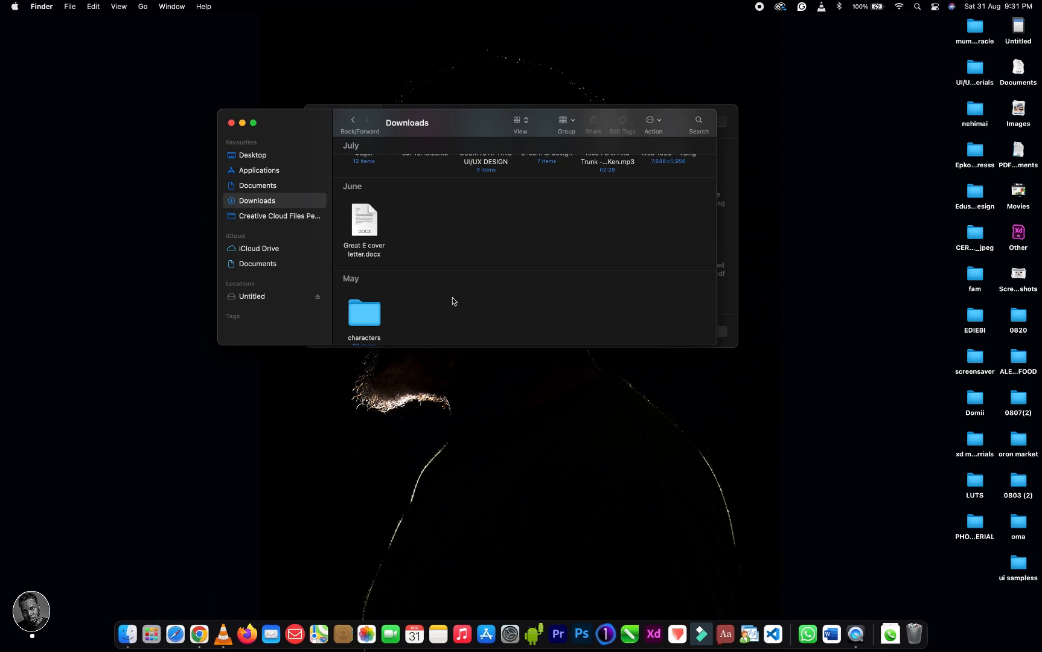
scroll(452, 298, up, 5)
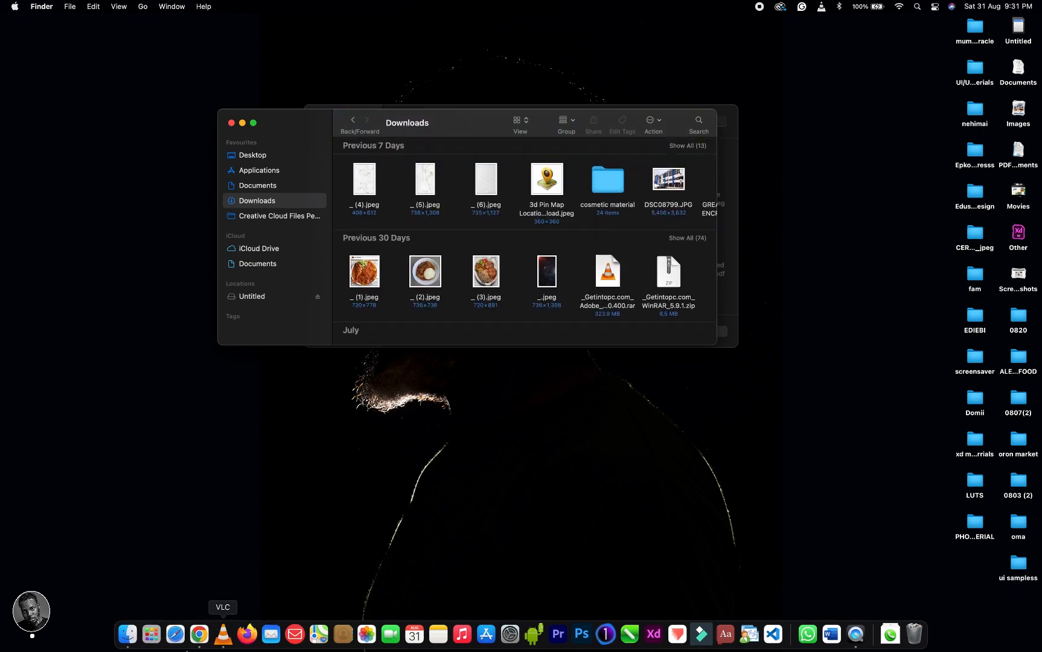
click(201, 631)
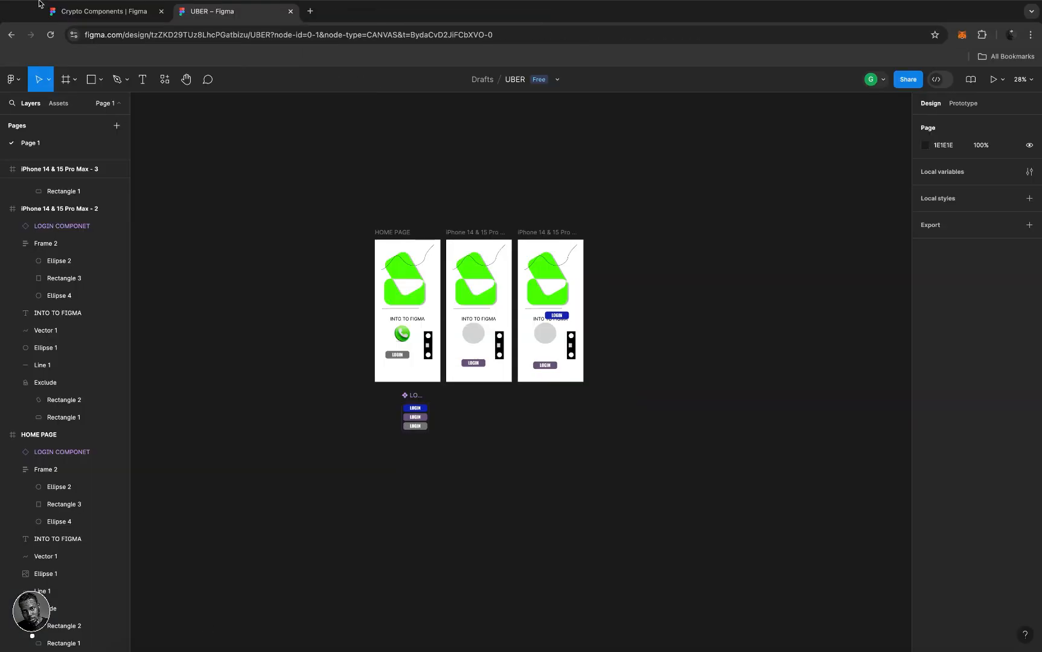
mouse_move(38, 2)
click(33, 25)
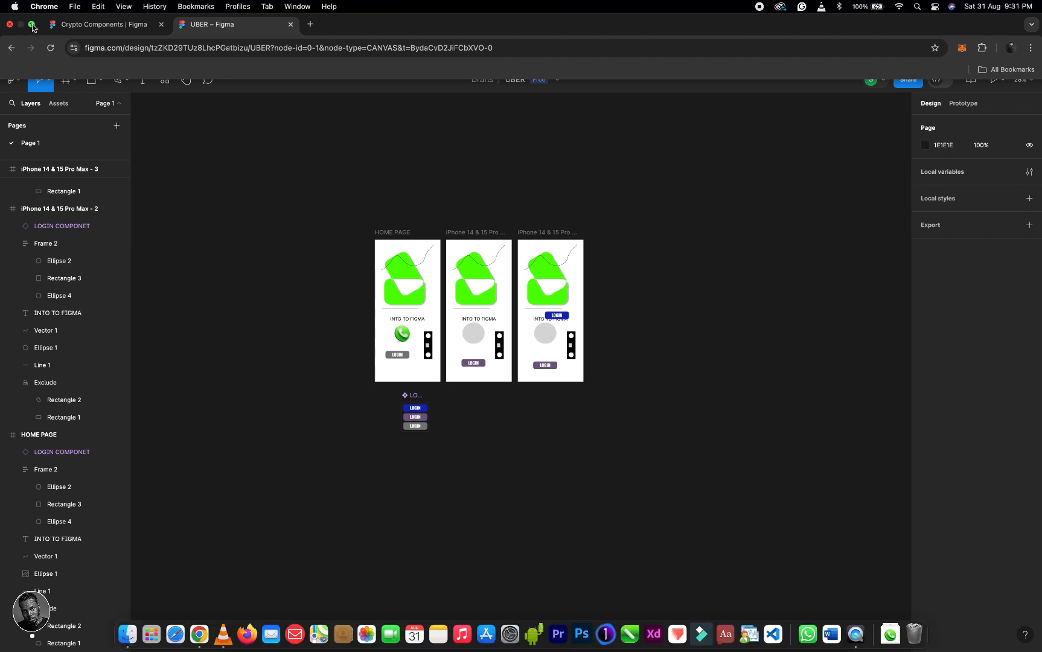
- Drag _ (1).jpeg from Finder's Downloads onto the Figma canvas, then restore full screen
click(125, 634)
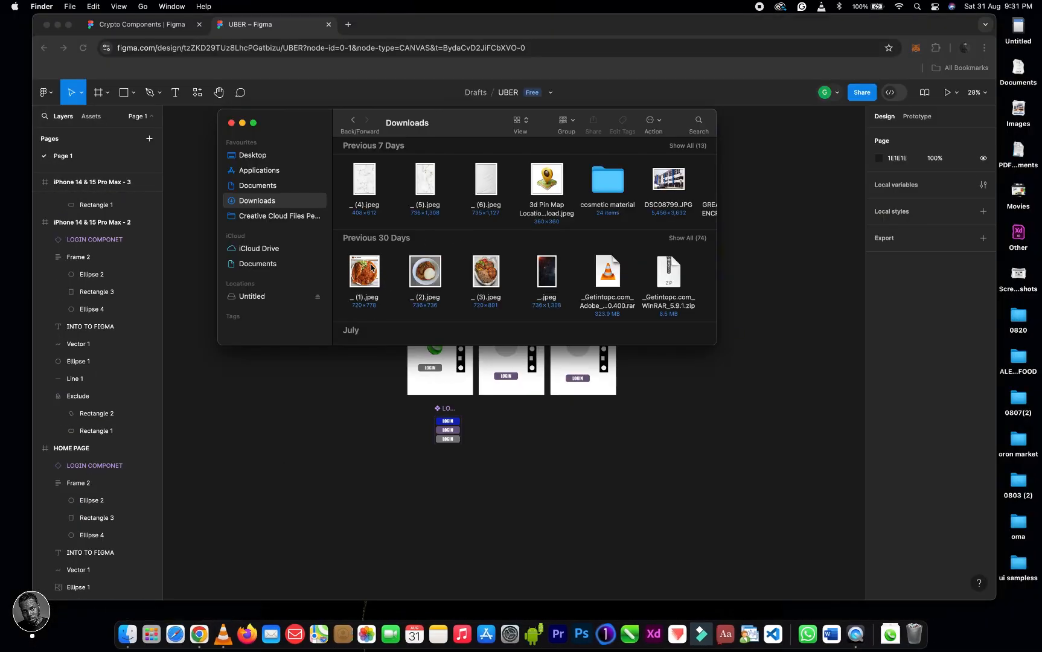
drag(366, 266, 686, 423)
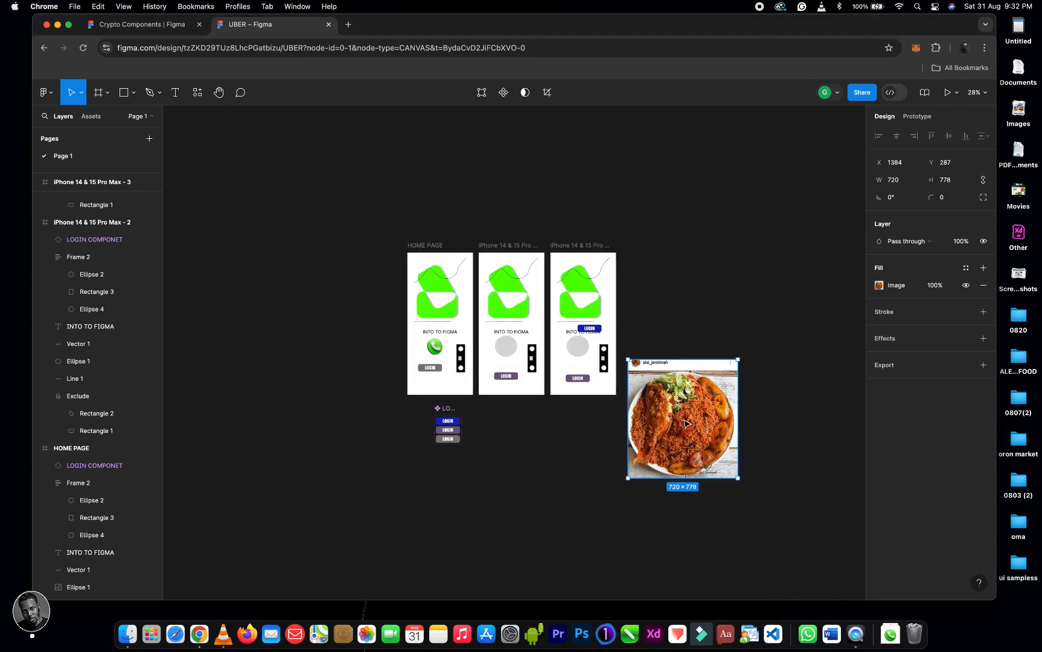
click(69, 27)
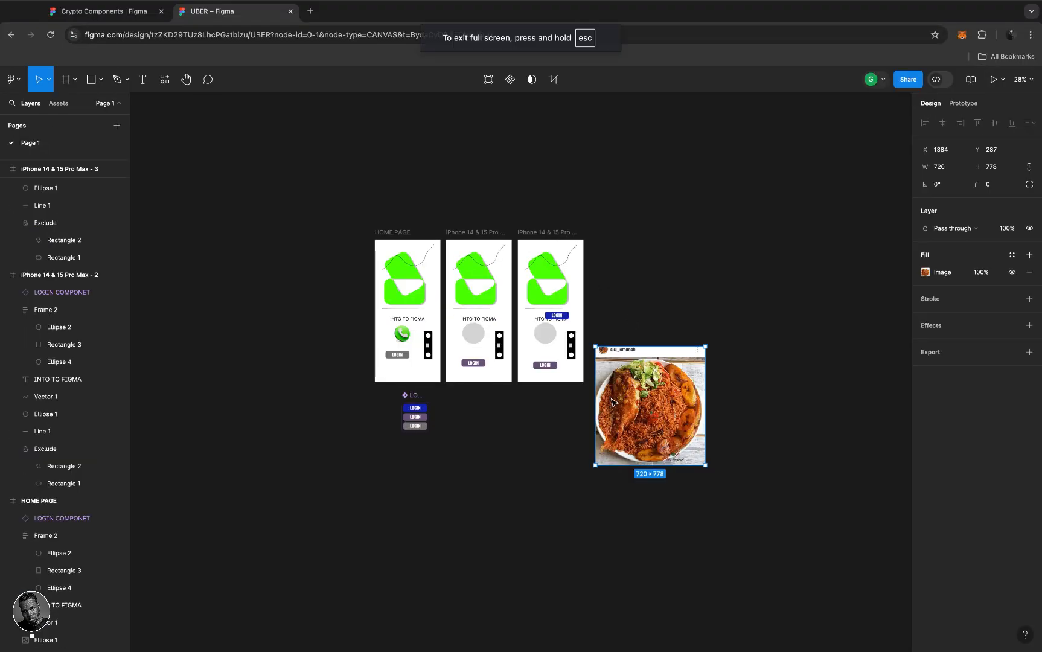
- Move the food photo up beside the third frame, then delete it
scroll(613, 403, up, 5)
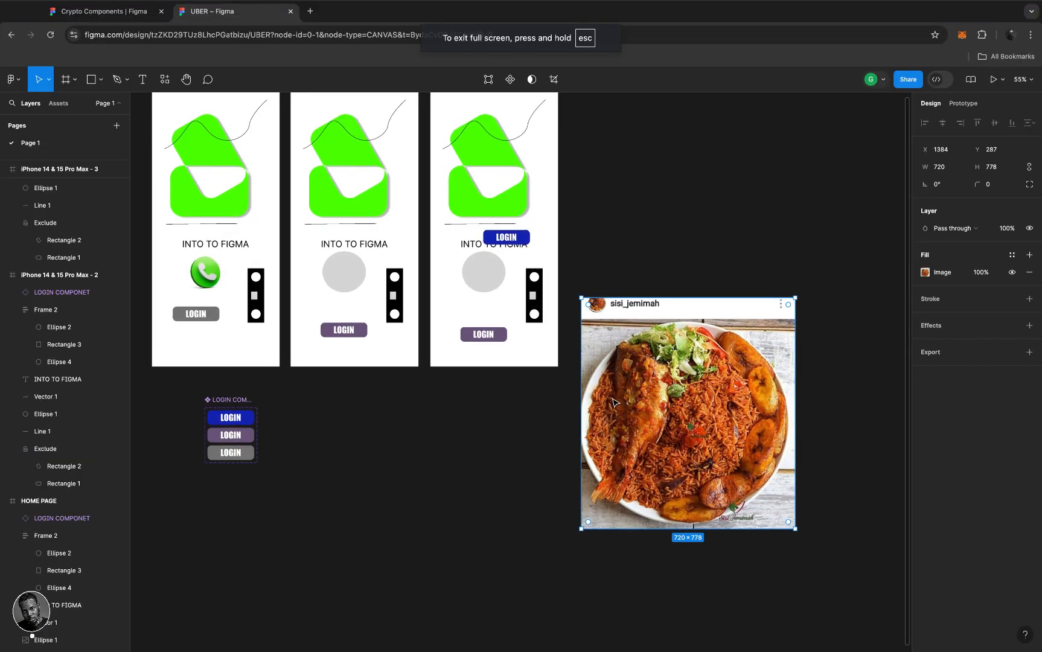
drag(657, 404, 668, 344)
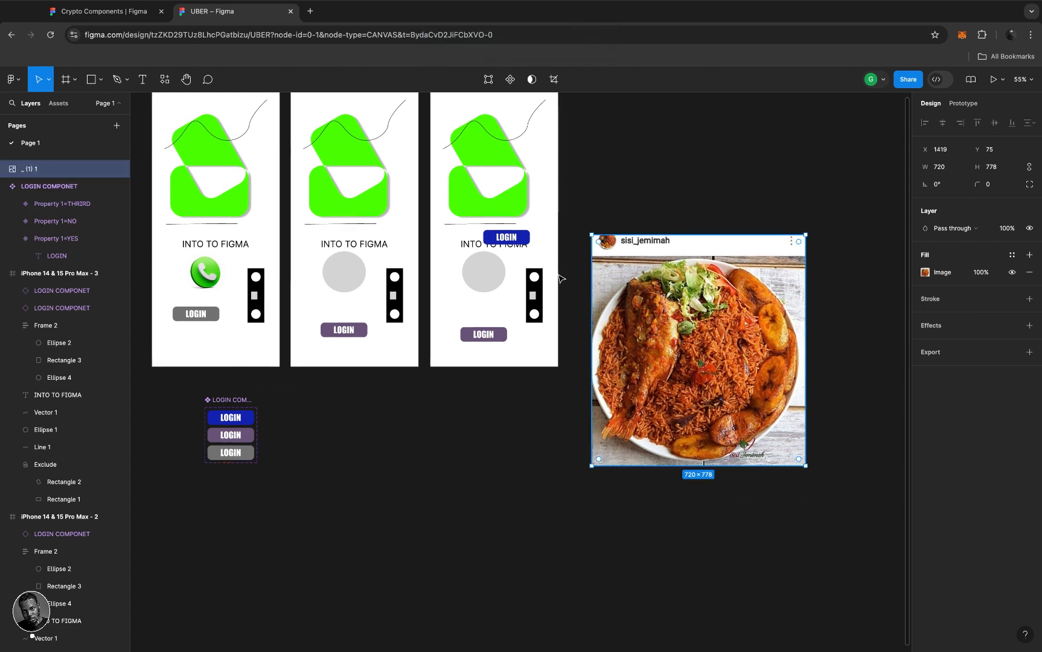
scroll(560, 278, up, 2)
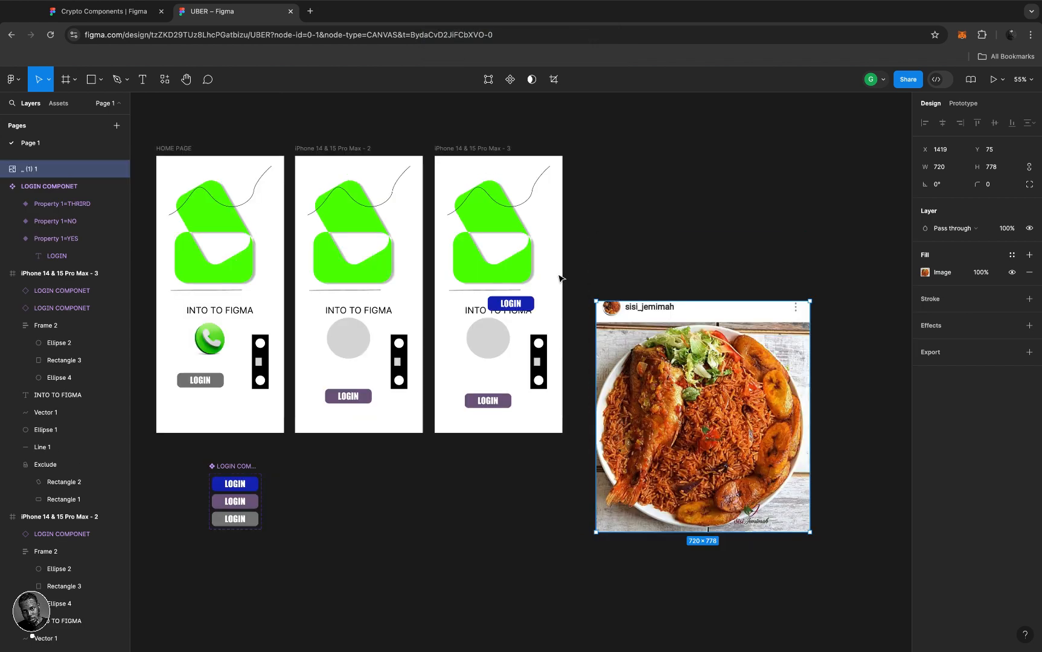
click(477, 150)
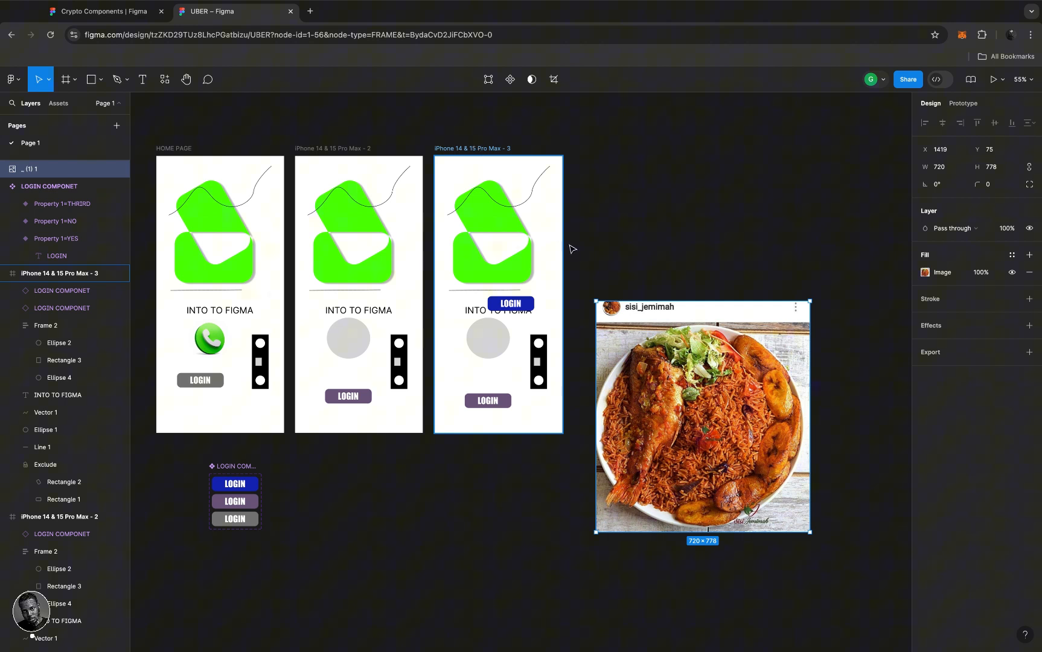
click(710, 381)
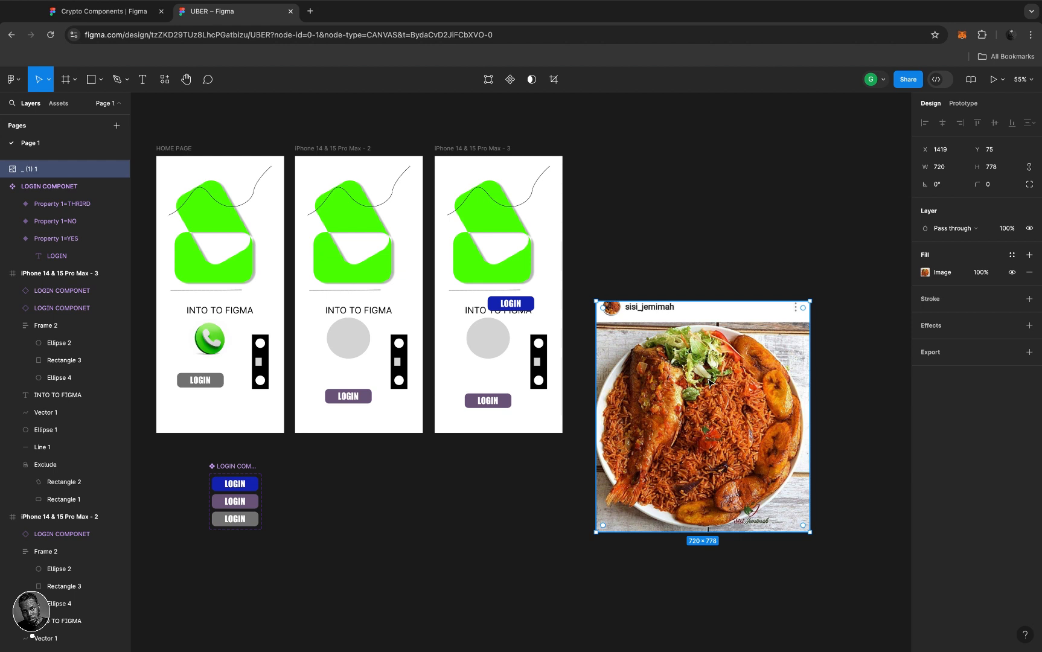
key(Delete)
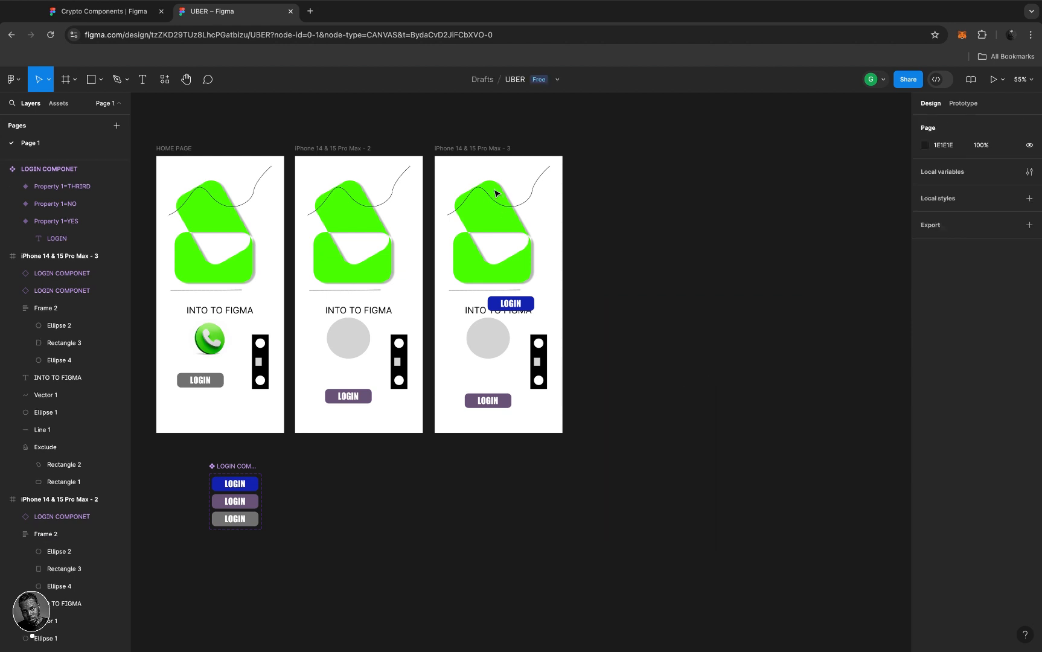
- Restore the food photo with undo, nudge it into place, and clear the selection
click(456, 148)
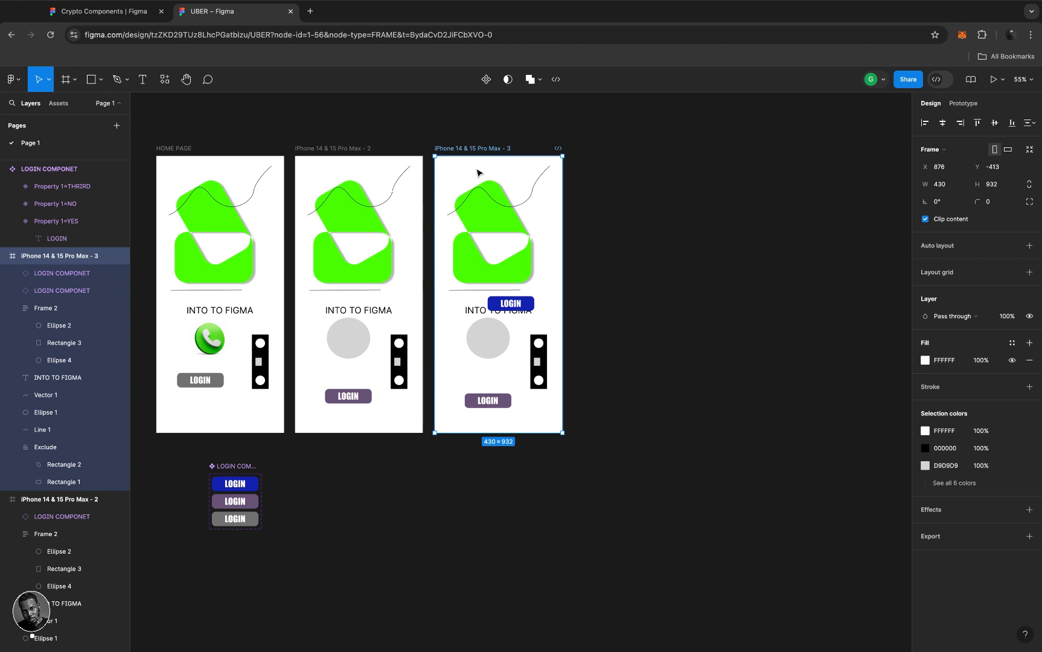
key(ctrl+z)
mouse_move(498, 259)
mouse_down()
mouse_move(501, 216)
mouse_move(498, 273)
mouse_up()
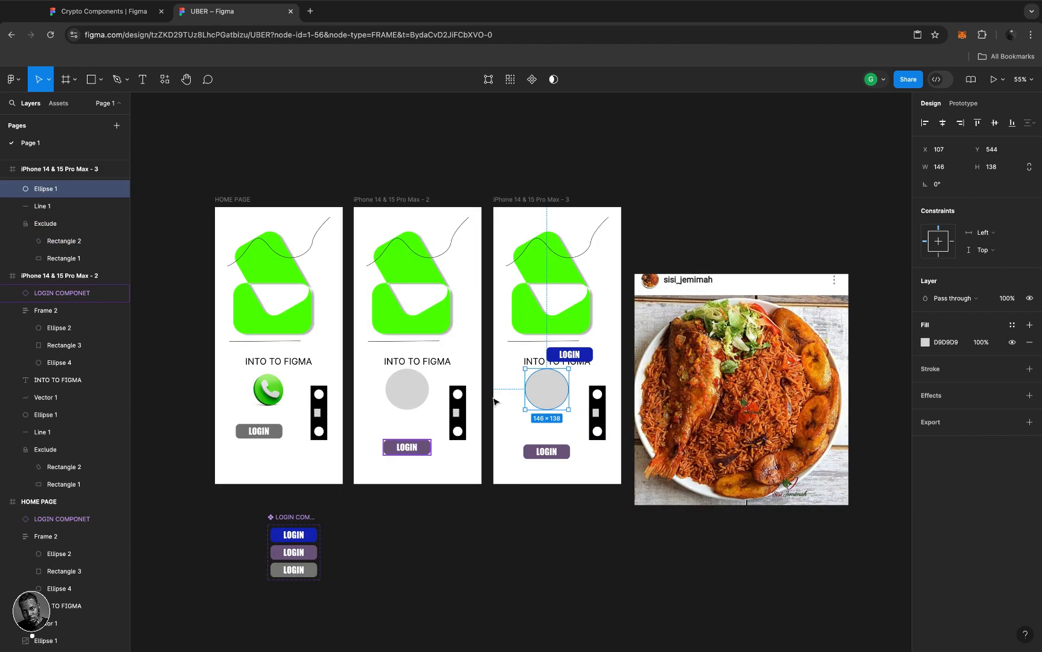
click(676, 216)
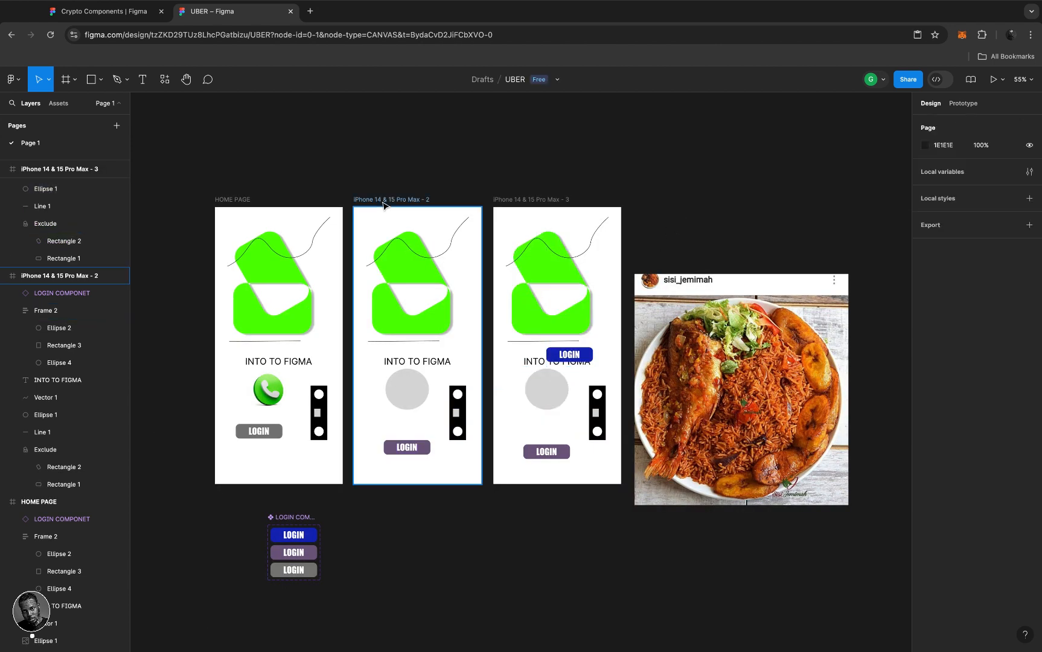
click(543, 391)
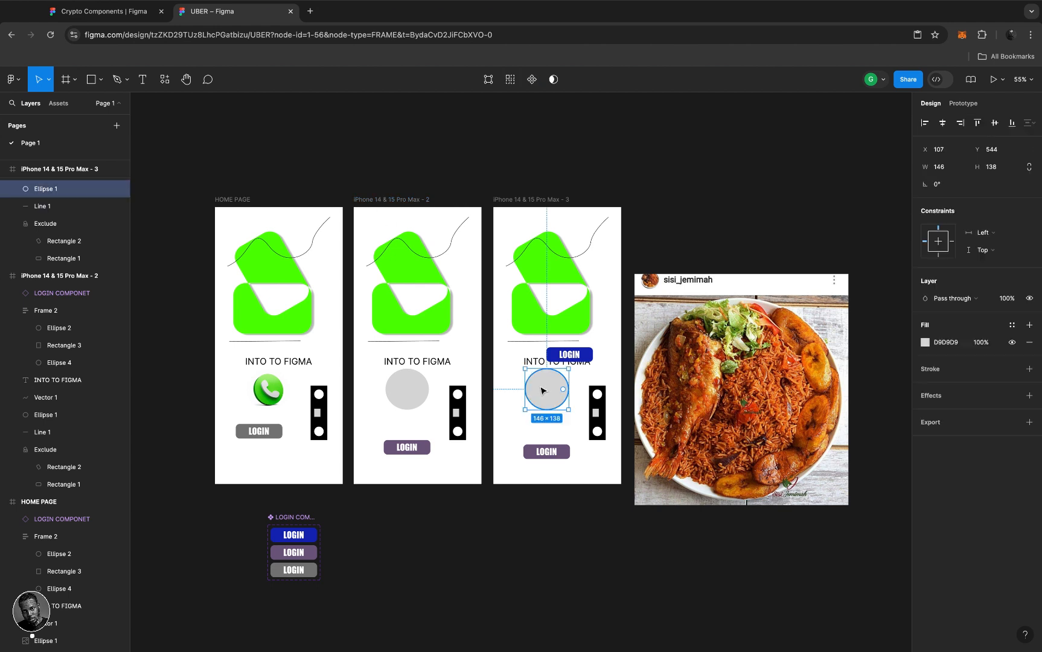
click(228, 184)
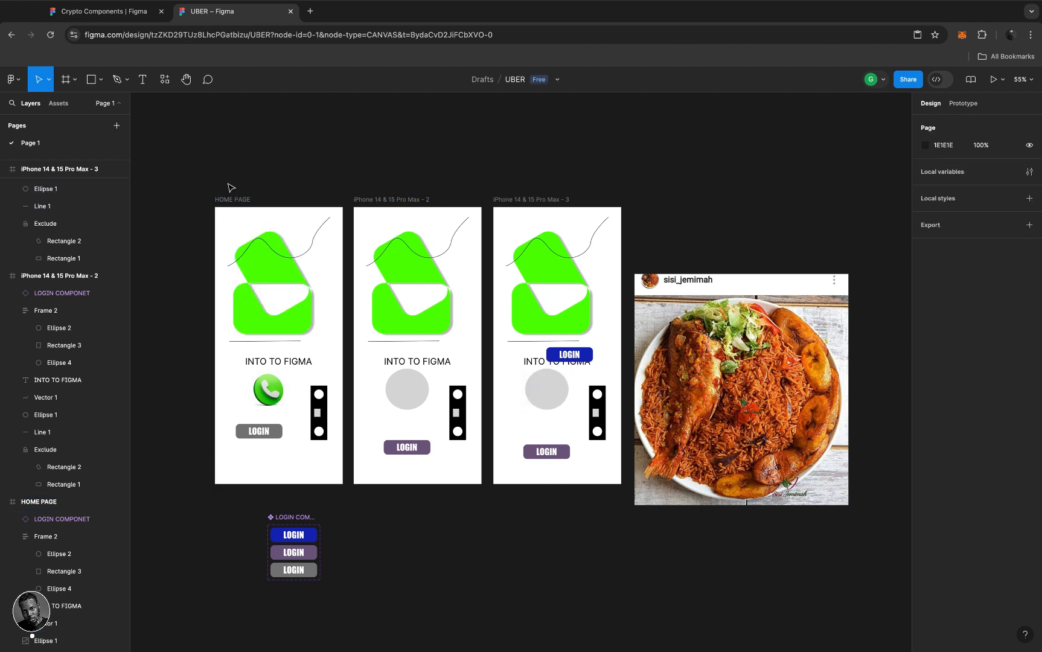
click(165, 79)
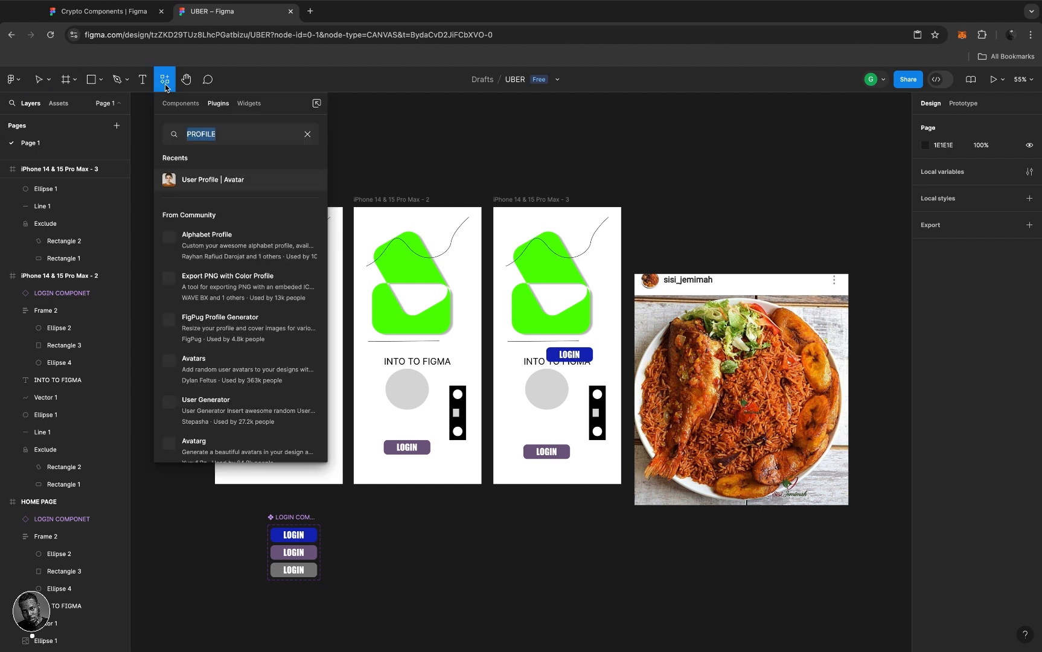
click(247, 135)
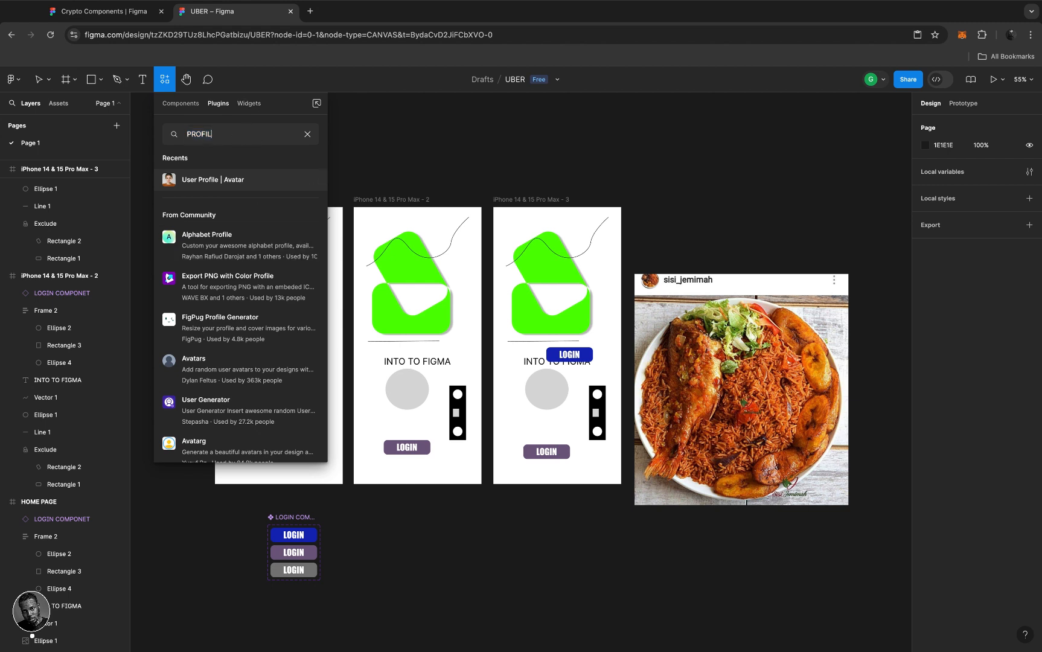
key(BackSpace)
key(BackSpace)
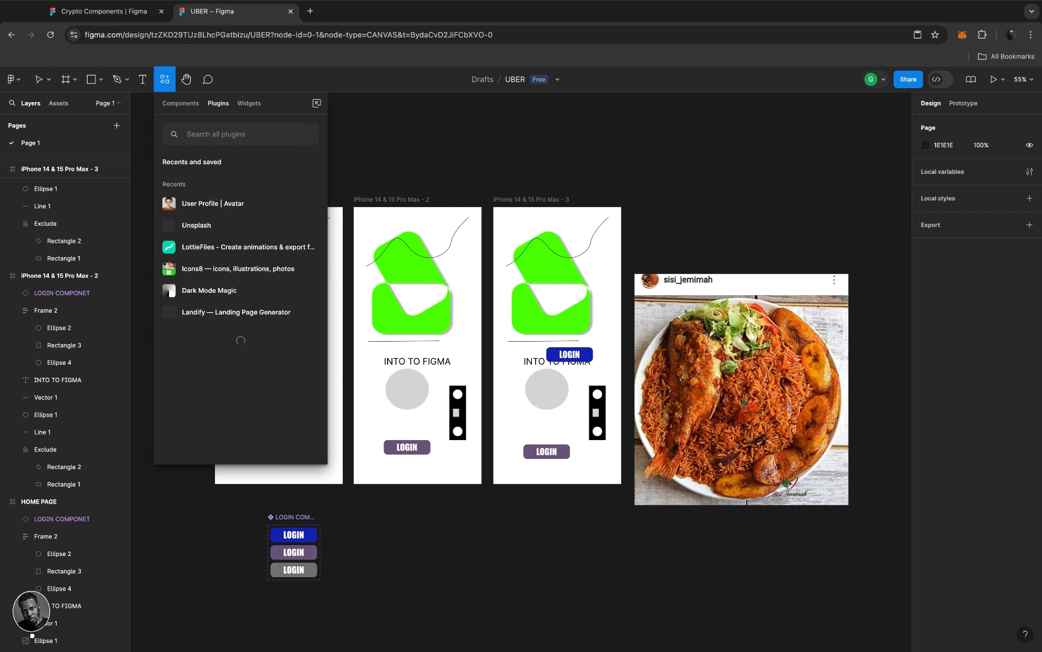
text(PRO)
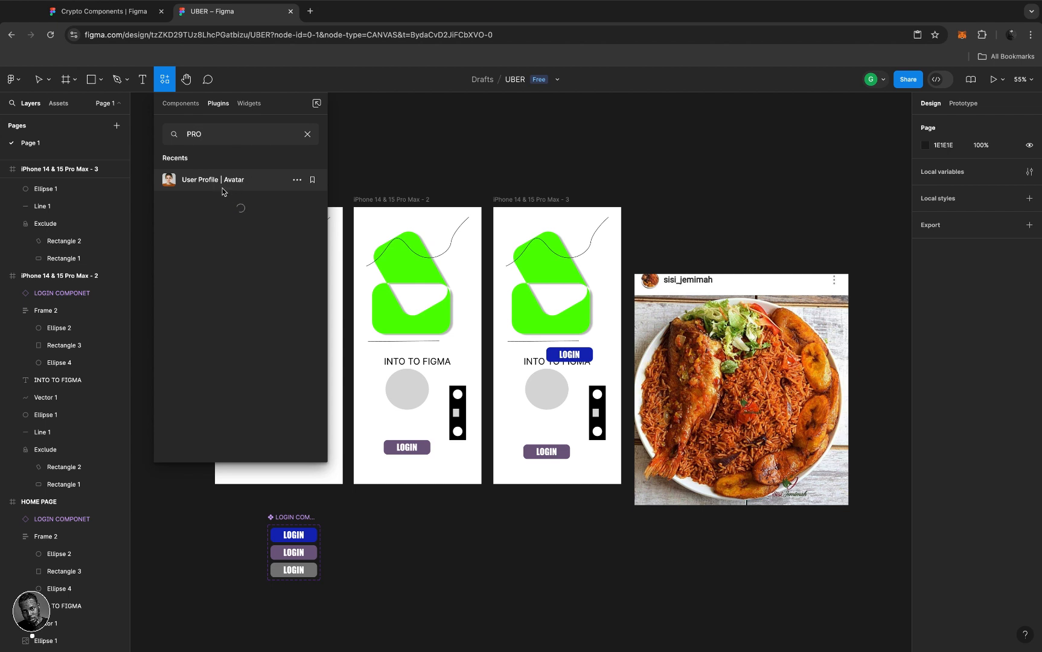
click(208, 181)
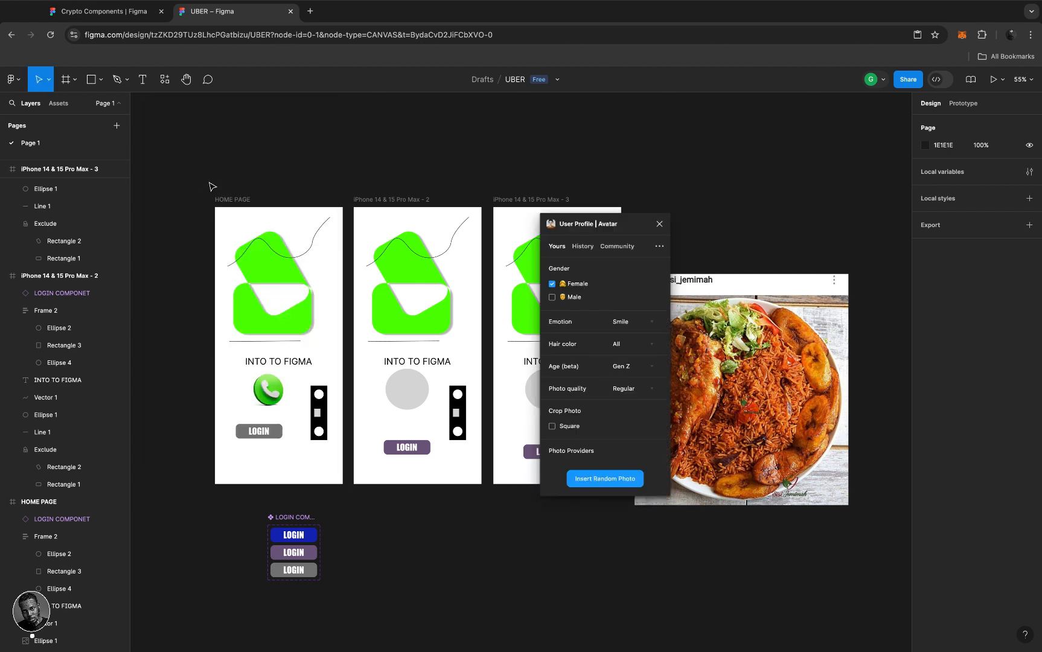
click(629, 224)
drag(629, 224, 728, 203)
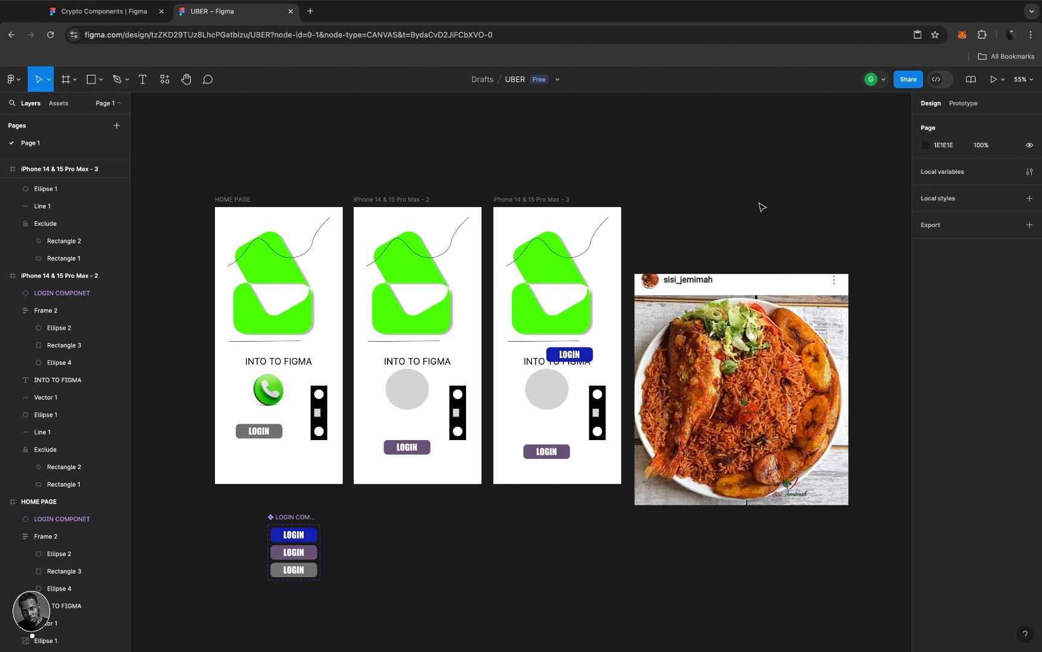
click(758, 203)
- Search plugins for MAP, run Map Maker to preview it, then close it
click(165, 79)
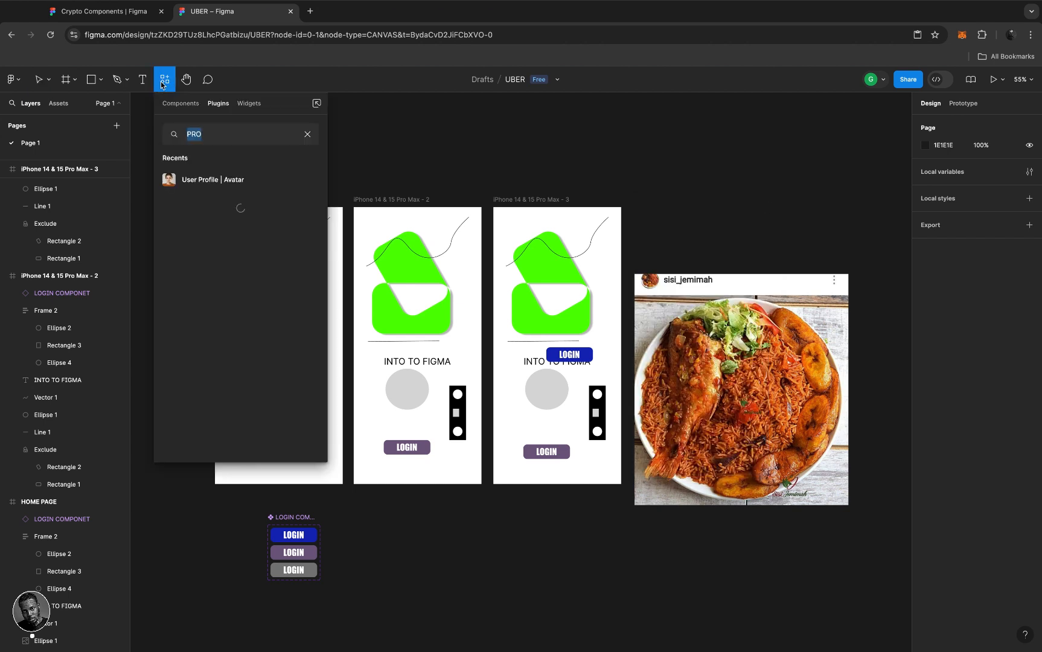
text(MAP)
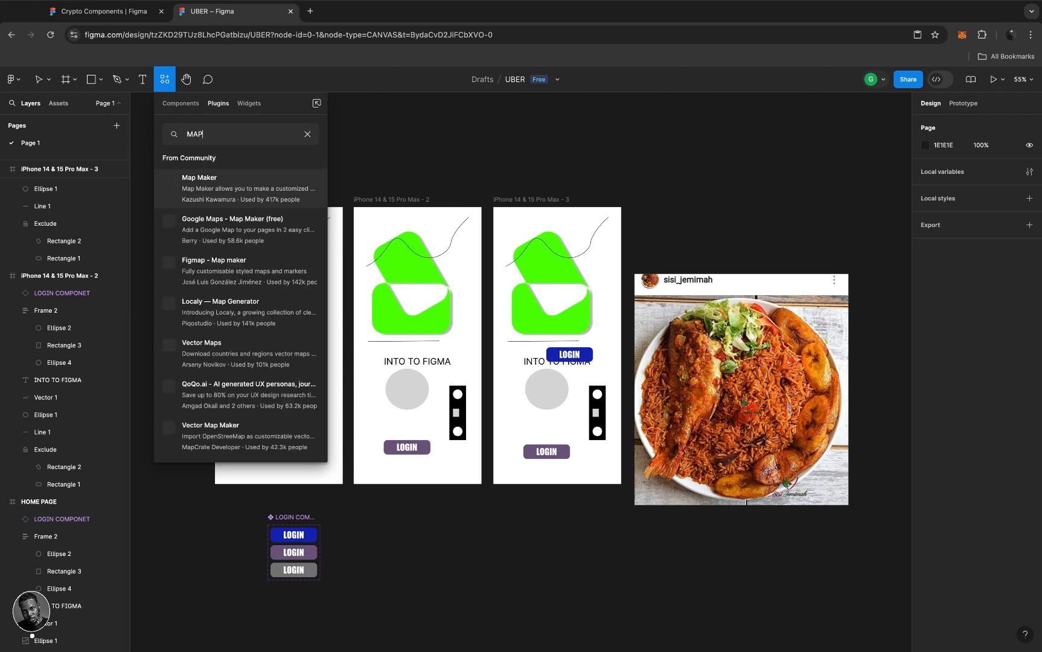
click(224, 193)
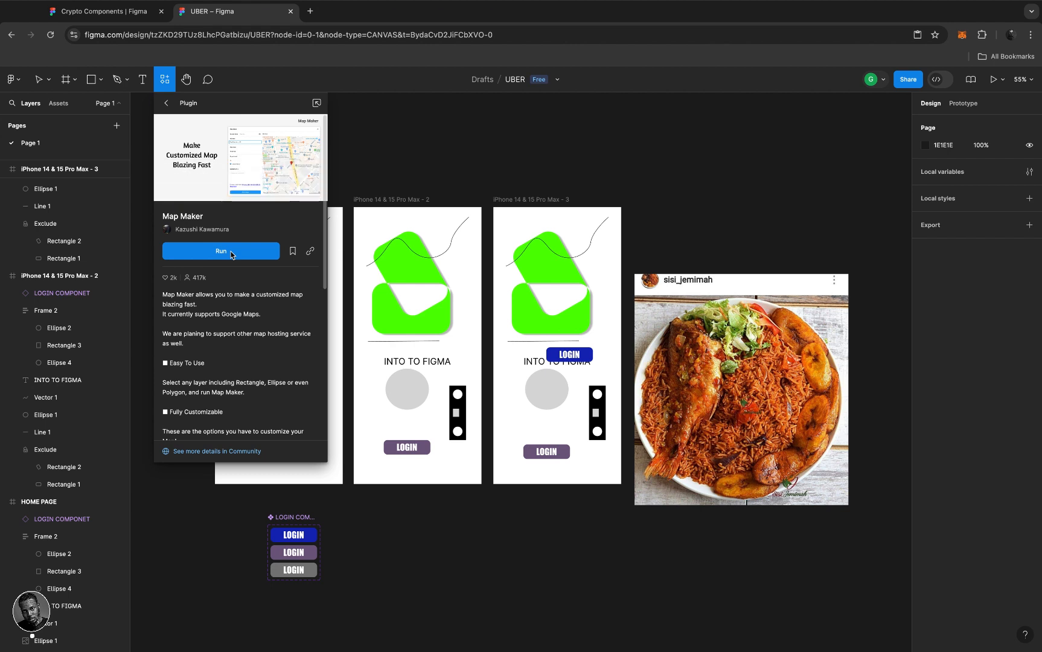
click(231, 254)
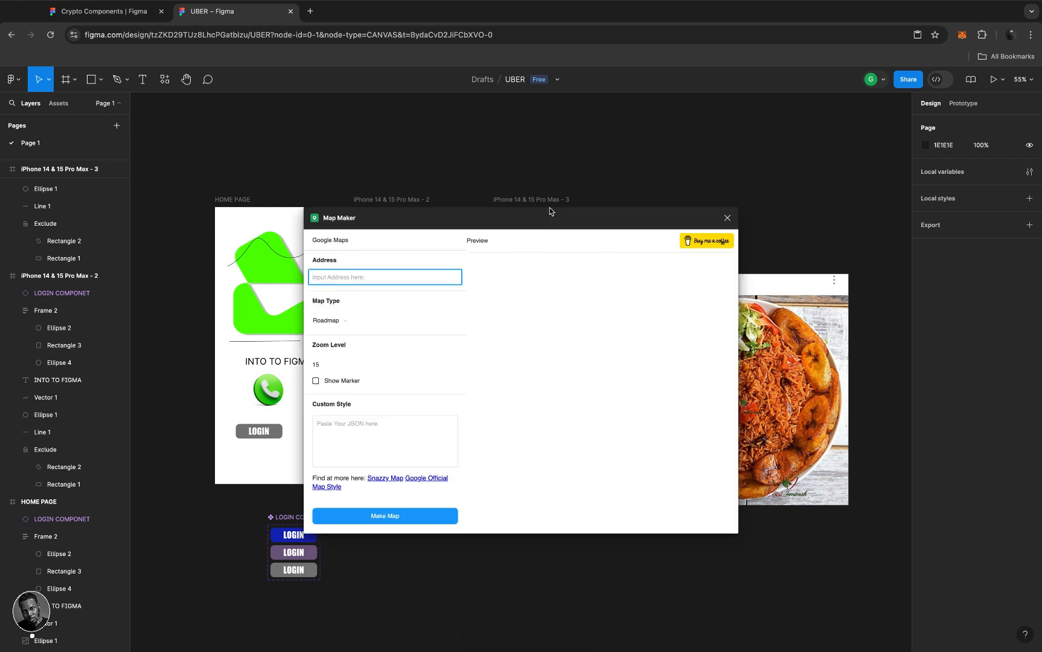
drag(593, 210, 668, 201)
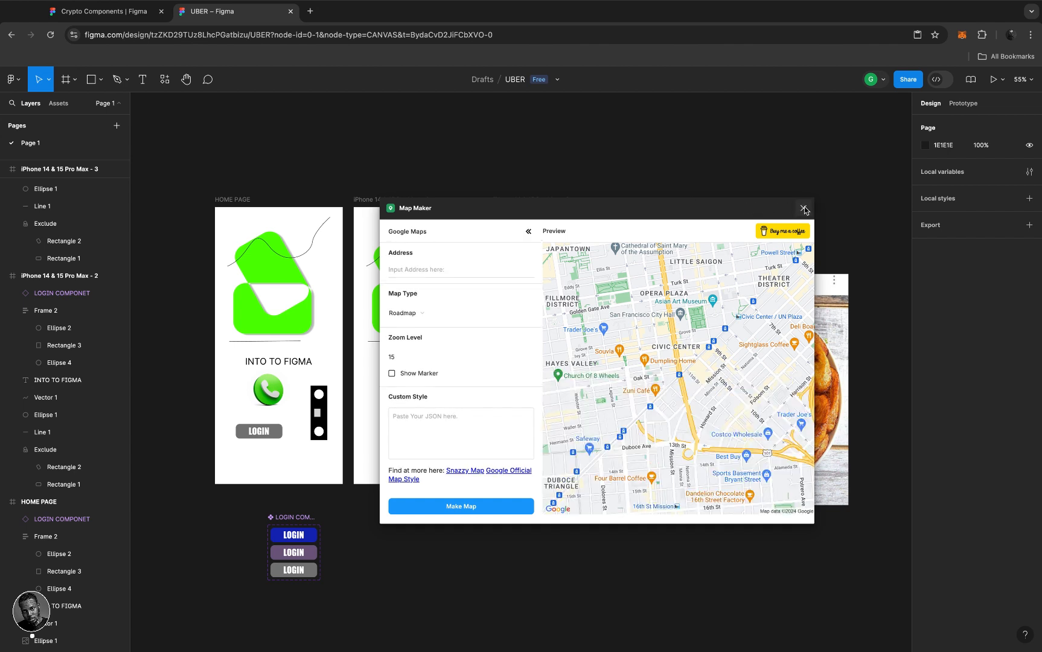
click(804, 209)
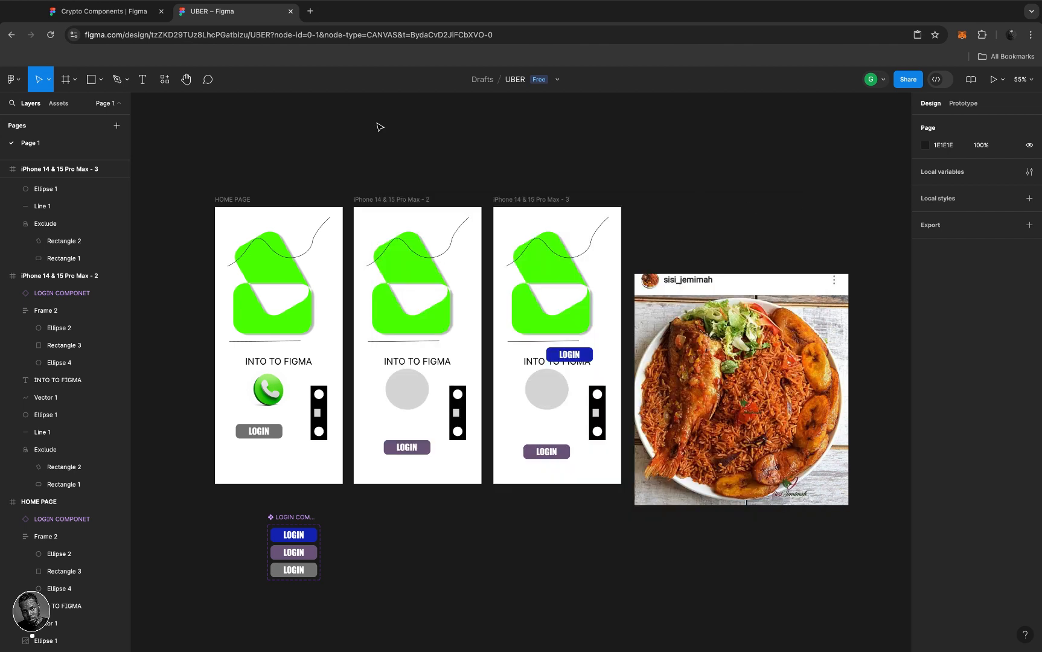
- Search plugins for PR and launch User Profile | Avatar
click(165, 80)
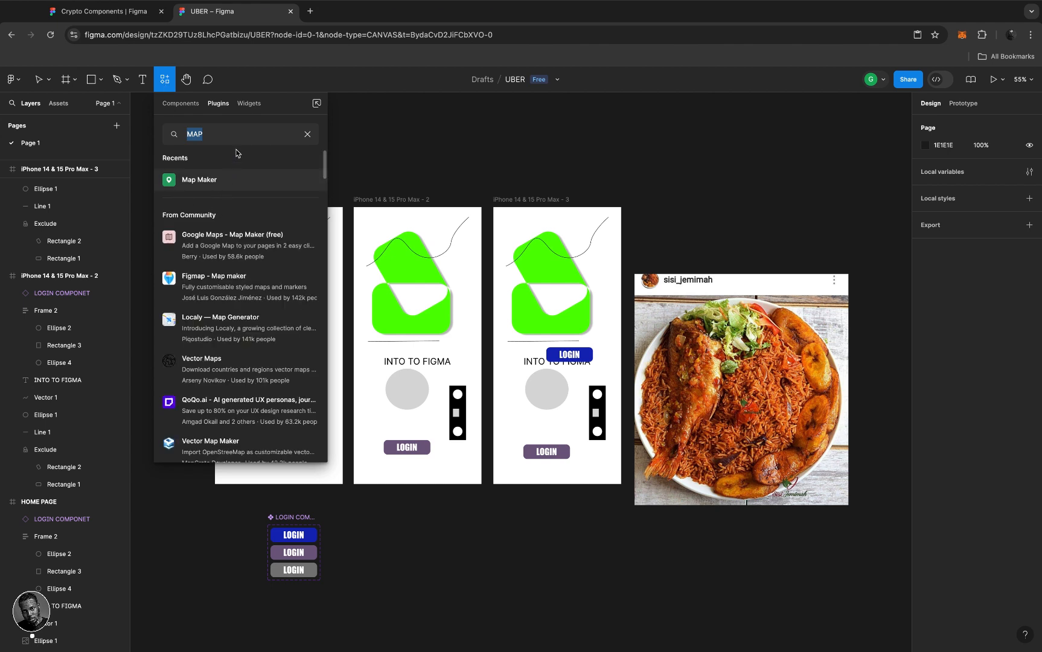
text(PR)
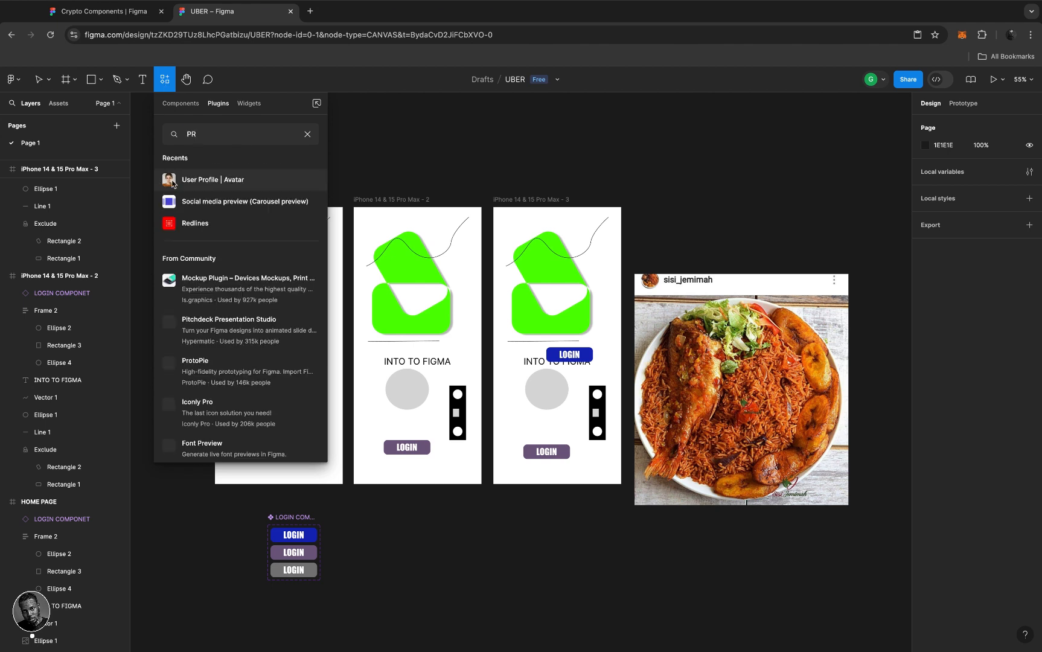
click(206, 179)
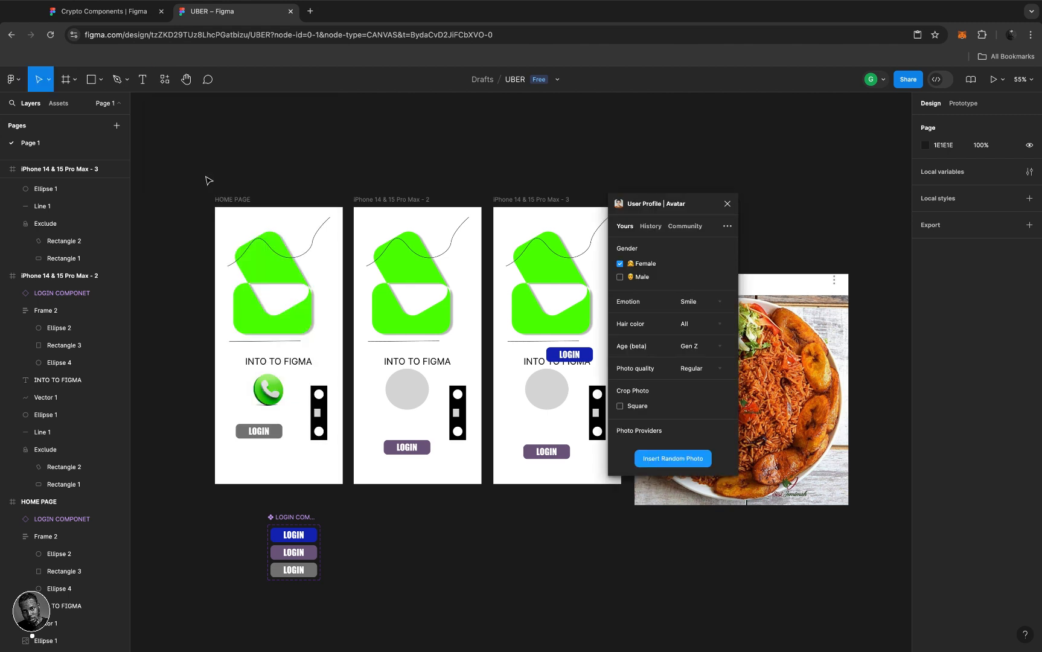
- Select the third frame's grey circle and move the avatar plugin window to the right
click(517, 200)
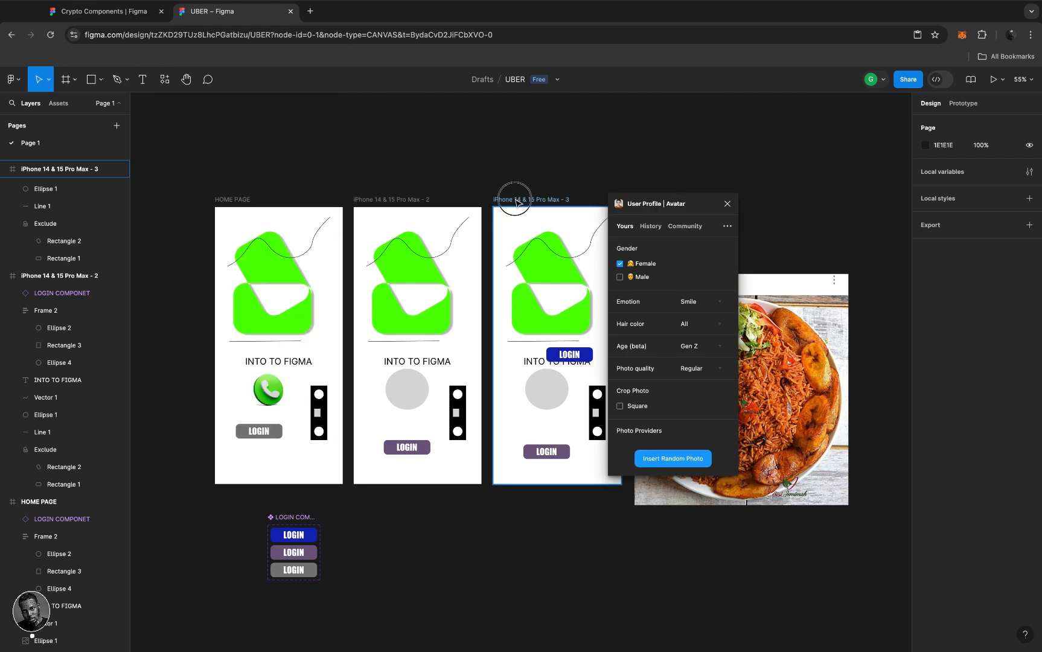
click(472, 201)
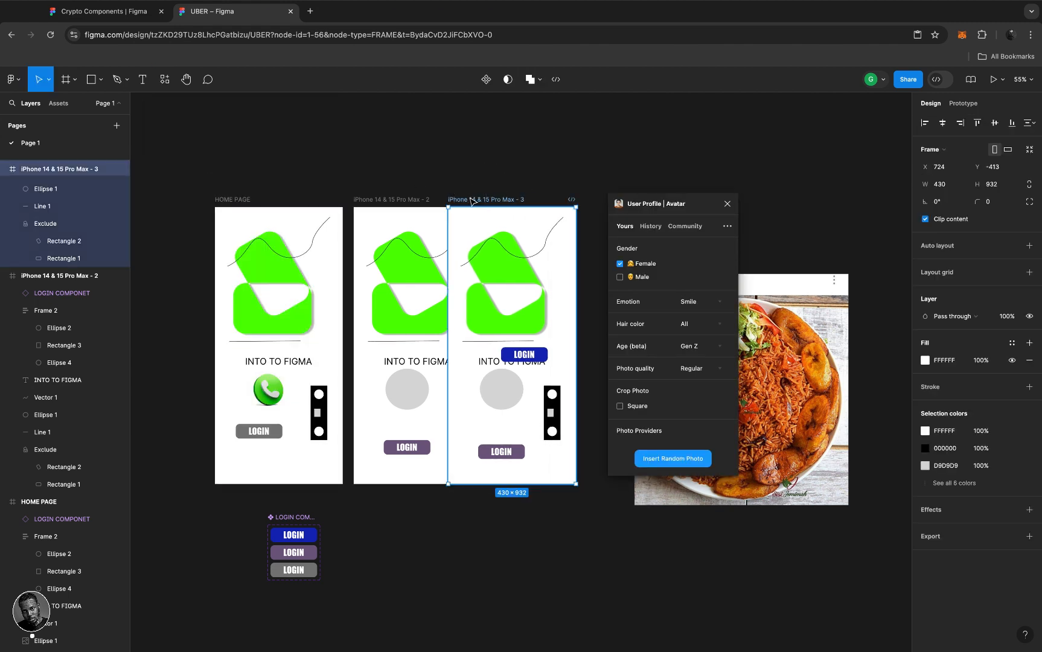
drag(708, 204, 760, 201)
click(556, 394)
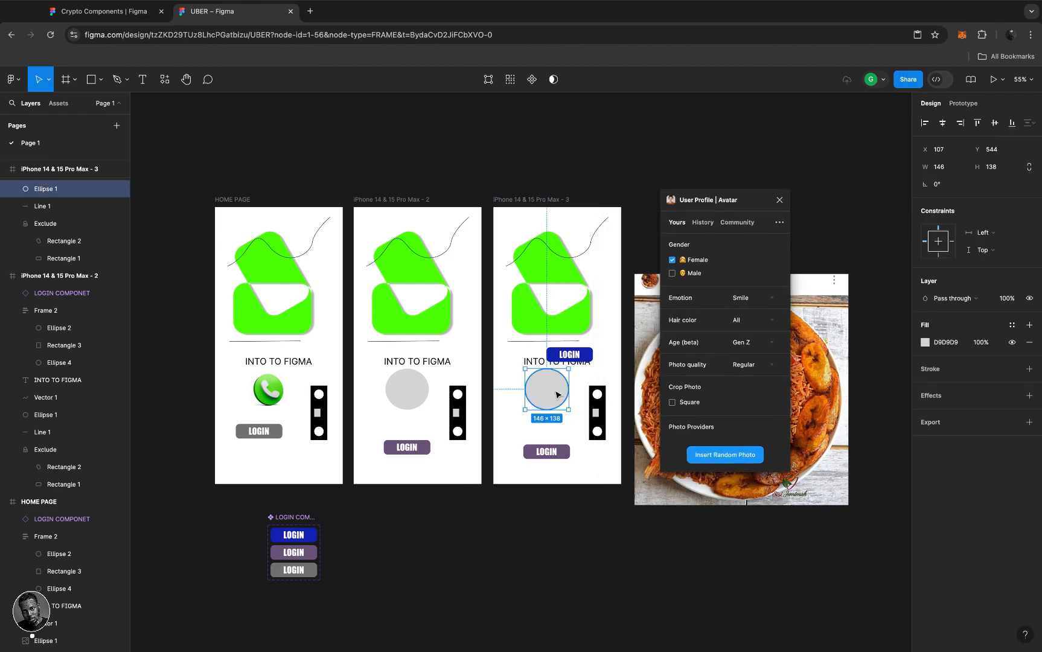
scroll(556, 393, up, 3)
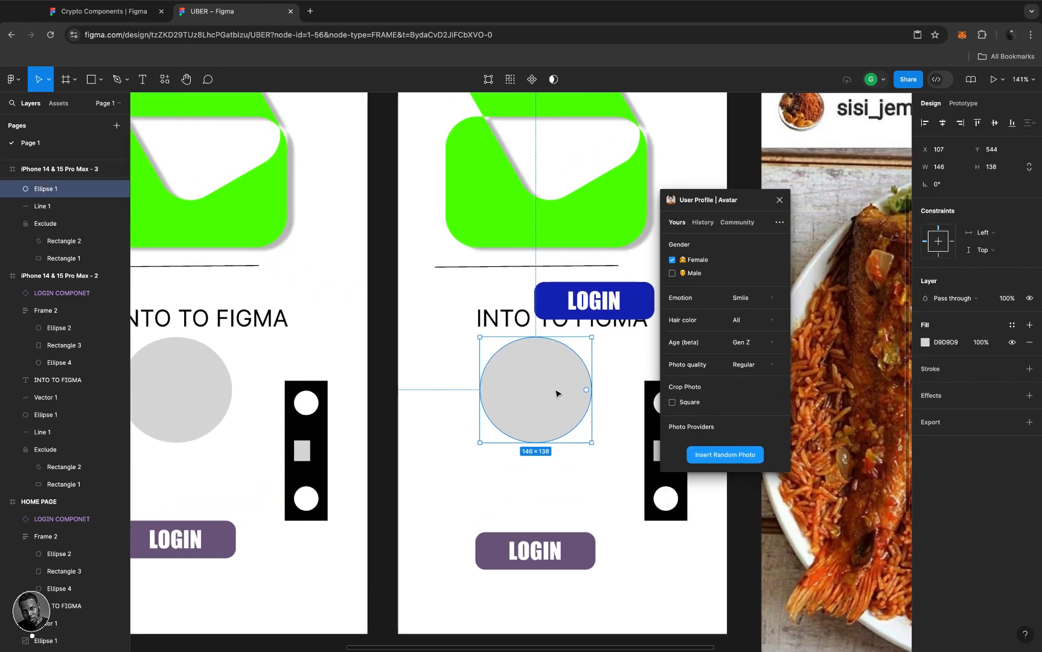
scroll(556, 394, up, 2)
scroll(556, 393, right, 1)
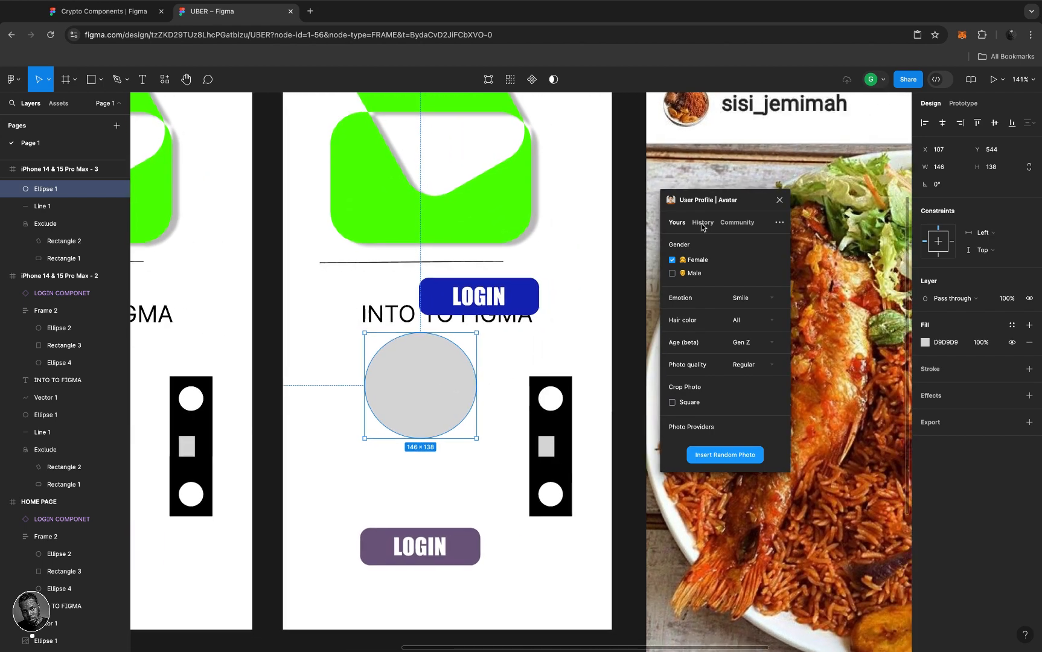
click(748, 202)
mouse_move(748, 202)
mouse_down()
mouse_move(761, 202)
mouse_move(747, 201)
mouse_up()
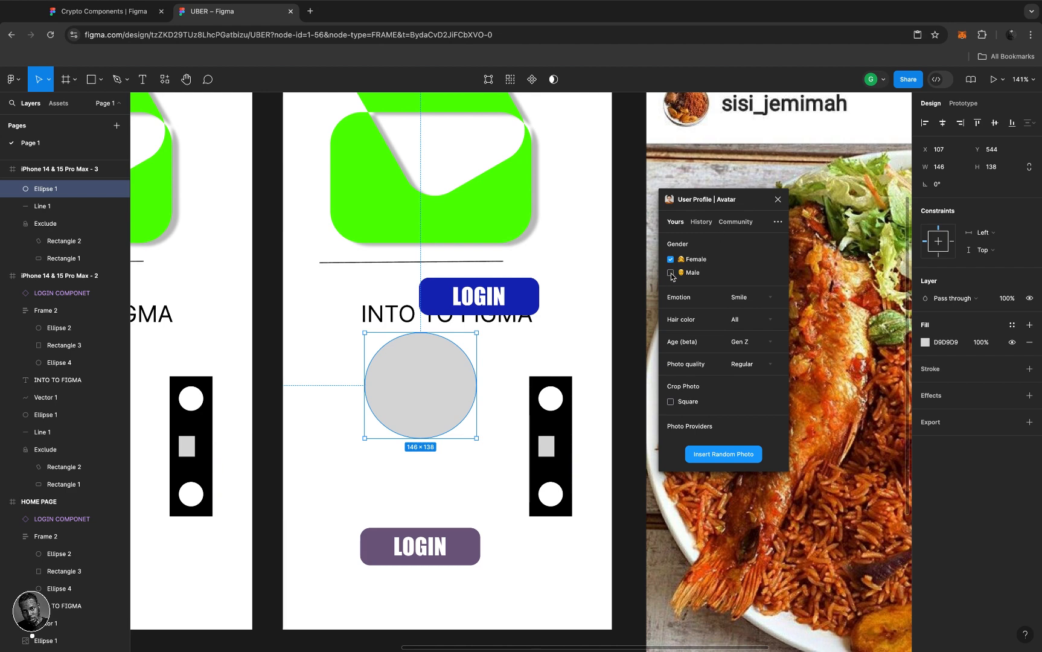
- Insert a random Smile, Blond, Gen Z avatar at Regular quality into the circle
click(766, 297)
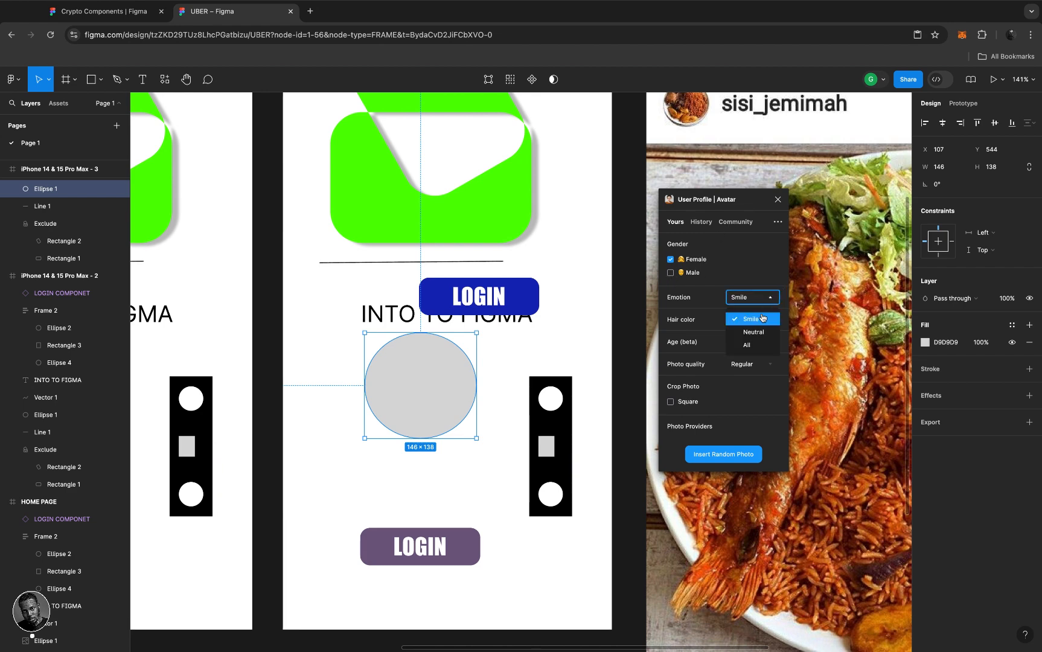
click(763, 318)
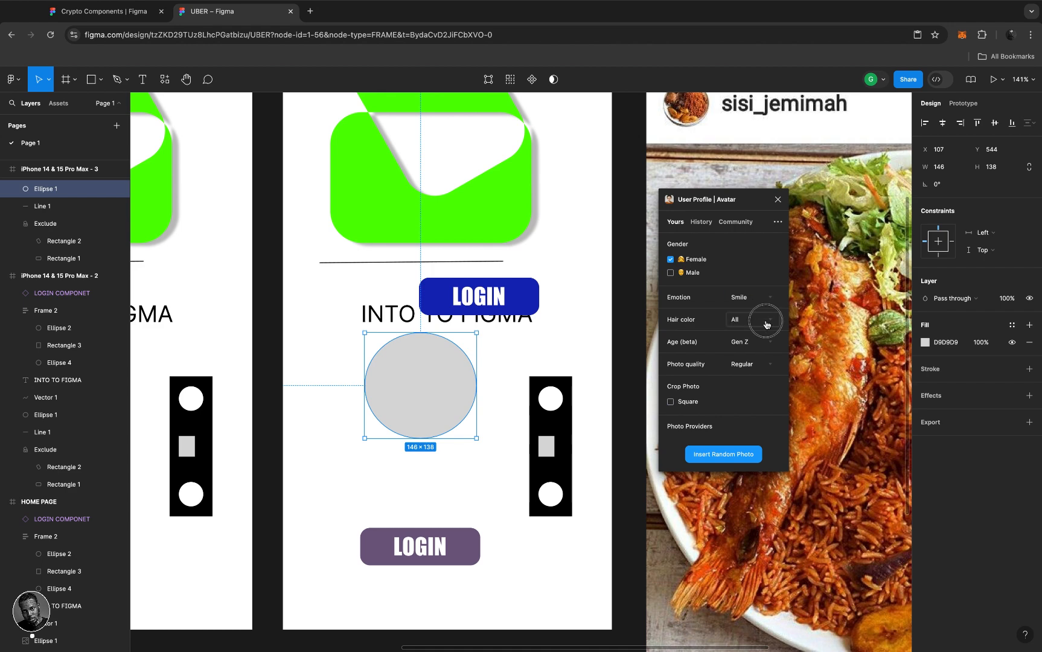
click(765, 322)
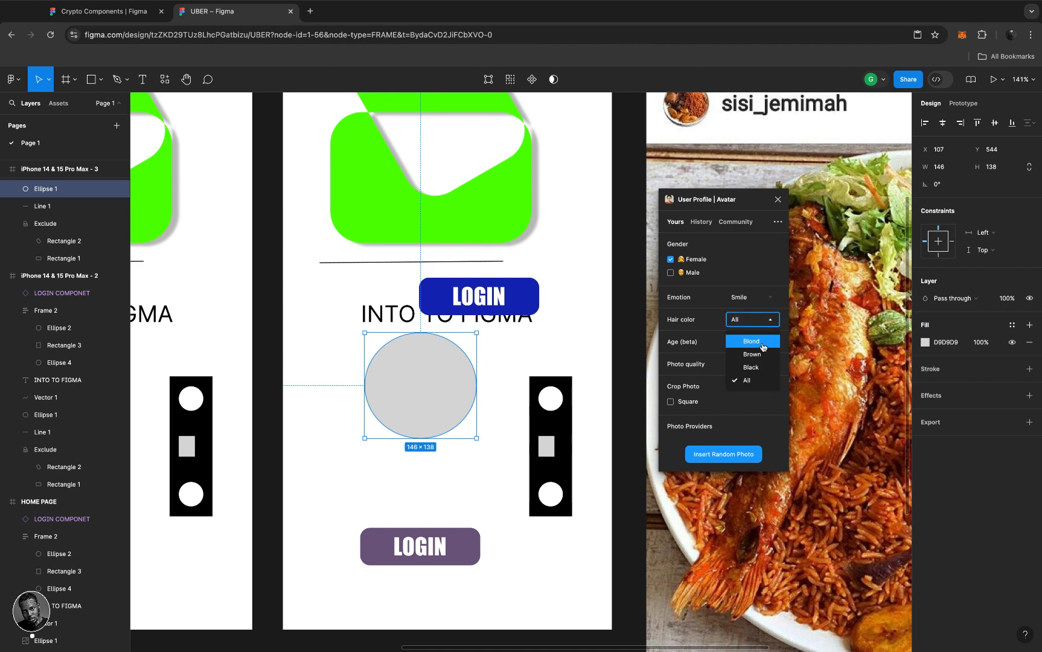
click(764, 347)
click(766, 343)
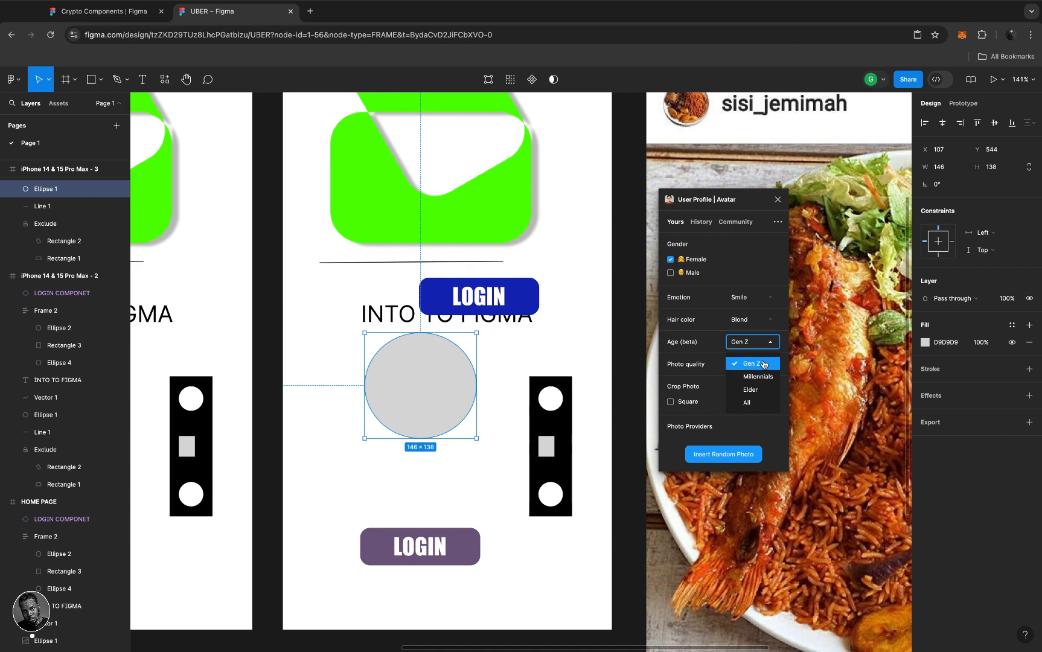
click(764, 364)
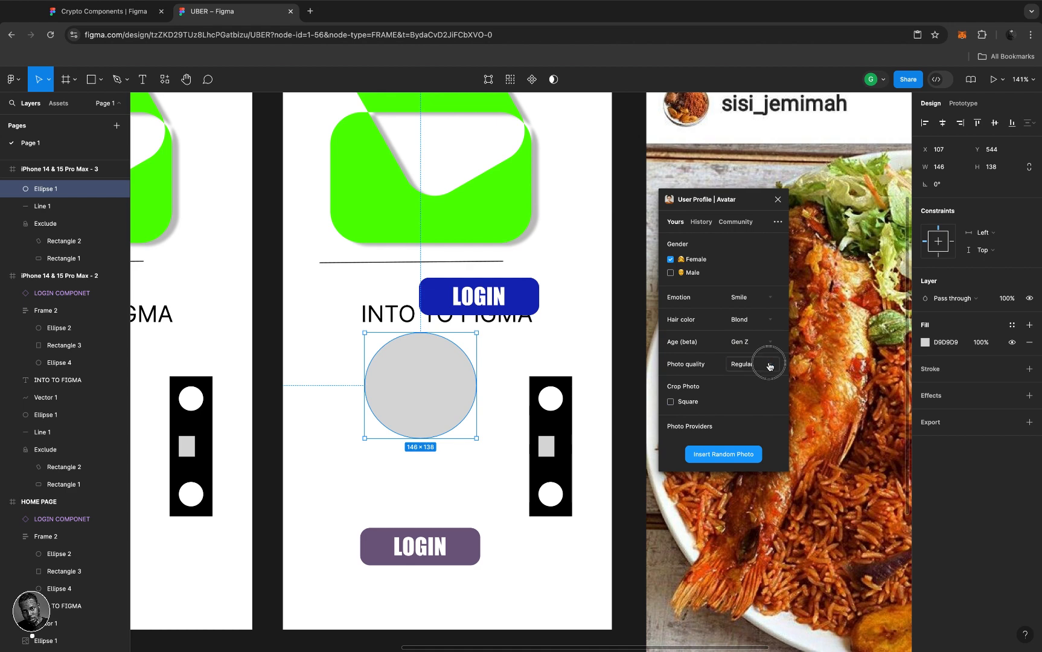
click(768, 365)
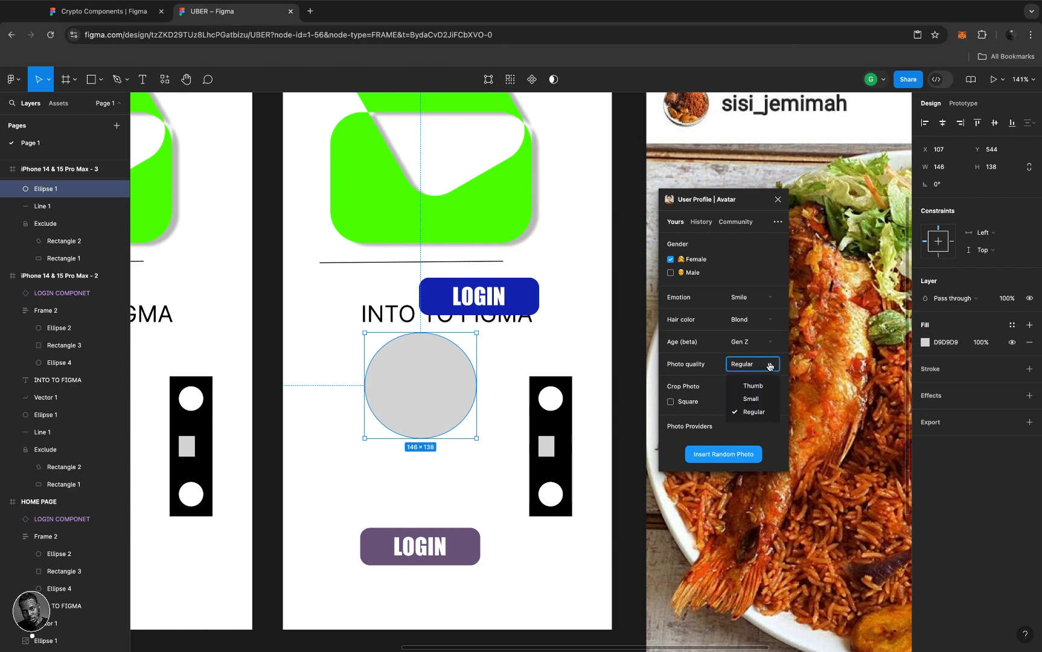
click(764, 413)
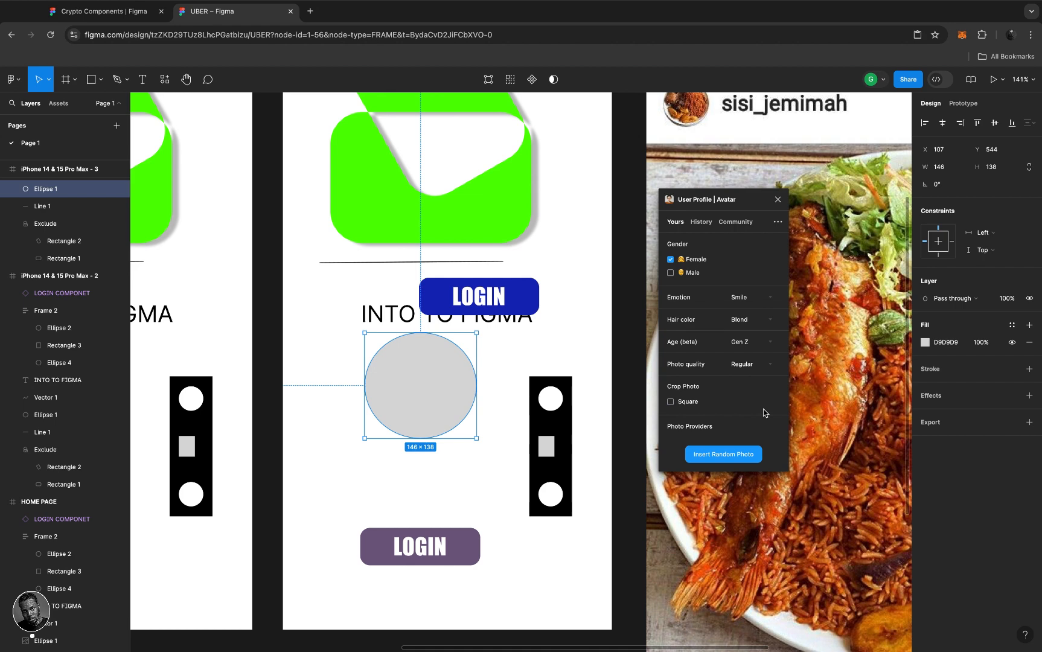
click(714, 457)
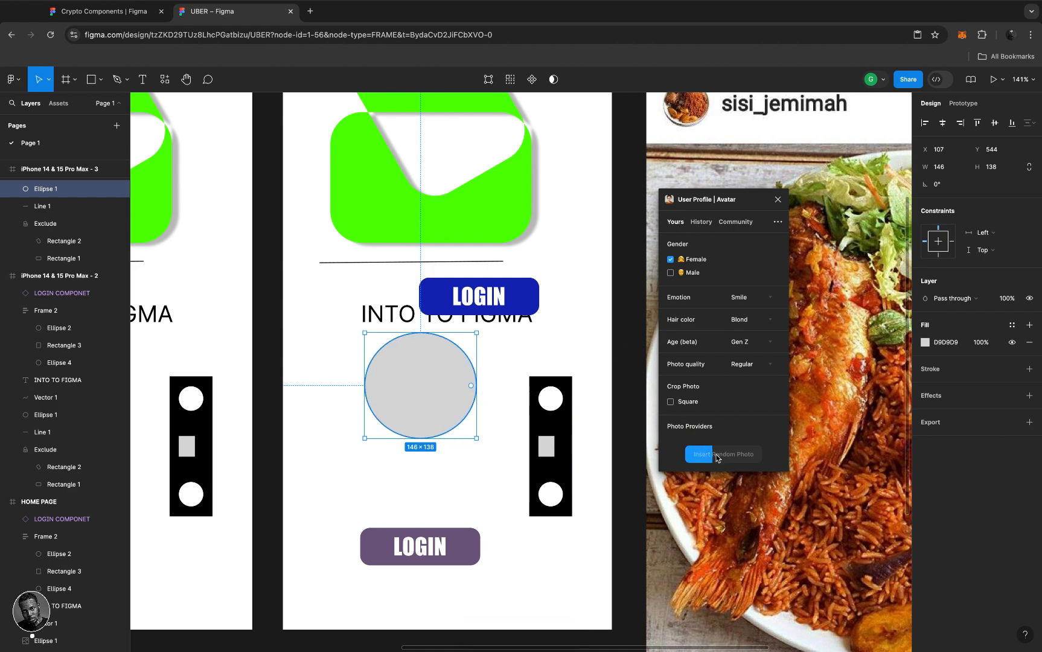
click(438, 386)
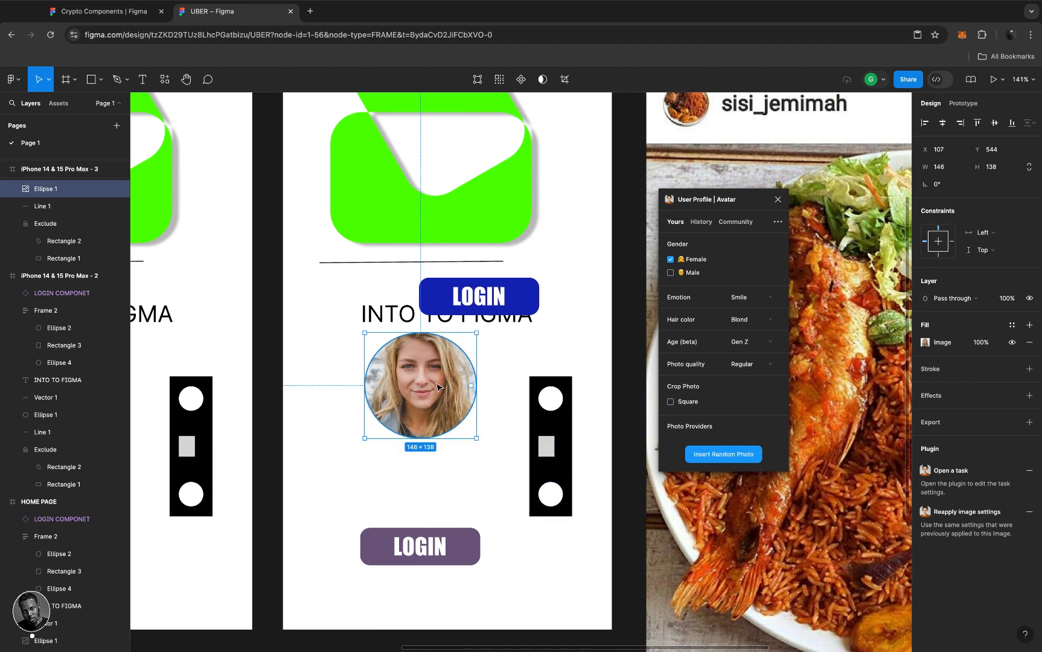
- Uncheck Female, choose Elder age and Brown hair, and insert a new random avatar photo
scroll(438, 386, up, 5)
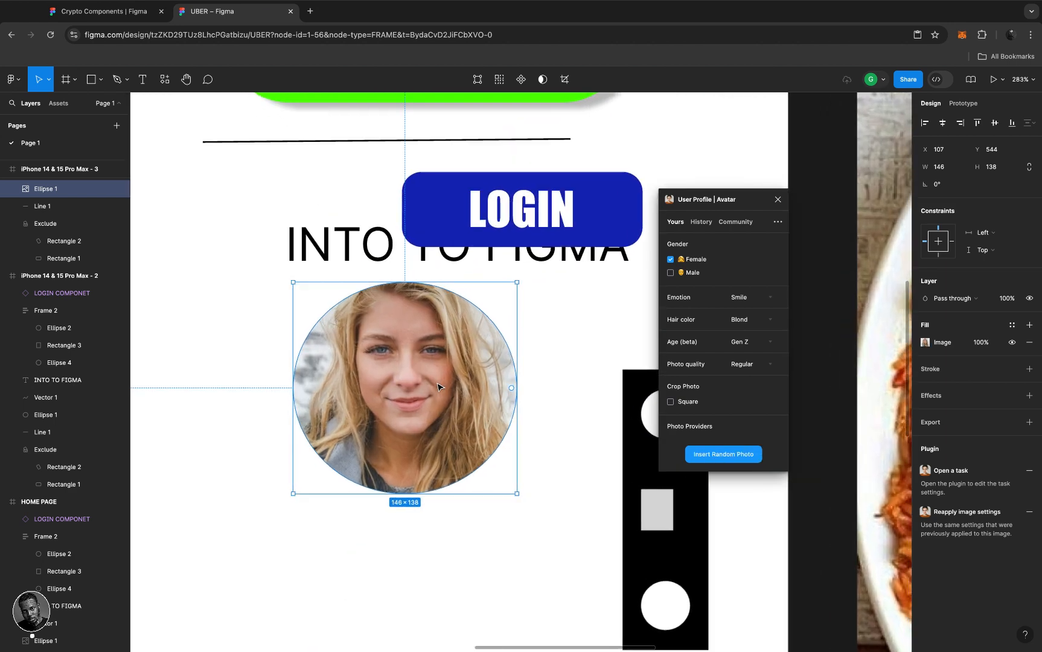
scroll(437, 387, down, 5)
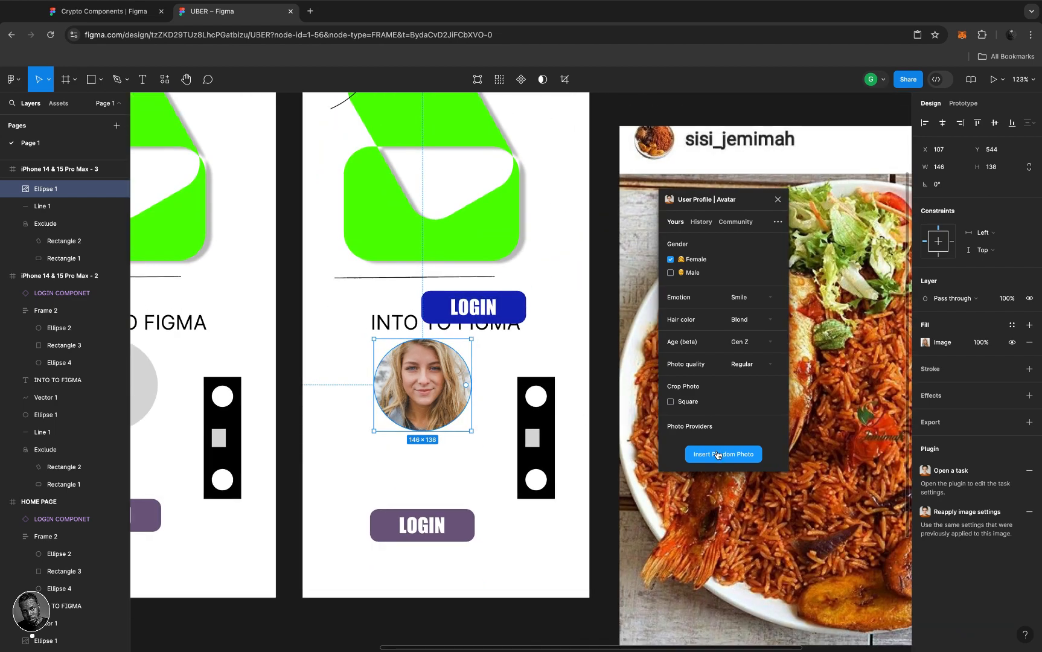
click(717, 455)
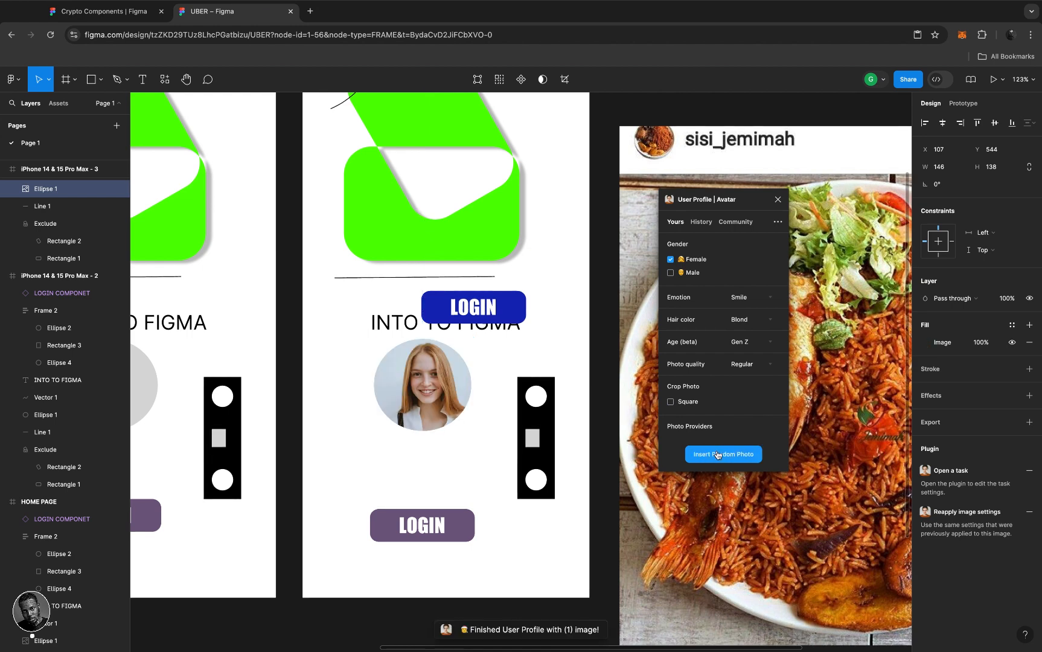
click(670, 260)
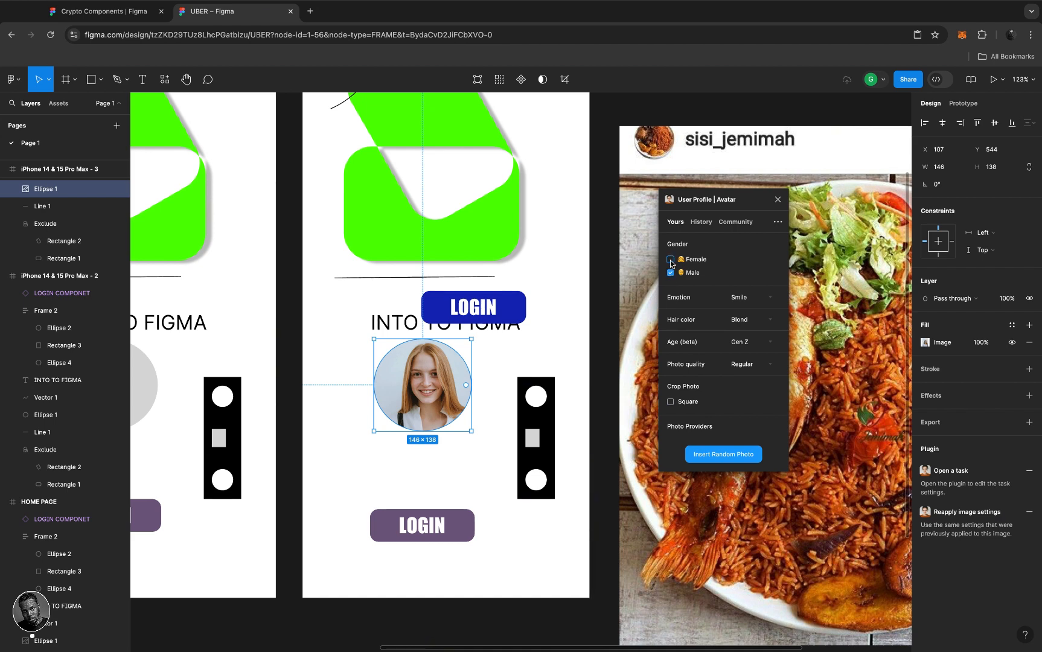
click(768, 344)
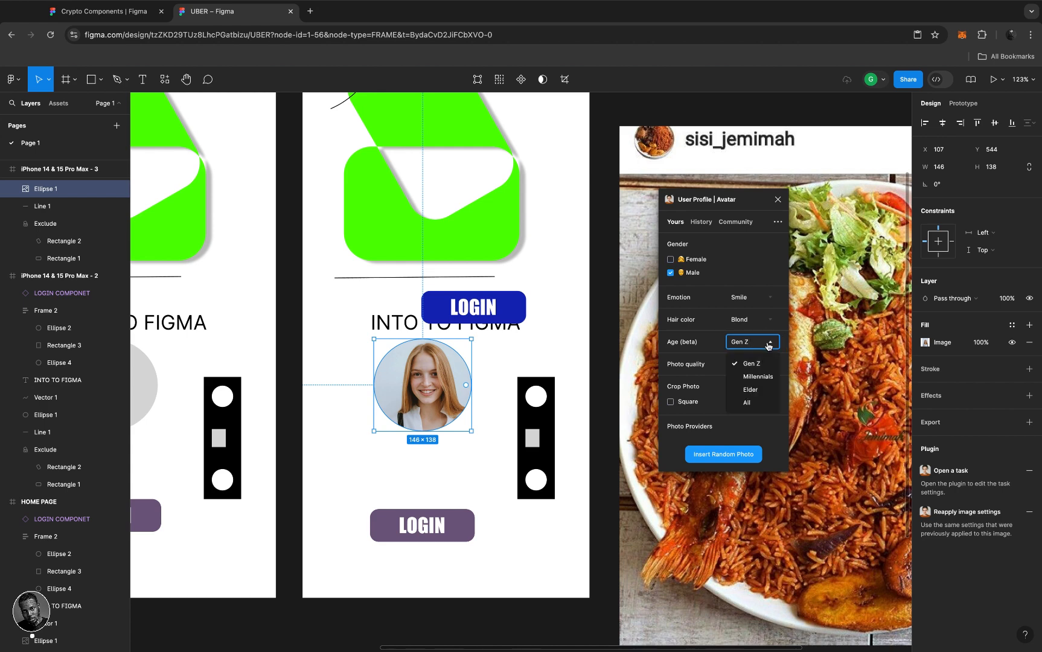
click(759, 390)
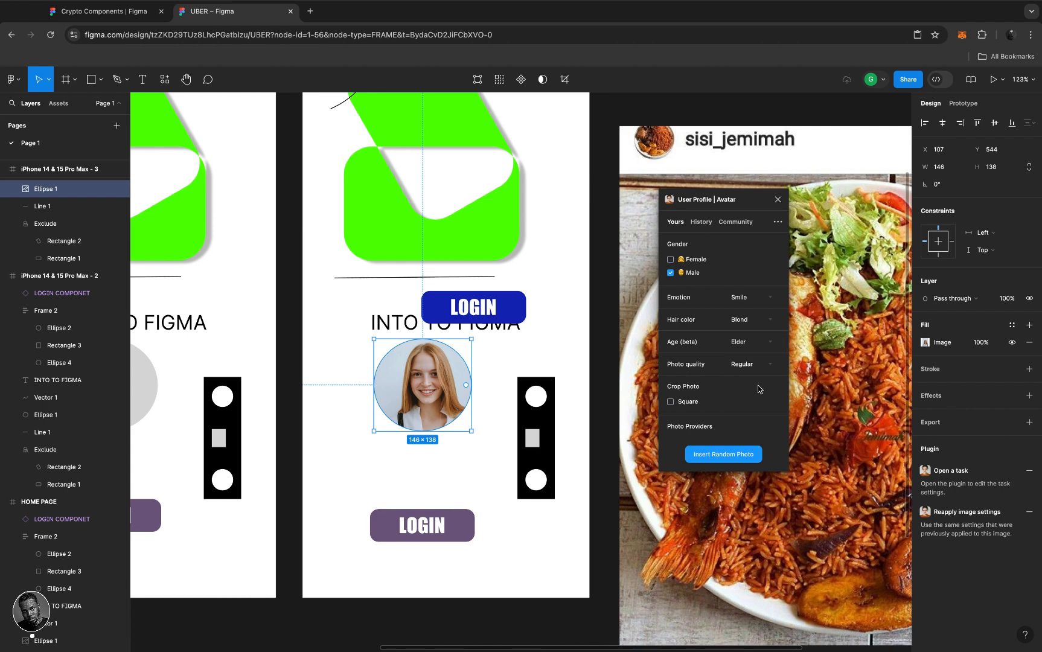
click(768, 320)
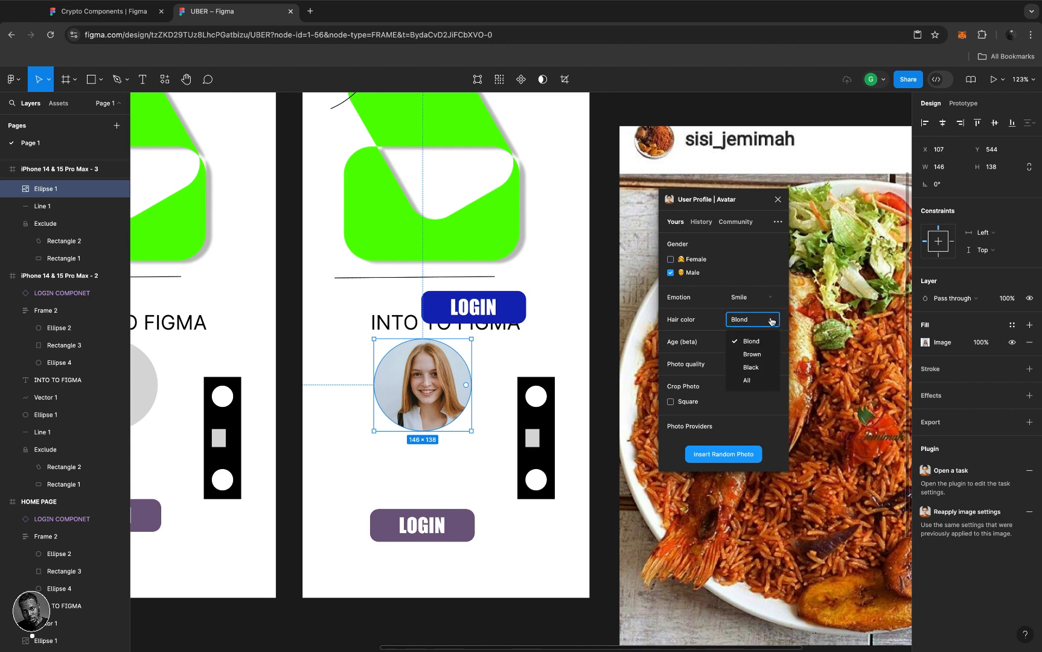
click(753, 355)
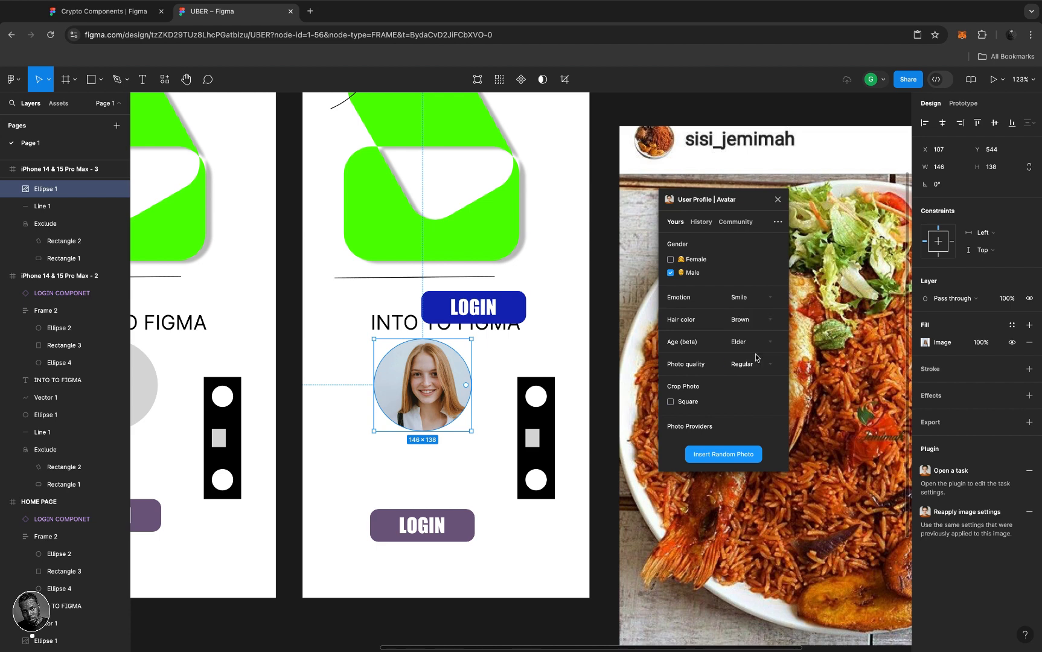
click(706, 459)
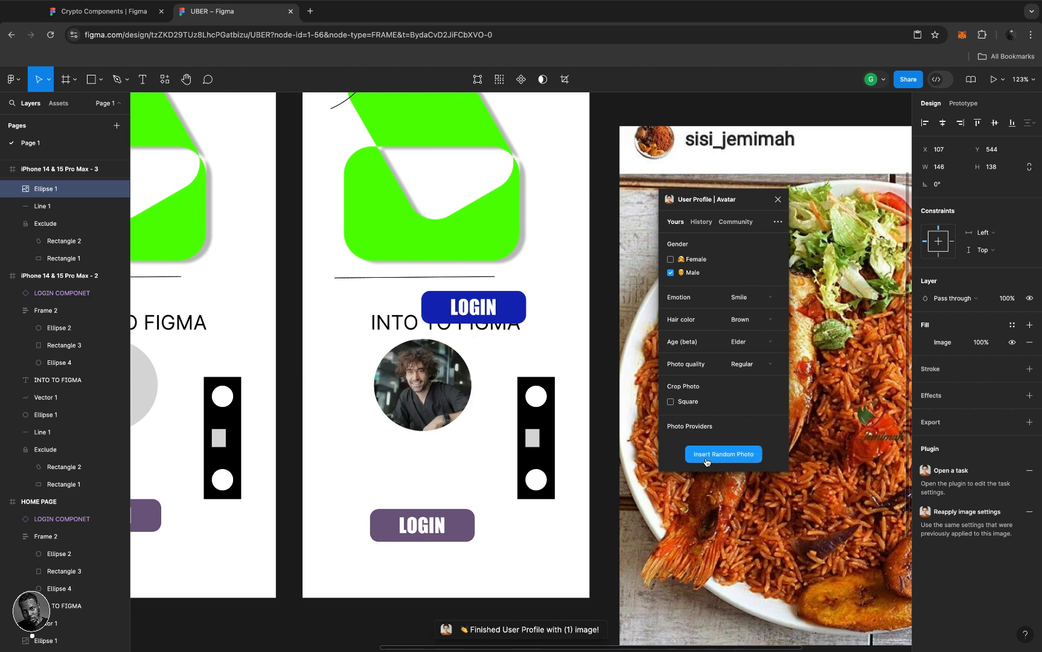
scroll(472, 446, down, 1)
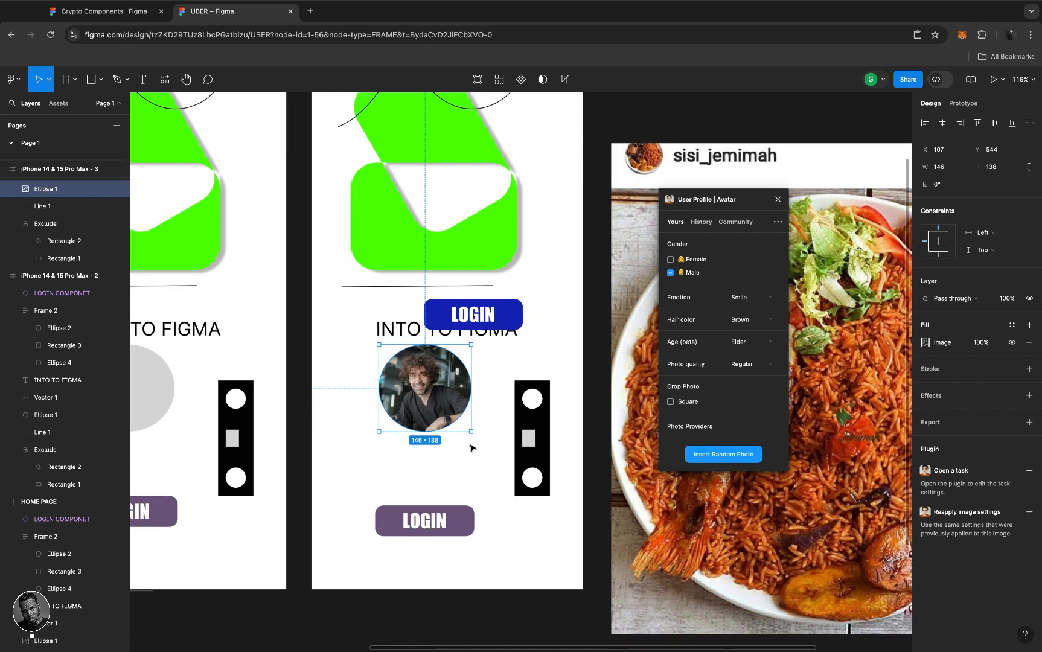
scroll(472, 446, down, 5)
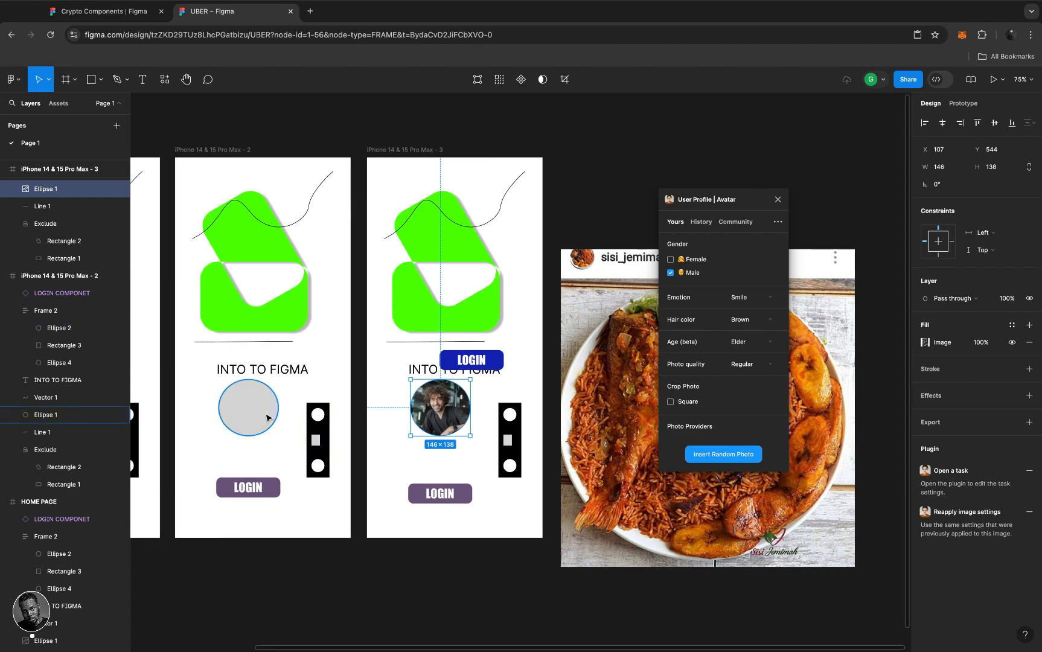
- Add the second frame's circle to the selection and fill both with random photos
shift+click(268, 417)
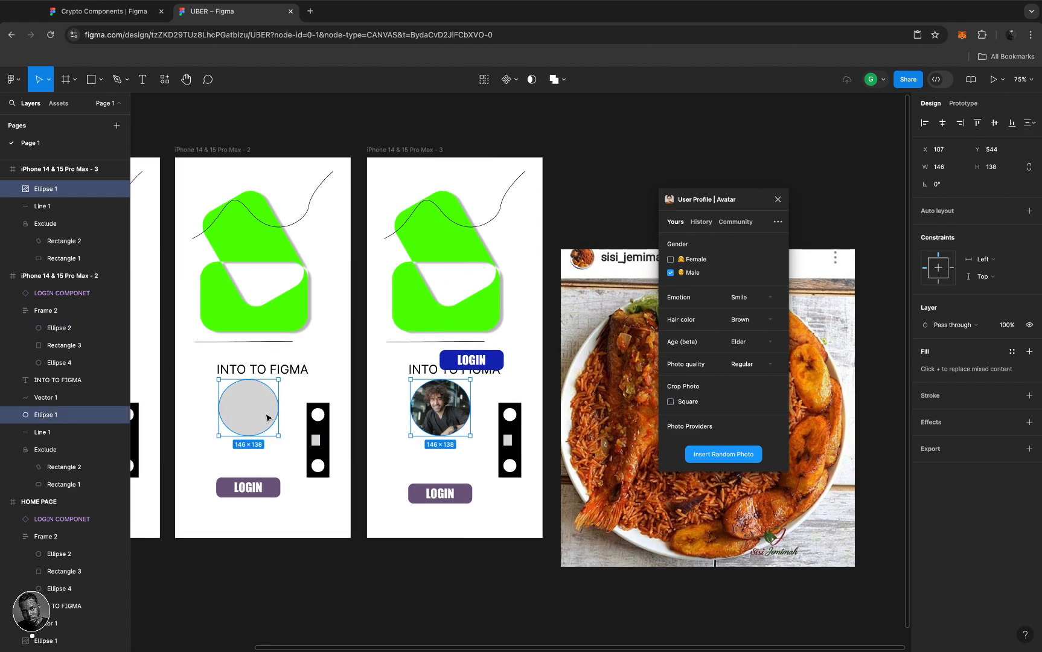
click(724, 455)
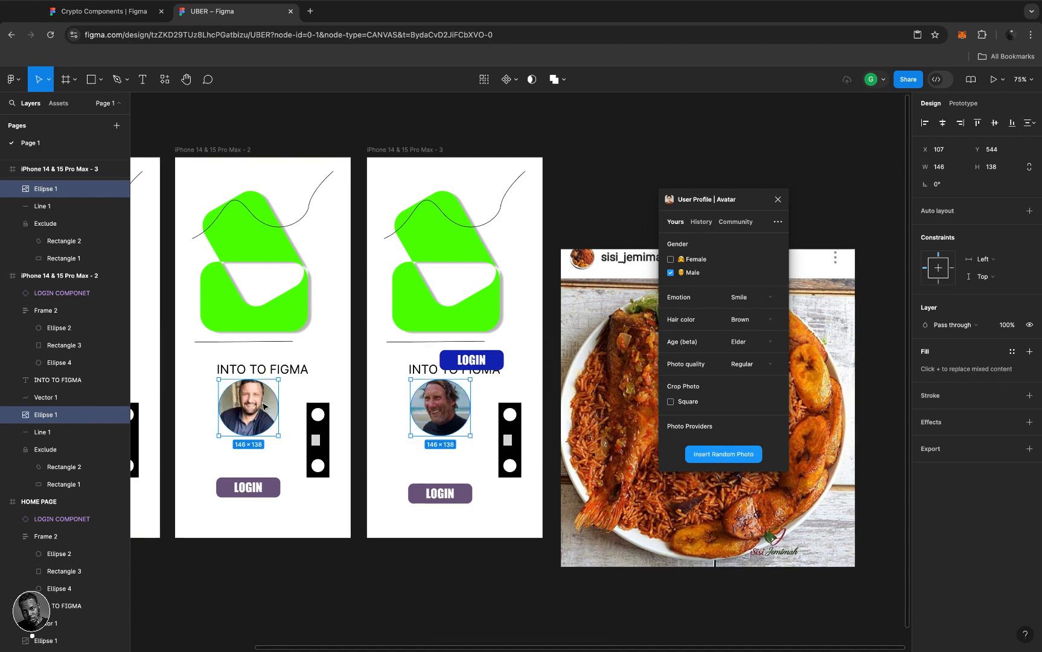
scroll(260, 405, down, 5)
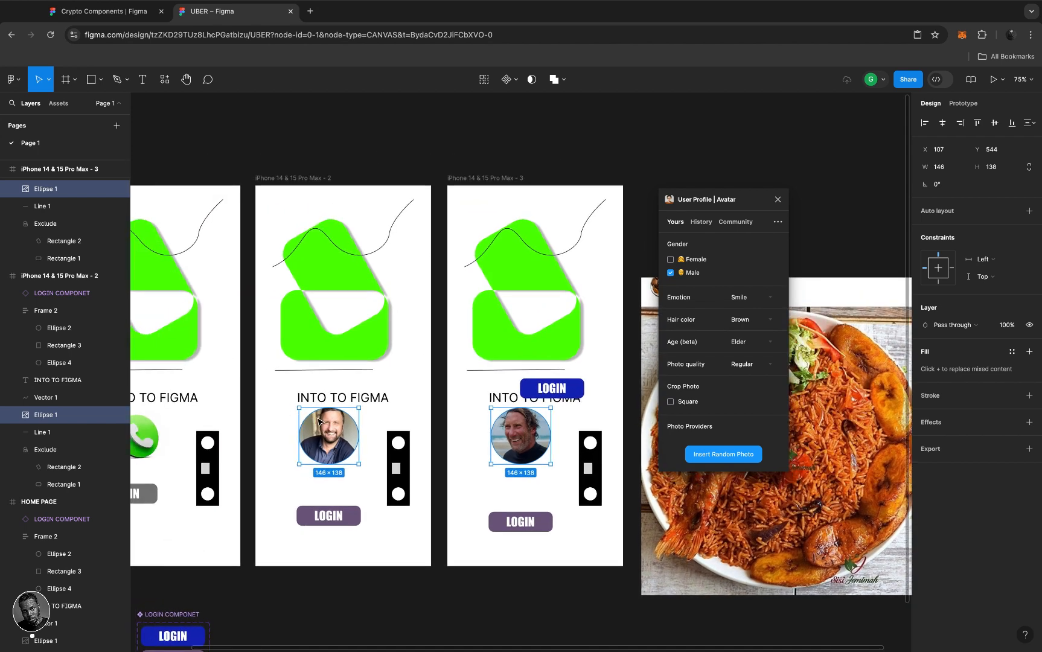
scroll(317, 423, up, 5)
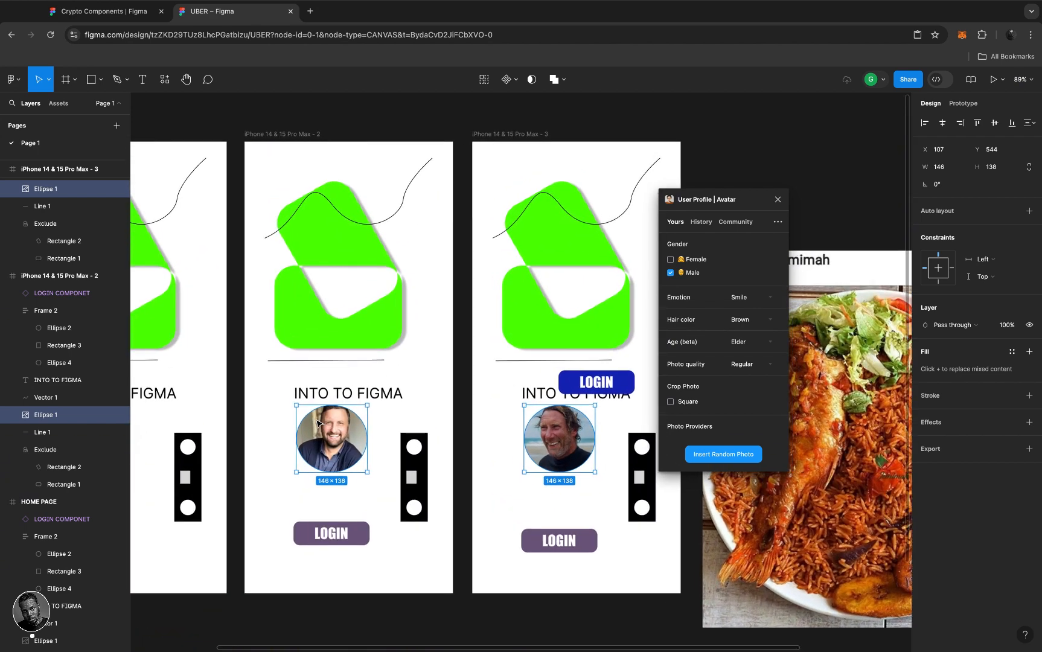
scroll(341, 425, left, 5)
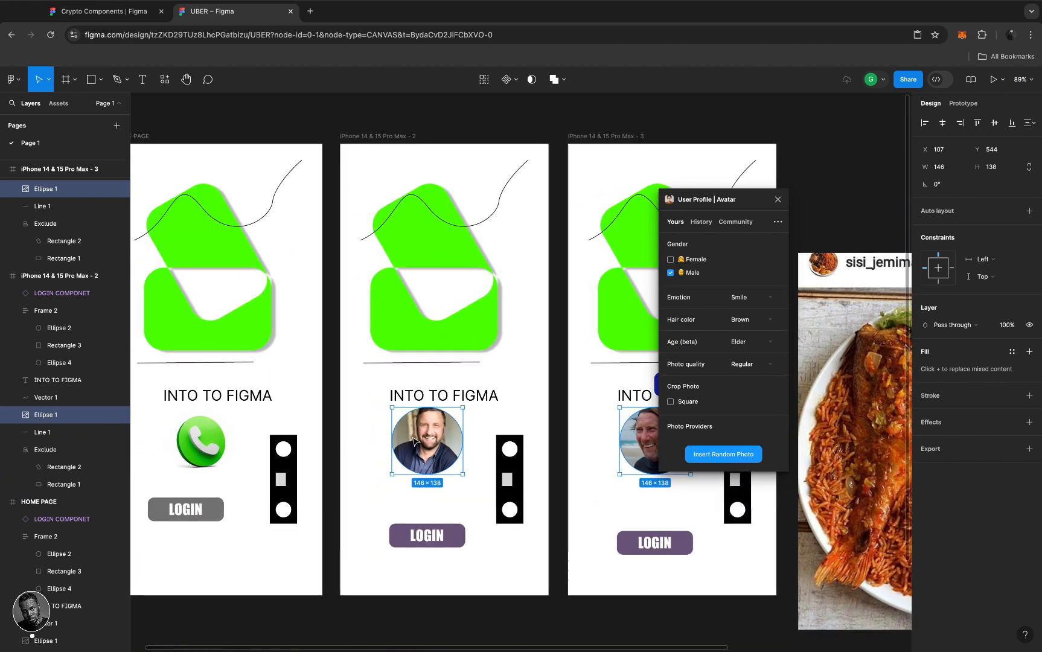
- Copy the circles into the HOME PAGE frame and delete the second frame's avatar photo
drag(421, 442, 260, 393)
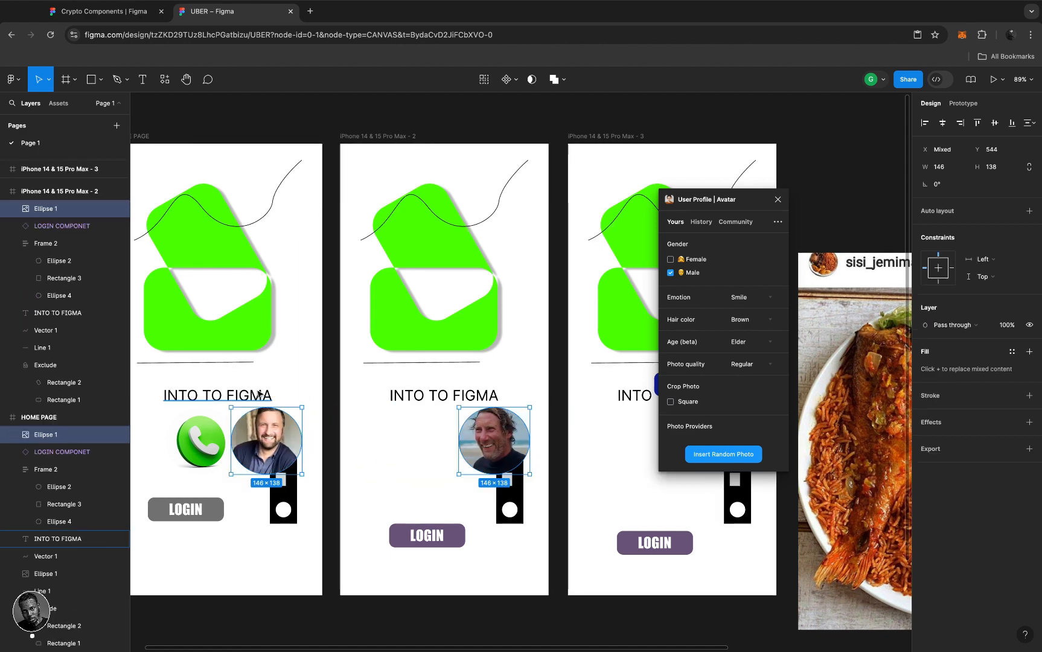
key(ctrl+z)
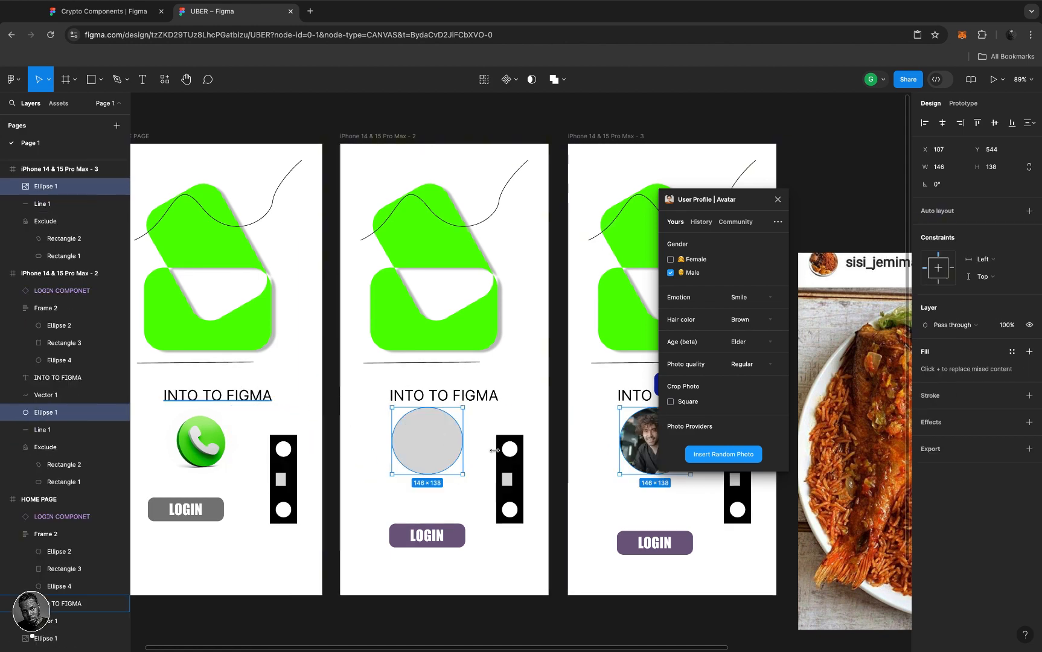
drag(435, 436, 202, 437)
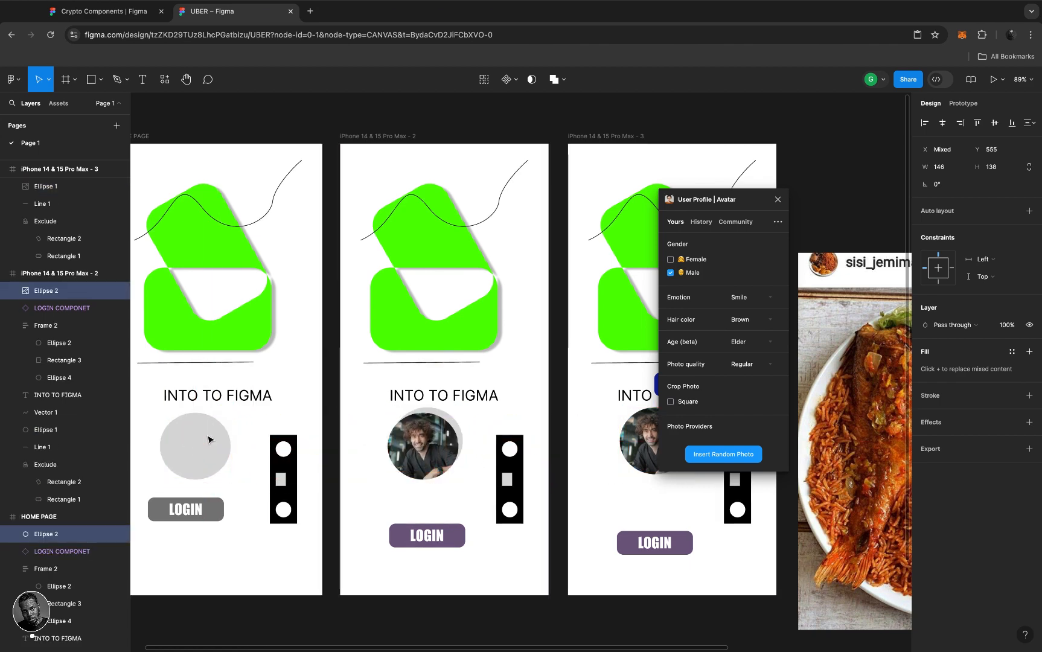
click(418, 449)
key(Delete)
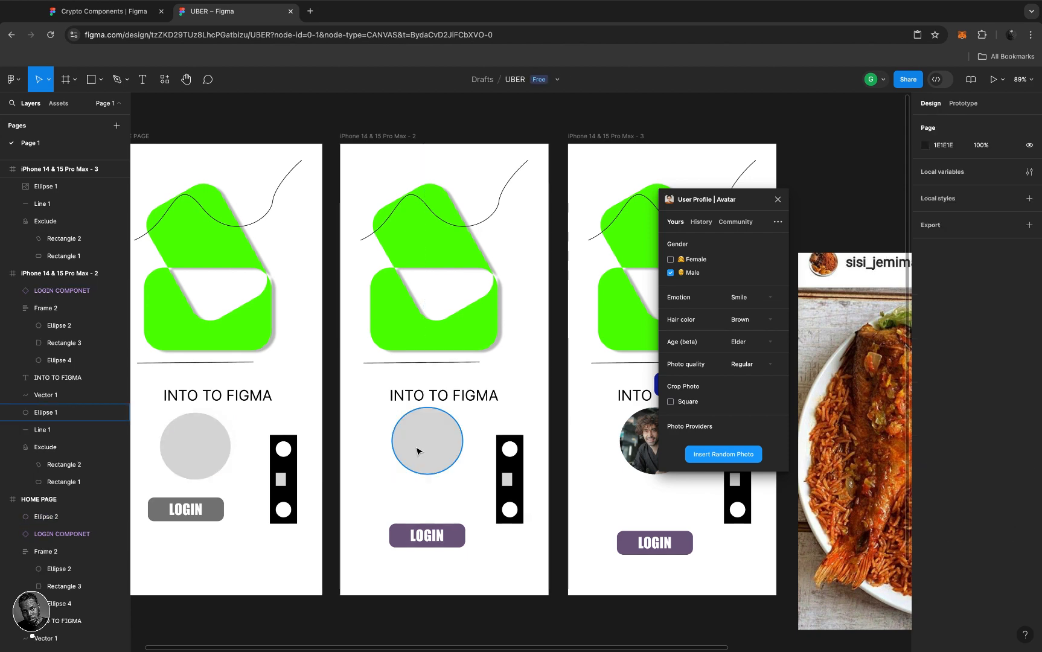
- Select the grey circle ellipses in all three phone frames together
click(418, 449)
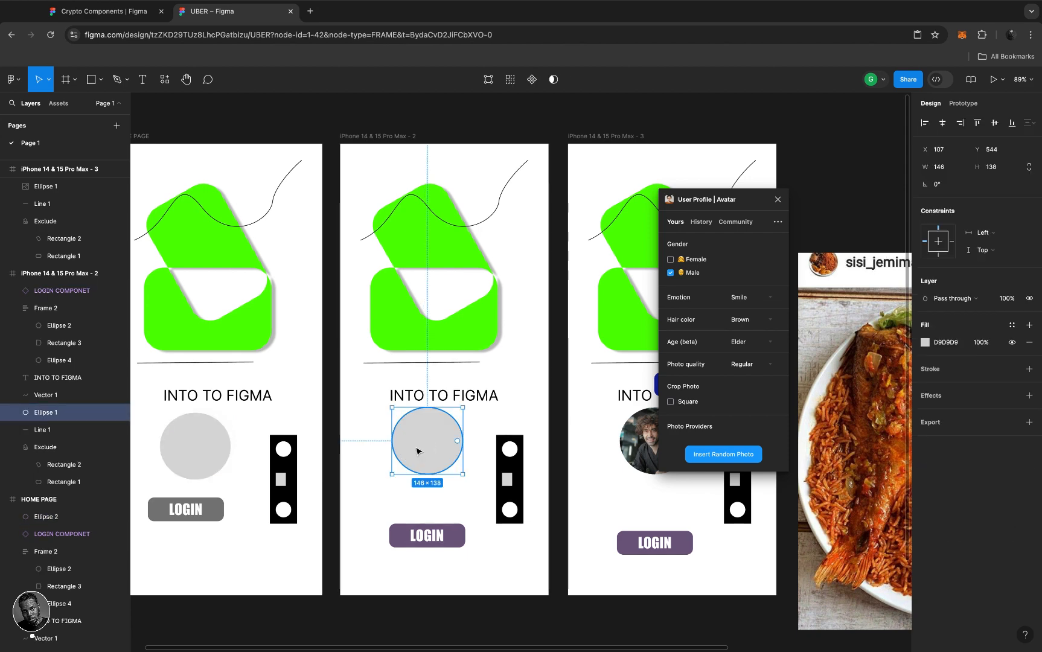
shift+click(203, 450)
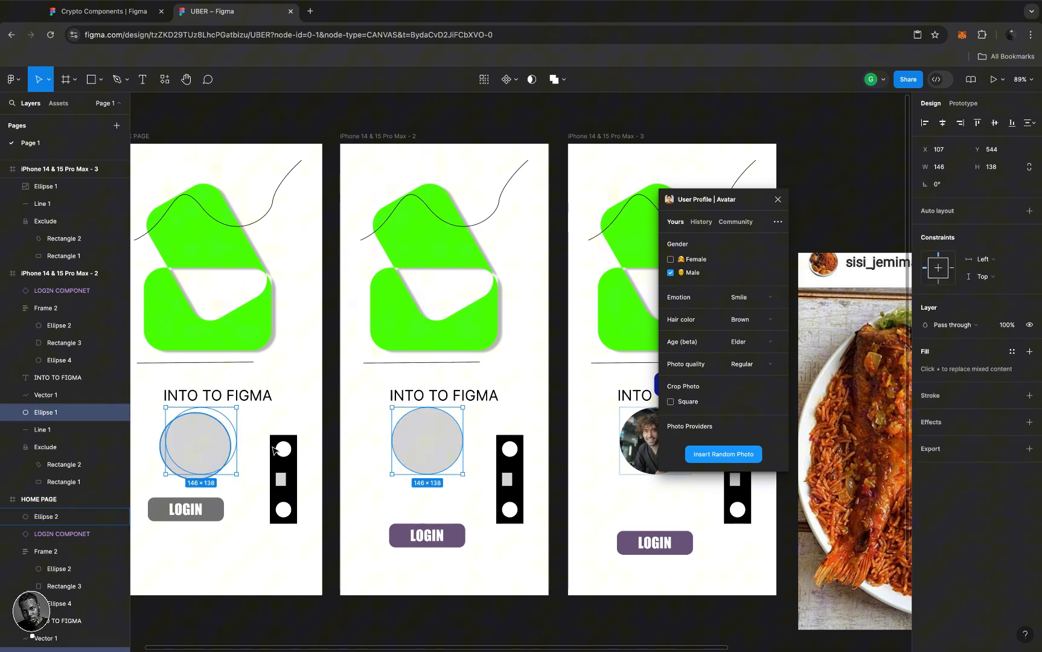
shift+click(645, 454)
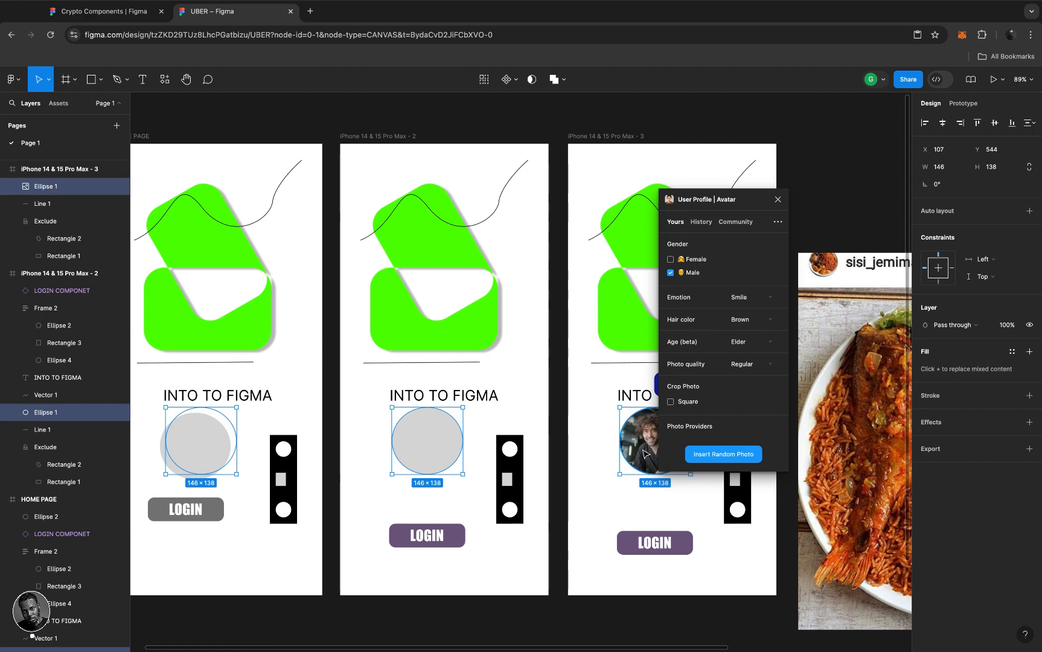
- Tick Female alongside Male in the User Profile plugin and insert random photos into the circles
click(670, 260)
click(720, 458)
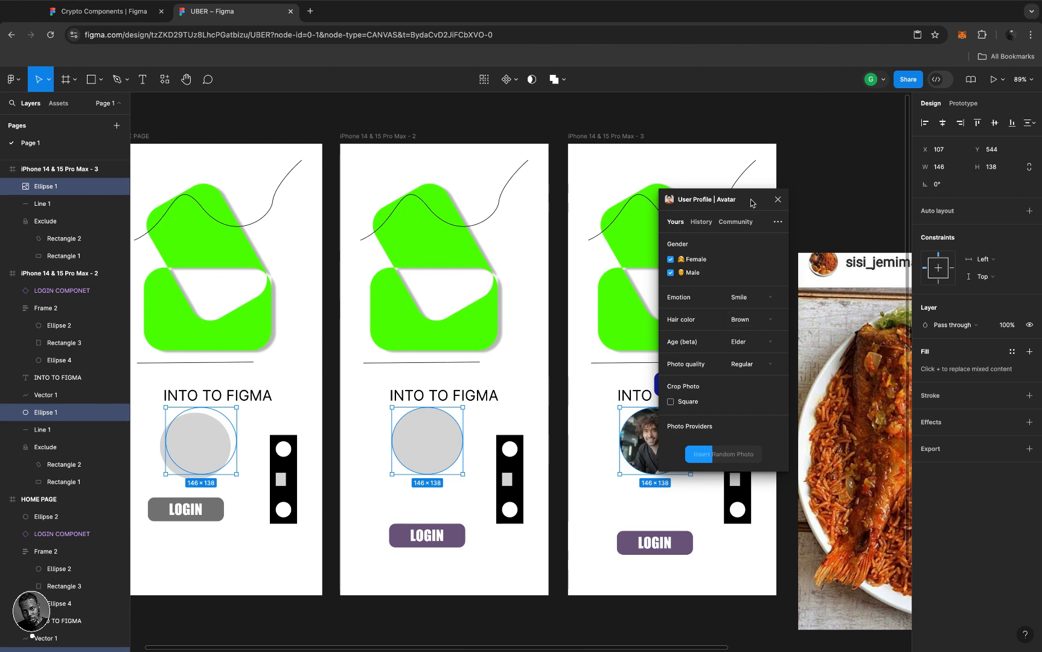
drag(751, 202, 813, 193)
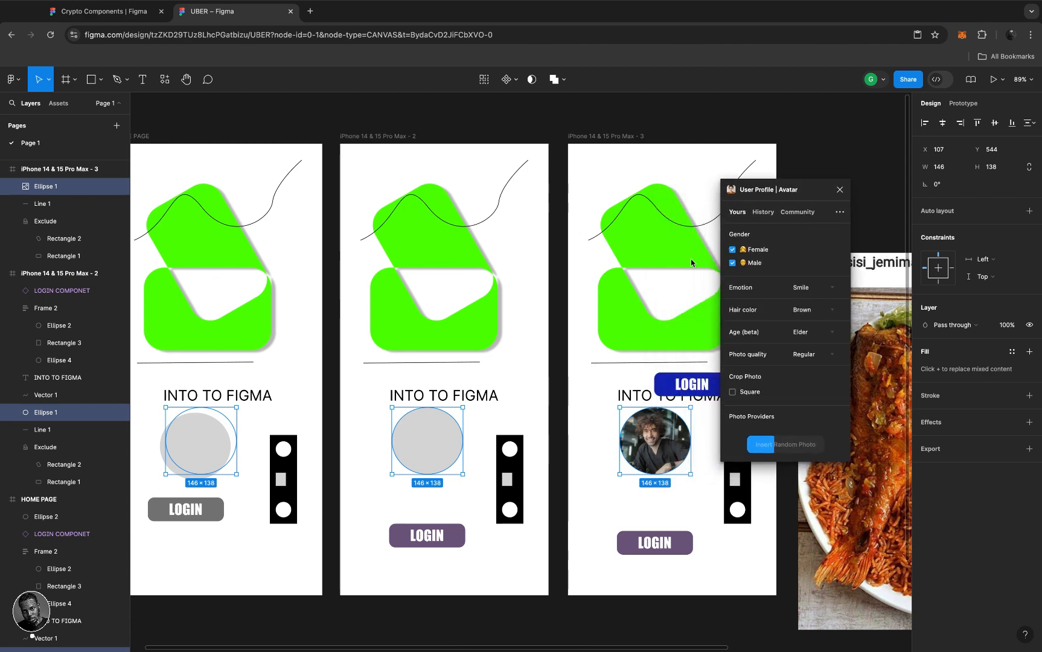
scroll(550, 377, down, 3)
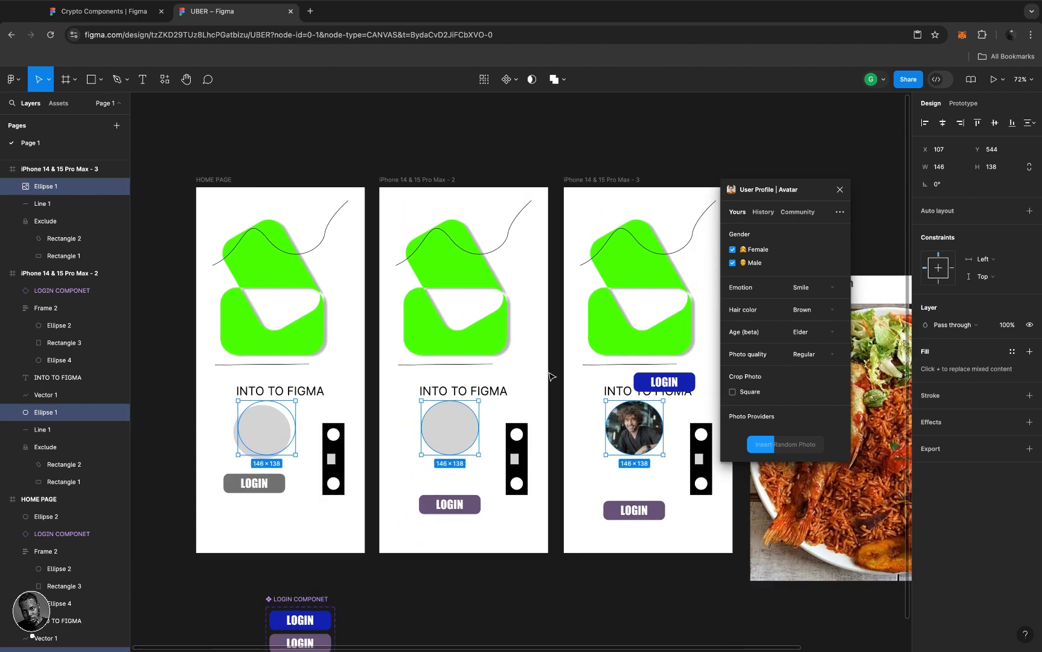
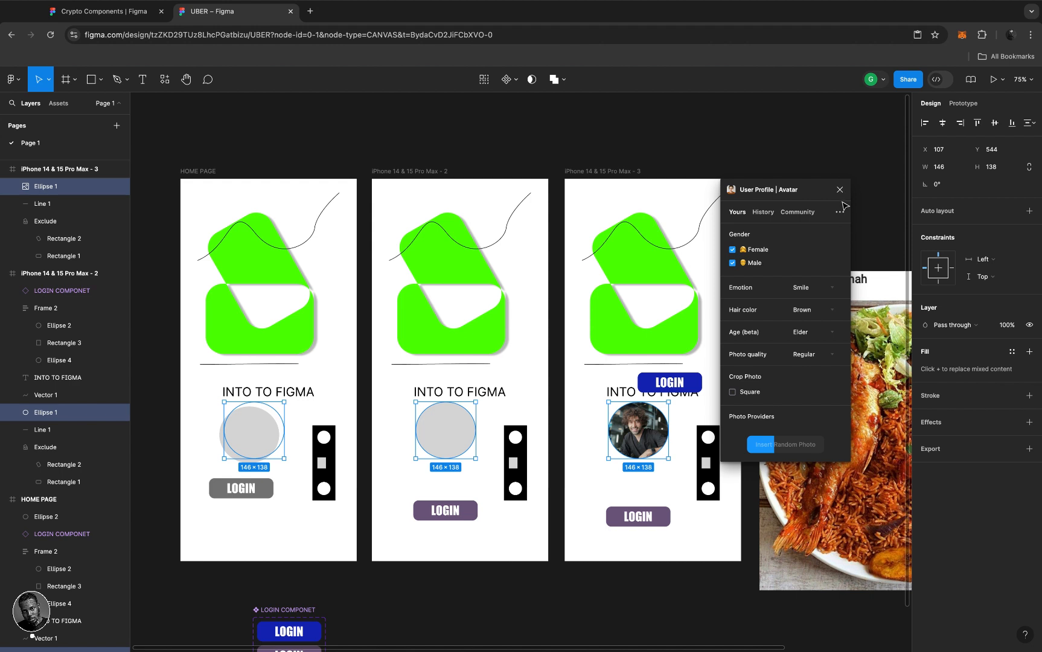
- Close the avatar plugin and delete the grey Ellipse 2 placeholder over the HOME PAGE portrait
click(840, 191)
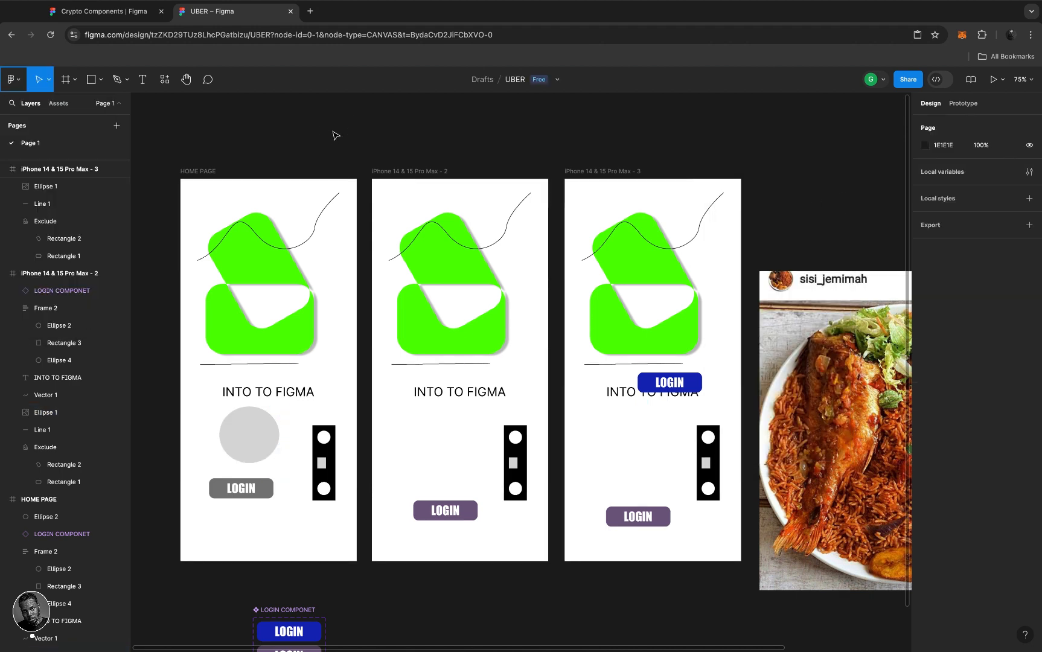
click(20, 83)
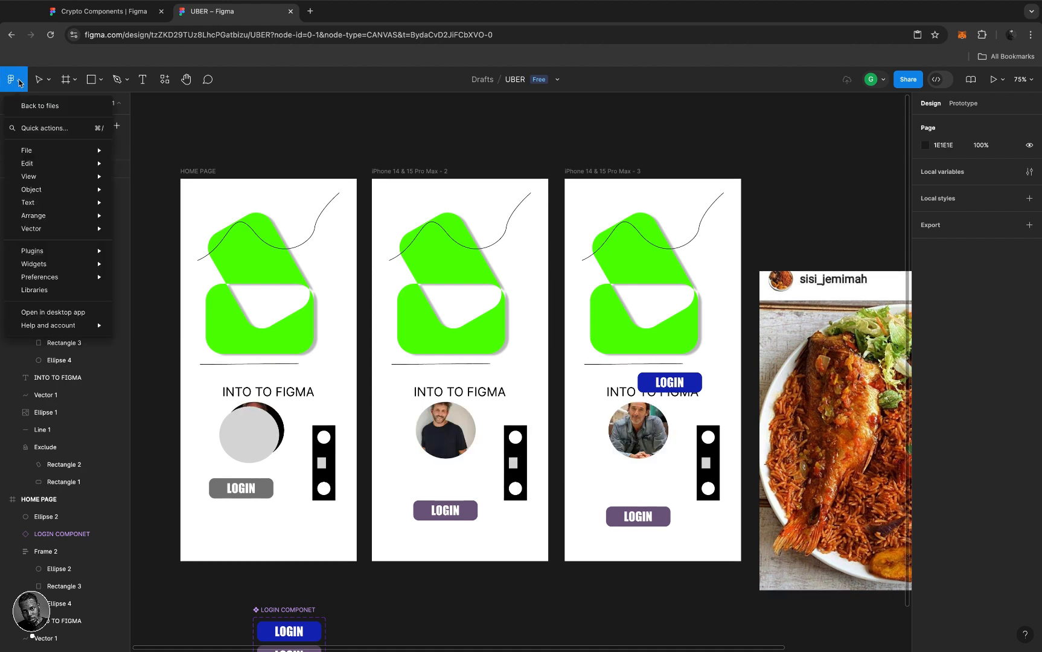
click(237, 436)
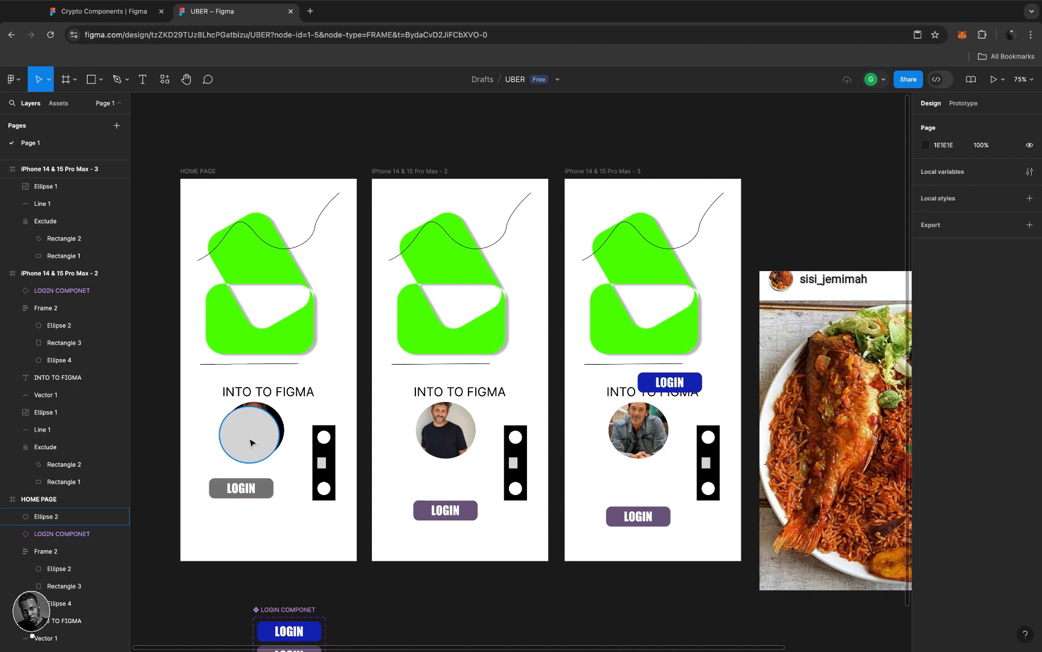
click(251, 443)
key(Delete)
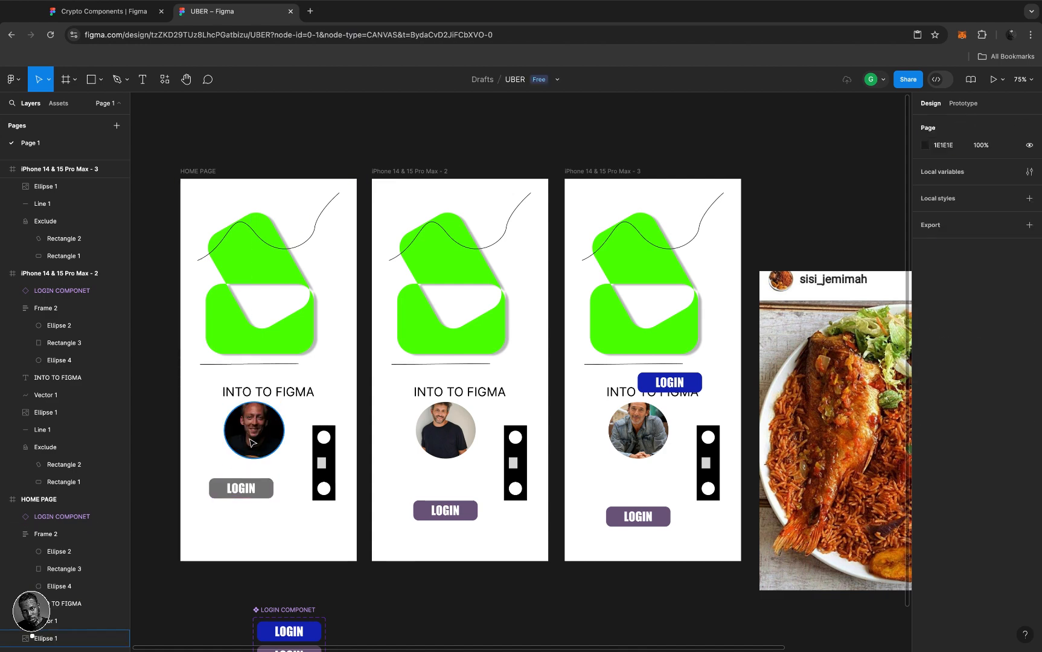
click(15, 79)
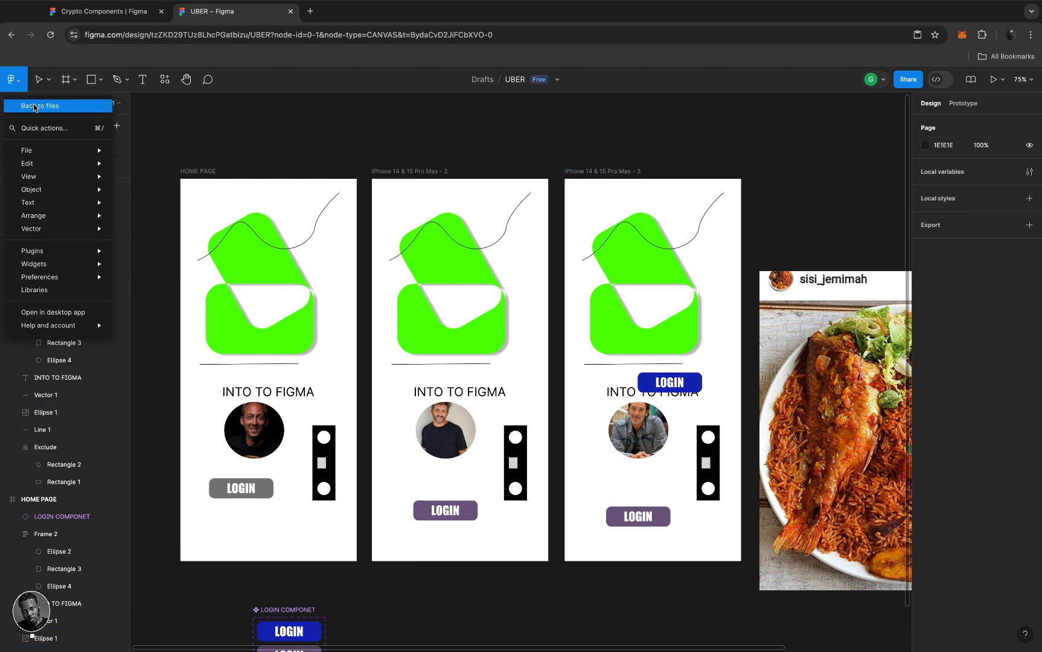
- Leave the UBER file for Drafts and scroll the Figma Community page to its Plugins section
click(34, 108)
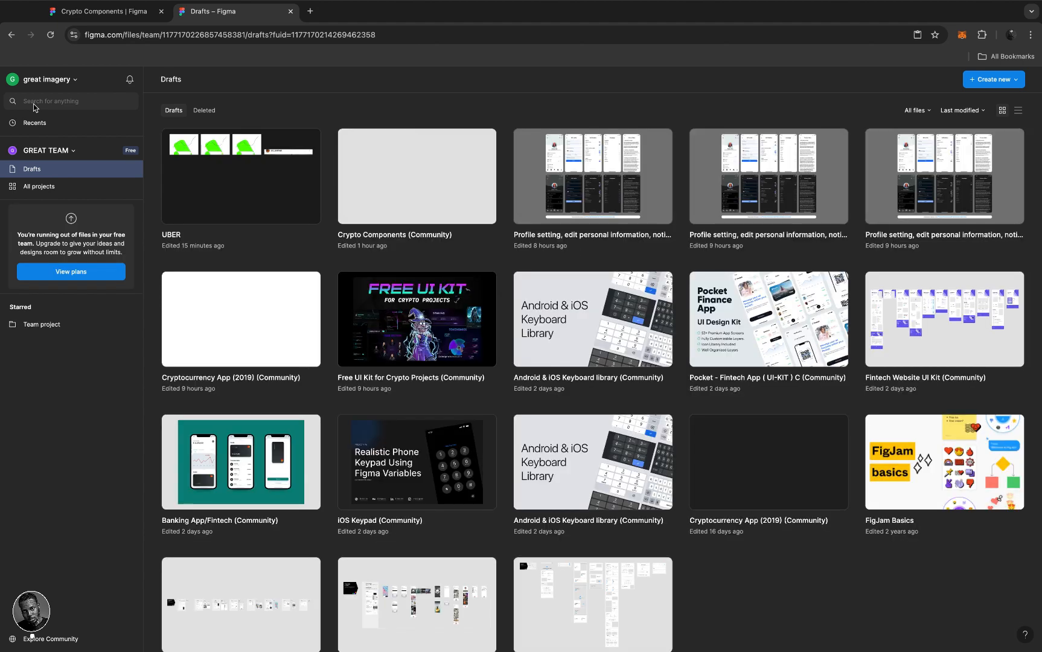
click(37, 639)
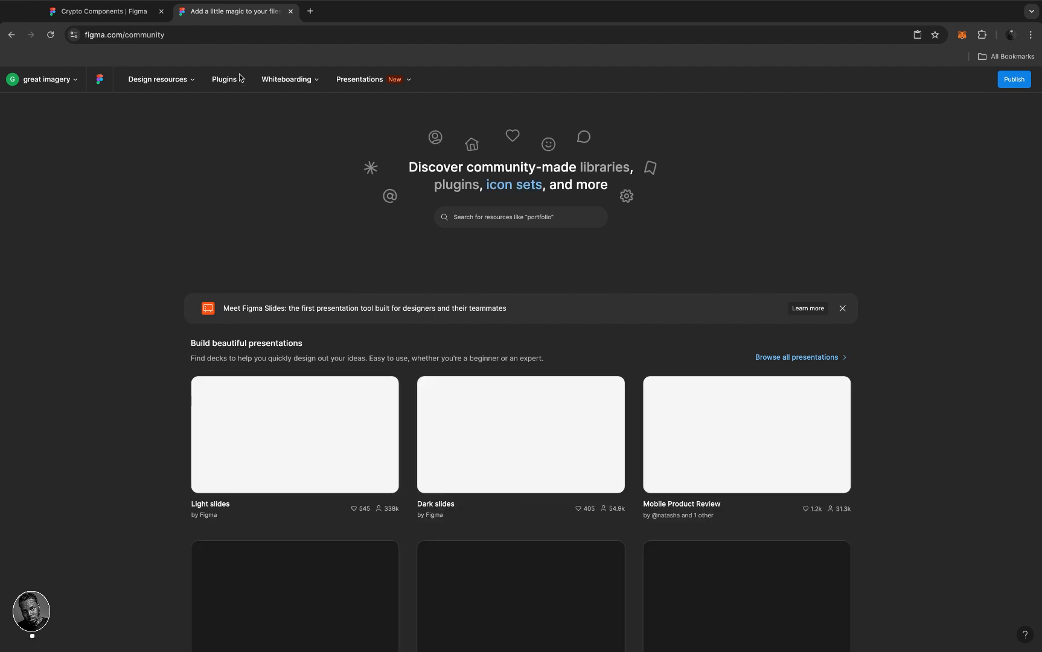
mouse_move(243, 82)
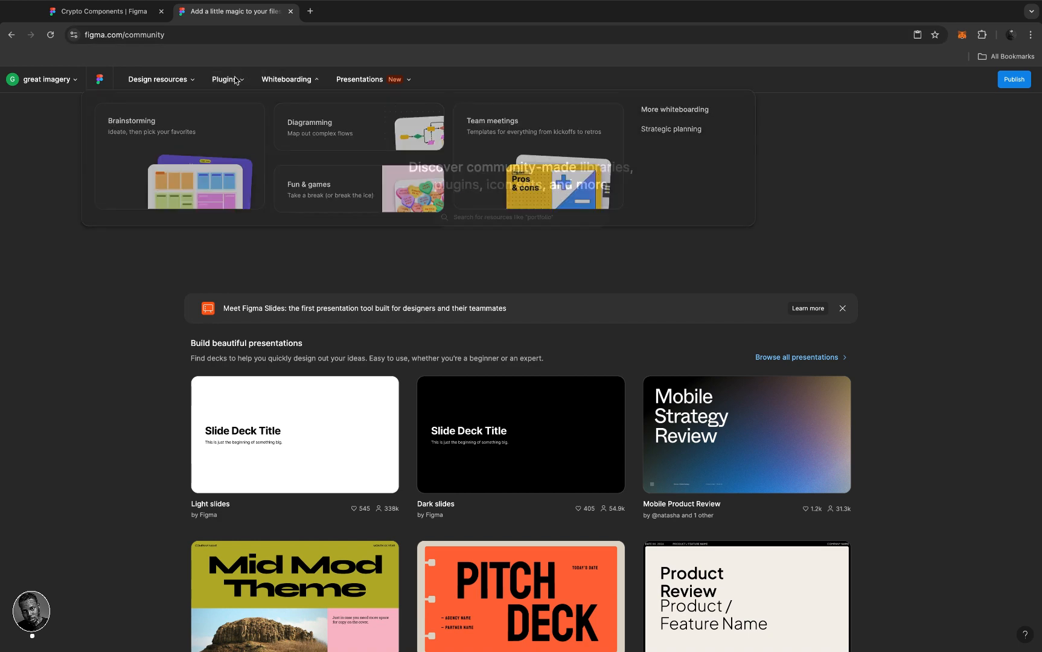
scroll(247, 344, down, 15)
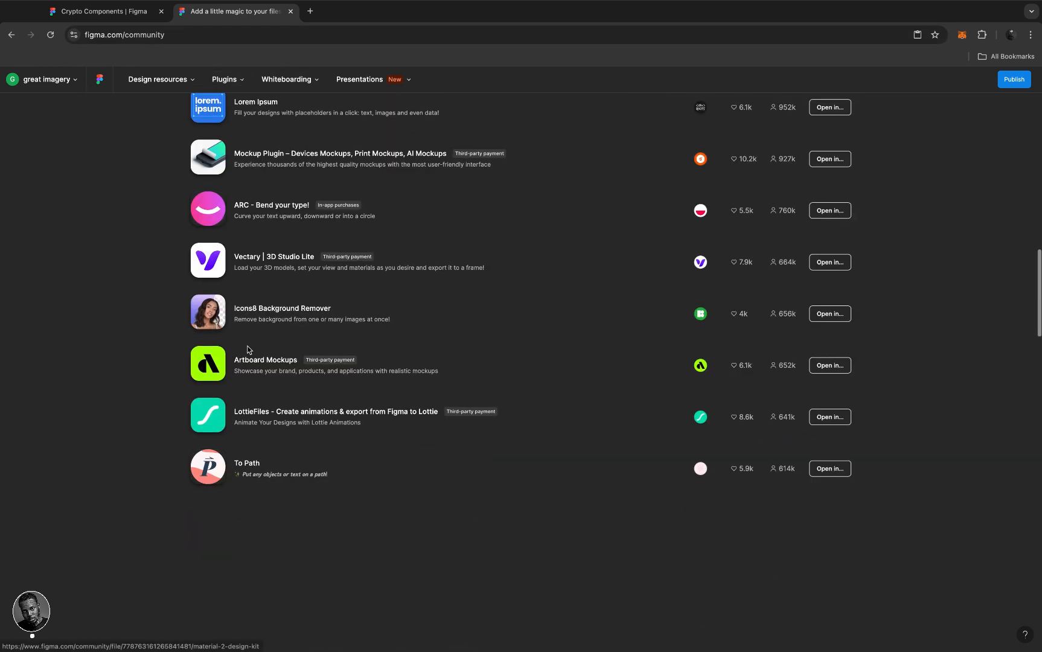
scroll(247, 349, up, 4)
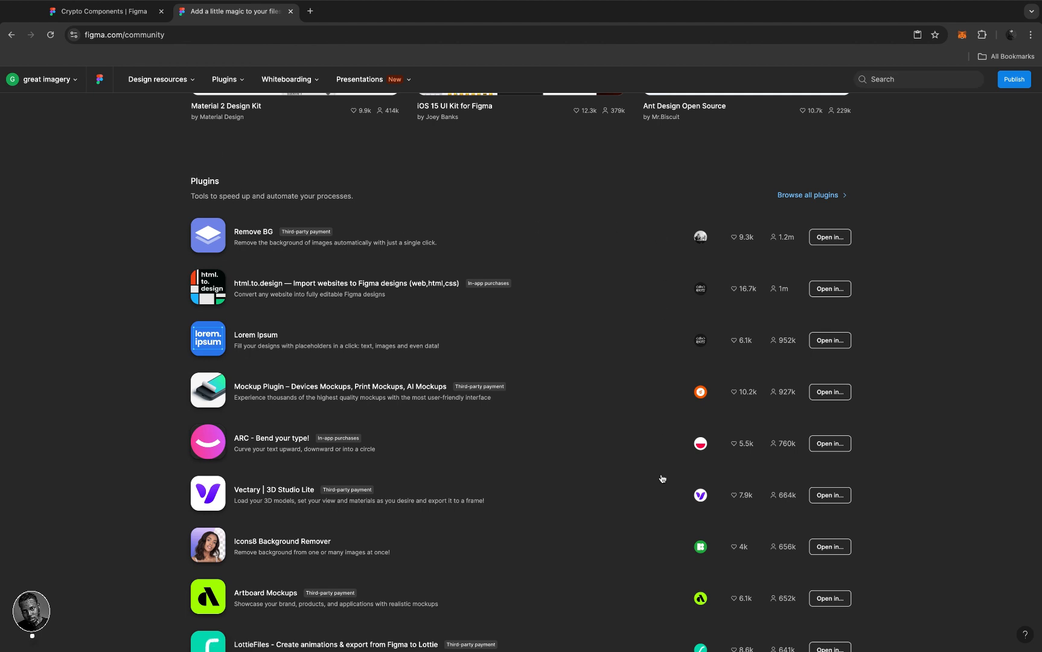
scroll(640, 528, down, 1)
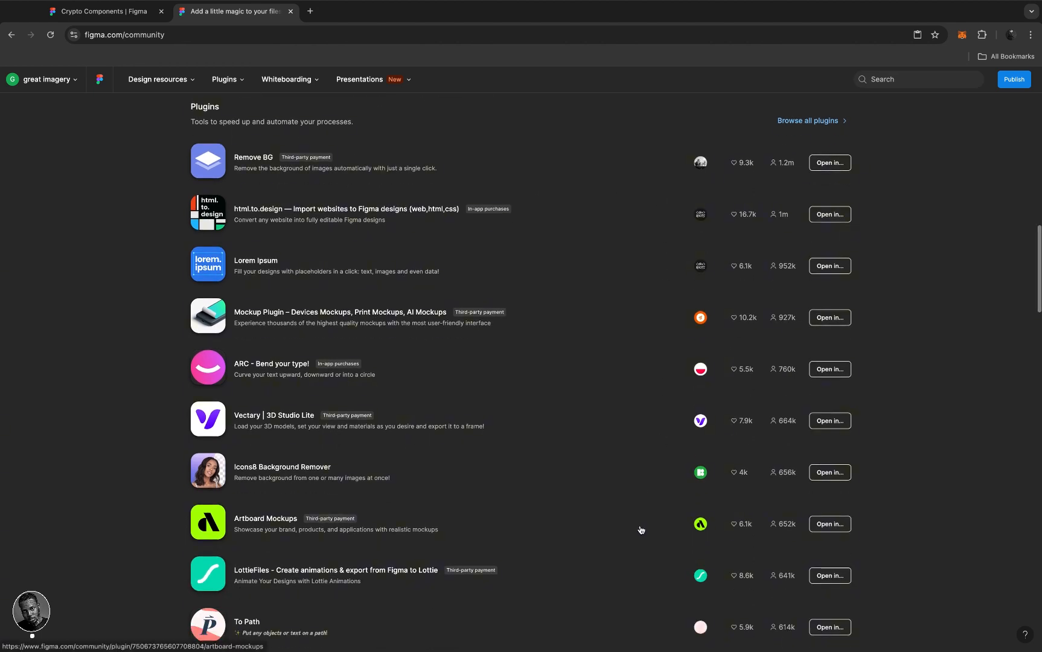
scroll(639, 530, down, 1)
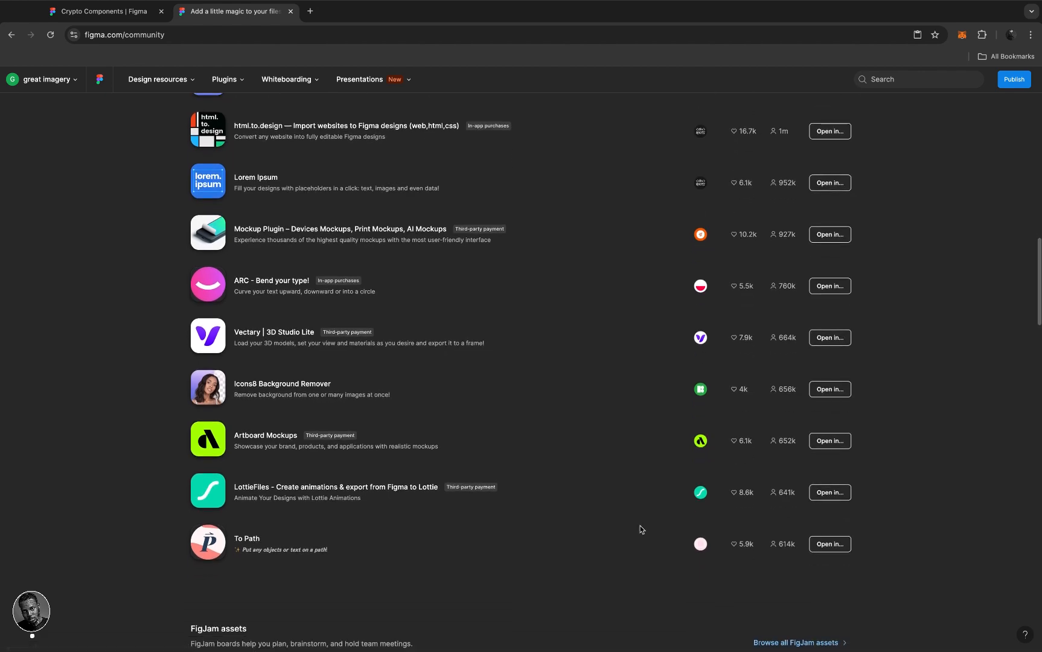
scroll(641, 529, down, 1)
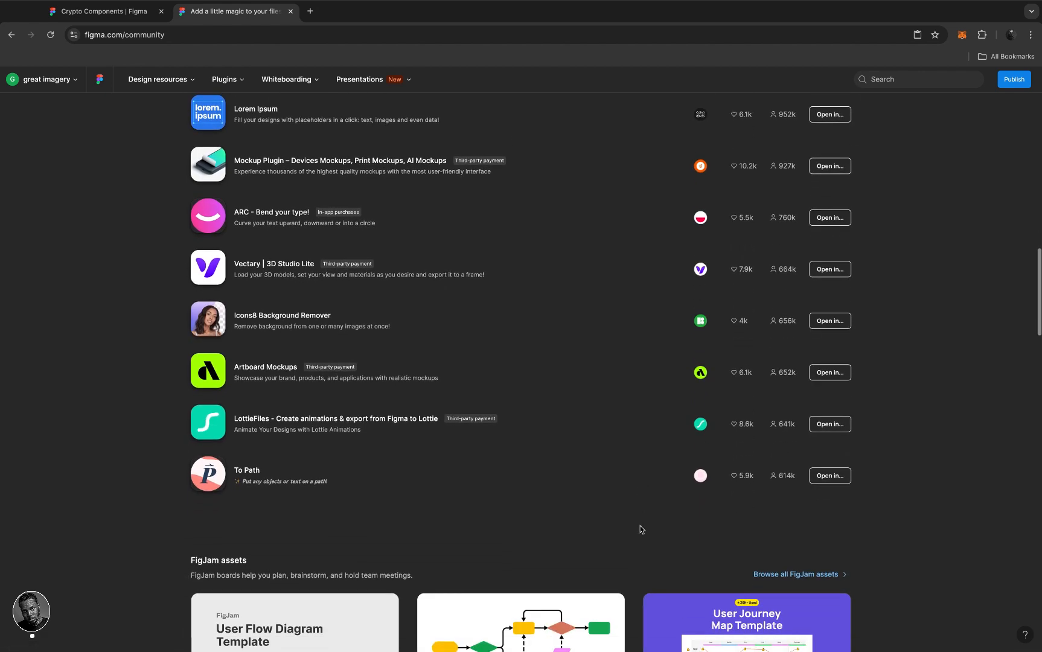
scroll(641, 530, up, 1)
scroll(641, 529, down, 4)
scroll(640, 530, up, 2)
scroll(641, 530, up, 6)
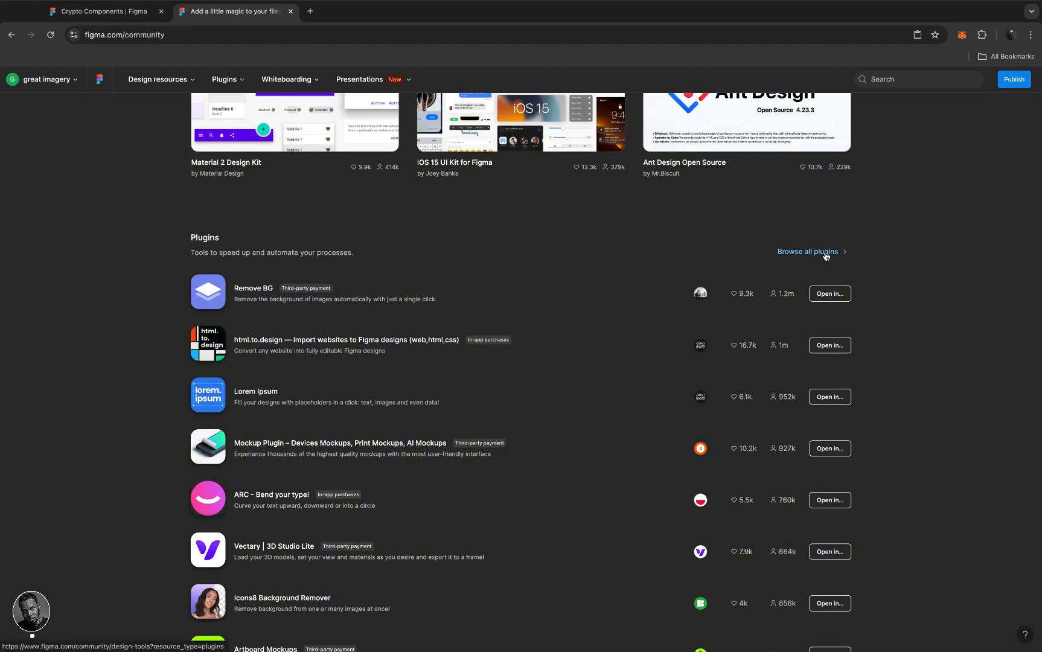
- Browse all plugins and scroll through the Design tools plugin list, then back to the top
click(825, 254)
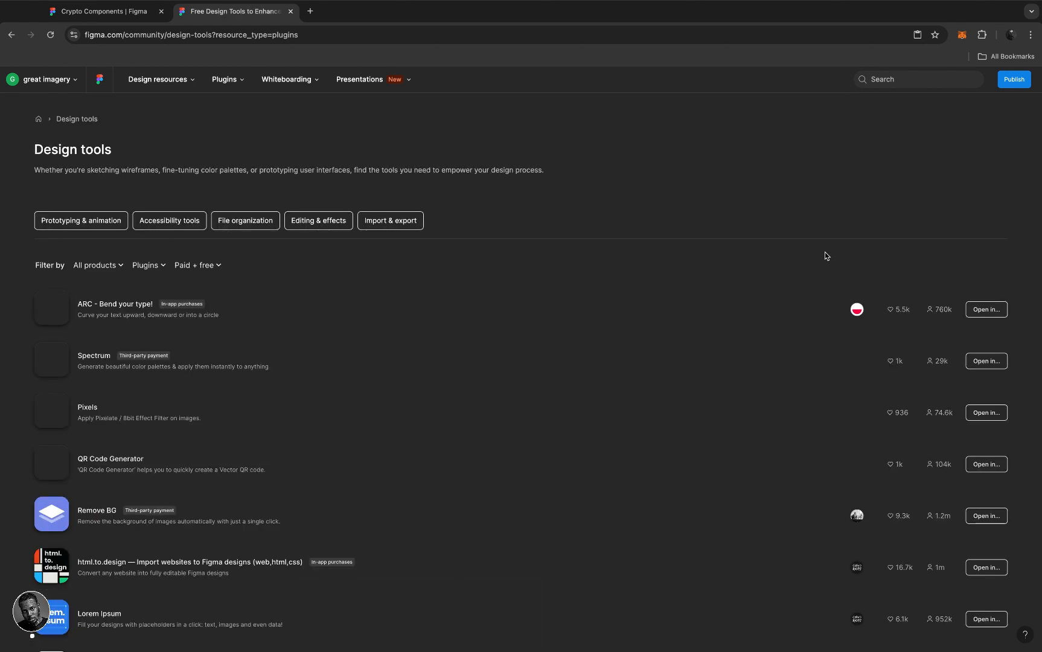
scroll(604, 403, down, 1)
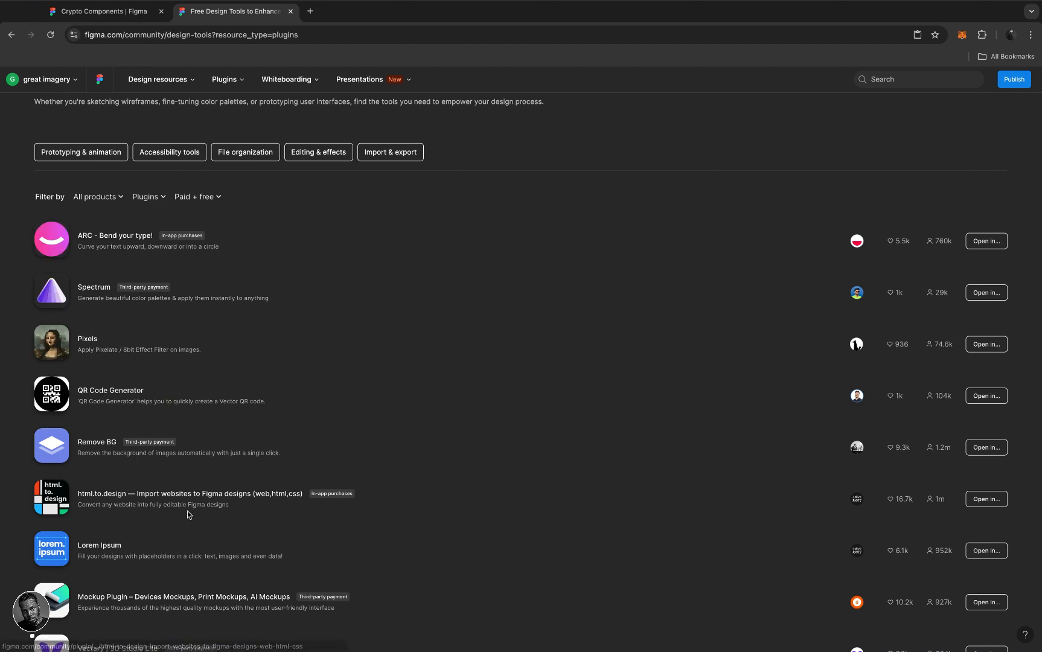
scroll(187, 510, down, 2)
scroll(187, 510, down, 6)
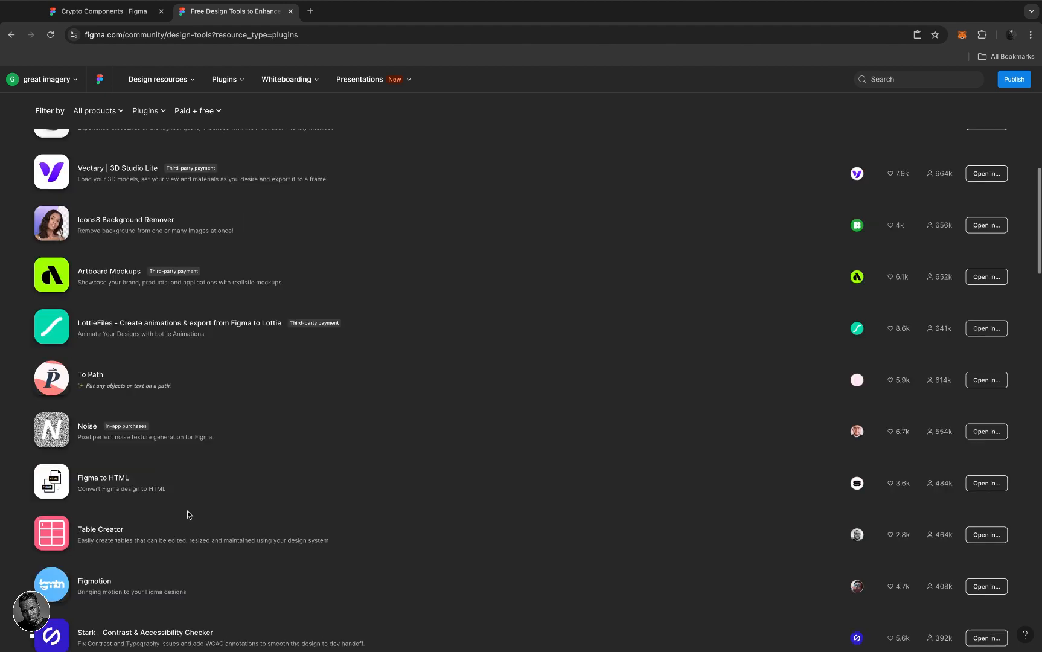
scroll(187, 514, down, 2)
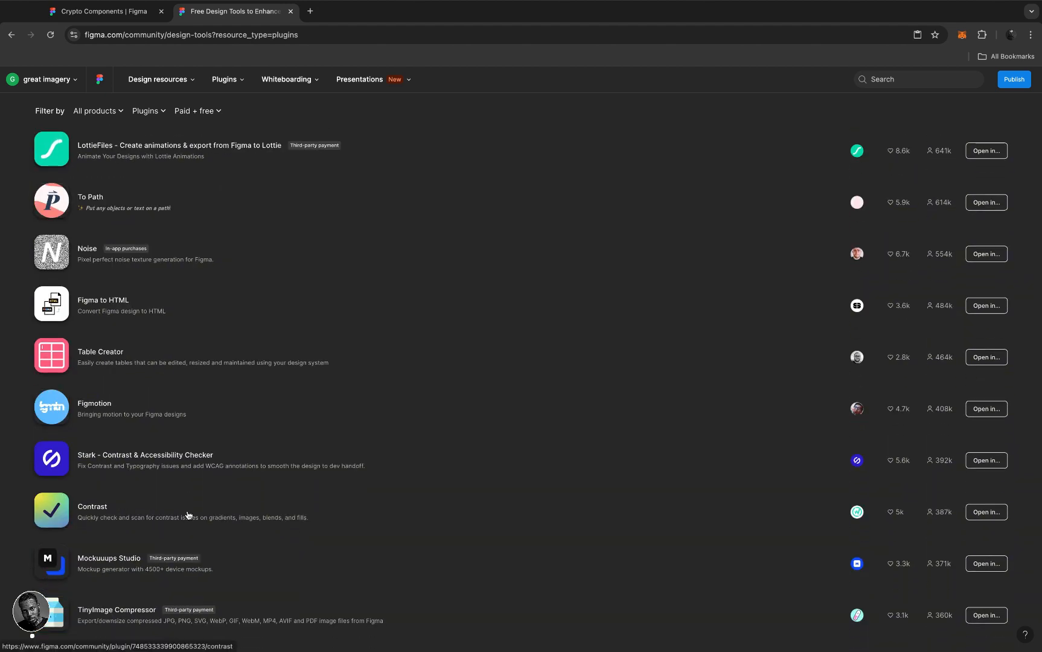
scroll(188, 515, down, 4)
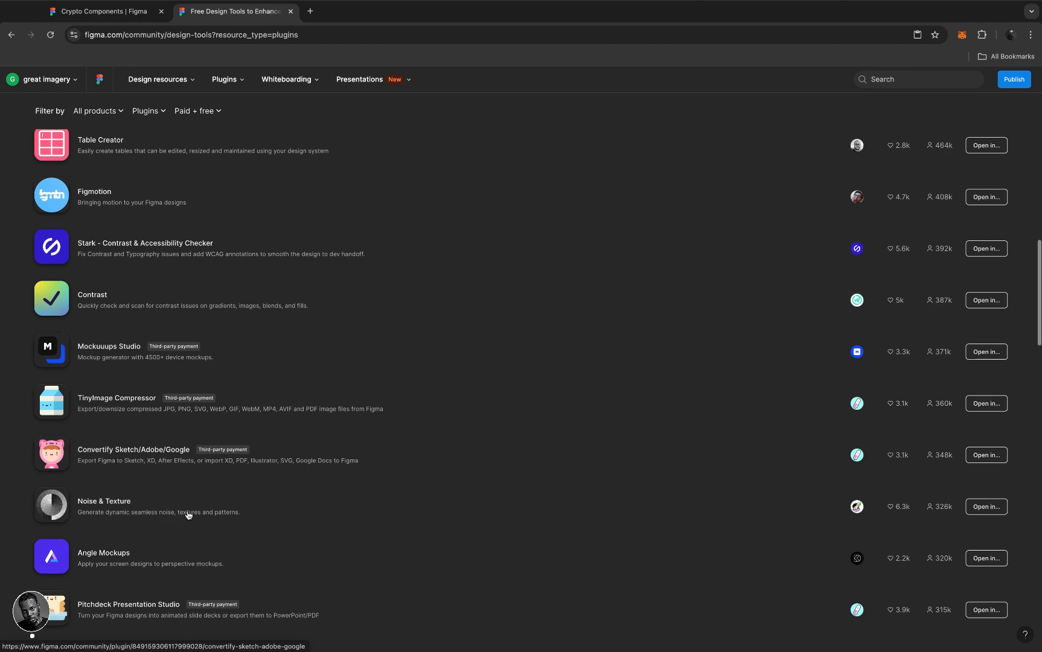
scroll(188, 514, down, 1)
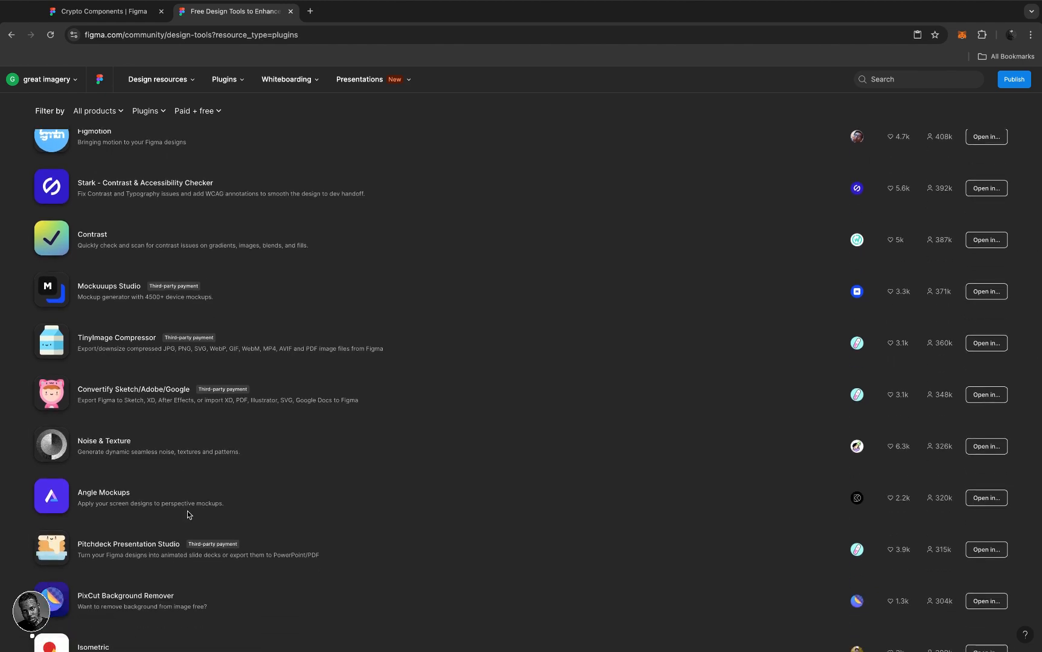
scroll(188, 514, down, 1)
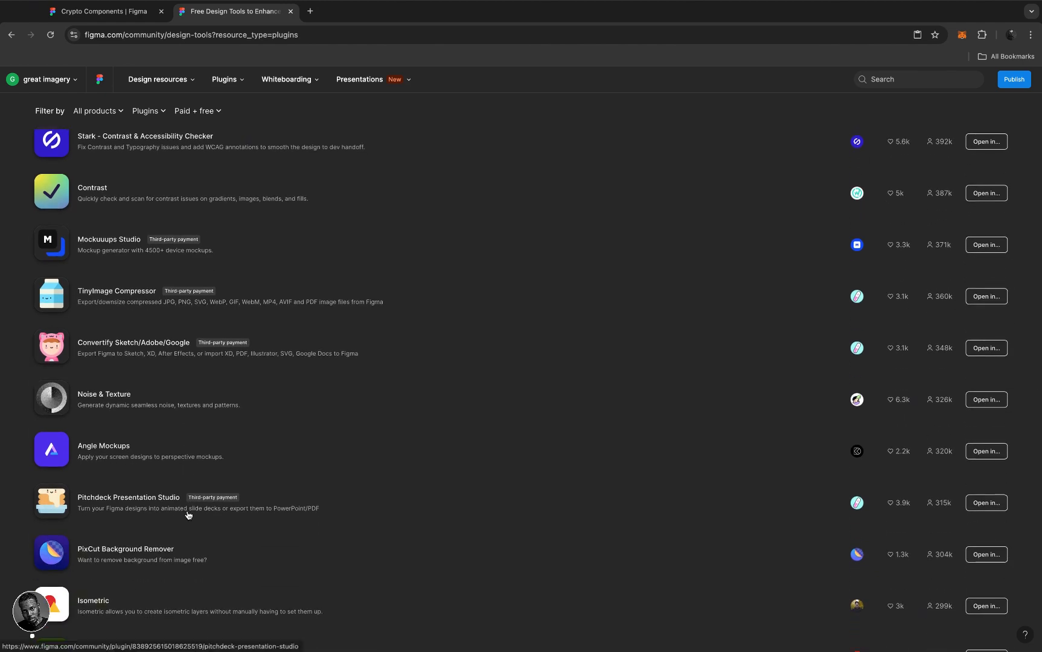
scroll(188, 514, down, 1)
scroll(188, 514, down, 1)
scroll(187, 514, down, 2)
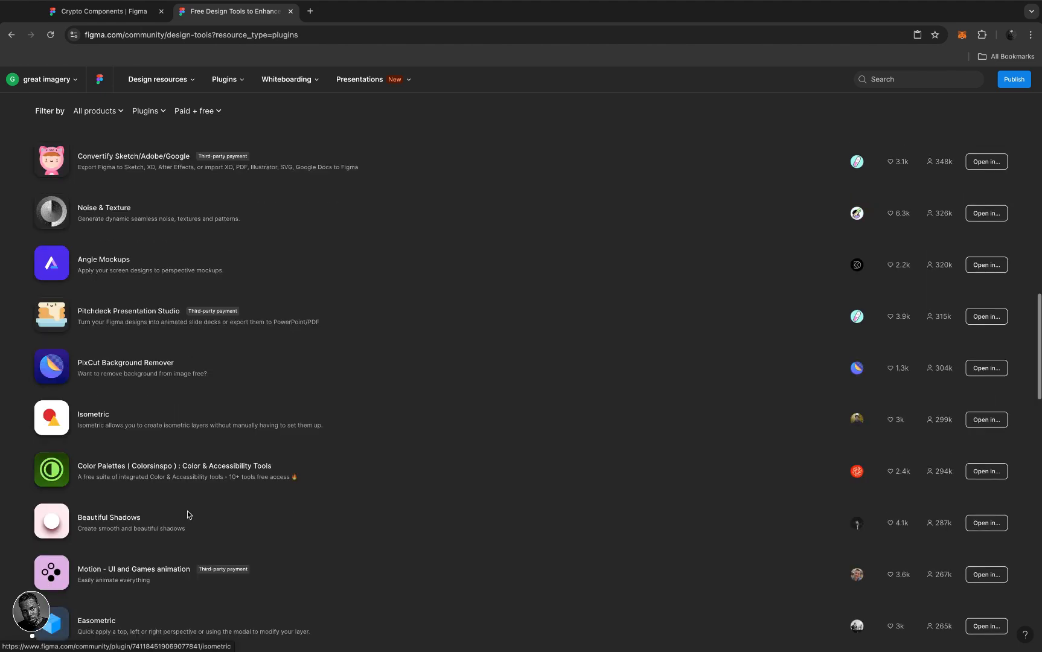
scroll(187, 514, down, 2)
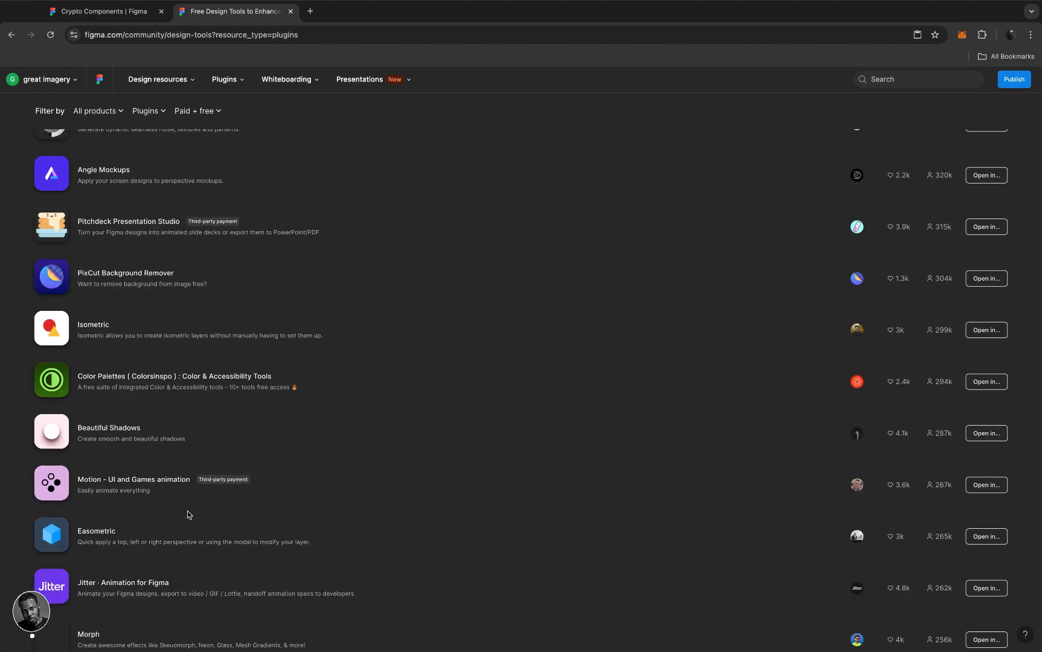
scroll(187, 514, up, 14)
scroll(187, 514, up, 3)
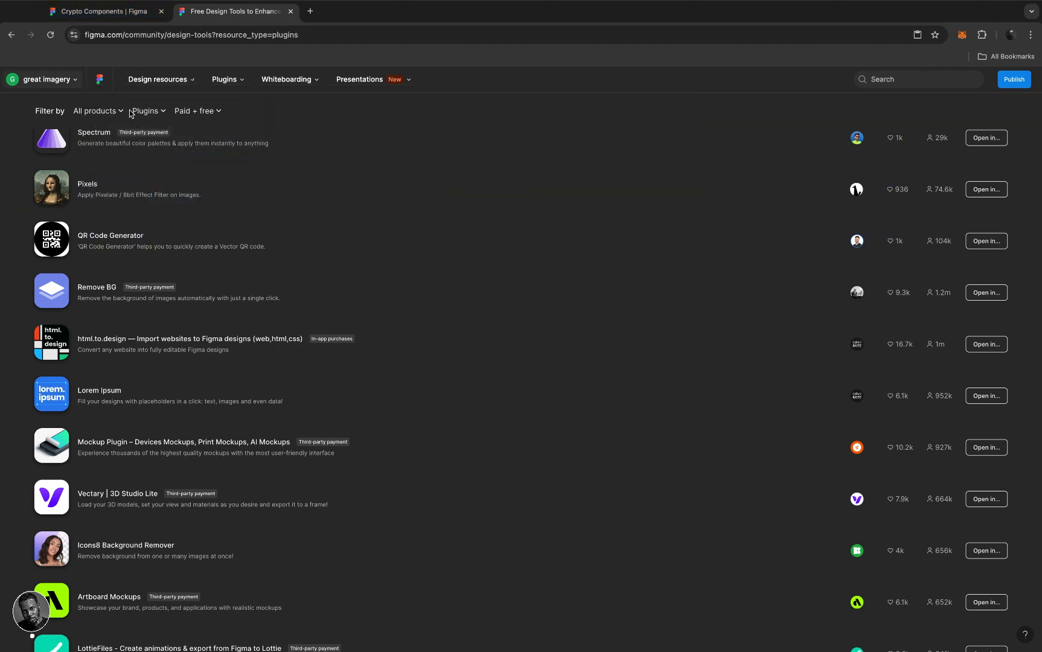
scroll(154, 176, up, 4)
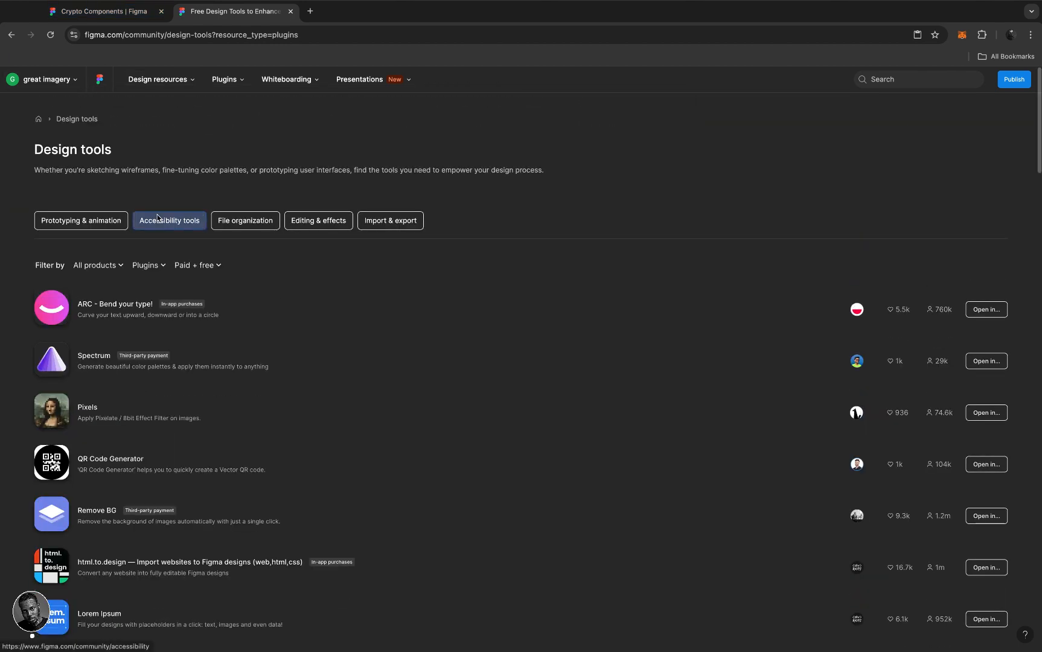
- Navigate back through the Community pages until the team's Drafts file list loads
click(77, 81)
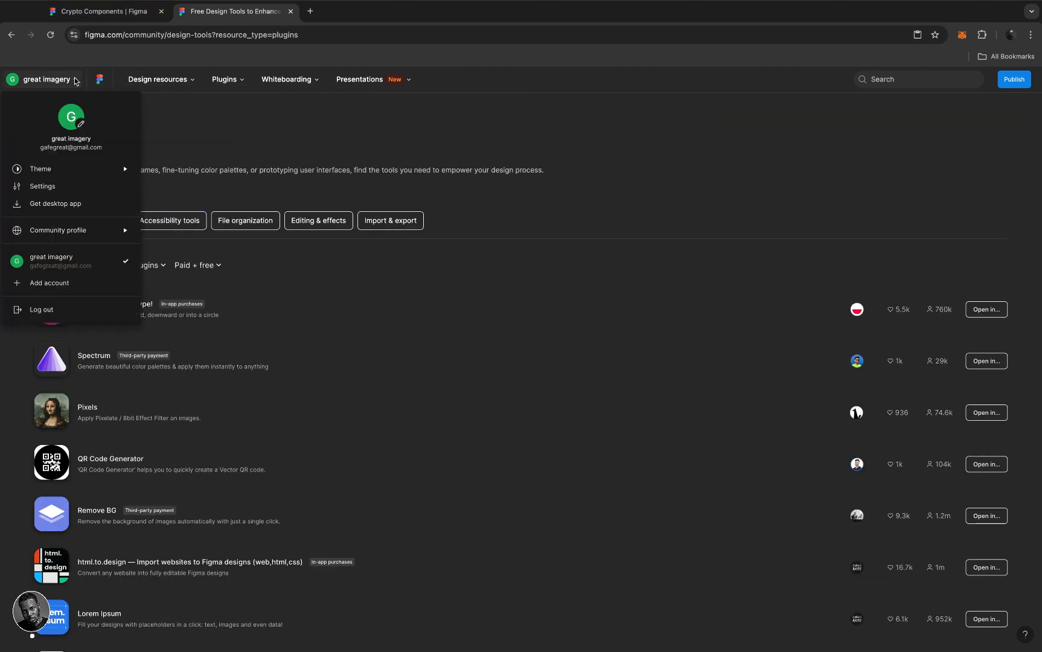
click(165, 101)
click(104, 84)
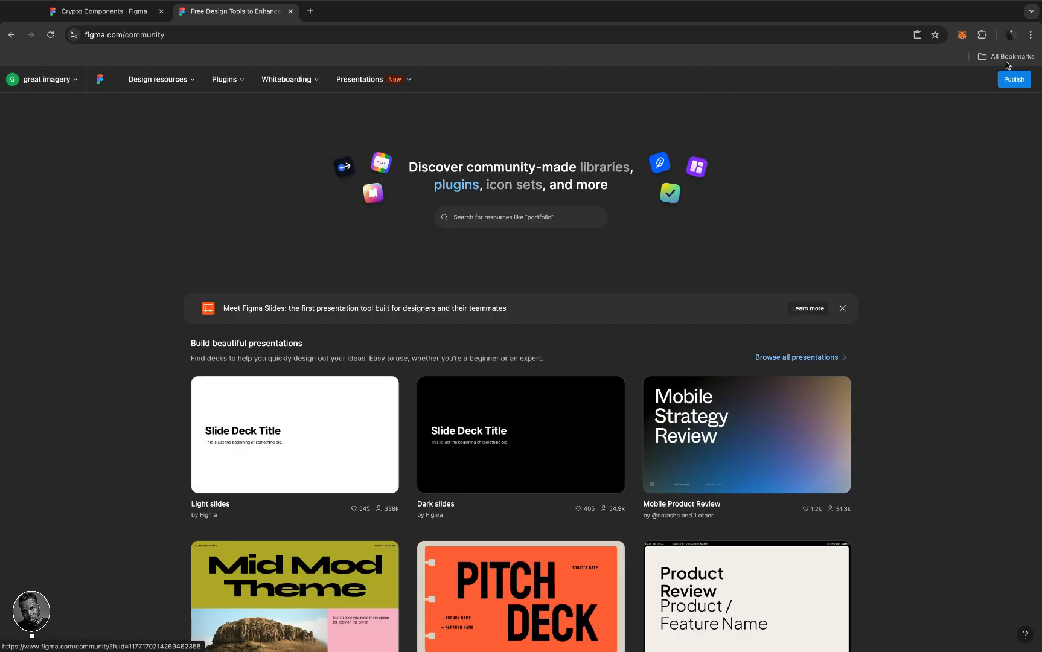
click(76, 81)
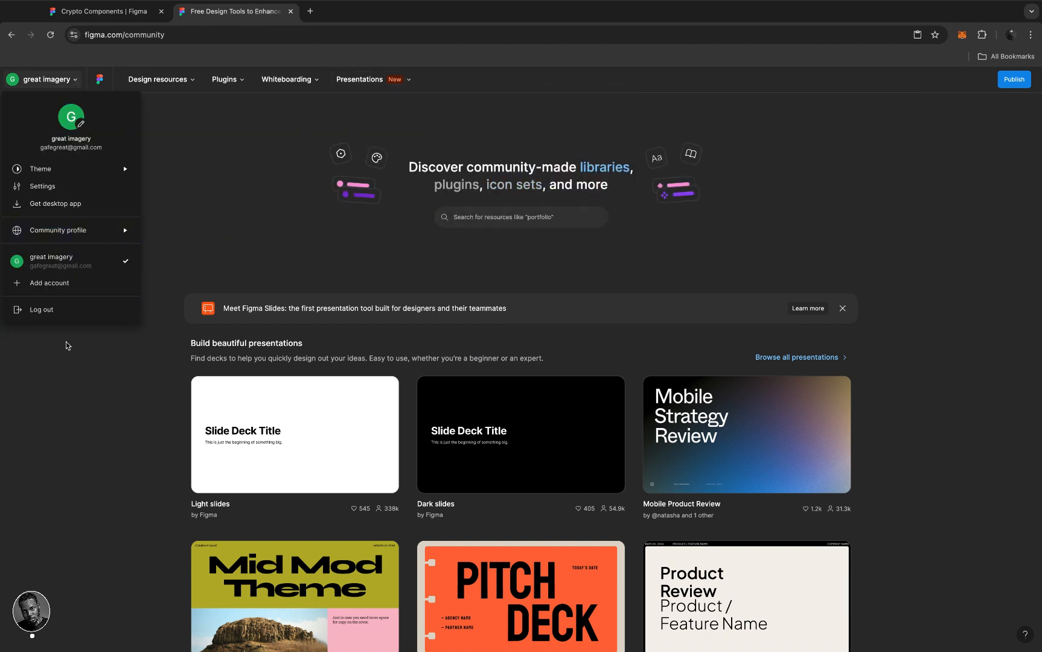
click(47, 341)
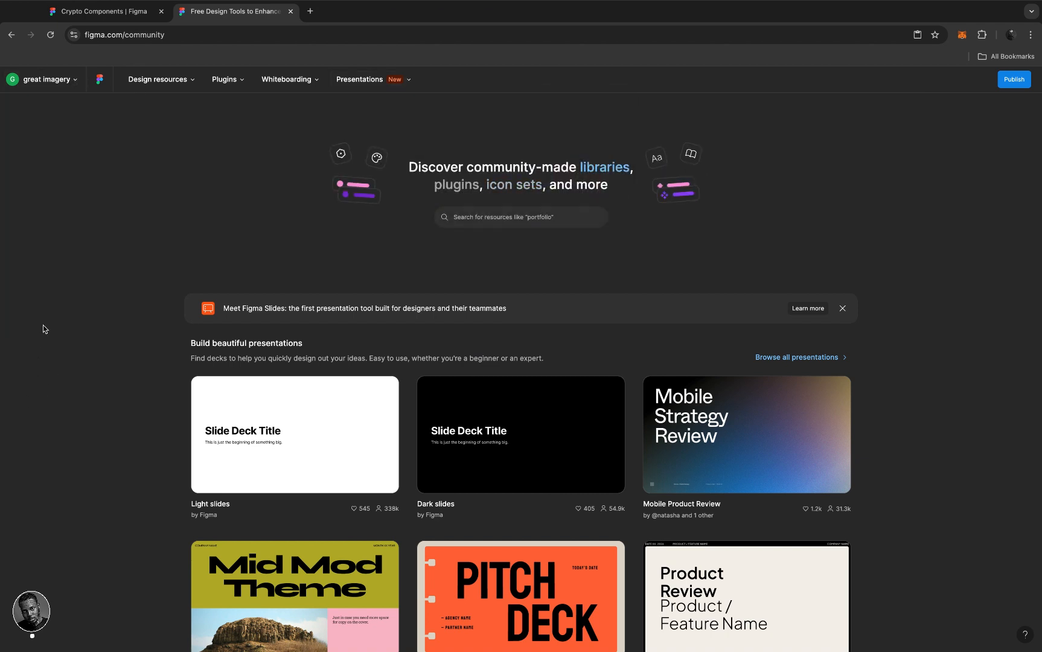
click(10, 34)
click(118, 20)
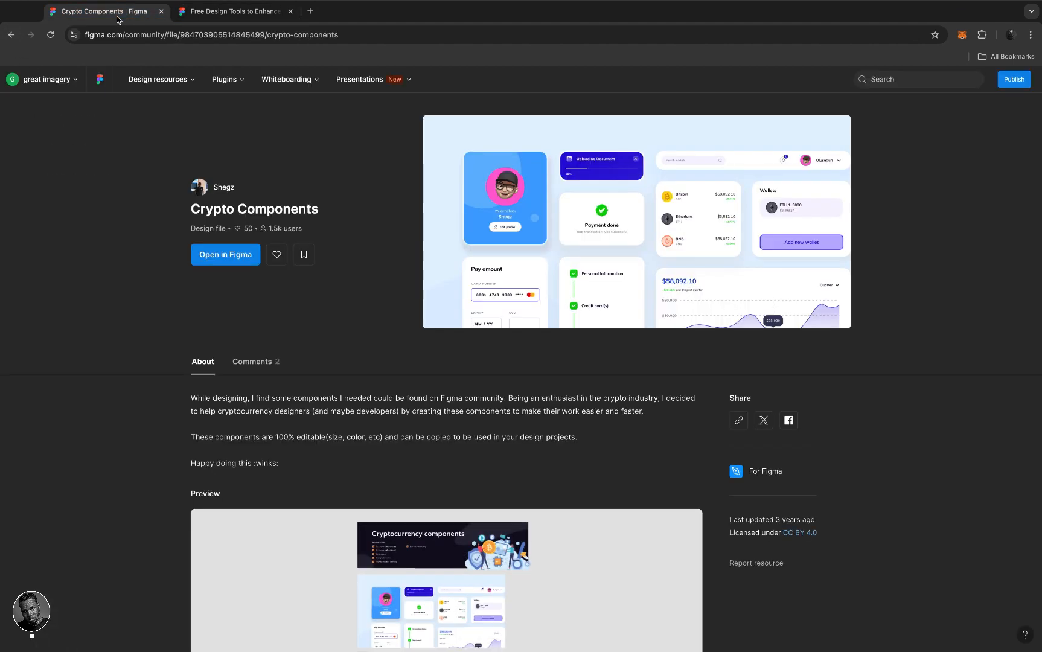
click(233, 24)
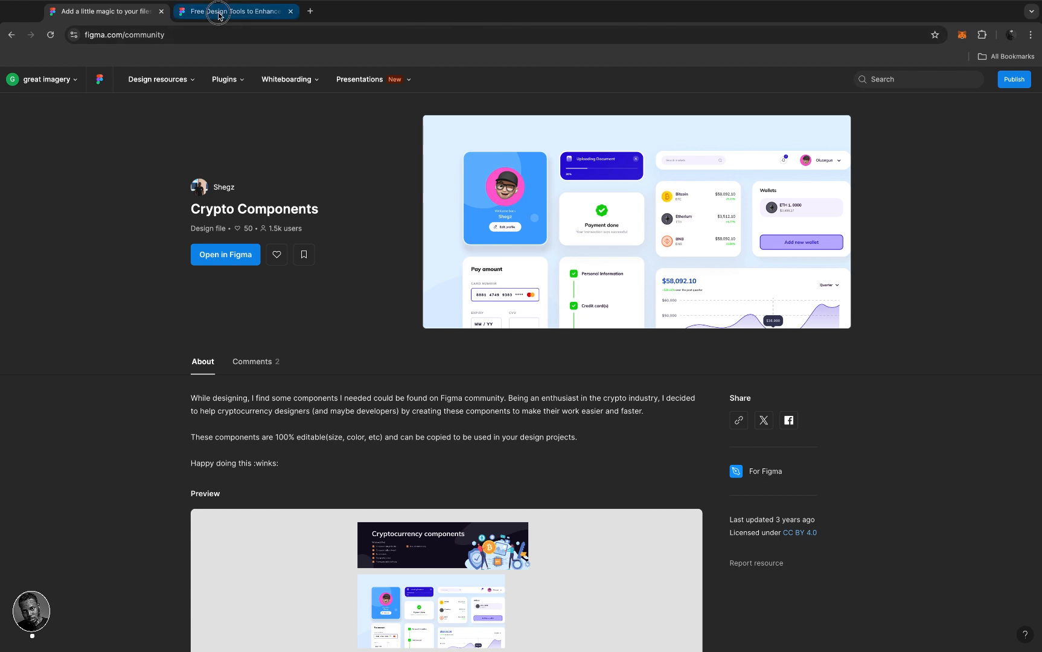
click(11, 36)
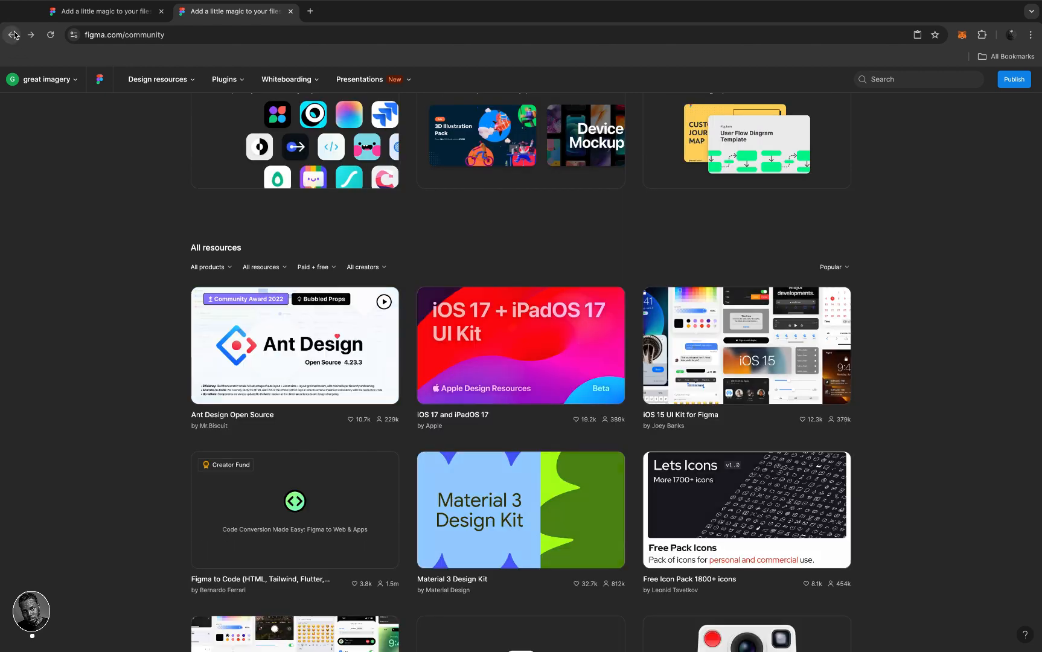
click(13, 35)
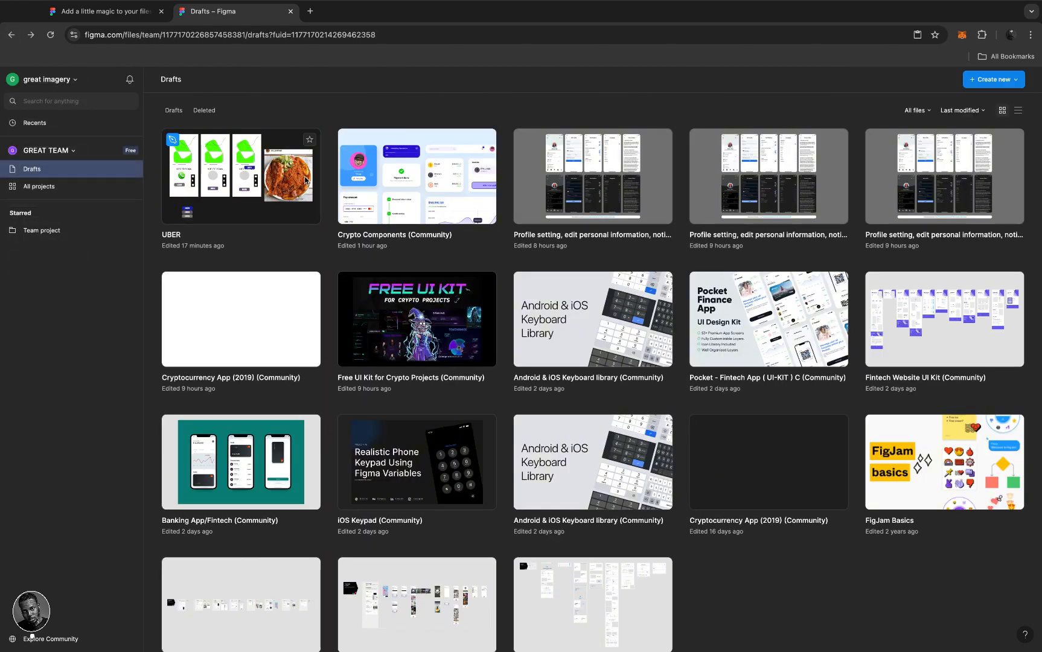
- Open the UBER file from Drafts and zoom out to see the three phone screens
click(217, 172)
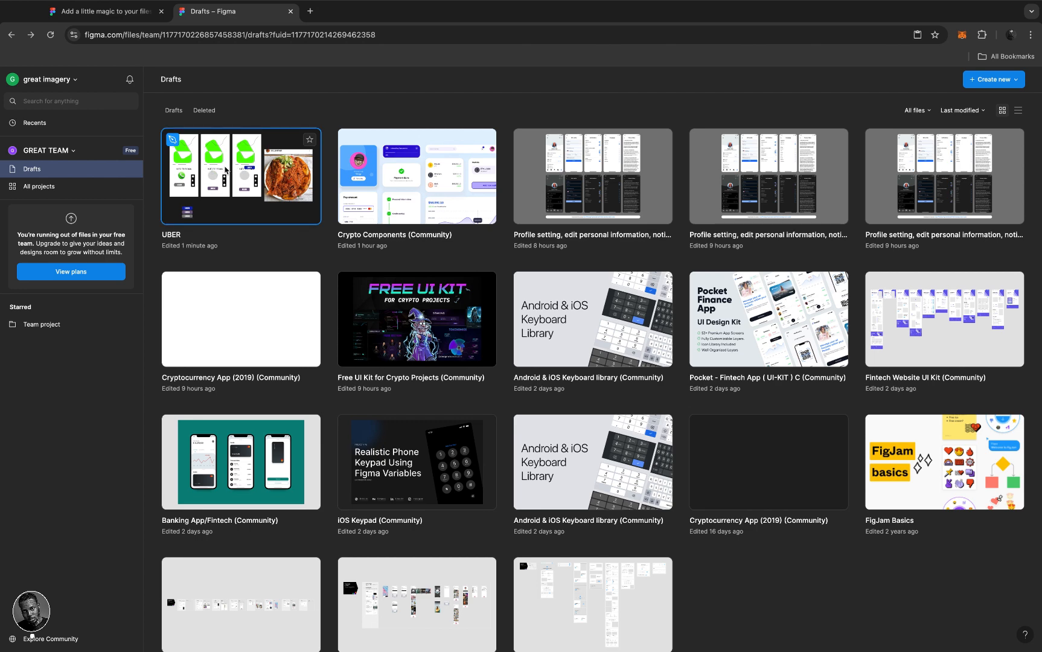
double_click(225, 170)
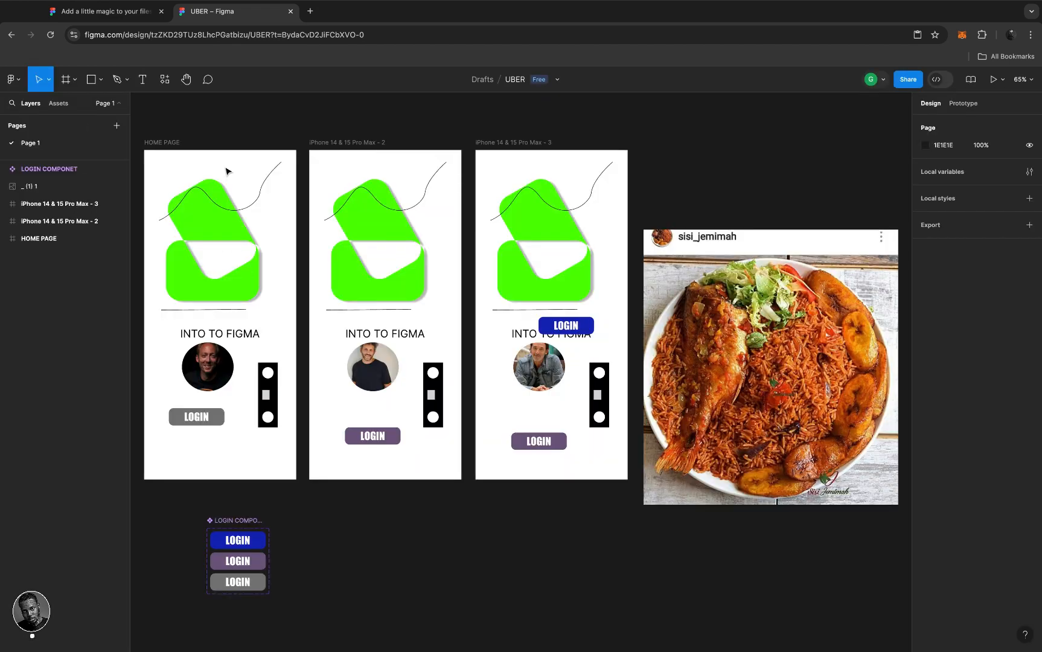
scroll(437, 351, down, 5)
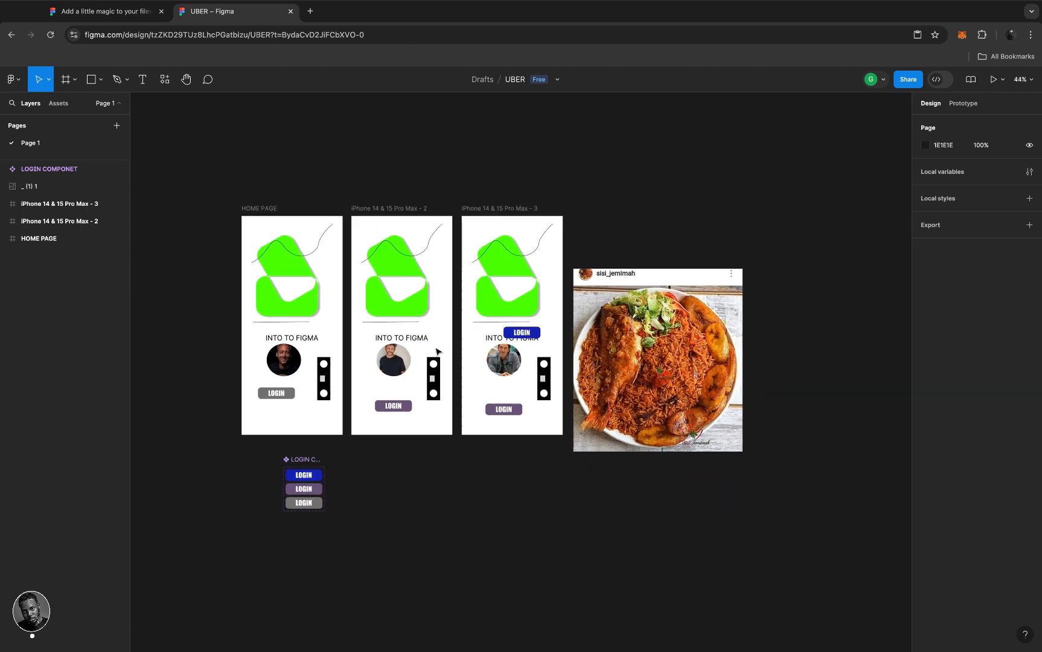
scroll(437, 351, up, 5)
scroll(437, 352, down, 3)
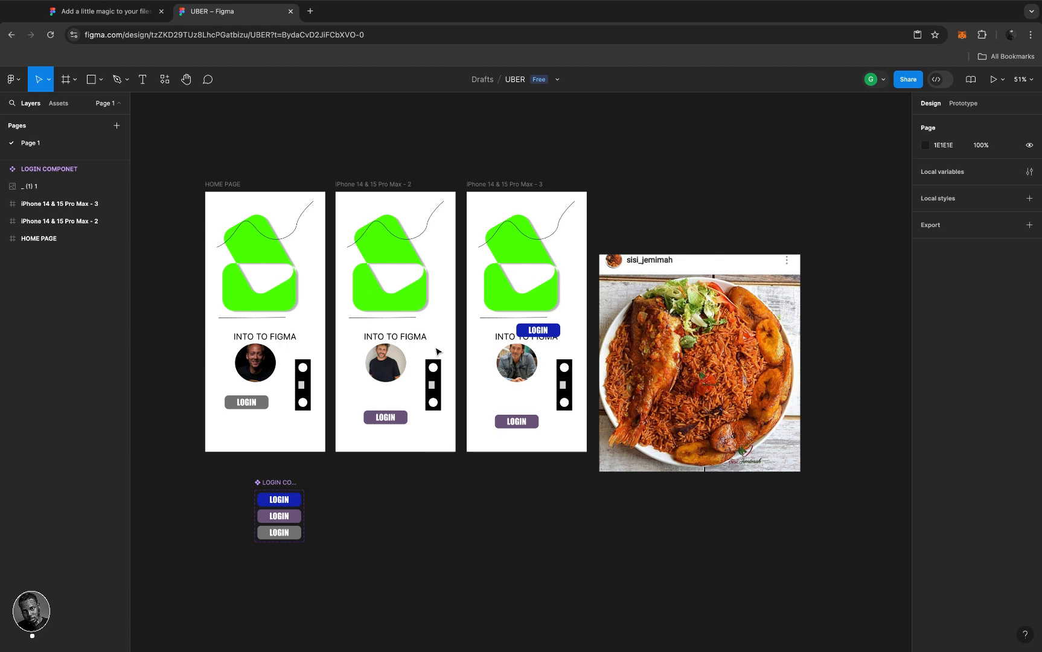
- Right-click the iPhone 14 & 15 Pro Max - 2 frame to view its Plugins and Copy/Paste as options
right_click(437, 352)
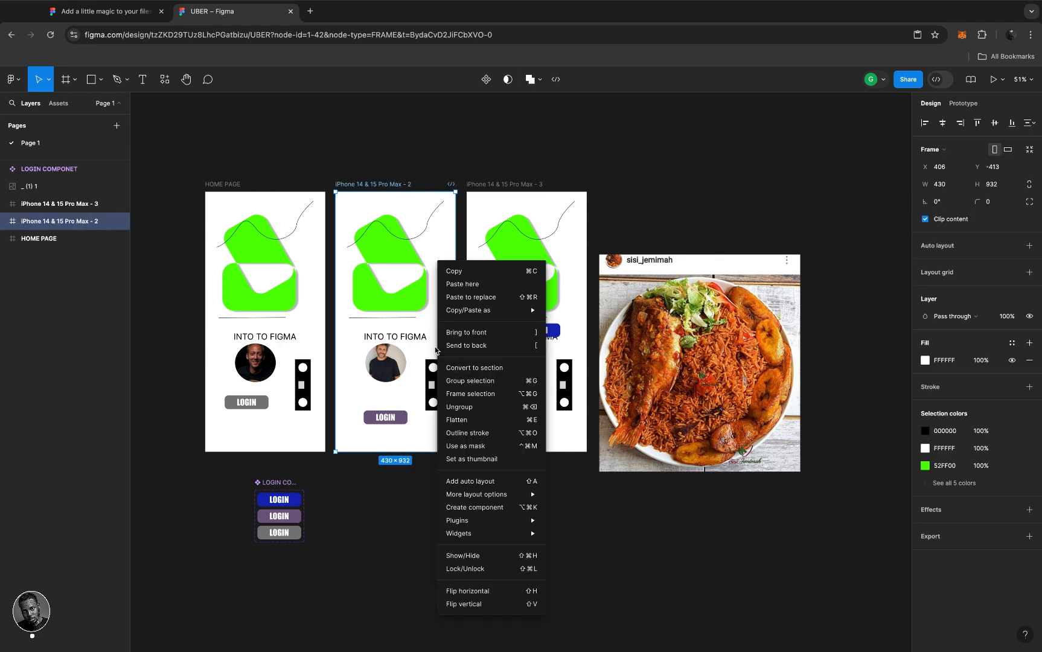
mouse_move(528, 518)
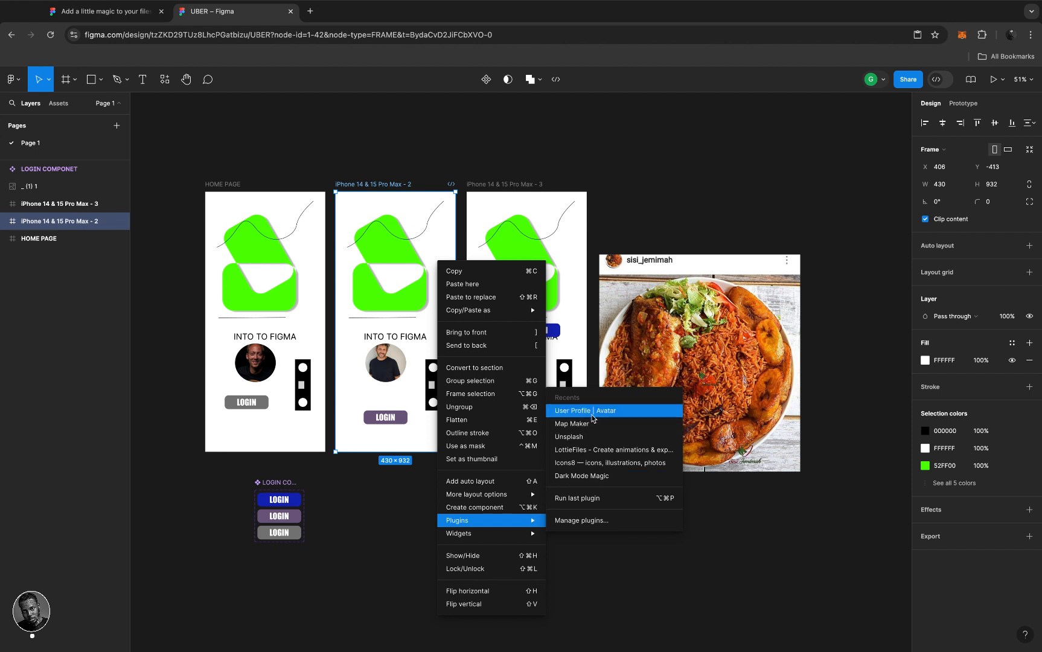
click(350, 184)
- Search plugins for 'ICO', launch Icons8, and move its window to the right of the screens
click(164, 79)
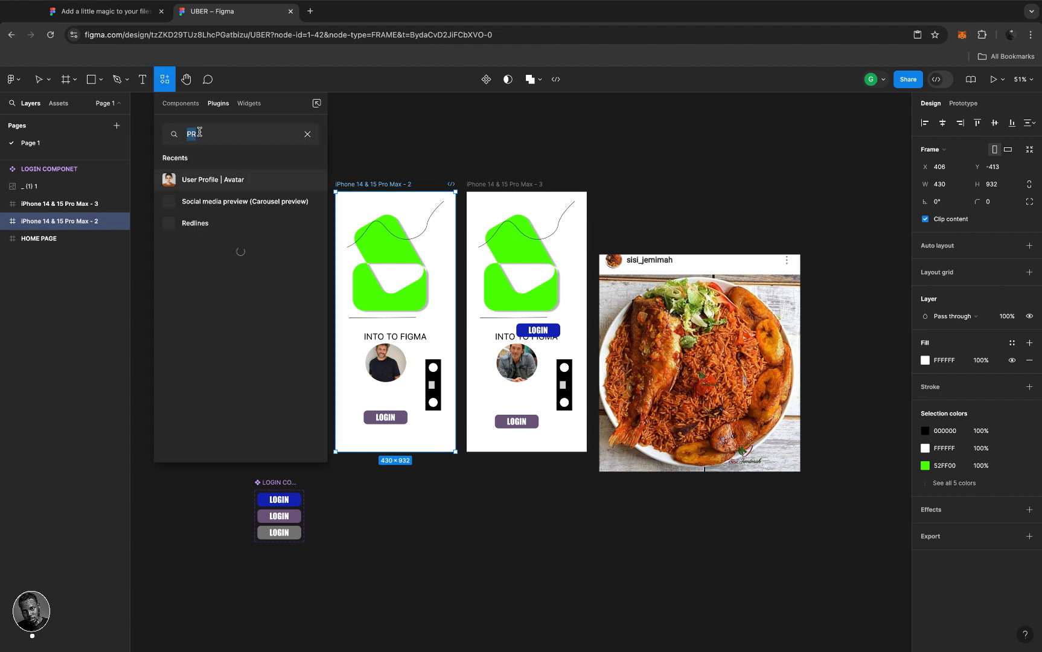
text(ICO)
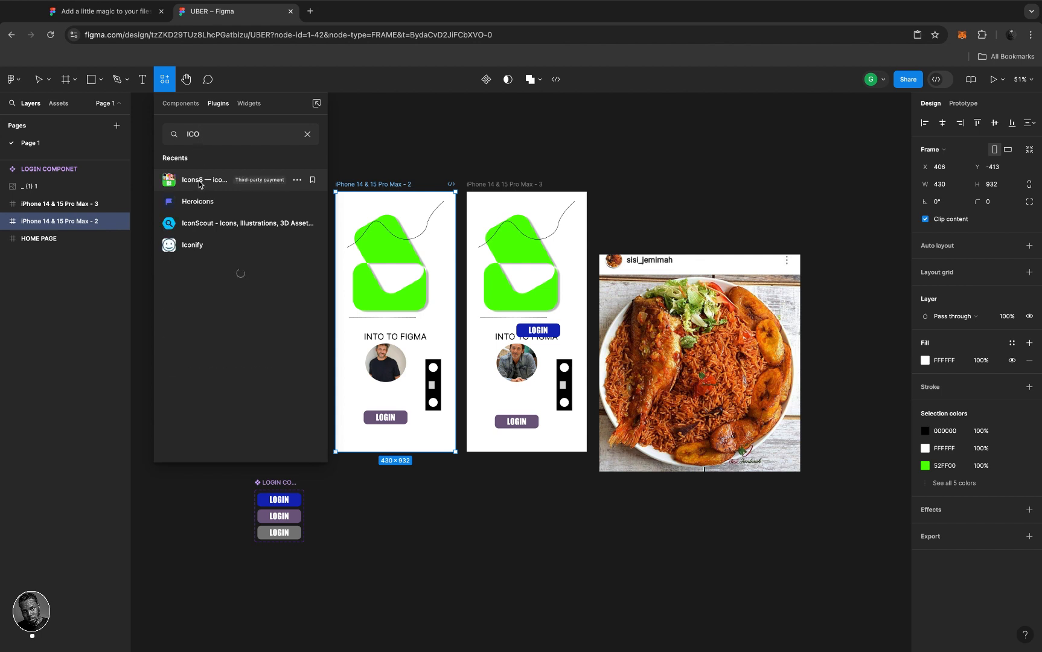
click(202, 184)
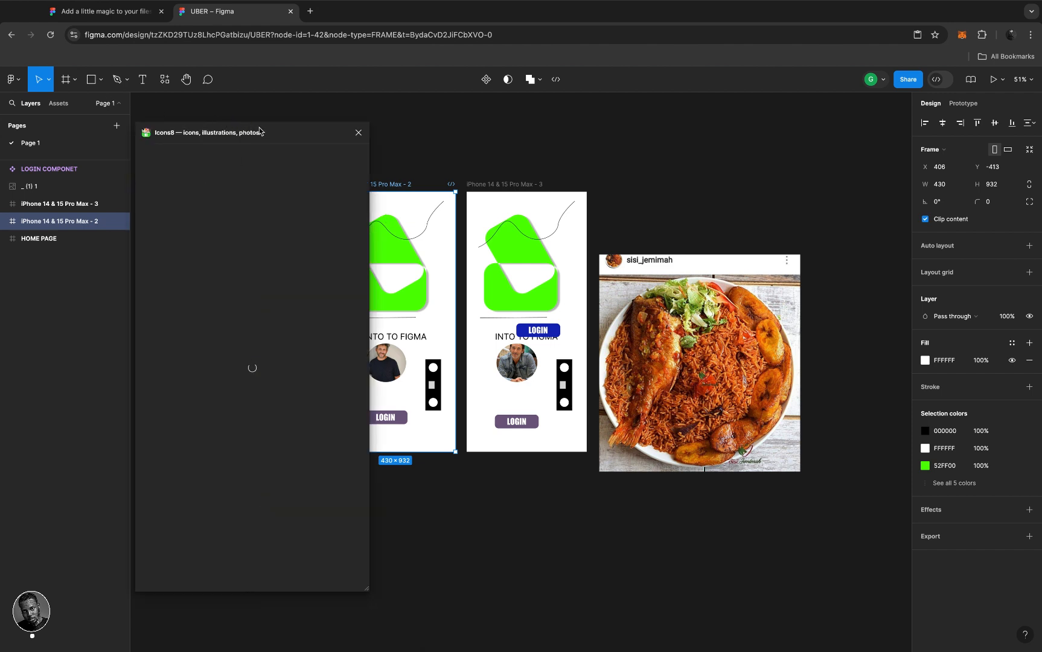
drag(285, 127, 794, 144)
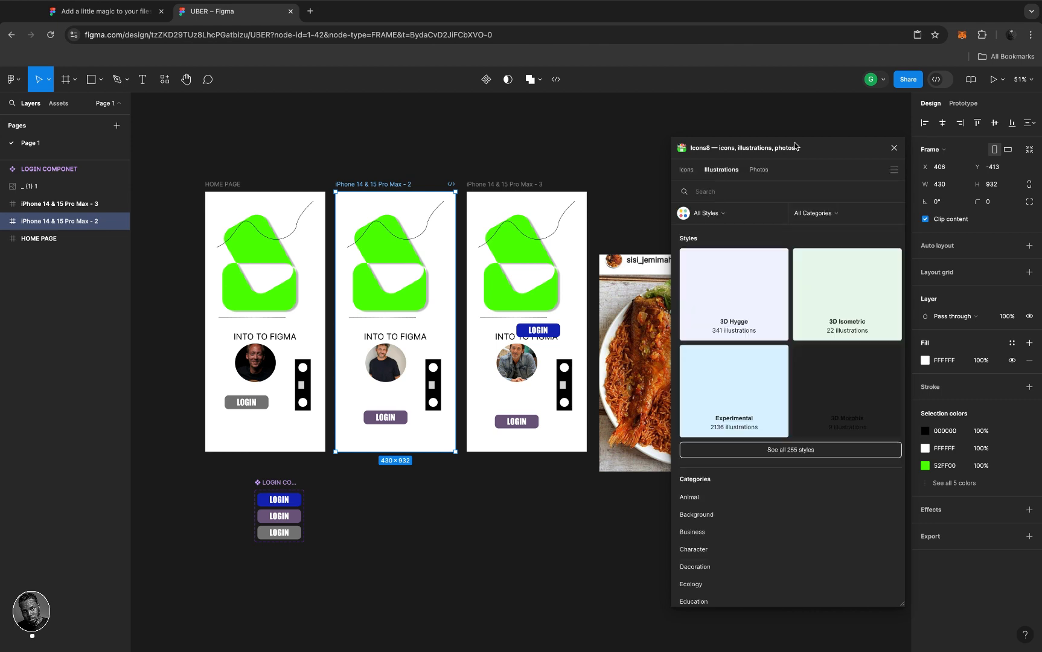
- Search Icons8 for 'CART' and browse the cart illustrations
click(691, 172)
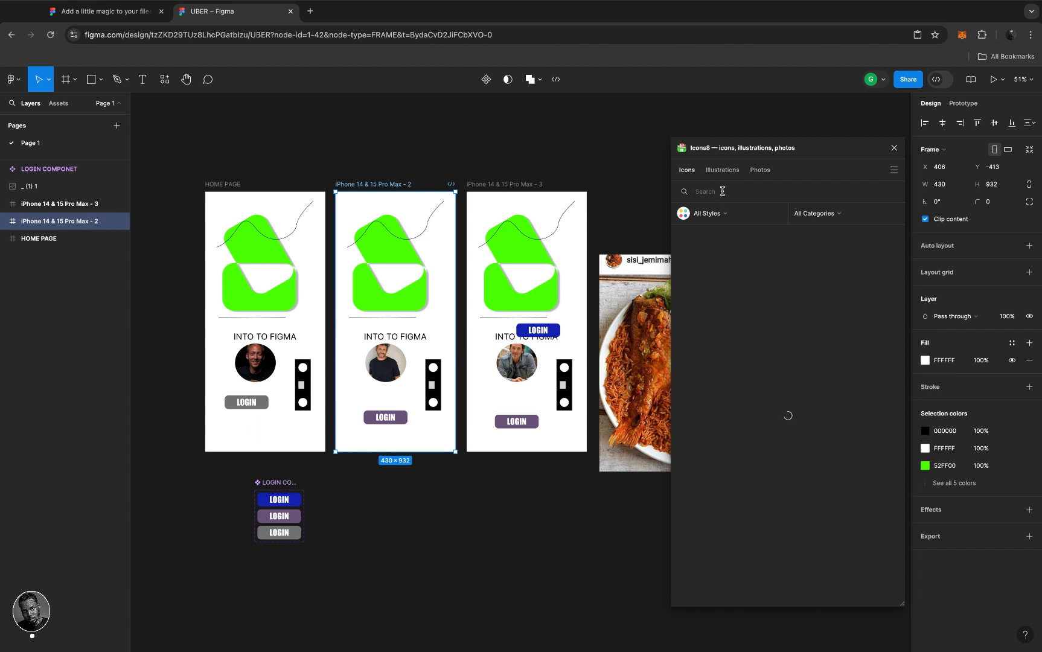
text(CART)
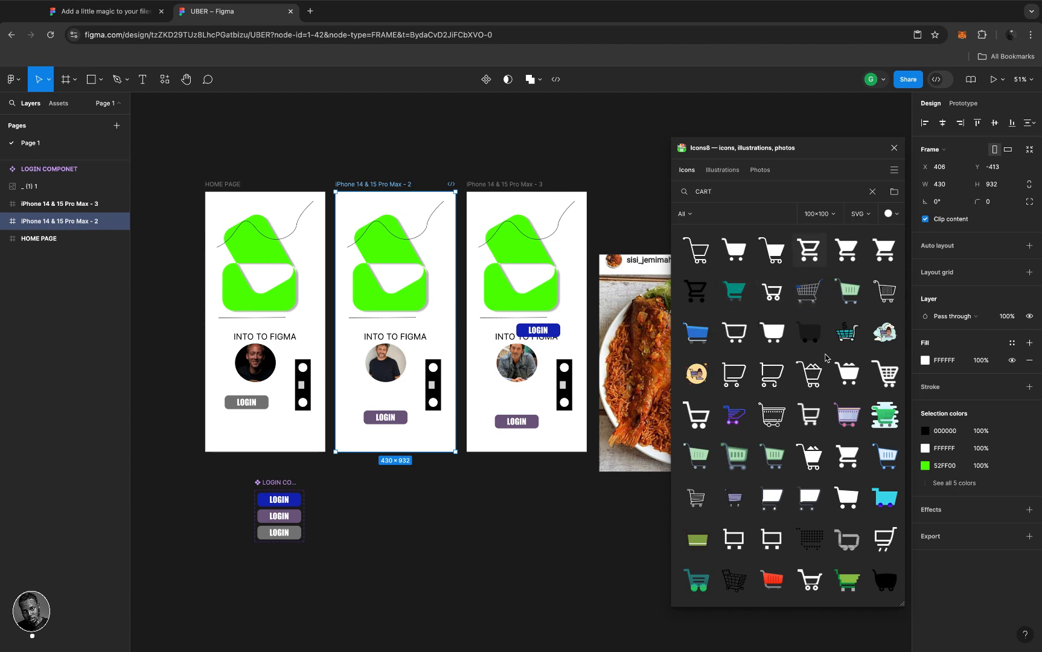
scroll(816, 474, down, 3)
scroll(816, 474, up, 2)
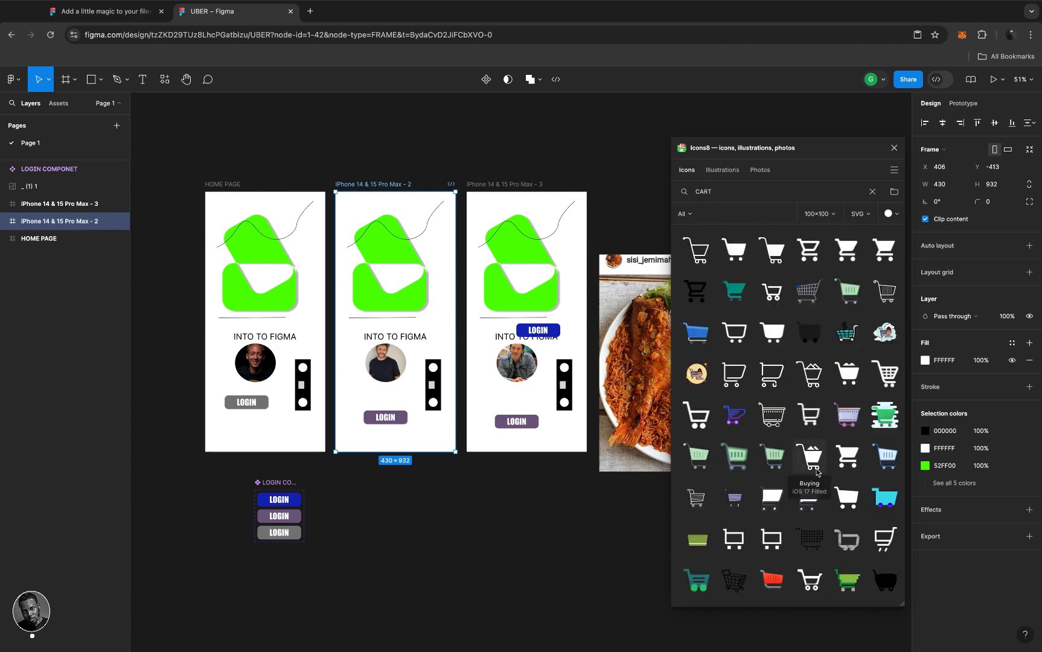
click(723, 171)
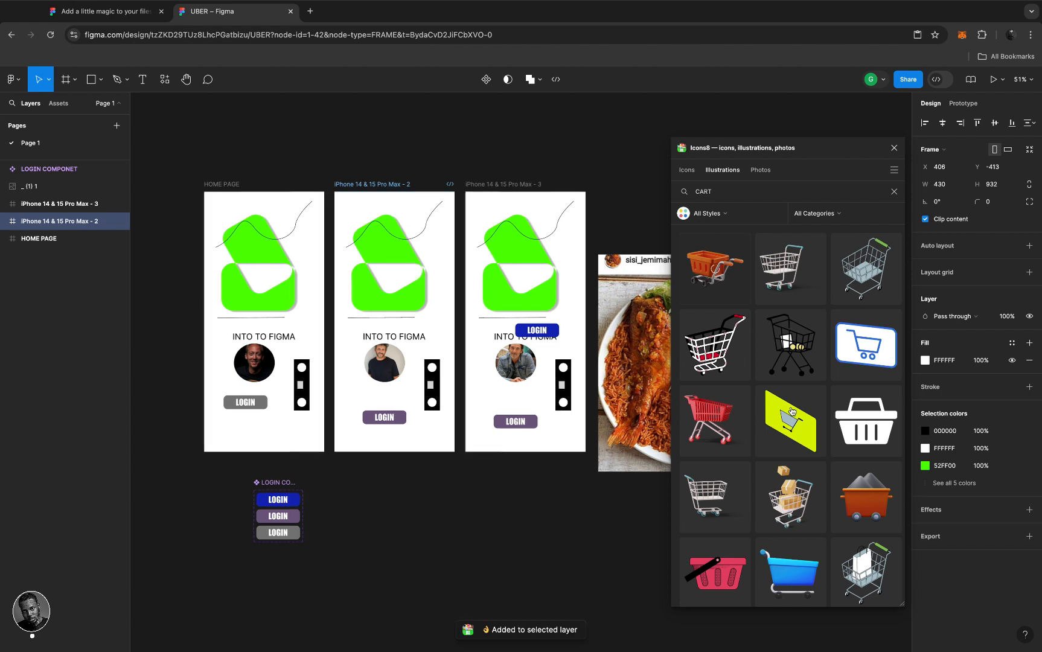
scroll(793, 411, down, 3)
scroll(792, 411, down, 1)
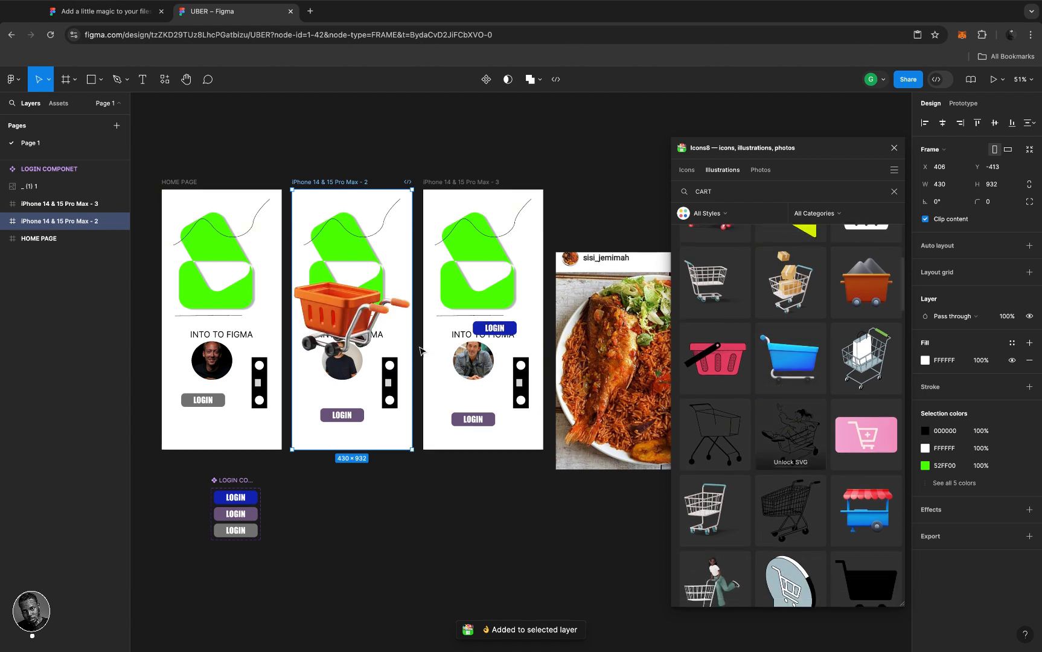
- Undo the cart insertion and frame move, deselect the screen, and close Icons8
drag(348, 312, 360, 322)
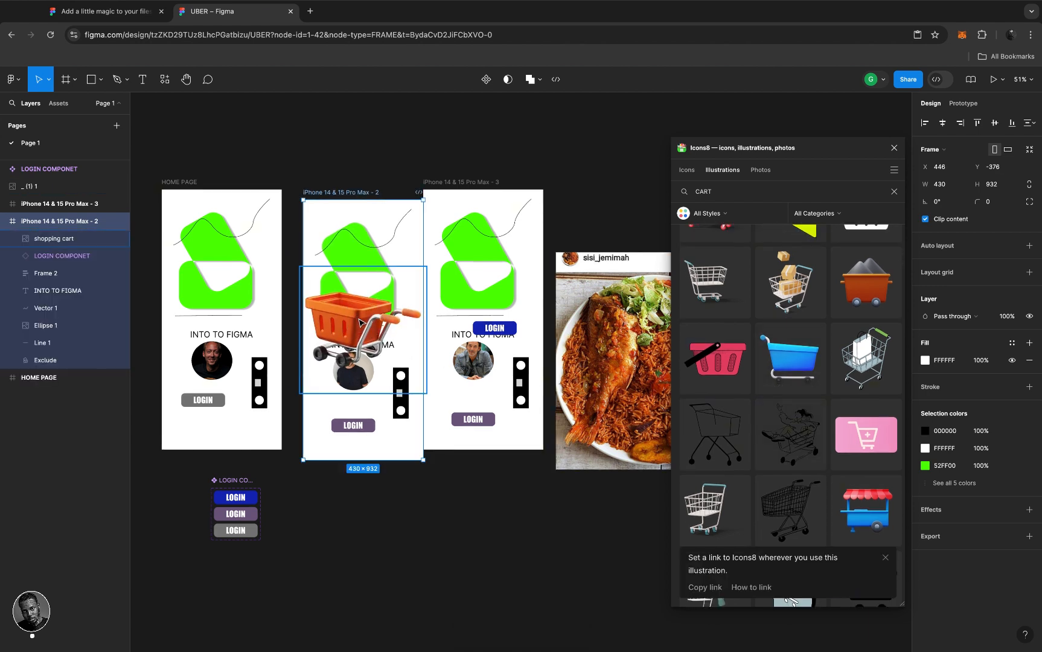
key(super+z)
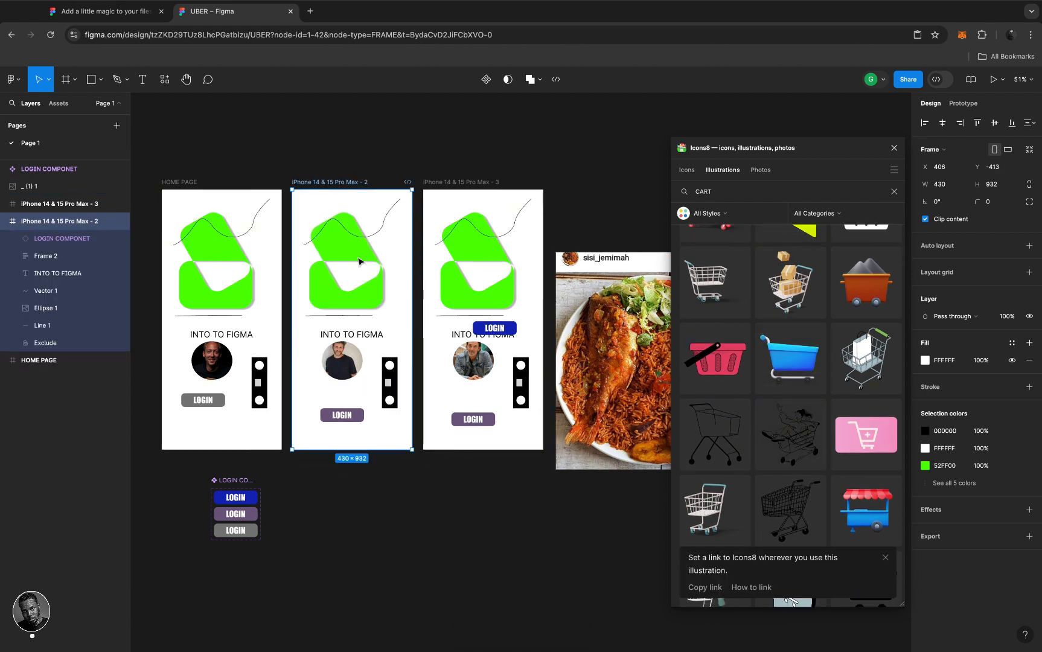
click(580, 178)
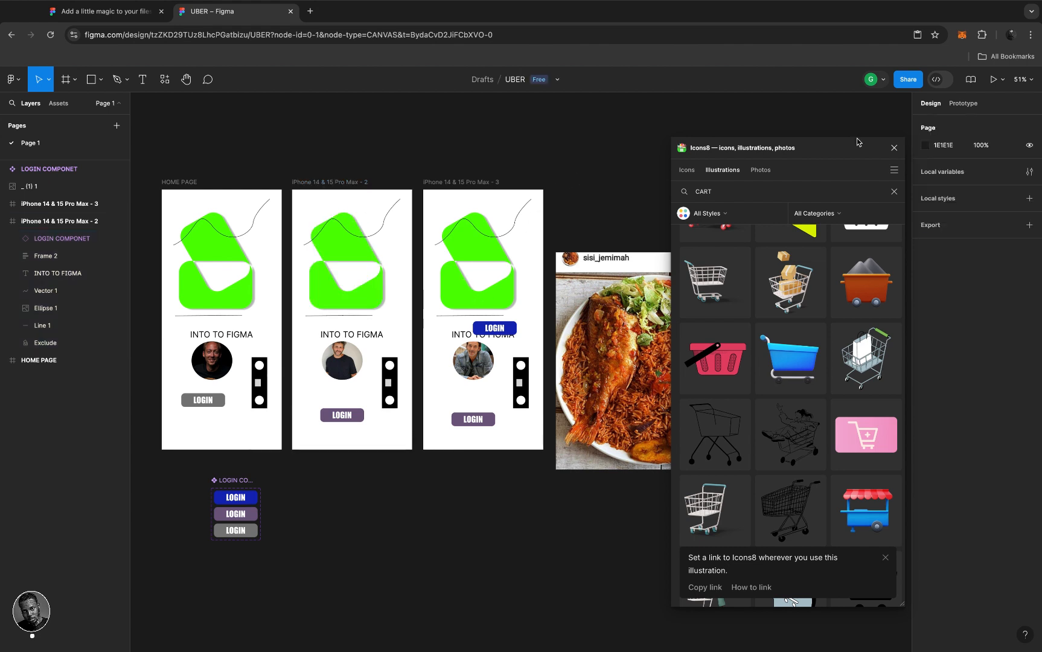
click(895, 148)
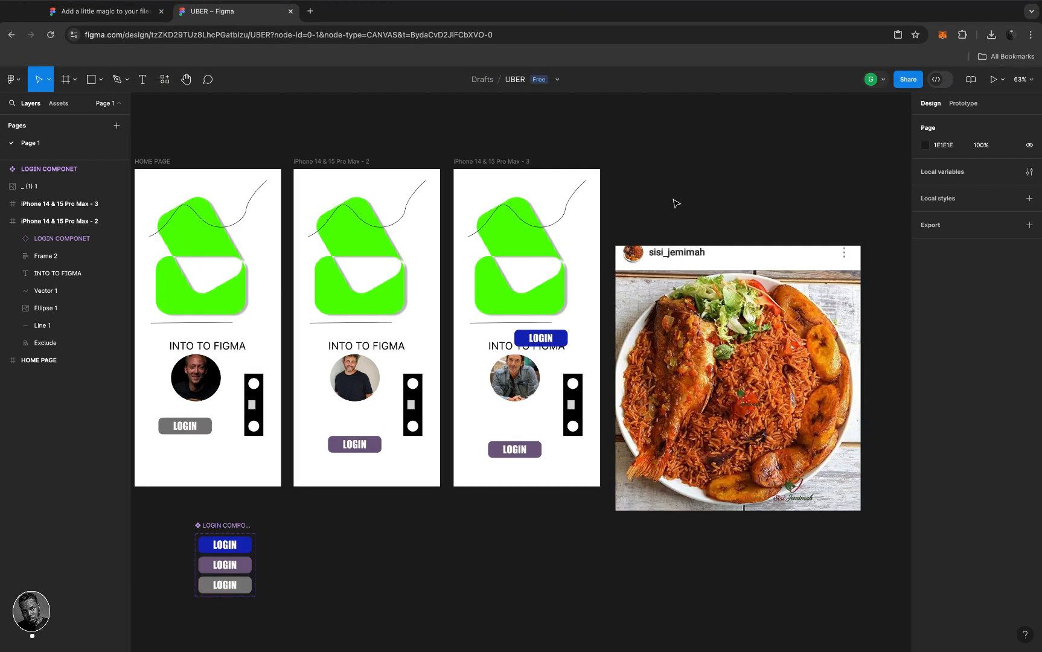
- Select the HOME PAGE, iPhone 14 & 15 Pro Max - 2 and - 3 screens together
scroll(676, 204, right, 1)
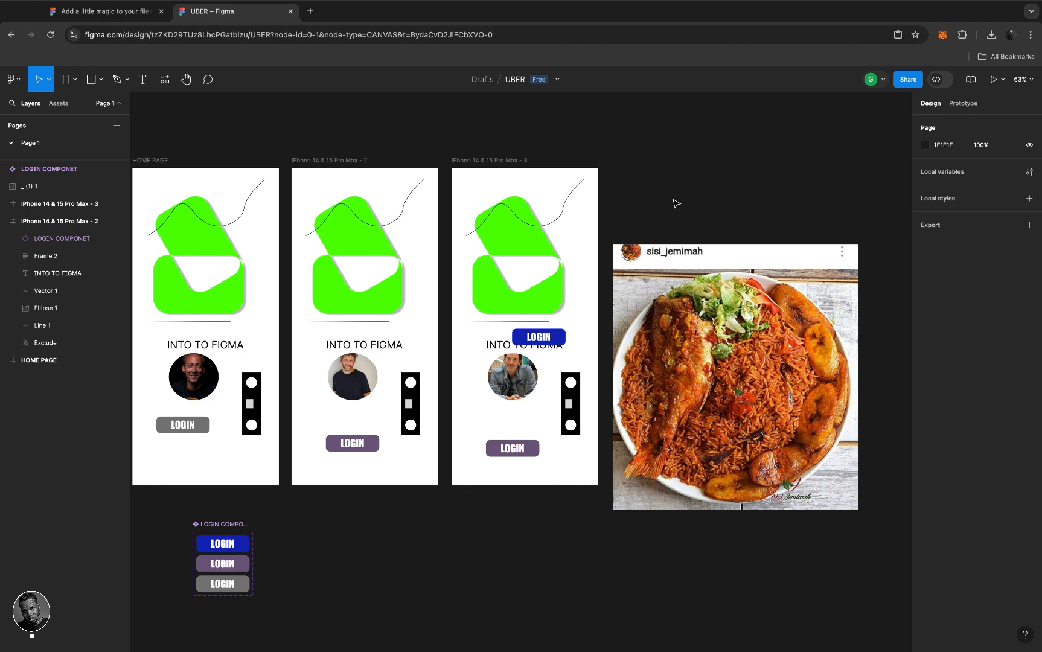
click(484, 162)
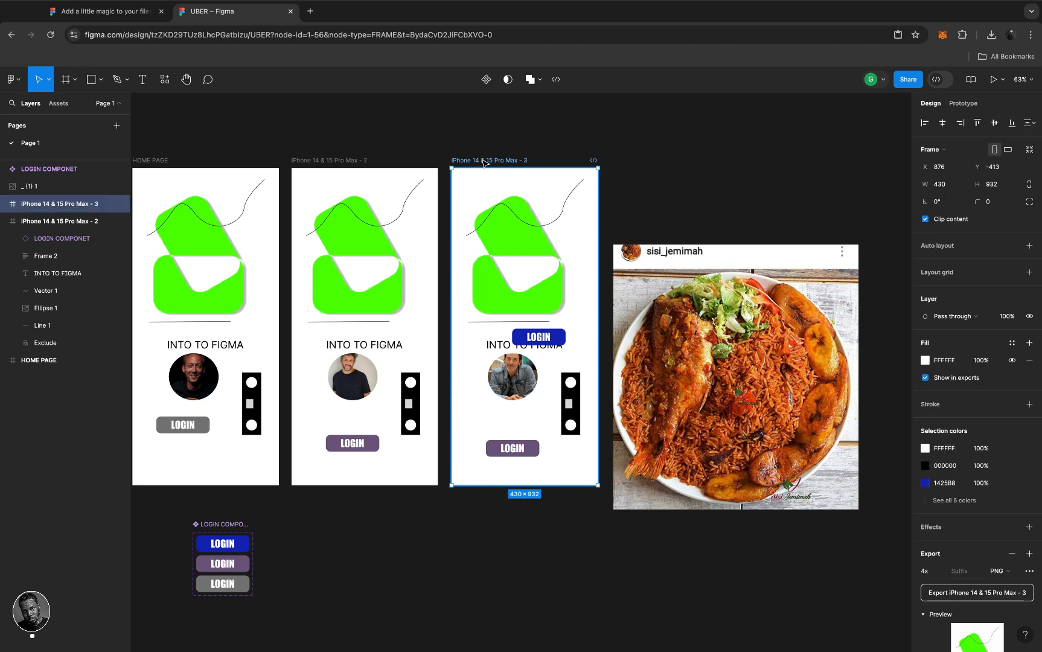
shift+click(336, 162)
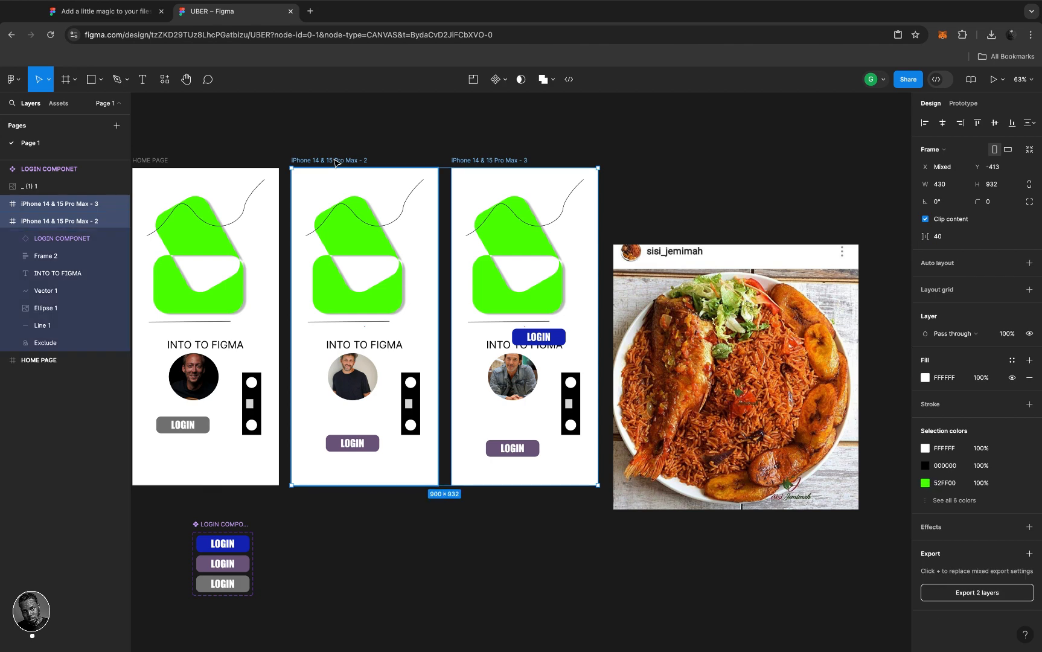
shift+click(154, 164)
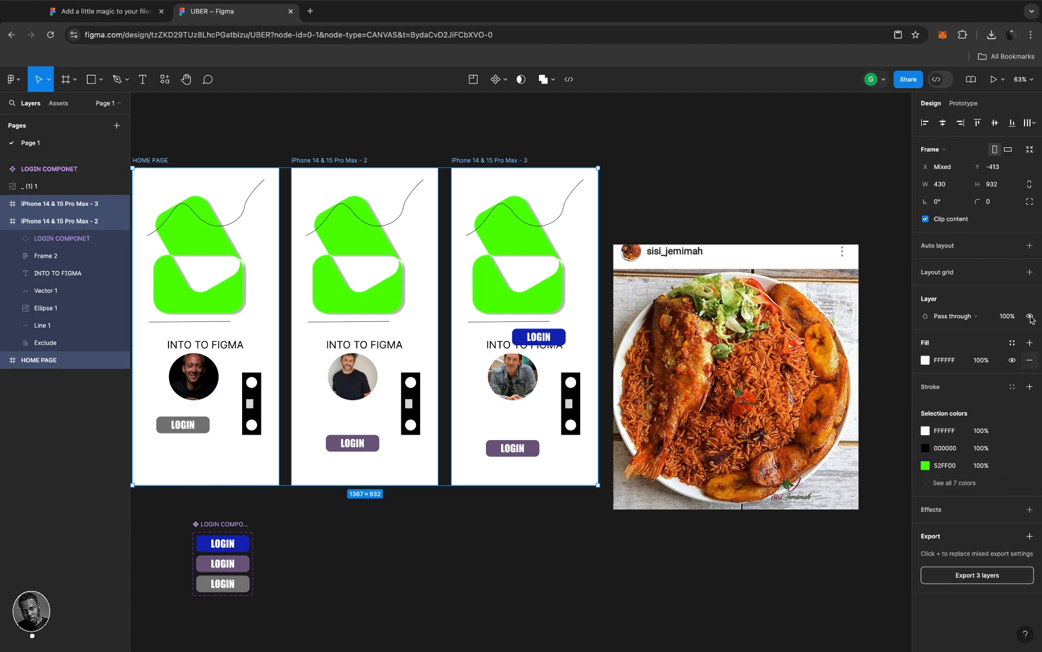
- Export the three screens as PNG at 4x, downloading UBER.zip, then deselect them
click(930, 542)
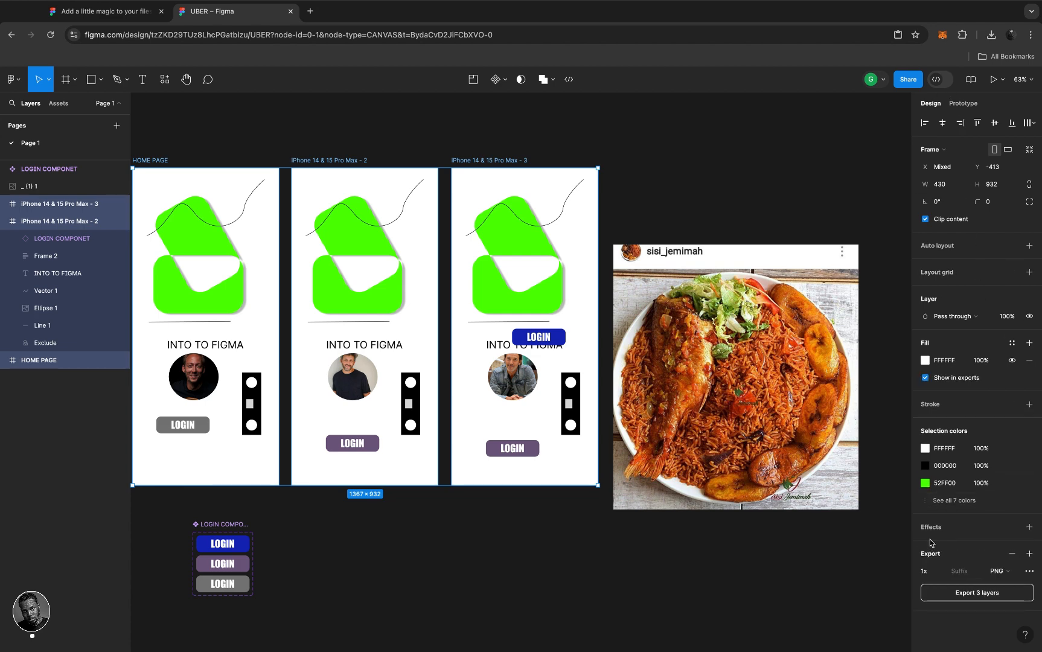
click(1014, 573)
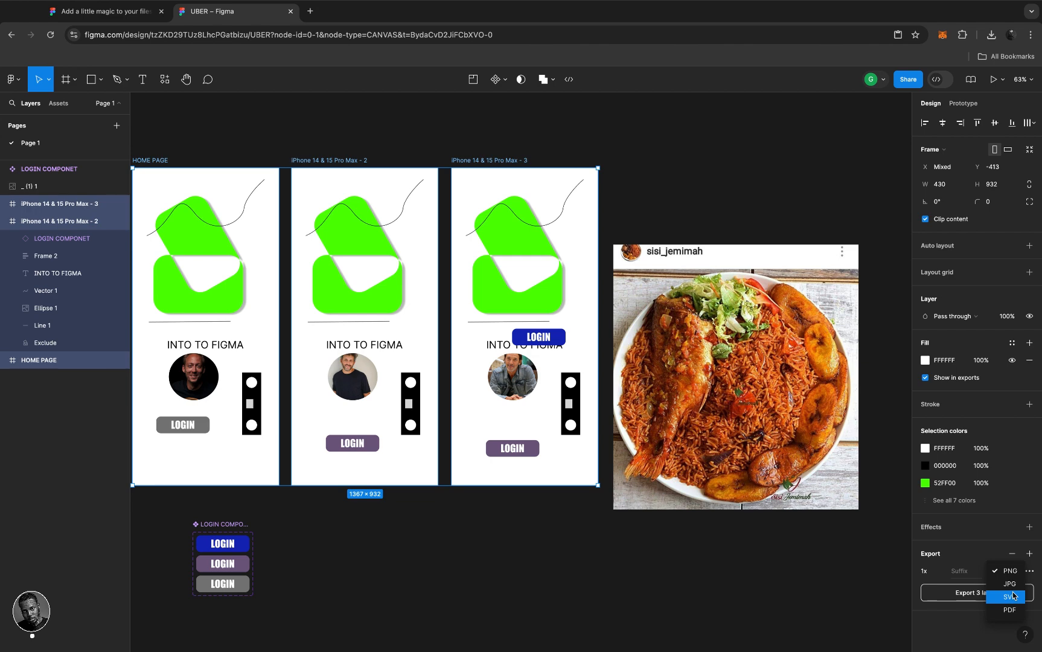
click(1007, 572)
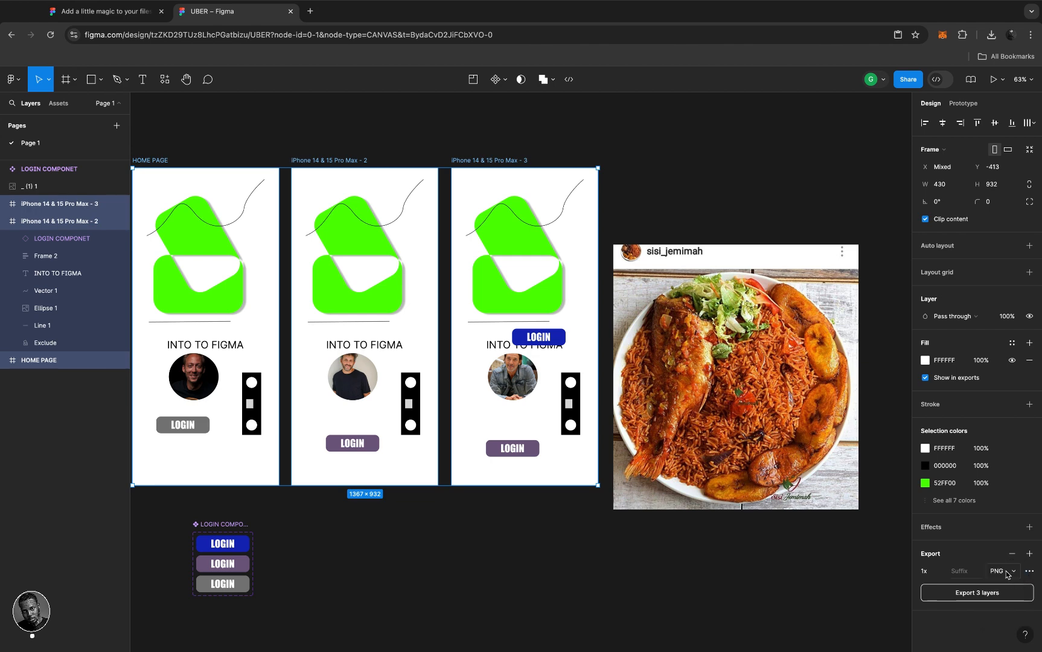
click(941, 572)
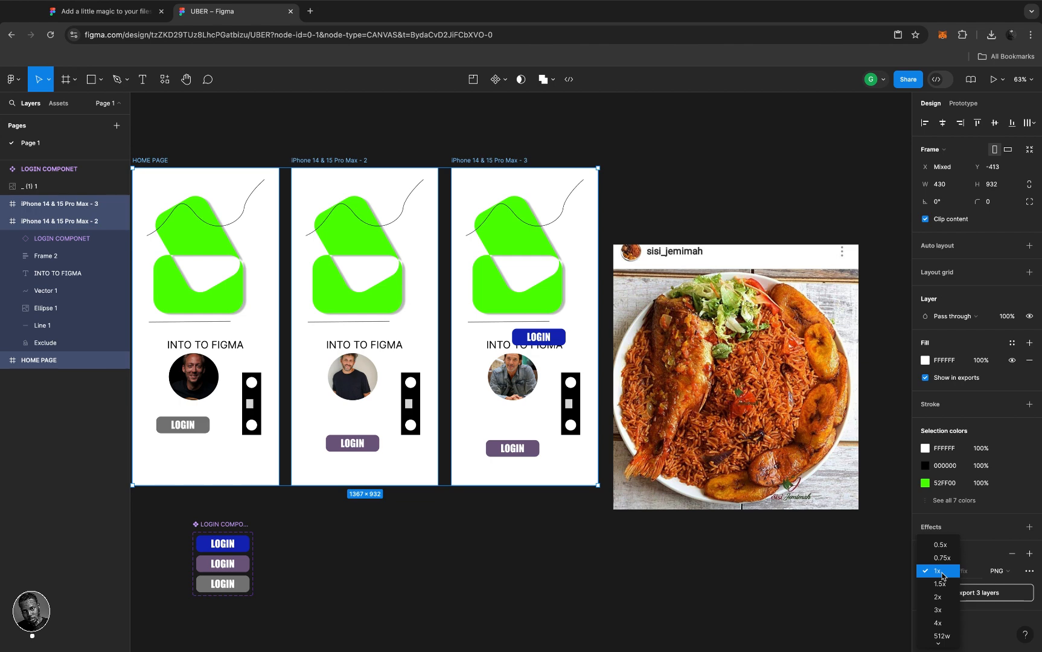
click(942, 624)
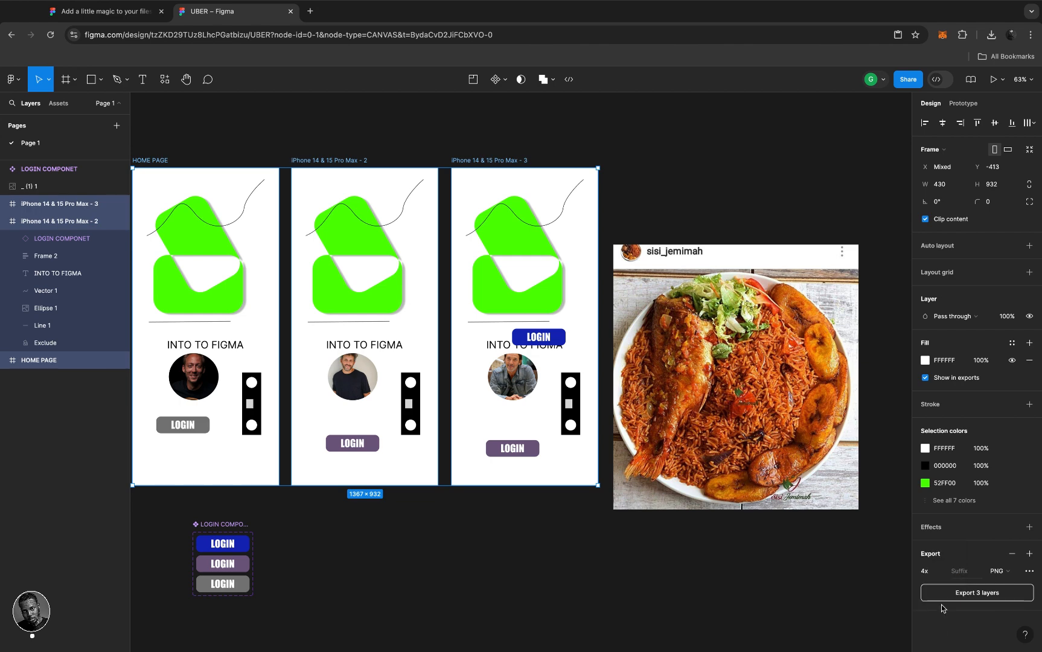
click(941, 571)
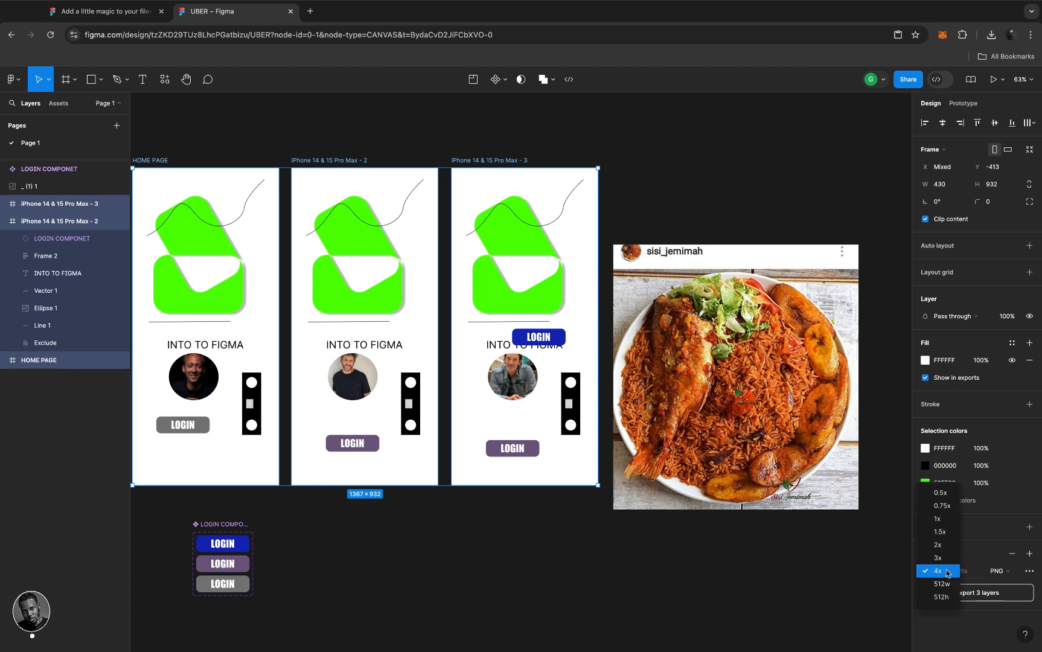
click(947, 573)
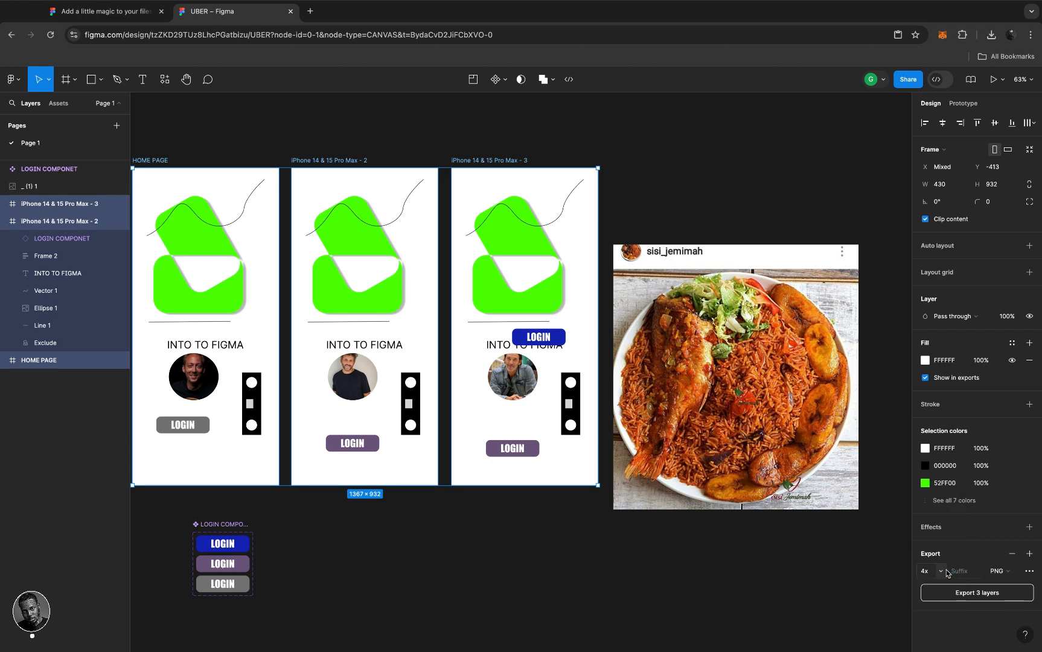
click(972, 595)
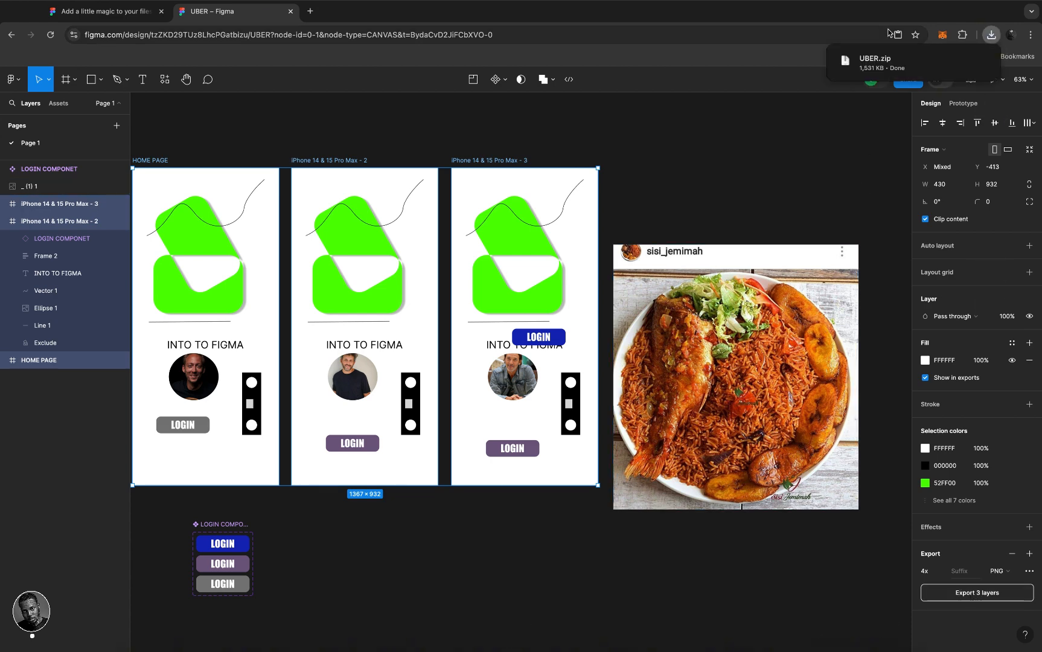
mouse_move(875, 65)
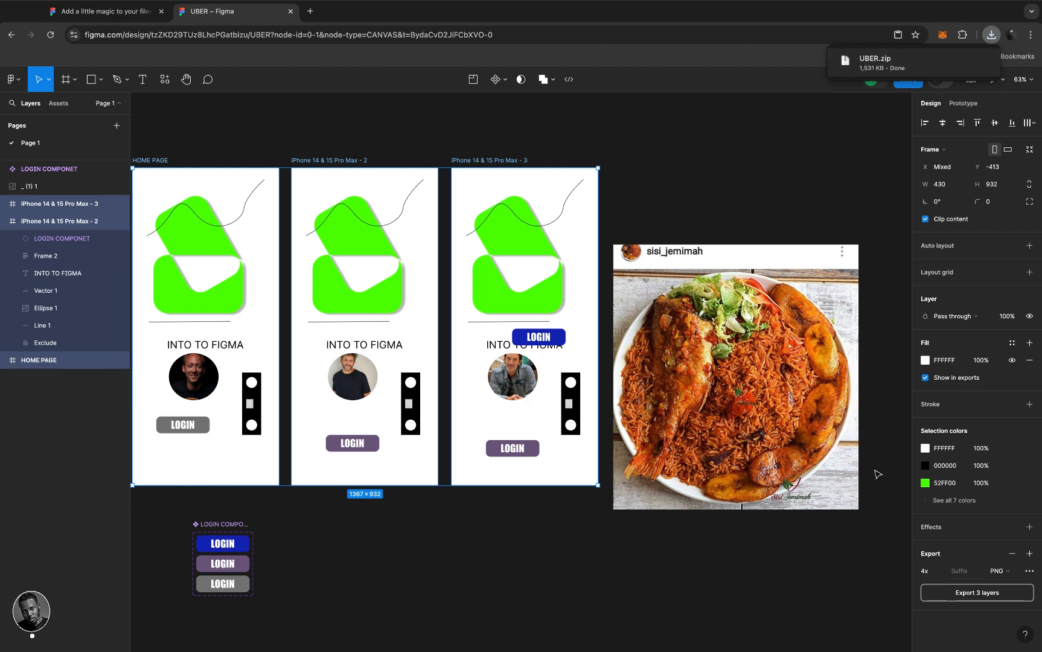
click(538, 138)
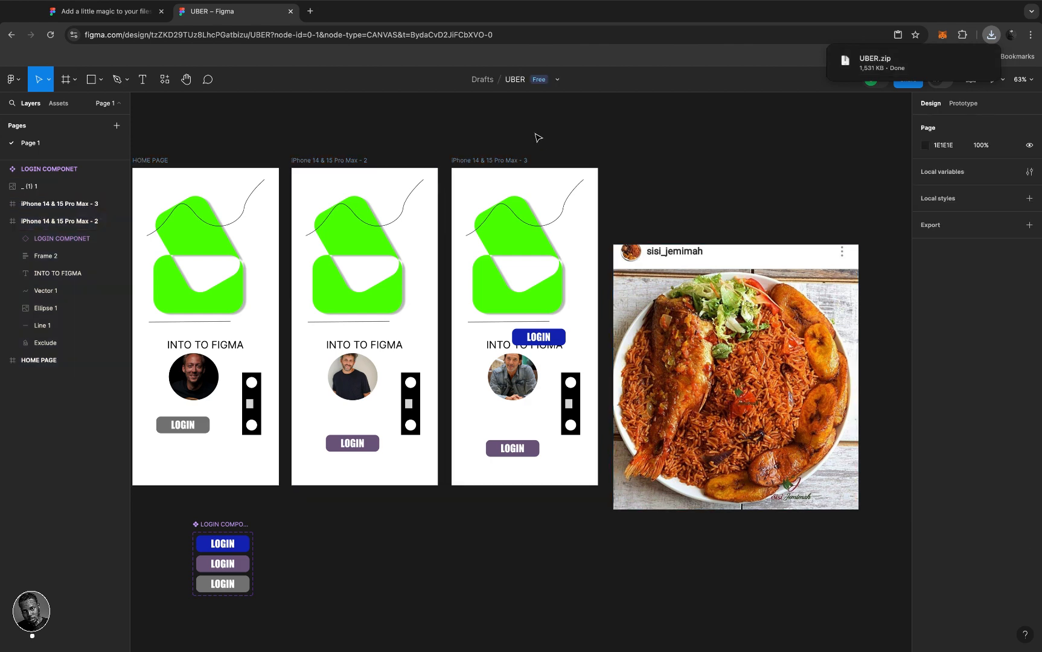
- Add a 4x PNG export setting to the third screen's Exclude logo shape and Ellipse 1 portrait
click(519, 234)
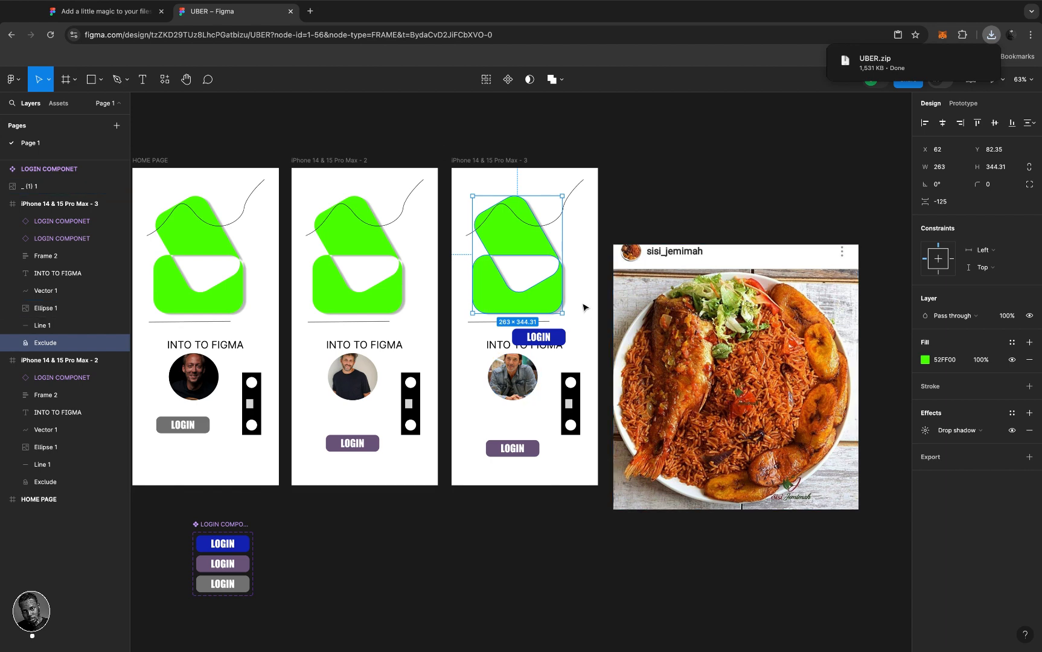
shift+click(517, 373)
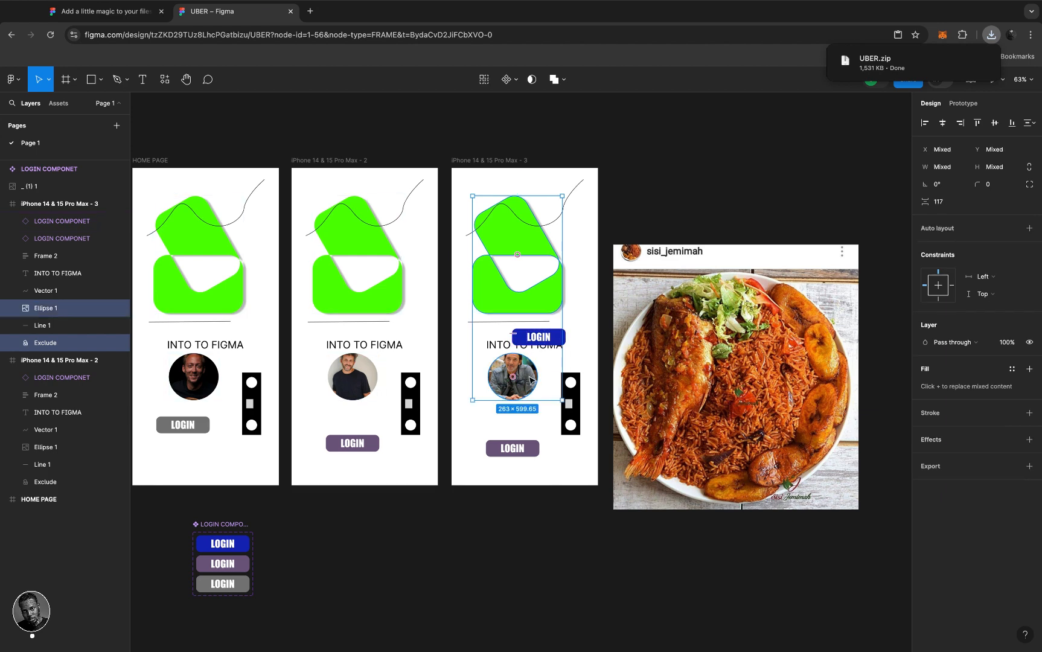
click(939, 467)
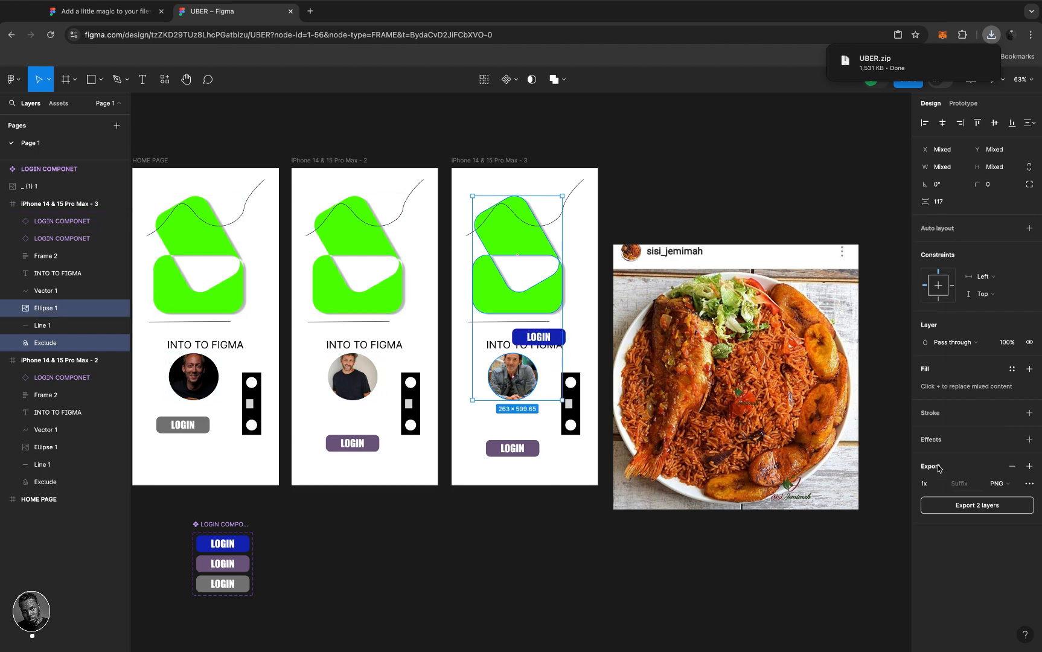
click(940, 484)
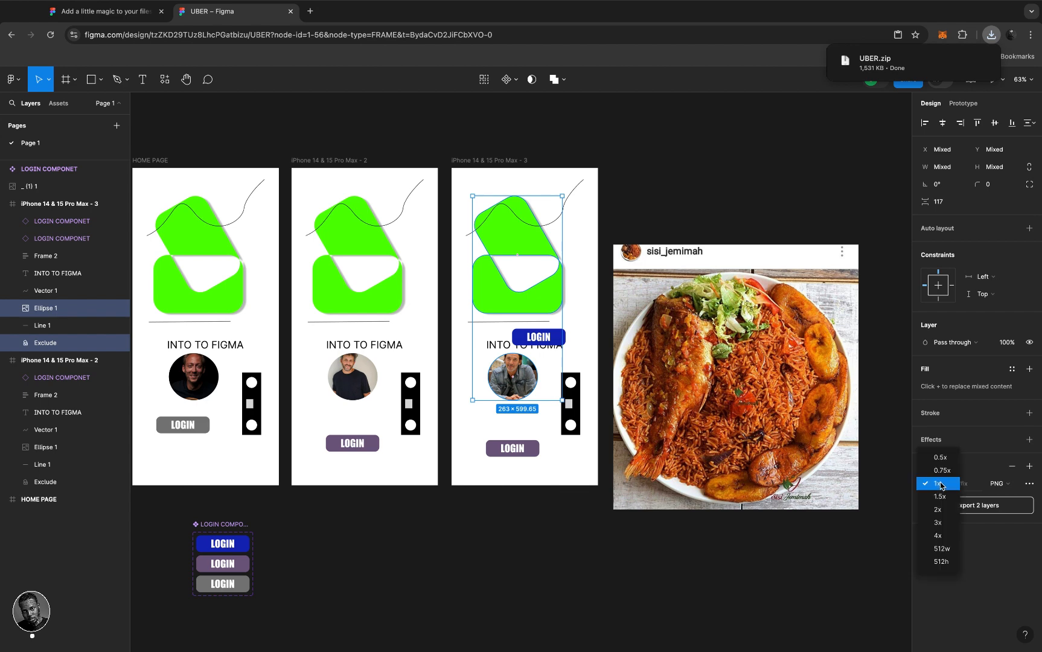
click(937, 535)
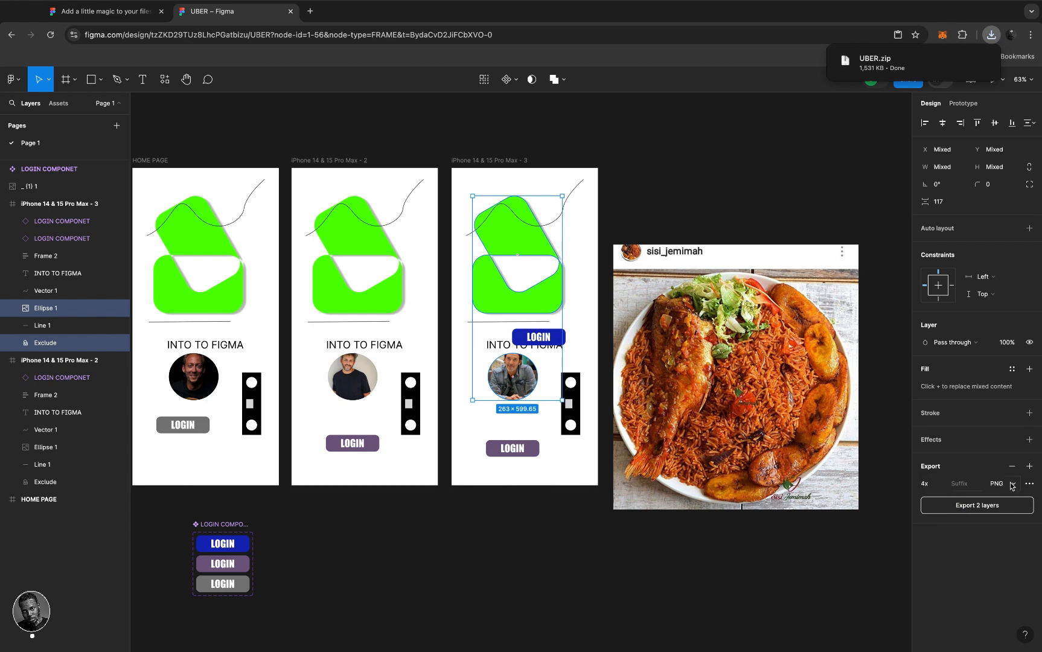
- Open the downloaded UBER.zip to extract the UBER folder, then return to Figma
click(694, 122)
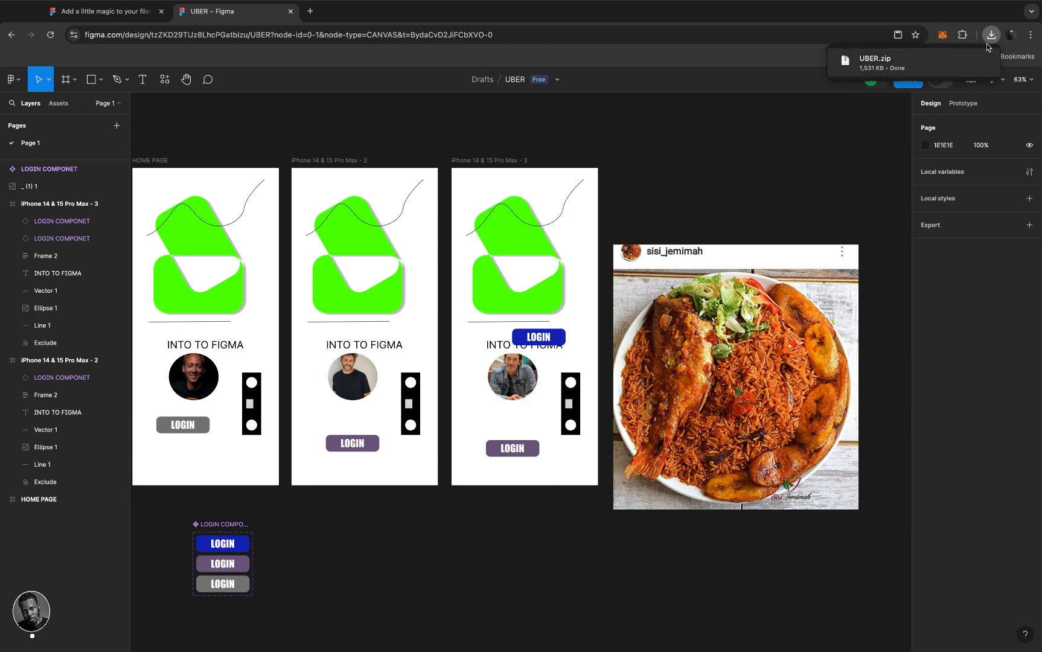
scroll(758, 151, up, 2)
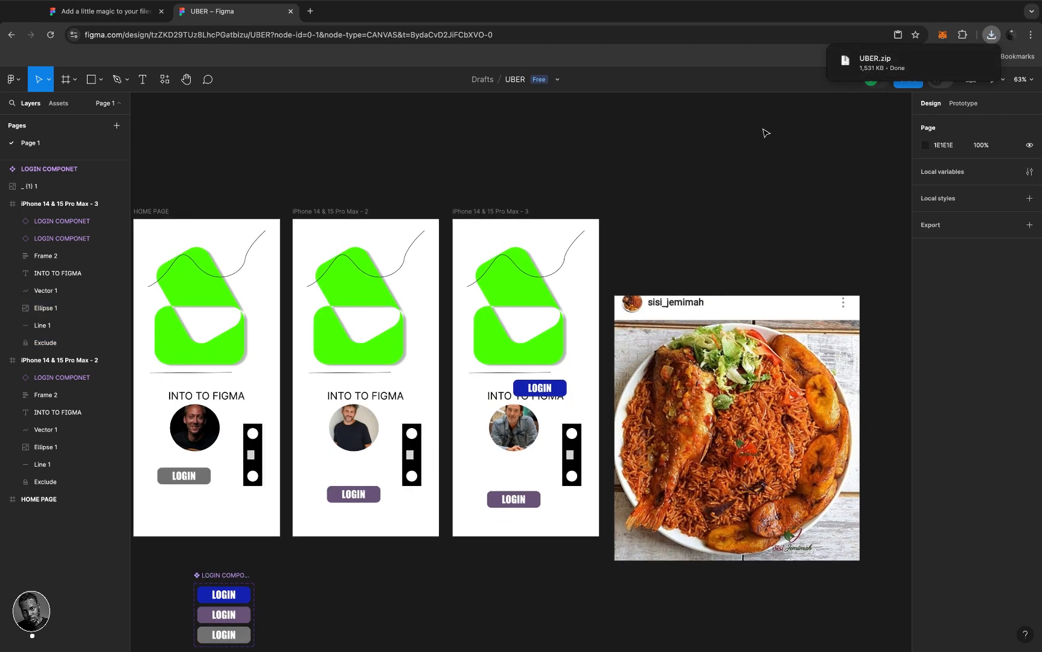
click(834, 48)
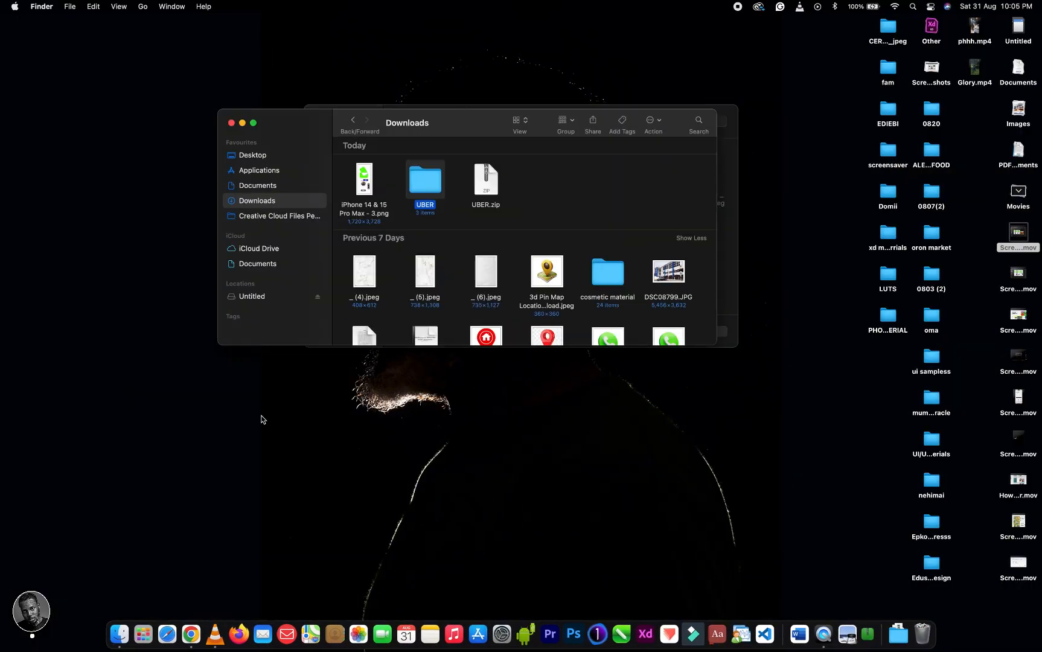
click(199, 634)
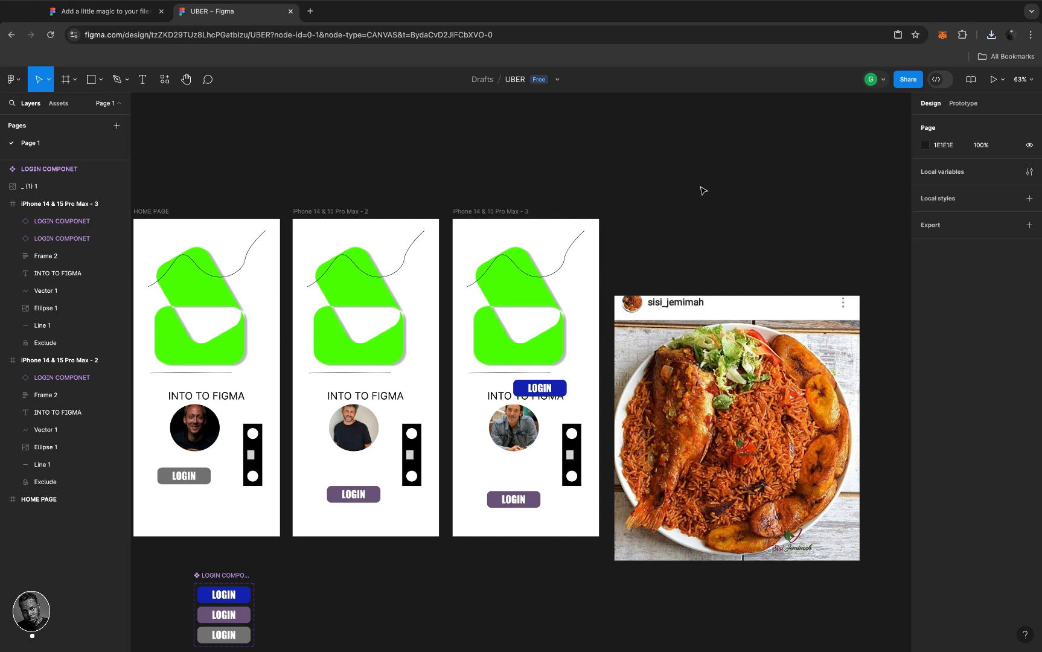
scroll(703, 191, down, 2)
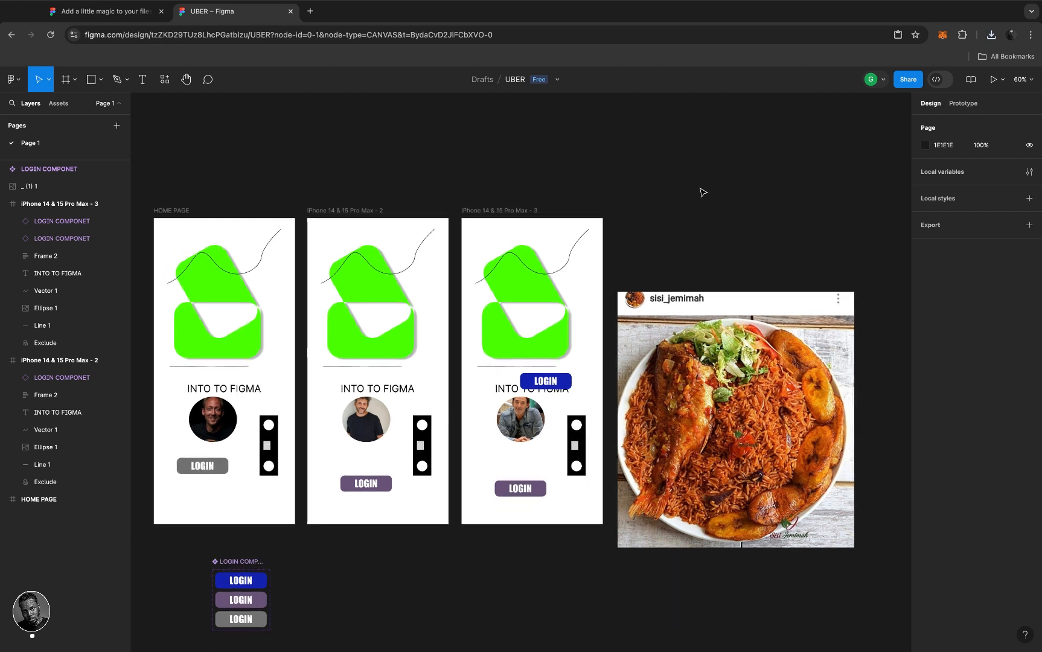
scroll(703, 192, down, 4)
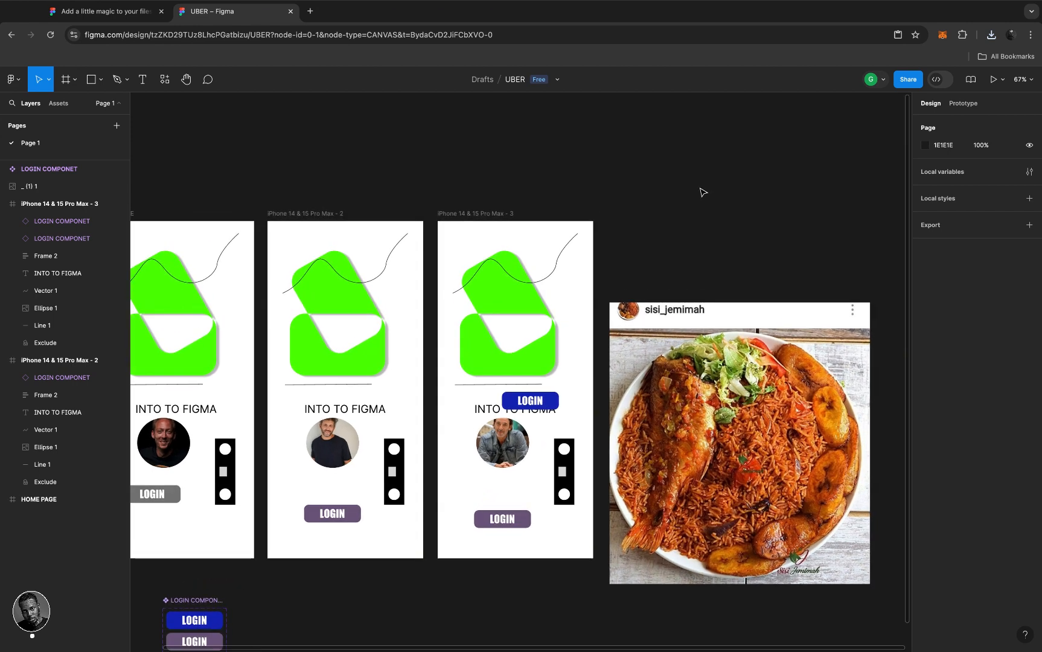
scroll(703, 192, up, 3)
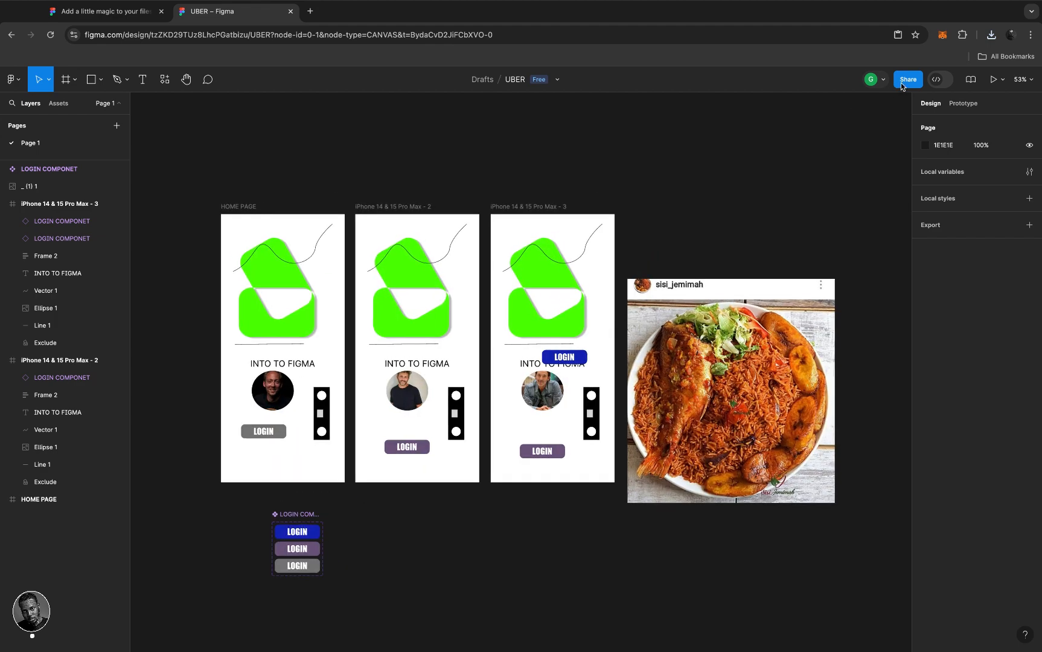
- Set the UBER file's link access to 'anyone can view' and copy the link
click(905, 83)
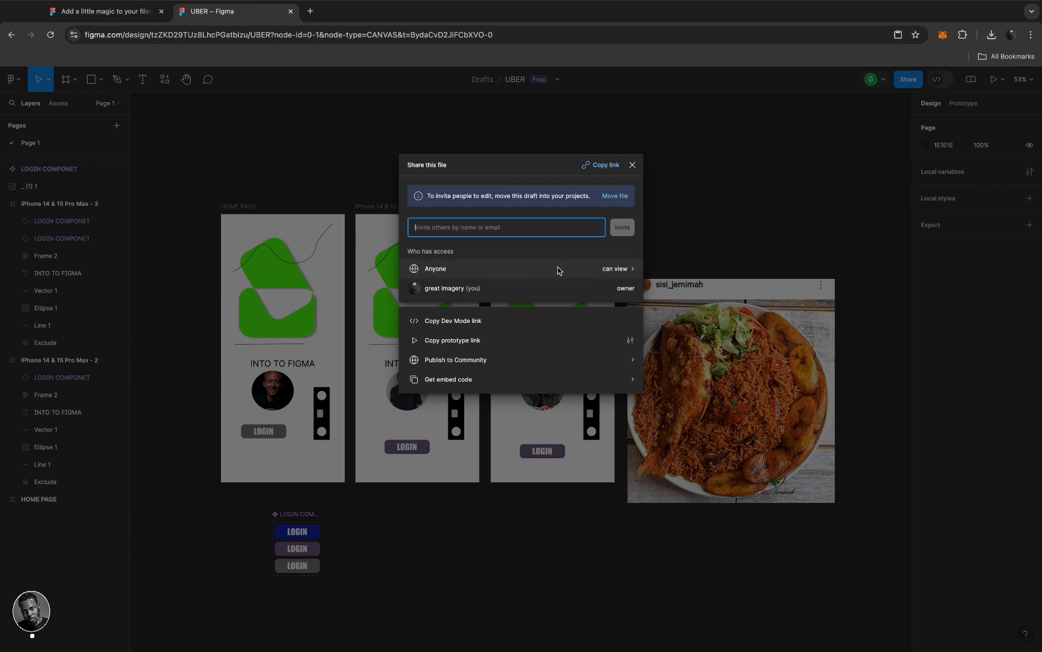
click(626, 269)
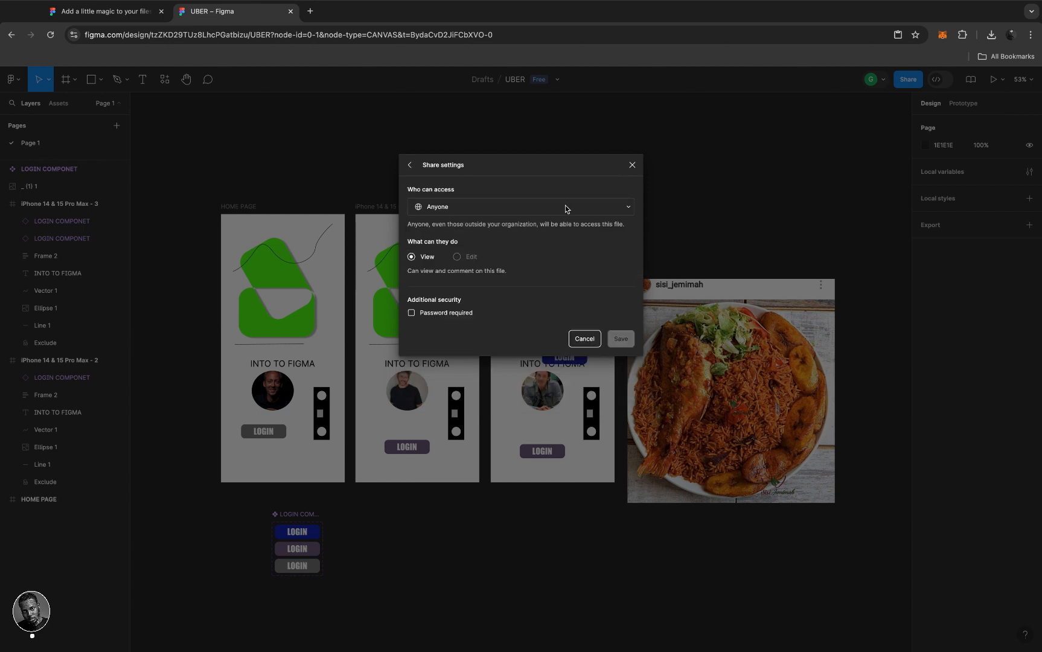
click(626, 207)
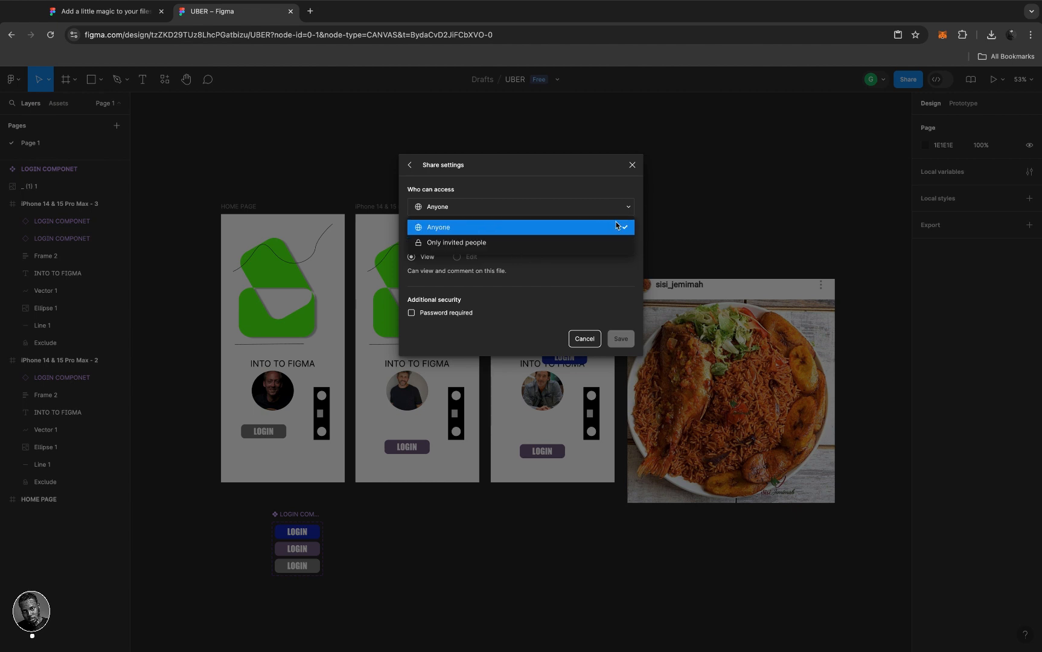
click(411, 167)
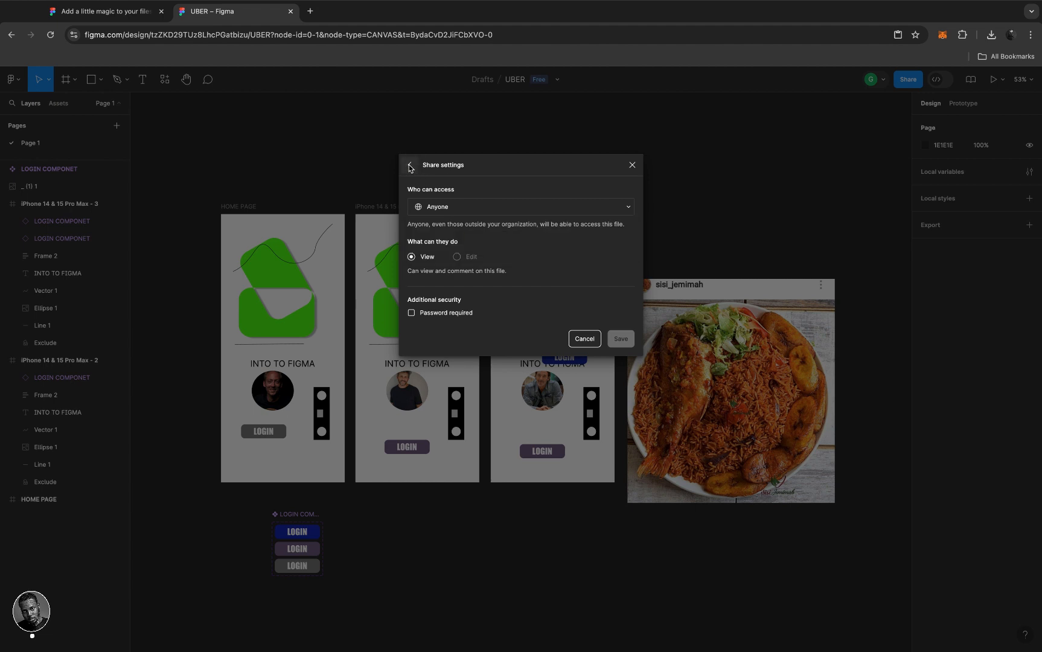
click(411, 167)
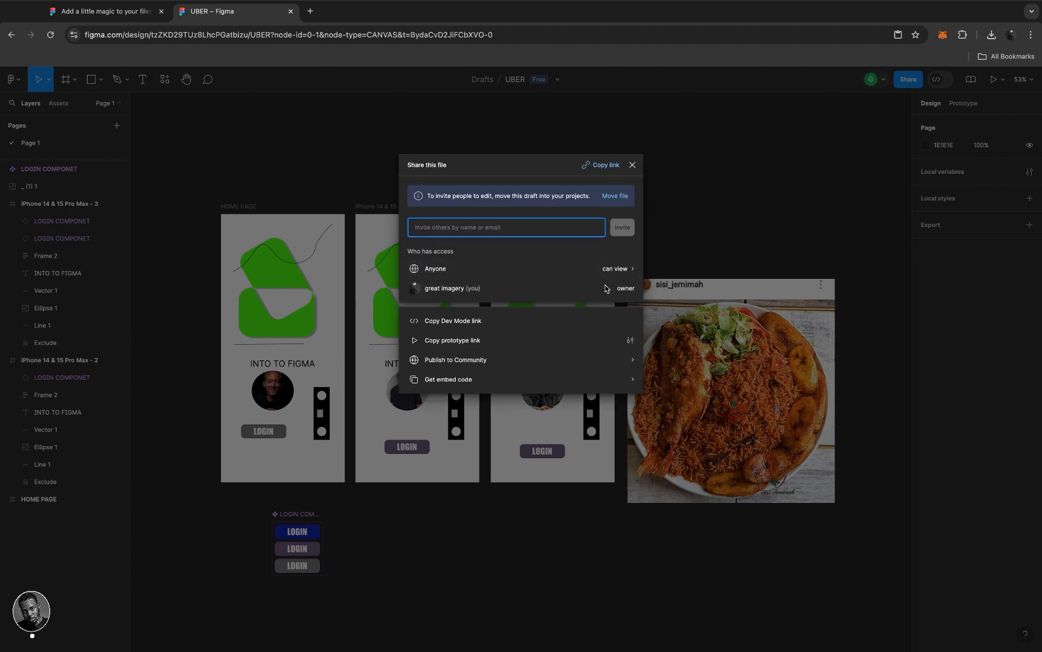
click(597, 166)
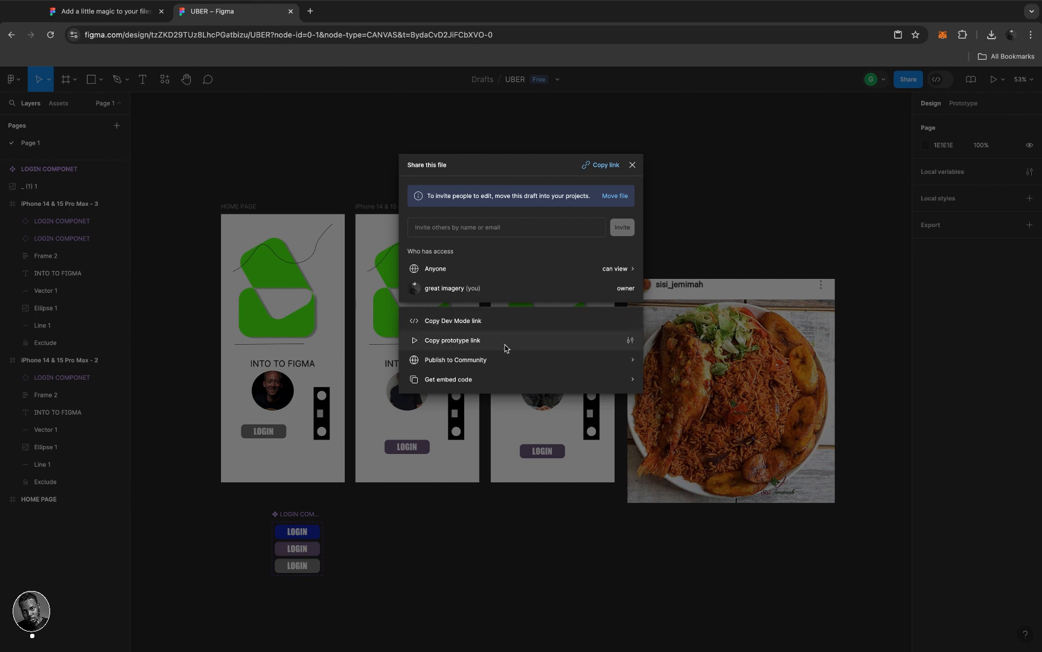
click(606, 166)
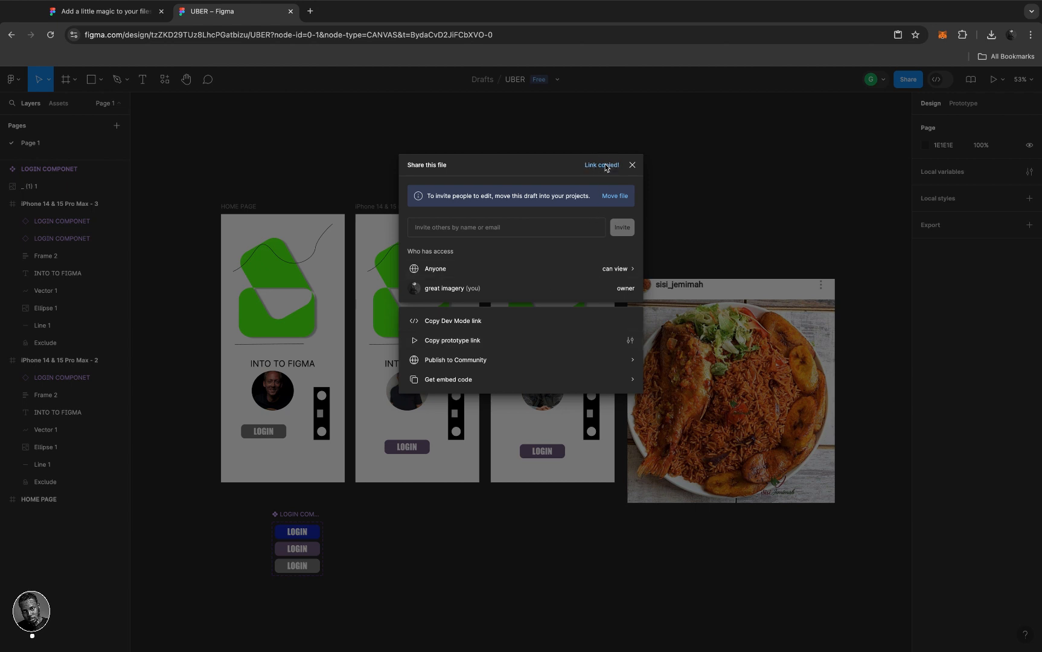
- Paste the copied UBER Figma link into a new Chrome tab and load it
click(310, 11)
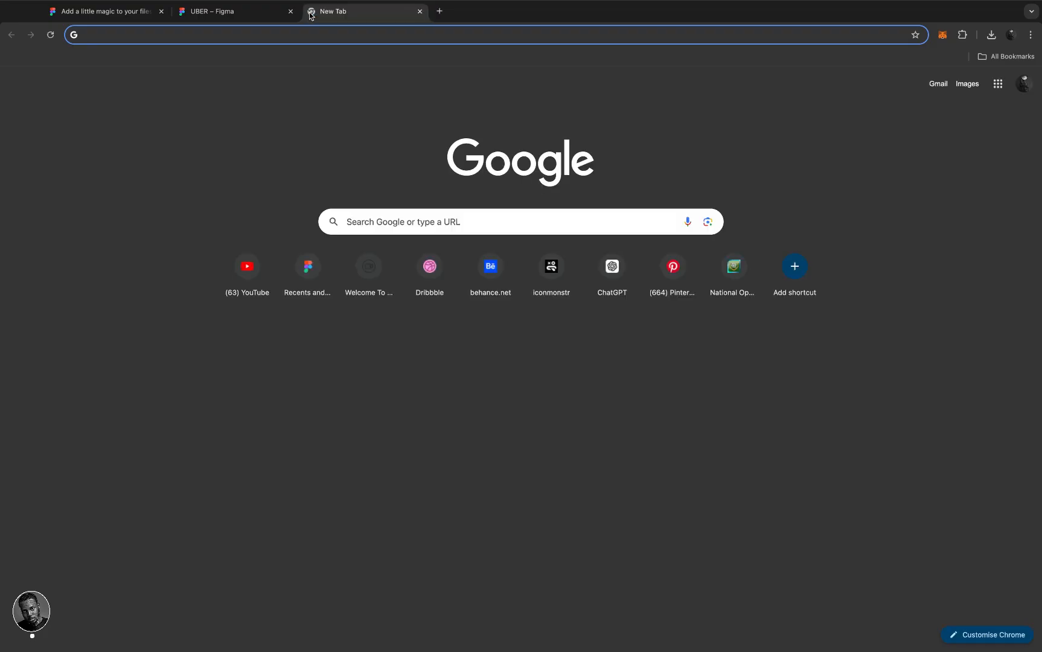
key(Return)
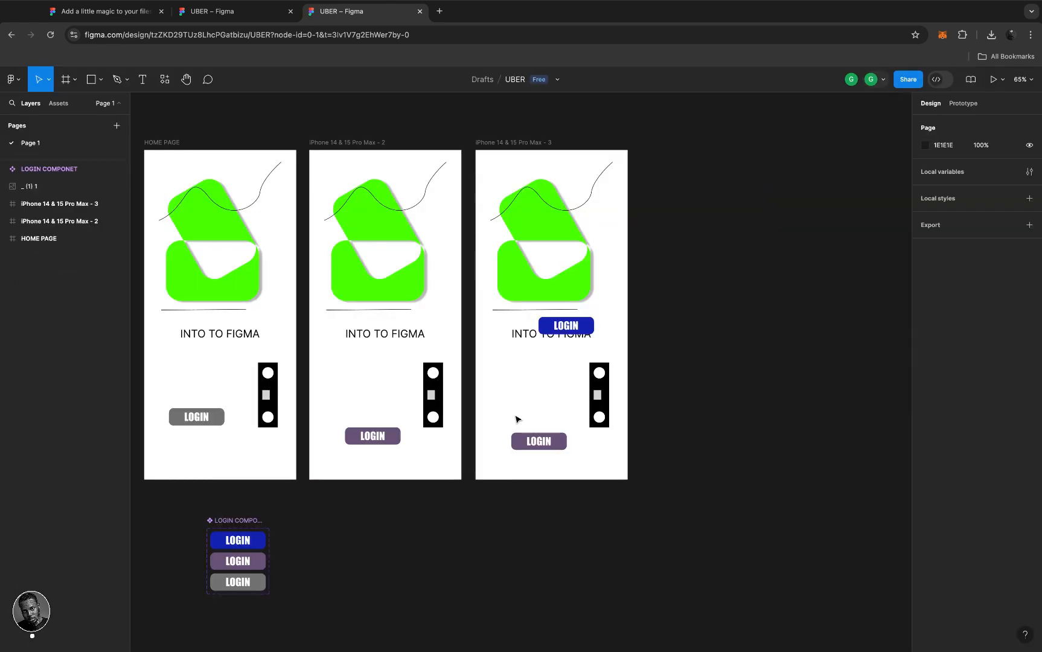
- Inspect the Exclude shapes and the three frames in the shared file, then return to the original UBER tab
scroll(442, 367, left, 5)
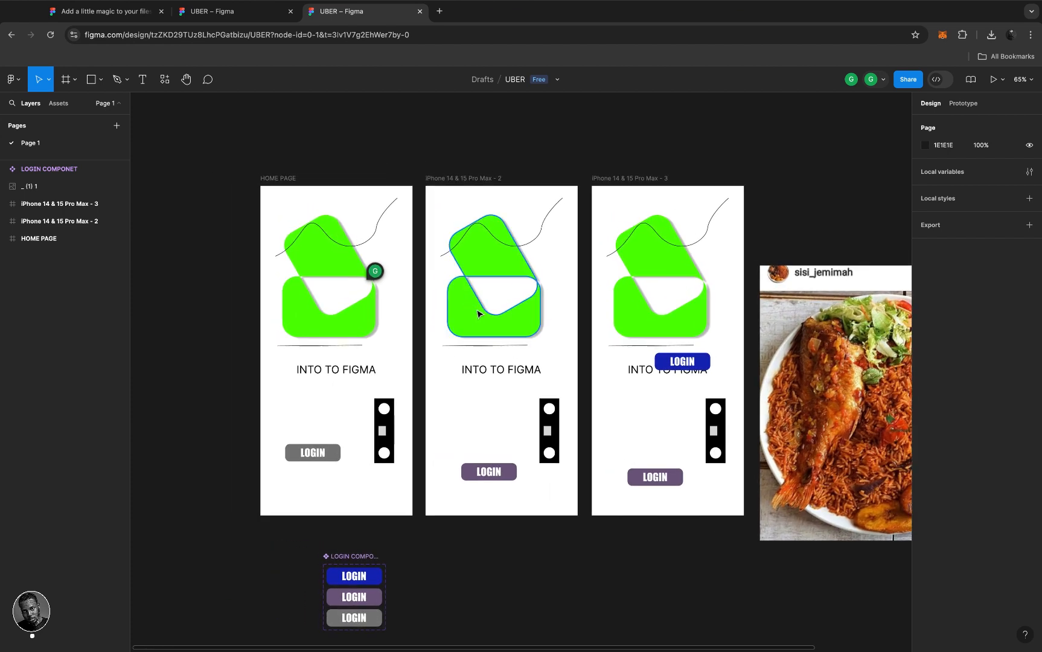
click(477, 314)
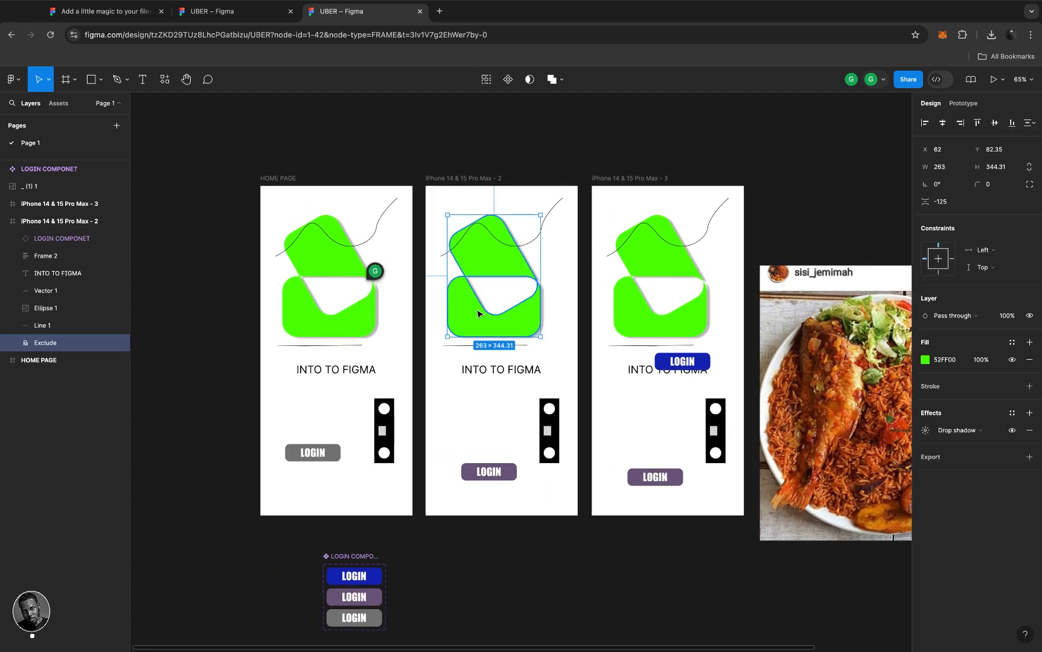
click(630, 314)
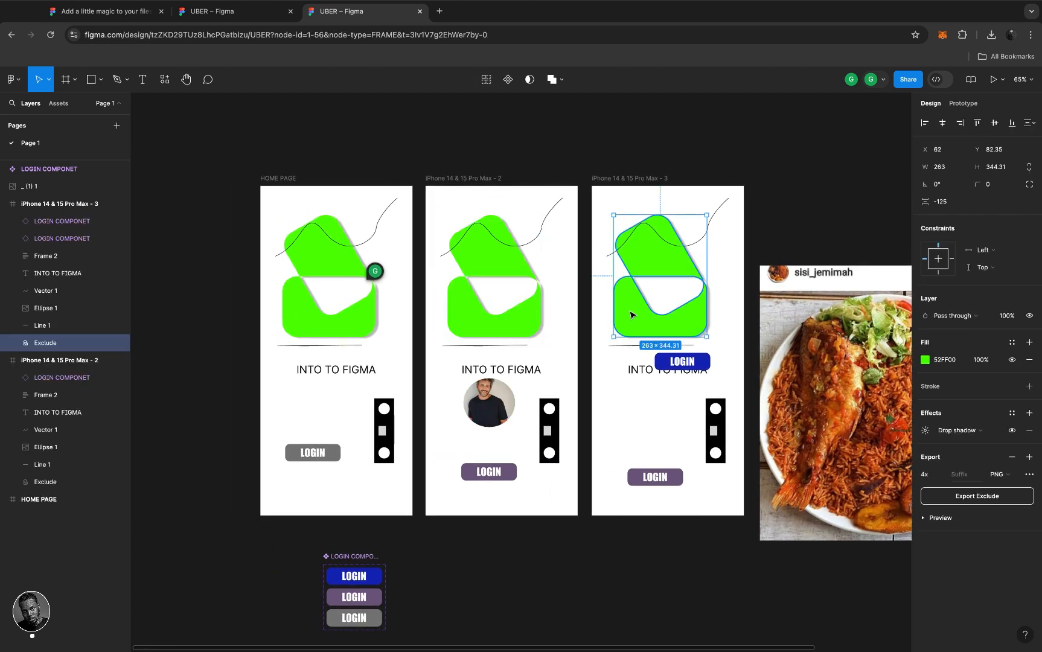
click(632, 179)
click(468, 183)
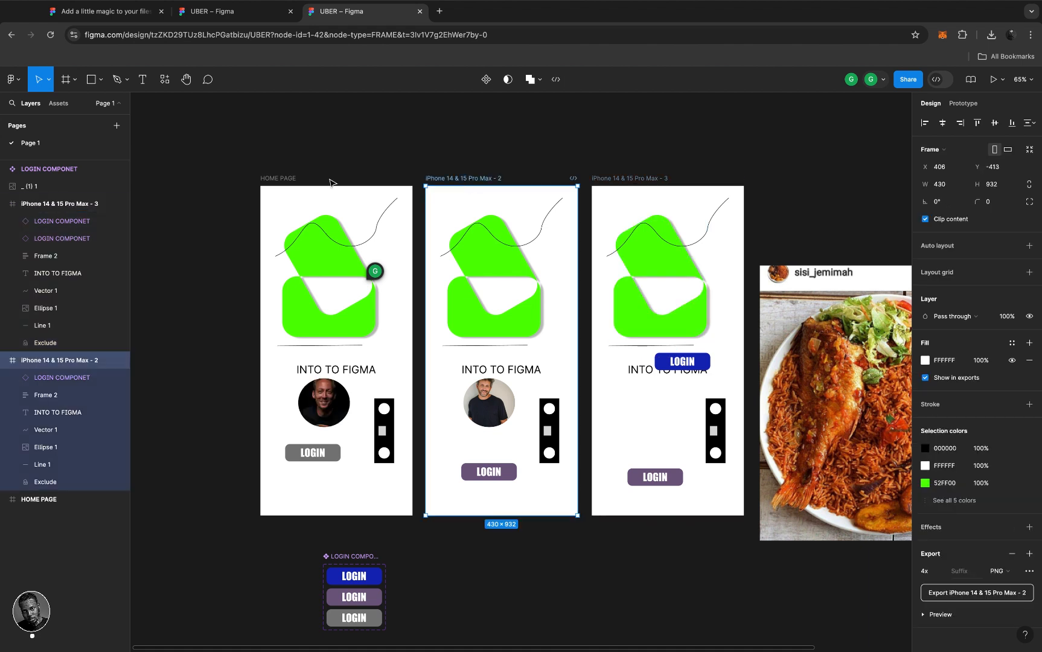
click(288, 180)
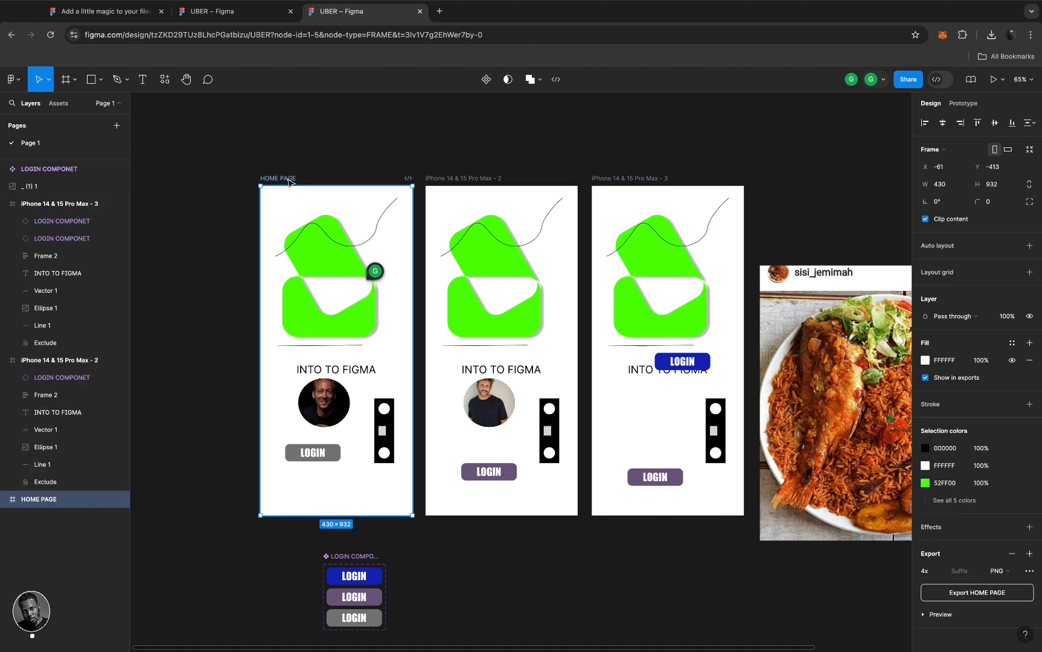
click(247, 21)
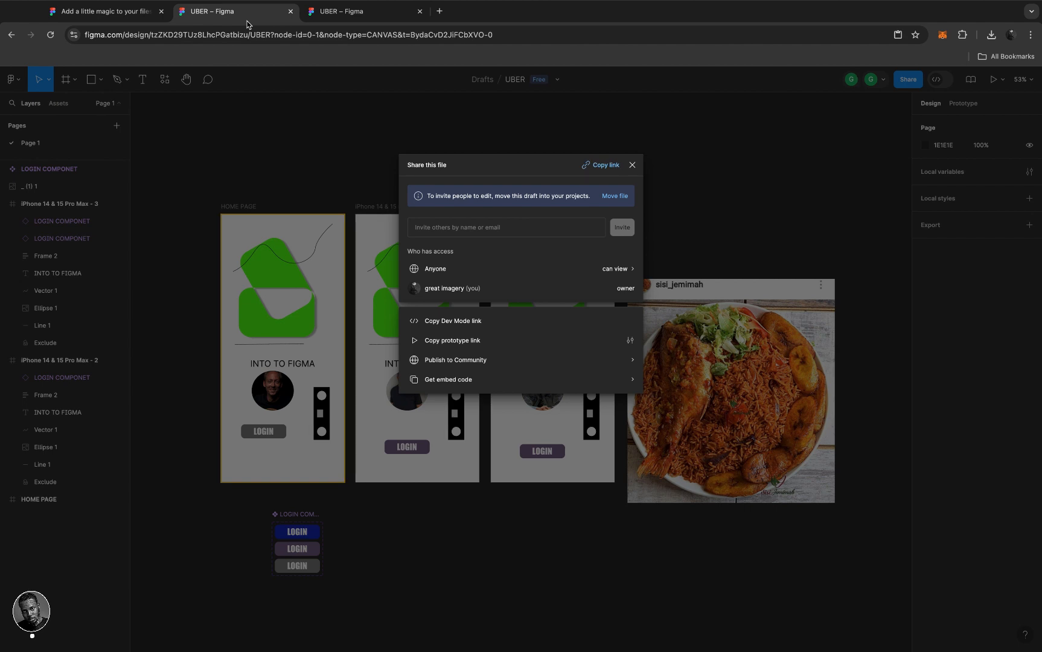
- Close the Share dialog and show Prototype settings for the iPhone 14 & 15 Pro Max - 3 frame
click(632, 165)
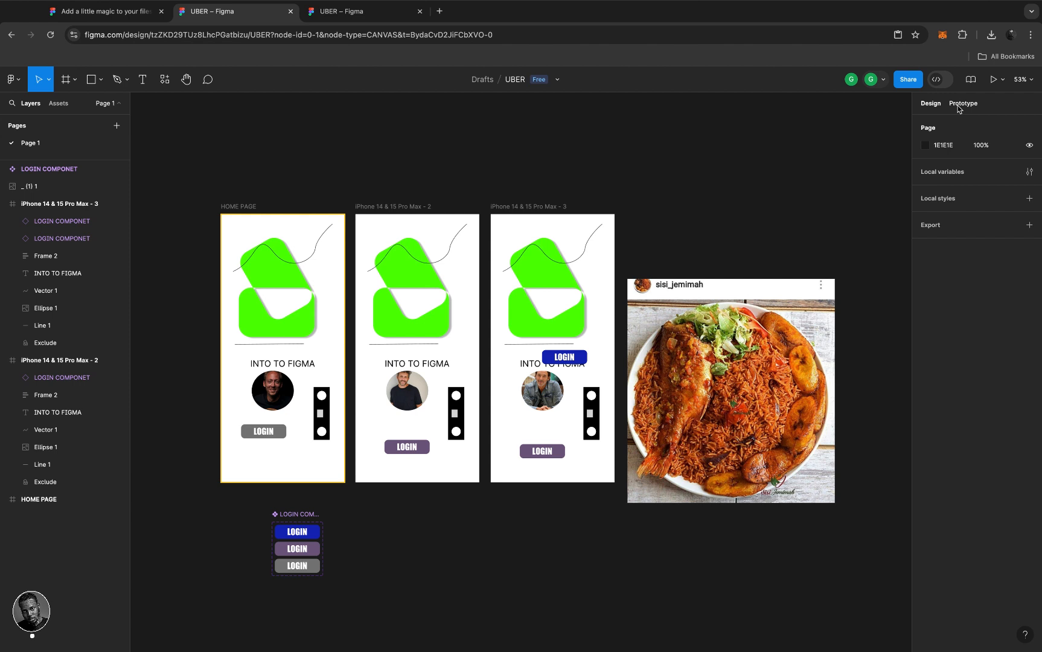
click(542, 209)
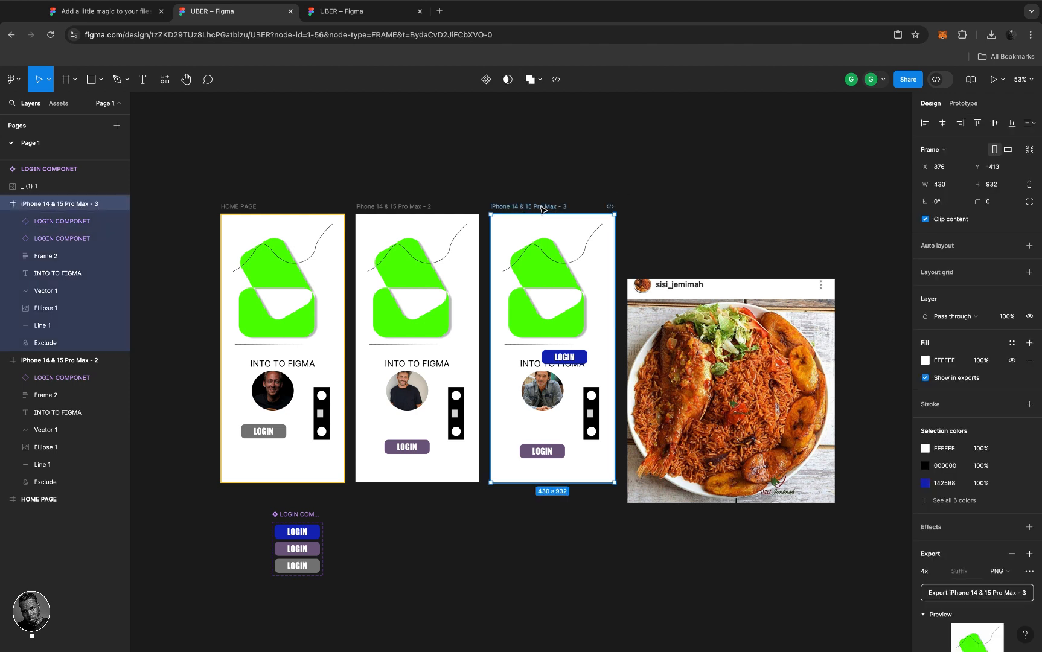
scroll(542, 208, right, 3)
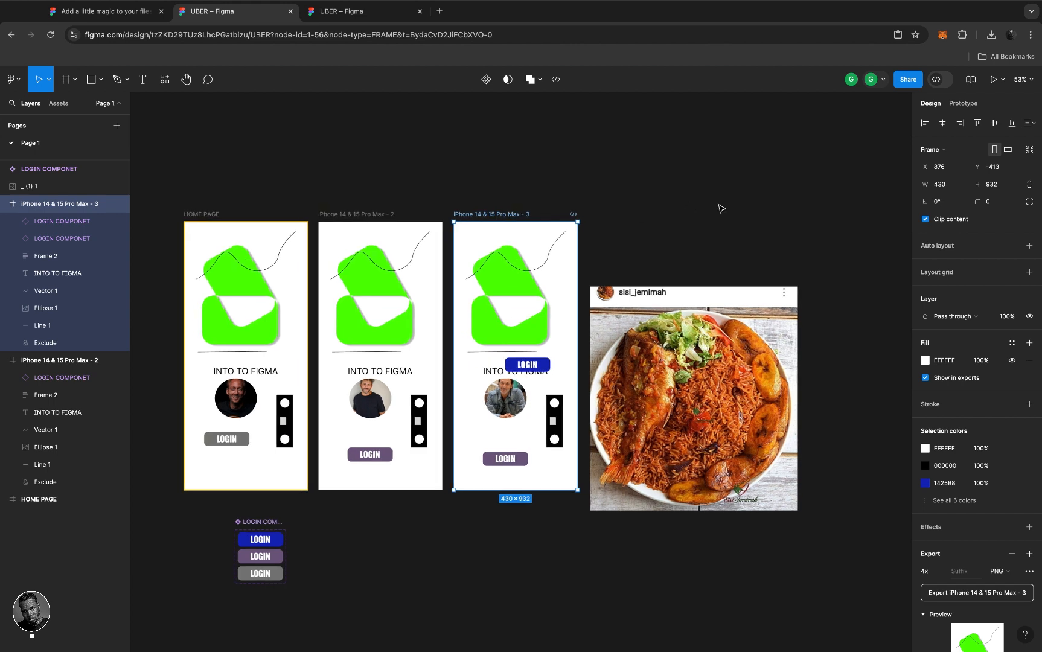
click(967, 104)
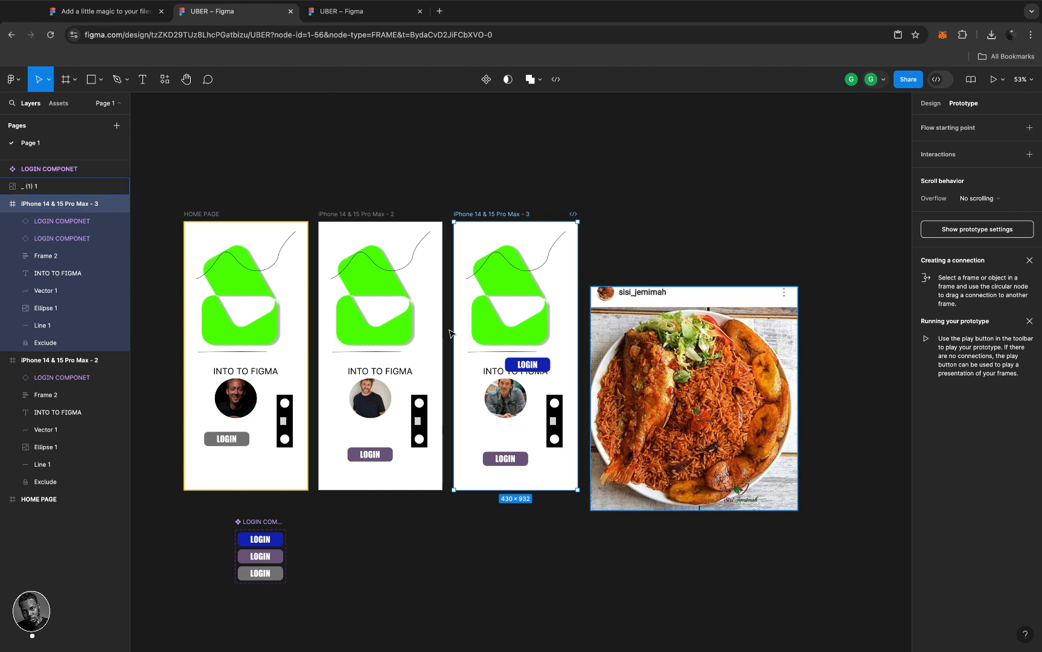
- Connect frame 3 to iPhone 14 & 15 Pro Max - 2 with On tap, Navigate to, Instant
mouse_move(453, 357)
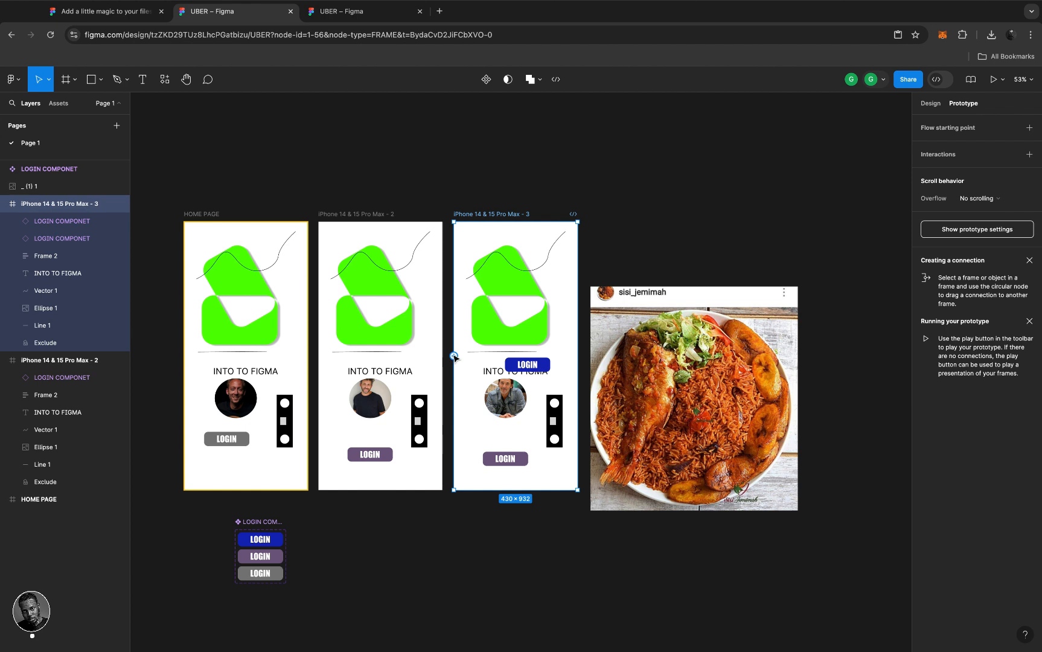
drag(454, 357, 438, 371)
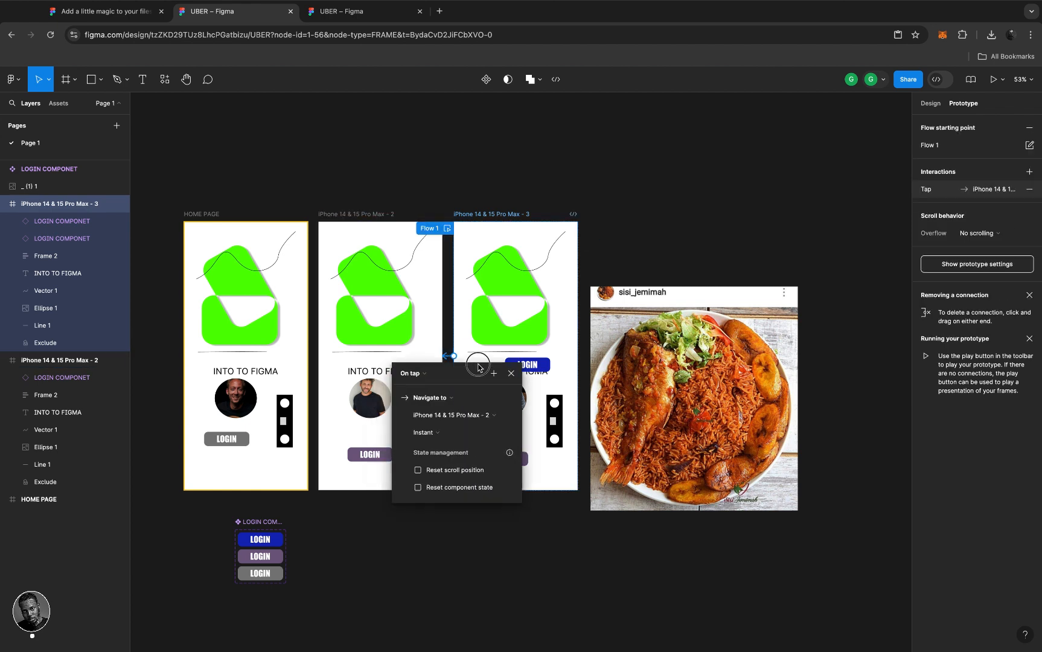
click(446, 355)
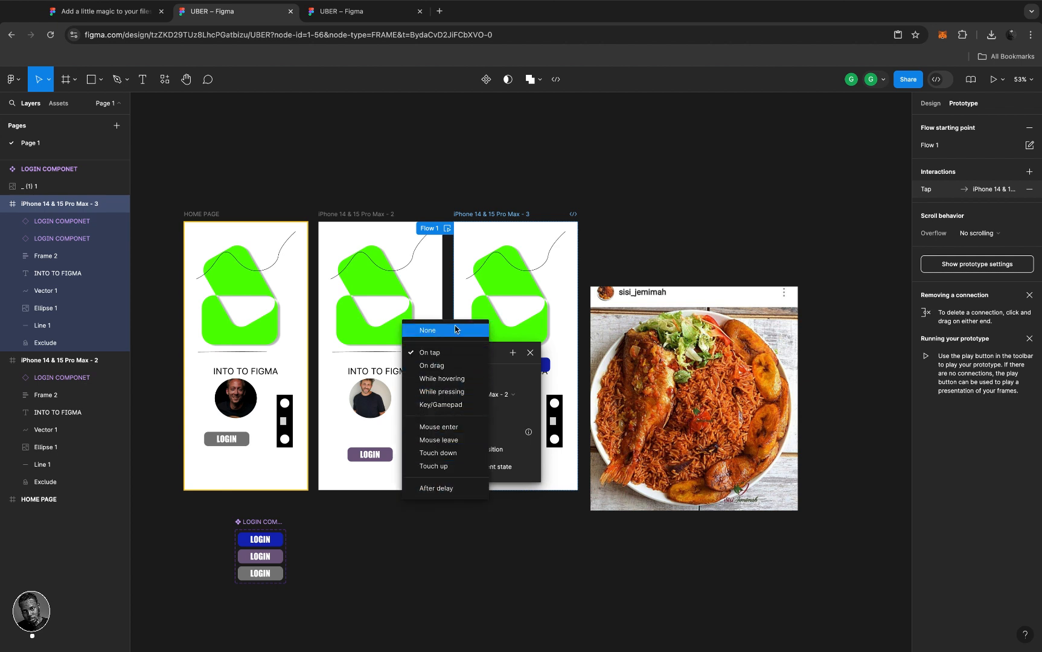
click(531, 355)
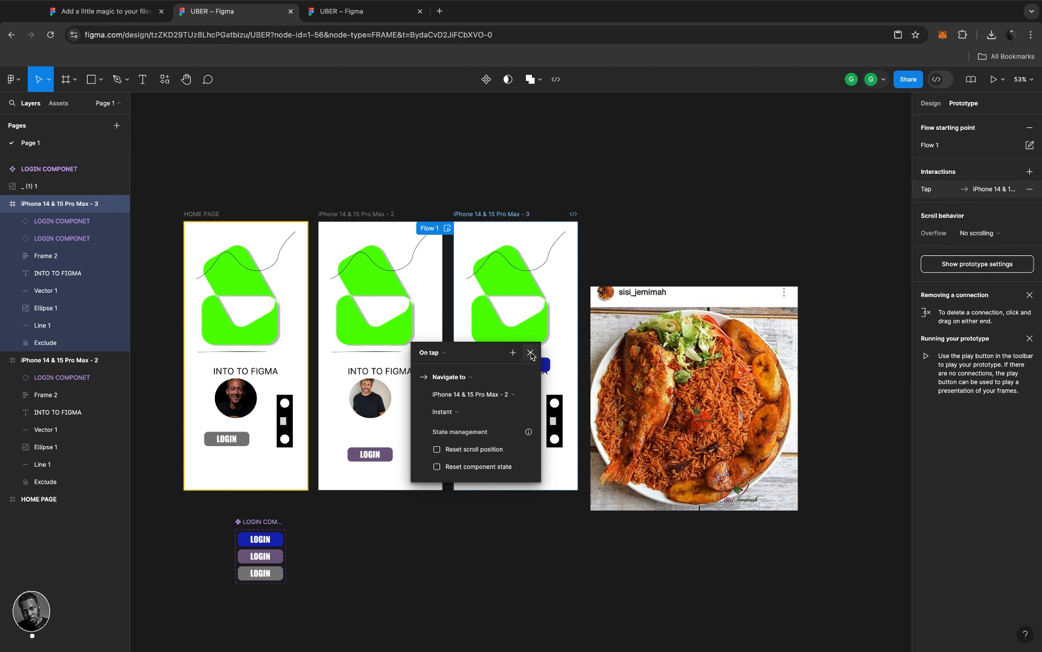
click(531, 354)
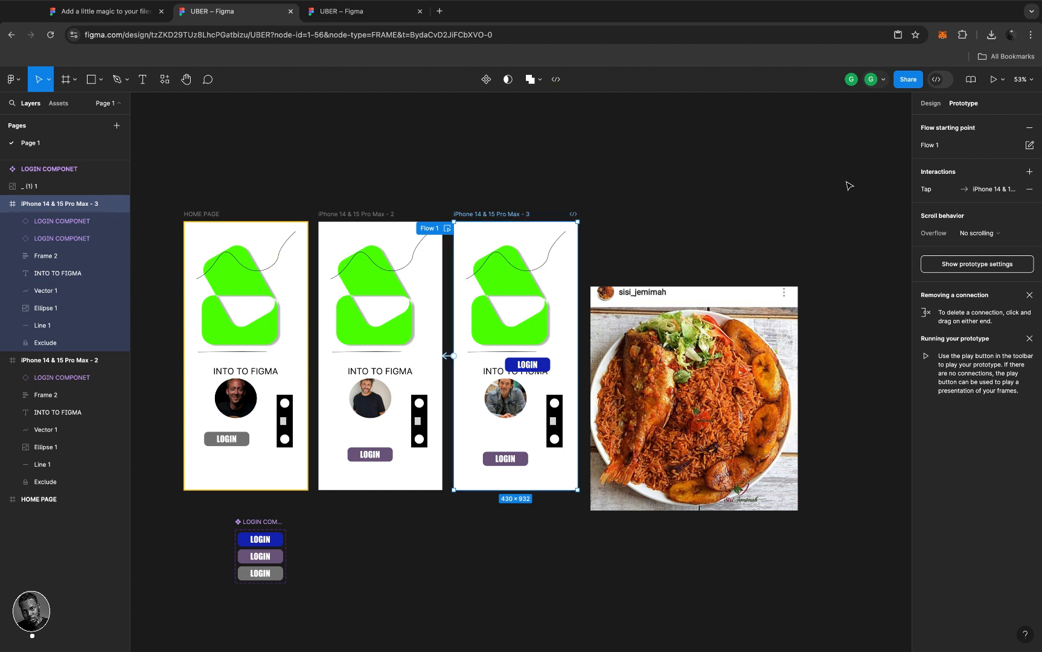
click(1004, 80)
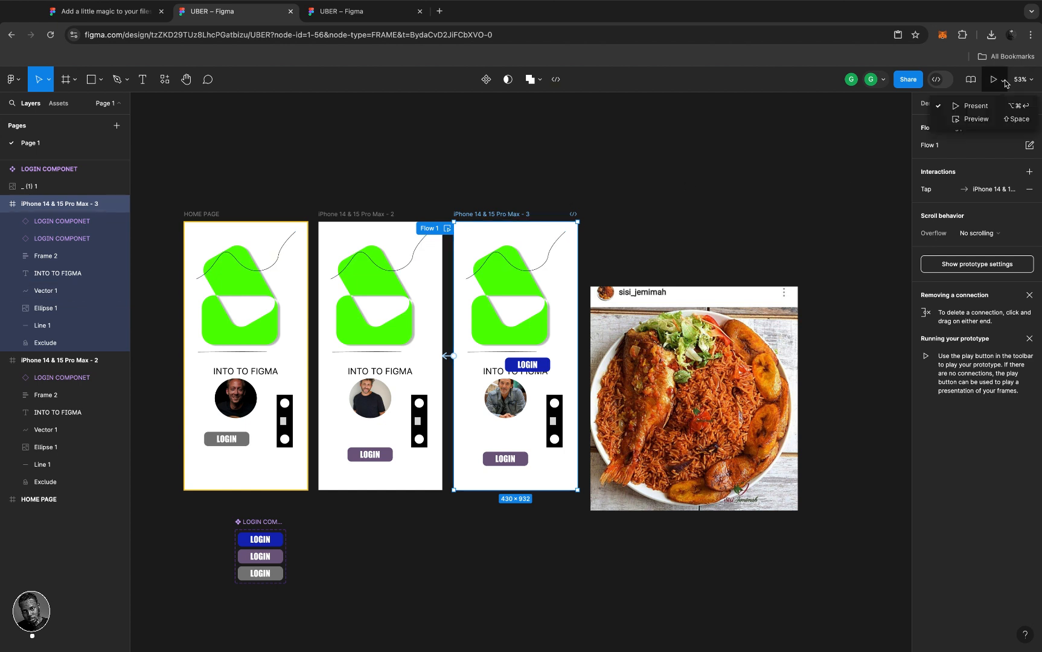
- Preview the prototype in a phone frame, reposition and shrink it, then present it in a new tab
click(976, 120)
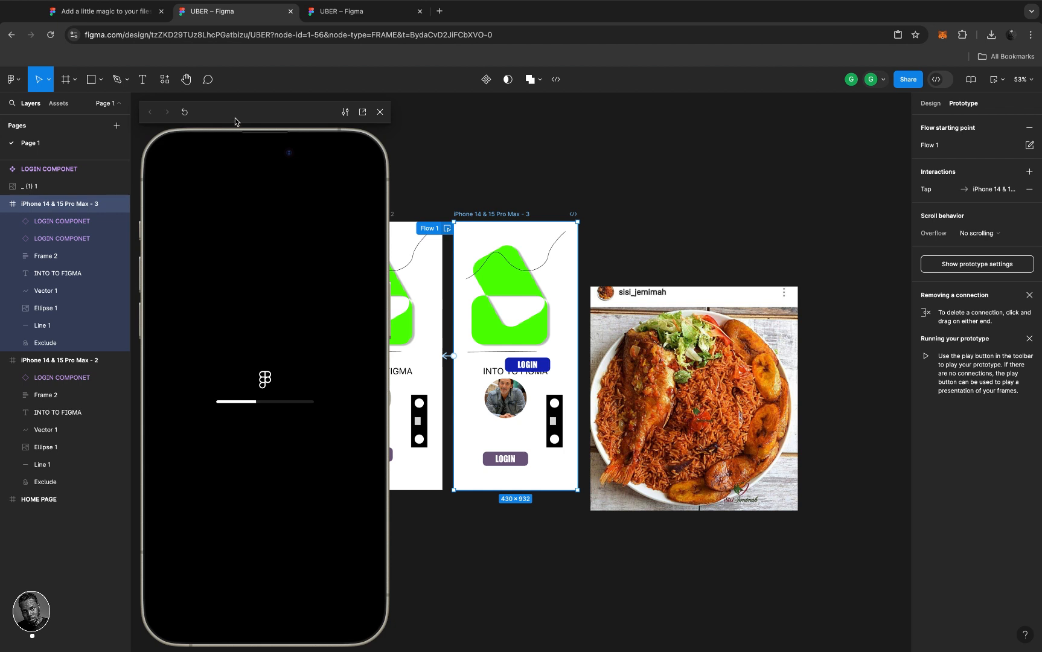
drag(267, 123, 821, 113)
scroll(583, 232, right, 3)
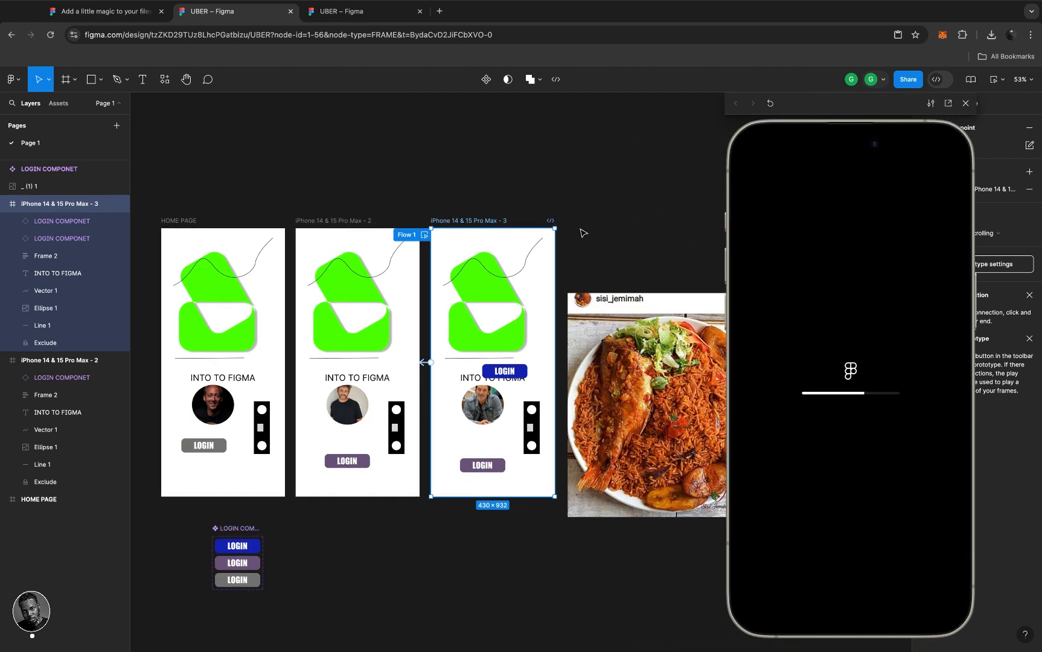
scroll(582, 233, left, 2)
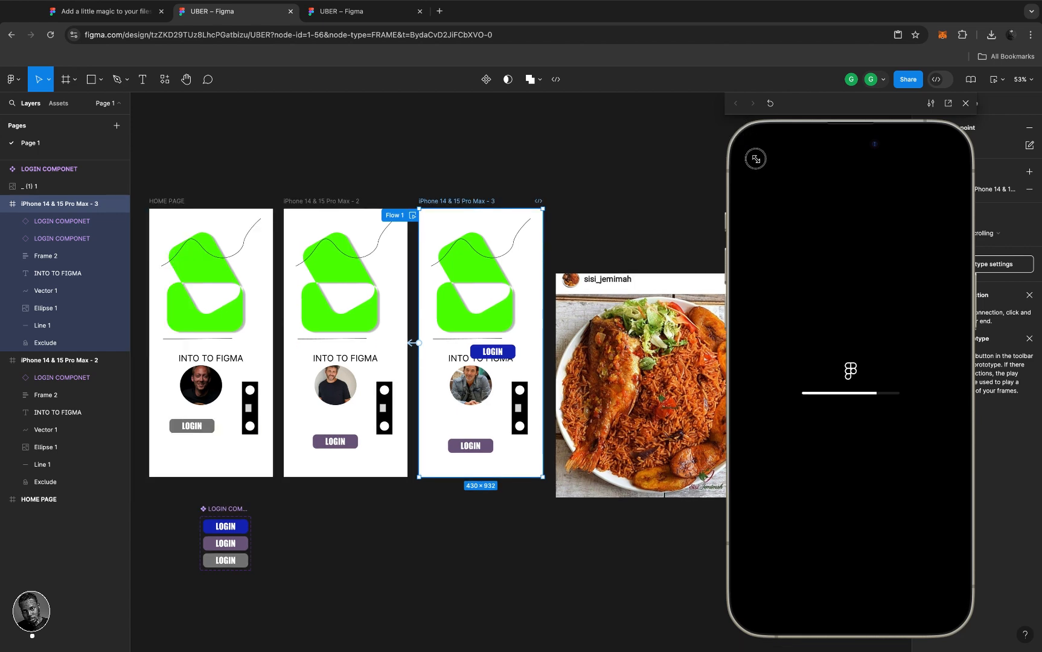
drag(777, 192, 802, 229)
drag(875, 230, 850, 136)
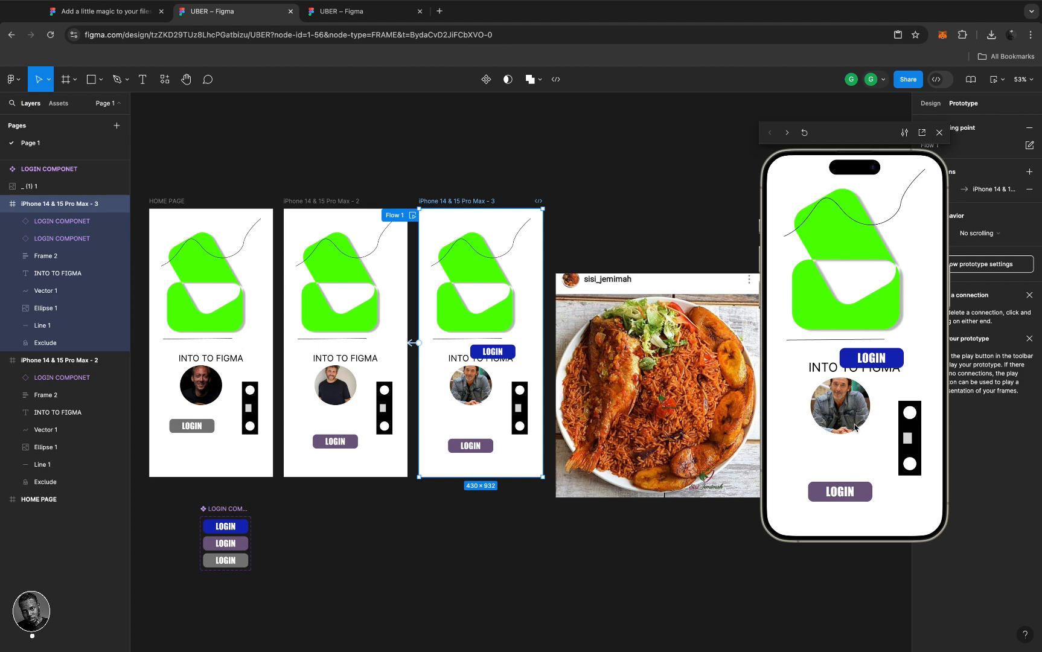
click(1001, 81)
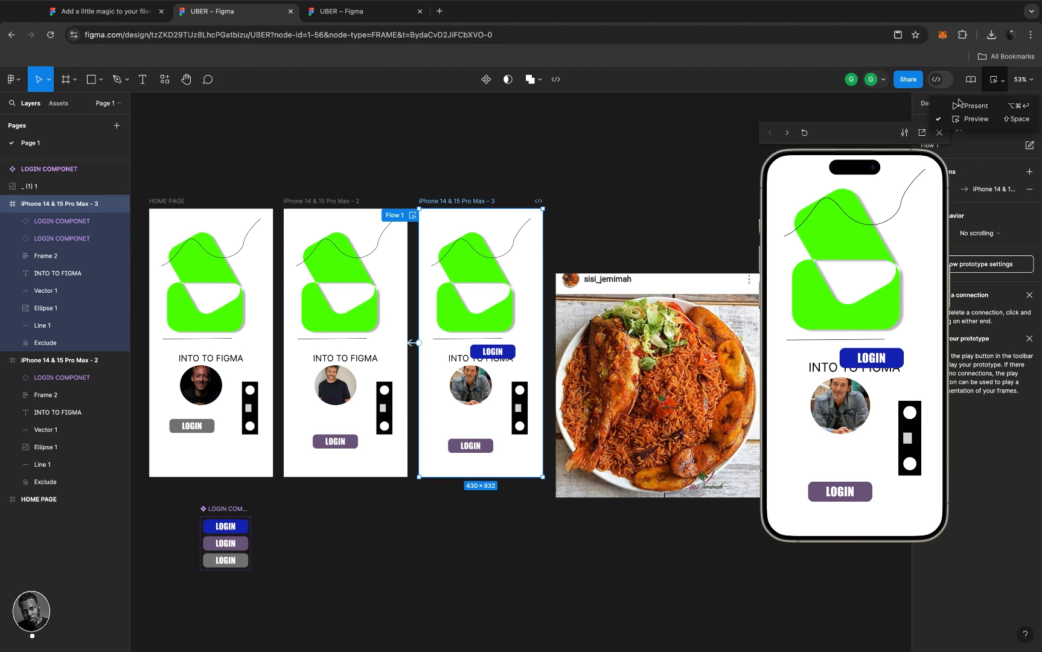
click(957, 105)
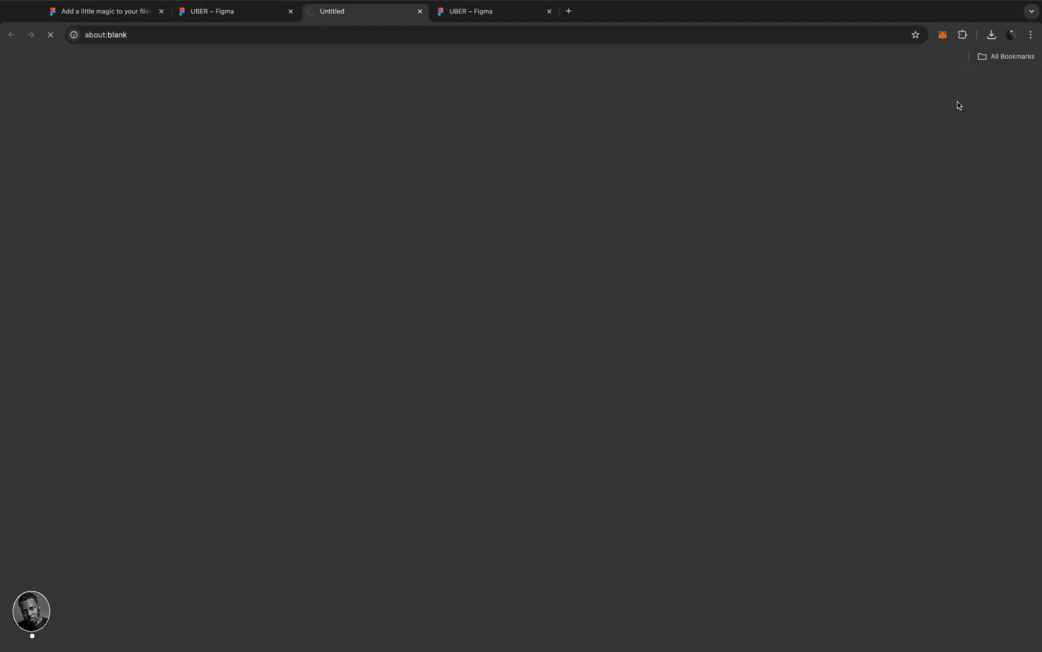